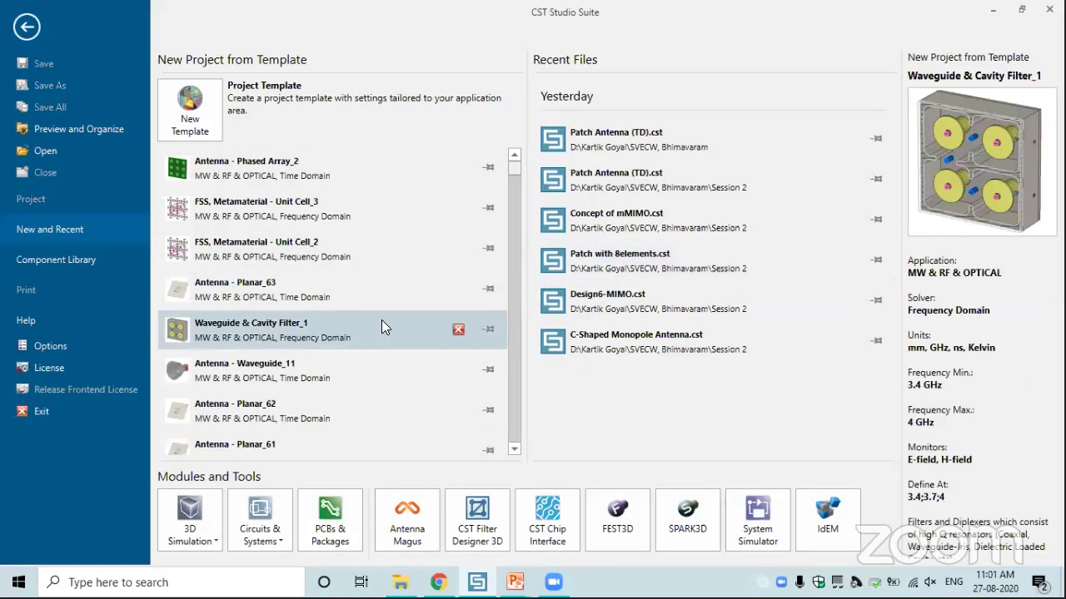
- Create a new project template for Microwaves & RF/Optical antennas with the Planar (Patch, Slot, etc.) workflow and the Time Domain solver
{"action": "left_click", "coordinate": [183, 131]}
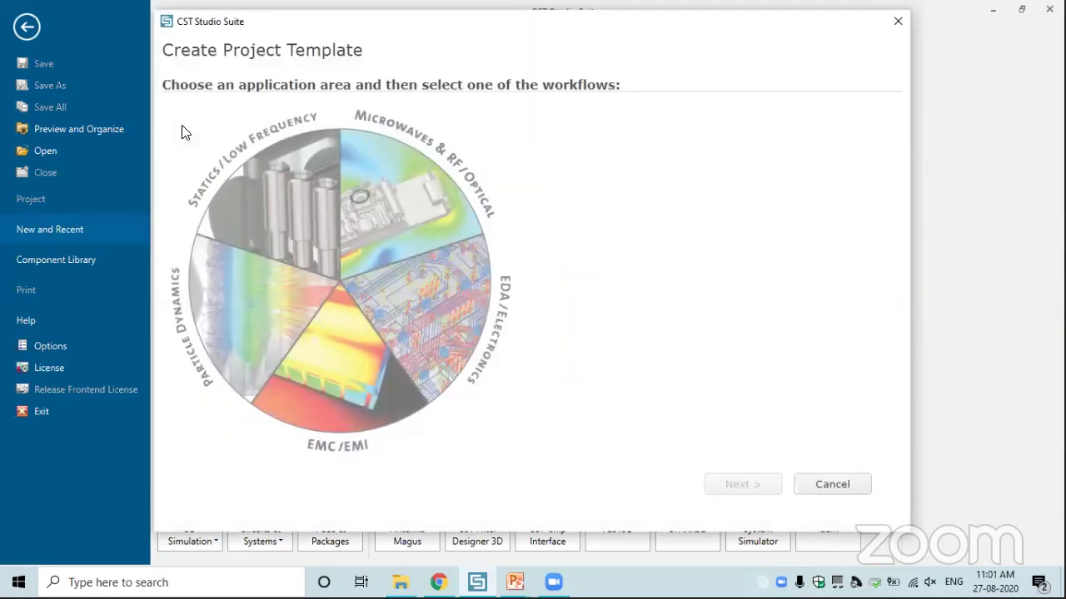
{"action": "left_click", "coordinate": [380, 205]}
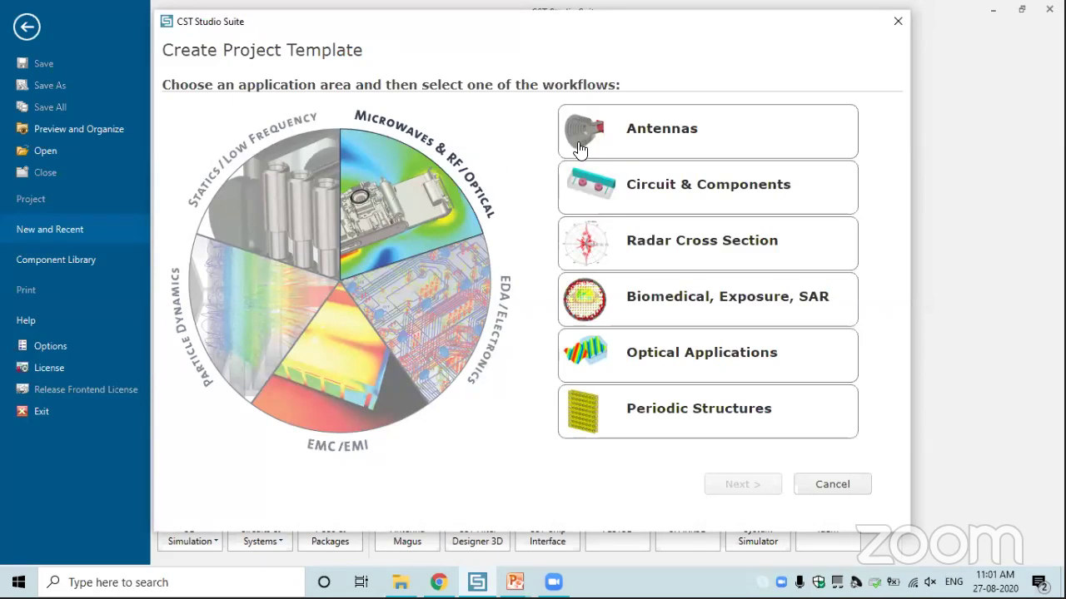
{"action": "left_click", "coordinate": [665, 147]}
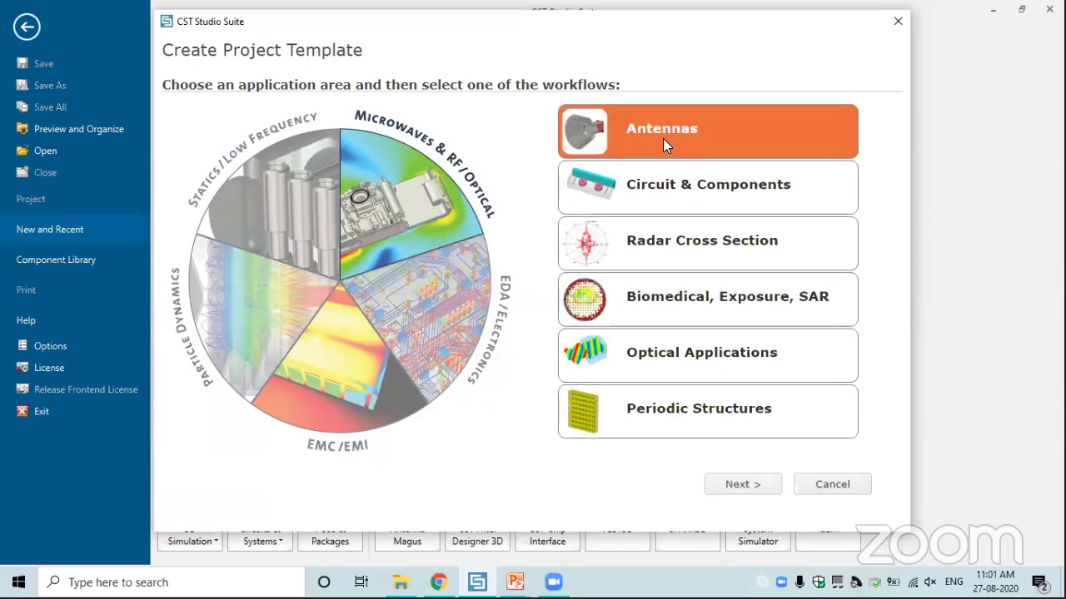
{"action": "key", "text": "Return"}
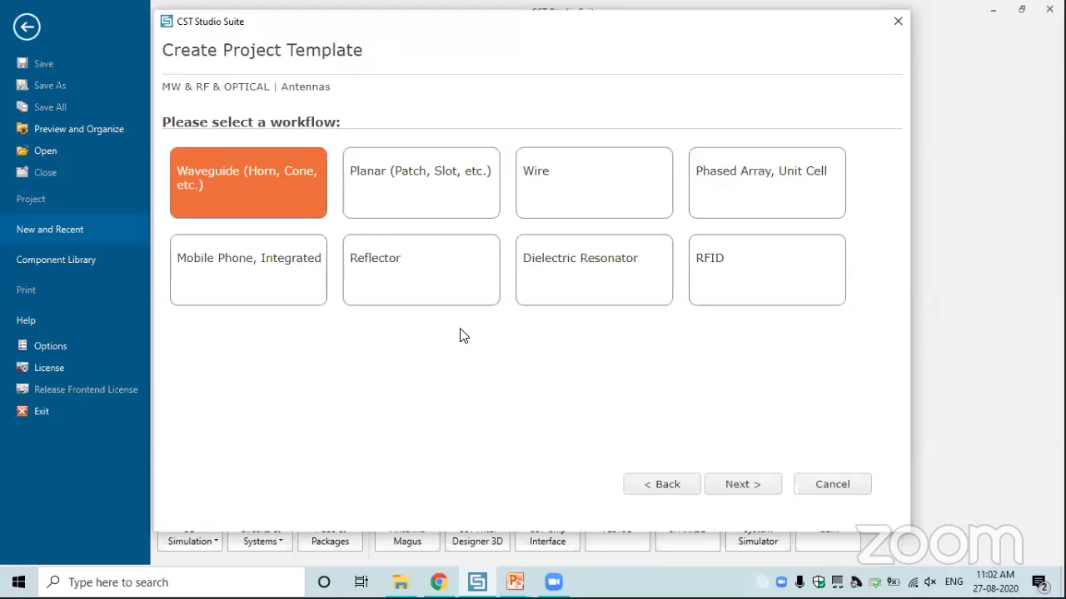
{"action": "left_click", "coordinate": [413, 188]}
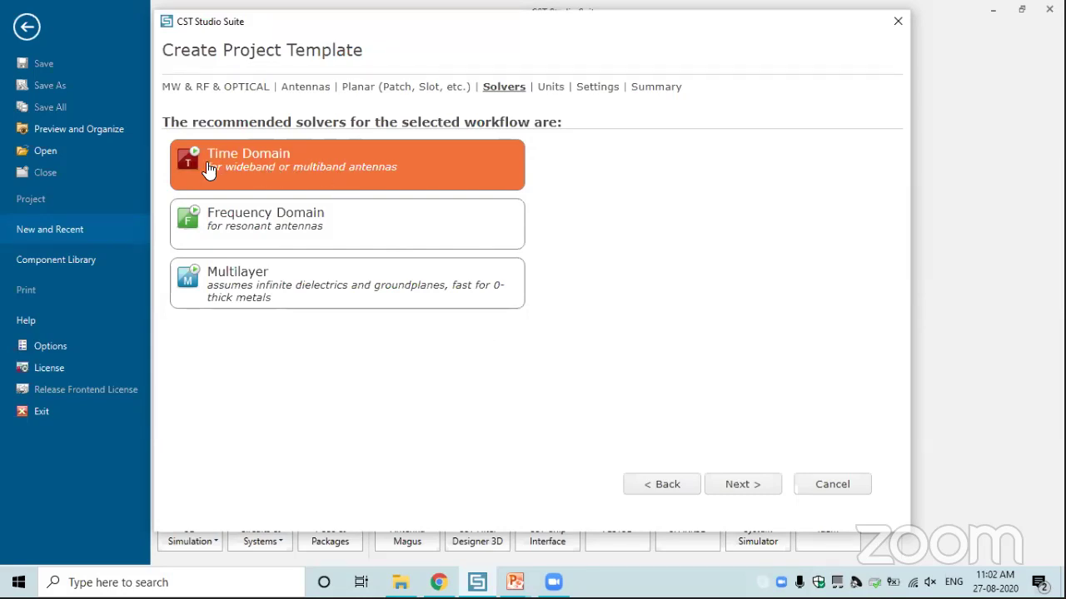
{"action": "left_click", "coordinate": [346, 171]}
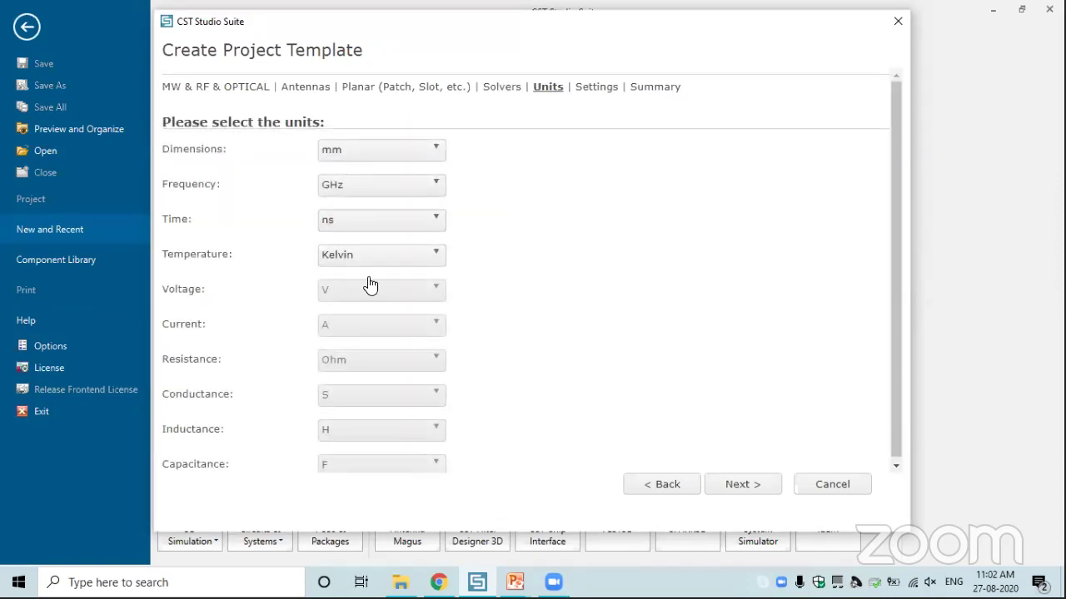
- Use mm as the template's dimension unit and set the frequency range from 1 to 8 GHz
{"action": "left_click", "coordinate": [436, 149]}
{"action": "left_click", "coordinate": [345, 158]}
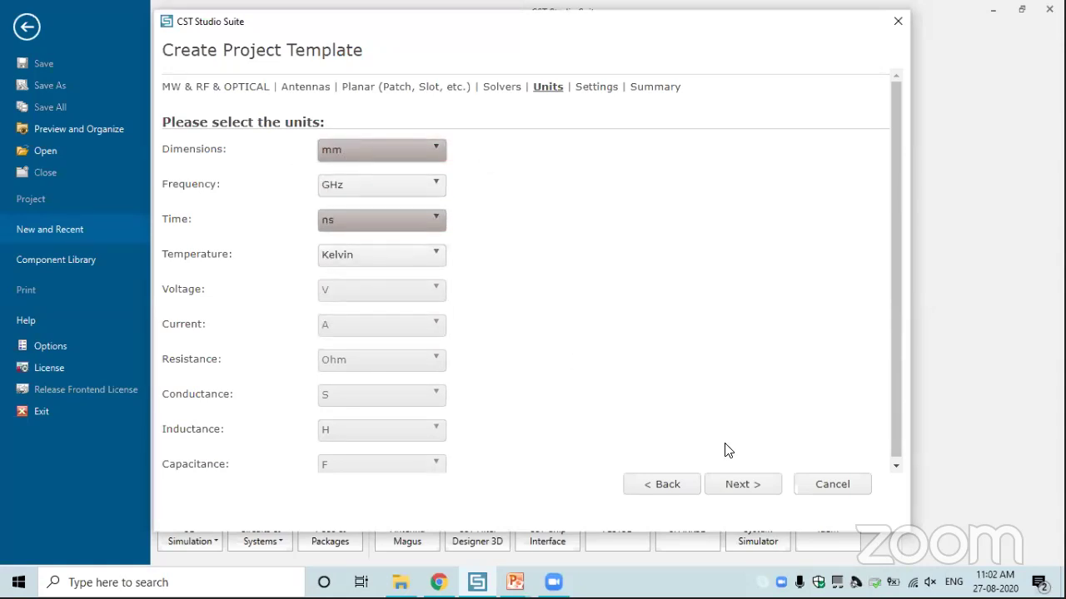
{"action": "left_click", "coordinate": [755, 488]}
{"action": "left_click", "coordinate": [371, 158]}
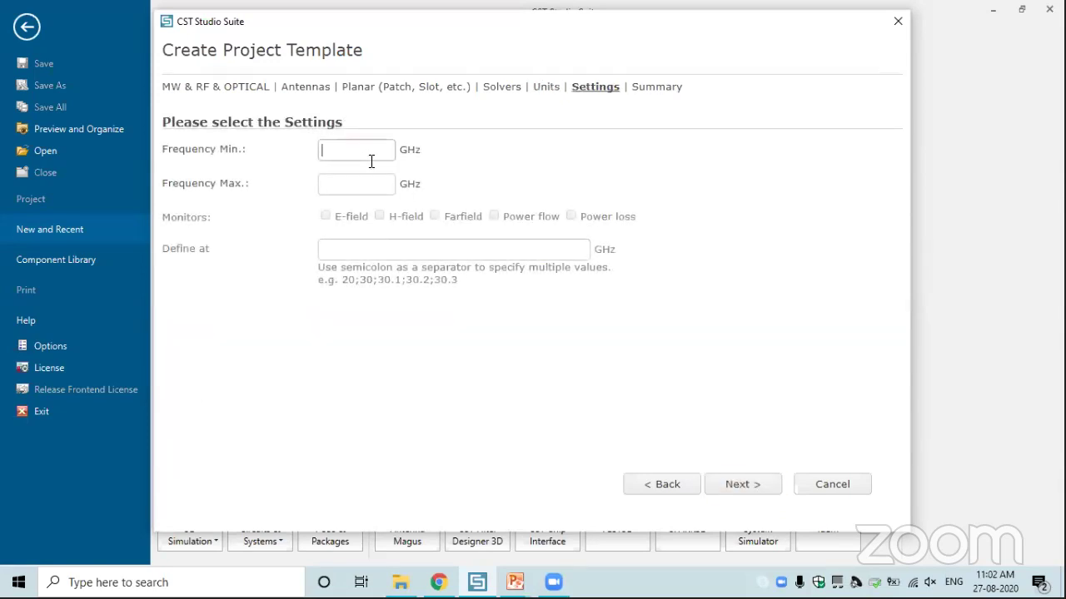
{"action": "type", "text": "1"}
{"action": "key", "text": "Tab"}
{"action": "type", "text": "8"}
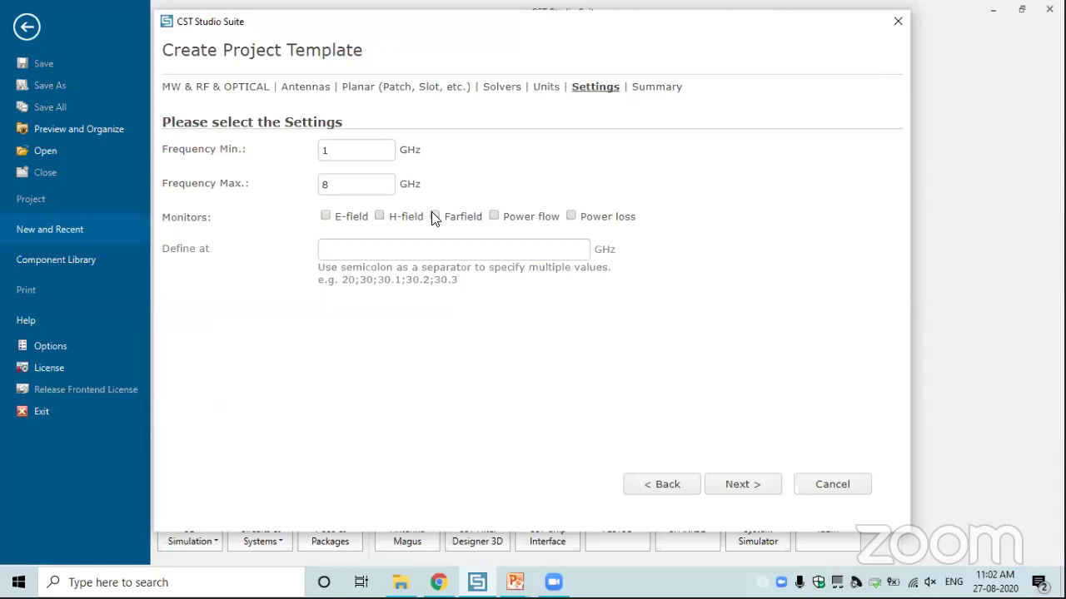
- Enable E-field, H-field and Farfield monitors at 1, 4.5, 4.9 and 8 GHz and finish the template to create the project
{"action": "left_click", "coordinate": [325, 216]}
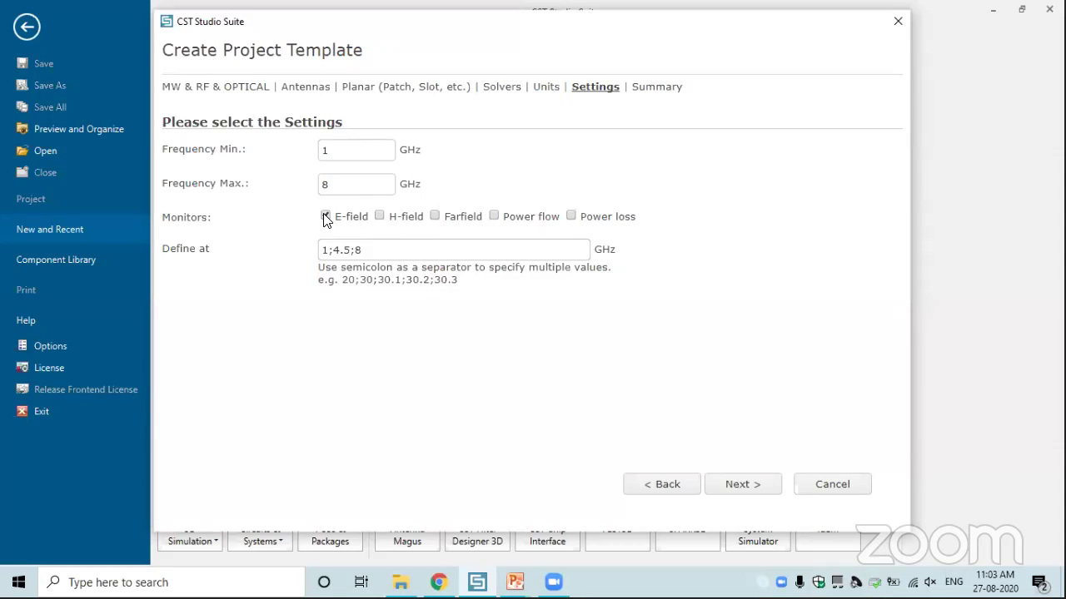
{"action": "left_click", "coordinate": [325, 216]}
{"action": "left_click", "coordinate": [380, 217]}
{"action": "left_click", "coordinate": [434, 217]}
{"action": "left_click", "coordinate": [395, 254]}
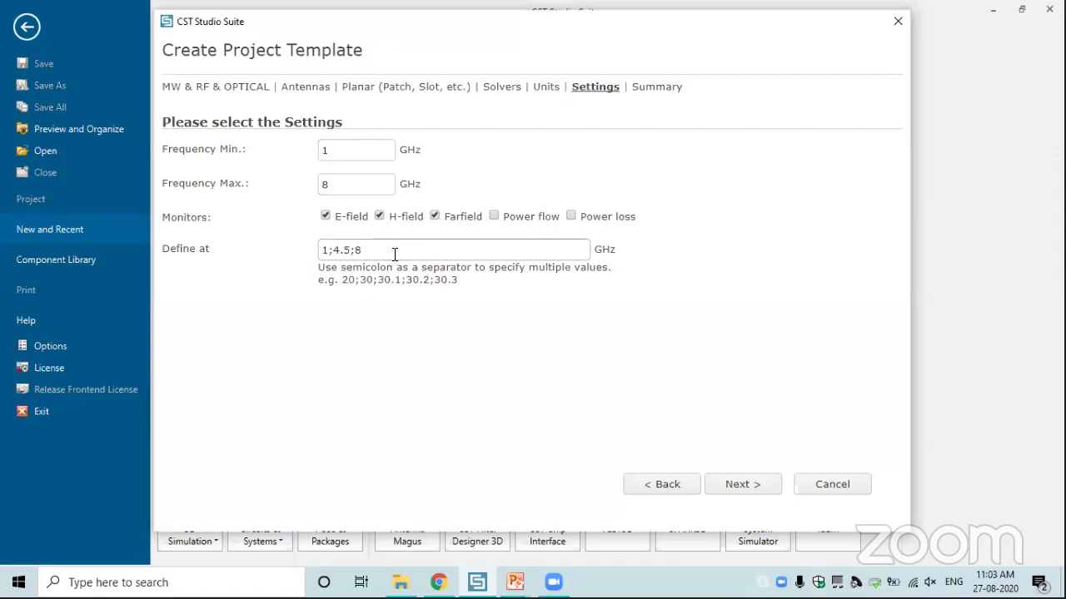
{"action": "type", "text": ";4.9"}
{"action": "left_click", "coordinate": [735, 484]}
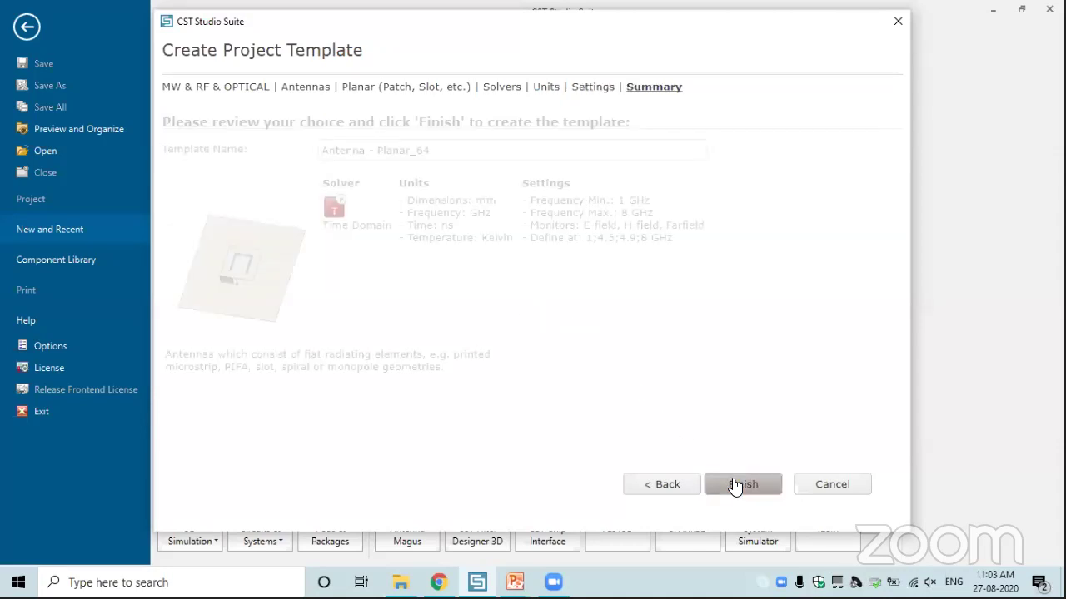
{"action": "left_click", "coordinate": [734, 485]}
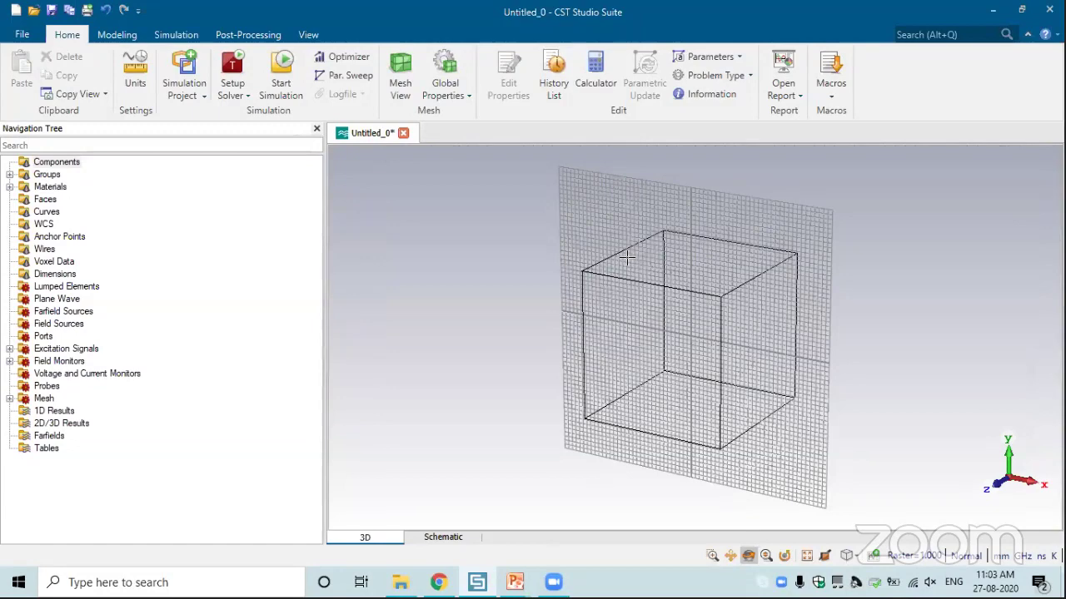
- Hide the working plane grid in the 3D view
{"action": "left_click", "coordinate": [308, 35]}
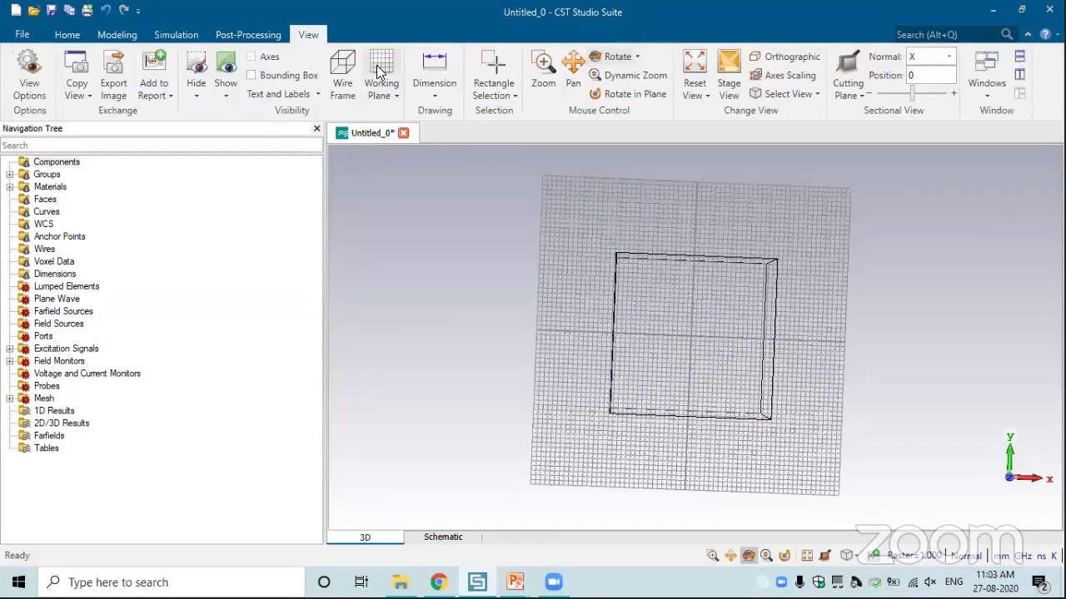
{"action": "left_click_drag", "start_coordinate": [730, 361], "coordinate": [771, 403]}
{"action": "scroll", "coordinate": [771, 403], "scroll_direction": "up", "scroll_amount": 3}
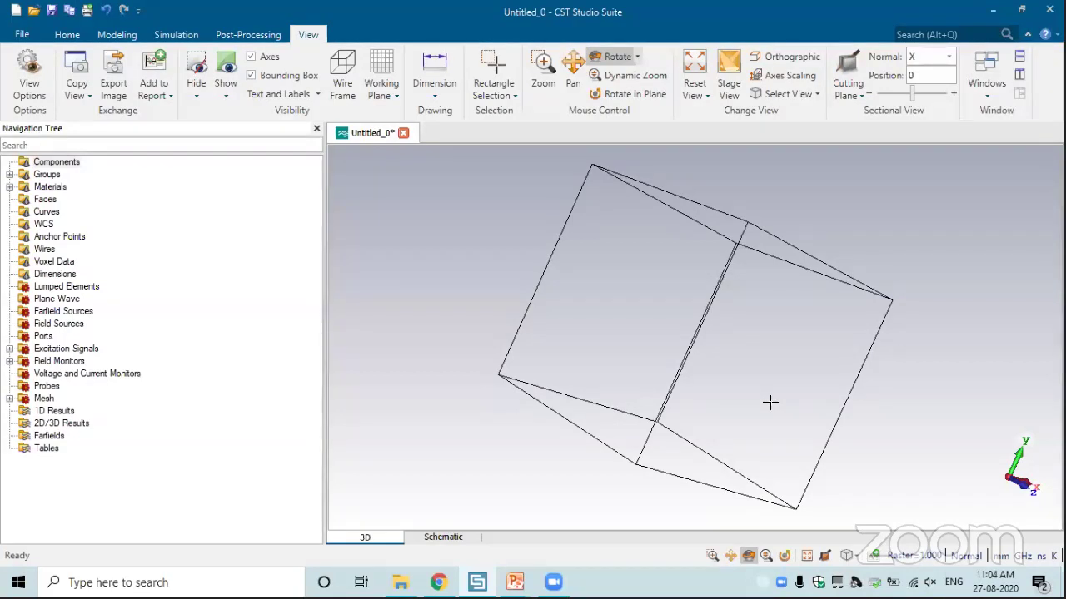
- Start a new brick by entering its dimensions numerically and name it GND
{"action": "left_click", "coordinate": [132, 38]}
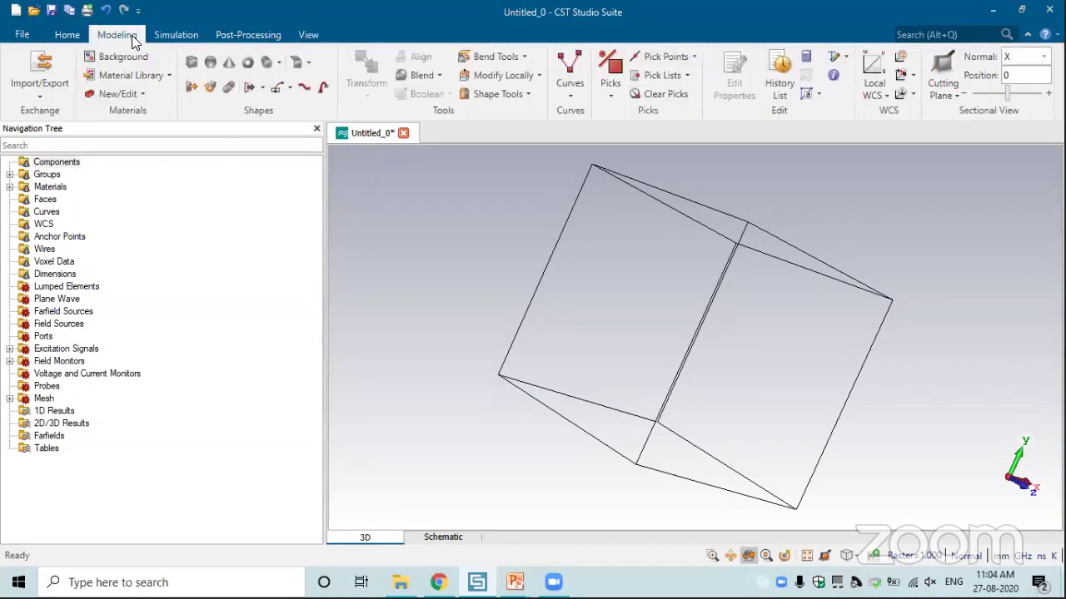
{"action": "left_click", "coordinate": [191, 64]}
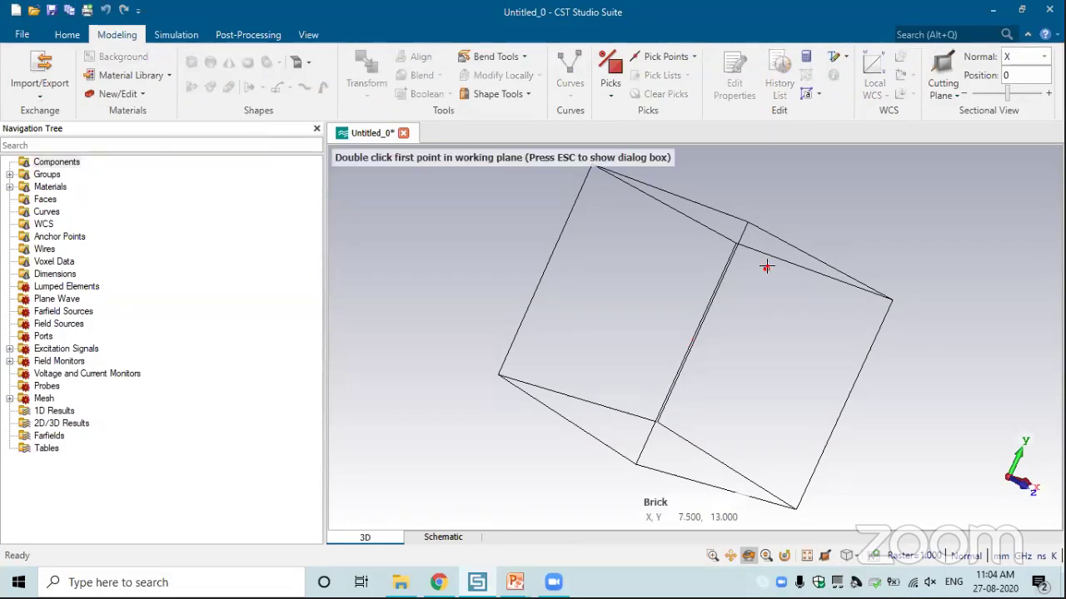
{"action": "key", "text": "Escape"}
{"action": "type", "text": "GND"}
{"action": "key", "text": "Tab"}
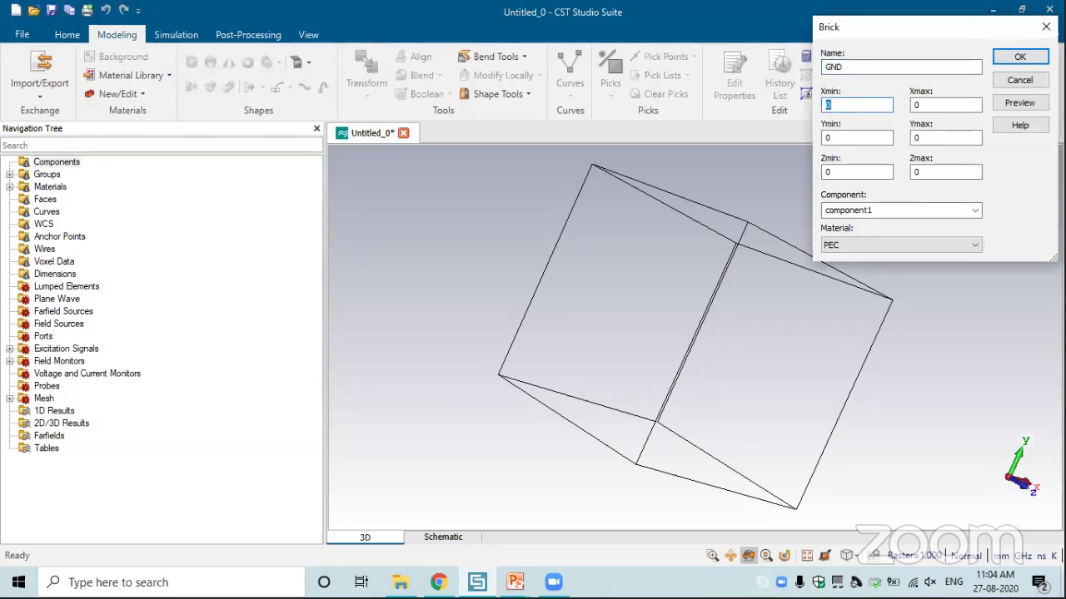
- Set the GND brick's extents to -20 to 20 in X and Y and 0 to 0.035 in Z
{"action": "left_click_drag", "start_coordinate": [742, 278], "coordinate": [649, 451]}
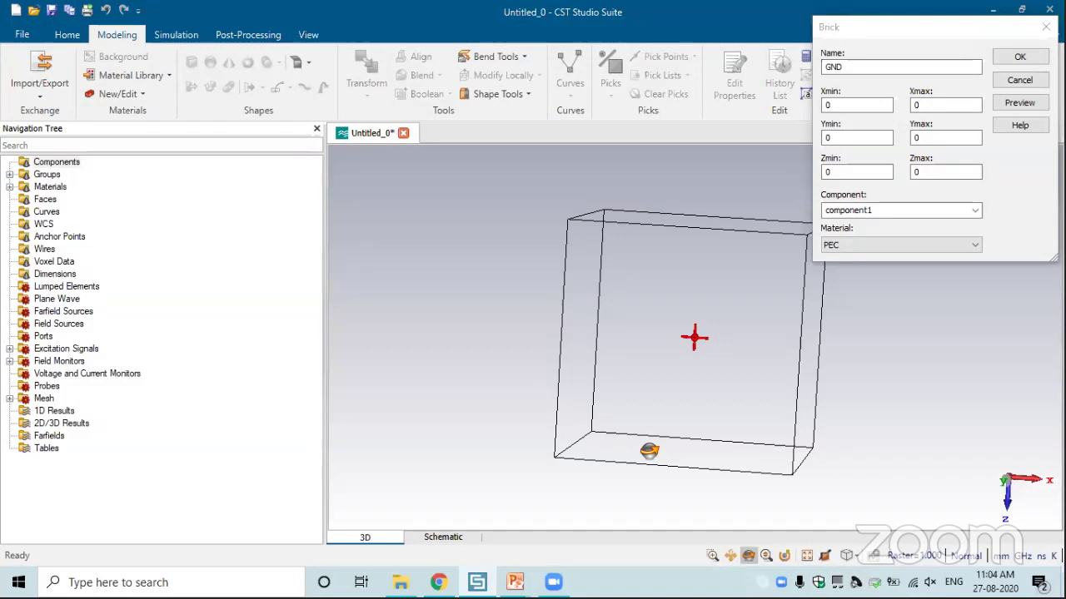
{"action": "double_click", "coordinate": [822, 105]}
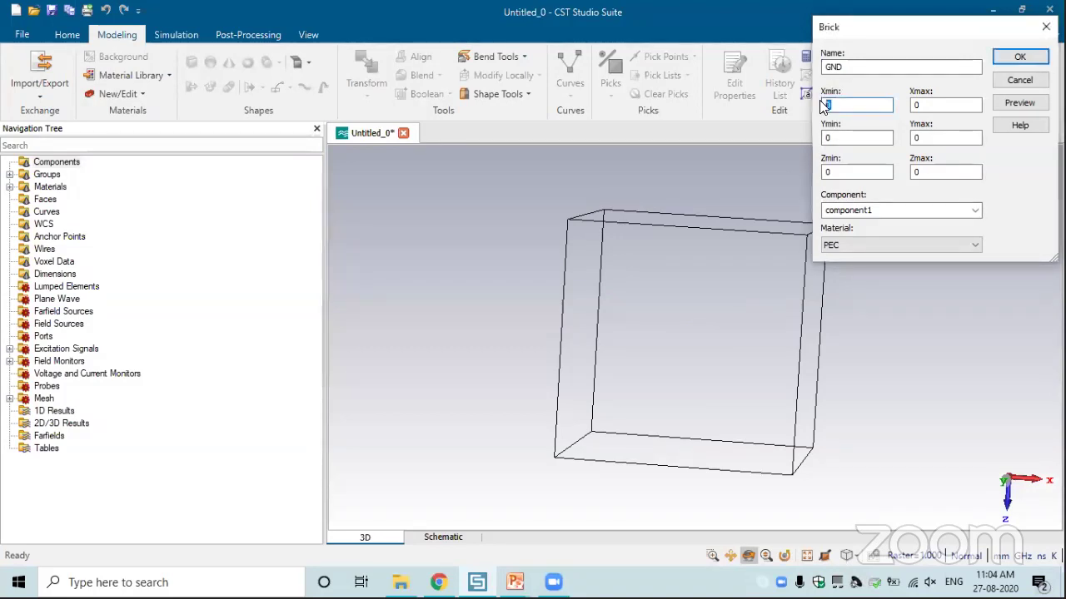
{"action": "type", "text": "-20"}
{"action": "key", "text": "Tab"}
{"action": "type", "text": "20"}
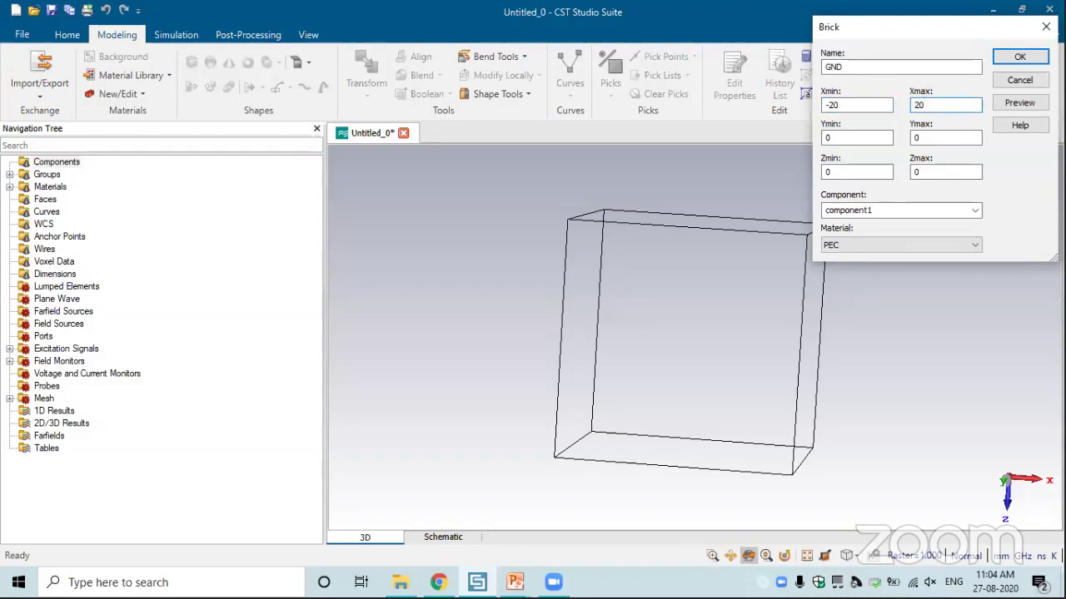
{"action": "key", "text": "Tab"}
{"action": "type", "text": "-20"}
{"action": "key", "text": "Tab"}
{"action": "type", "text": "20"}
{"action": "key", "text": "Tab"}
{"action": "key", "text": "Tab"}
{"action": "type", "text": "0.035"}
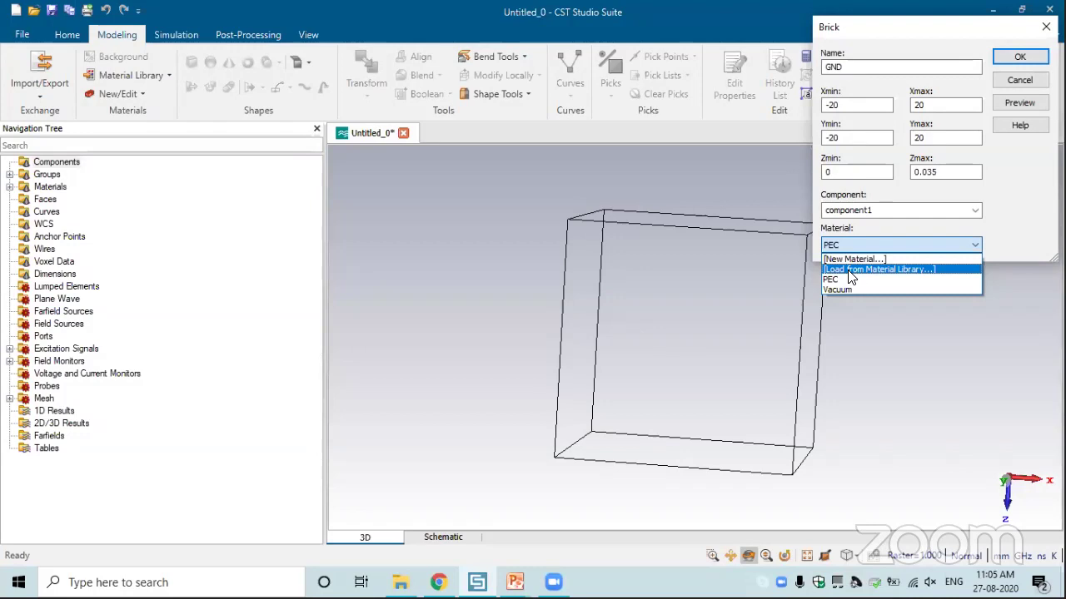
- Find copper in the material library and load Copper (annealed) as the GND brick's material
{"action": "left_click", "coordinate": [849, 273]}
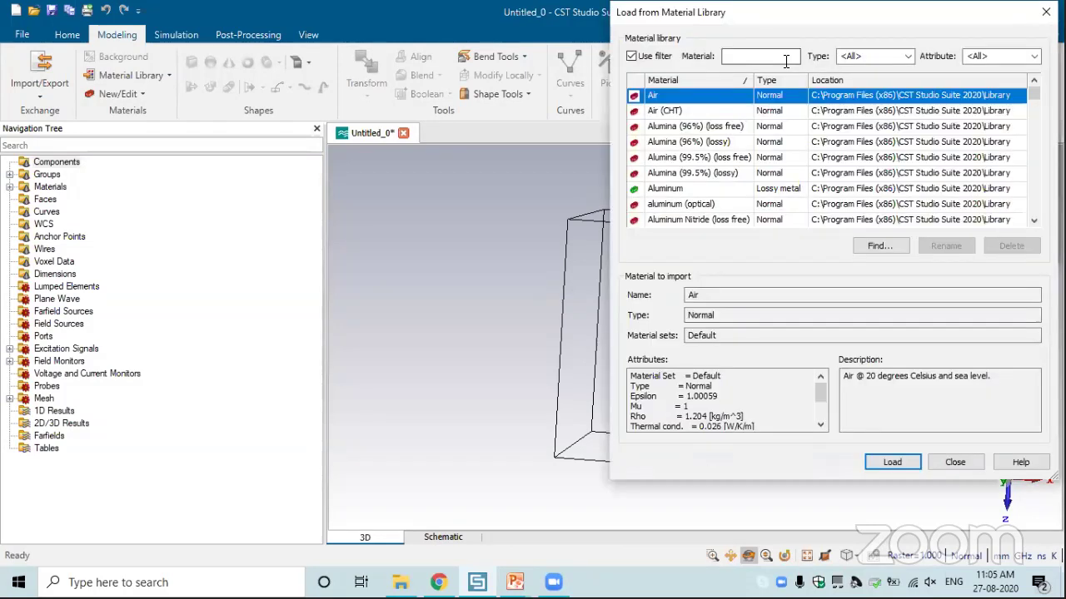
{"action": "left_click_drag", "start_coordinate": [1034, 108], "coordinate": [1034, 164]}
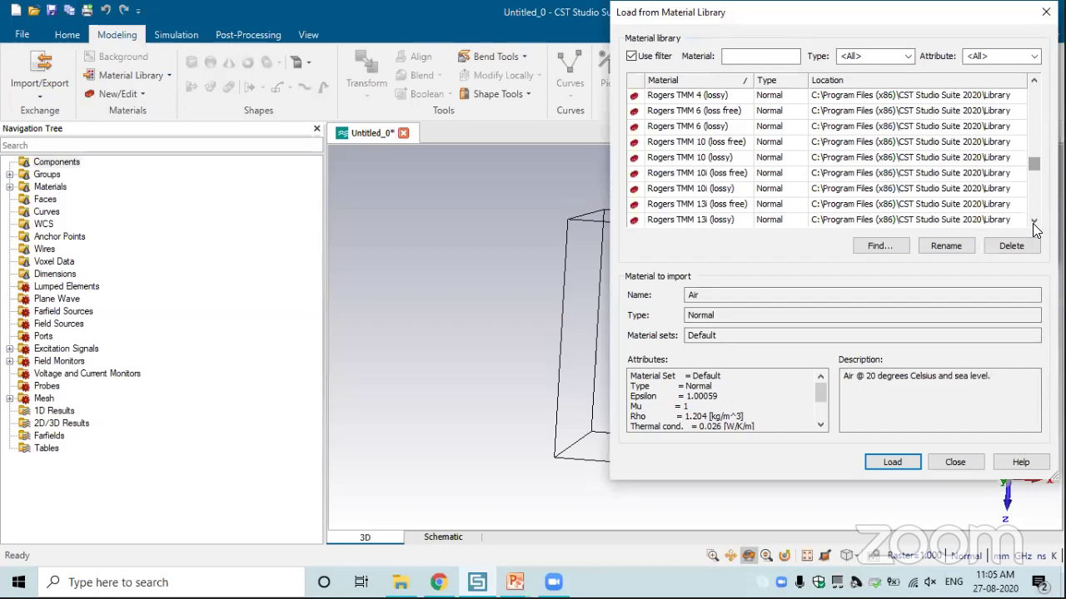
{"action": "left_click", "coordinate": [1034, 221]}
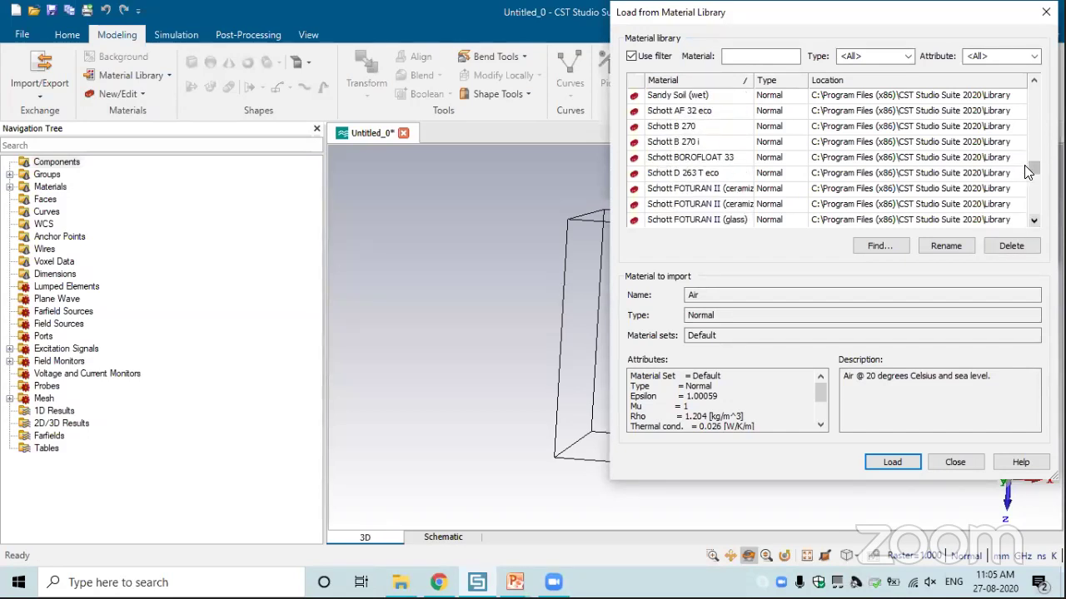
{"action": "left_click_drag", "start_coordinate": [1037, 171], "coordinate": [1035, 93]}
{"action": "left_click", "coordinate": [778, 55]}
{"action": "type", "text": "copper"}
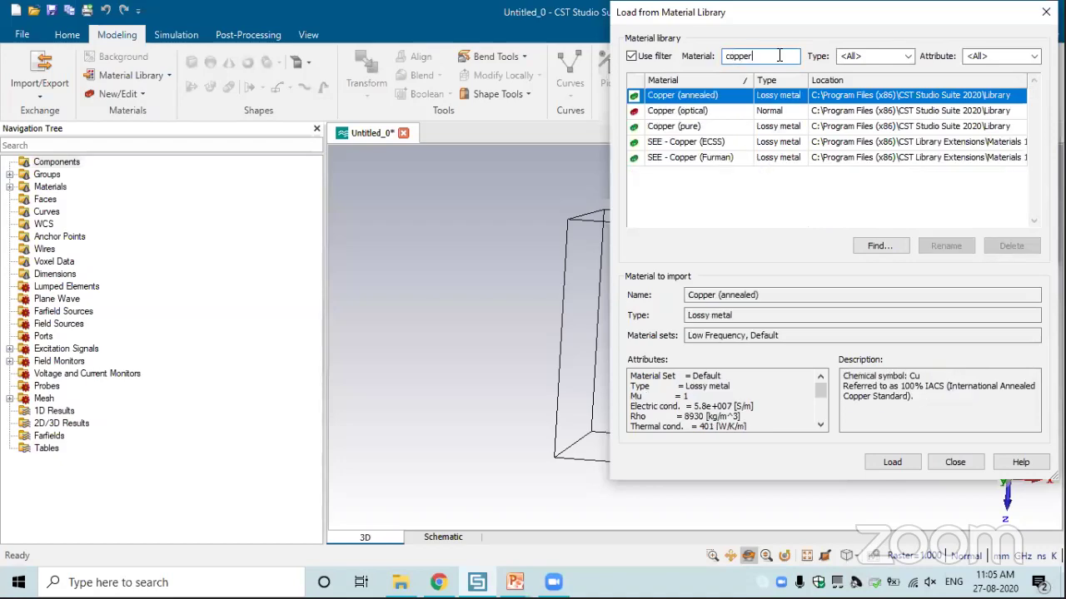
{"action": "left_click", "coordinate": [889, 462]}
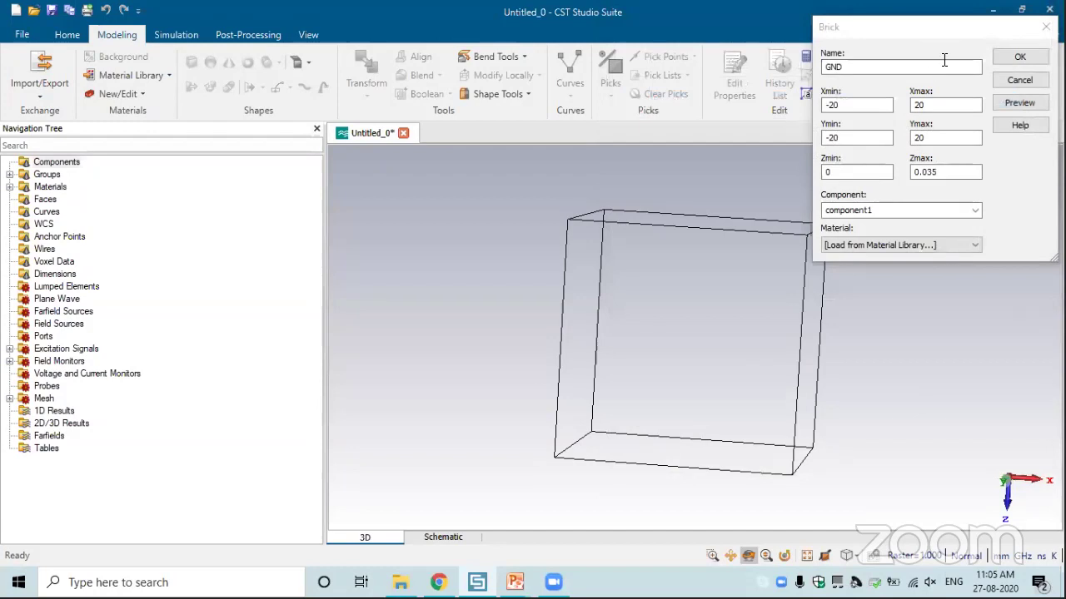
- Preview the copper ground plane in the 3D view and create the GND brick
{"action": "left_click", "coordinate": [1004, 105]}
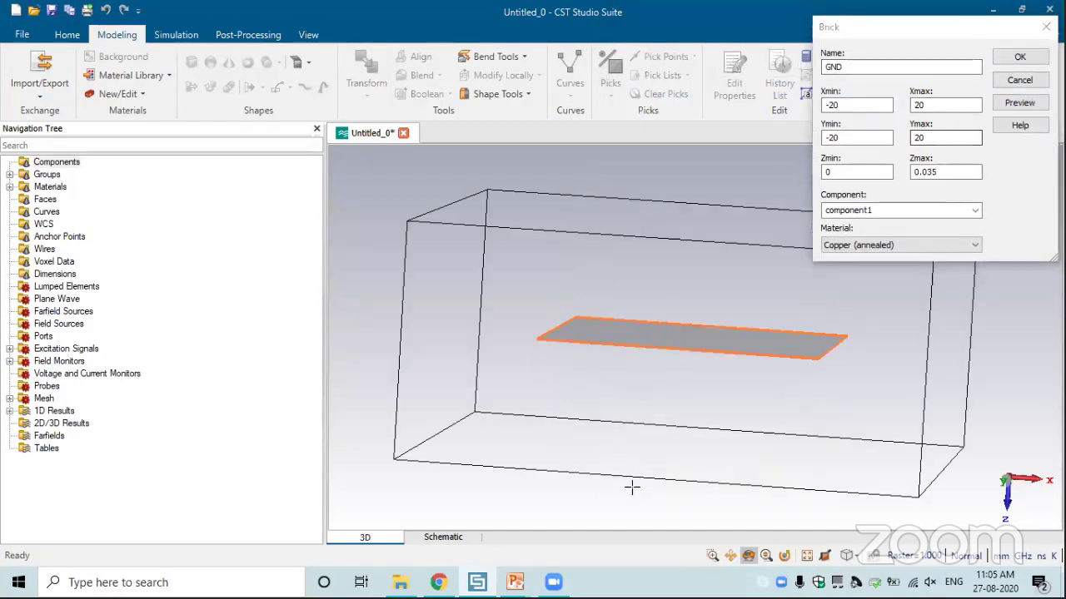
{"action": "scroll", "coordinate": [685, 450], "scroll_direction": "up", "scroll_amount": 2}
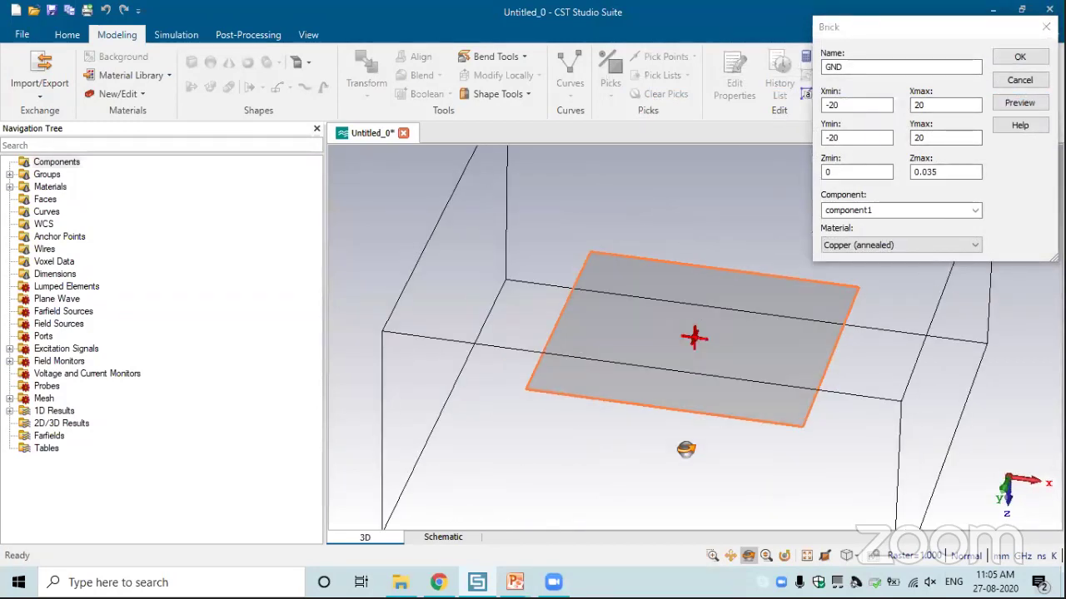
{"action": "left_click_drag", "start_coordinate": [650, 419], "coordinate": [601, 172]}
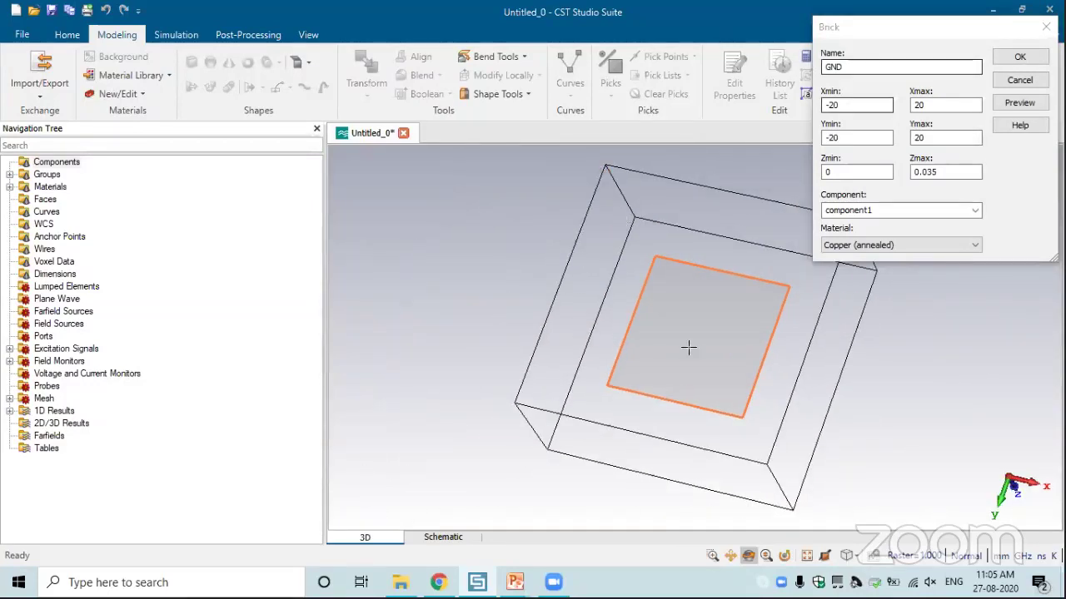
{"action": "key", "text": "Return"}
- Start a second brick by entering its dimensions numerically and name it SUBSTRATE
{"action": "left_click_drag", "start_coordinate": [688, 347], "coordinate": [649, 285]}
{"action": "left_click_drag", "start_coordinate": [627, 369], "coordinate": [646, 386]}
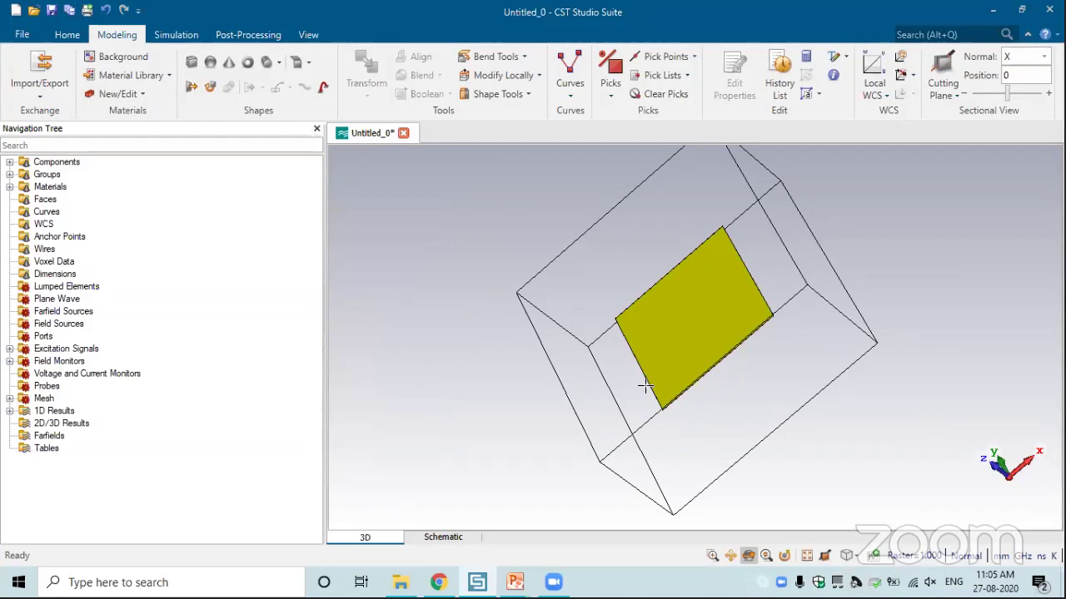
{"action": "left_click", "coordinate": [654, 390]}
{"action": "mouse_move", "coordinate": [707, 285]}
{"action": "left_mouse_down"}
{"action": "mouse_move", "coordinate": [861, 305]}
{"action": "mouse_move", "coordinate": [367, 209]}
{"action": "mouse_move", "coordinate": [202, 71]}
{"action": "left_mouse_up"}
{"action": "left_click", "coordinate": [192, 65]}
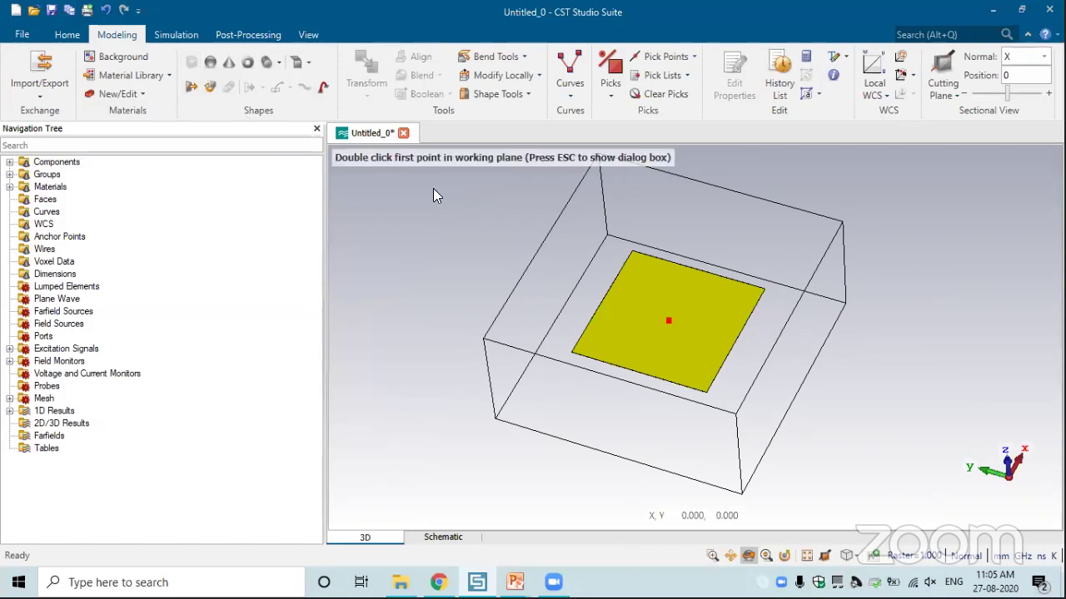
{"action": "key", "text": "Escape"}
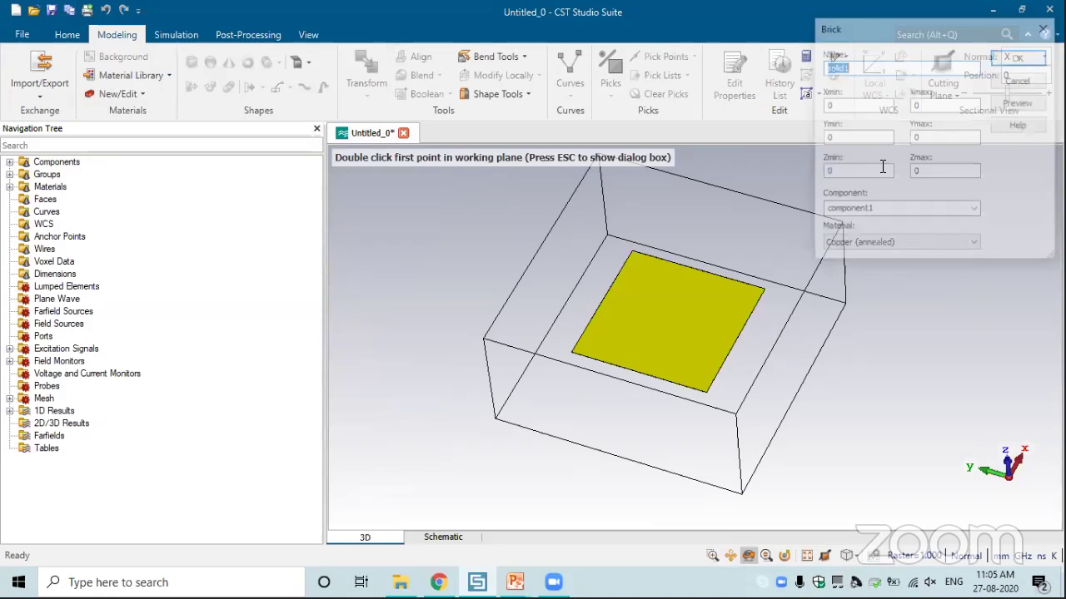
{"action": "type", "text": "SUBSTRATE"}
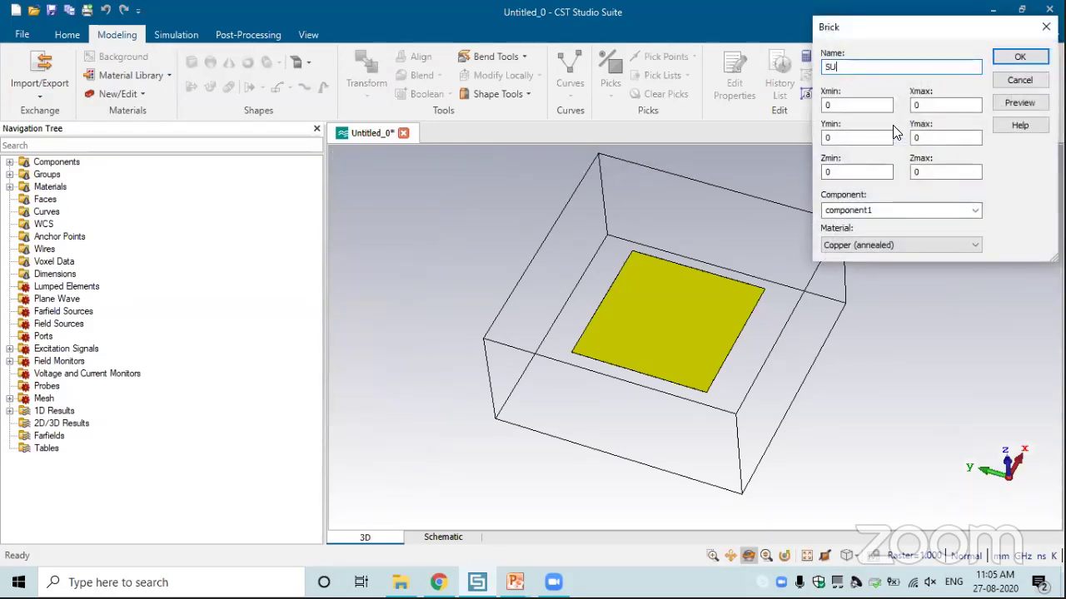
- Set the SUBSTRATE brick's extents to -20 to 20 in both X and Y
{"action": "key", "text": "Tab"}
{"action": "type", "text": "-20"}
{"action": "key", "text": "Tab"}
{"action": "type", "text": "20"}
{"action": "key", "text": "Tab"}
{"action": "type", "text": "-0"}
{"action": "key", "text": "BackSpace"}
{"action": "type", "text": "20"}
{"action": "key", "text": "Tab"}
{"action": "type", "text": "20"}
- Set the SUBSTRATE brick's Z extent from 0.035 to 0.035+0.787
{"action": "key", "text": "Tab"}
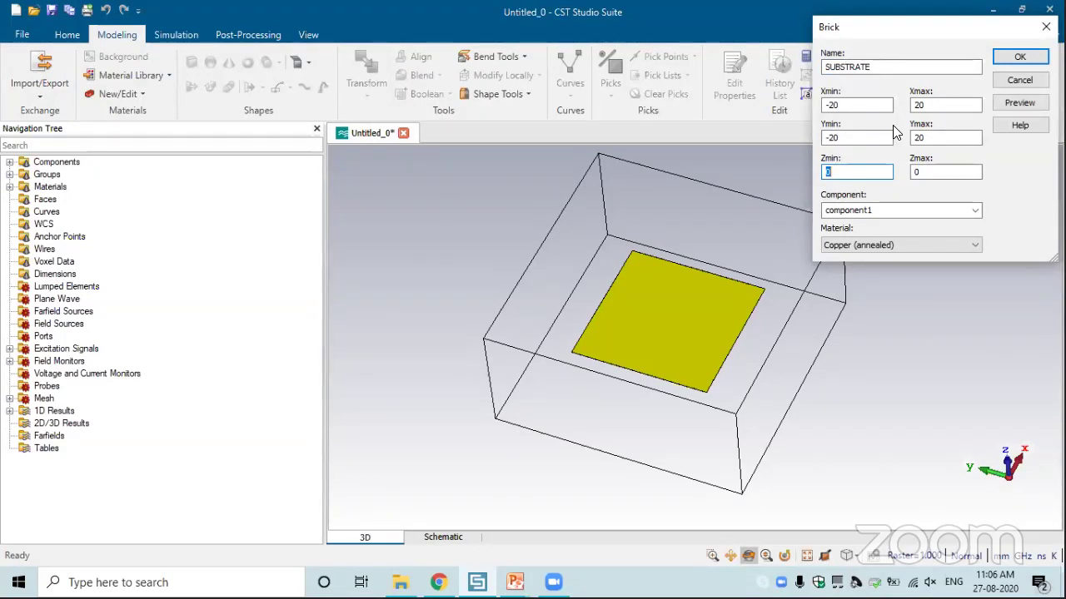
{"action": "type", "text": "0.035"}
{"action": "key", "text": "Tab"}
{"action": "type", "text": "0.035+0.7"}
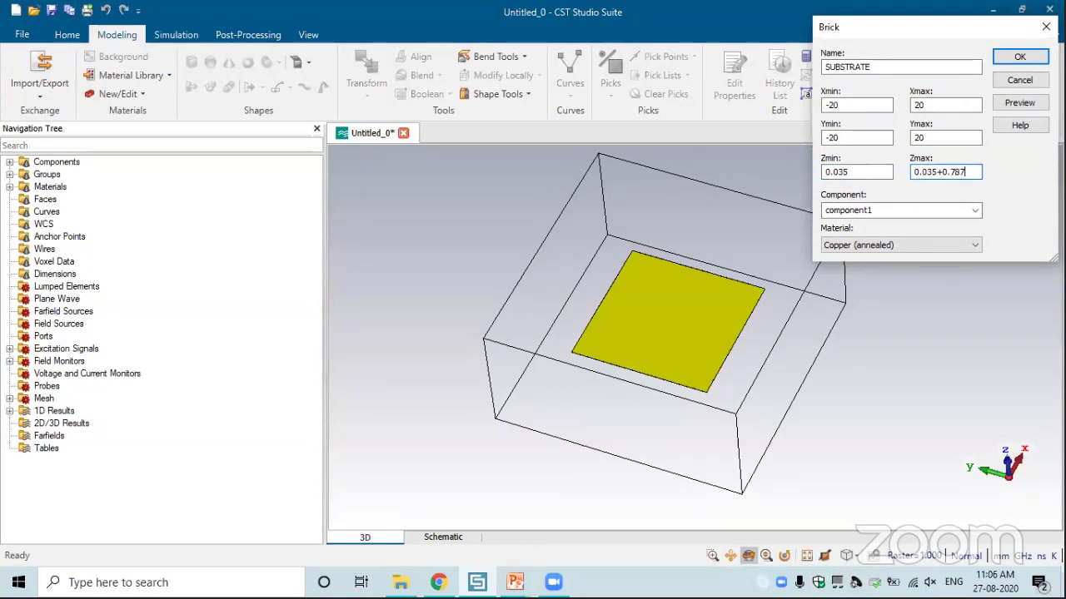
- Search the material library for 5880 and load Rogers RT5880 (lossy) as the SUBSTRATE brick's material
{"action": "left_click", "coordinate": [899, 244]}
{"action": "left_click", "coordinate": [907, 269]}
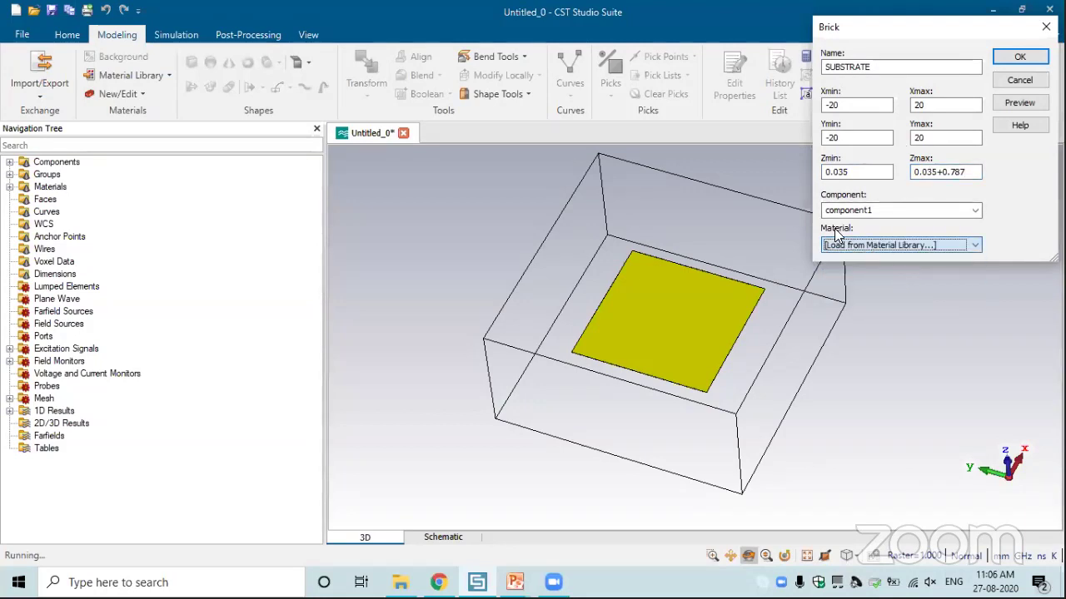
{"action": "left_click", "coordinate": [754, 60]}
{"action": "type", "text": "5"}
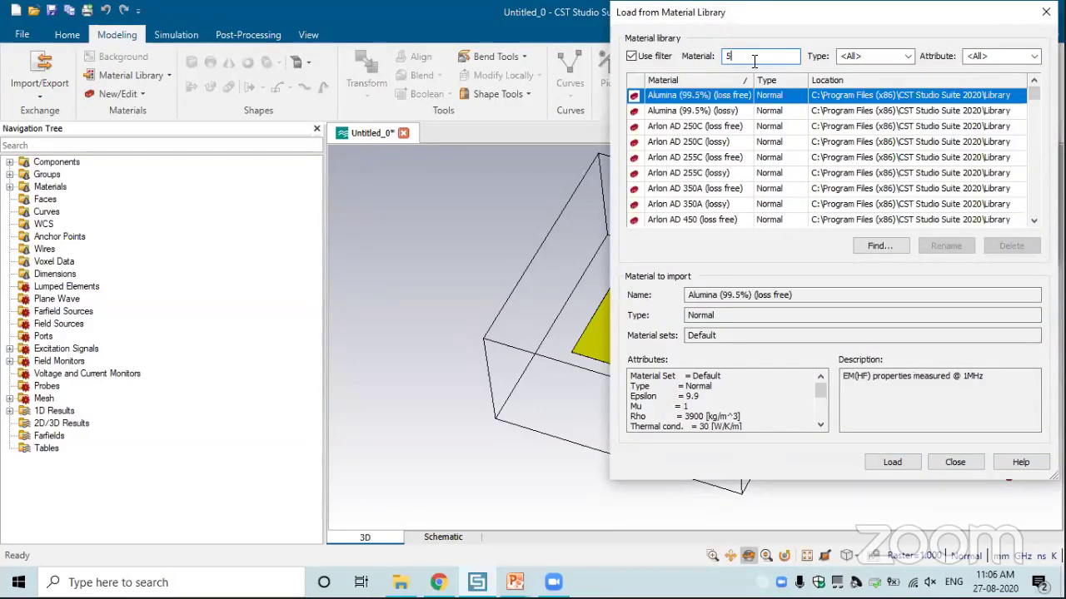
{"action": "type", "text": "880"}
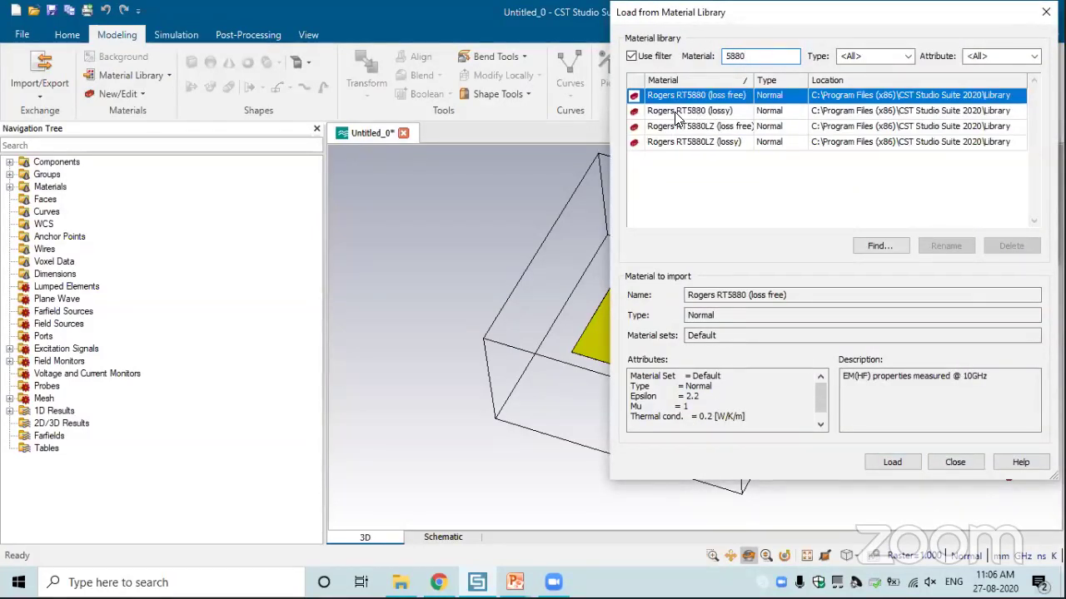
{"action": "left_click", "coordinate": [678, 112]}
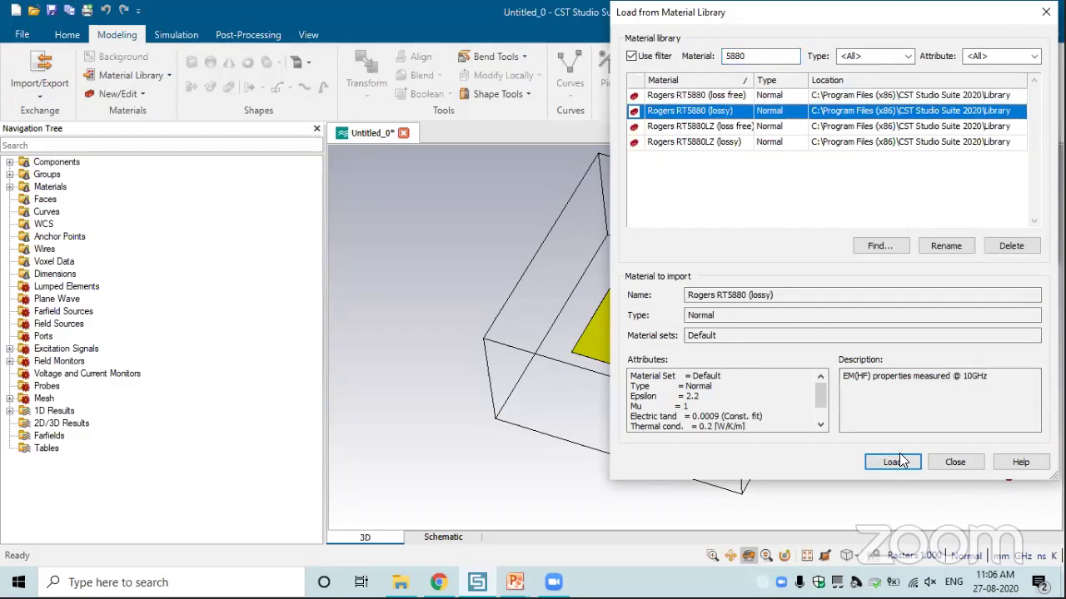
{"action": "left_click", "coordinate": [894, 461]}
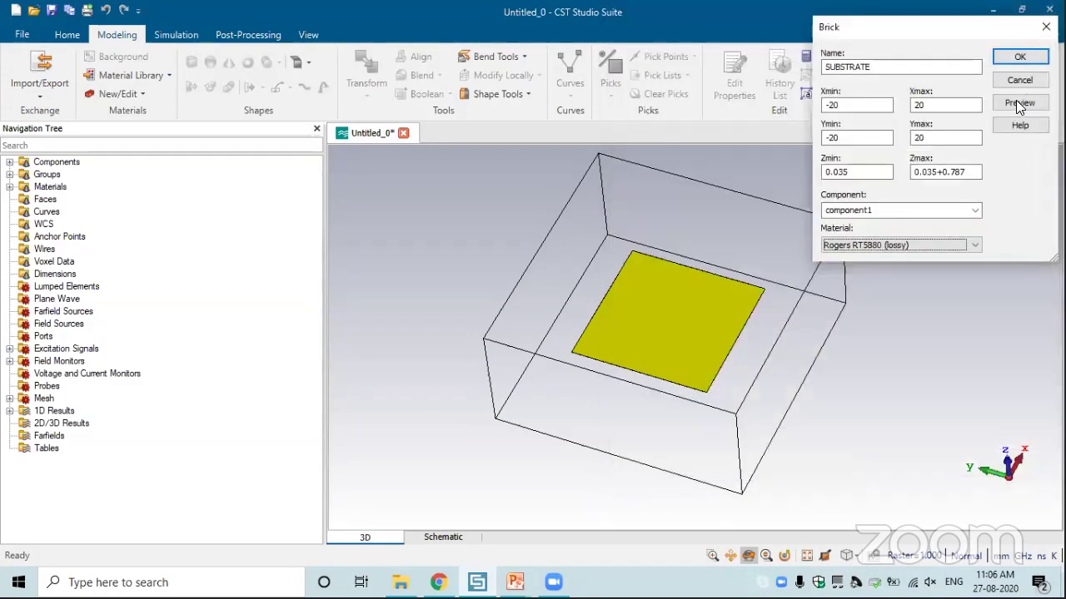
- Preview the substrate above the ground plane in the 3D view and create the SUBSTRATE brick
{"action": "left_click", "coordinate": [1019, 103]}
{"action": "left_click_drag", "start_coordinate": [731, 263], "coordinate": [679, 329]}
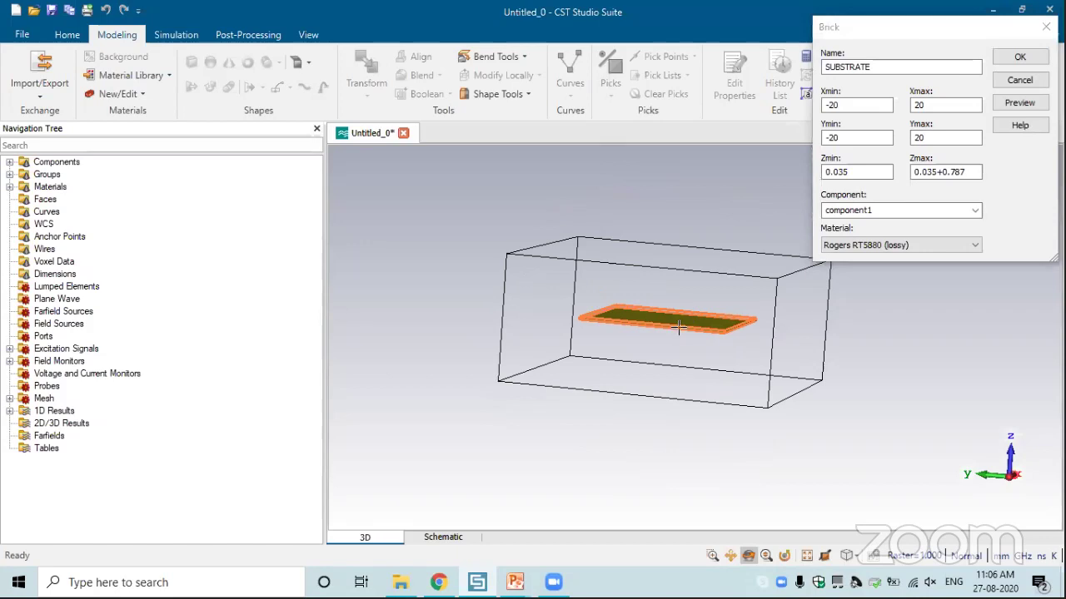
{"action": "scroll", "coordinate": [679, 350], "scroll_direction": "up", "scroll_amount": 5}
{"action": "scroll", "coordinate": [683, 342], "scroll_direction": "up", "scroll_amount": 4}
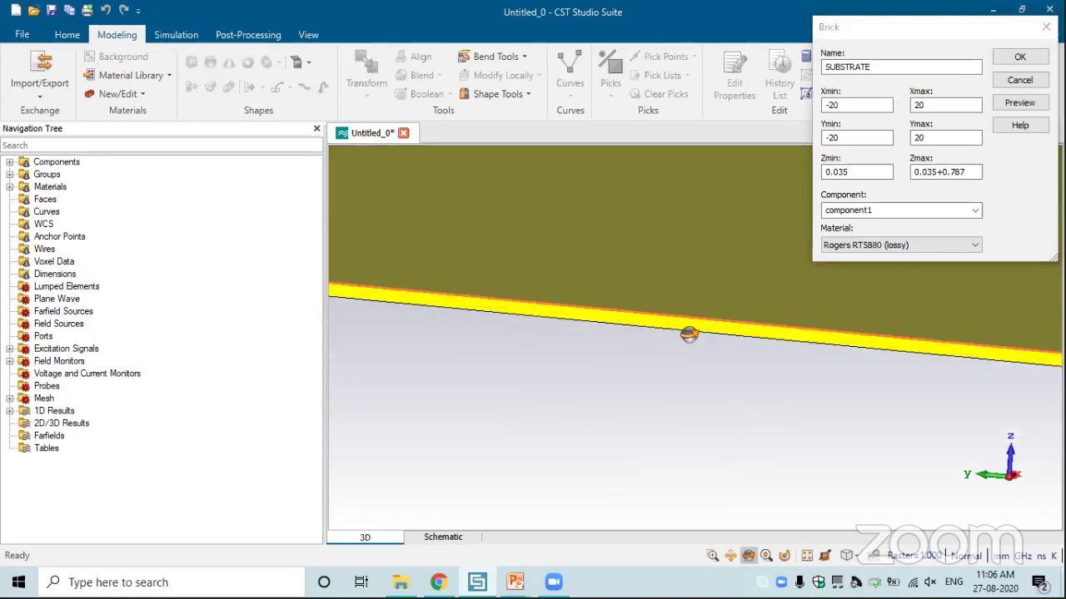
{"action": "scroll", "coordinate": [723, 208], "scroll_direction": "down", "scroll_amount": 6}
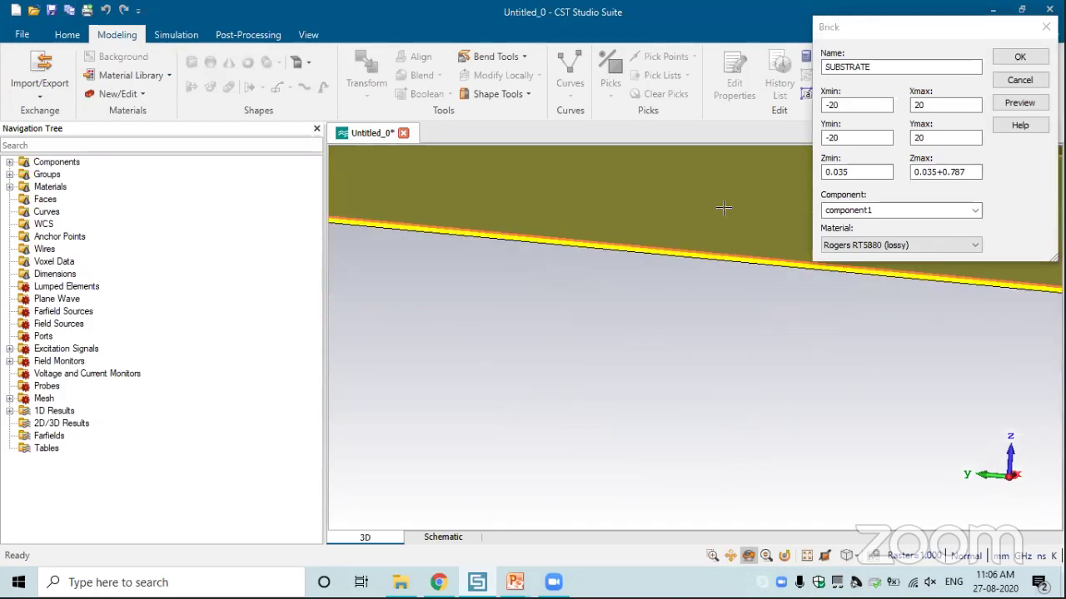
{"action": "left_click", "coordinate": [1020, 57]}
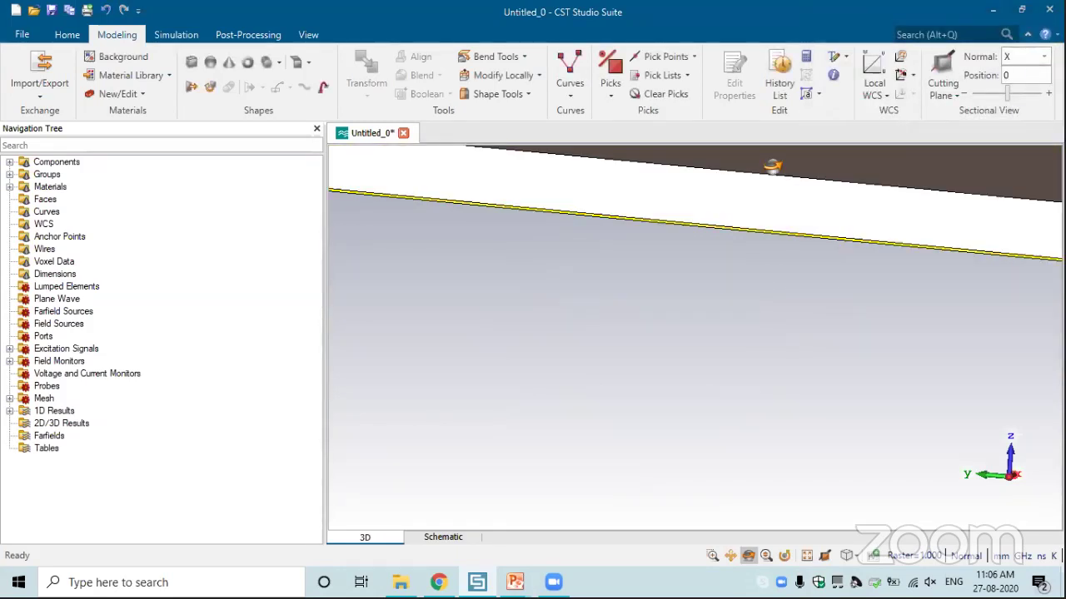
- Examine the stacked ground plane and substrate layers at their edge and in the full 3D view
{"action": "scroll", "coordinate": [771, 165], "scroll_direction": "up", "scroll_amount": 3}
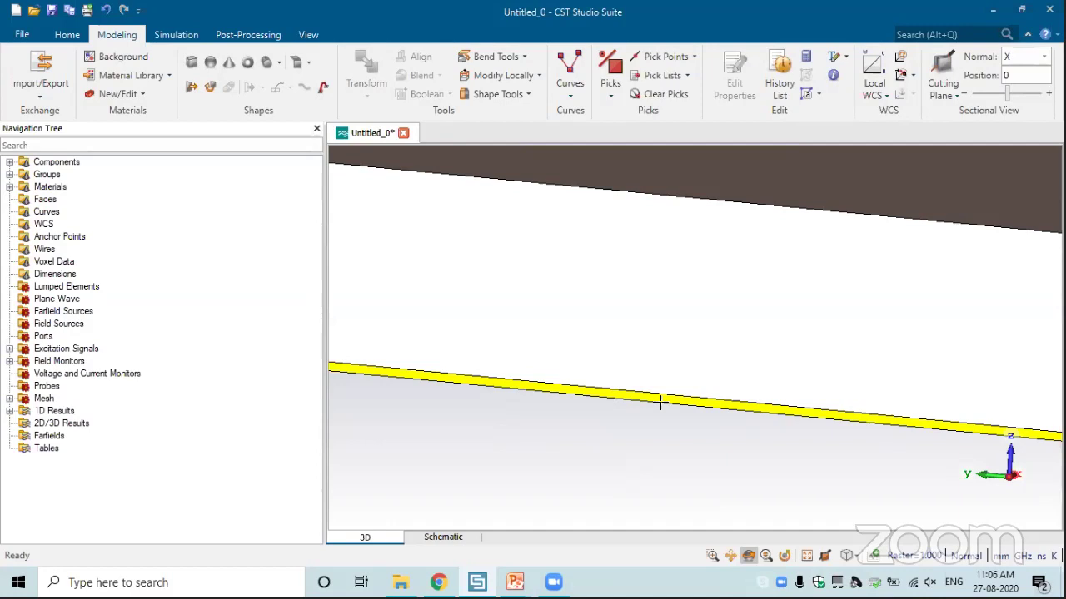
{"action": "left_click", "coordinate": [662, 403]}
{"action": "left_click", "coordinate": [683, 296]}
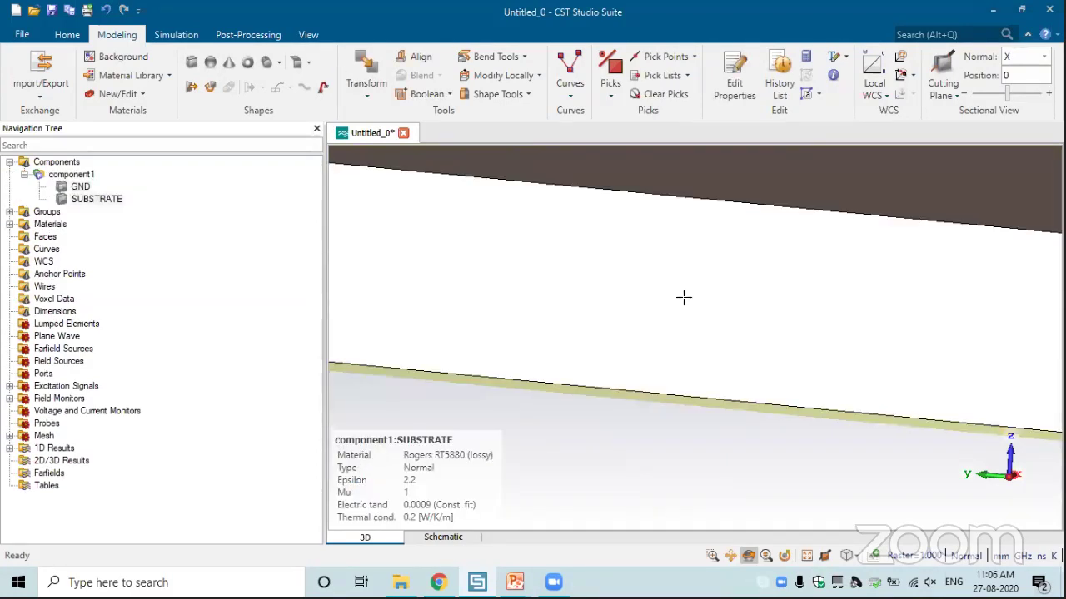
{"action": "left_click", "coordinate": [677, 358]}
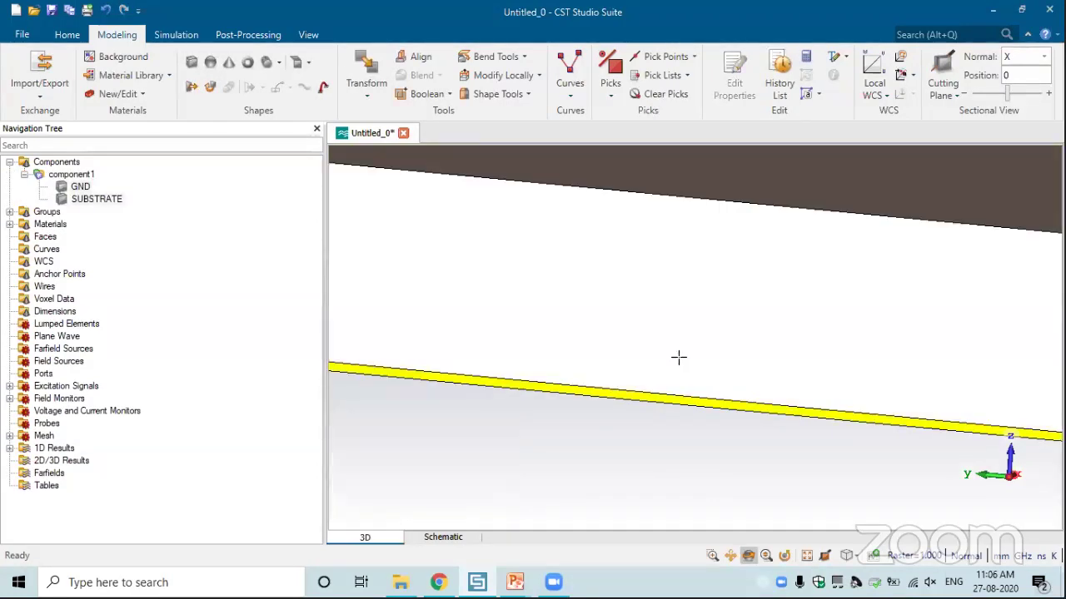
{"action": "key", "text": "space"}
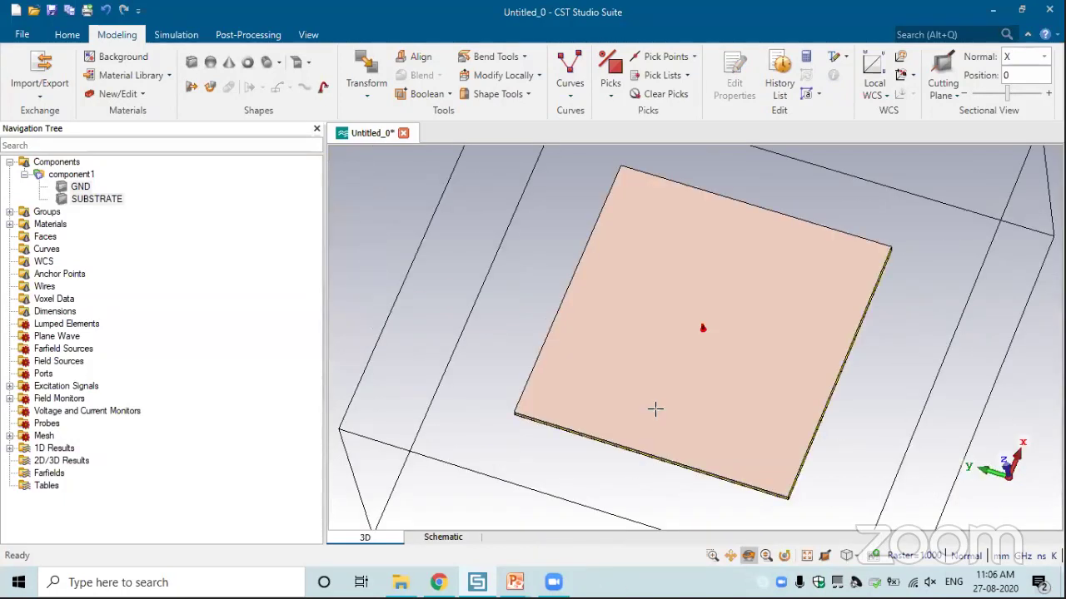
{"action": "mouse_move", "coordinate": [657, 379]}
{"action": "left_mouse_down"}
{"action": "mouse_move", "coordinate": [696, 394]}
{"action": "mouse_move", "coordinate": [716, 240]}
{"action": "mouse_move", "coordinate": [738, 286]}
{"action": "mouse_move", "coordinate": [737, 331]}
{"action": "left_mouse_up"}
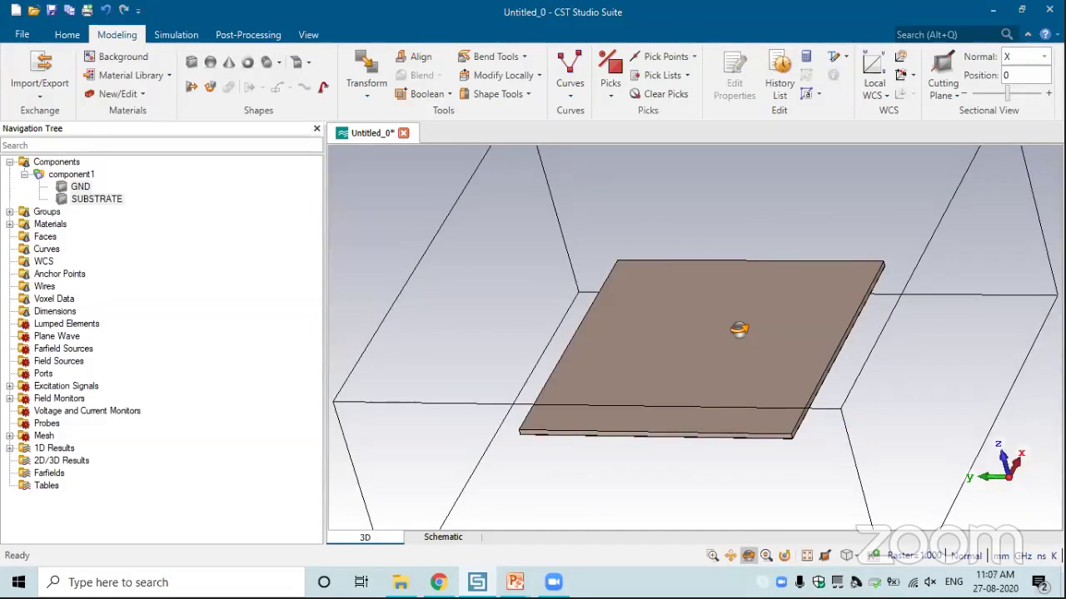
- Start a numerically entered brick named PATCH with extents of -10 to 10 in both X and Y
{"action": "left_click", "coordinate": [192, 62]}
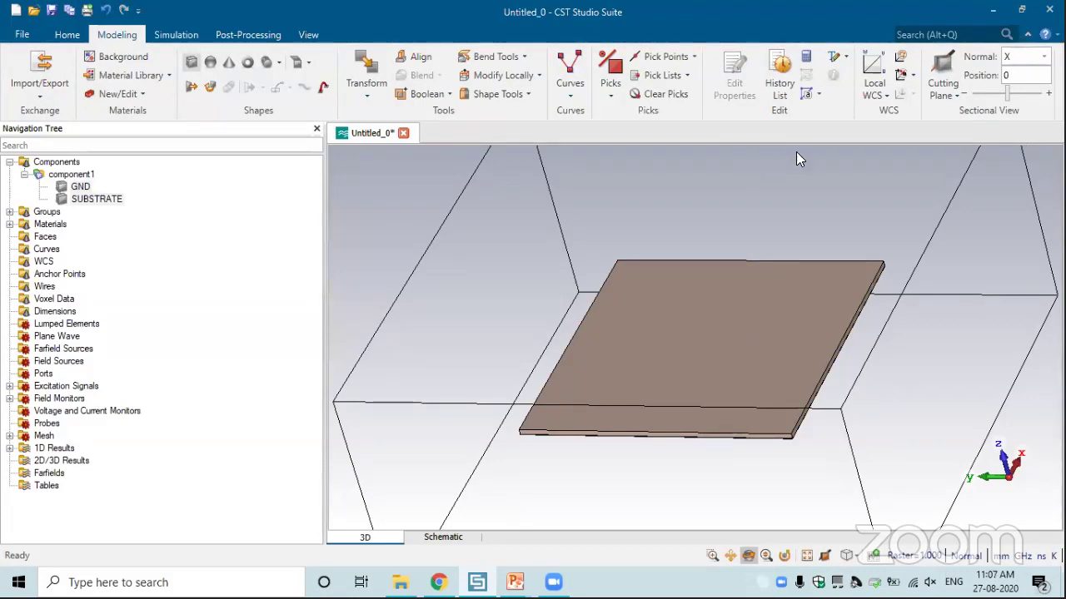
{"action": "key", "text": "Escape"}
{"action": "type", "text": "PATCH"}
{"action": "key", "text": "Tab"}
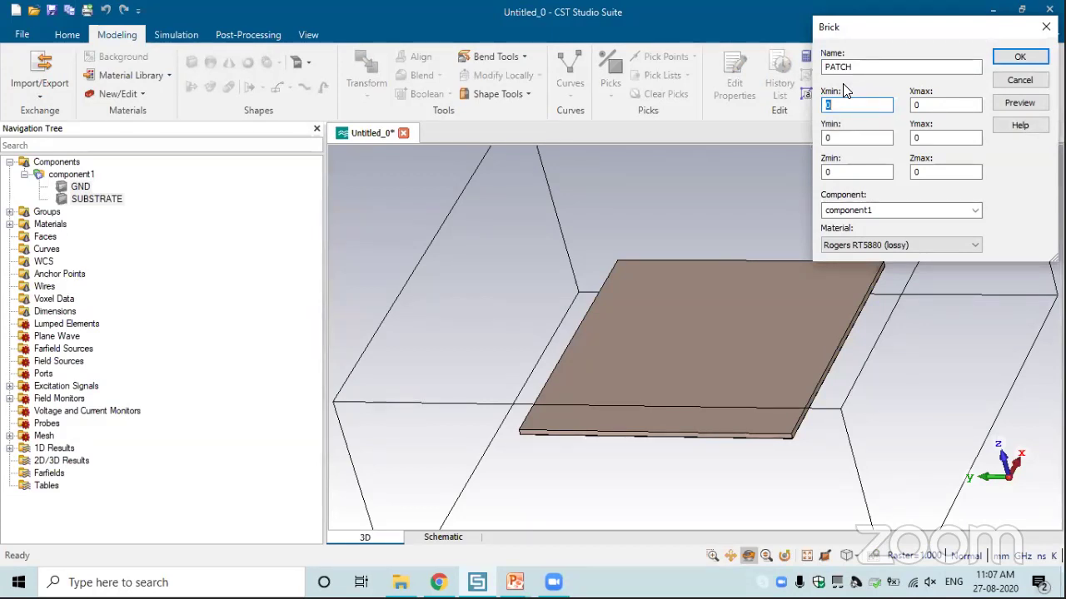
{"action": "type", "text": "-10"}
{"action": "key", "text": "Tab"}
{"action": "type", "text": "10"}
{"action": "key", "text": "Tab"}
{"action": "type", "text": "-10"}
{"action": "key", "text": "Tab"}
{"action": "type", "text": "10"}
- Set the PATCH brick's Z extent from 0.035+0.787 to 0.035+0.787+0.035
{"action": "key", "text": "Tab"}
{"action": "type", "text": "0.035+0.787"}
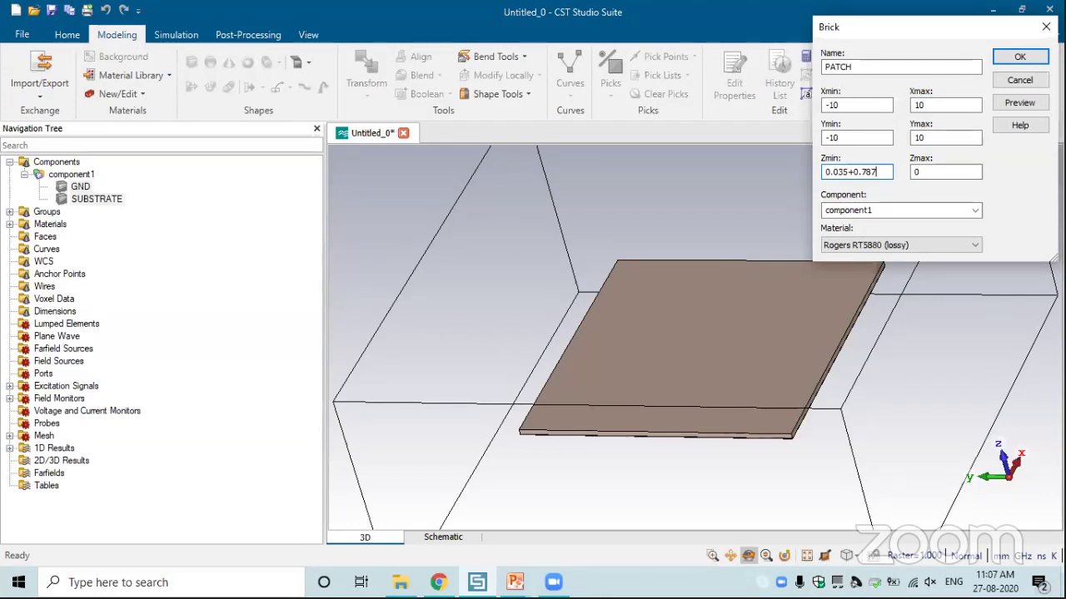
{"action": "key", "text": "Tab"}
{"action": "type", "text": "0.035+0."}
{"action": "type", "text": "787+0"}
{"action": "type", "text": ".035"}
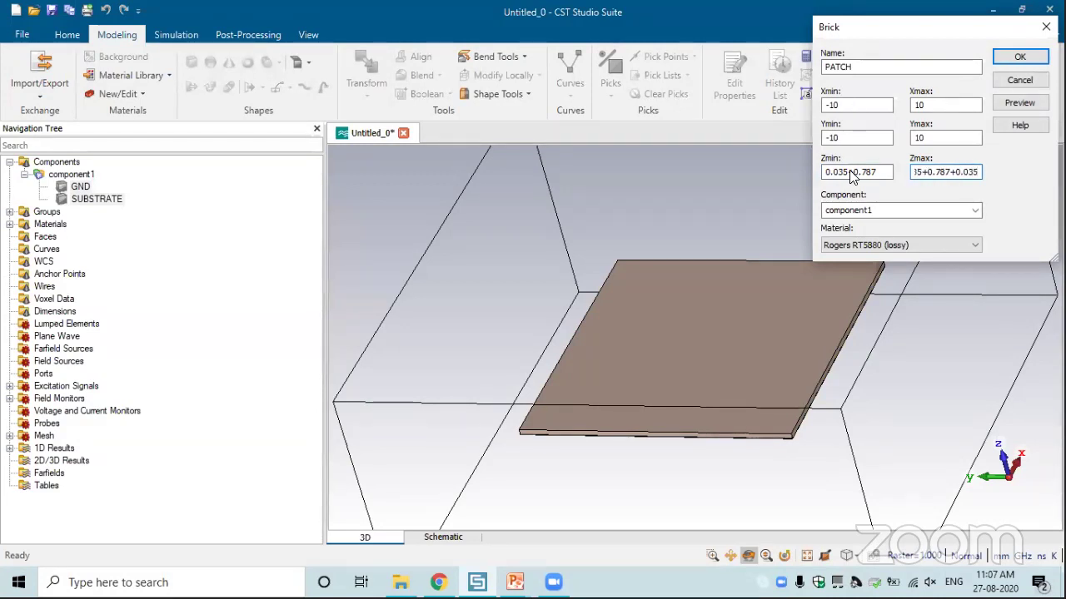
- Assign Copper (annealed) to the PATCH brick, preview it and create it
{"action": "left_click", "coordinate": [837, 244]}
{"action": "left_click", "coordinate": [862, 277]}
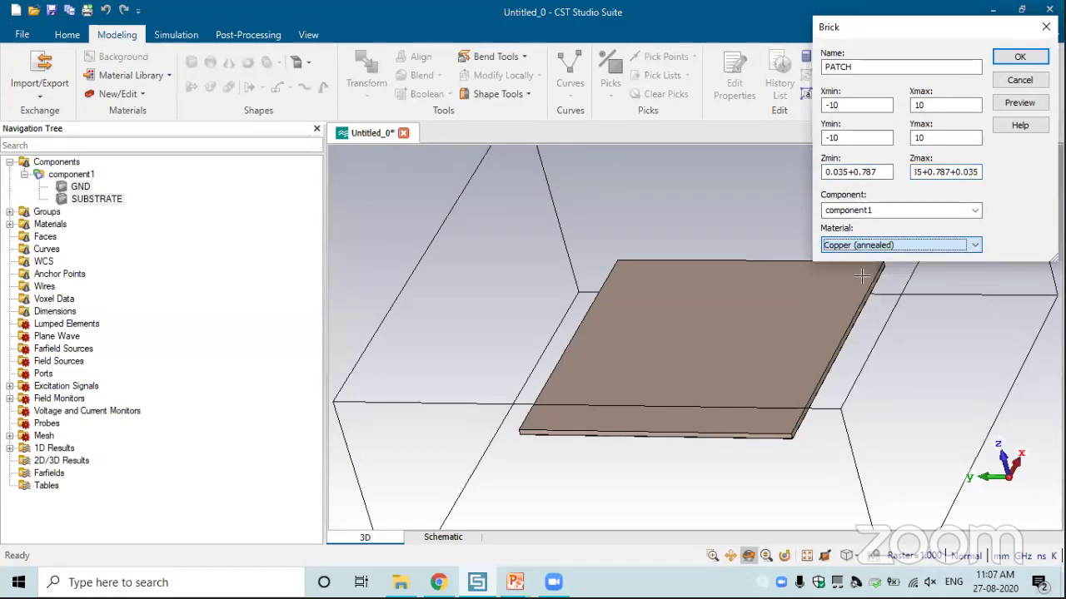
{"action": "left_click", "coordinate": [1002, 103]}
{"action": "mouse_move", "coordinate": [804, 254]}
{"action": "left_mouse_down"}
{"action": "mouse_move", "coordinate": [802, 221]}
{"action": "mouse_move", "coordinate": [995, 65]}
{"action": "left_mouse_up"}
{"action": "key", "text": "Return"}
- Inspect the patch on top of the substrate from several angles and up close in the 3D view
{"action": "mouse_move", "coordinate": [736, 468]}
{"action": "left_mouse_down"}
{"action": "mouse_move", "coordinate": [742, 429]}
{"action": "mouse_move", "coordinate": [681, 367]}
{"action": "mouse_move", "coordinate": [709, 404]}
{"action": "mouse_move", "coordinate": [699, 391]}
{"action": "mouse_move", "coordinate": [704, 358]}
{"action": "mouse_move", "coordinate": [587, 230]}
{"action": "left_mouse_up"}
{"action": "key", "text": "space"}
{"action": "scroll", "coordinate": [675, 381], "scroll_direction": "up", "scroll_amount": 4}
{"action": "left_click_drag", "start_coordinate": [642, 341], "coordinate": [694, 410]}
{"action": "scroll", "coordinate": [692, 409], "scroll_direction": "up", "scroll_amount": 3}
{"action": "scroll", "coordinate": [693, 409], "scroll_direction": "up", "scroll_amount": 5}
{"action": "scroll", "coordinate": [769, 440], "scroll_direction": "down", "scroll_amount": 8}
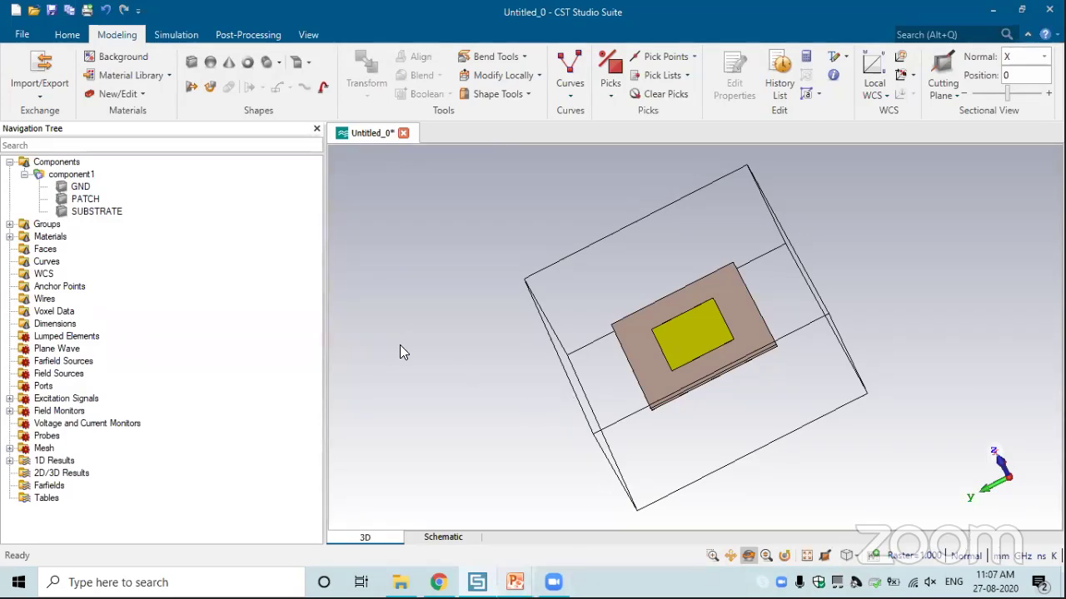
- Switch to the PowerPoint presentation and read the feed line's length and width on the Design Specifications of Antenna slide
{"action": "key", "text": "alt+Tab"}
{"action": "key", "text": "shift+F5"}
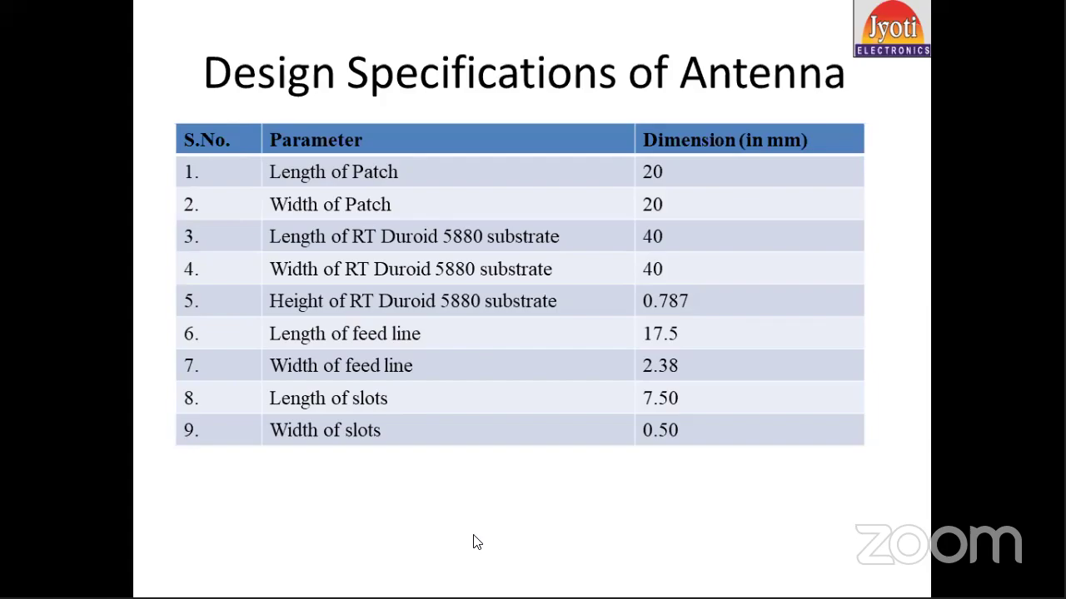
{"action": "key", "text": "Escape"}
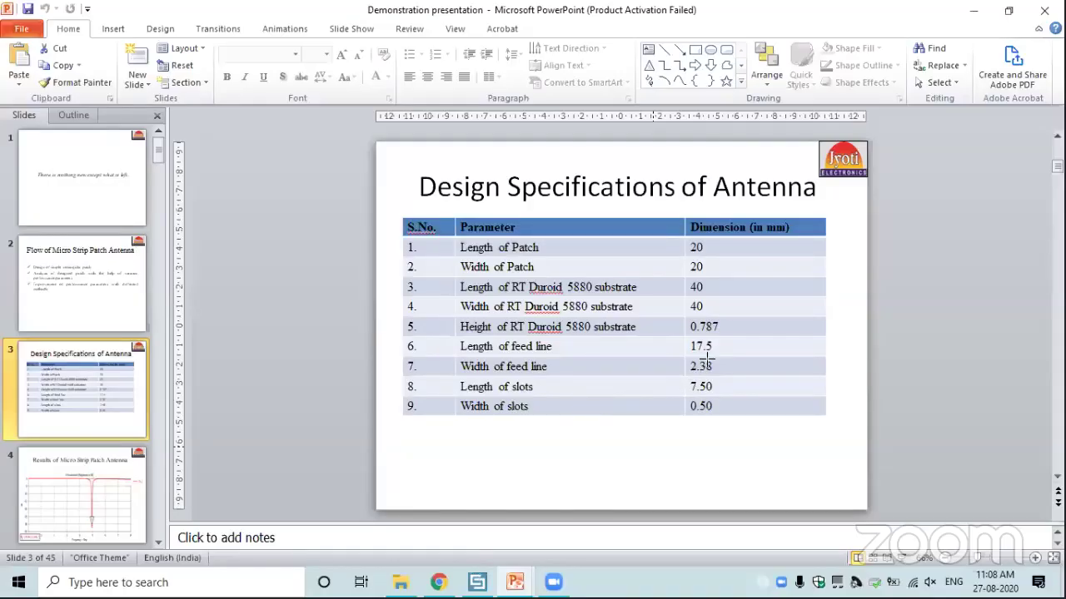
- Return to CST Studio Suite and start a numerically entered brick named FEEDLINE
{"action": "key", "text": "alt+Tab"}
{"action": "left_click_drag", "start_coordinate": [678, 352], "coordinate": [728, 407]}
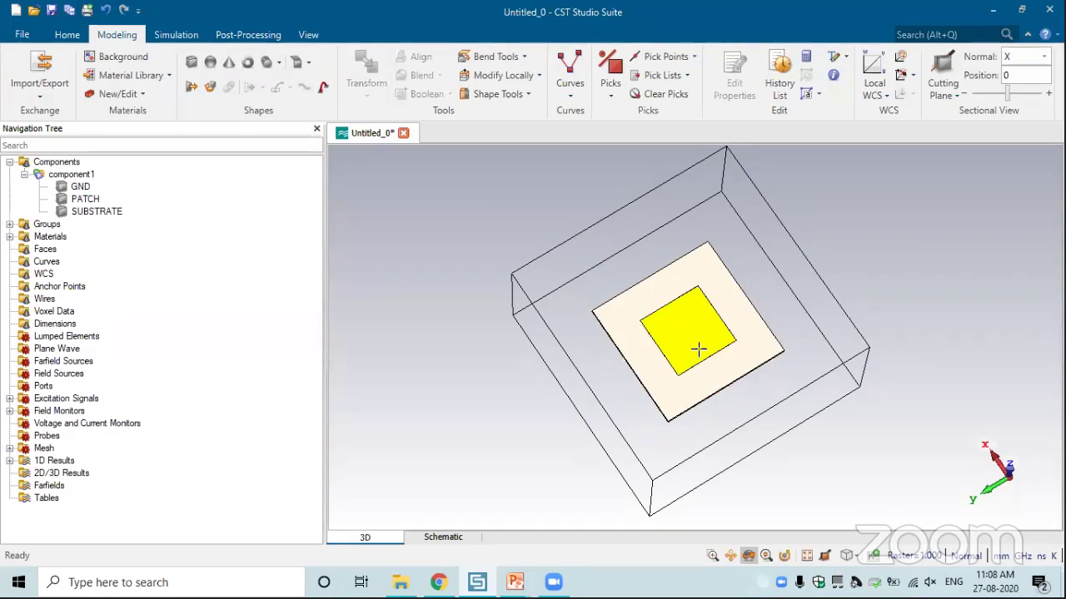
{"action": "left_click", "coordinate": [192, 63]}
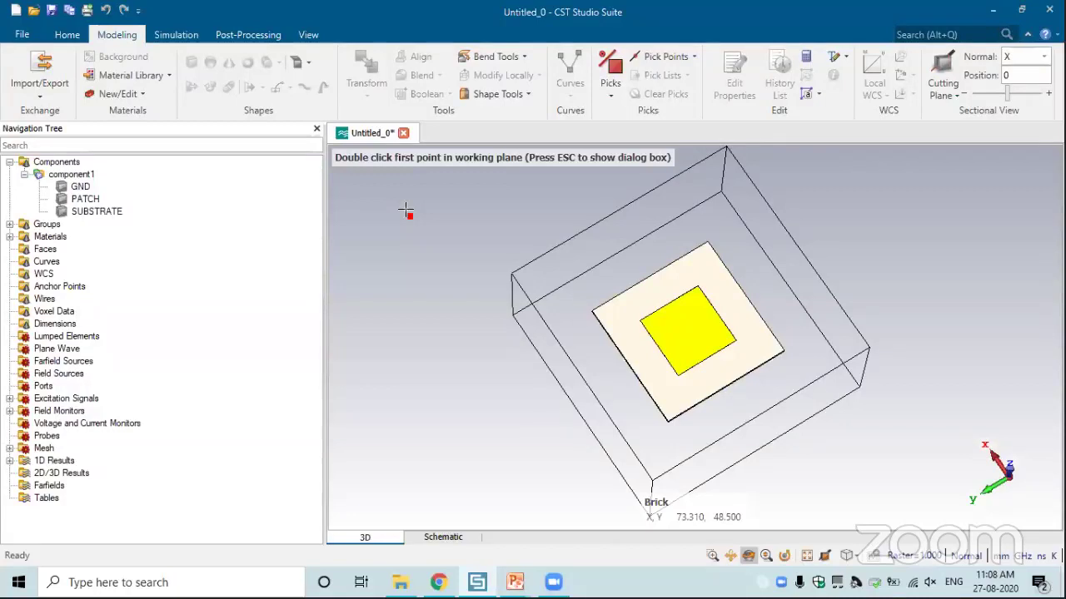
{"action": "key", "text": "Escape"}
{"action": "type", "text": "FEEDLINE"}
{"action": "key", "text": "Tab"}
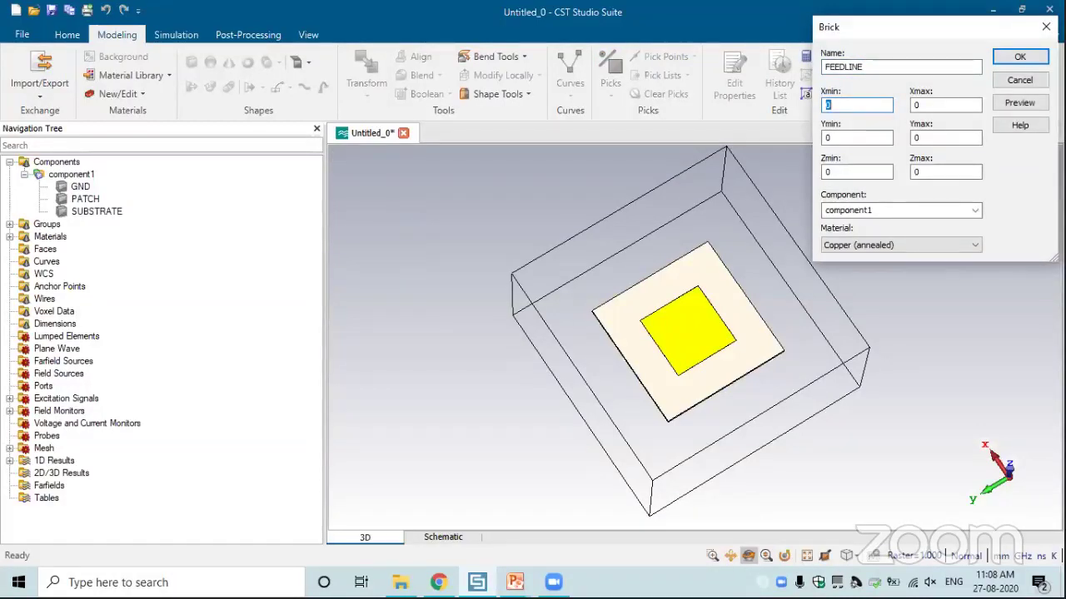
- Set the FEEDLINE brick's extents to -20 to -20+17.5 in X and -2.38/2 to 2.38/2 in Y
{"action": "left_click", "coordinate": [728, 383]}
{"action": "scroll", "coordinate": [729, 384], "scroll_direction": "up", "scroll_amount": 6}
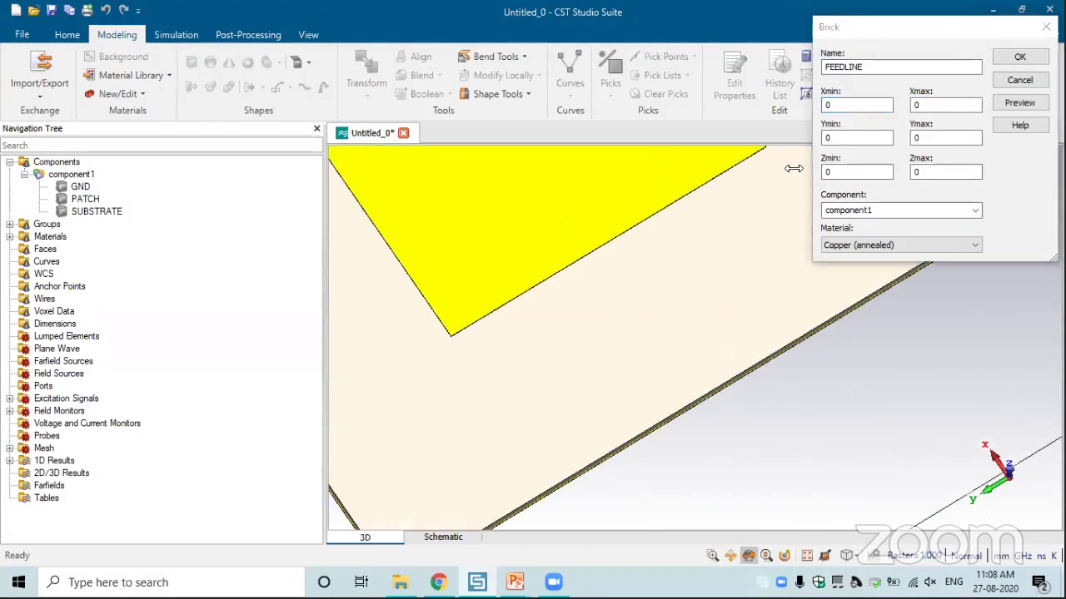
{"action": "left_click", "coordinate": [832, 106]}
{"action": "type", "text": "-0"}
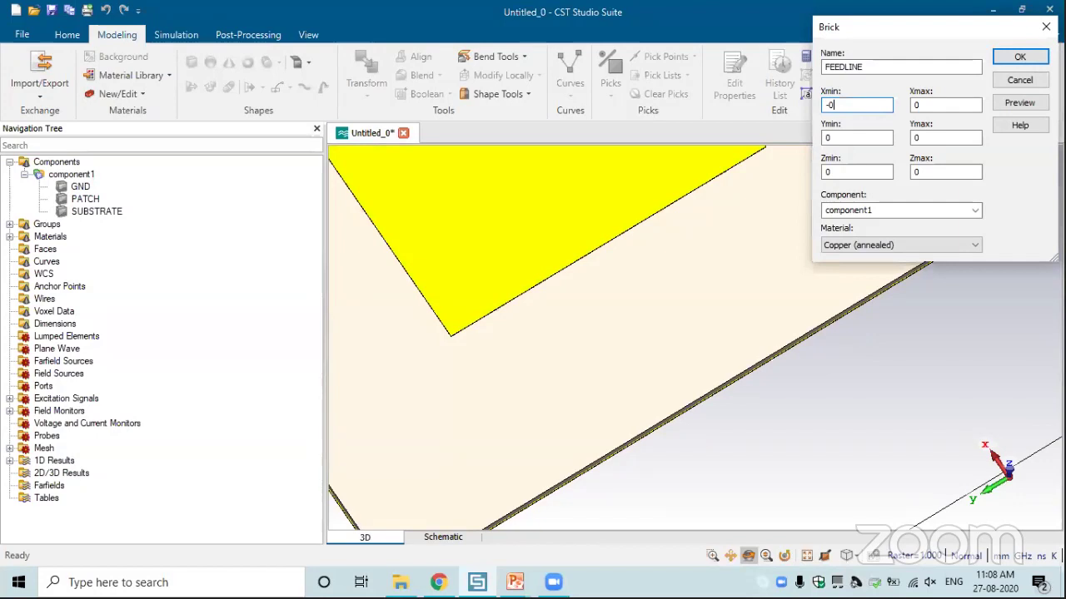
{"action": "key", "text": "BackSpace"}
{"action": "type", "text": "20"}
{"action": "key", "text": "Tab"}
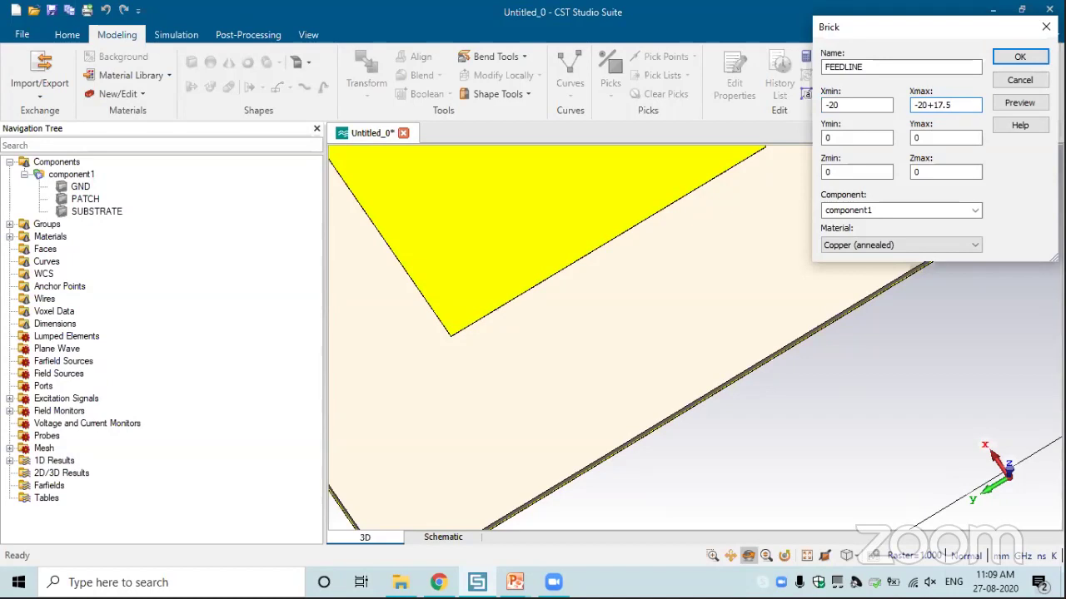
{"action": "key", "text": "Tab"}
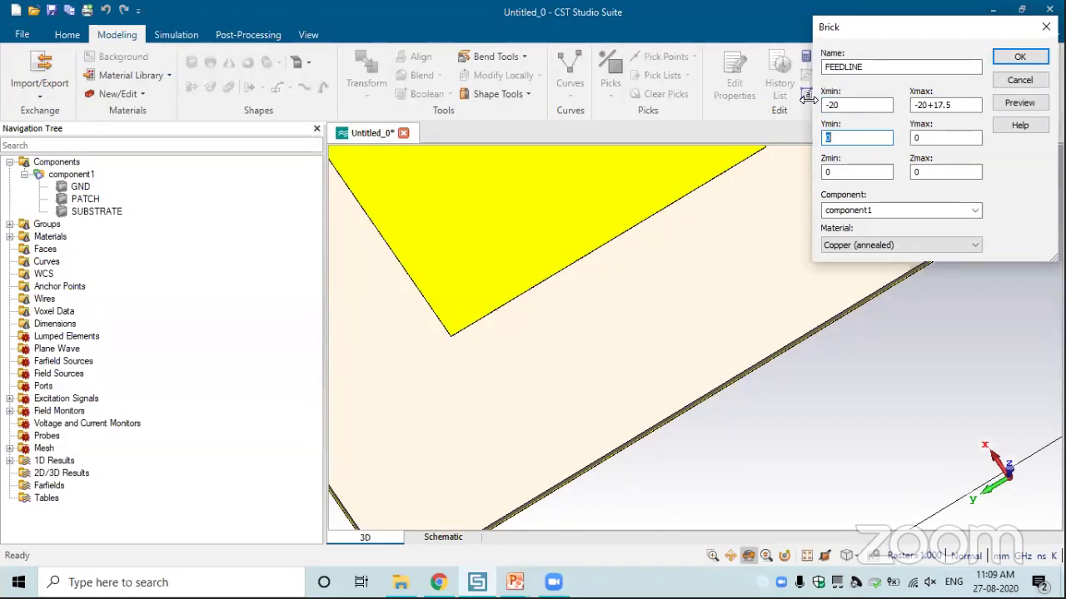
{"action": "type", "text": "-2.38/2"}
{"action": "key", "text": "Tab"}
{"action": "type", "text": "2.38/2"}
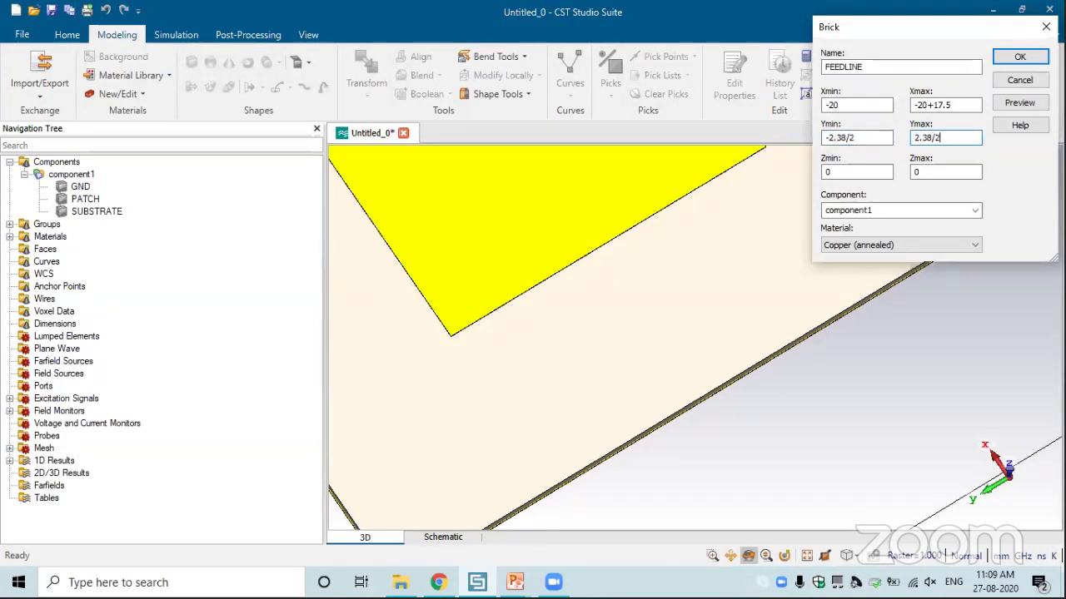
- Set the FEEDLINE brick's Z extent from 0.035+0.787 to 0.035+0.787+0.035
{"action": "key", "text": "Tab"}
{"action": "type", "text": "0.035+0.787"}
{"action": "key", "text": "Tab"}
{"action": "type", "text": "0.0.5+"}
{"action": "key", "text": "BackSpace"}
{"action": "key", "text": "BackSpace"}
{"action": "key", "text": "BackSpace"}
{"action": "type", "text": "35+0.7870"}
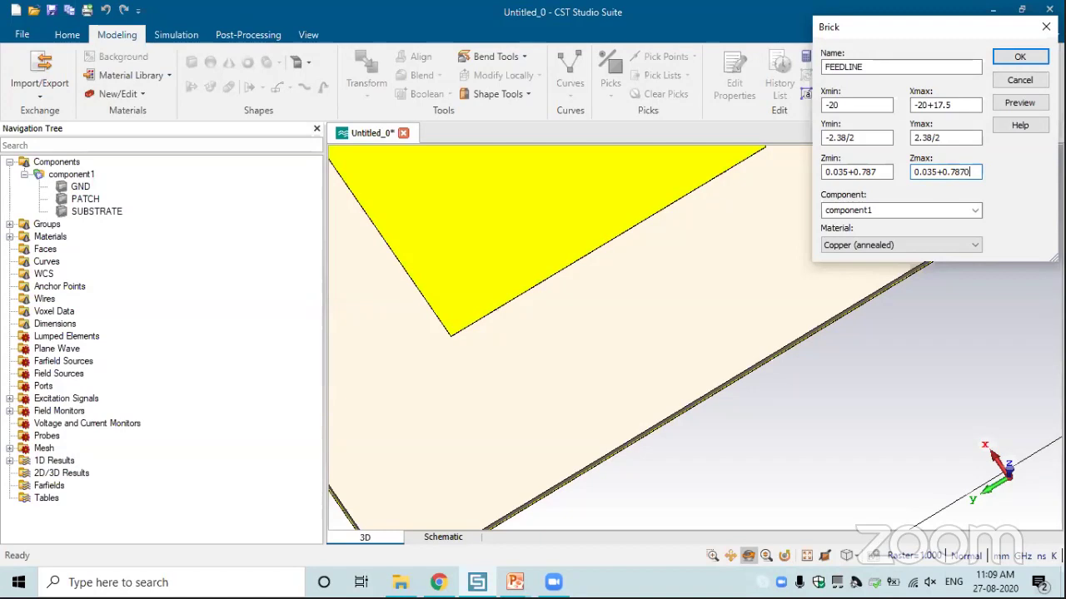
{"action": "key", "text": "BackSpace"}
{"action": "key", "text": "BackSpace"}
{"action": "type", "text": "0.035"}
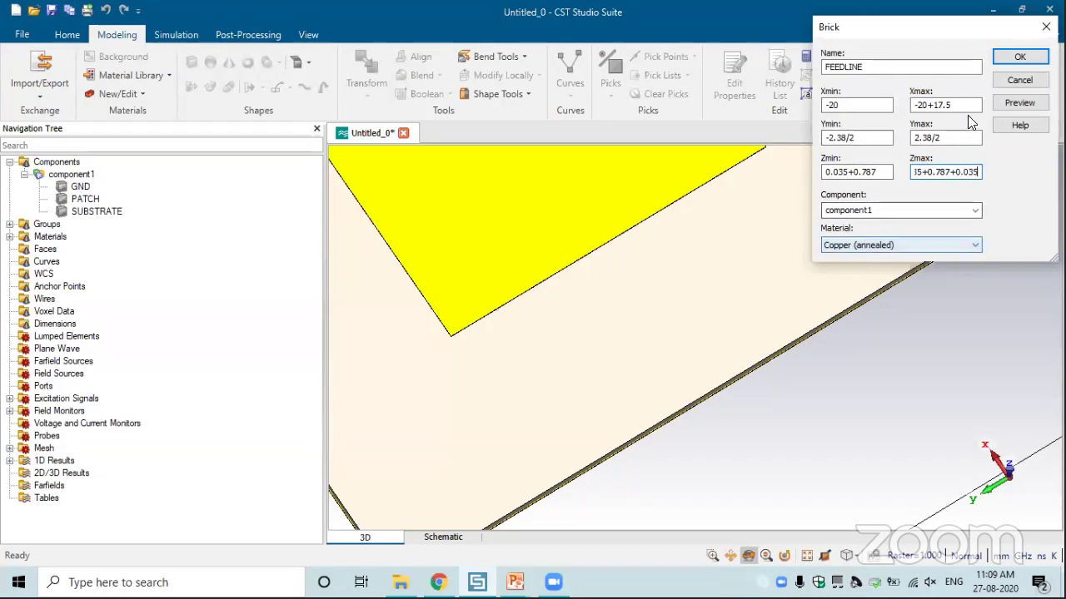
{"action": "left_click", "coordinate": [783, 219]}
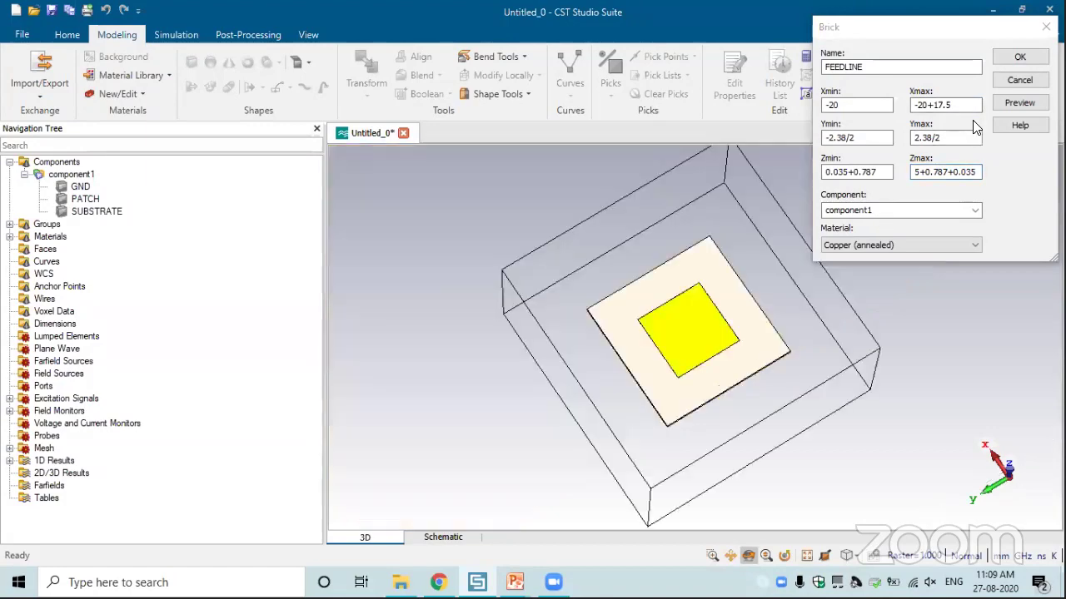
- Preview the FEEDLINE brick against the patch and substrate edge, and create it in annealed copper
{"action": "key", "text": "space"}
{"action": "left_click", "coordinate": [1017, 103]}
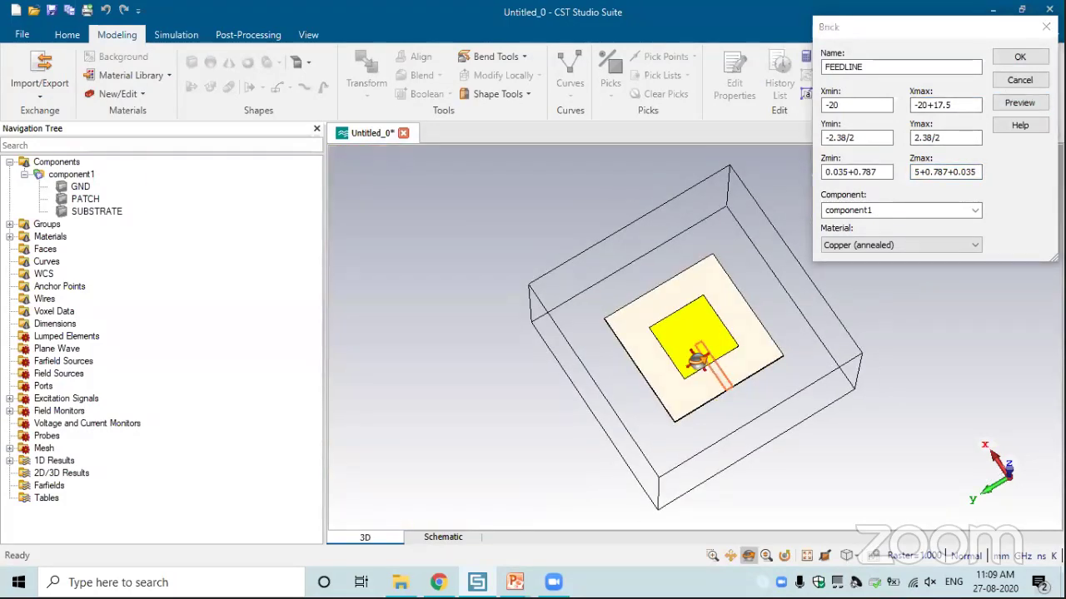
{"action": "scroll", "coordinate": [746, 403], "scroll_direction": "up", "scroll_amount": 2}
{"action": "left_click_drag", "start_coordinate": [746, 402], "coordinate": [671, 269]}
{"action": "left_click_drag", "start_coordinate": [744, 399], "coordinate": [642, 220]}
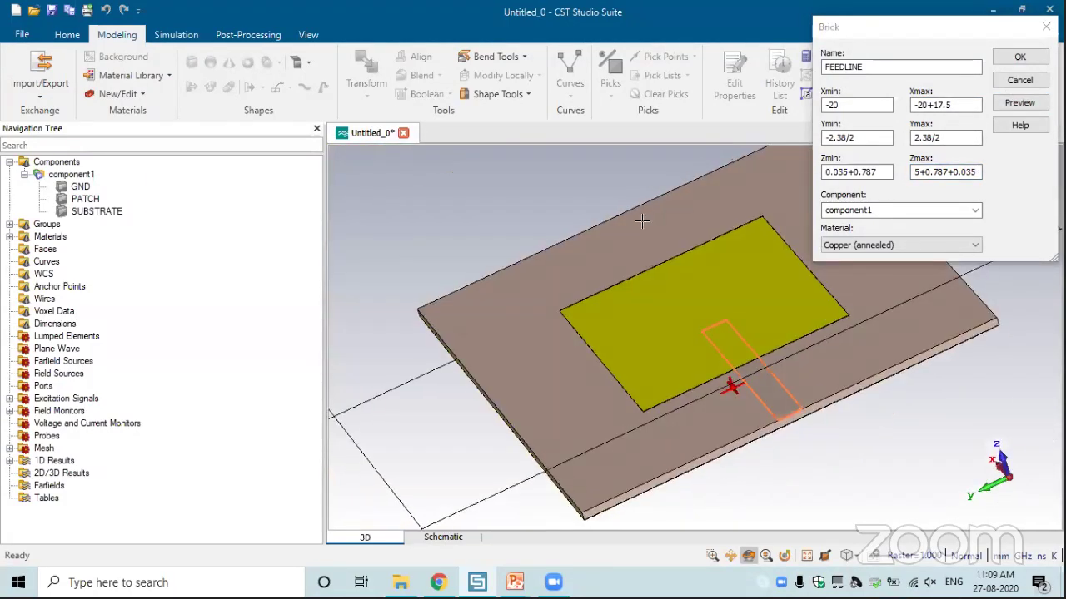
{"action": "left_click_drag", "start_coordinate": [785, 416], "coordinate": [785, 397]}
{"action": "scroll", "coordinate": [786, 400], "scroll_direction": "up", "scroll_amount": 6}
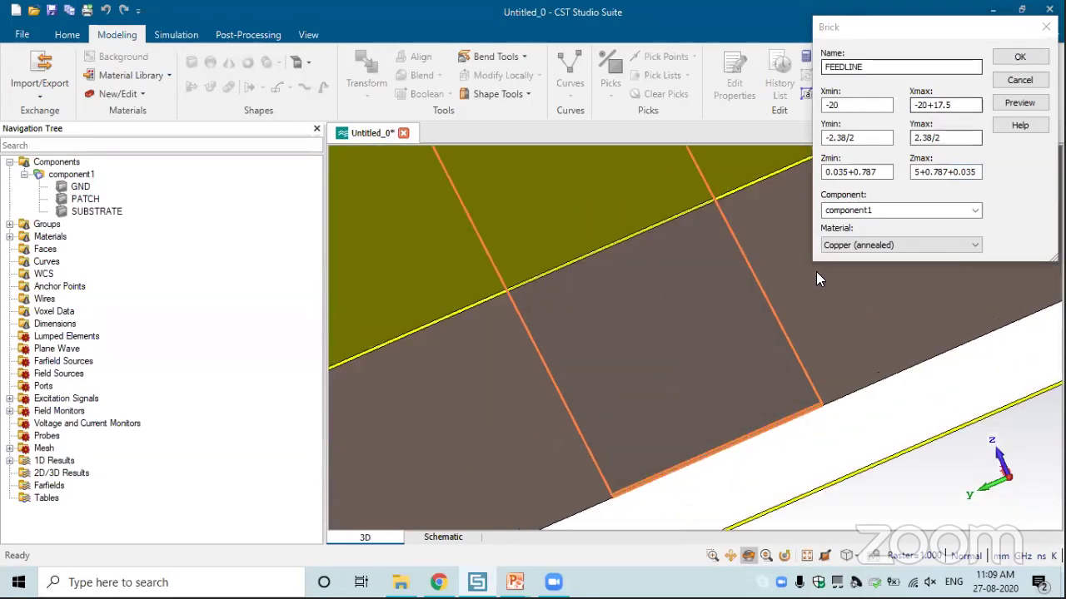
{"action": "key", "text": "Return"}
- Unite the PATCH and FEEDLINE bricks into a single solid with a Boolean Add
{"action": "left_click_drag", "start_coordinate": [799, 341], "coordinate": [797, 338]}
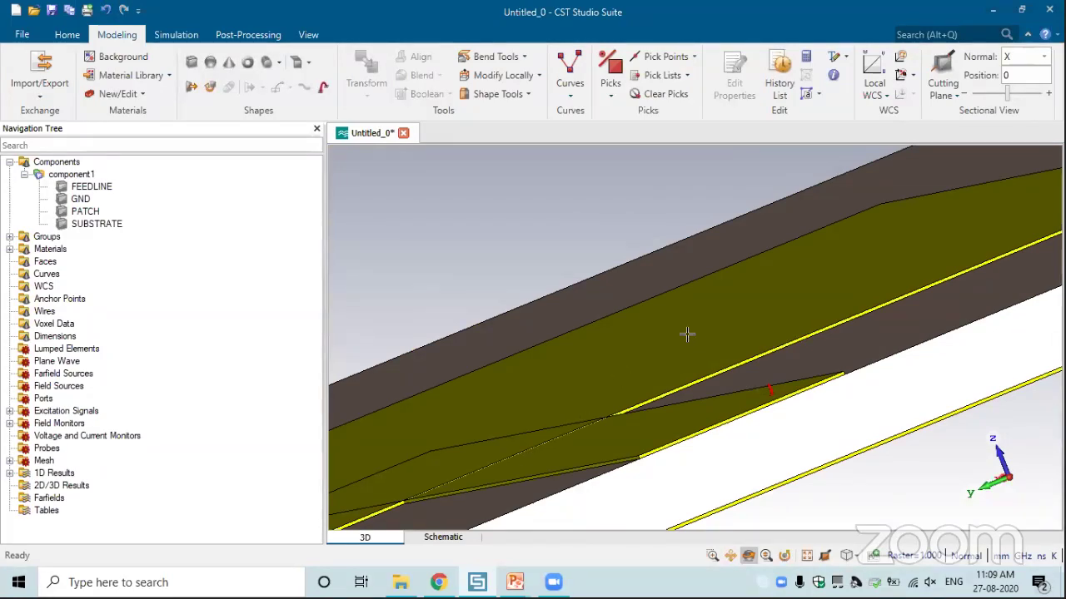
{"action": "key", "text": "space"}
{"action": "scroll", "coordinate": [703, 339], "scroll_direction": "up", "scroll_amount": 8}
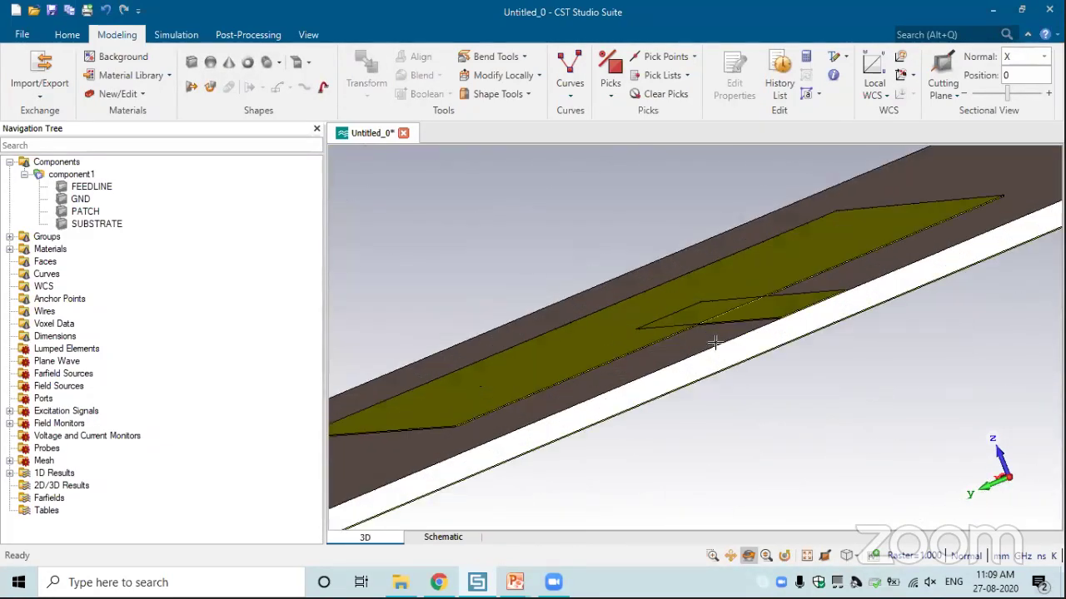
{"action": "scroll", "coordinate": [712, 337], "scroll_direction": "up", "scroll_amount": 3}
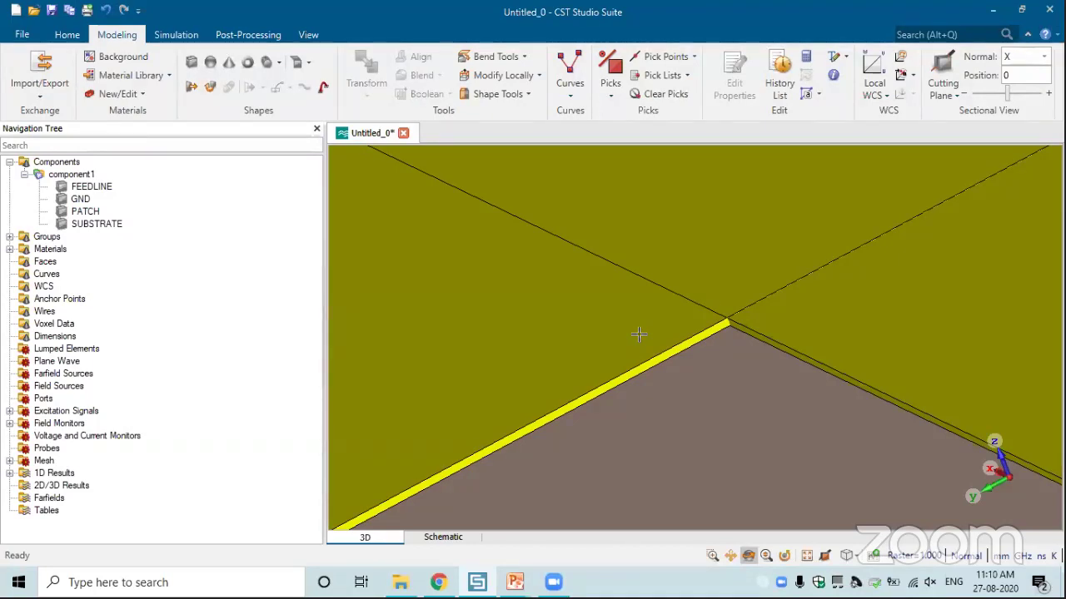
{"action": "mouse_move", "coordinate": [632, 245]}
{"action": "left_mouse_down"}
{"action": "mouse_move", "coordinate": [535, 183]}
{"action": "mouse_move", "coordinate": [638, 249]}
{"action": "left_mouse_up"}
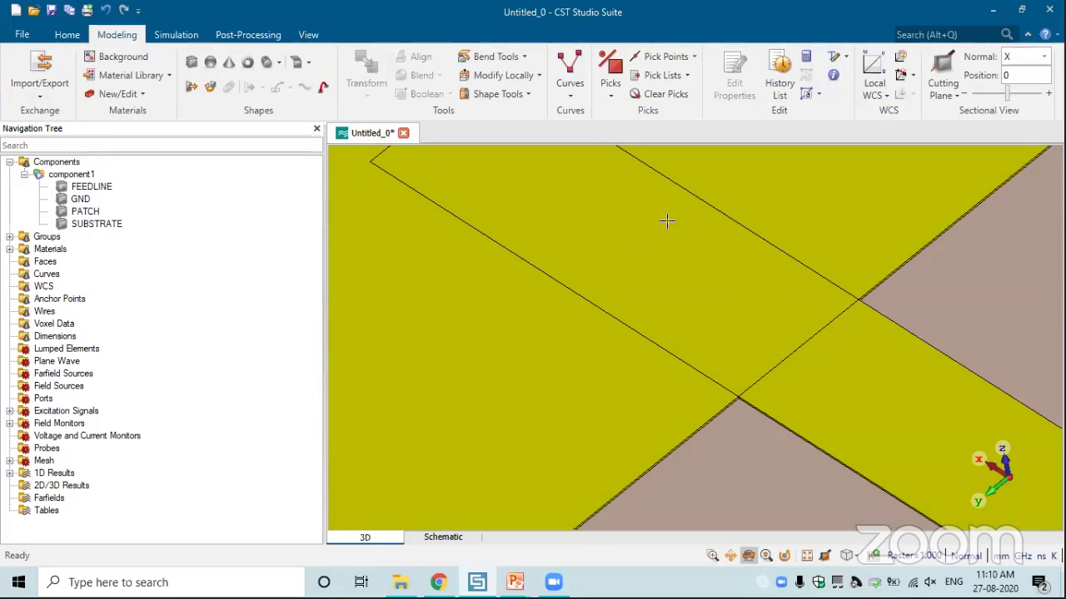
{"action": "mouse_move", "coordinate": [85, 214]}
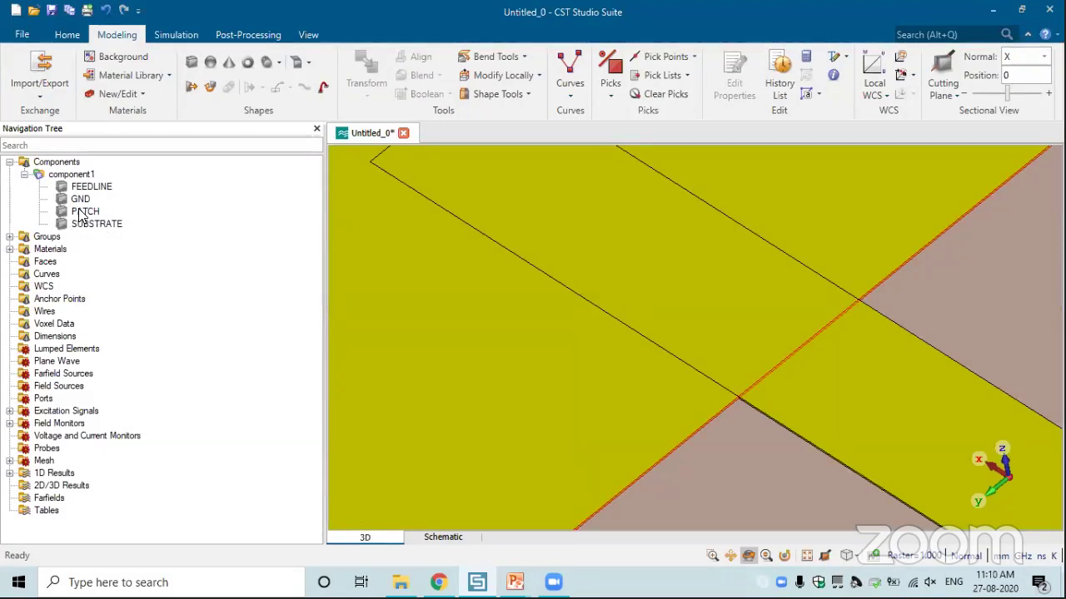
{"action": "left_click", "coordinate": [85, 212]}
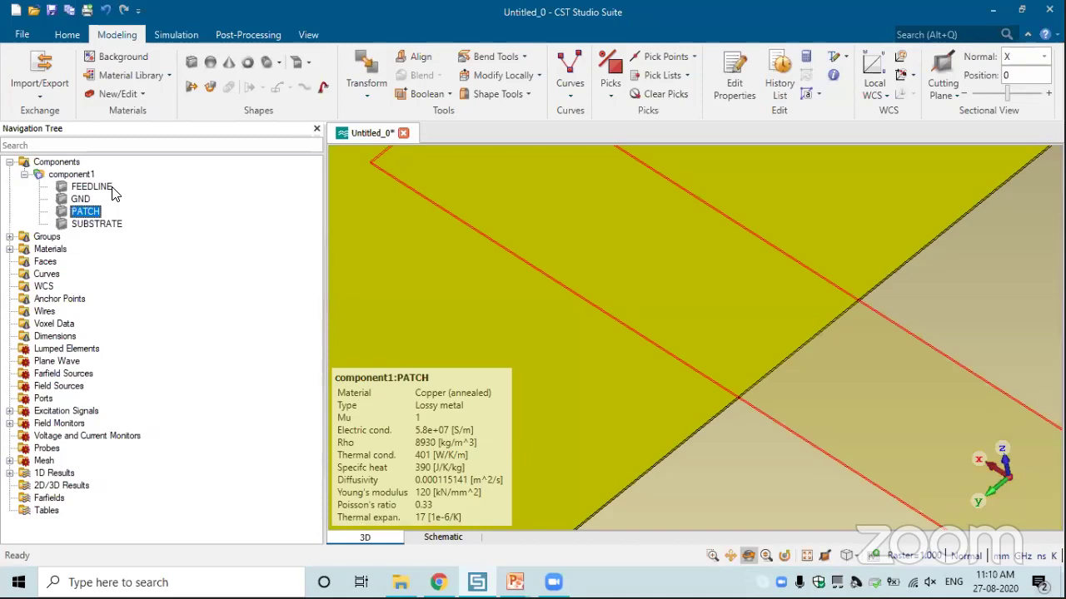
{"action": "key", "text": "Delete"}
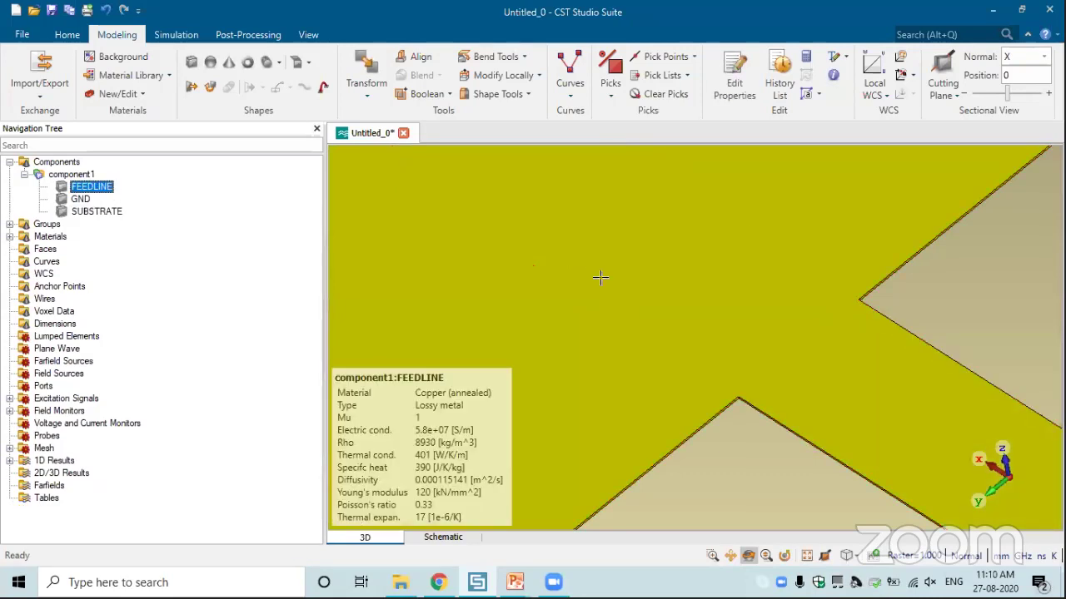
- Pick the bottom corner point of the copper where the feed line's +Y side meets the patch edge
{"action": "scroll", "coordinate": [613, 310], "scroll_direction": "down", "scroll_amount": 3}
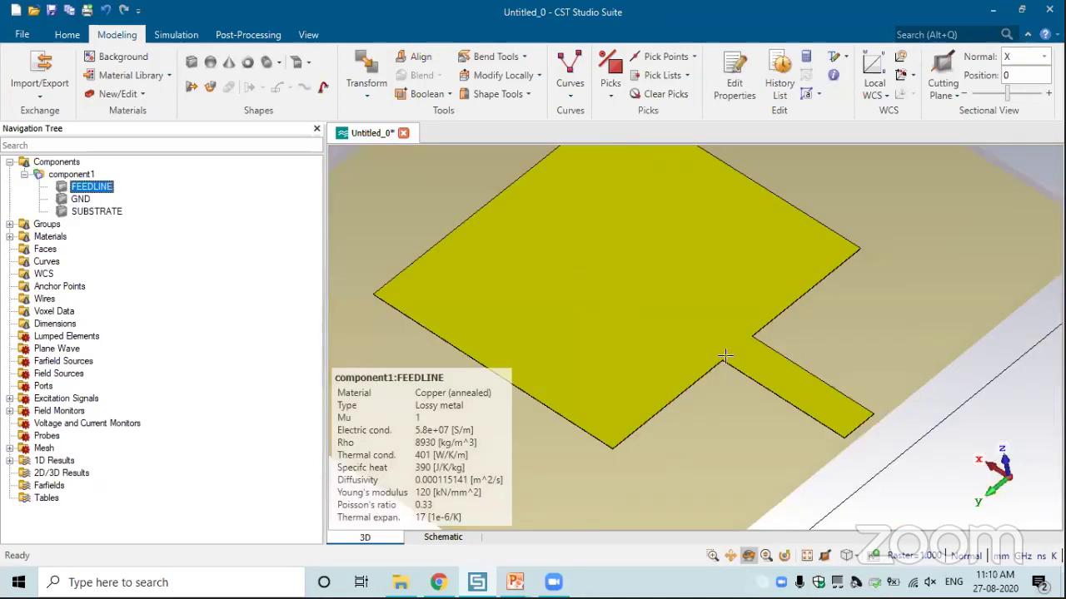
{"action": "left_click_drag", "start_coordinate": [689, 386], "coordinate": [697, 390]}
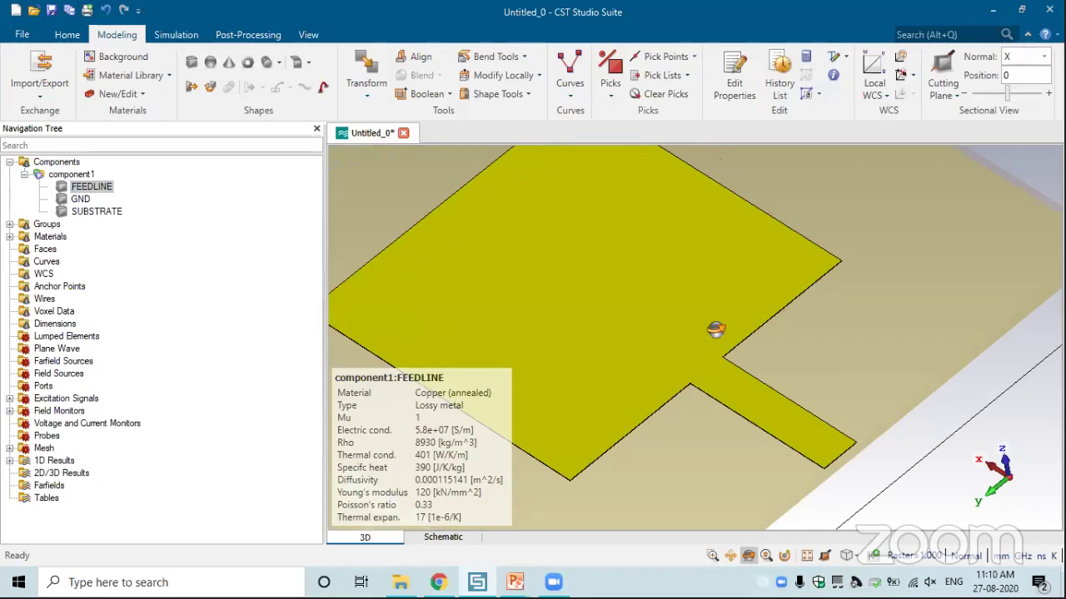
{"action": "left_click_drag", "start_coordinate": [697, 297], "coordinate": [731, 367]}
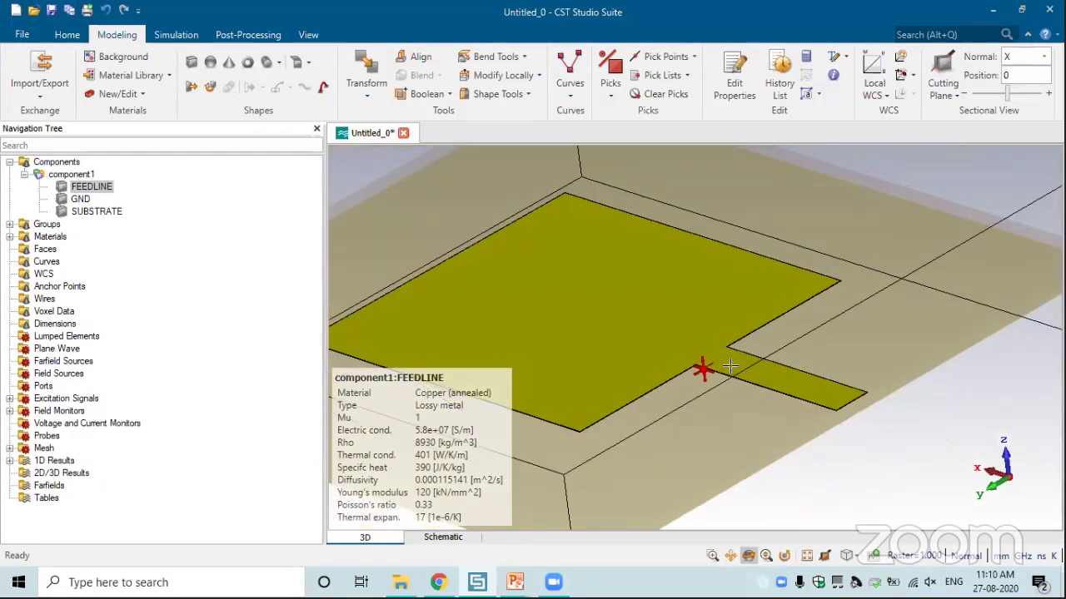
{"action": "scroll", "coordinate": [730, 366], "scroll_direction": "up", "scroll_amount": 2}
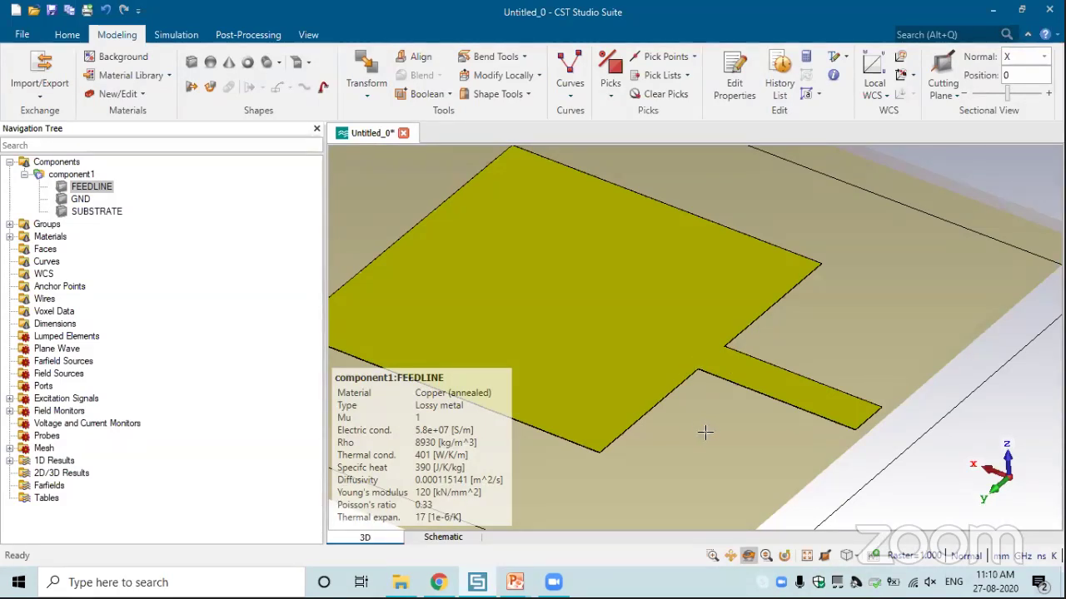
{"action": "left_click_drag", "start_coordinate": [691, 377], "coordinate": [709, 354]}
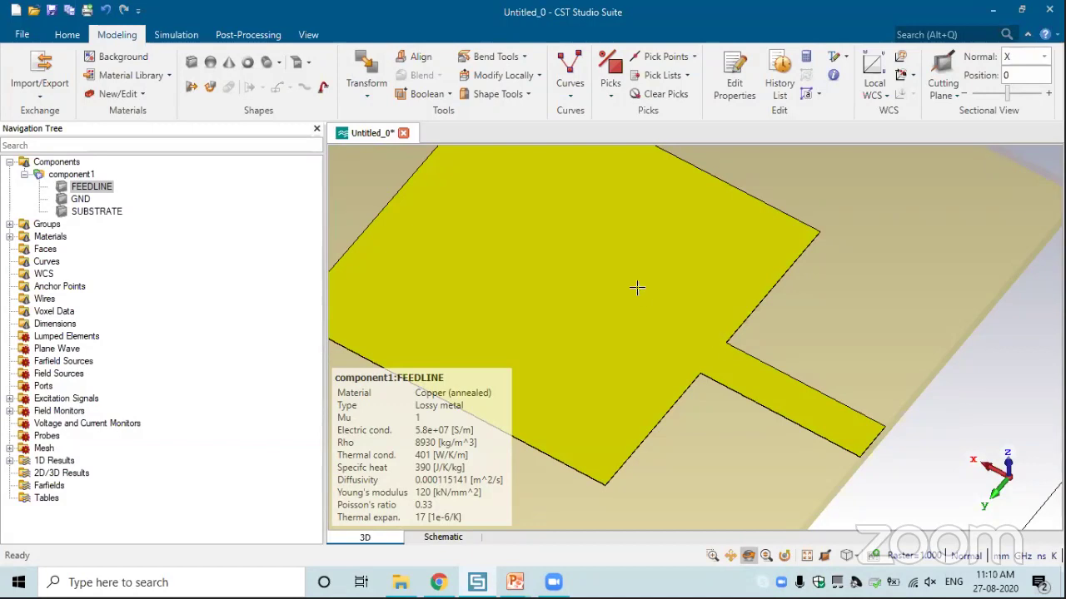
{"action": "left_click_drag", "start_coordinate": [690, 380], "coordinate": [654, 351]}
{"action": "scroll", "coordinate": [686, 366], "scroll_direction": "up", "scroll_amount": 3}
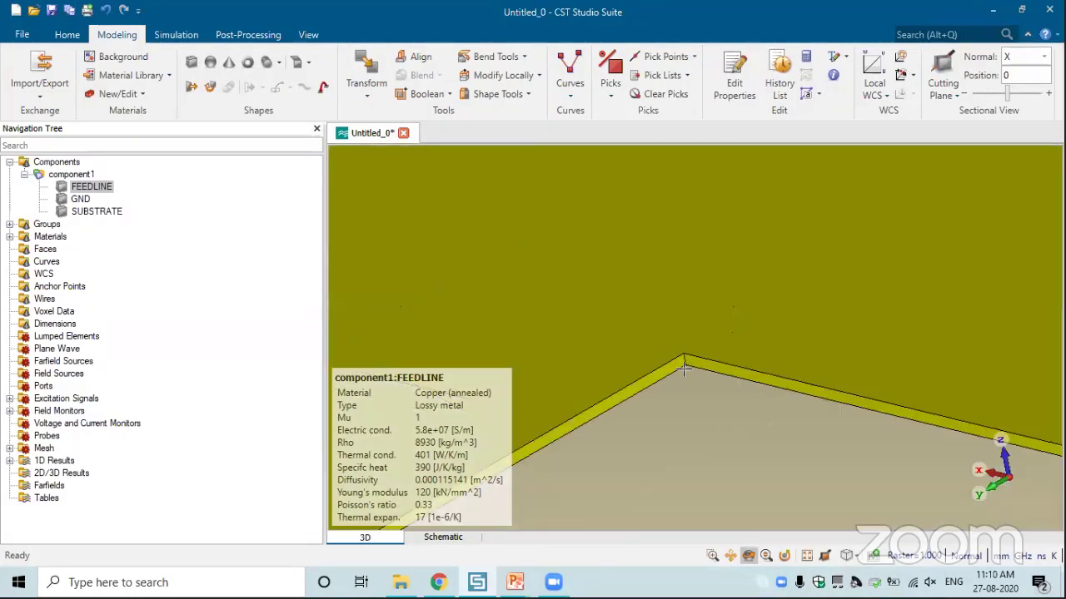
{"action": "scroll", "coordinate": [682, 369], "scroll_direction": "up", "scroll_amount": 2}
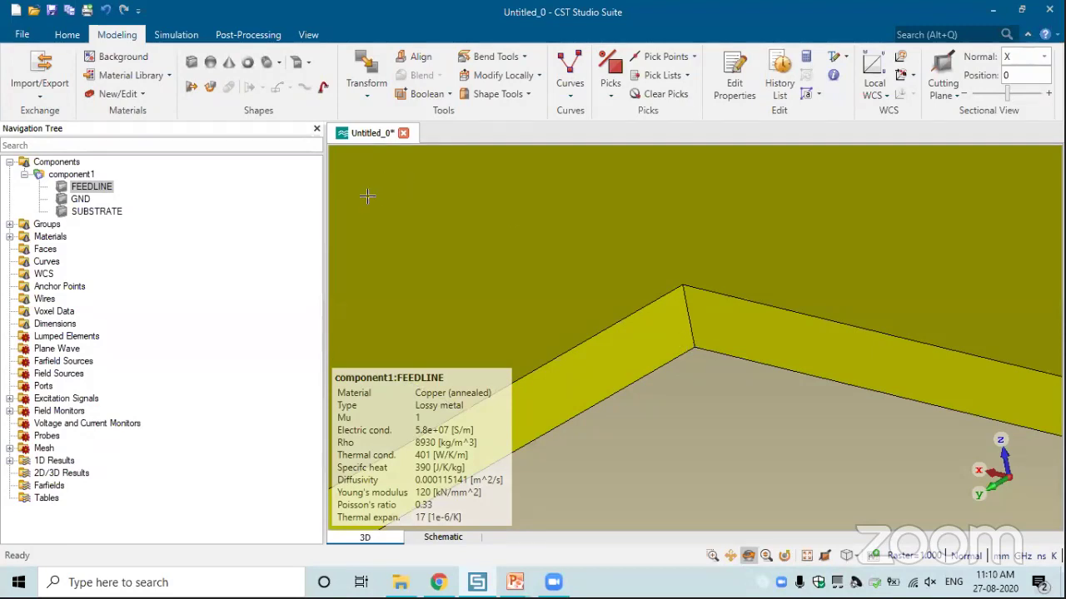
{"action": "left_click", "coordinate": [695, 56]}
{"action": "left_click", "coordinate": [695, 108]}
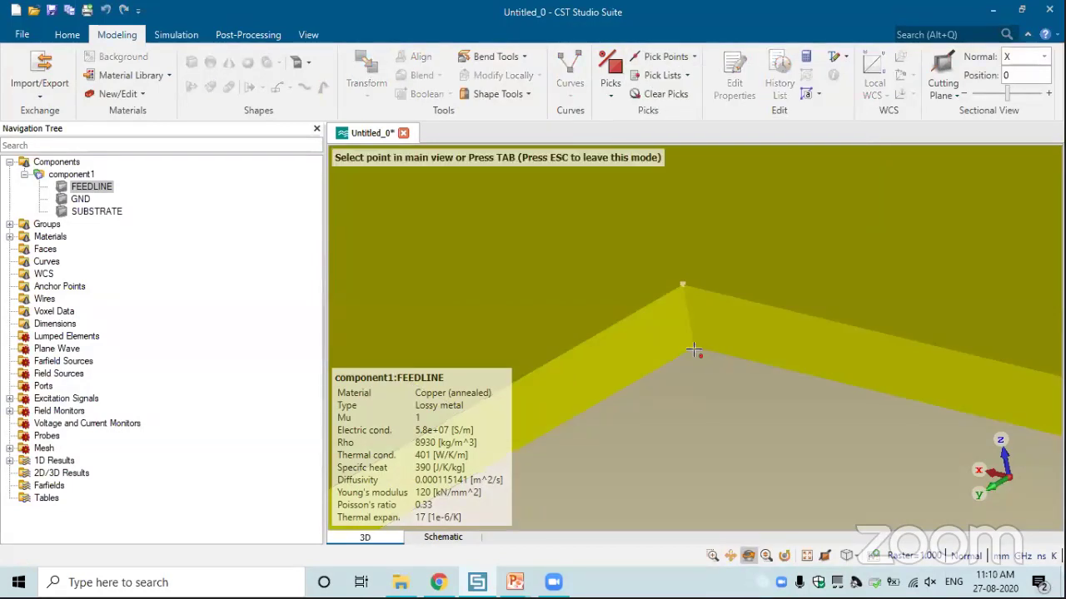
{"action": "left_click", "coordinate": [694, 350]}
- Activate the local coordinate system and align its origin with the picked corner point
{"action": "left_click", "coordinate": [870, 71]}
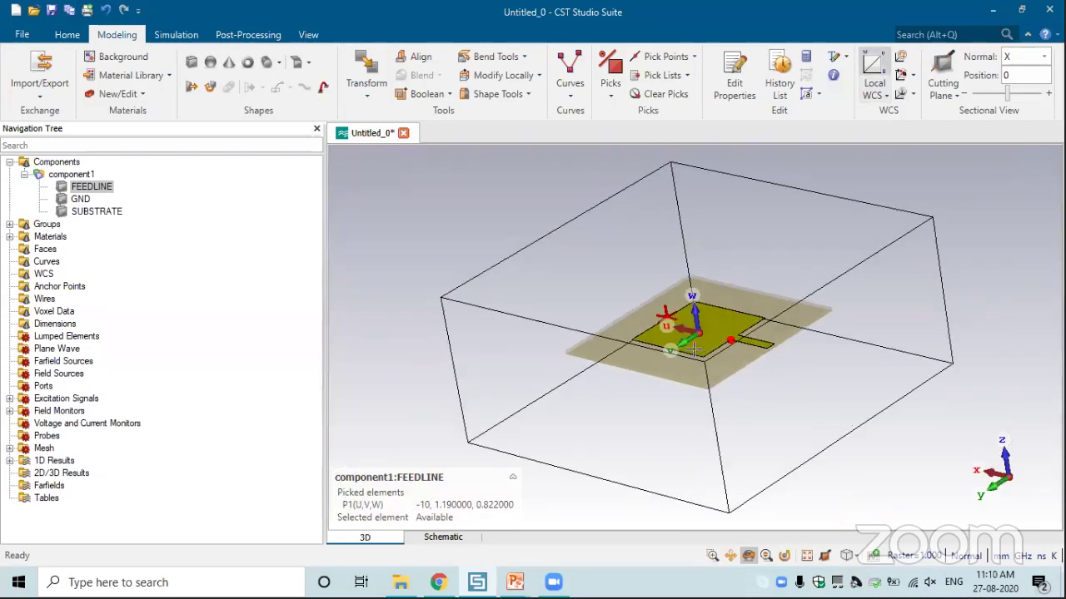
{"action": "left_click_drag", "start_coordinate": [716, 403], "coordinate": [762, 259]}
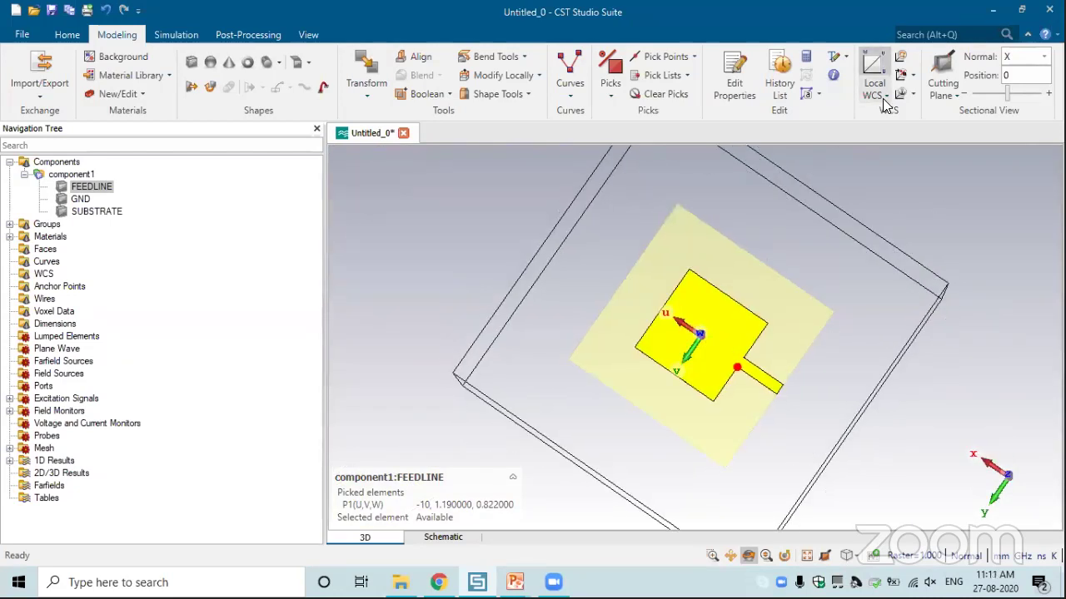
{"action": "left_click", "coordinate": [914, 75]}
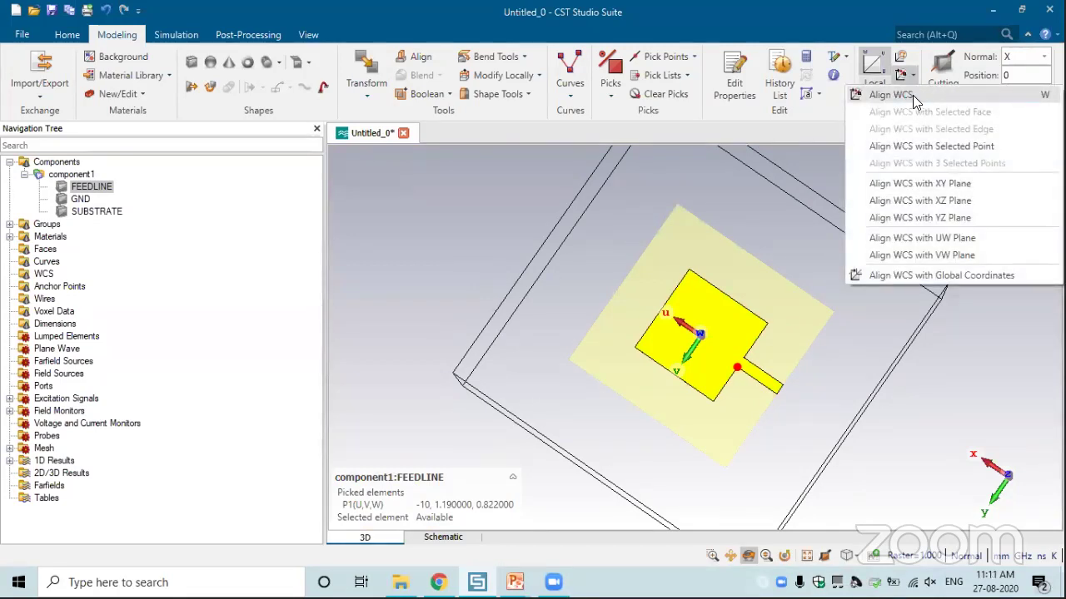
{"action": "left_click", "coordinate": [736, 365]}
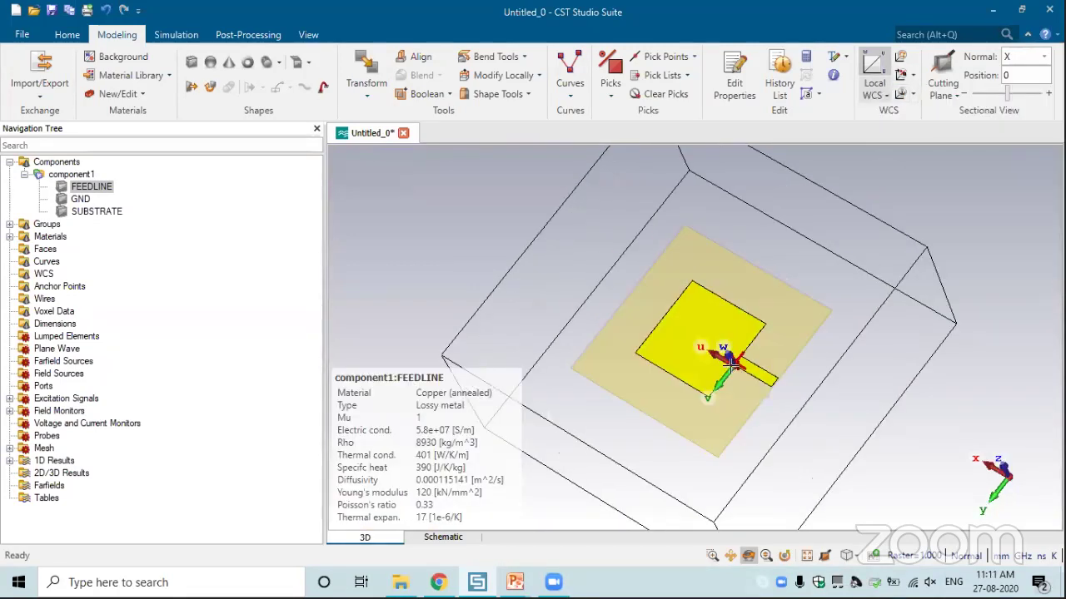
{"action": "scroll", "coordinate": [695, 298], "scroll_direction": "up", "scroll_amount": 5}
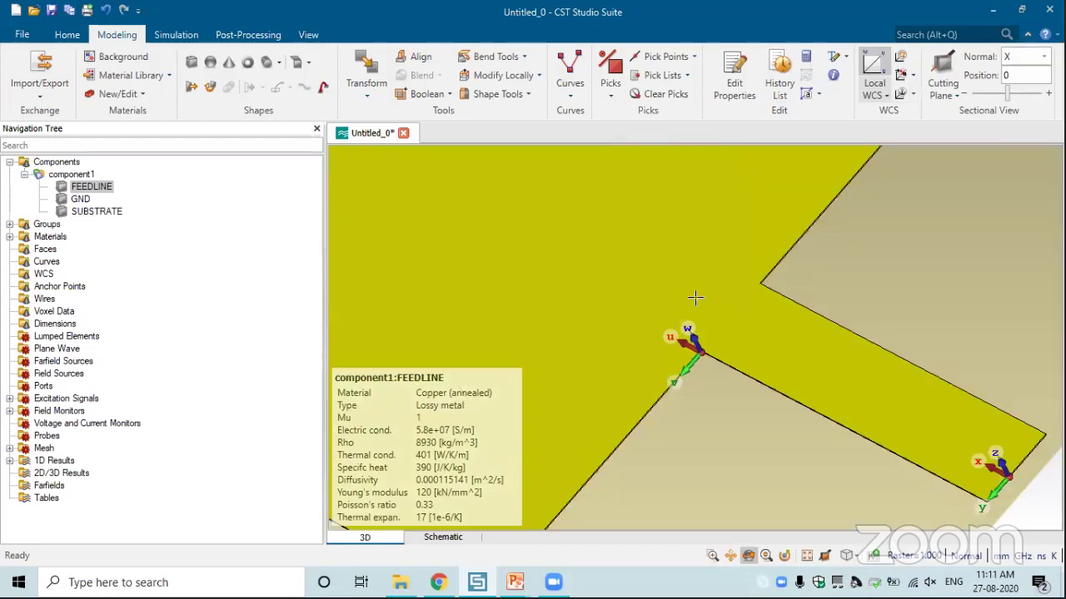
{"action": "scroll", "coordinate": [695, 297], "scroll_direction": "up", "scroll_amount": 2}
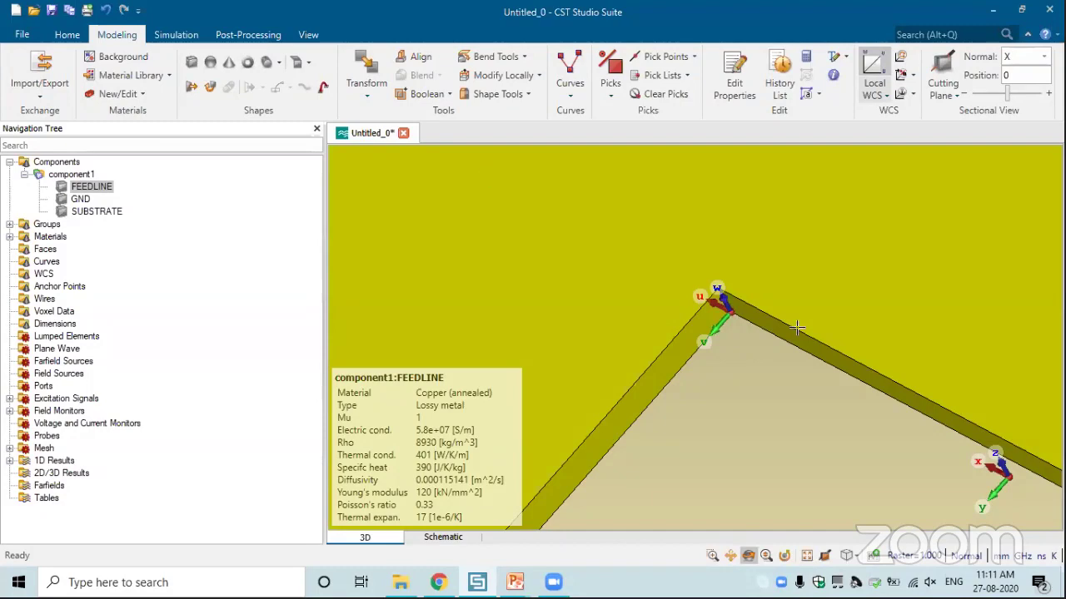
- Start a numerically entered brick in local coordinates and name it INSET1
{"action": "scroll", "coordinate": [550, 305], "scroll_direction": "down", "scroll_amount": 3}
{"action": "key", "text": "space"}
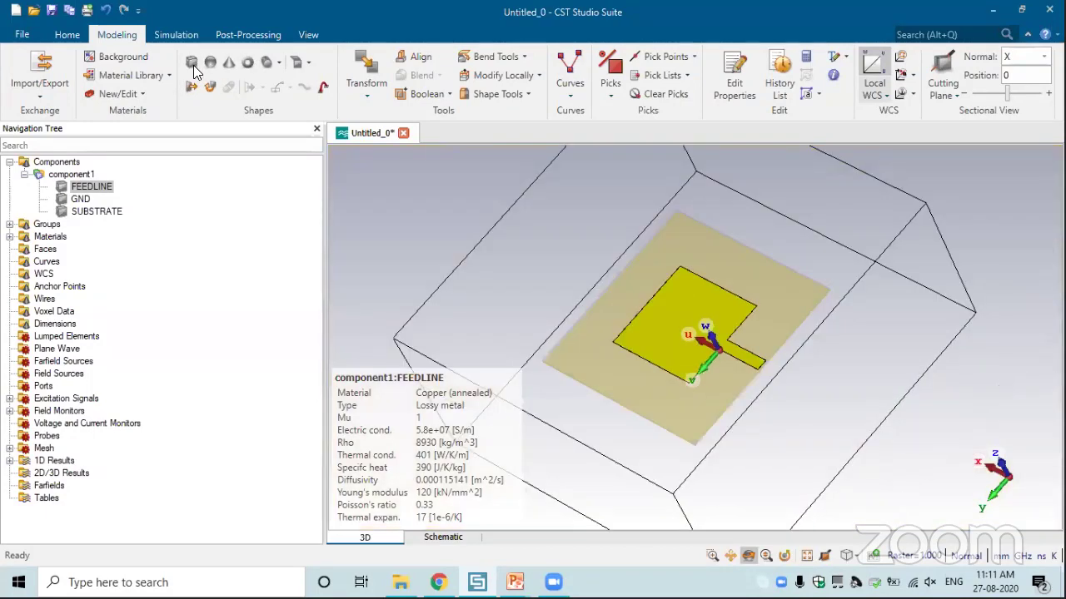
{"action": "left_click", "coordinate": [191, 62]}
{"action": "key", "text": "Escape"}
{"action": "type", "text": "INSET"}
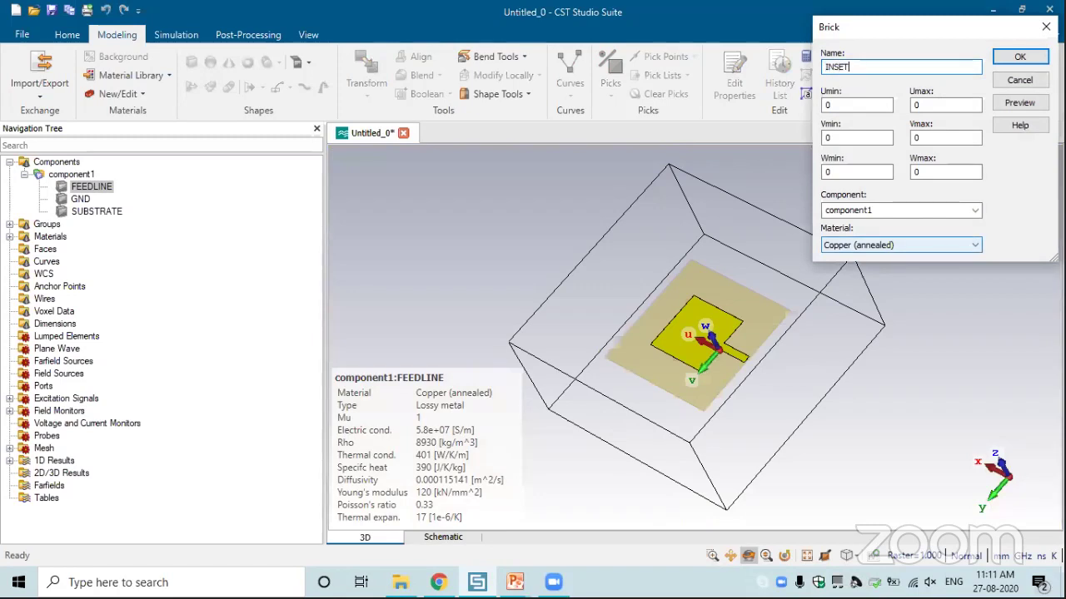
{"action": "type", "text": "1"}
{"action": "key", "text": "Tab"}
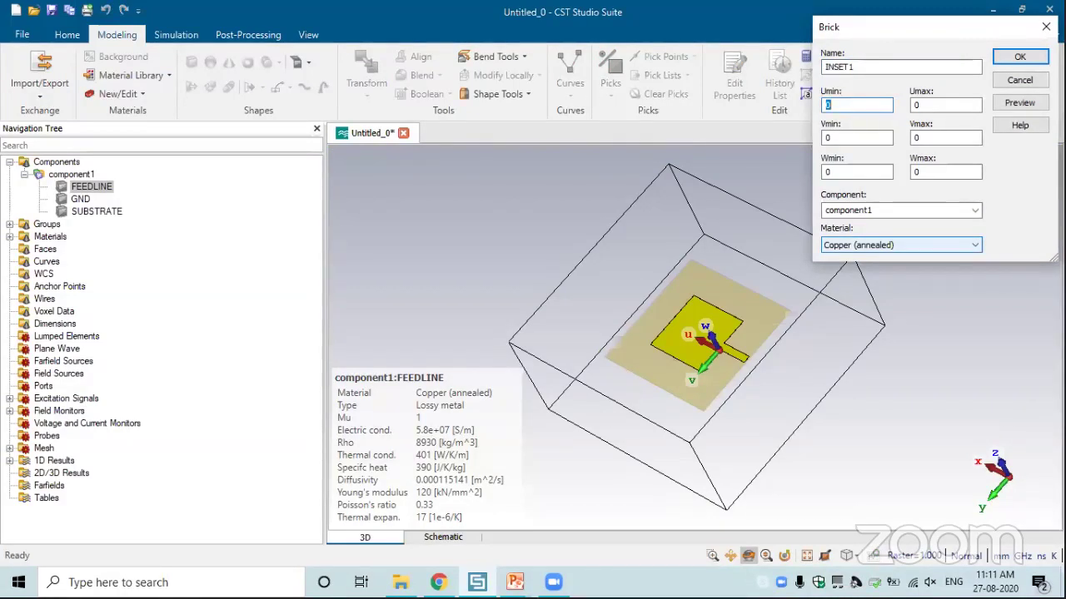
- Set the INSET1 brick's extents to 0 to 7.5 in U and 0 to 0.5 in V
{"action": "left_click", "coordinate": [744, 357]}
{"action": "scroll", "coordinate": [723, 357], "scroll_direction": "up", "scroll_amount": 3}
{"action": "scroll", "coordinate": [695, 335], "scroll_direction": "up", "scroll_amount": 3}
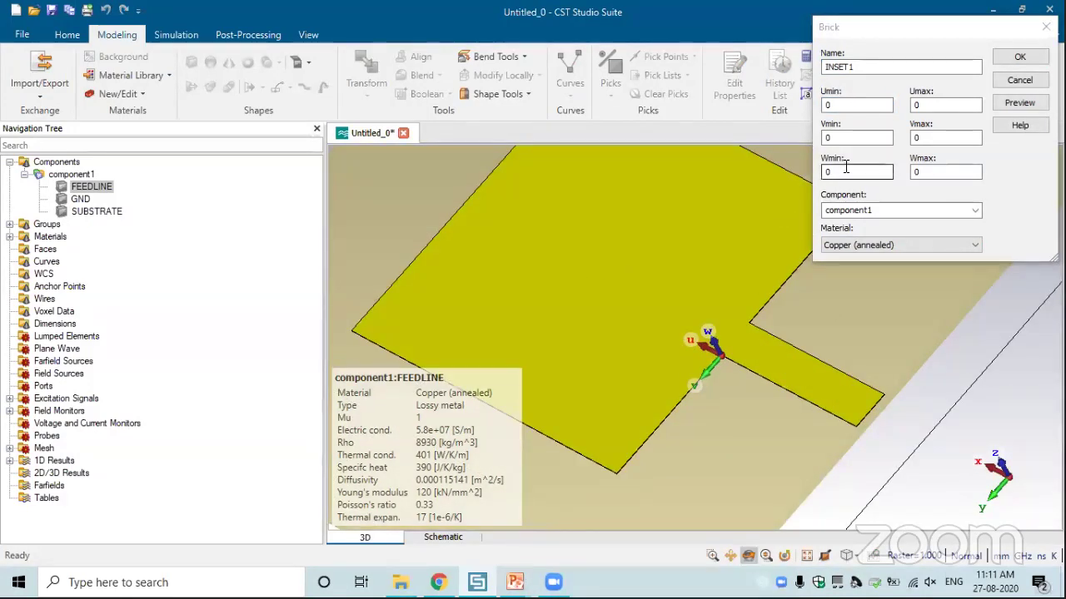
{"action": "double_click", "coordinate": [916, 104]}
{"action": "type", "text": "7.5"}
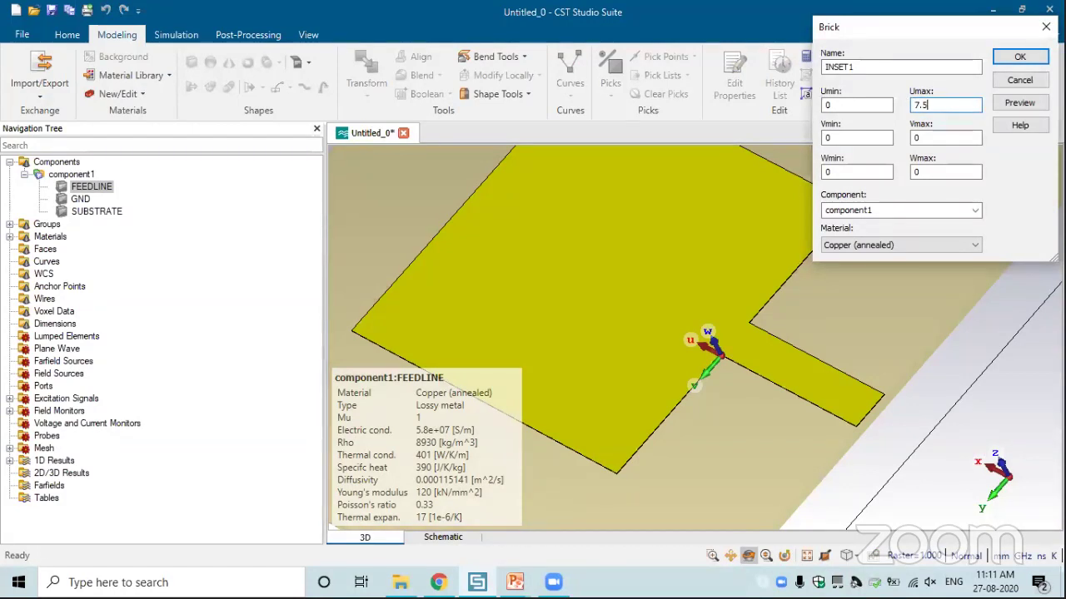
{"action": "key", "text": "Tab"}
{"action": "key", "text": "Tab"}
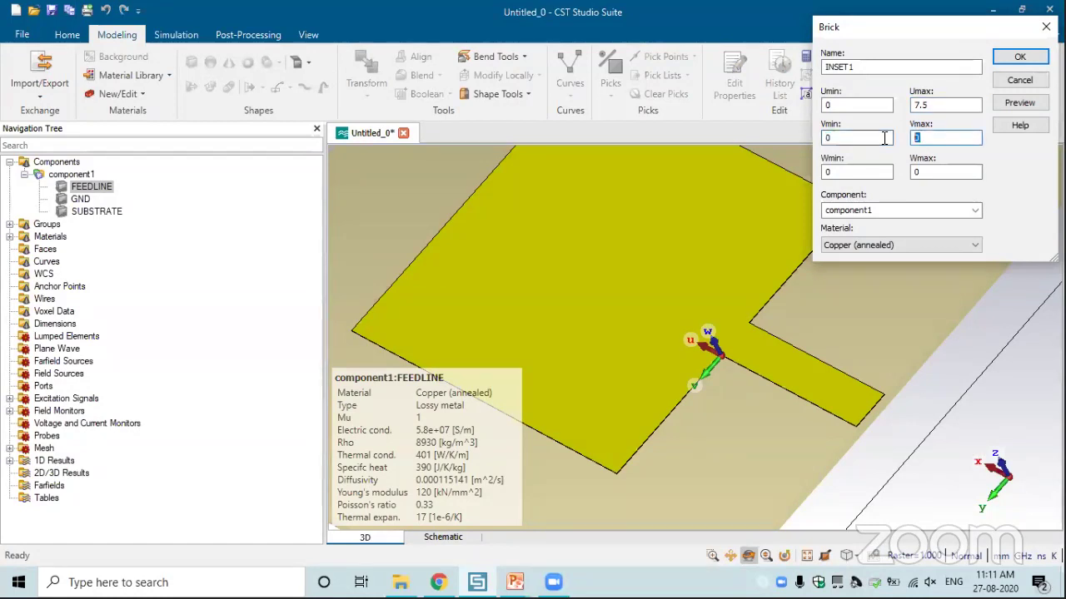
{"action": "type", "text": "0.5"}
{"action": "key", "text": "Tab"}
{"action": "key", "text": "Tab"}
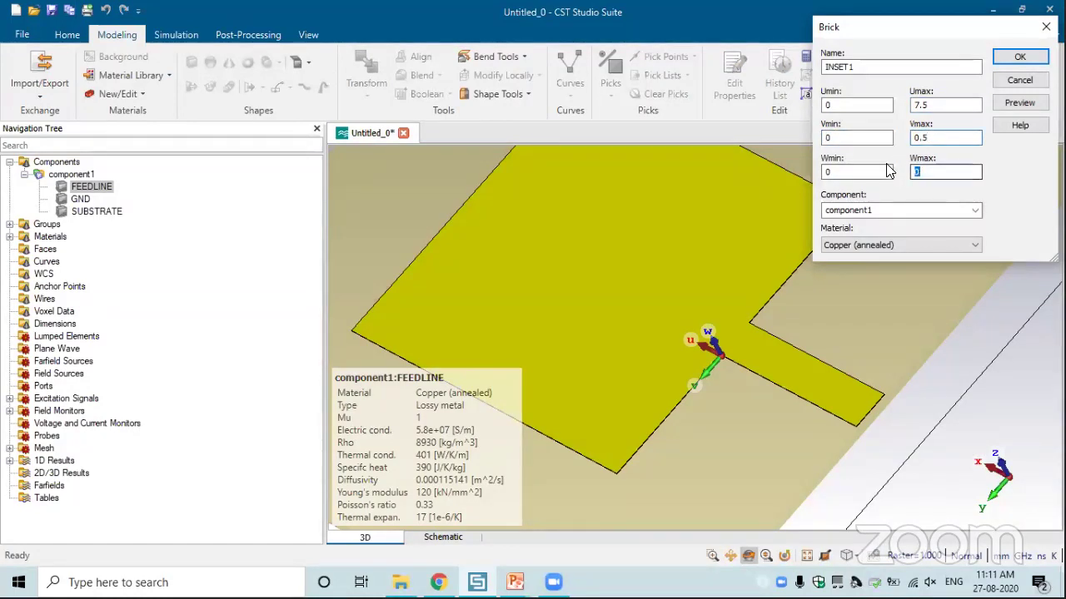
- Set the INSET1 brick's Wmax to 0.035 and preview its outline on the patch beside the feed line
{"action": "left_click", "coordinate": [723, 358]}
{"action": "scroll", "coordinate": [716, 350], "scroll_direction": "up", "scroll_amount": 5}
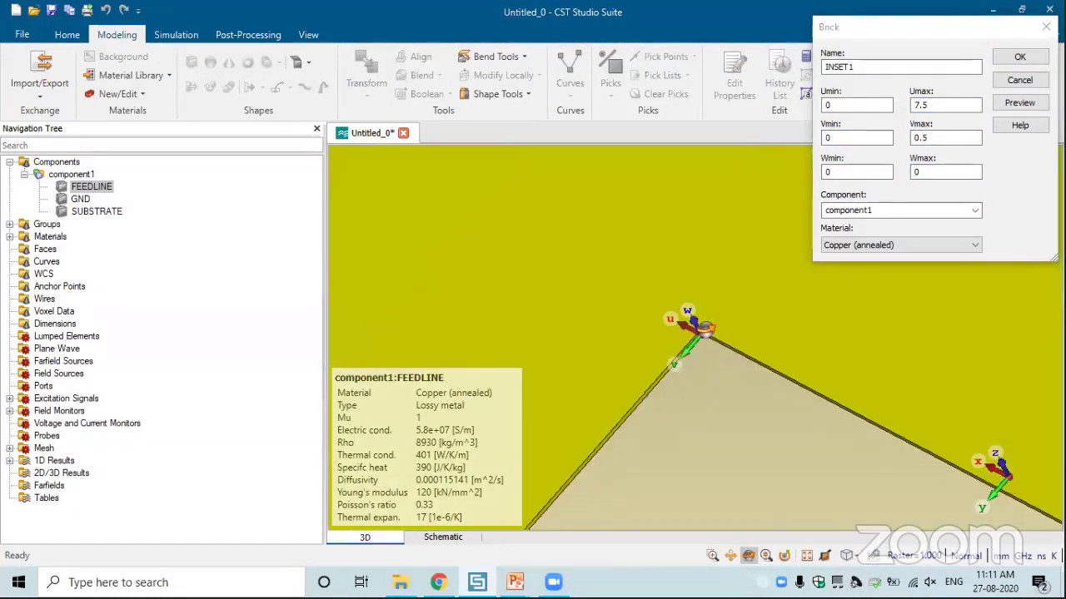
{"action": "double_click", "coordinate": [916, 172]}
{"action": "type", "text": "0.035"}
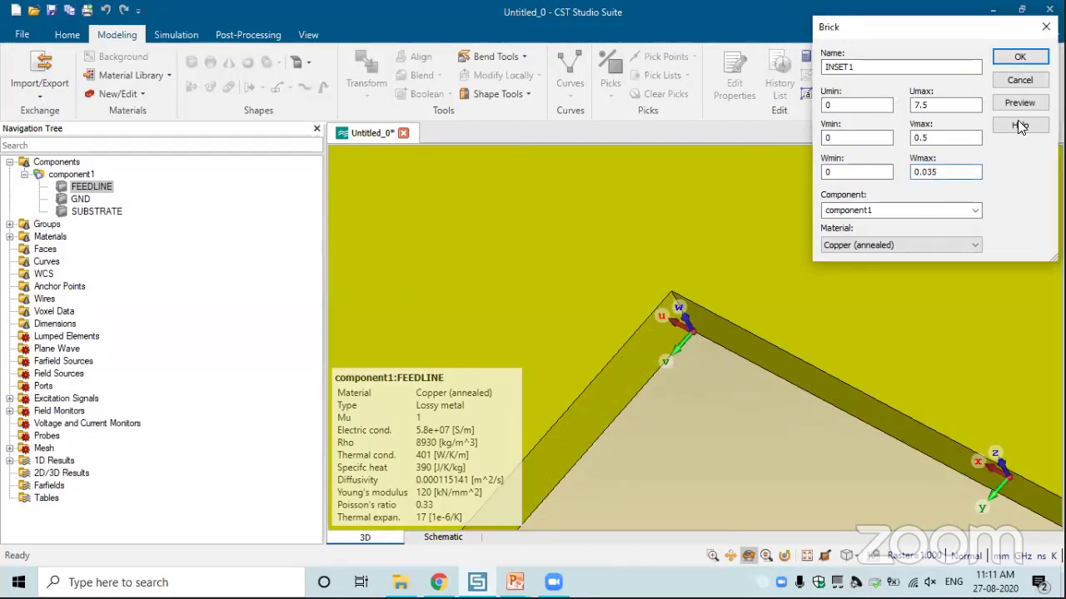
{"action": "left_click", "coordinate": [723, 375]}
{"action": "scroll", "coordinate": [723, 375], "scroll_direction": "down", "scroll_amount": 6}
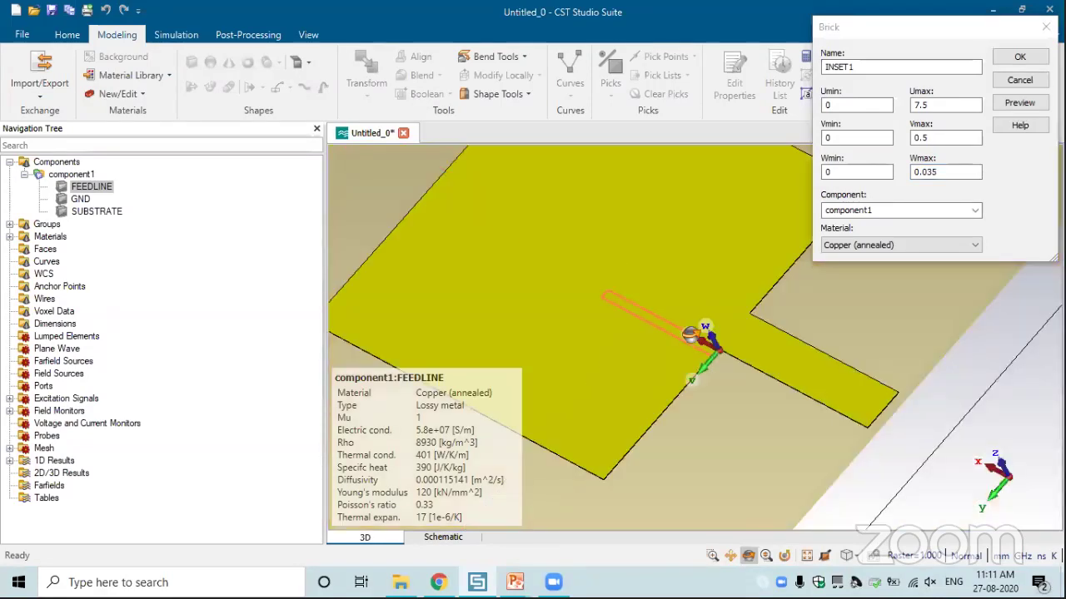
{"action": "scroll", "coordinate": [723, 375], "scroll_direction": "up", "scroll_amount": 8}
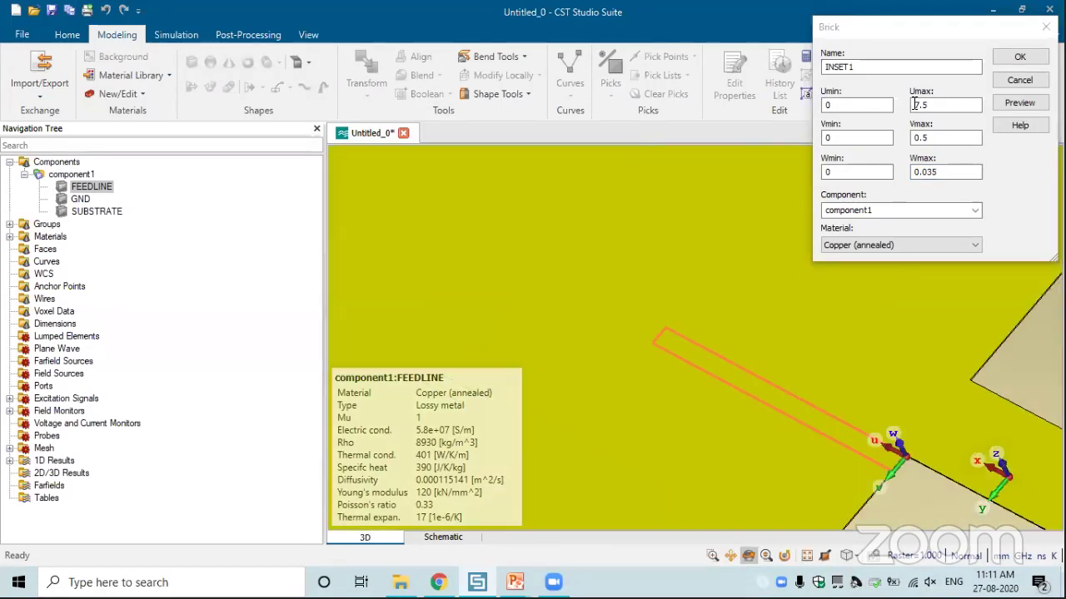
- Create the INSET1 brick and inspect its fit at the patch edge beside the feed line
{"action": "left_click", "coordinate": [1018, 56]}
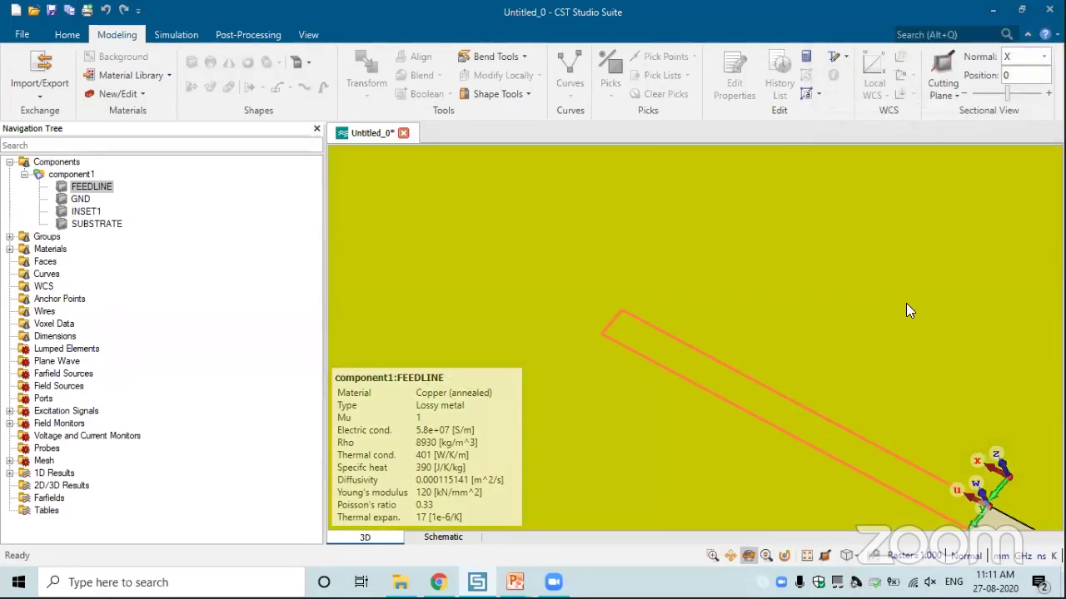
{"action": "scroll", "coordinate": [752, 388], "scroll_direction": "down", "scroll_amount": 5}
{"action": "scroll", "coordinate": [738, 358], "scroll_direction": "up", "scroll_amount": 5}
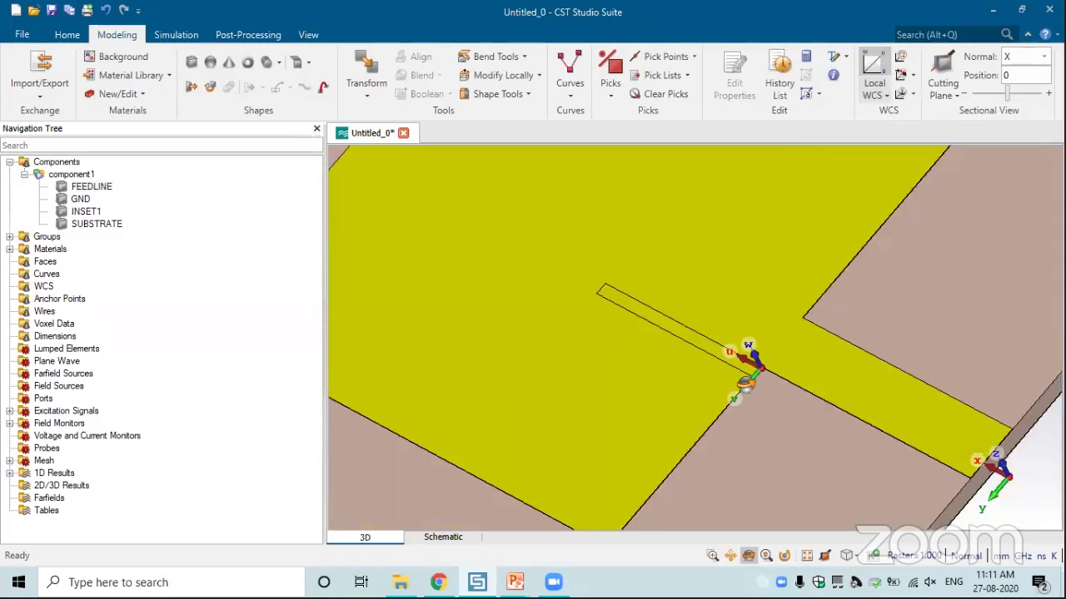
{"action": "scroll", "coordinate": [791, 301], "scroll_direction": "up", "scroll_amount": 2}
{"action": "scroll", "coordinate": [778, 292], "scroll_direction": "up", "scroll_amount": 4}
{"action": "scroll", "coordinate": [770, 283], "scroll_direction": "down", "scroll_amount": 2}
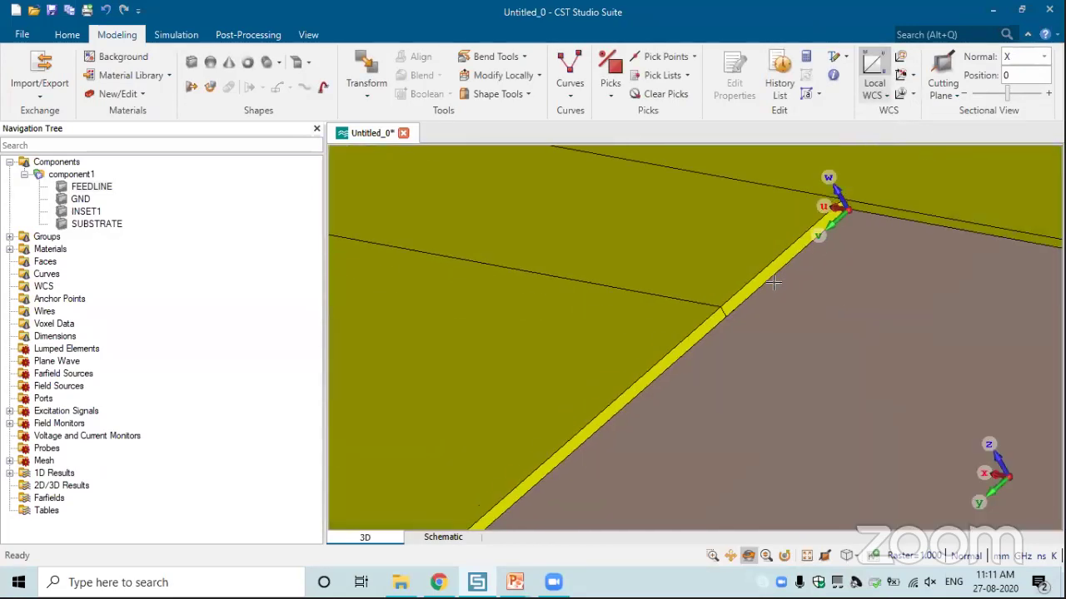
{"action": "scroll", "coordinate": [765, 277], "scroll_direction": "down", "scroll_amount": 1}
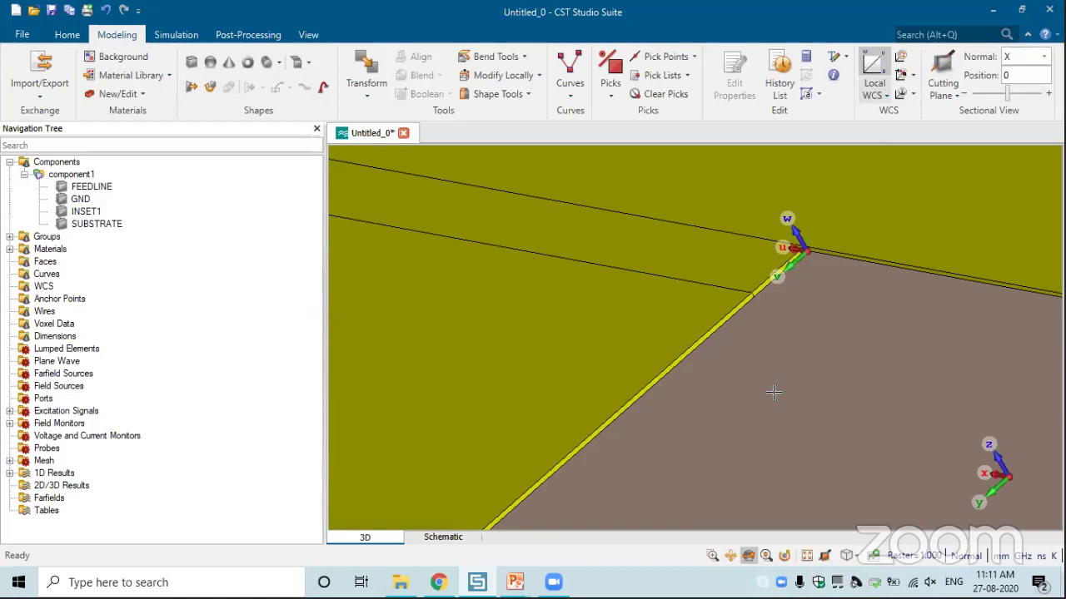
- Pick the patch corner on the opposite side of the feed line and align the local coordinate system's origin with it
{"action": "key", "text": "space"}
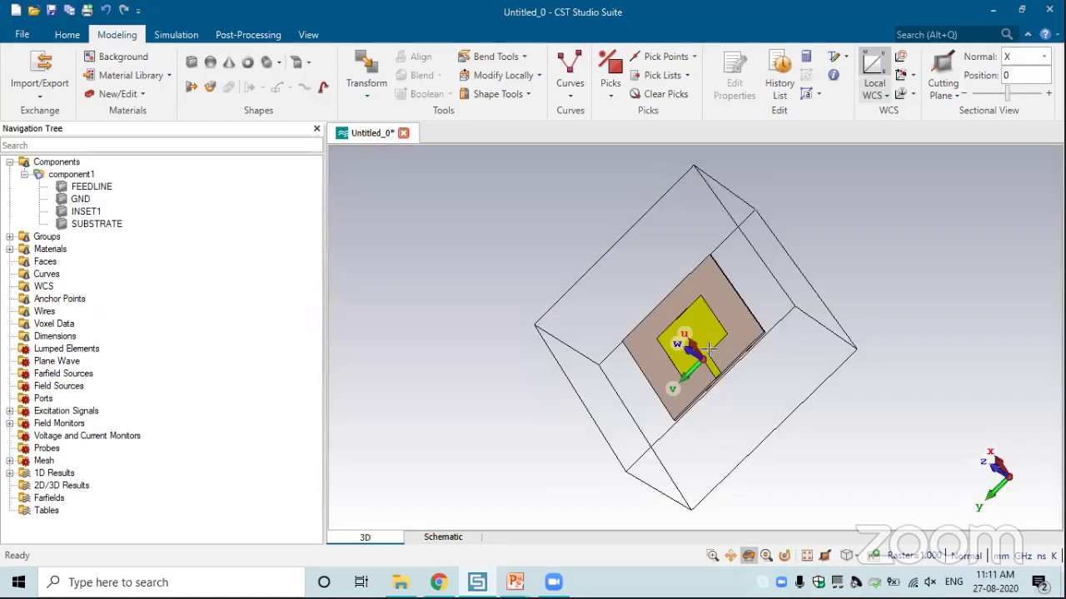
{"action": "scroll", "coordinate": [706, 350], "scroll_direction": "up", "scroll_amount": 5}
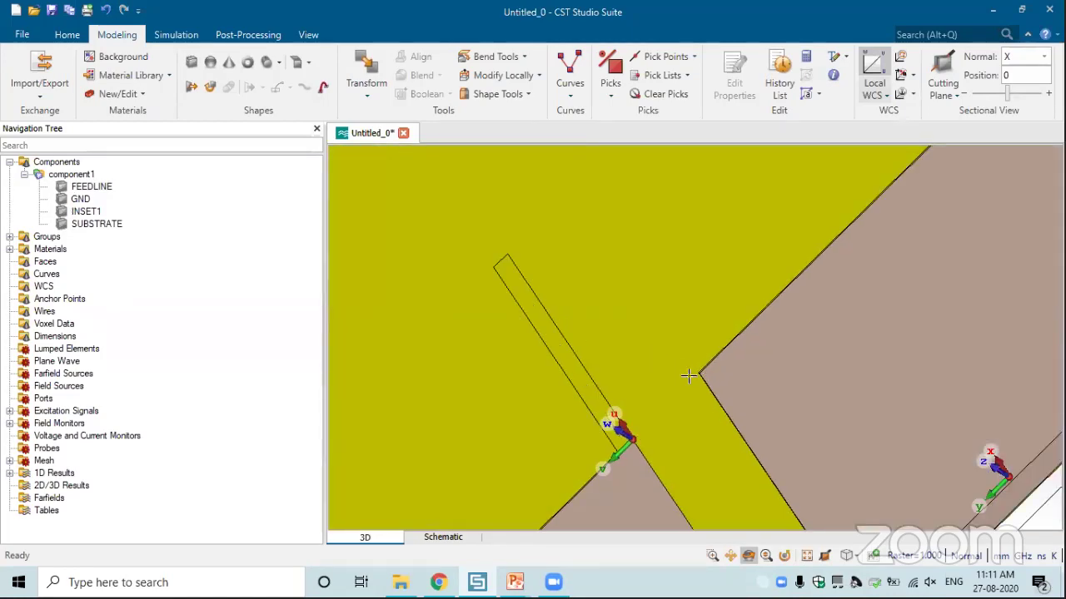
{"action": "left_click_drag", "start_coordinate": [688, 376], "coordinate": [691, 371]}
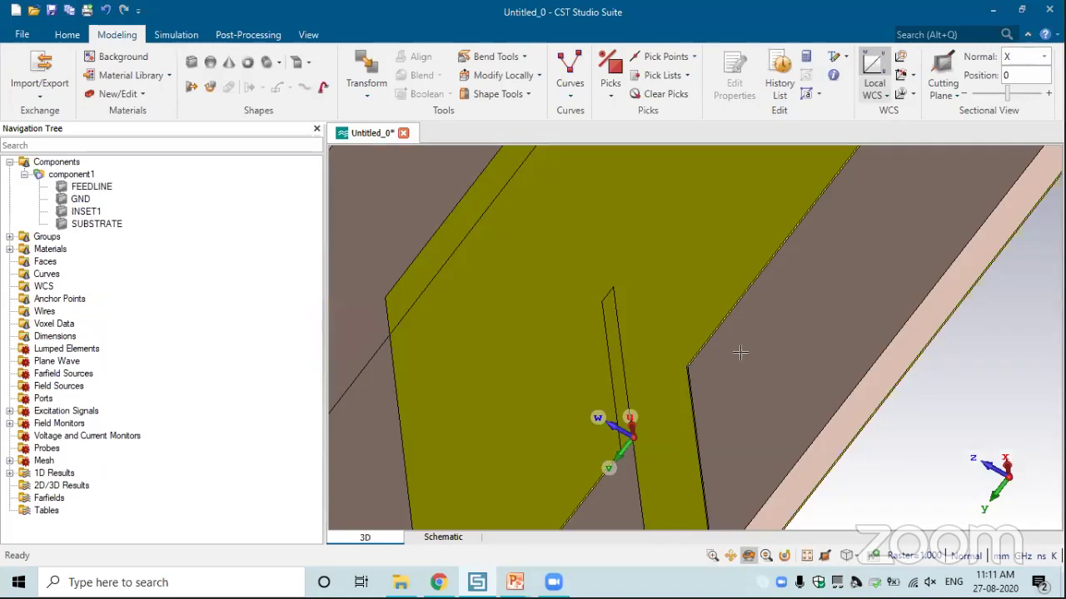
{"action": "scroll", "coordinate": [752, 357], "scroll_direction": "up", "scroll_amount": 3}
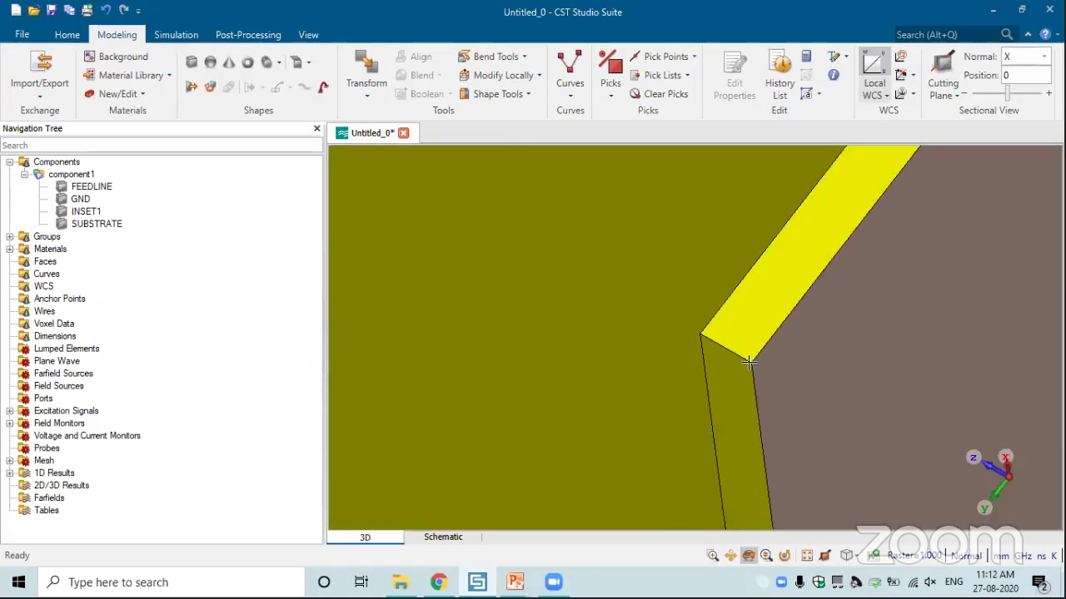
{"action": "key", "text": "p"}
{"action": "left_click", "coordinate": [750, 363]}
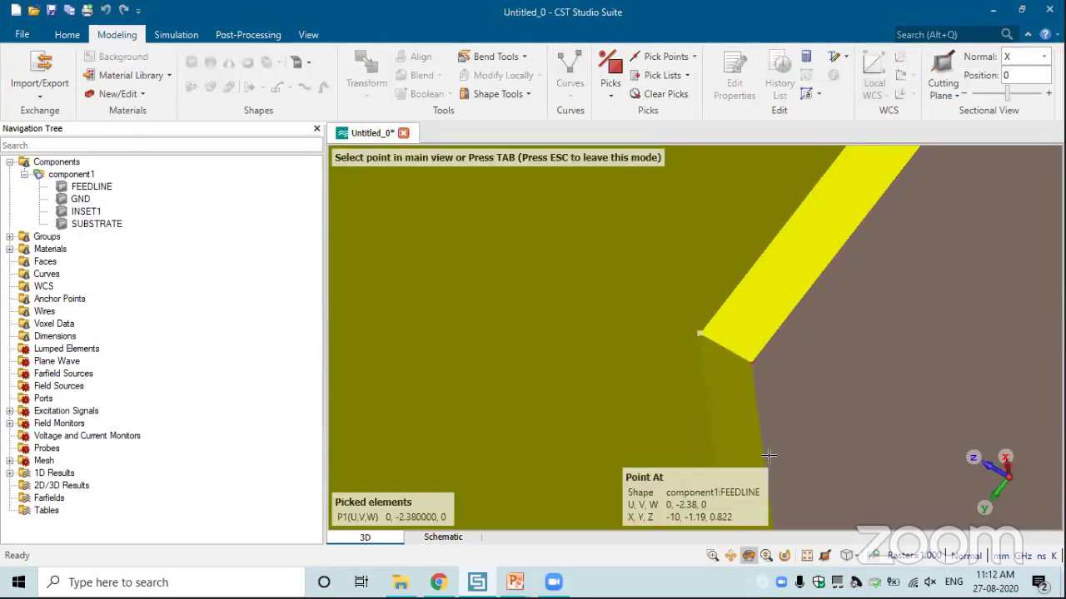
{"action": "key", "text": "space"}
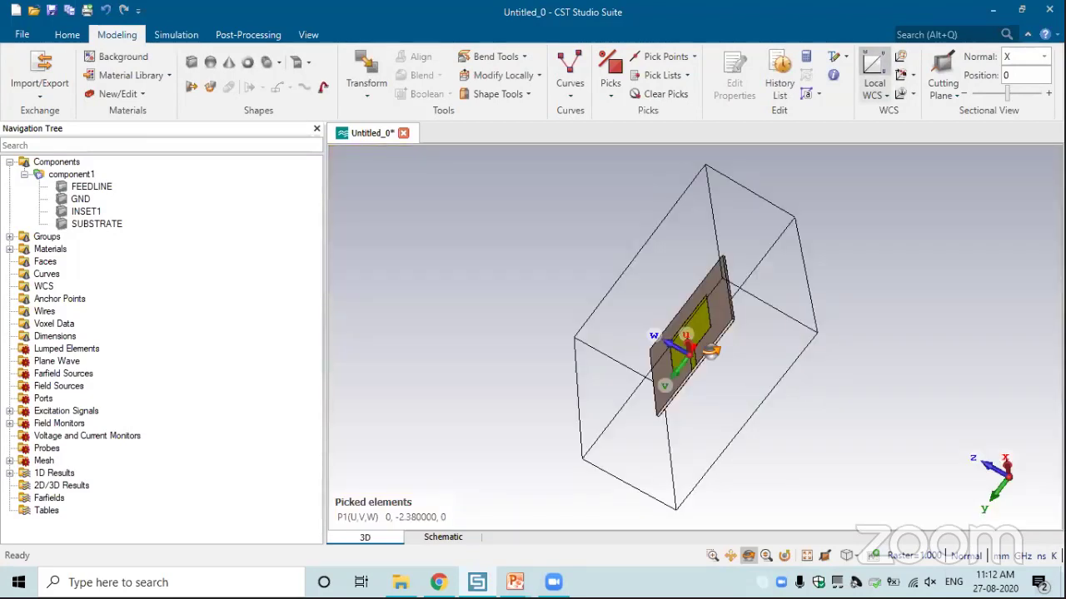
{"action": "key", "text": "w"}
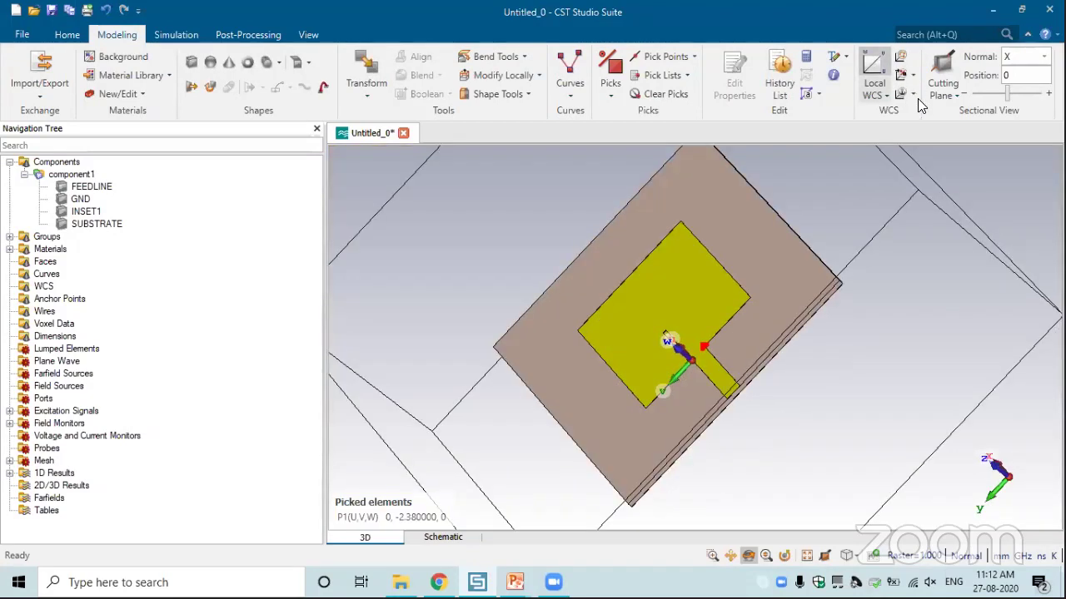
{"action": "scroll", "coordinate": [695, 359], "scroll_direction": "up", "scroll_amount": 3}
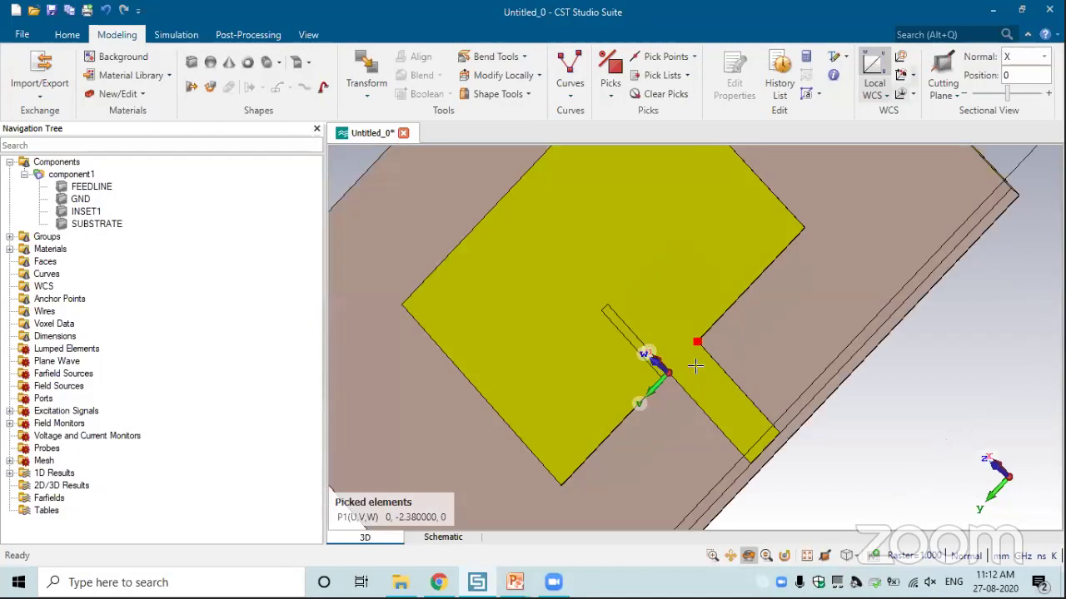
{"action": "scroll", "coordinate": [695, 337], "scroll_direction": "up", "scroll_amount": 3}
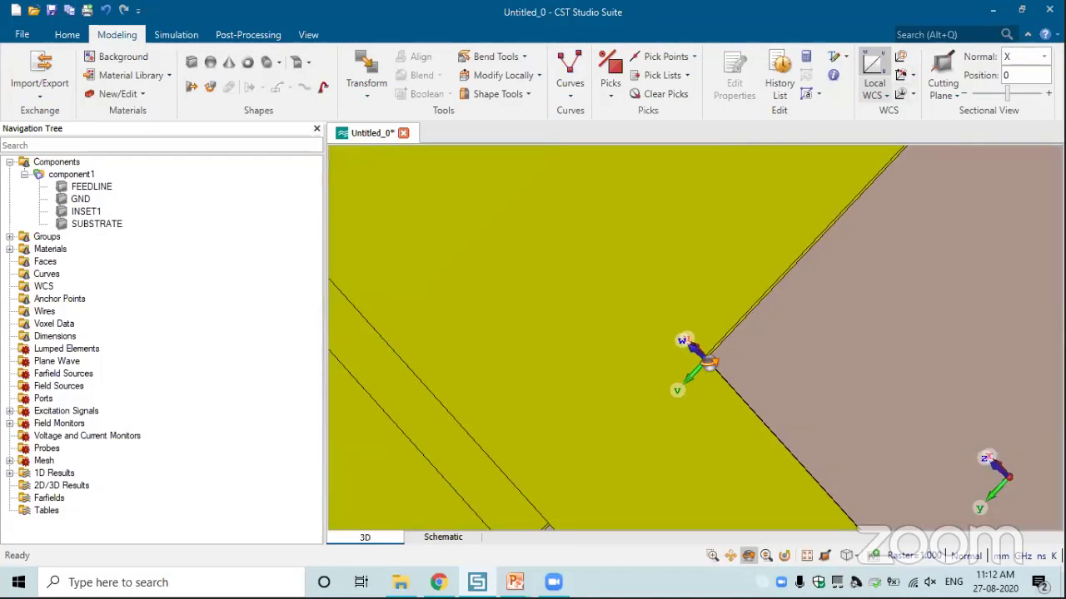
{"action": "left_click_drag", "start_coordinate": [683, 367], "coordinate": [683, 368]}
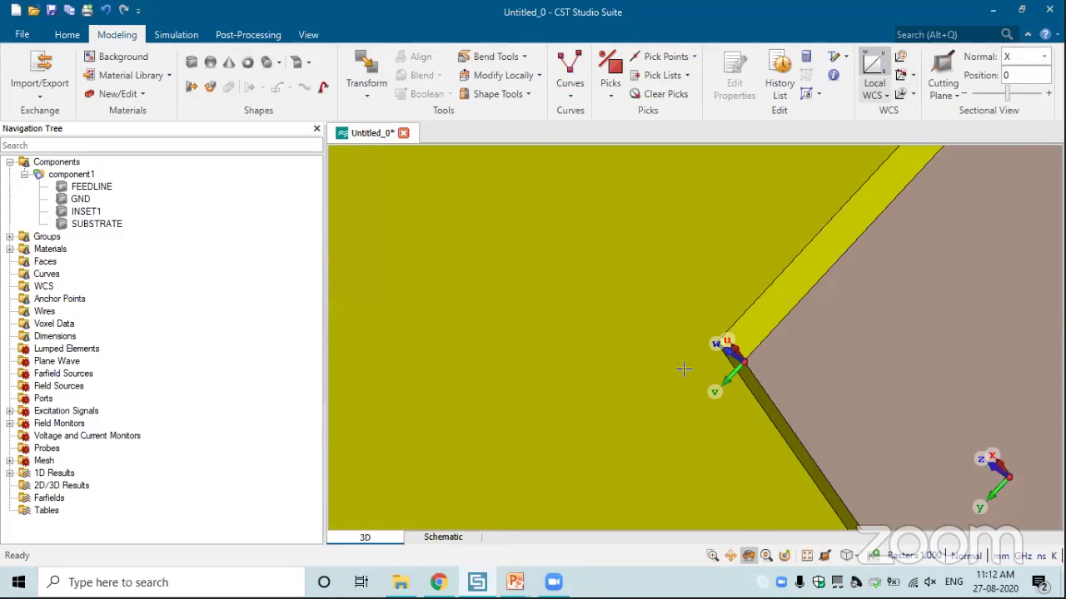
{"action": "left_click", "coordinate": [191, 61]}
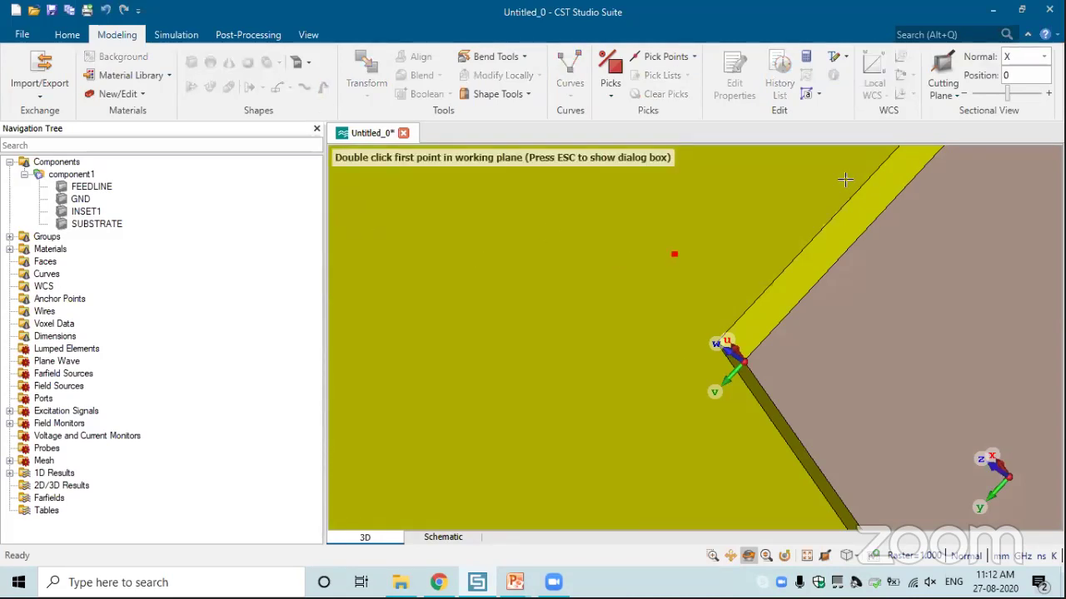
{"action": "key", "text": "Escape"}
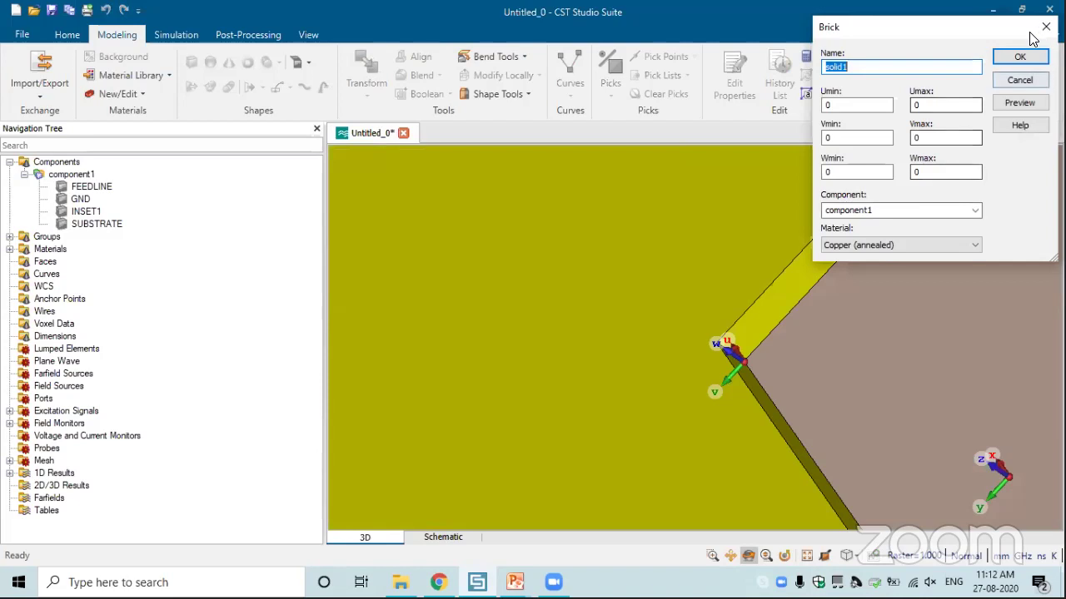
{"action": "left_click", "coordinate": [1045, 27]}
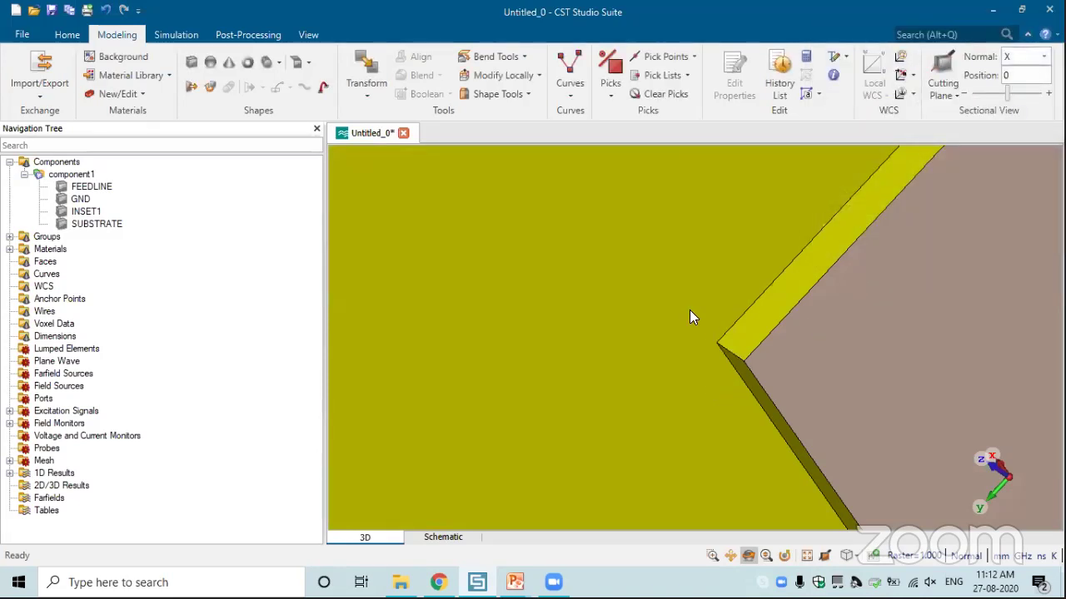
- Start a translated copy of INSET1 and shift it across the feed line to about -2.85 in Y
{"action": "key", "text": "space"}
{"action": "left_click_drag", "start_coordinate": [696, 356], "coordinate": [728, 364]}
{"action": "scroll", "coordinate": [728, 365], "scroll_direction": "up", "scroll_amount": 5}
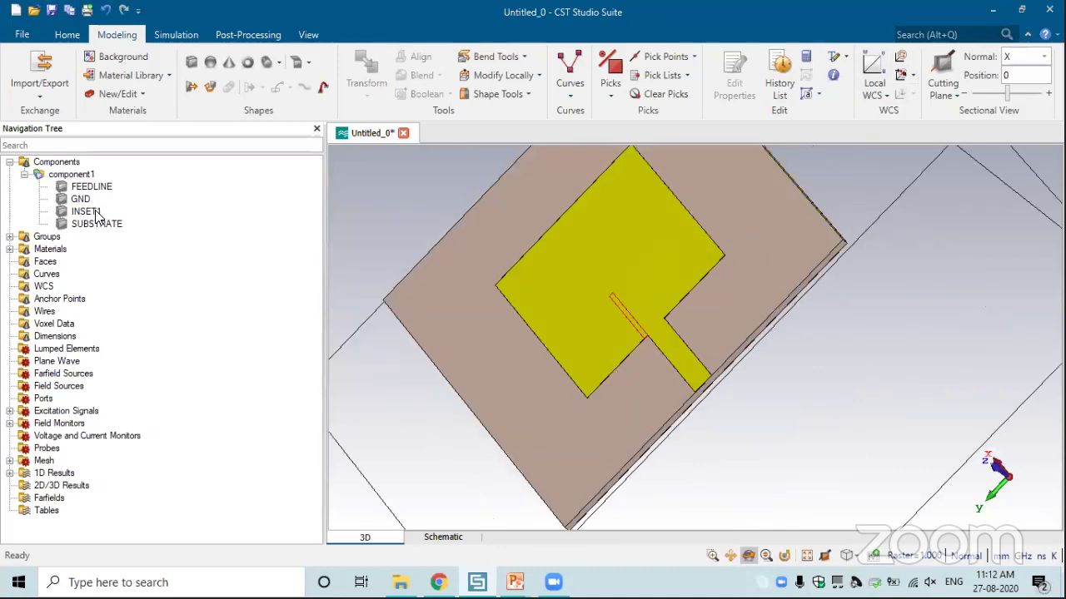
{"action": "left_click", "coordinate": [96, 213]}
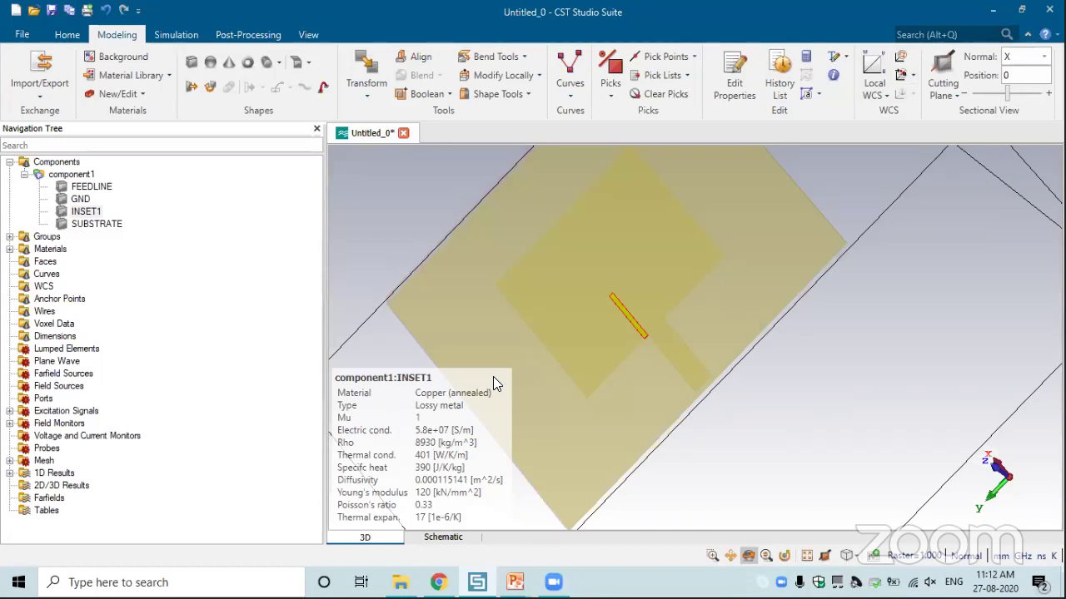
{"action": "key", "text": "ctrl+t"}
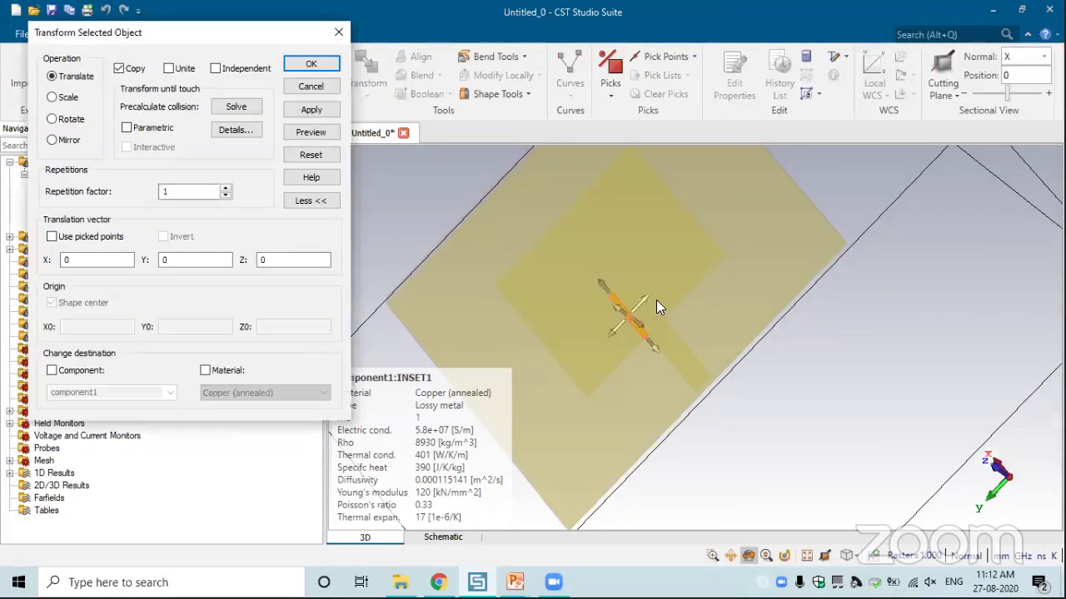
{"action": "left_click_drag", "start_coordinate": [656, 300], "coordinate": [656, 326]}
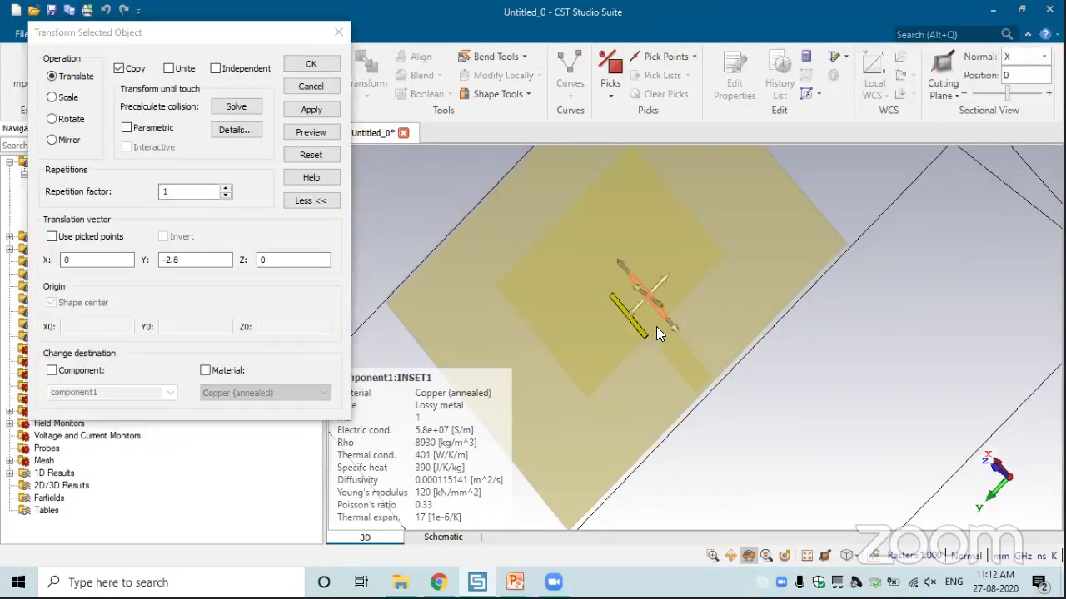
{"action": "scroll", "coordinate": [731, 266], "scroll_direction": "up", "scroll_amount": 5}
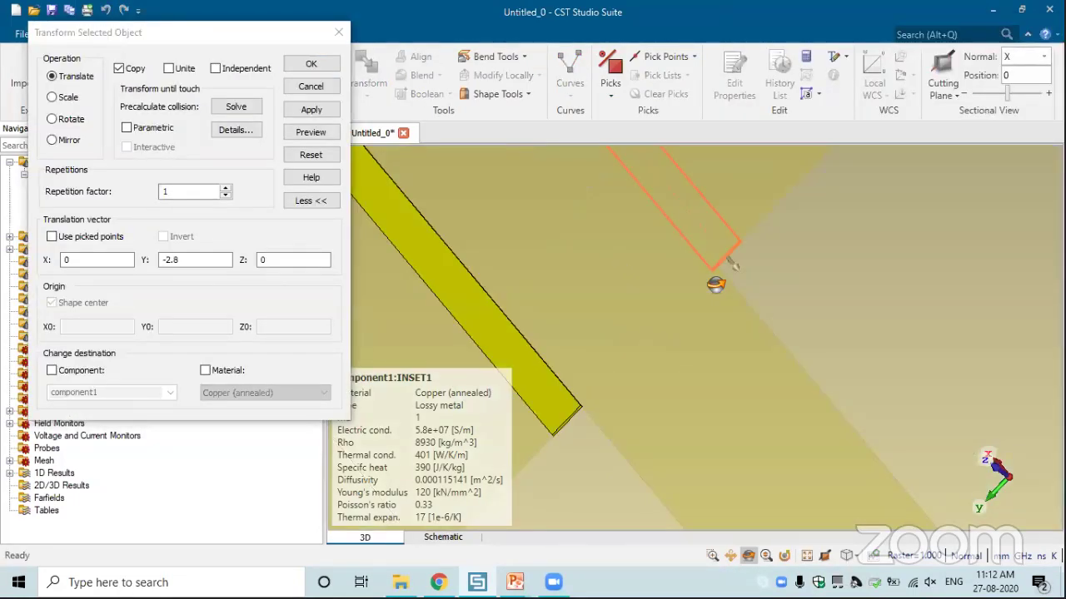
{"action": "scroll", "coordinate": [716, 284], "scroll_direction": "down", "scroll_amount": 3}
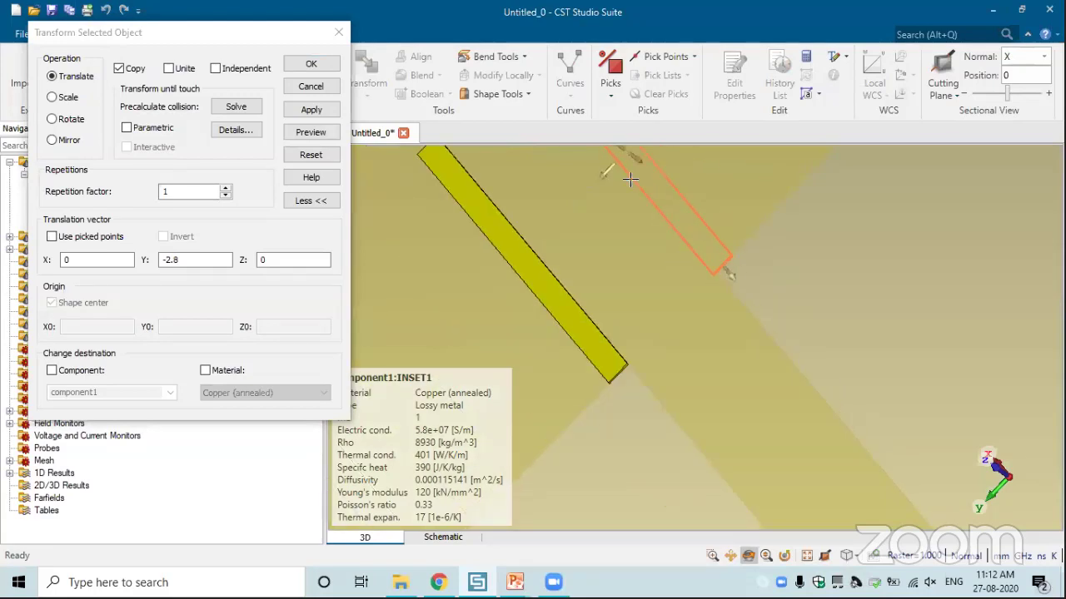
{"action": "left_click_drag", "start_coordinate": [611, 171], "coordinate": [613, 173]}
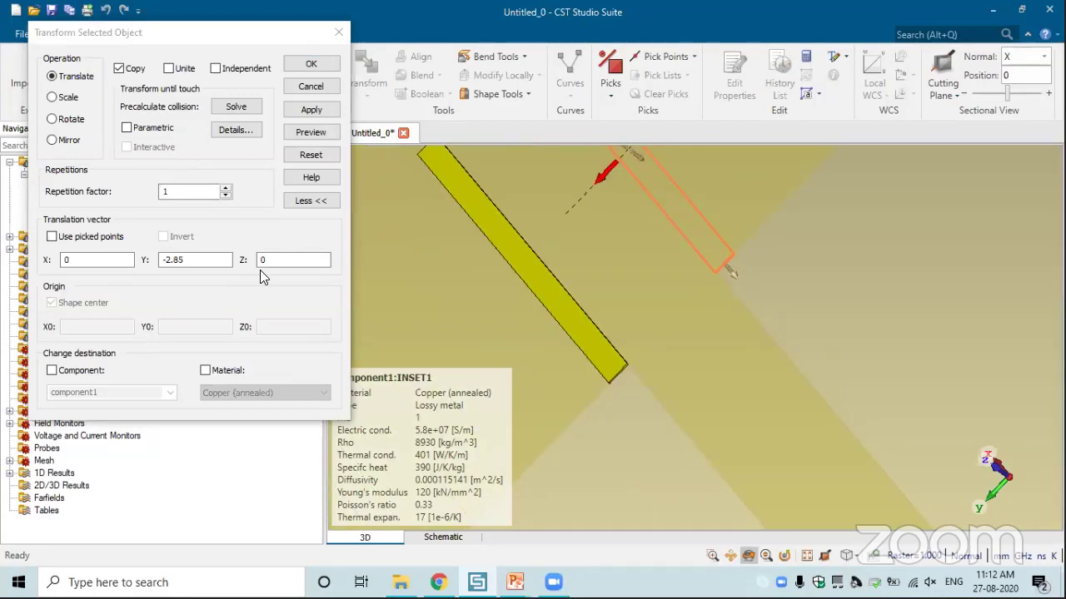
- Set the INSET1 copy's Y translation to -2.38-0.5, preview it and create the copy
{"action": "double_click", "coordinate": [222, 260]}
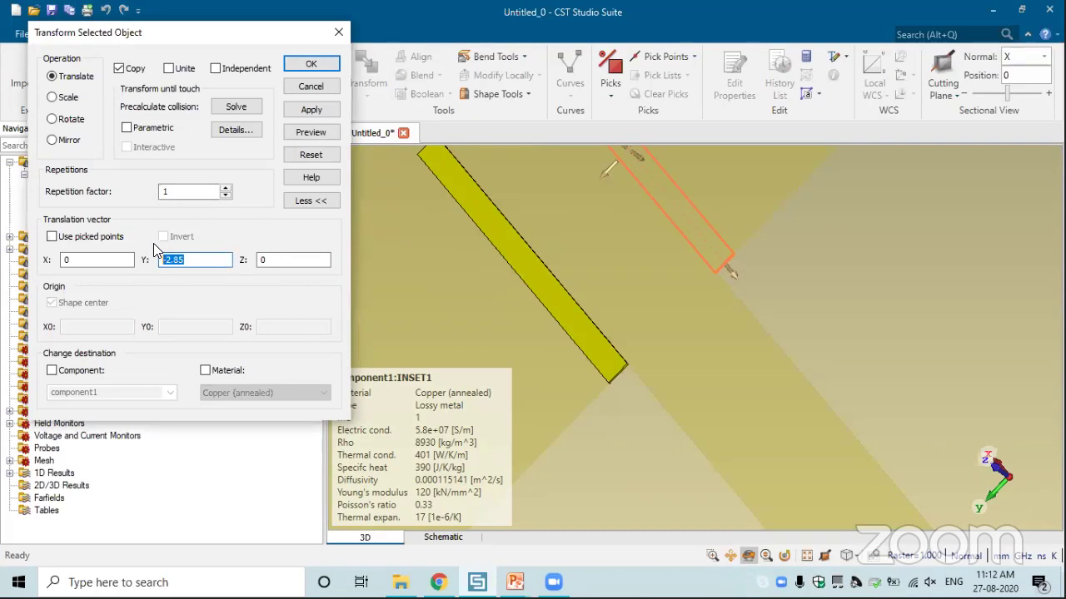
{"action": "type", "text": "-2.38"}
{"action": "type", "text": "-0."}
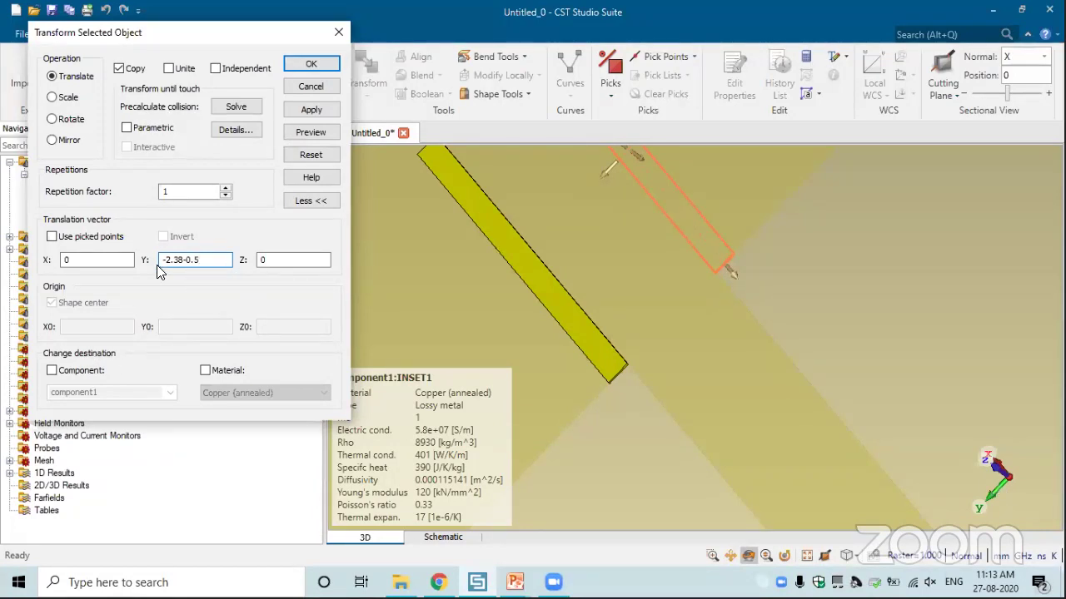
{"action": "left_click", "coordinate": [292, 135]}
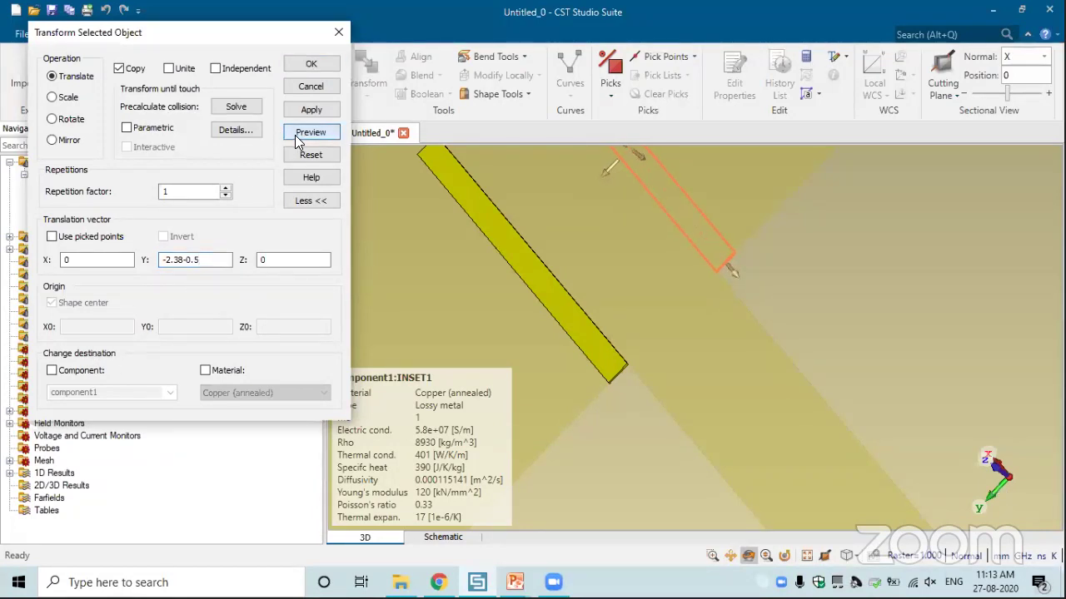
{"action": "left_click", "coordinate": [302, 65]}
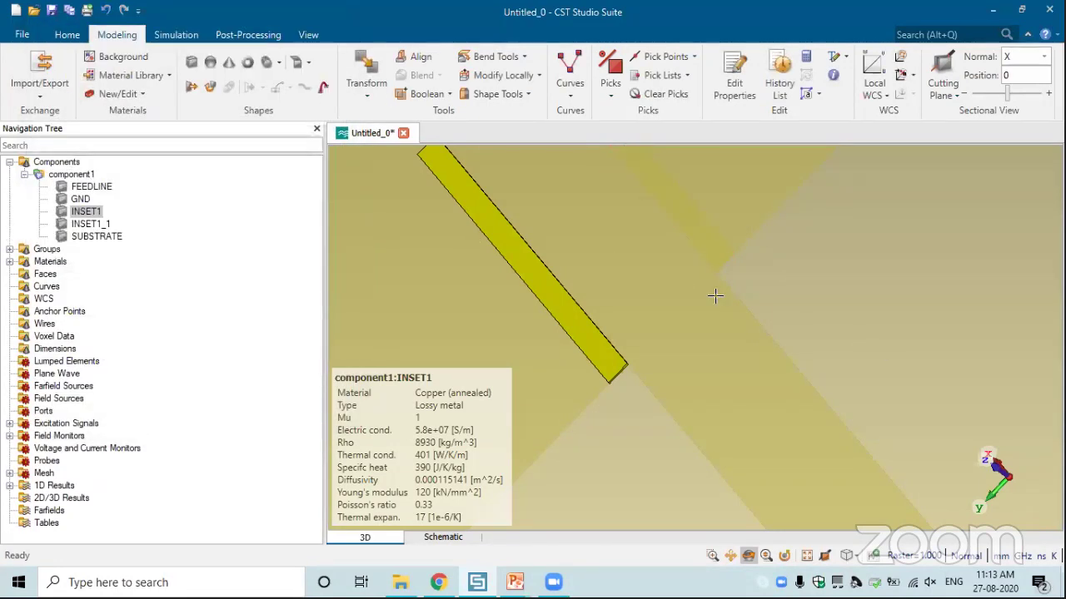
{"action": "scroll", "coordinate": [676, 352], "scroll_direction": "up", "scroll_amount": 5}
{"action": "mouse_move", "coordinate": [785, 310]}
{"action": "left_mouse_down"}
{"action": "mouse_move", "coordinate": [602, 305]}
{"action": "mouse_move", "coordinate": [610, 286]}
{"action": "left_mouse_up"}
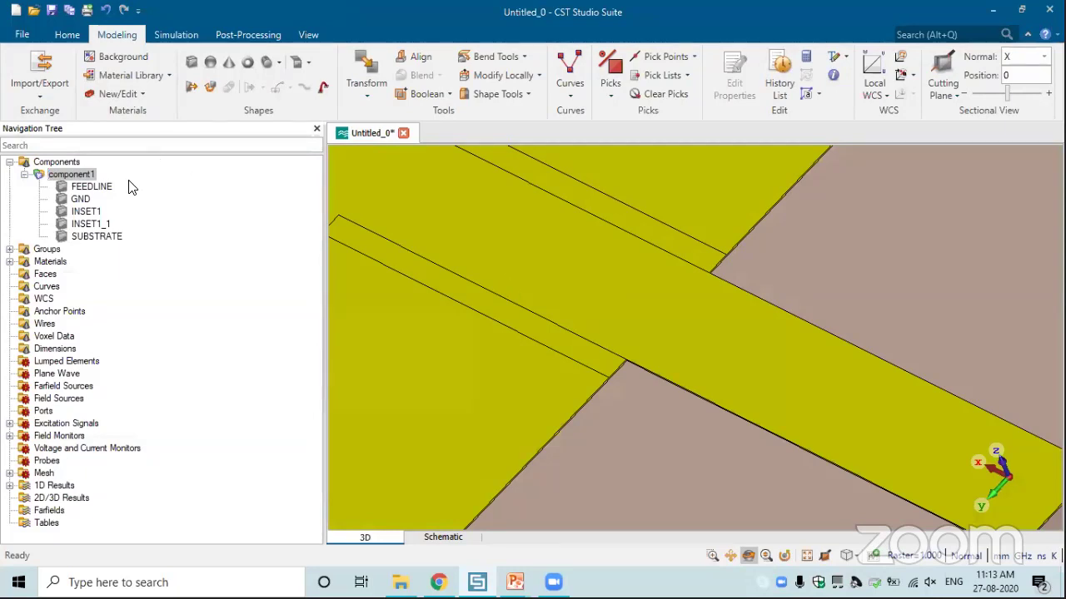
- Subtract INSET1 and INSET1_1 from FEEDLINE to cut the two inset slots, and inspect the result
{"action": "left_click", "coordinate": [92, 187]}
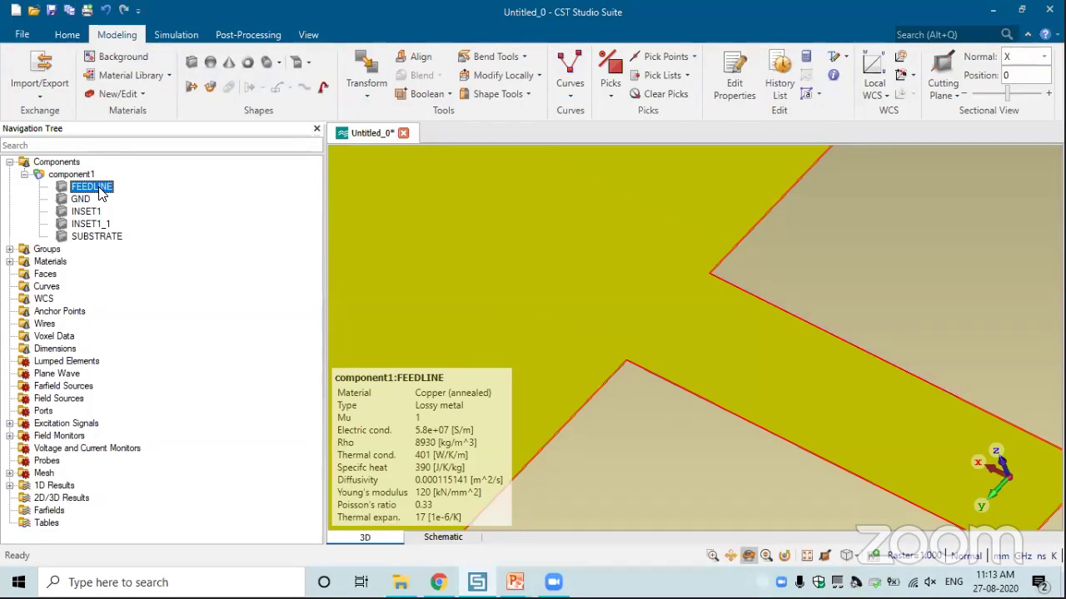
{"action": "left_click", "coordinate": [431, 93]}
{"action": "left_click", "coordinate": [442, 146]}
{"action": "left_click", "coordinate": [95, 218]}
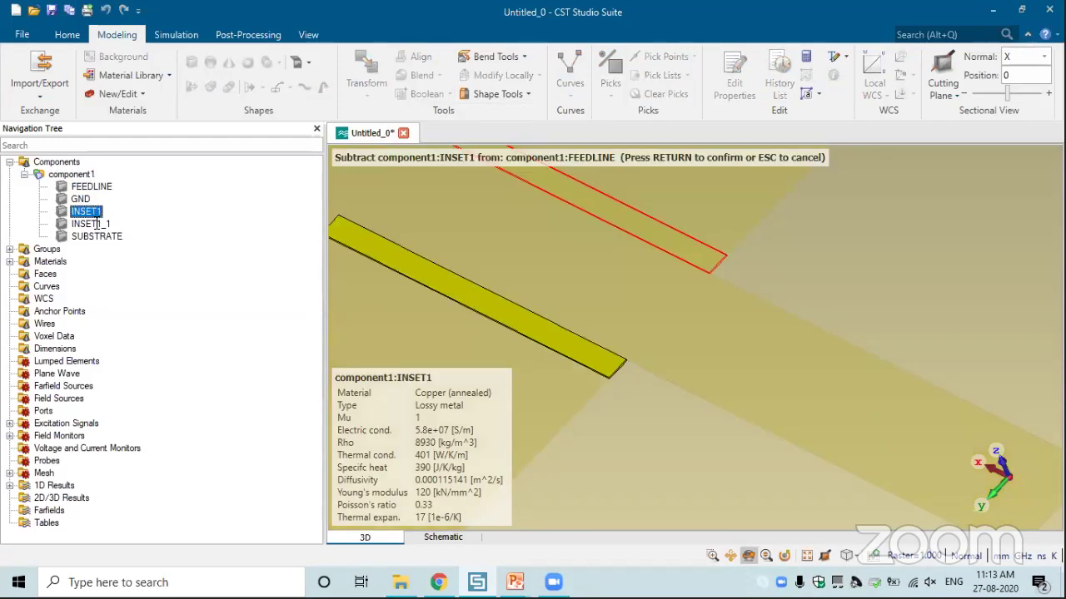
{"action": "left_click", "coordinate": [97, 224], "text": "ctrl"}
{"action": "key", "text": "Return"}
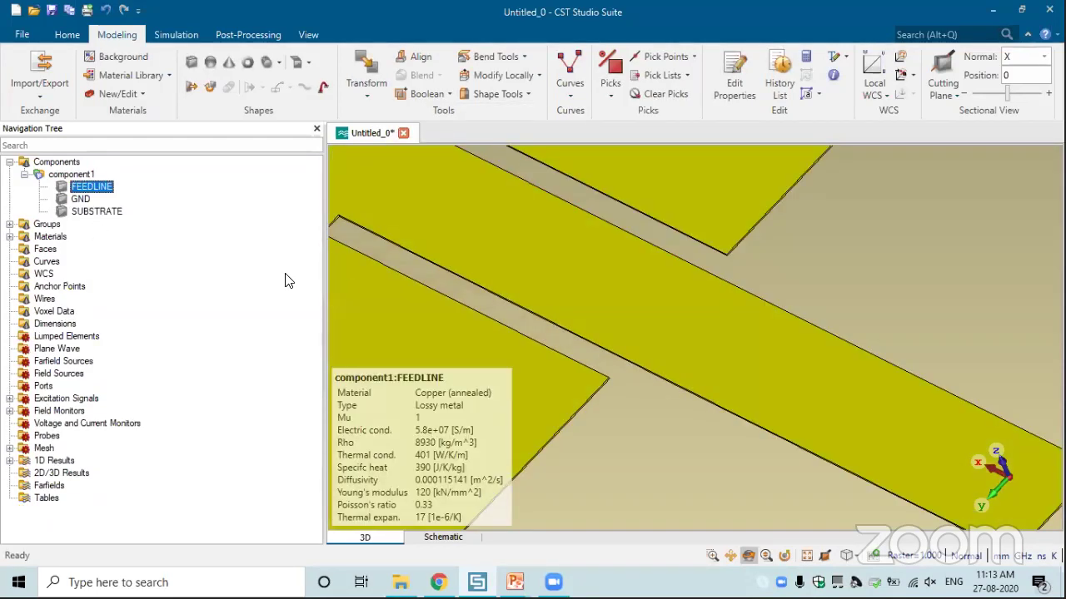
{"action": "key", "text": "space"}
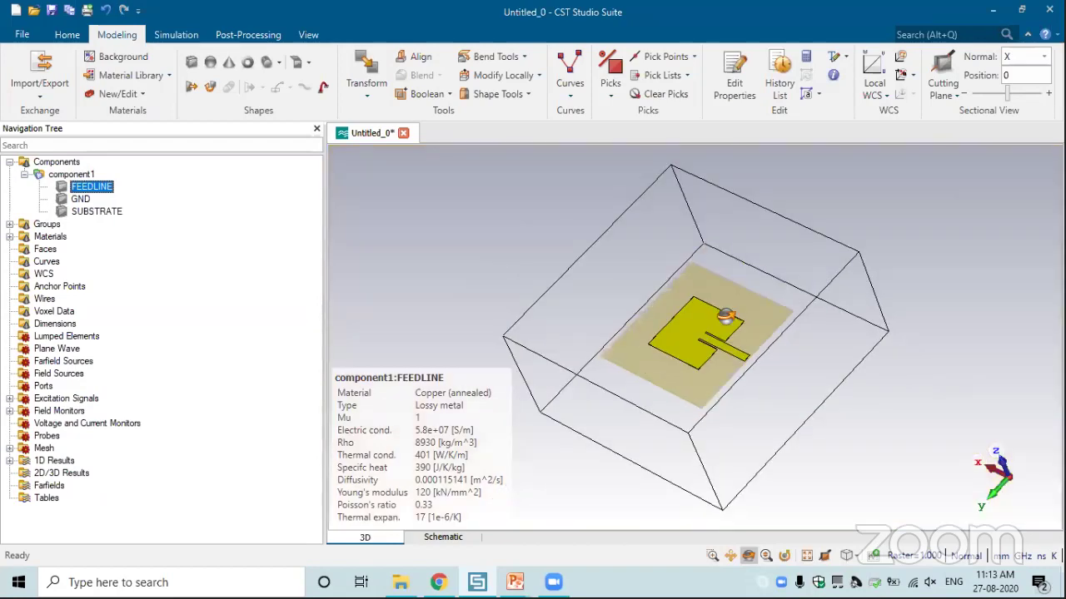
{"action": "scroll", "coordinate": [726, 317], "scroll_direction": "up", "scroll_amount": 5}
{"action": "left_click", "coordinate": [753, 275]}
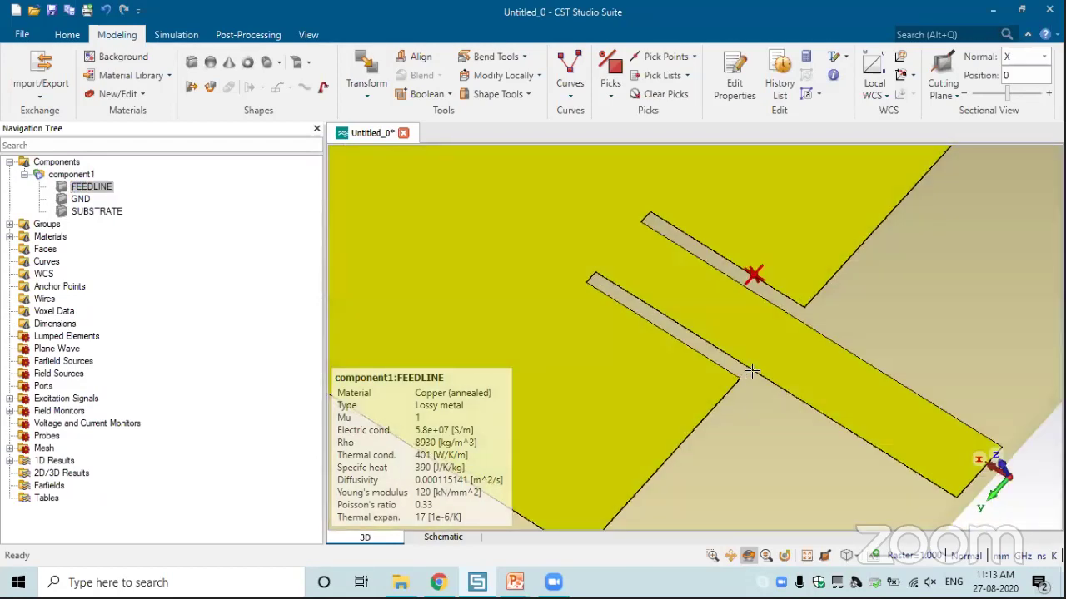
{"action": "scroll", "coordinate": [713, 357], "scroll_direction": "down", "scroll_amount": 4}
{"action": "scroll", "coordinate": [715, 357], "scroll_direction": "down", "scroll_amount": 4}
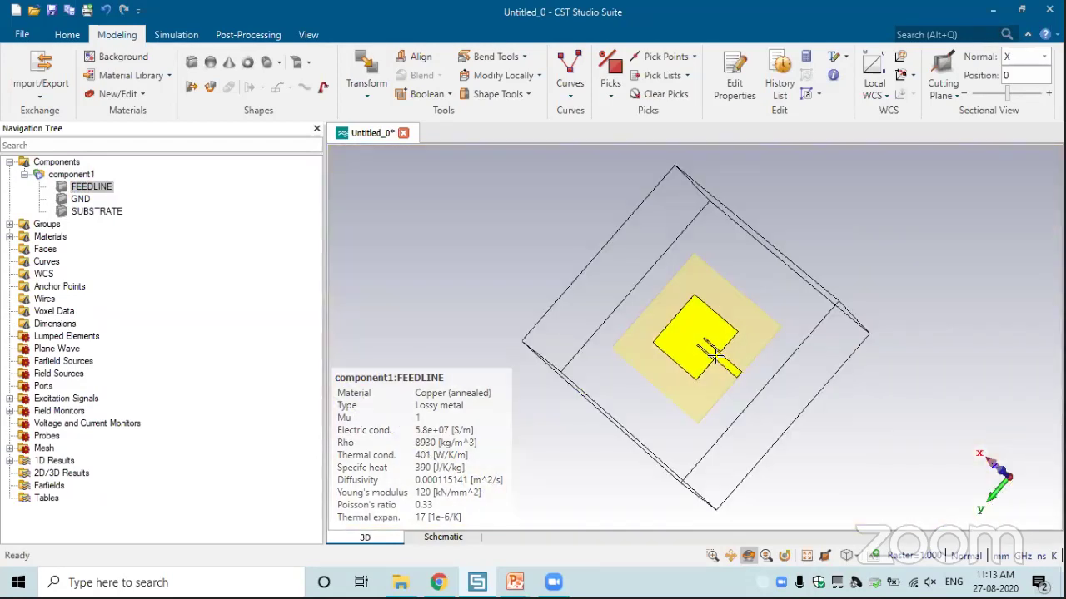
- Edit the GND brick's definition from its history so X runs from -lg/2 to lg/2
{"action": "scroll", "coordinate": [699, 341], "scroll_direction": "up", "scroll_amount": 1}
{"action": "scroll", "coordinate": [699, 341], "scroll_direction": "up", "scroll_amount": 5}
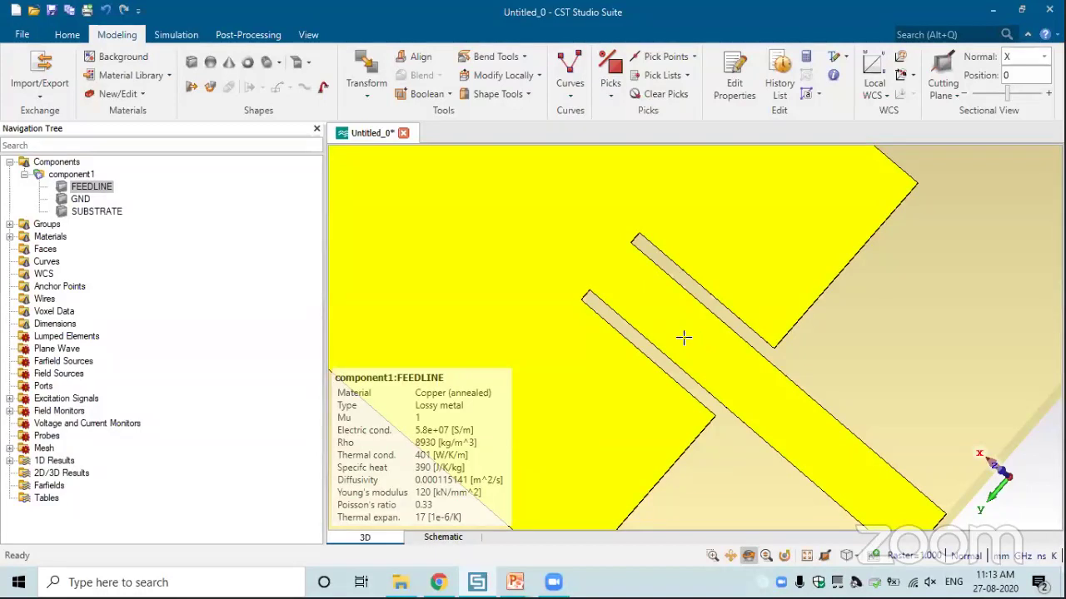
{"action": "left_click", "coordinate": [81, 200]}
{"action": "key", "text": "ctrl+h"}
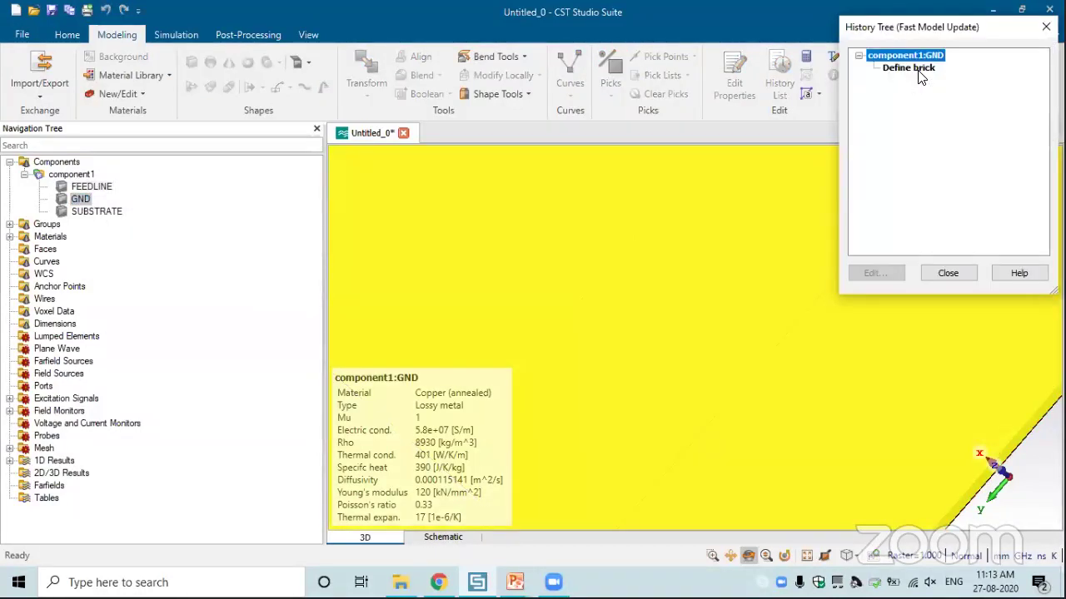
{"action": "double_click", "coordinate": [909, 68]}
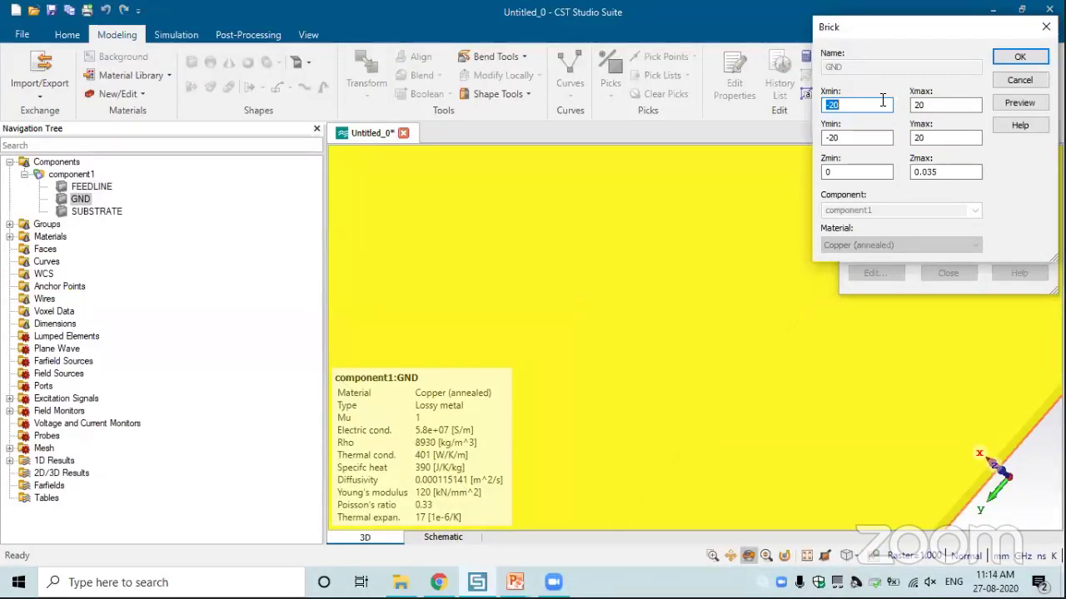
{"action": "type", "text": "-lg/2"}
{"action": "key", "text": "Tab"}
{"action": "type", "text": "lg/2"}
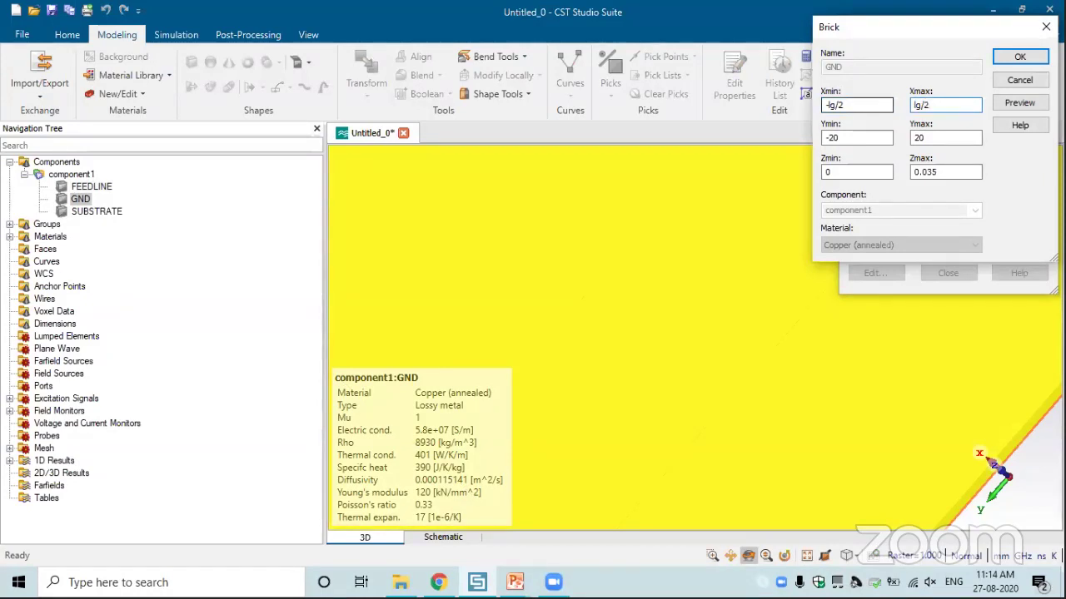
- Set the GND brick's Y range from -wg/2 to wg/2 and its Zmax to tg
{"action": "key", "text": "Tab"}
{"action": "type", "text": "-wg/2"}
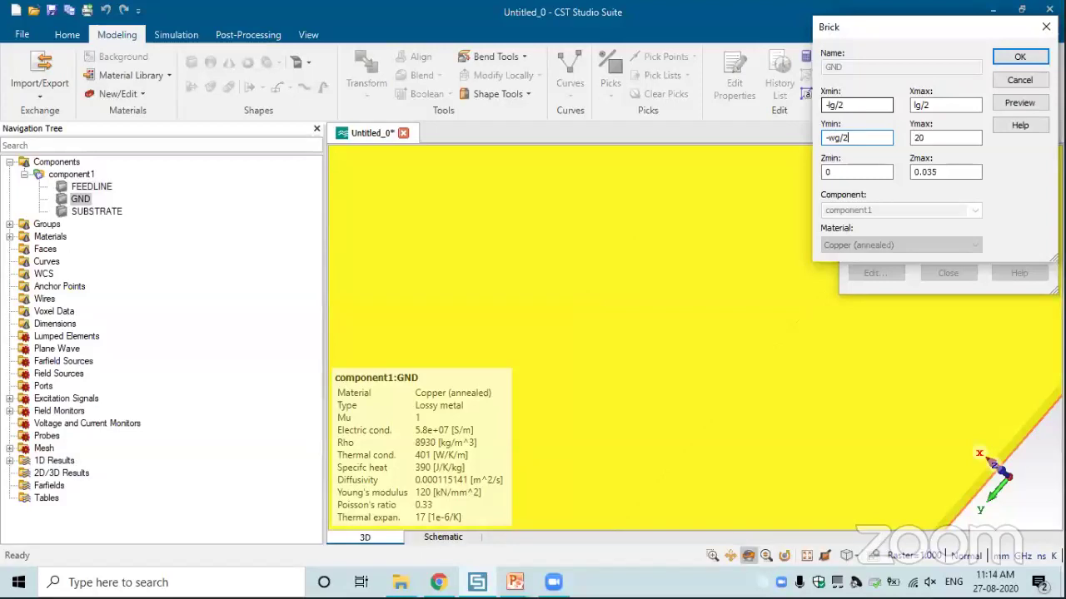
{"action": "key", "text": "Tab"}
{"action": "type", "text": "wg/2"}
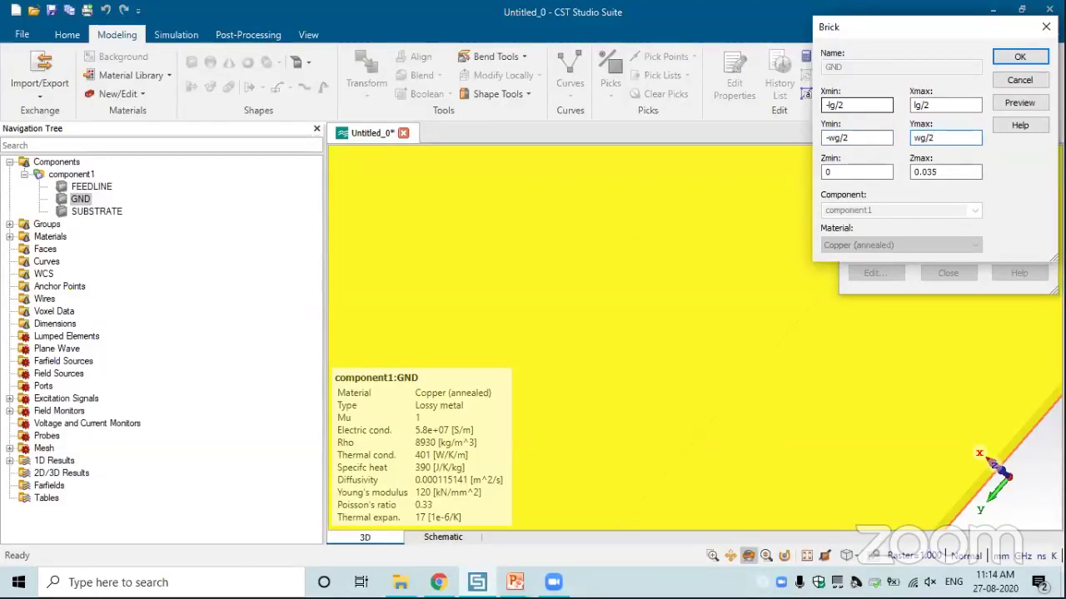
{"action": "key", "text": "Tab"}
{"action": "key", "text": "Tab"}
{"action": "type", "text": "tg"}
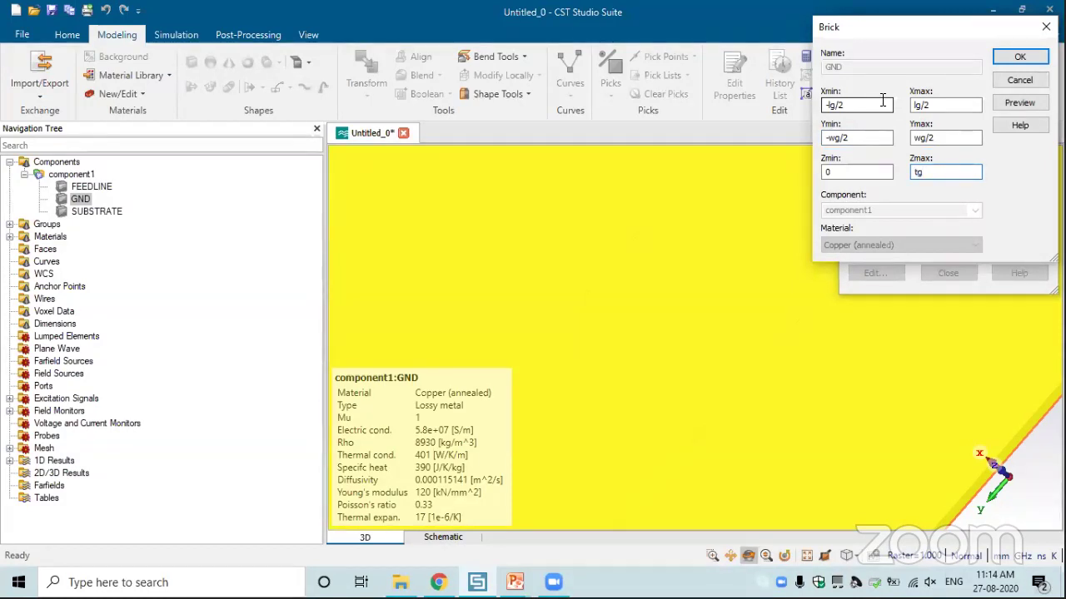
- Apply the GND brick changes, defining the new parameters lg as 40, wg as 40 and tg as 0.035
{"action": "left_click", "coordinate": [1017, 57]}
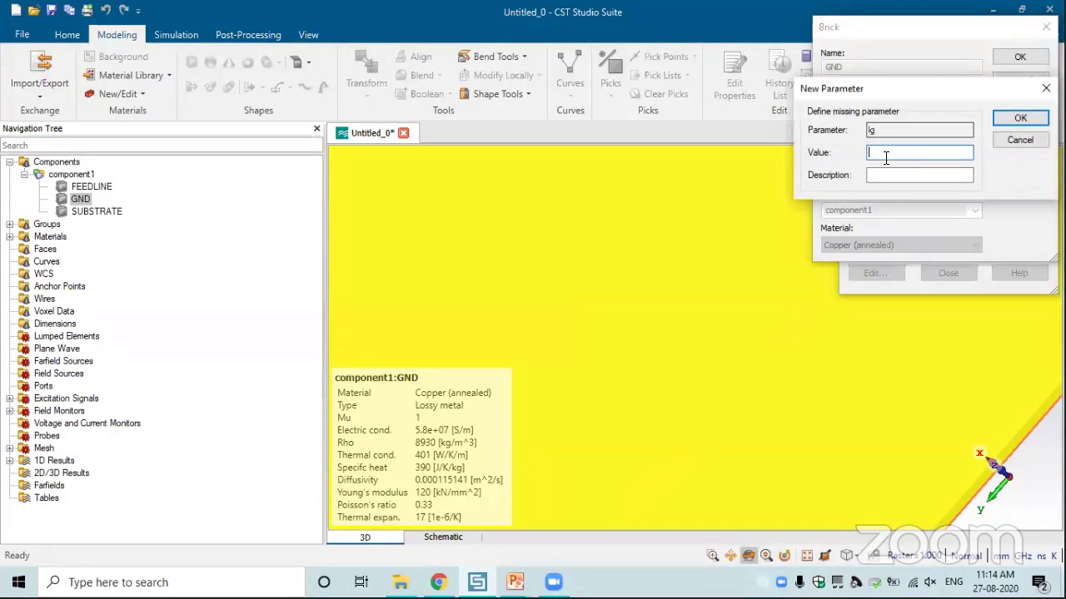
{"action": "type", "text": "40"}
{"action": "key", "text": "Return"}
{"action": "type", "text": "40"}
{"action": "key", "text": "Return"}
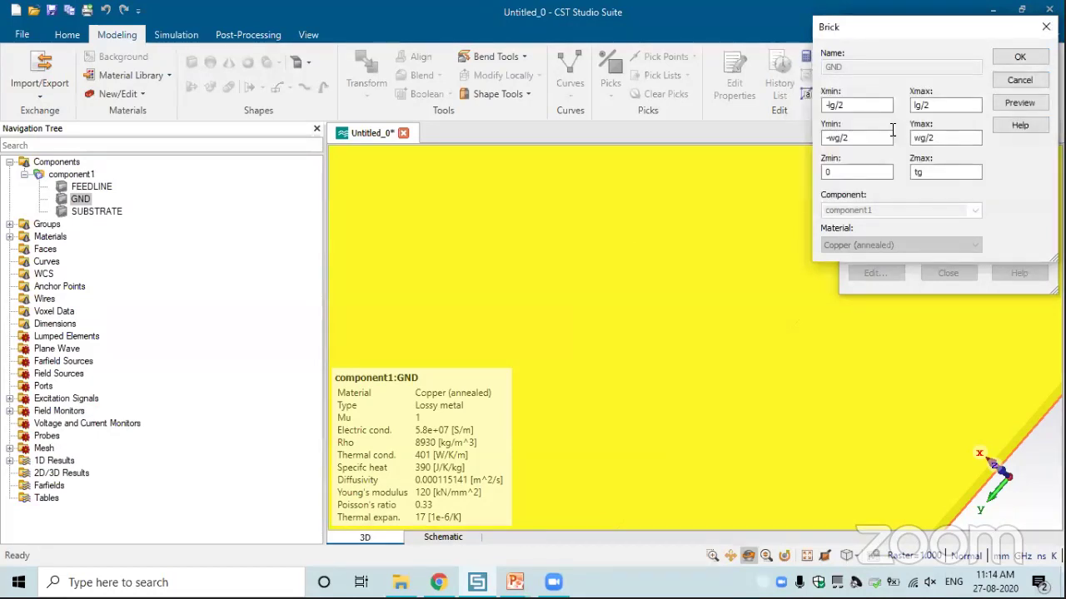
{"action": "type", "text": "0.035"}
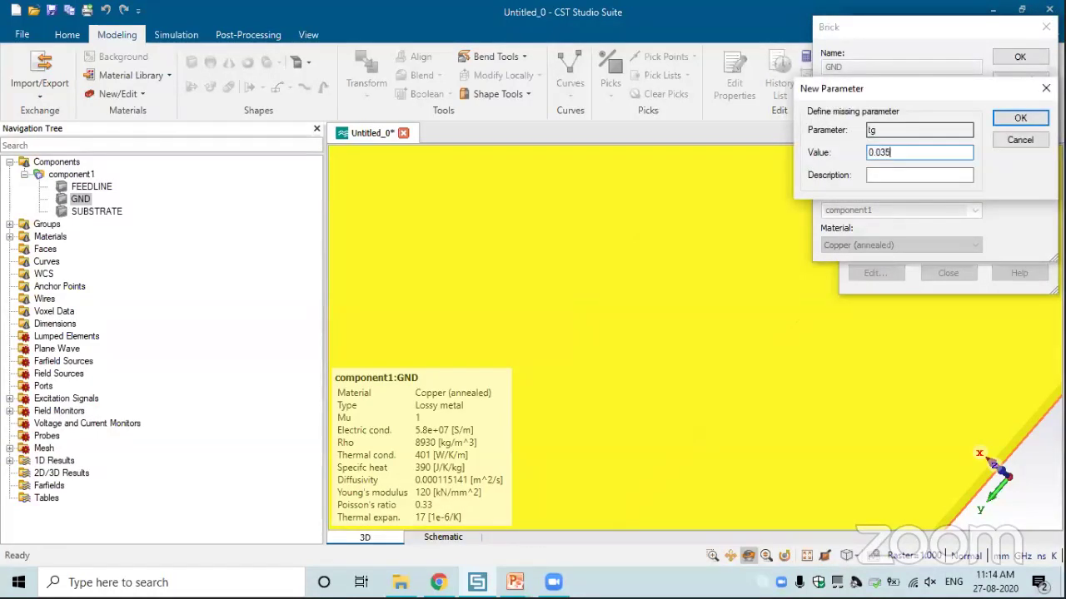
{"action": "key", "text": "Return"}
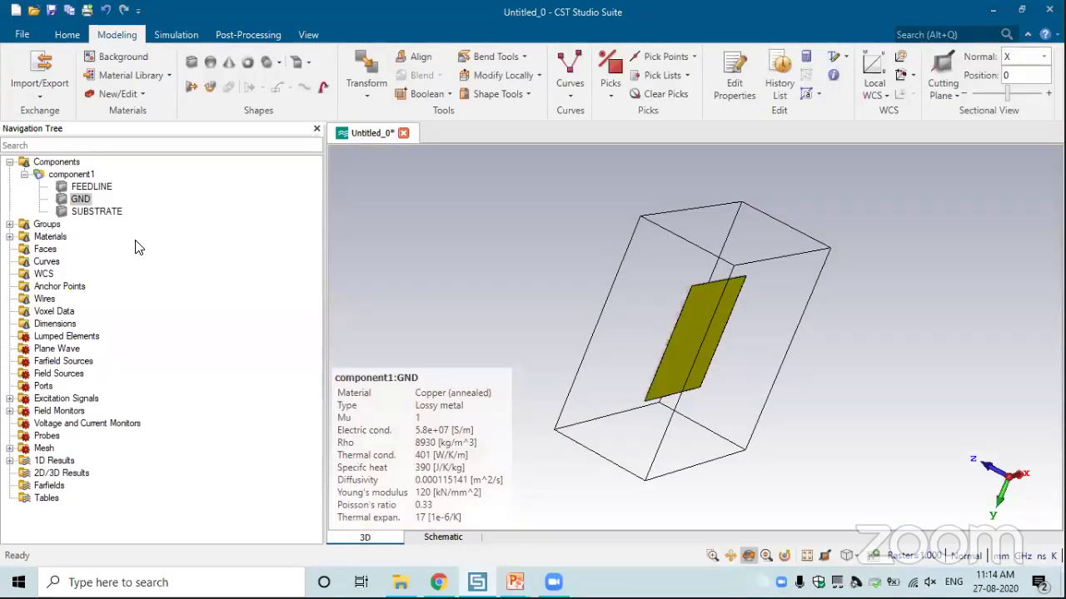
- Edit the SUBSTRATE brick so X runs from -ls/2 to ls/2 and Y from -ws/2 to ws/2
{"action": "left_click_drag", "start_coordinate": [517, 295], "coordinate": [410, 271]}
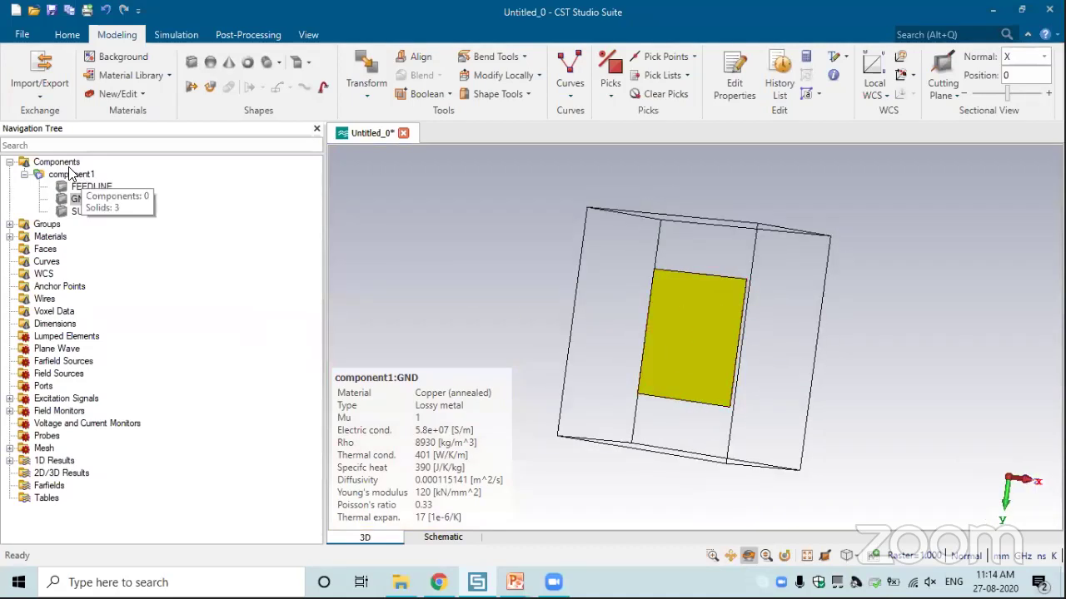
{"action": "left_click_drag", "start_coordinate": [495, 312], "coordinate": [496, 314]}
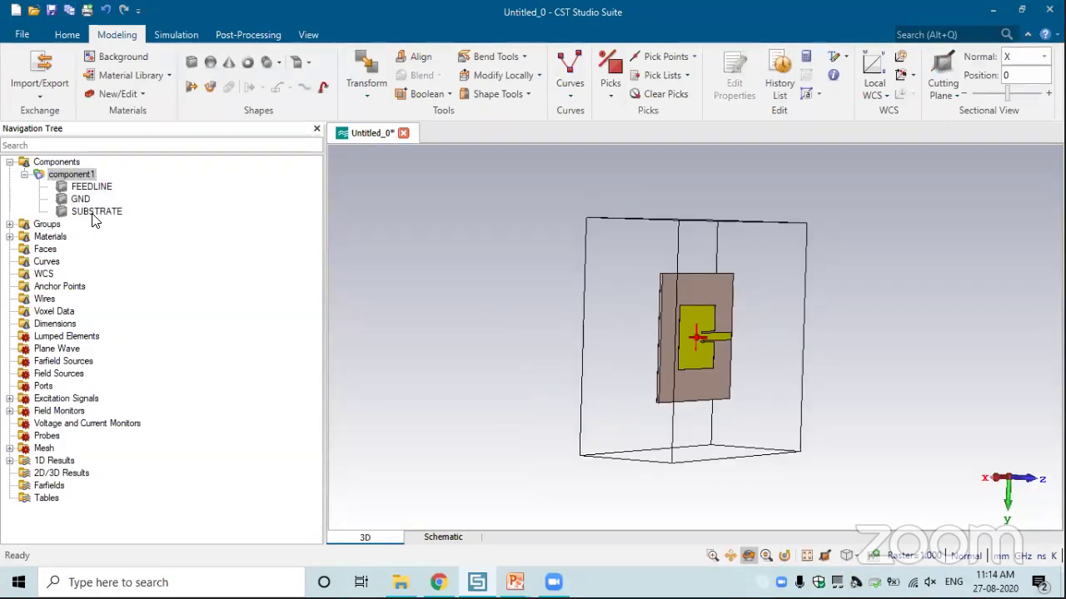
{"action": "double_click", "coordinate": [97, 212]}
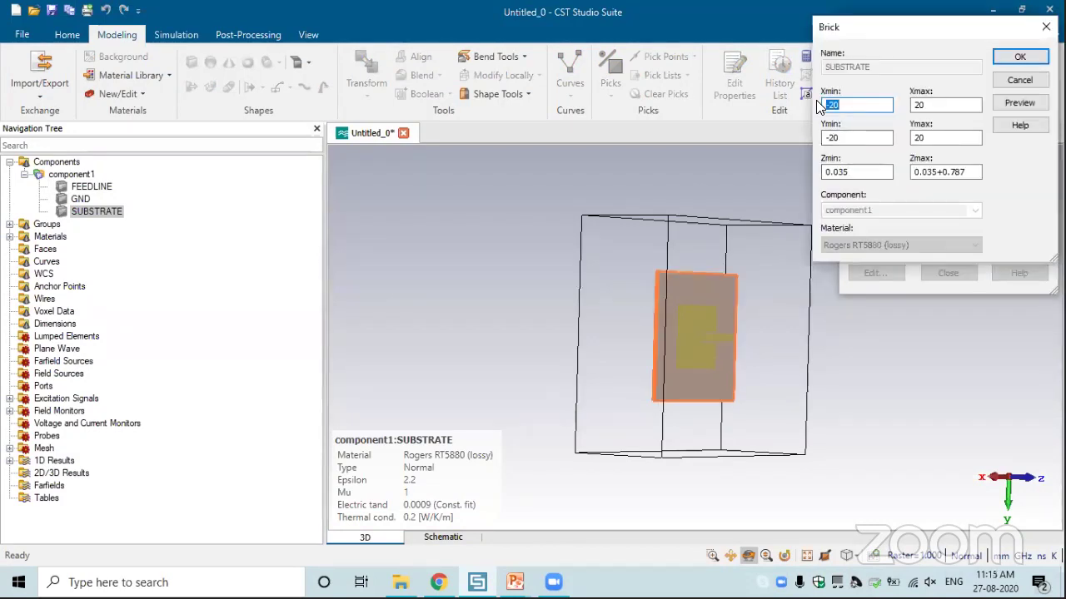
{"action": "type", "text": "-ls/2"}
{"action": "key", "text": "Tab"}
{"action": "type", "text": "ls/2"}
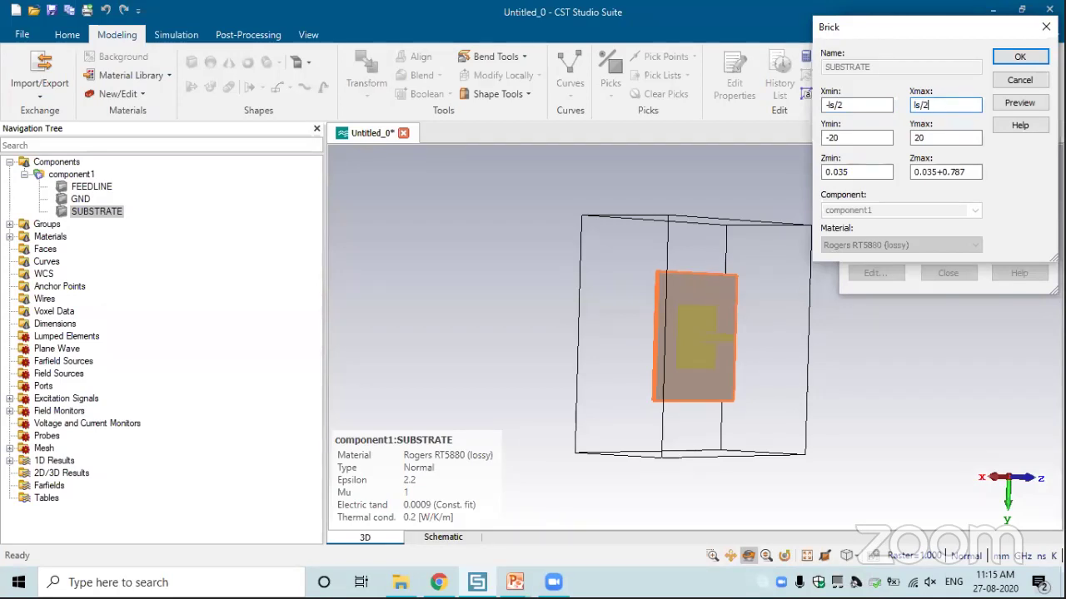
{"action": "key", "text": "Tab"}
{"action": "type", "text": "-ws/2"}
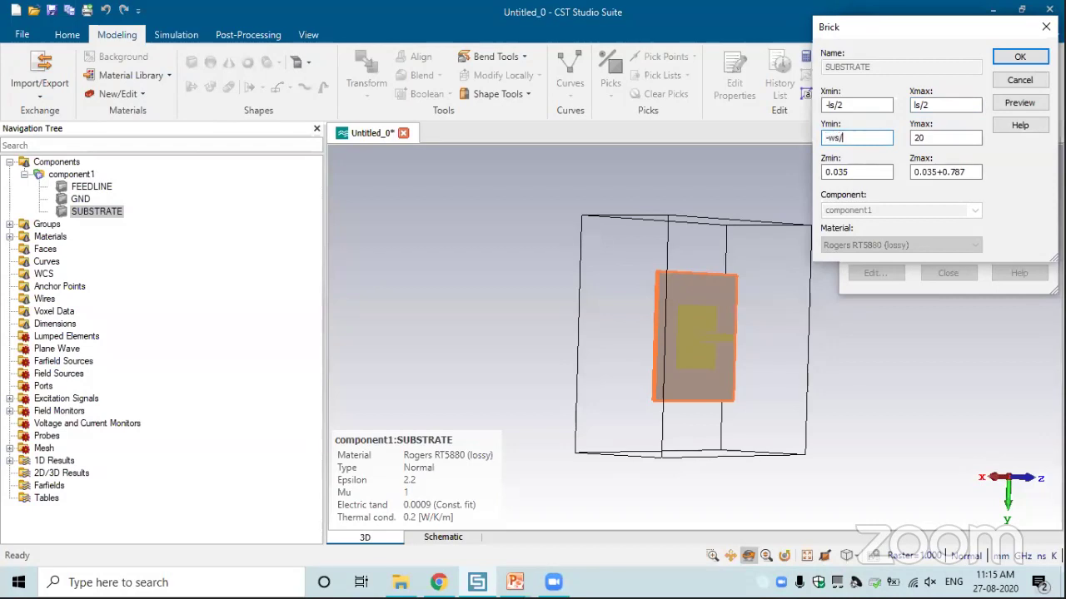
{"action": "key", "text": "Tab"}
{"action": "type", "text": "ws/2"}
- Set the SUBSTRATE brick's Z range from tg to tg+ts
{"action": "key", "text": "Tab"}
{"action": "type", "text": "tg"}
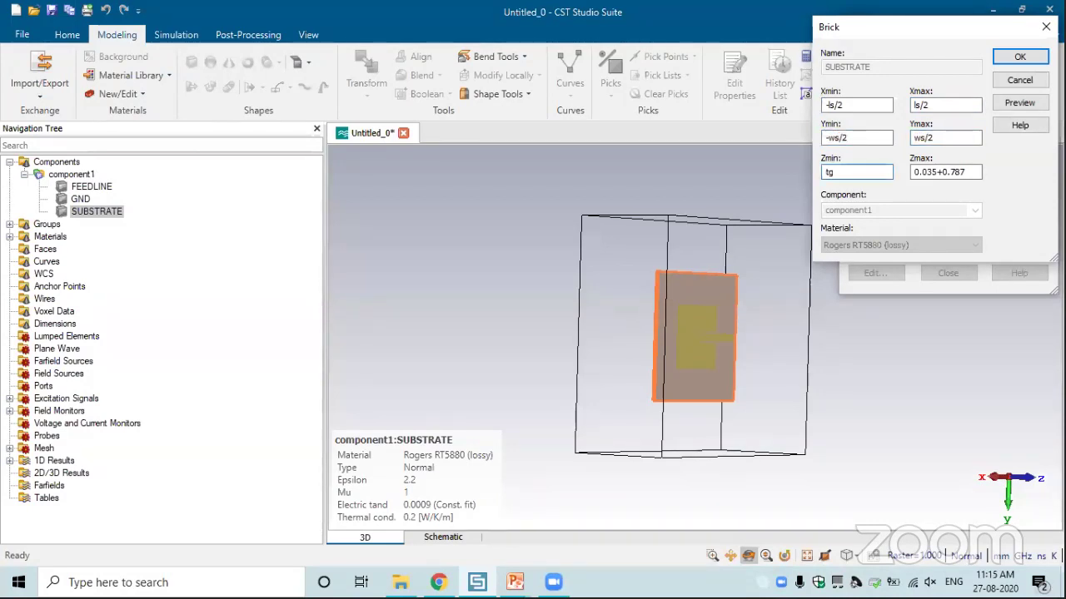
{"action": "key", "text": "Tab"}
{"action": "type", "text": "tg+ts"}
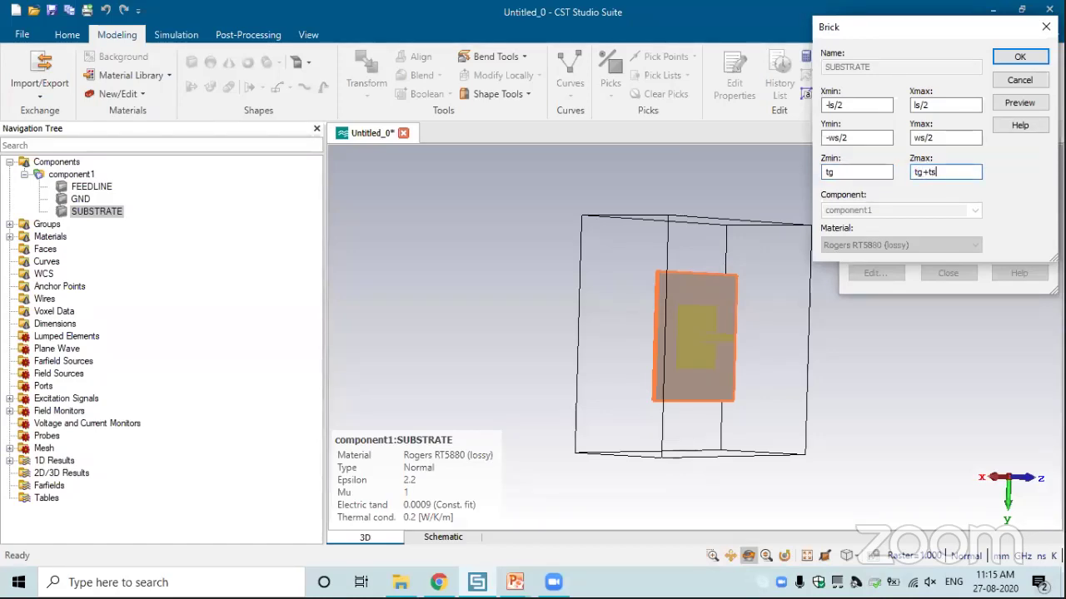
- Apply the SUBSTRATE brick changes, defining ls as lg, ws as wg and ts as 0.787, and close its history
{"action": "left_click", "coordinate": [1019, 58]}
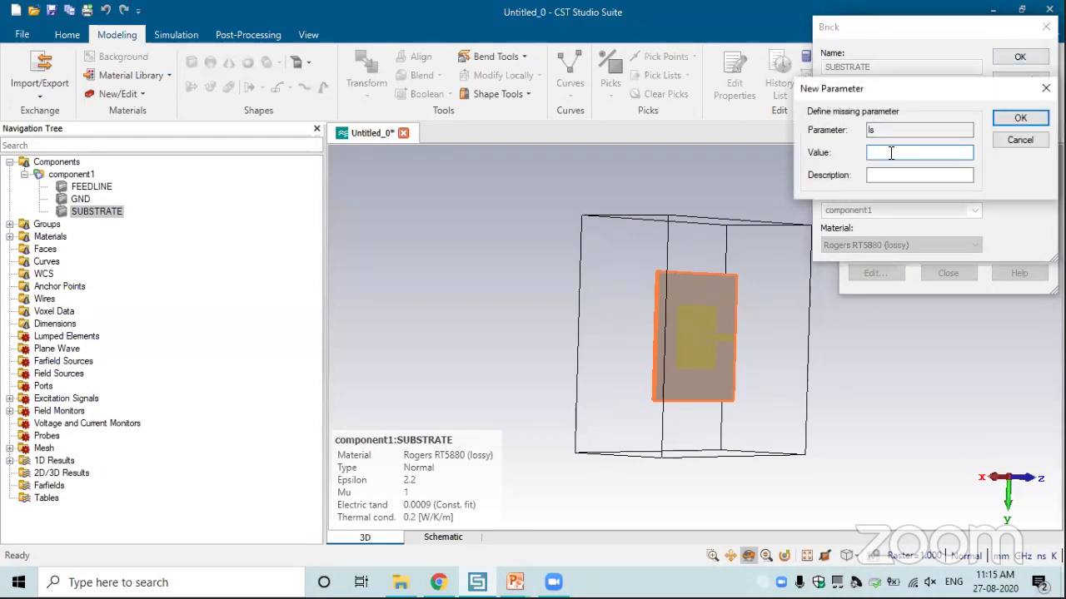
{"action": "type", "text": "lg"}
{"action": "left_click", "coordinate": [1004, 118]}
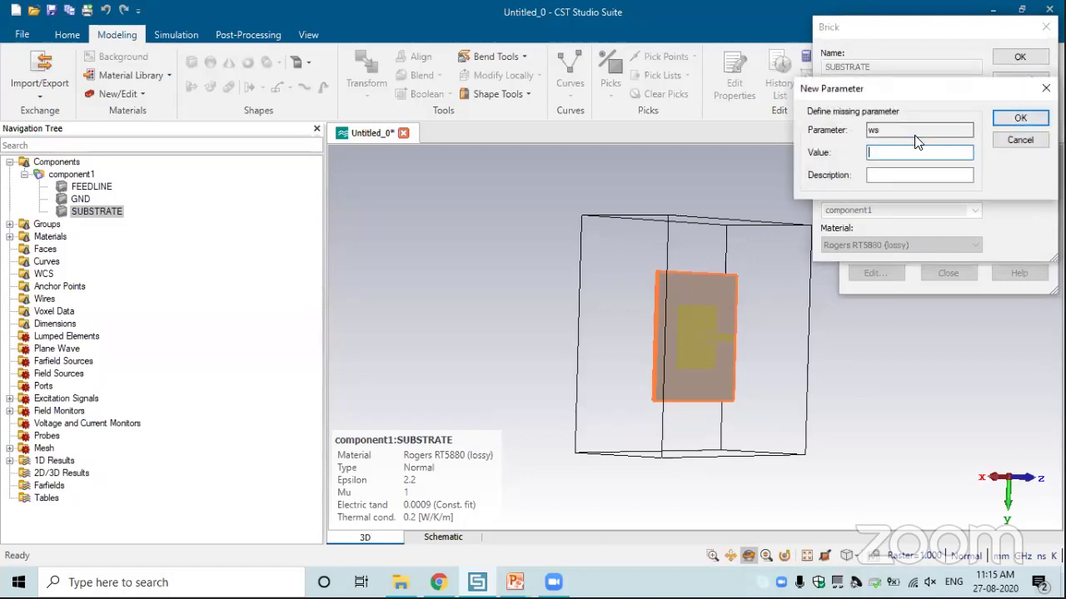
{"action": "type", "text": "wg"}
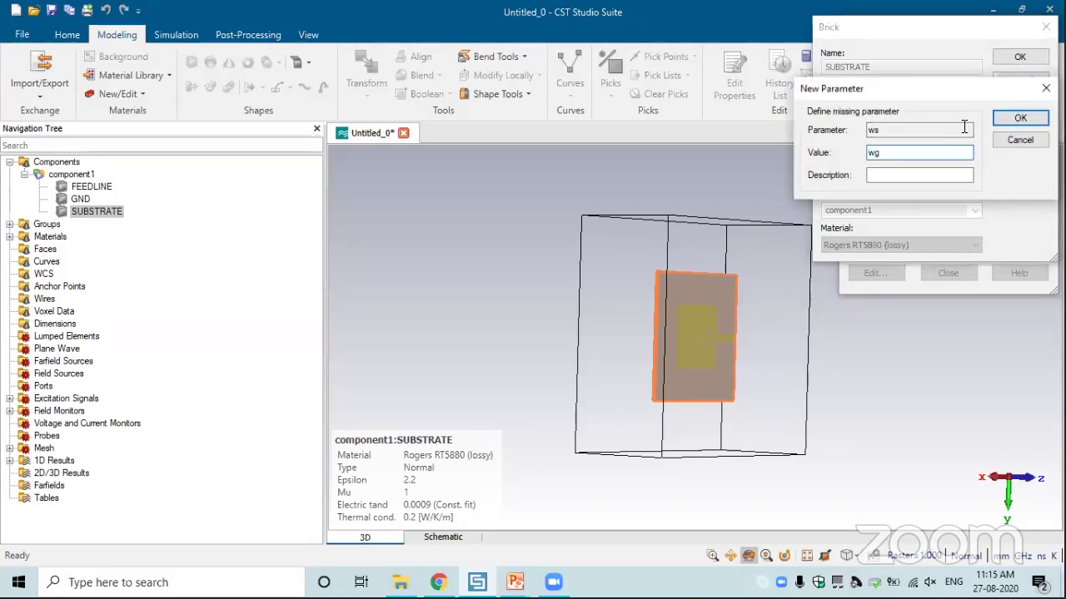
{"action": "left_click", "coordinate": [1002, 123]}
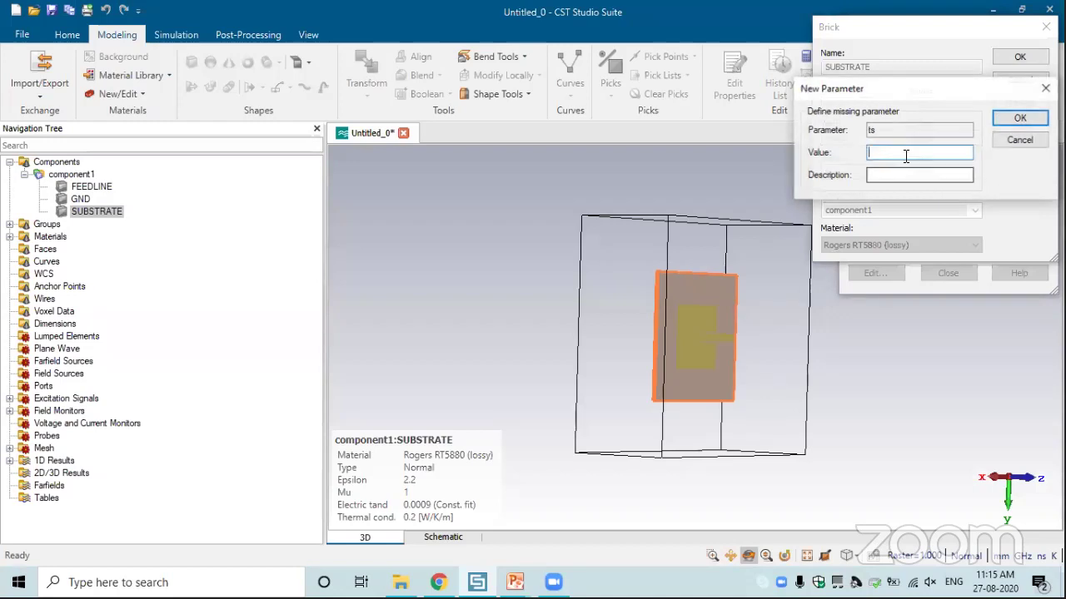
{"action": "type", "text": "0.787"}
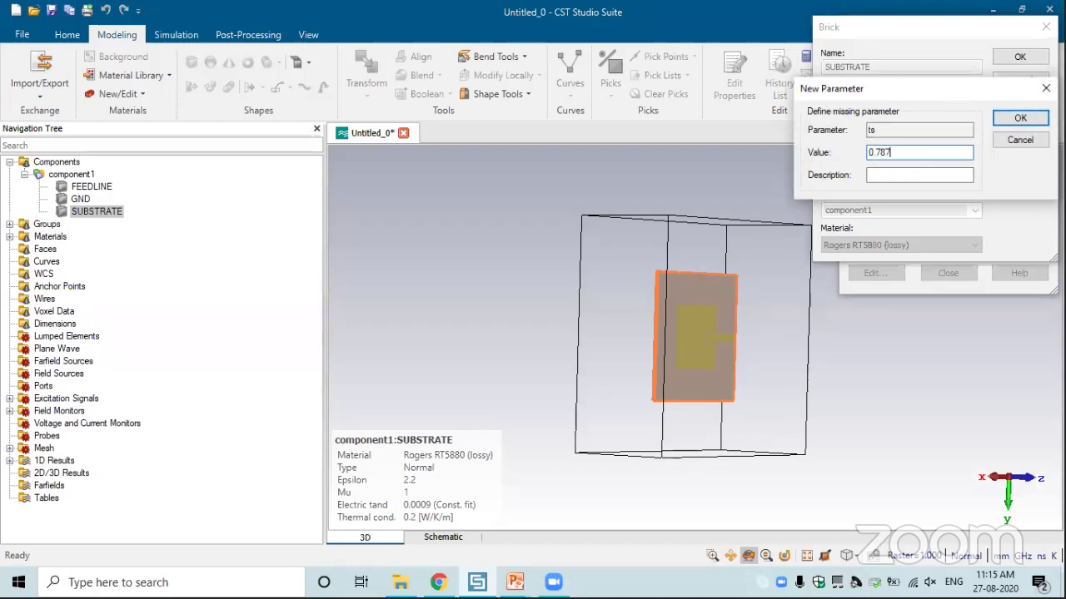
{"action": "left_click", "coordinate": [1004, 118]}
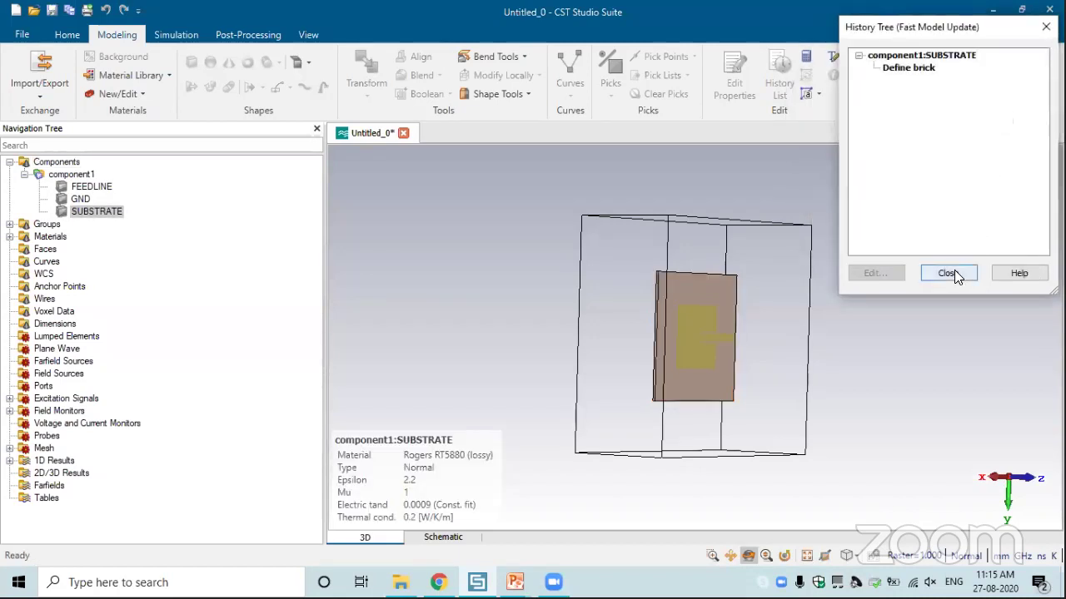
{"action": "left_click", "coordinate": [954, 273]}
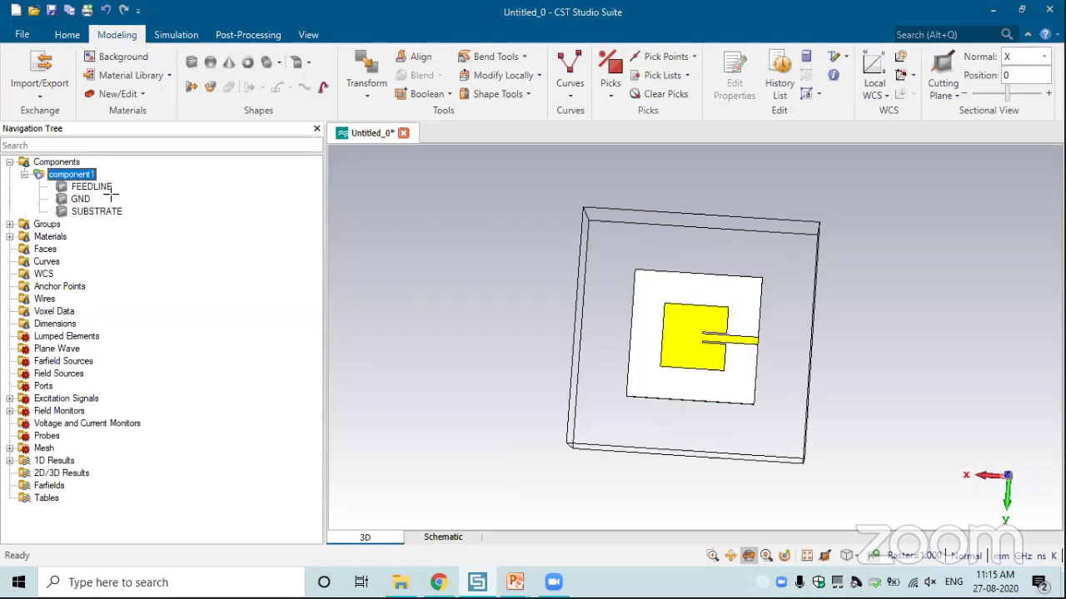
- Edit the PATCH brick inside FEEDLINE's history so X runs from -lp/2 to lp/2
{"action": "double_click", "coordinate": [650, 287]}
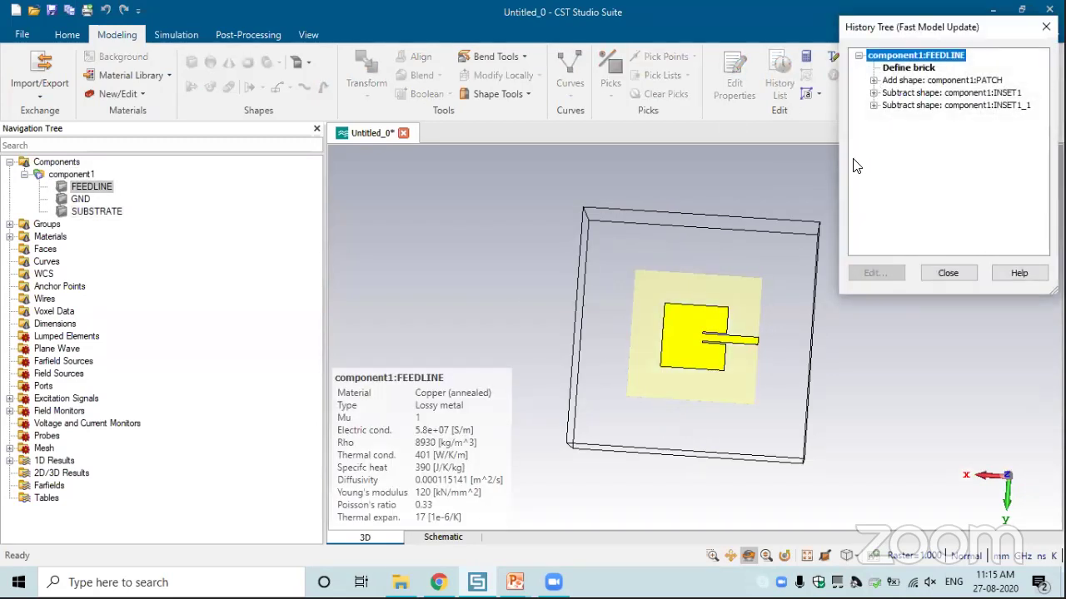
{"action": "key", "text": "Down"}
{"action": "key", "text": "Down"}
{"action": "key", "text": "Right"}
{"action": "key", "text": "Down"}
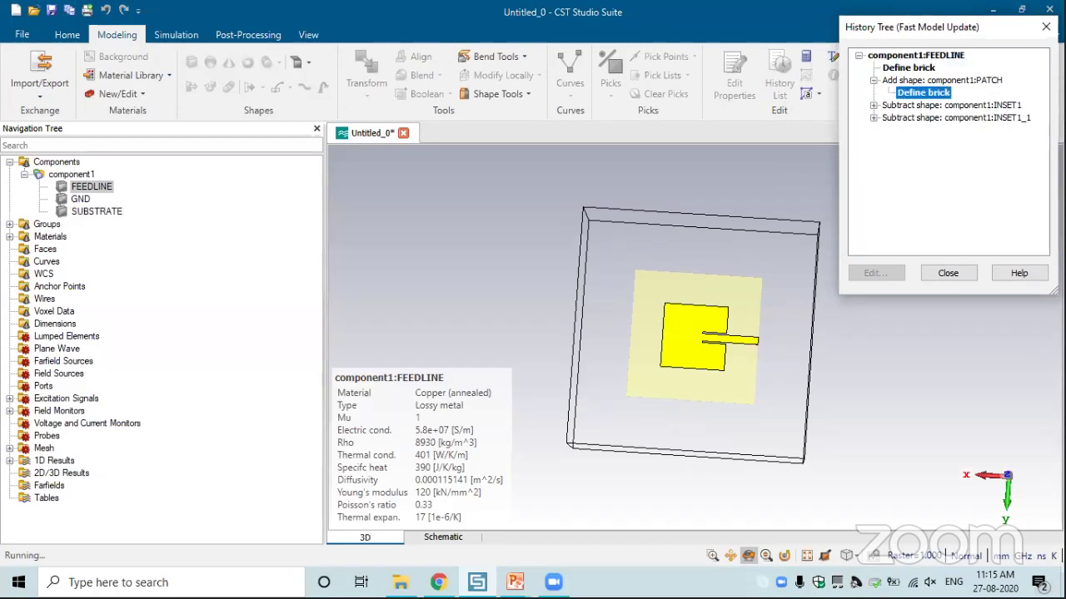
{"action": "key", "text": "Return"}
{"action": "type", "text": "-lp/2"}
{"action": "key", "text": "Tab"}
{"action": "type", "text": "lp/2"}
- Set the PATCH brick's Y range from -wp/2 to wp/2 and its Zmin to tg+ts
{"action": "key", "text": "Tab"}
{"action": "type", "text": "-wp/2"}
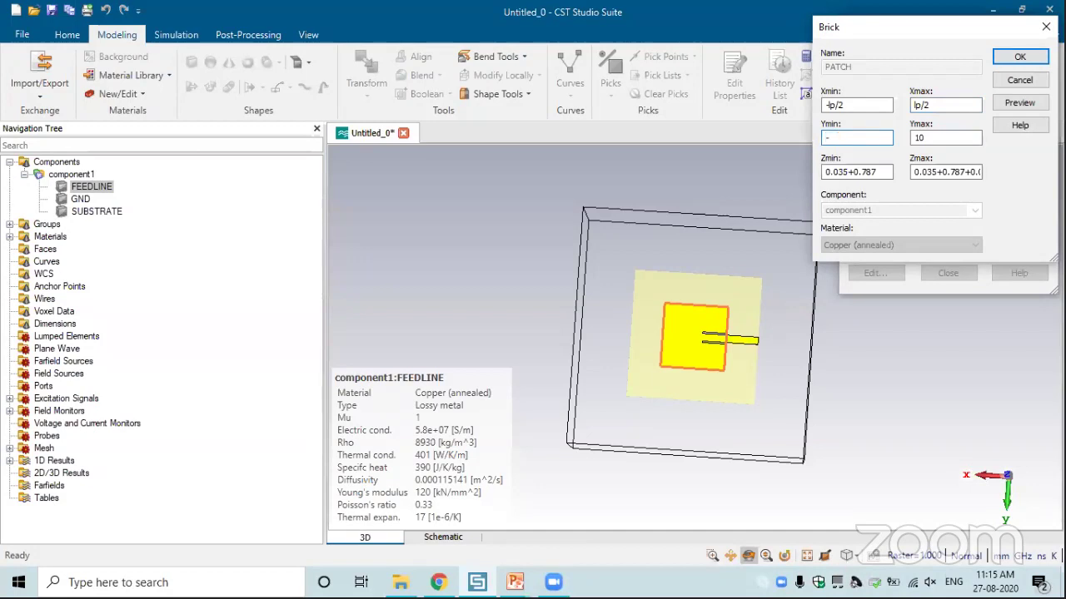
{"action": "key", "text": "Tab"}
{"action": "type", "text": "wp/2"}
{"action": "key", "text": "Tab"}
{"action": "type", "text": "tg+ts"}
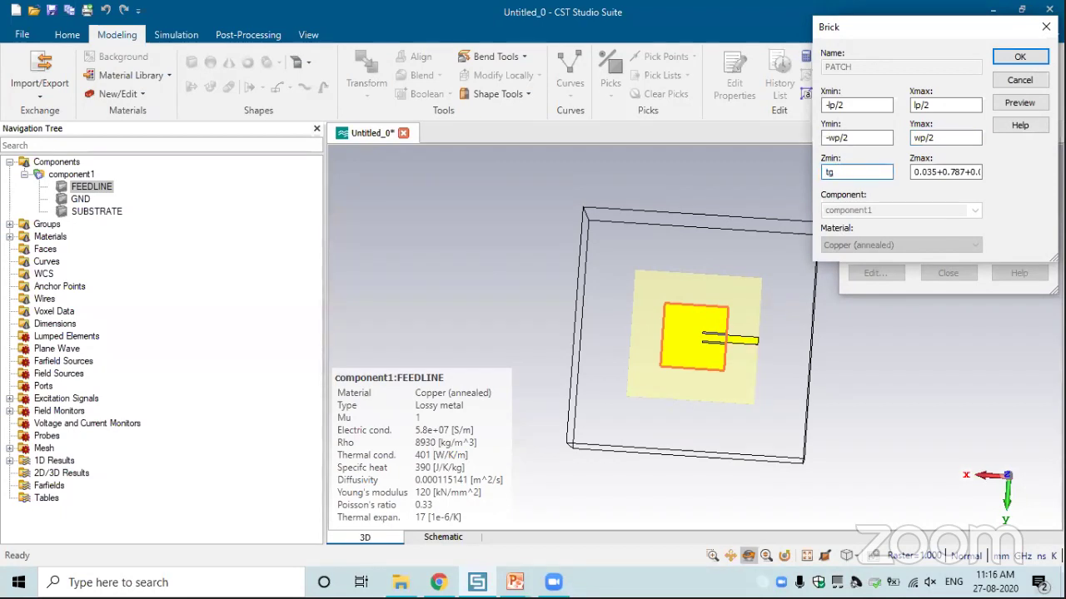
- Set the PATCH brick's Zmax to ts+2*tg
{"action": "key", "text": "Tab"}
{"action": "type", "text": "tg+t"}
{"action": "key", "text": "BackSpace"}
{"action": "key", "text": "BackSpace"}
{"action": "type", "text": "+ts+tg"}
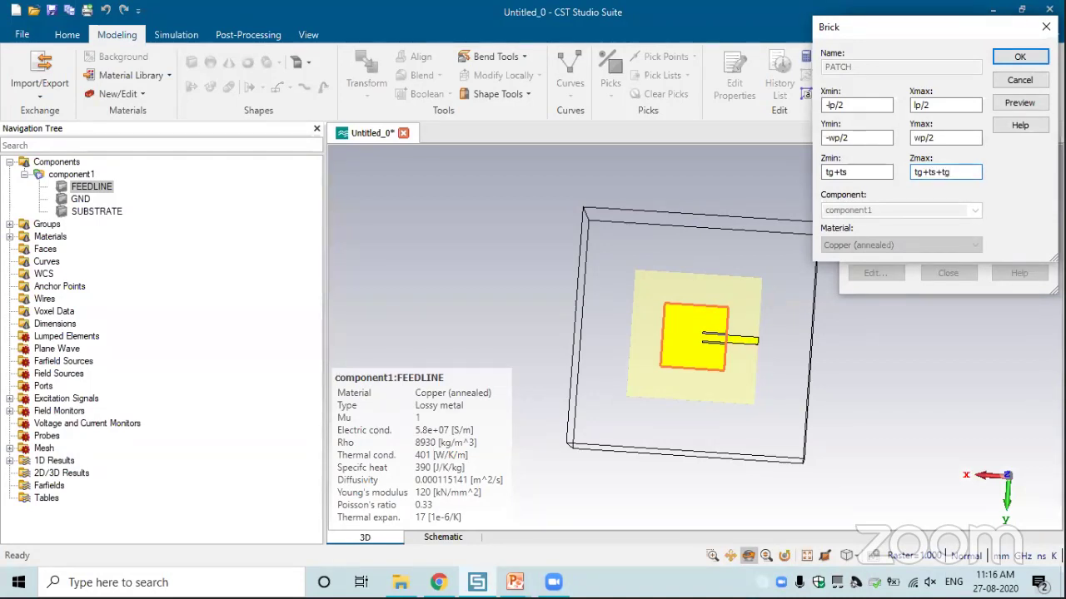
{"action": "key", "text": "BackSpace"}
{"action": "key", "text": "BackSpace"}
{"action": "key", "text": "BackSpace"}
{"action": "key", "text": "BackSpace"}
{"action": "key", "text": "BackSpace"}
{"action": "key", "text": "BackSpace"}
{"action": "key", "text": "BackSpace"}
{"action": "key", "text": "BackSpace"}
{"action": "type", "text": "ts+2*tg"}
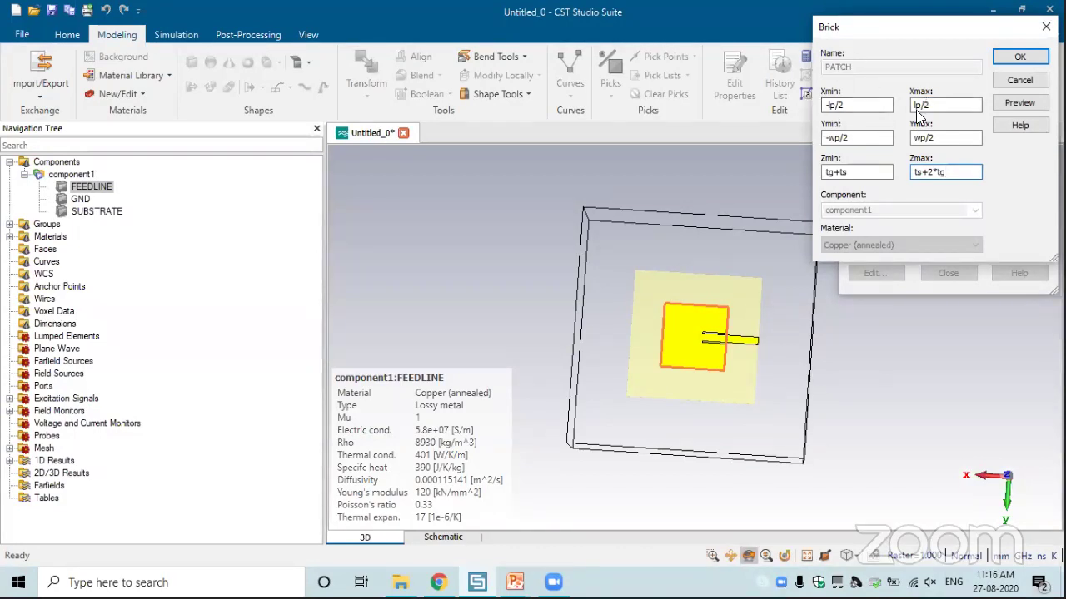
- Apply the PATCH brick changes, defining lp as lg/2 and wp as wg/2, and close FEEDLINE's history
{"action": "left_click", "coordinate": [1004, 59]}
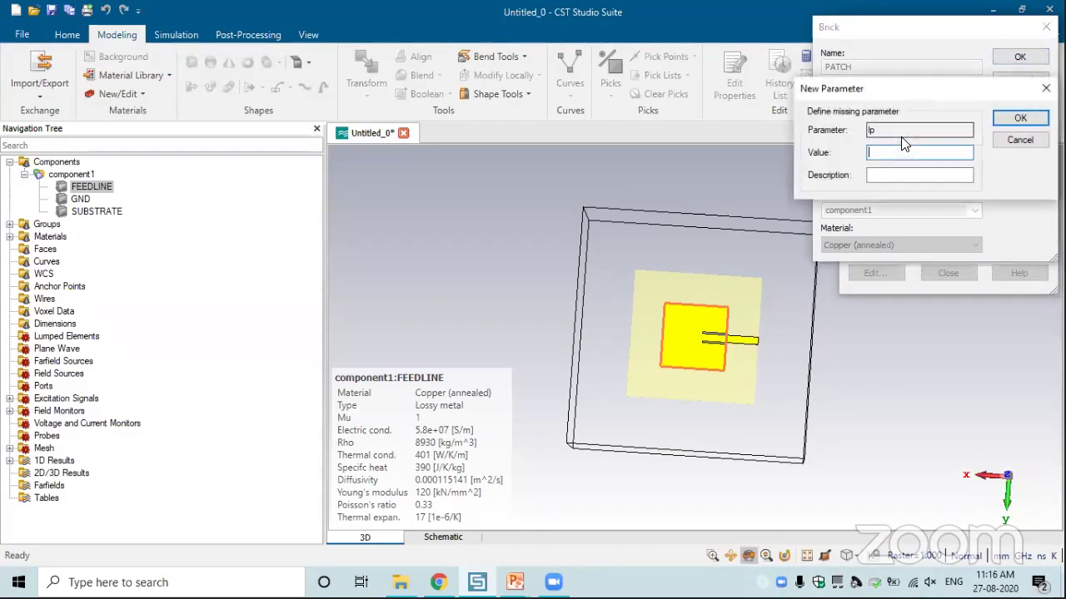
{"action": "type", "text": "lg/2"}
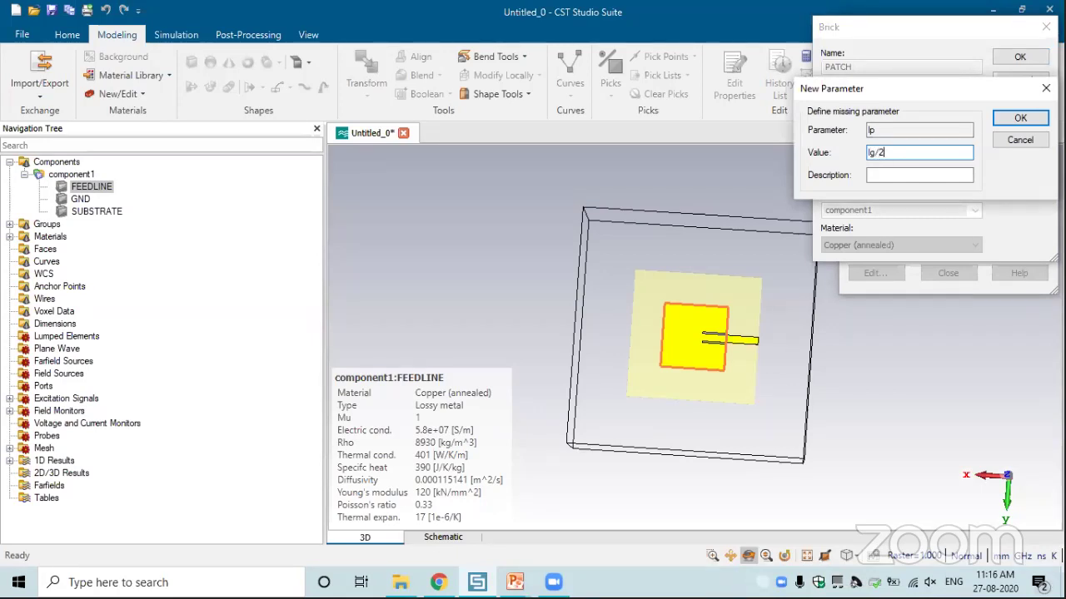
{"action": "left_click", "coordinate": [996, 122]}
{"action": "type", "text": "wg/2"}
{"action": "left_click", "coordinate": [1002, 118]}
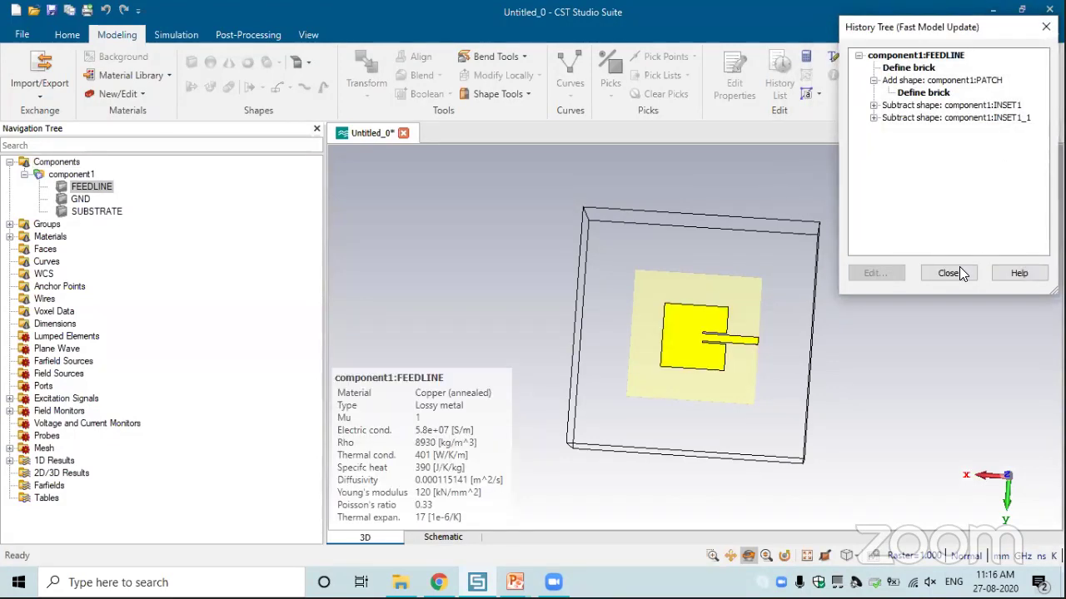
{"action": "left_click", "coordinate": [959, 268]}
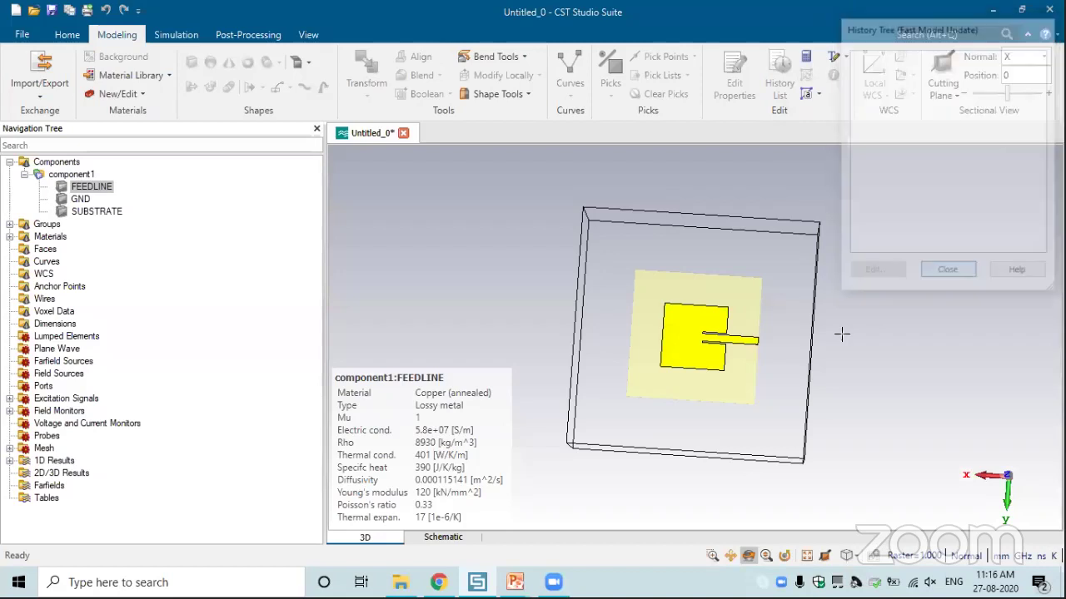
- Show the parameter list and edit the FEEDLINE brick in its history so X runs from -lg/2 to -lg/2+lf
{"action": "right_click", "coordinate": [506, 118]}
{"action": "left_click", "coordinate": [550, 162]}
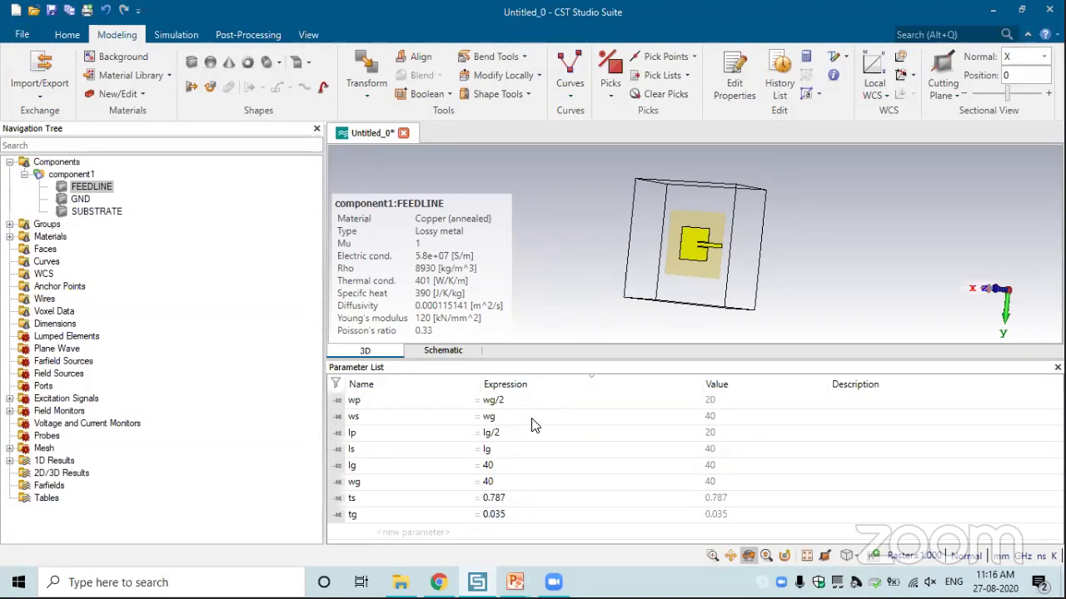
{"action": "left_click", "coordinate": [104, 187]}
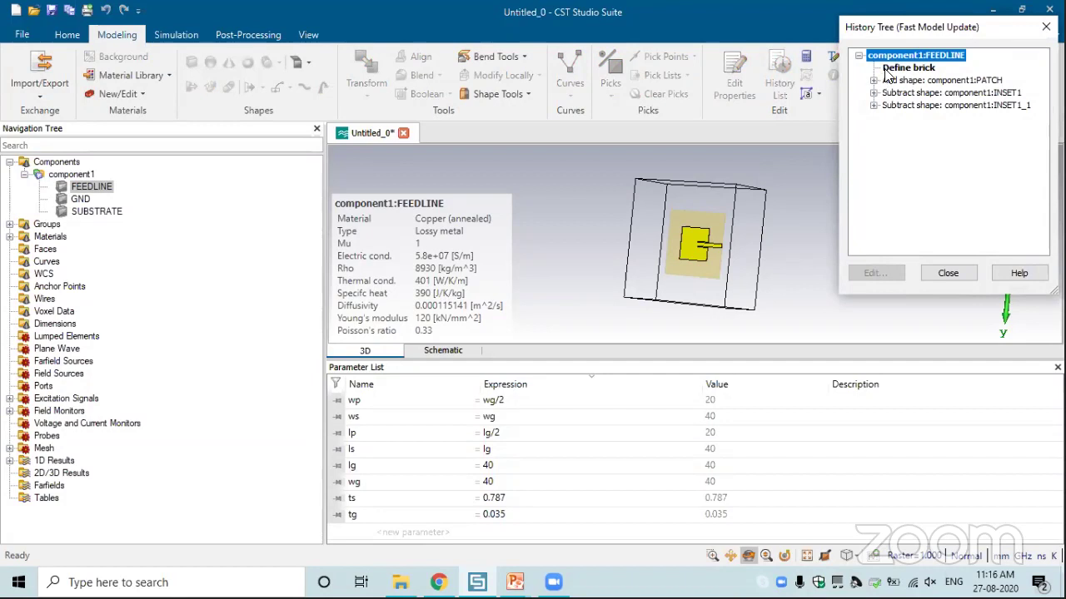
{"action": "double_click", "coordinate": [889, 70]}
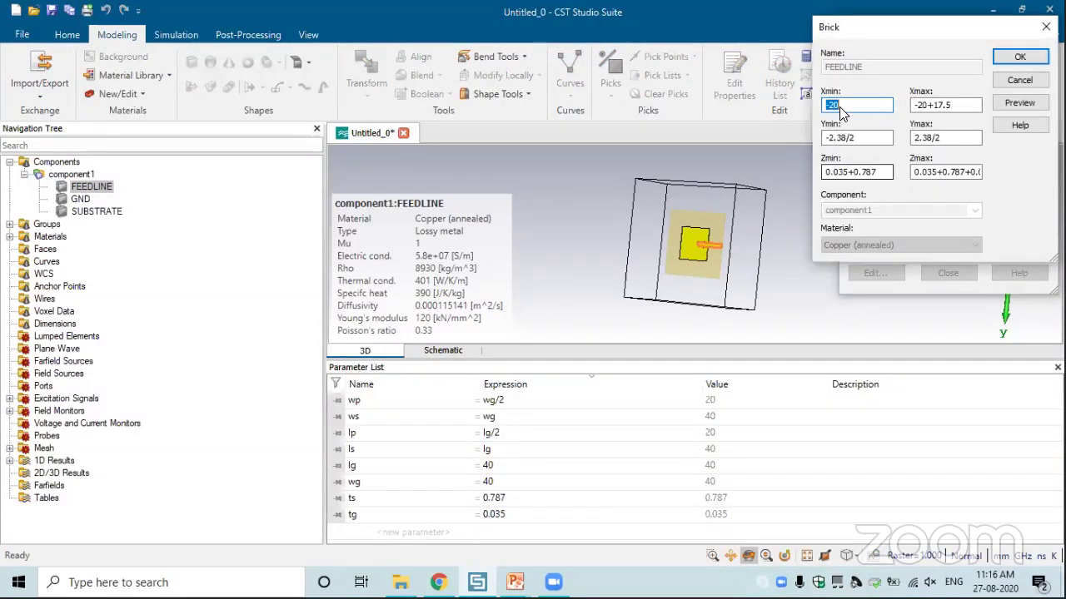
{"action": "type", "text": "-lg/2"}
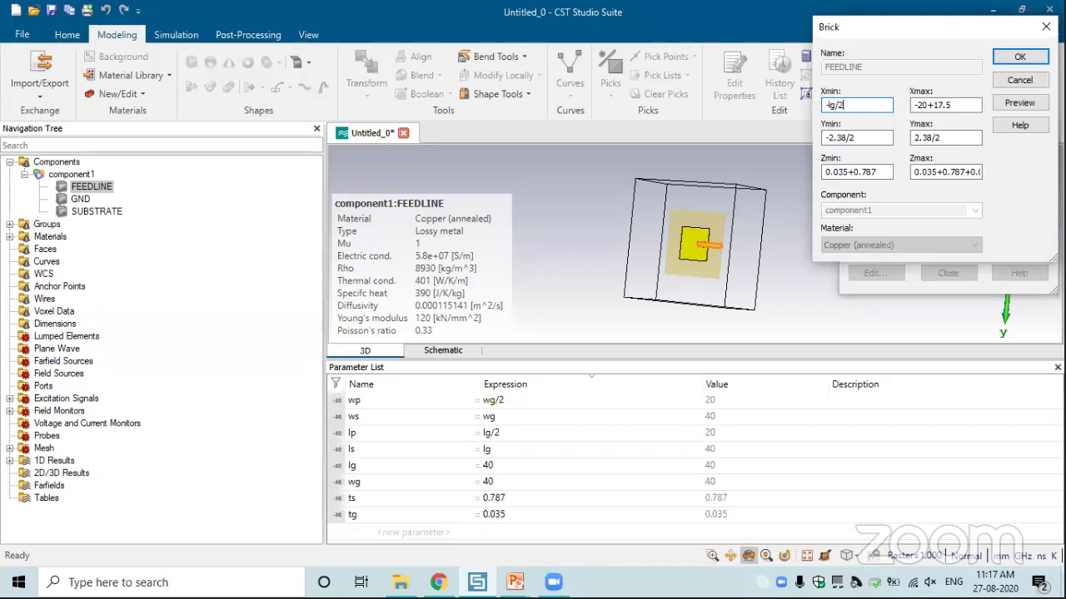
{"action": "key", "text": "Tab"}
{"action": "type", "text": "-l"}
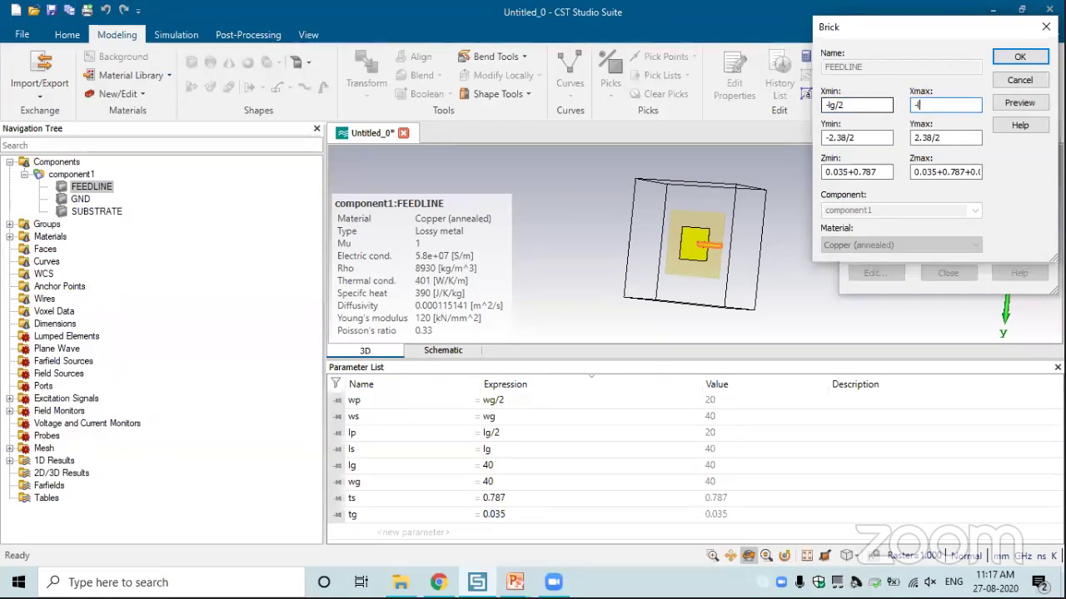
{"action": "type", "text": "g/2+lf"}
- Set the FEEDLINE brick's Y range from -wf/2 to wf/2 and its Z range from tg+ts to tg+ts+tg
{"action": "key", "text": "Tab"}
{"action": "type", "text": "-wf/2"}
{"action": "key", "text": "Tab"}
{"action": "type", "text": "wf/2"}
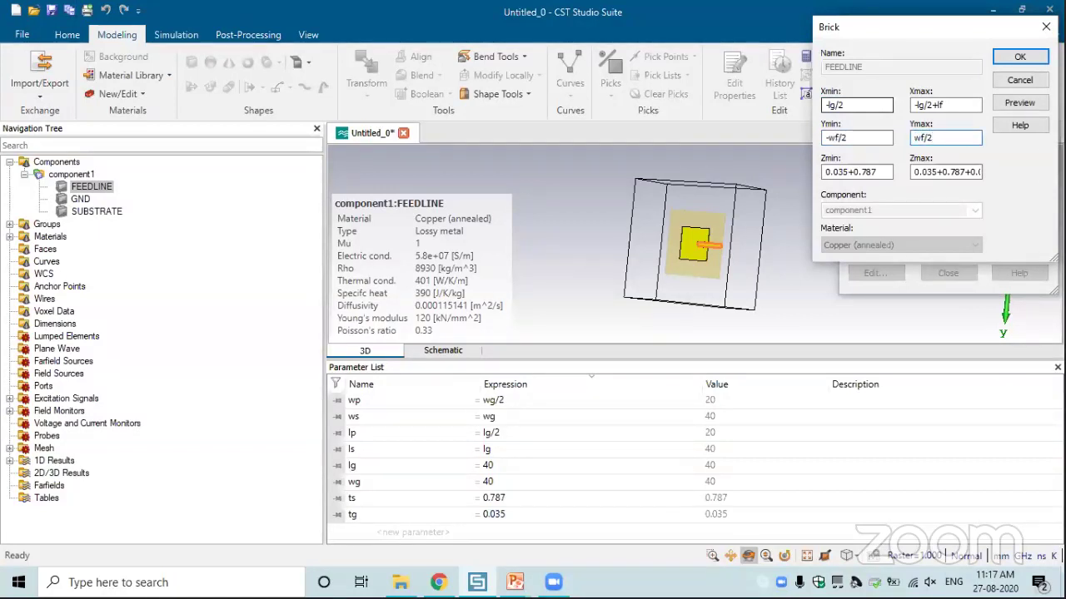
{"action": "key", "text": "Tab"}
{"action": "type", "text": "tg+ts"}
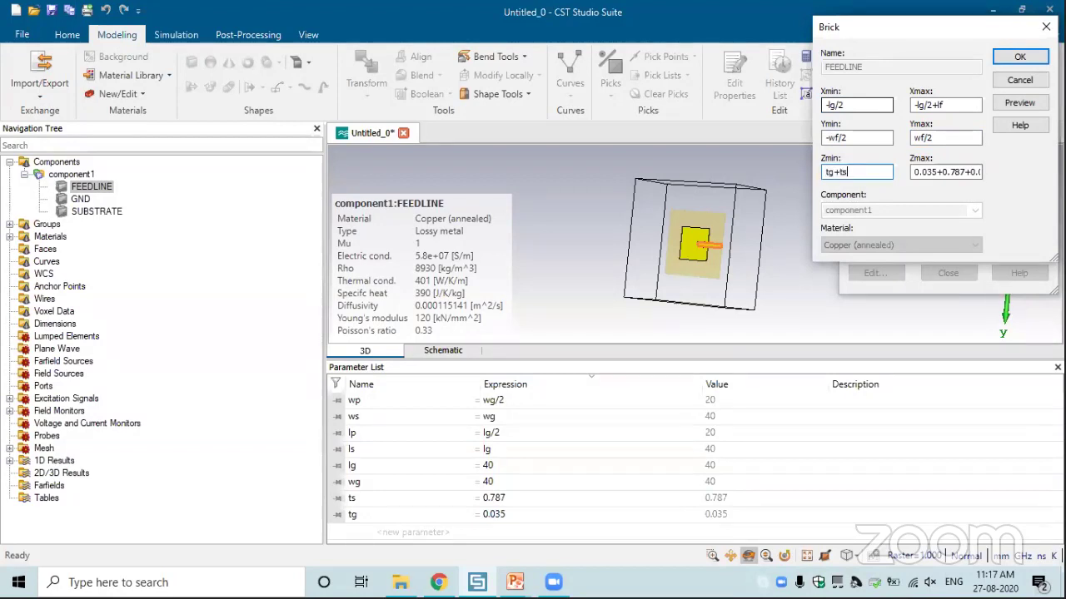
{"action": "key", "text": "Tab"}
{"action": "type", "text": "tg"}
{"action": "type", "text": "+y"}
{"action": "type", "text": "+"}
{"action": "type", "text": "tg"}
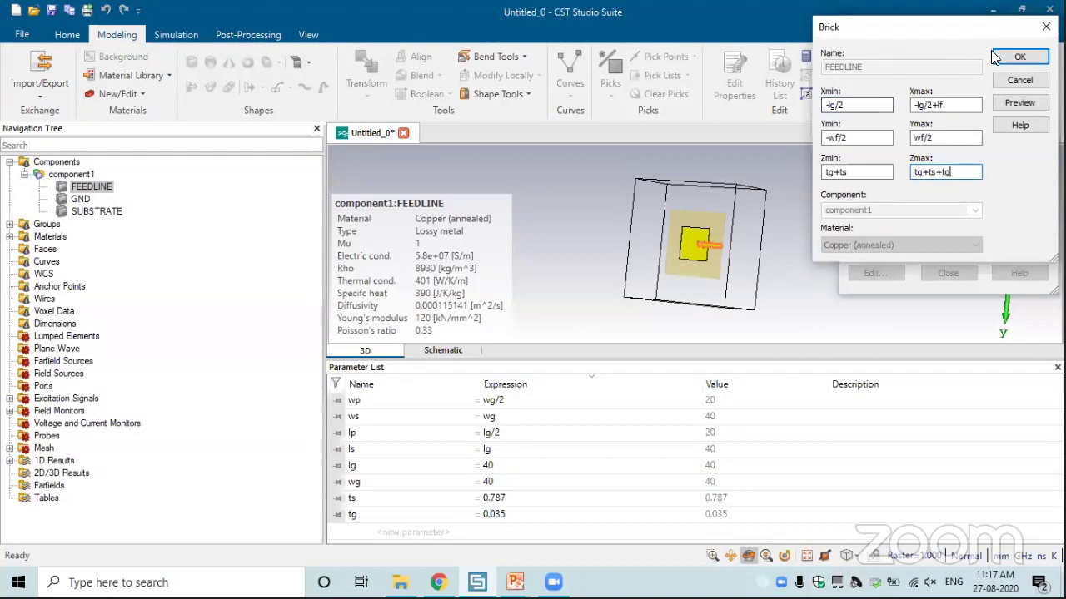
- Apply the FEEDLINE brick changes, defining lf as 17.5 and wf as 2.38, and close FEEDLINE's history
{"action": "left_click", "coordinate": [1017, 57]}
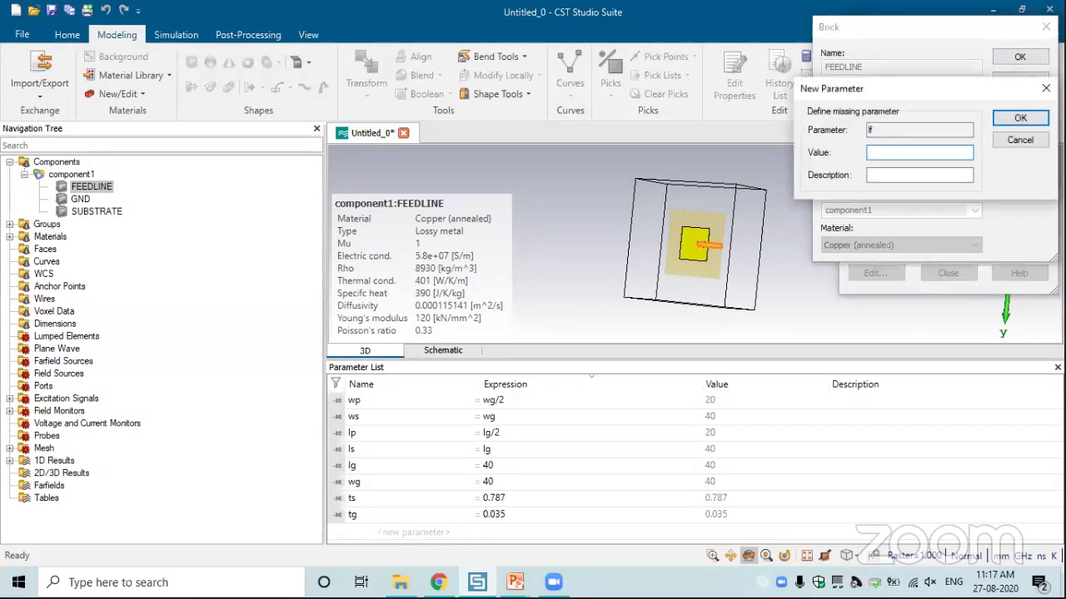
{"action": "type", "text": "17.5"}
{"action": "key", "text": "Return"}
{"action": "type", "text": "2.38"}
{"action": "key", "text": "Return"}
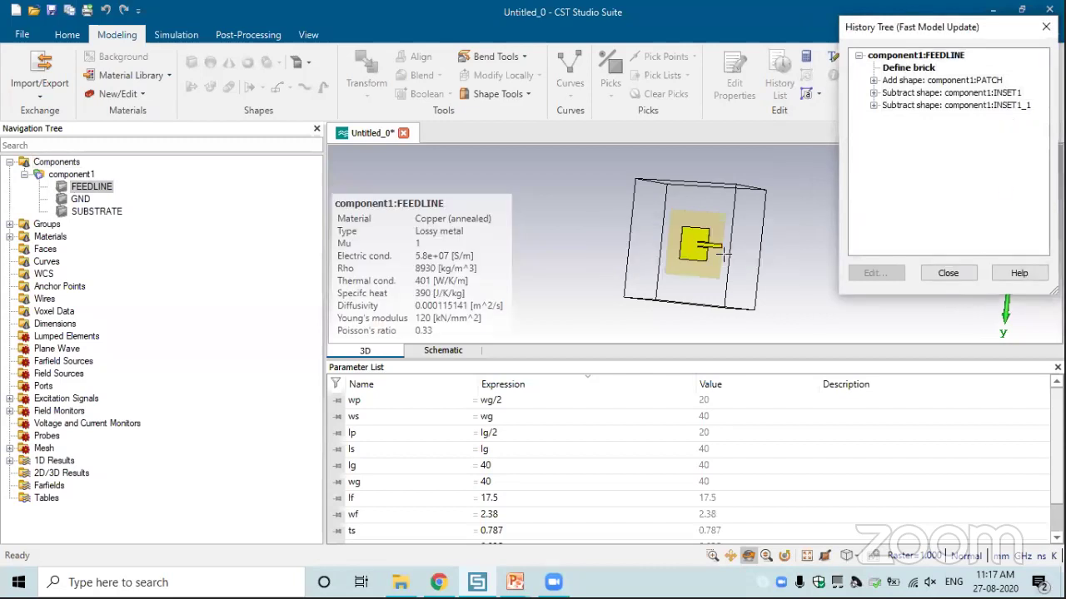
{"action": "left_click", "coordinate": [948, 273]}
- Enlarge the 3D view and examine the patch, its inset gaps and the feed line's end at the substrate edge
{"action": "scroll", "coordinate": [685, 239], "scroll_direction": "up", "scroll_amount": 5}
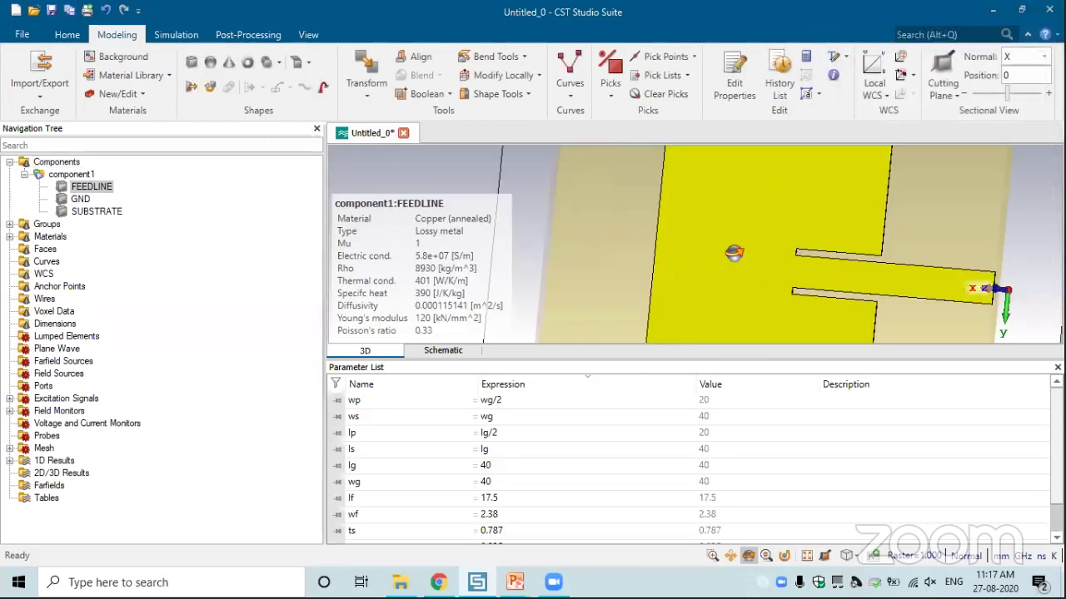
{"action": "scroll", "coordinate": [724, 285], "scroll_direction": "down", "scroll_amount": 5}
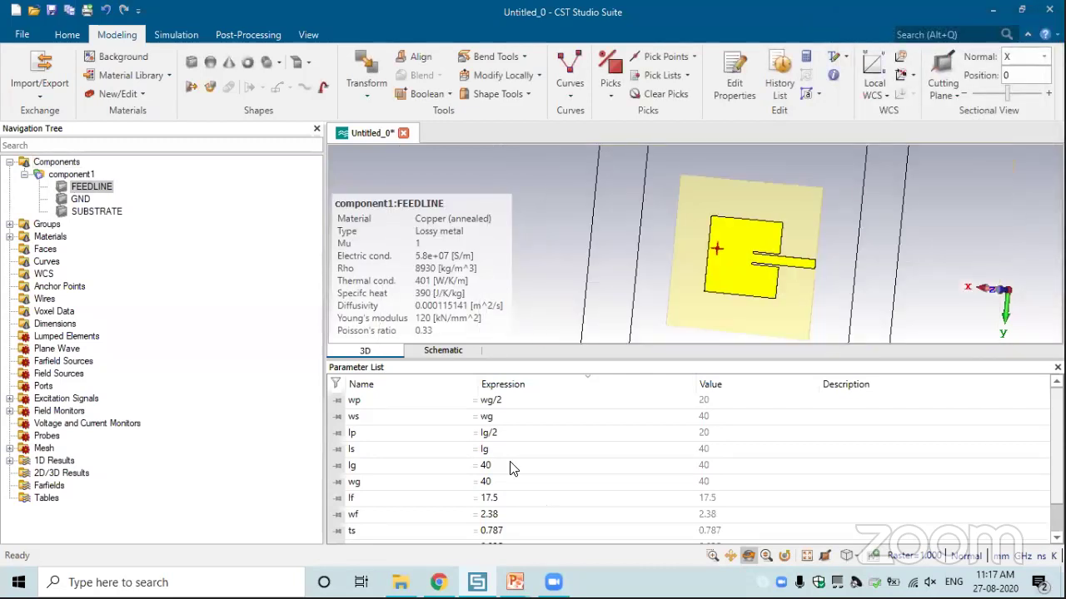
{"action": "left_click", "coordinate": [806, 265]}
{"action": "left_click_drag", "start_coordinate": [711, 242], "coordinate": [811, 250]}
{"action": "scroll", "coordinate": [800, 261], "scroll_direction": "up", "scroll_amount": 4}
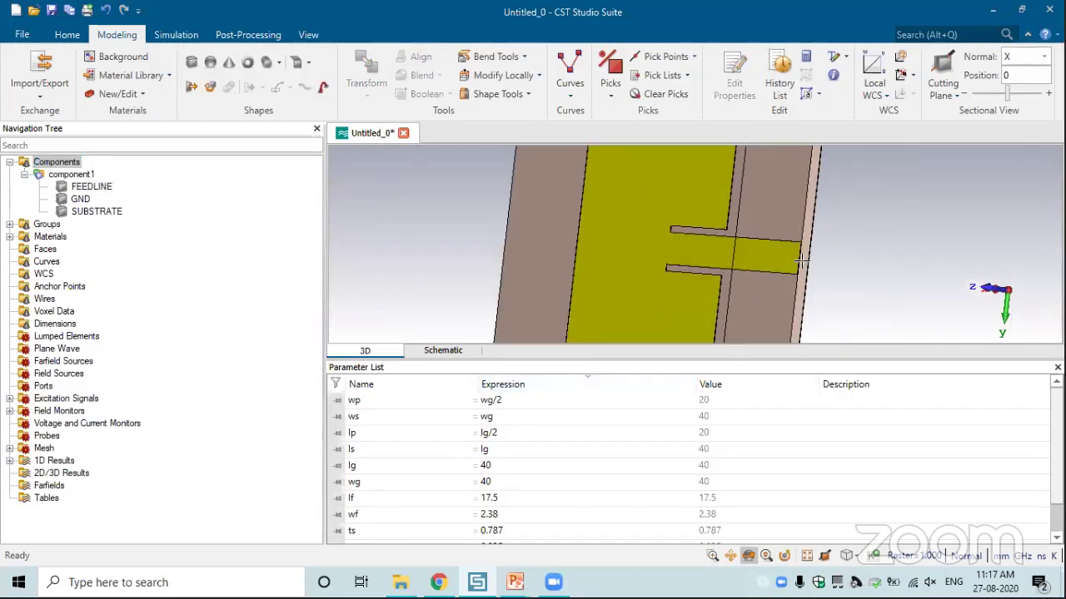
{"action": "left_click_drag", "start_coordinate": [721, 359], "coordinate": [721, 476]}
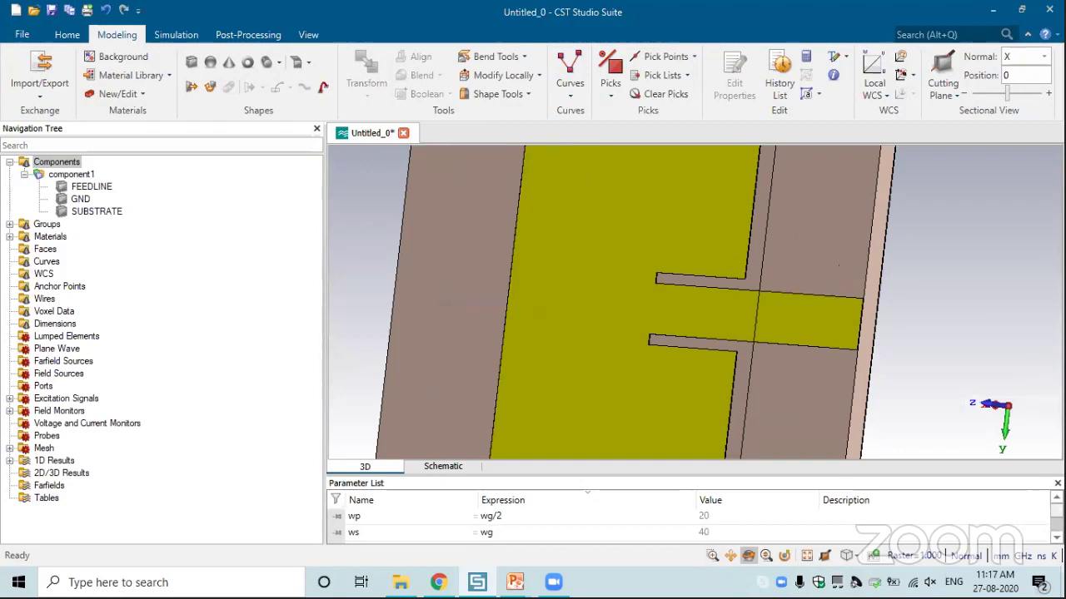
{"action": "left_click_drag", "start_coordinate": [325, 324], "coordinate": [99, 299]}
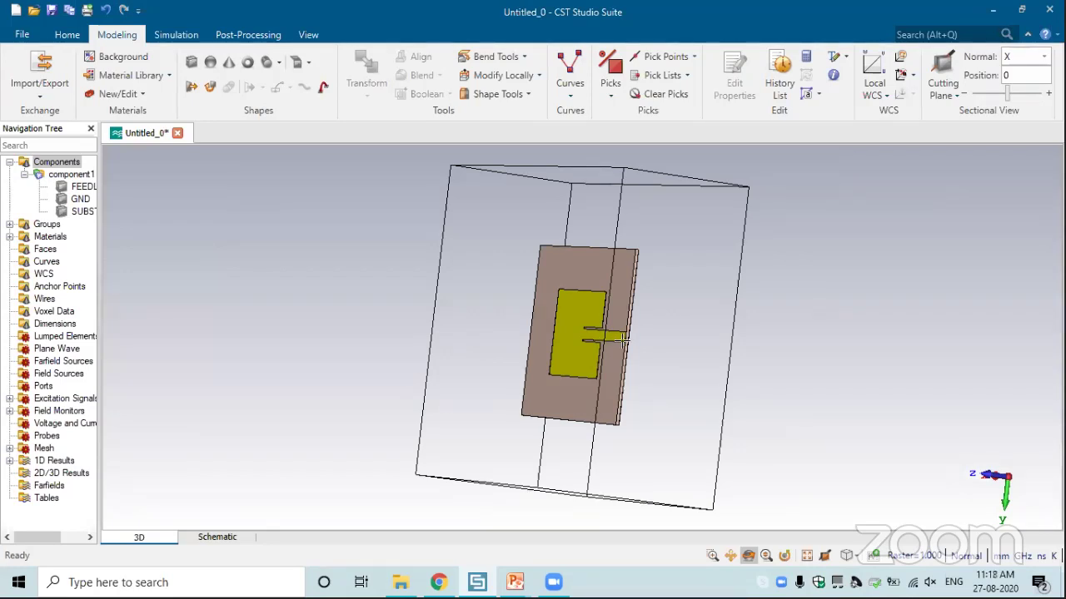
{"action": "scroll", "coordinate": [617, 337], "scroll_direction": "up", "scroll_amount": 5}
{"action": "scroll", "coordinate": [620, 331], "scroll_direction": "up", "scroll_amount": 4}
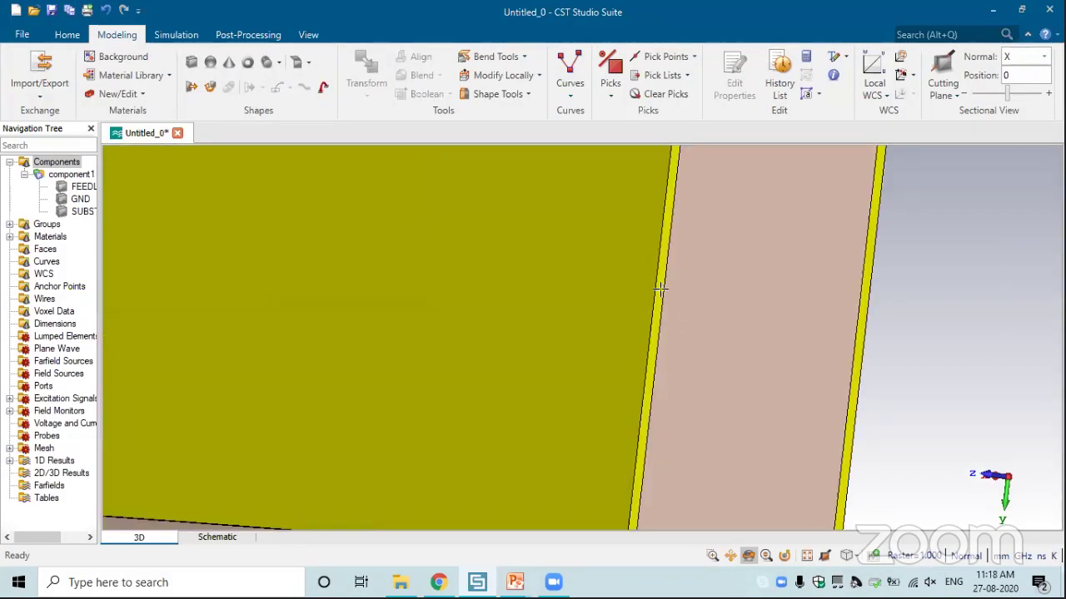
{"action": "scroll", "coordinate": [660, 287], "scroll_direction": "down", "scroll_amount": 2}
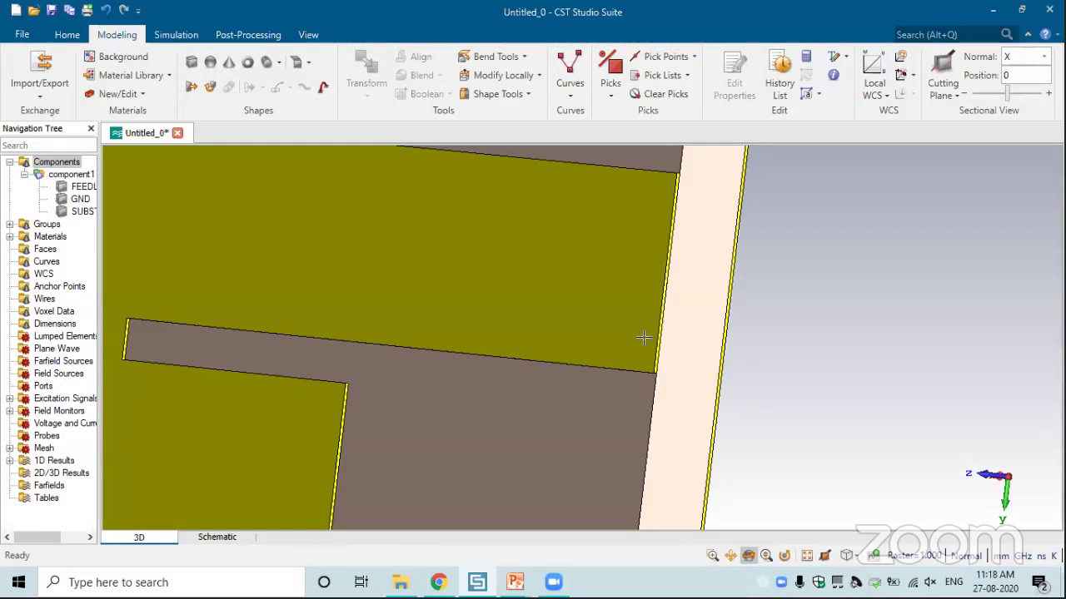
- Pick the feed line's end face at the substrate edge and create waveguide port 1 from that pick
{"action": "scroll", "coordinate": [635, 171], "scroll_direction": "up", "scroll_amount": 5}
{"action": "left_click", "coordinate": [610, 94]}
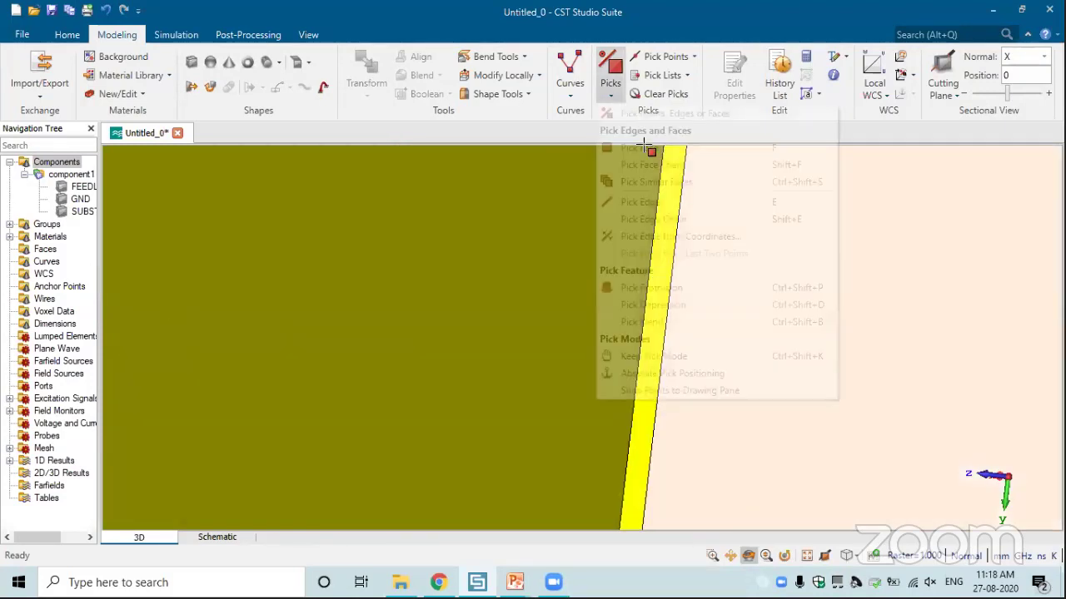
{"action": "left_click", "coordinate": [646, 148]}
{"action": "left_click", "coordinate": [652, 331]}
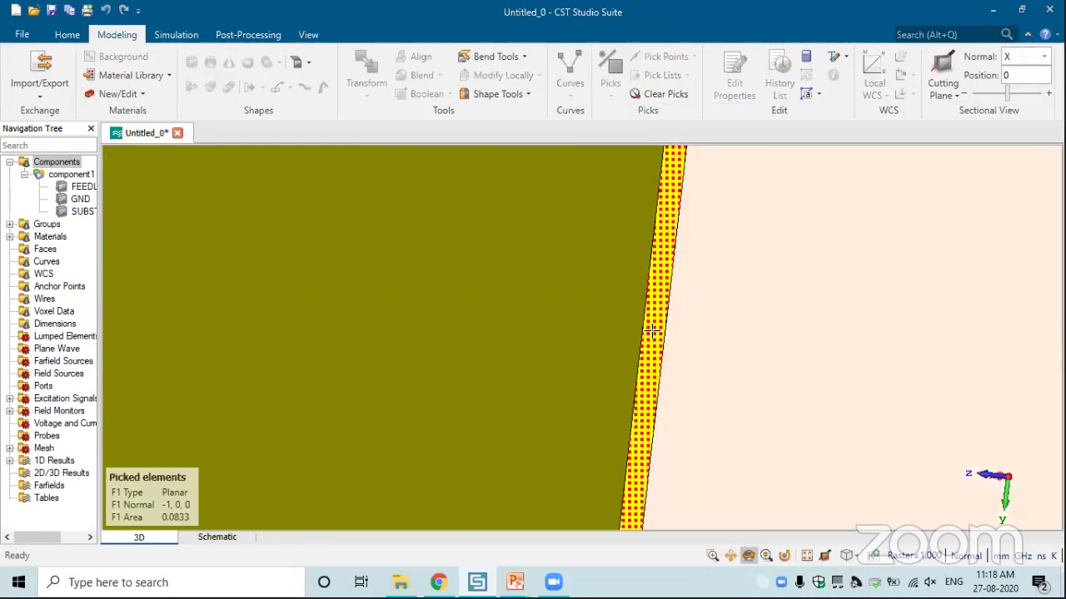
{"action": "scroll", "coordinate": [721, 319], "scroll_direction": "down", "scroll_amount": 3}
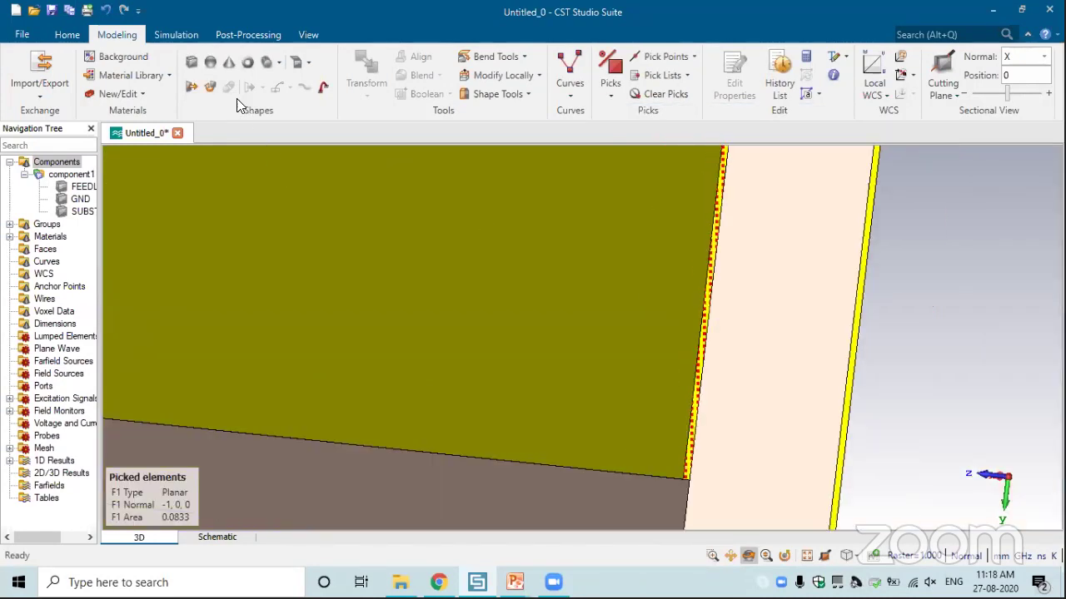
{"action": "left_click", "coordinate": [177, 35]}
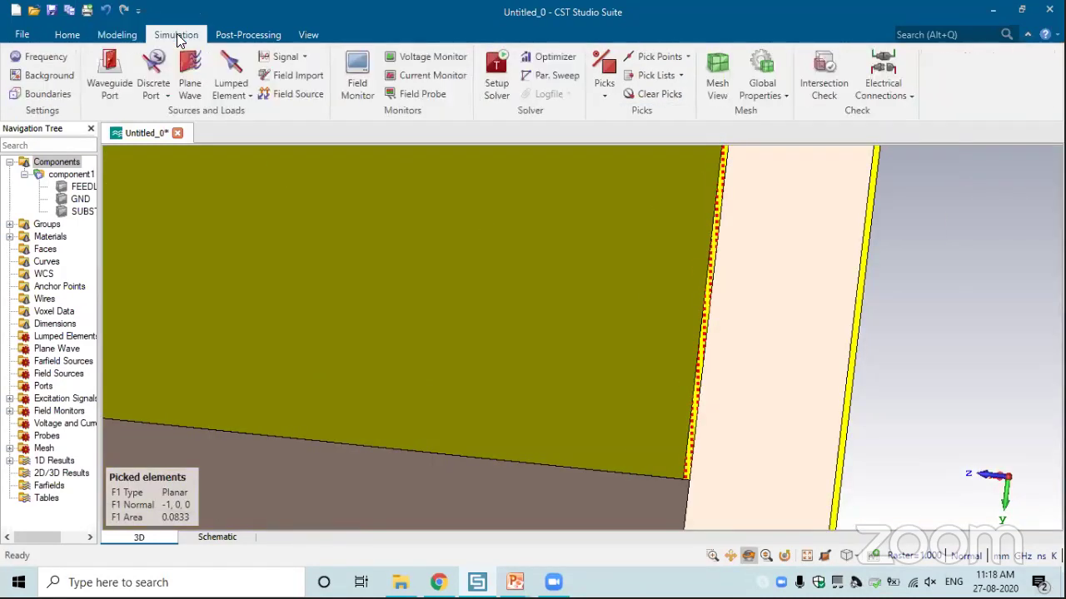
{"action": "left_click", "coordinate": [108, 85]}
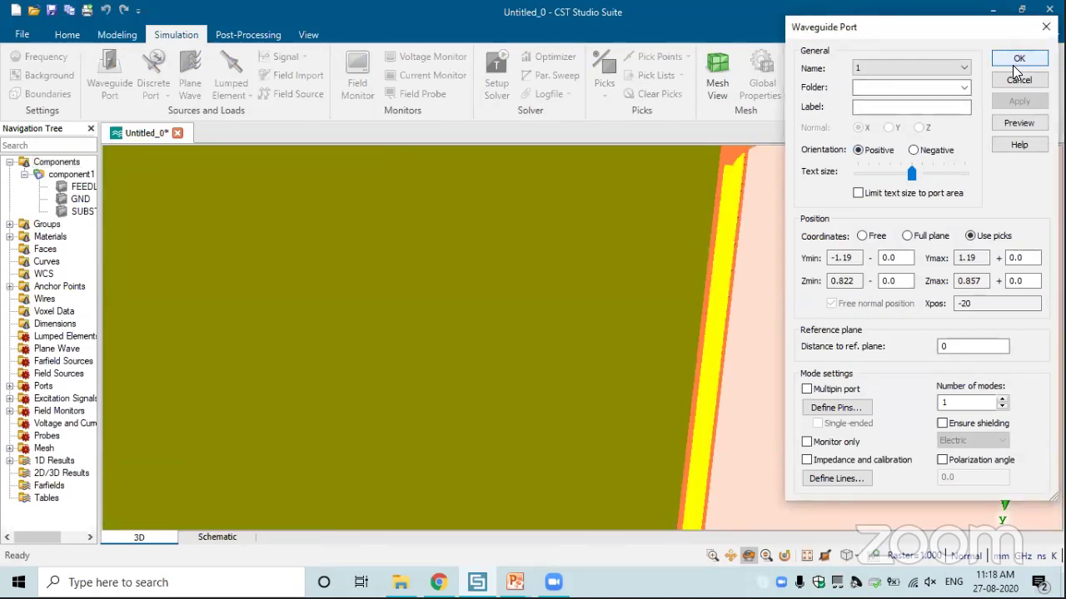
{"action": "left_click", "coordinate": [1014, 60]}
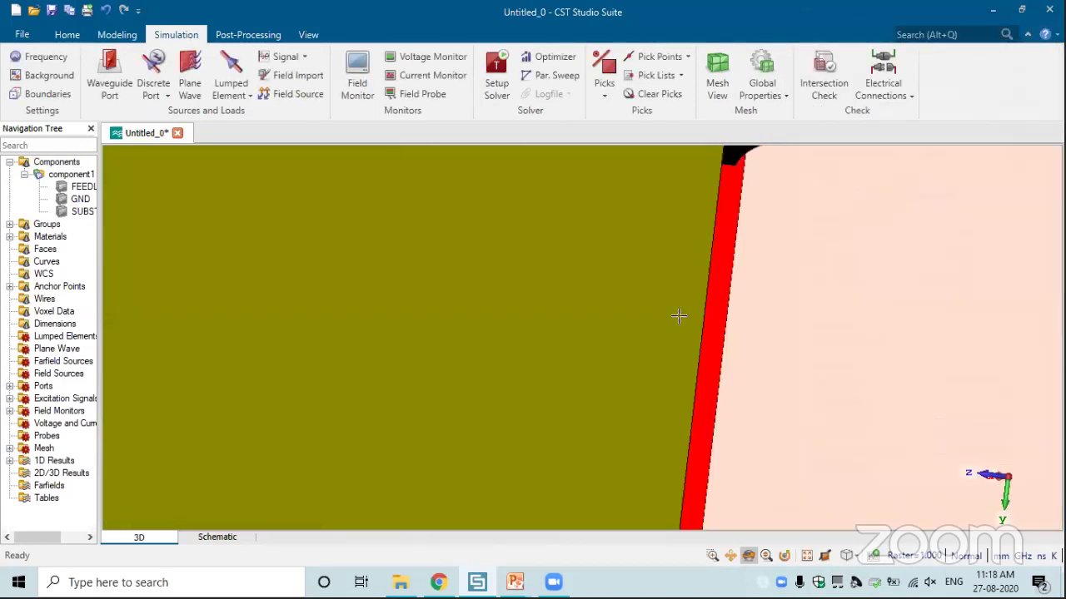
- Examine the waveguide port on the feed line's end and select port1 in the widened navigation tree
{"action": "key", "text": "space"}
{"action": "scroll", "coordinate": [616, 338], "scroll_direction": "up", "scroll_amount": 5}
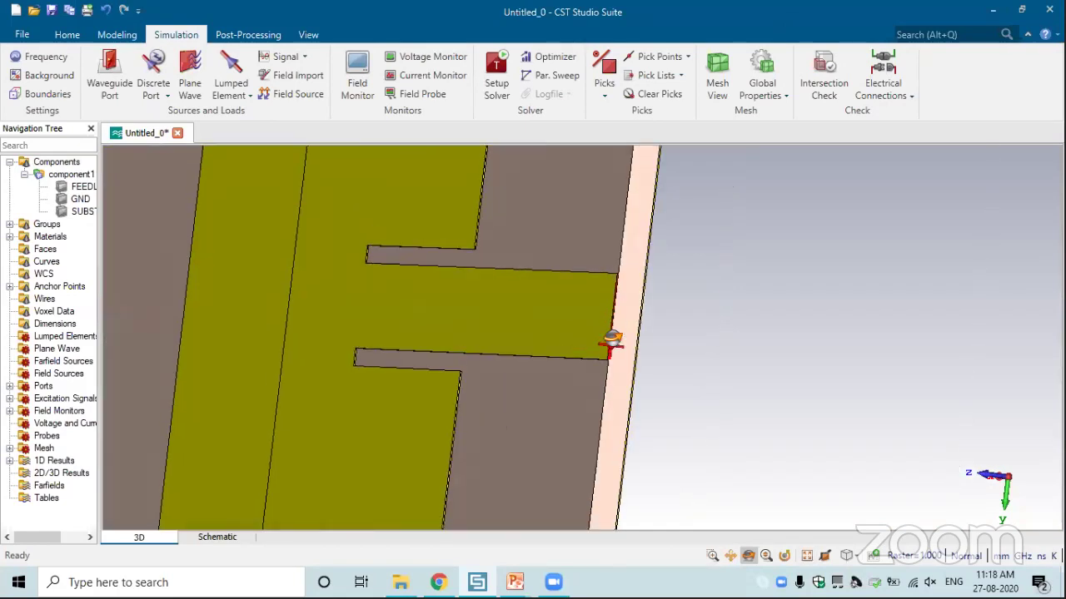
{"action": "scroll", "coordinate": [614, 338], "scroll_direction": "up", "scroll_amount": 3}
{"action": "scroll", "coordinate": [613, 338], "scroll_direction": "down", "scroll_amount": 2}
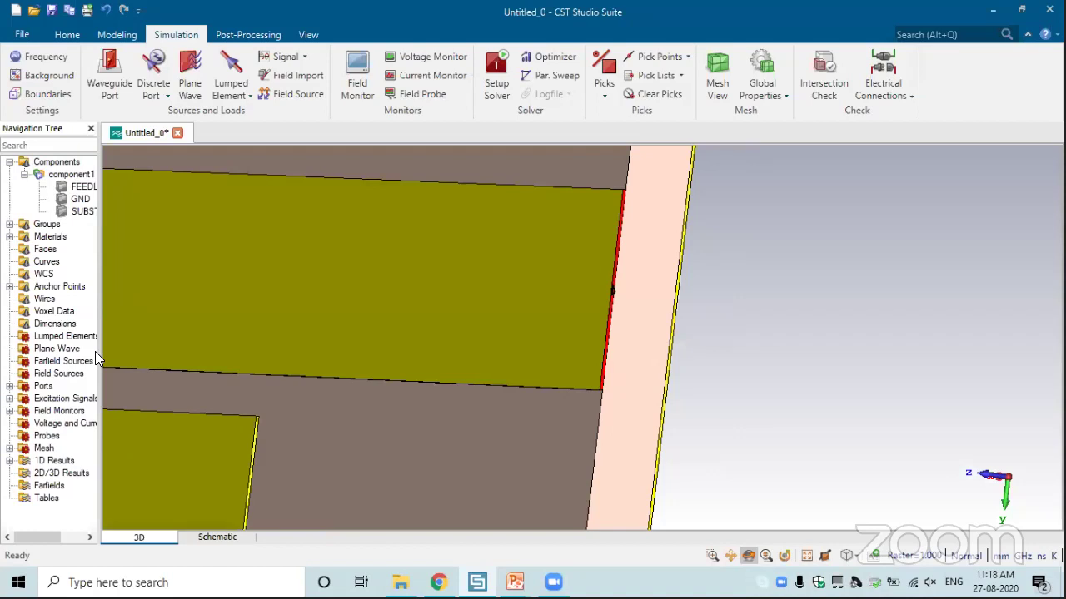
{"action": "left_click_drag", "start_coordinate": [98, 358], "coordinate": [248, 358]}
{"action": "left_click", "coordinate": [9, 385]}
{"action": "left_click", "coordinate": [50, 400]}
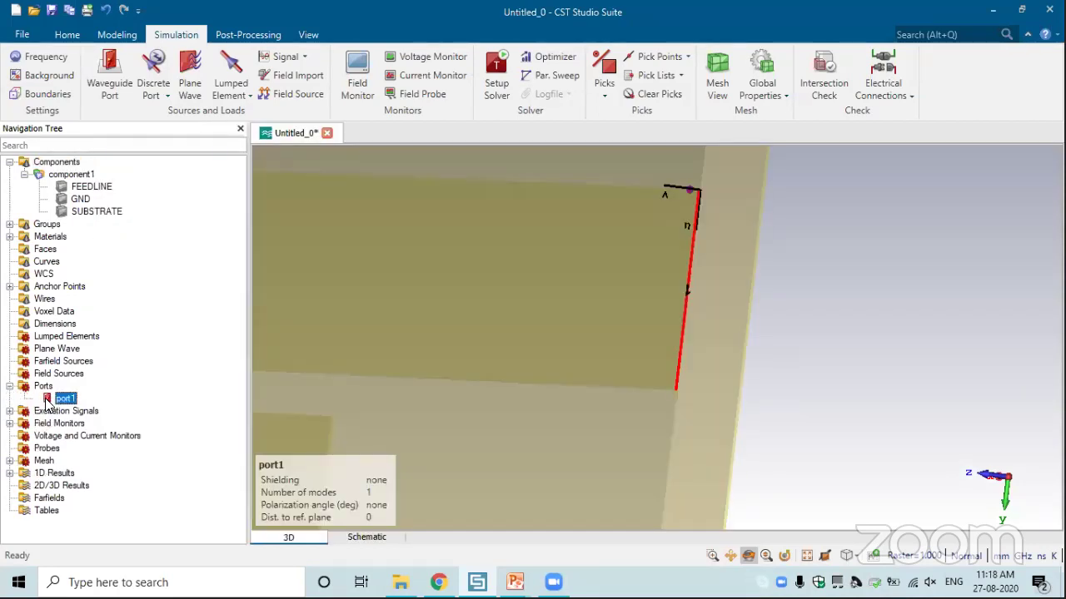
- Try raising port1's number of modes to 17, then lower it again and discard the port changes
{"action": "double_click", "coordinate": [50, 400]}
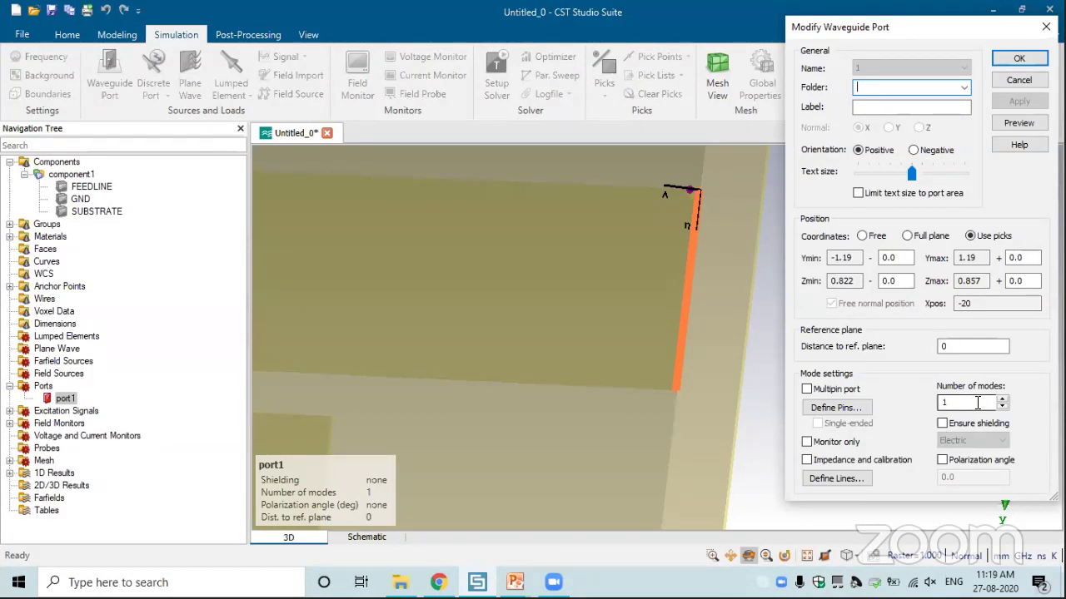
{"action": "left_click", "coordinate": [1004, 399]}
{"action": "left_click", "coordinate": [1003, 398]}
{"action": "scroll", "coordinate": [1003, 403], "scroll_direction": "up", "scroll_amount": 14}
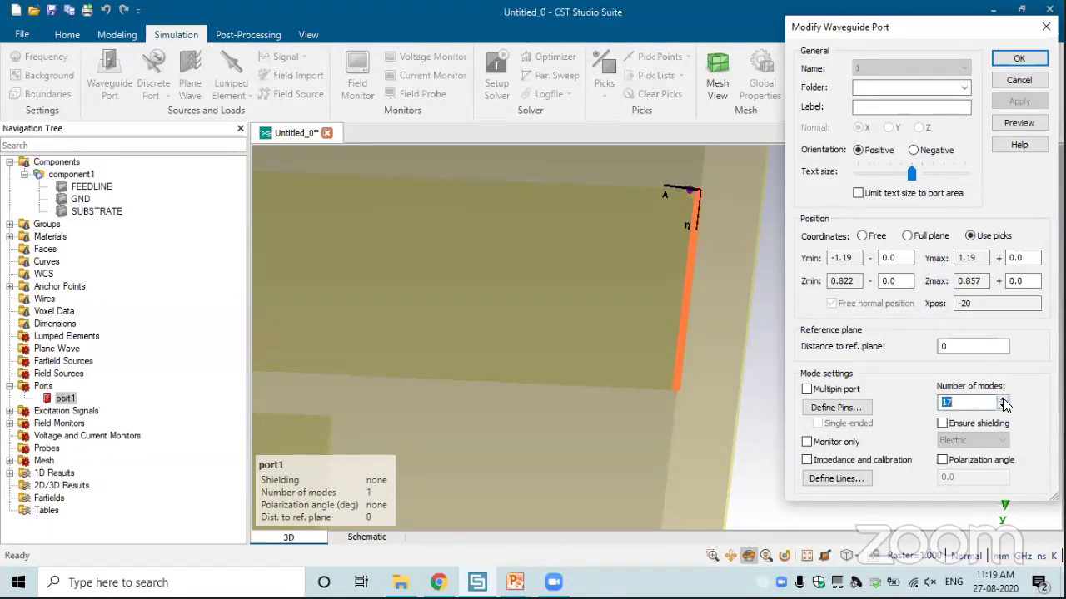
{"action": "scroll", "coordinate": [1004, 408], "scroll_direction": "down", "scroll_amount": 12}
{"action": "scroll", "coordinate": [1005, 410], "scroll_direction": "down", "scroll_amount": 4}
{"action": "left_click", "coordinate": [1017, 80]}
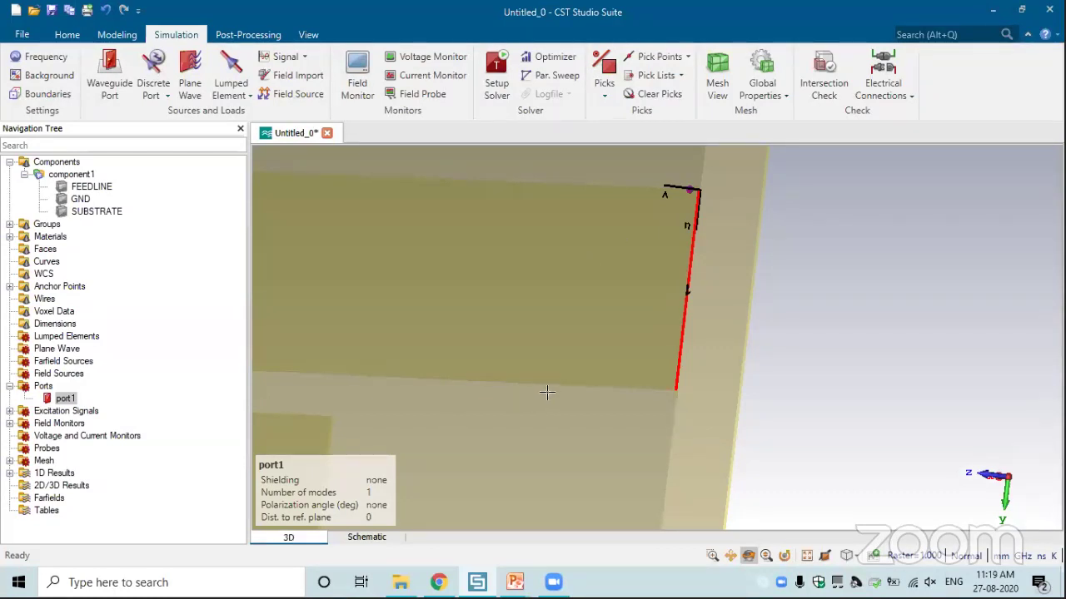
- Delete port1 from the model
{"action": "left_click", "coordinate": [67, 398]}
{"action": "key", "text": "Delete"}
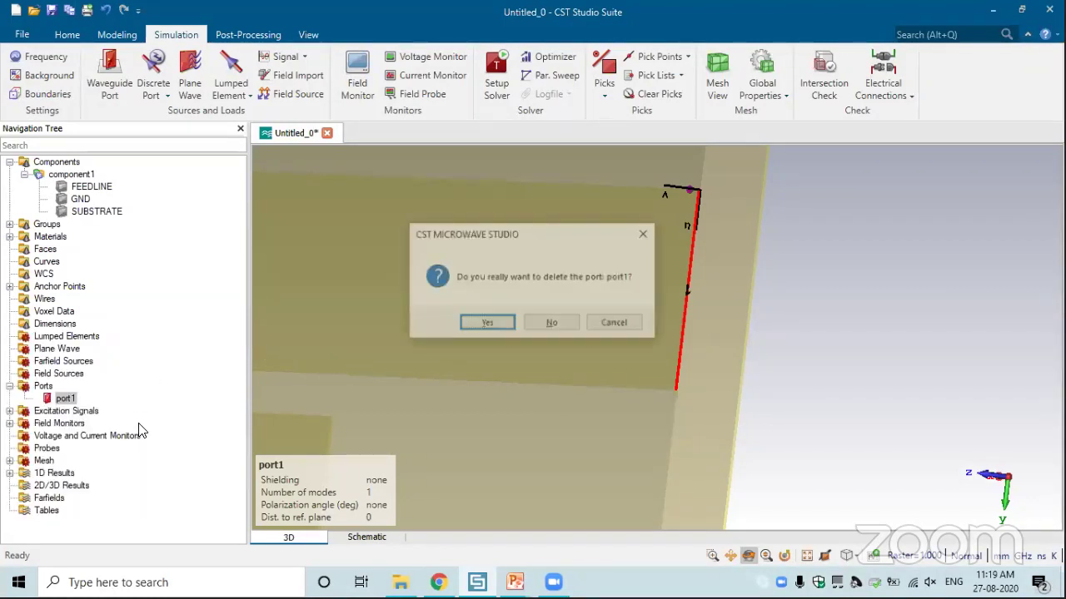
{"action": "key", "text": "Escape"}
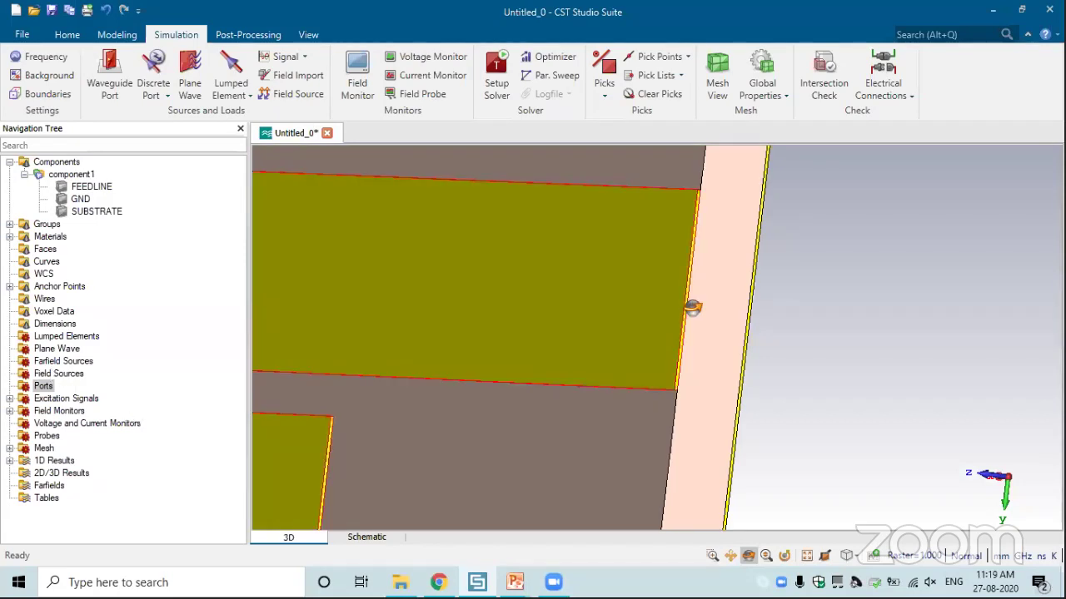
- Pick the thin end face of FEEDLINE at the substrate edge again
{"action": "scroll", "coordinate": [646, 301], "scroll_direction": "up", "scroll_amount": 3}
{"action": "key", "text": "f"}
{"action": "key", "text": "Tab"}
{"action": "double_click", "coordinate": [626, 308]}
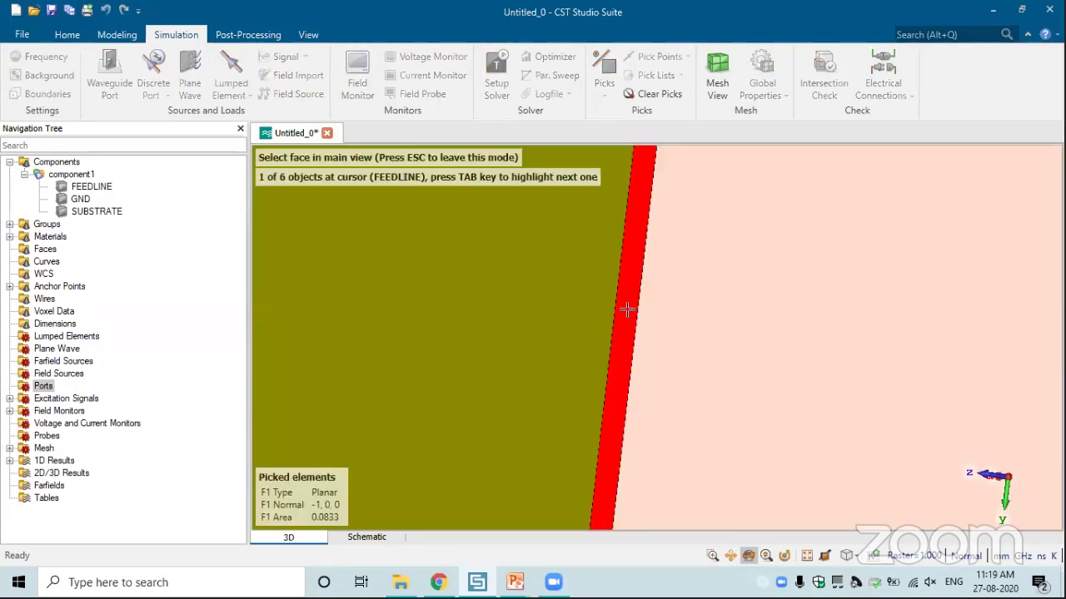
- Run the port extension coefficient macro for the picked feed line face and calculate k for a microstrip
{"action": "left_click", "coordinate": [71, 37]}
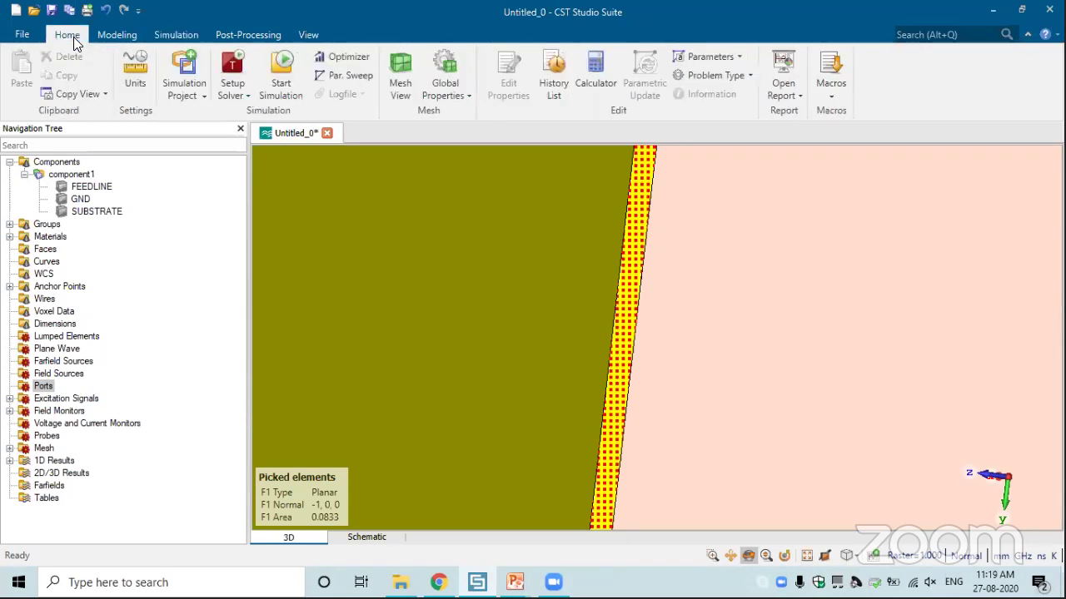
{"action": "left_click", "coordinate": [833, 98]}
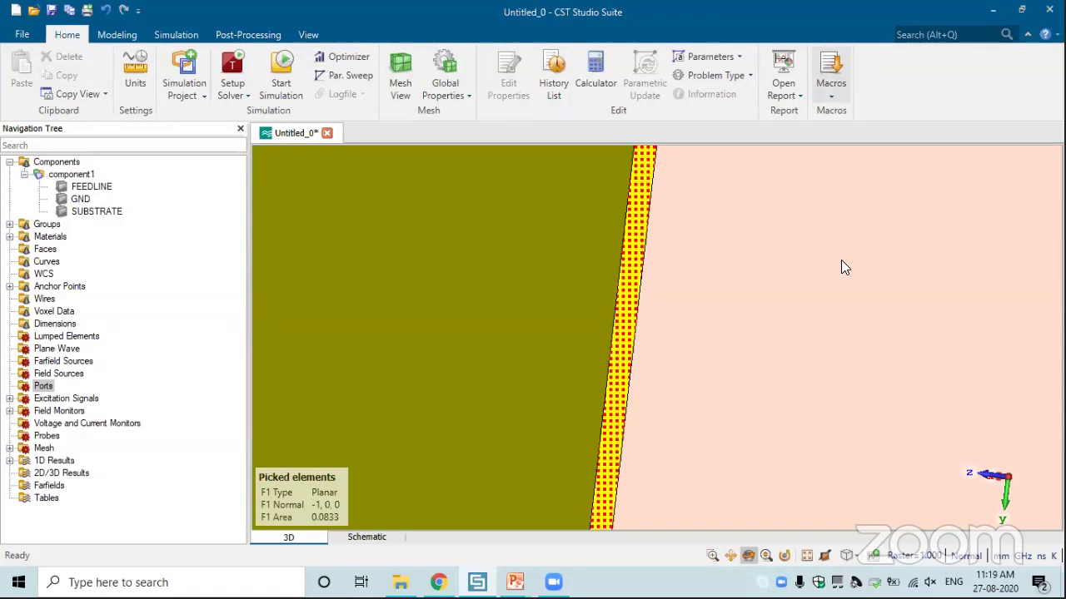
{"action": "mouse_move", "coordinate": [849, 267]}
{"action": "mouse_move", "coordinate": [676, 393]}
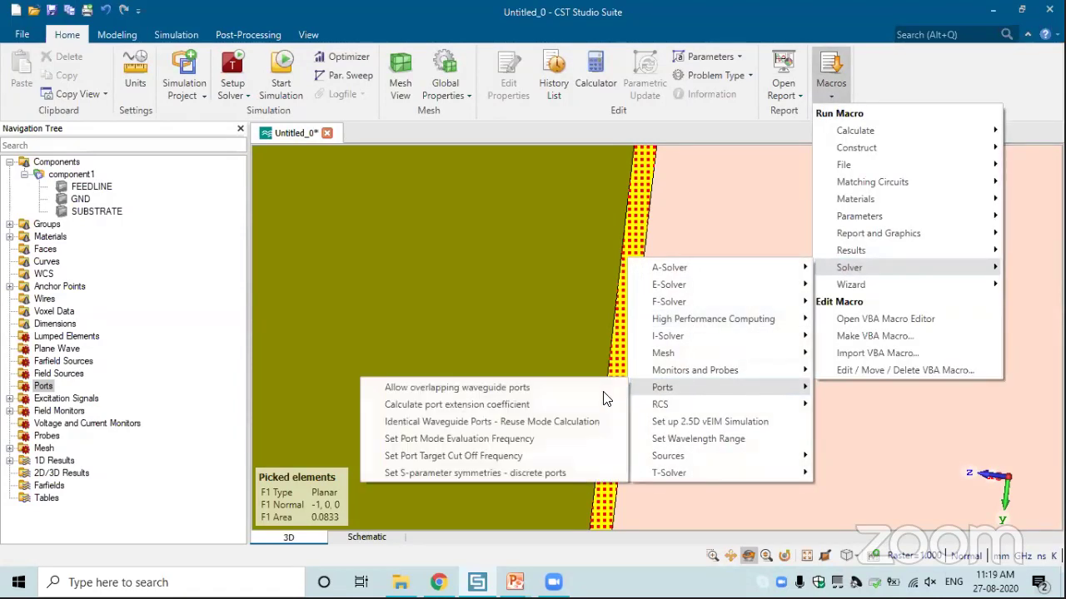
{"action": "left_click", "coordinate": [548, 404]}
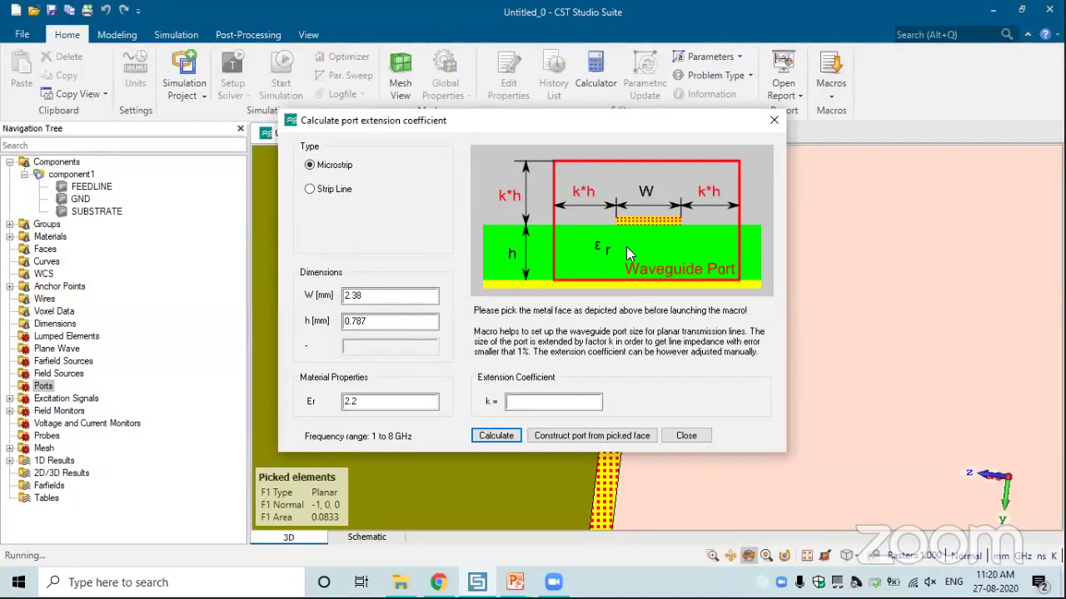
{"action": "left_click", "coordinate": [494, 437]}
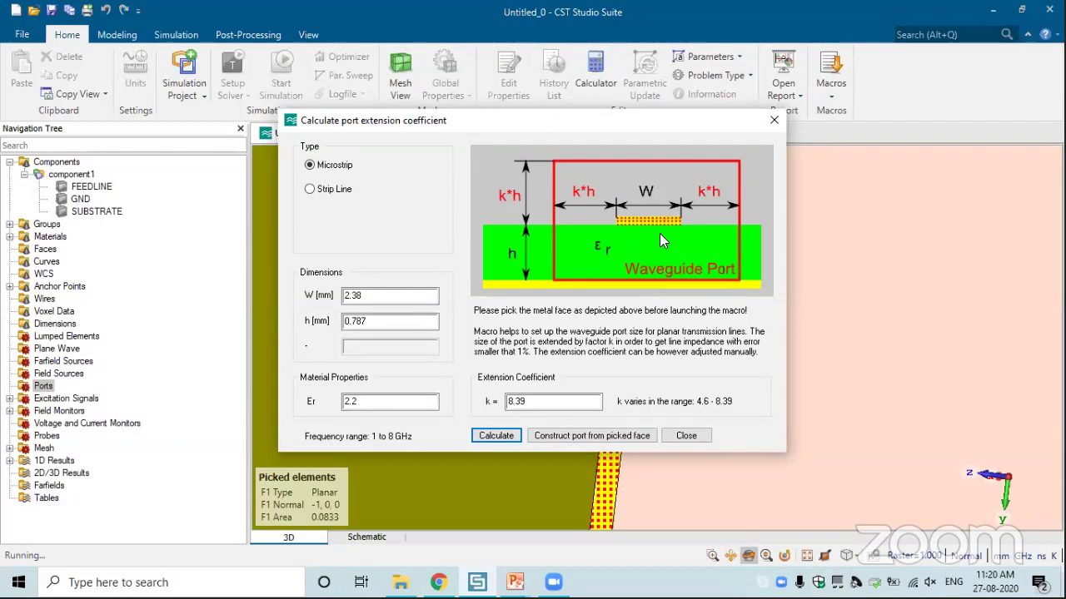
- Construct the waveguide port from the picked face, close the macro and inspect the port at the feed line's end
{"action": "left_click", "coordinate": [567, 436]}
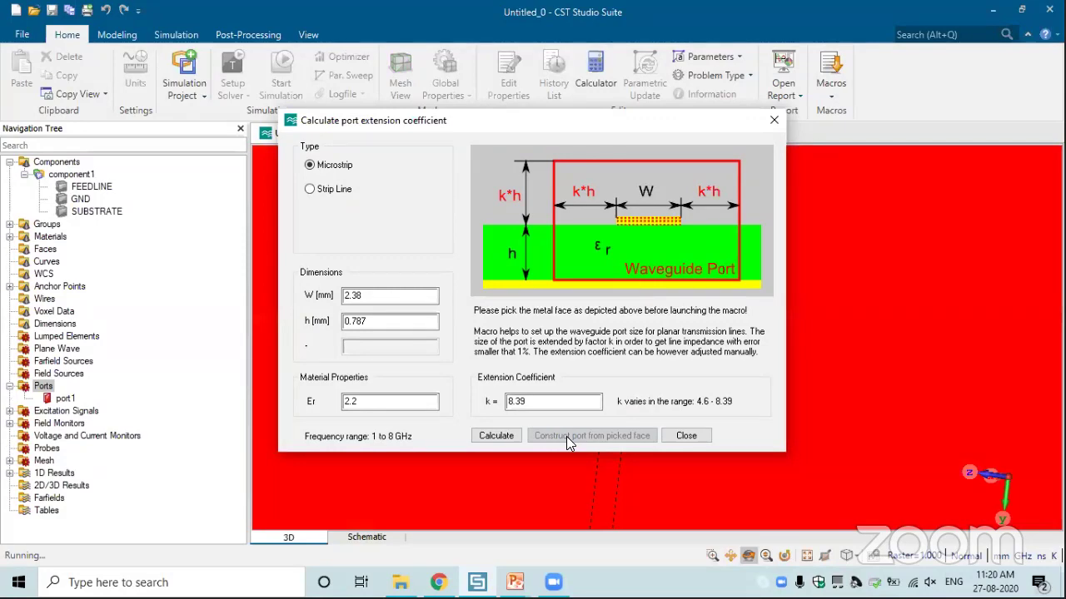
{"action": "left_click", "coordinate": [683, 436]}
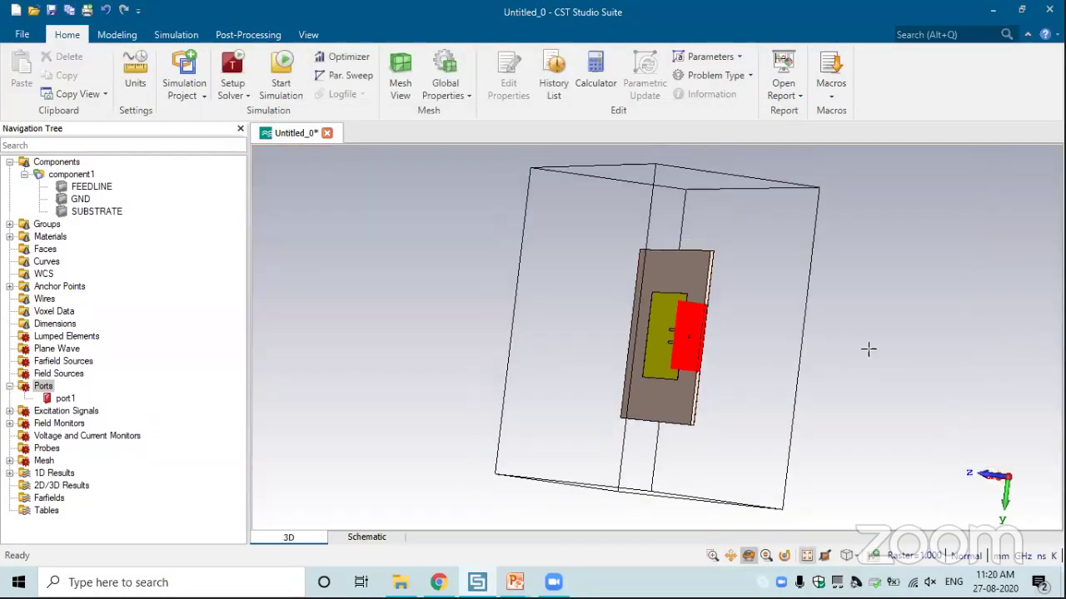
{"action": "left_click_drag", "start_coordinate": [868, 350], "coordinate": [735, 359]}
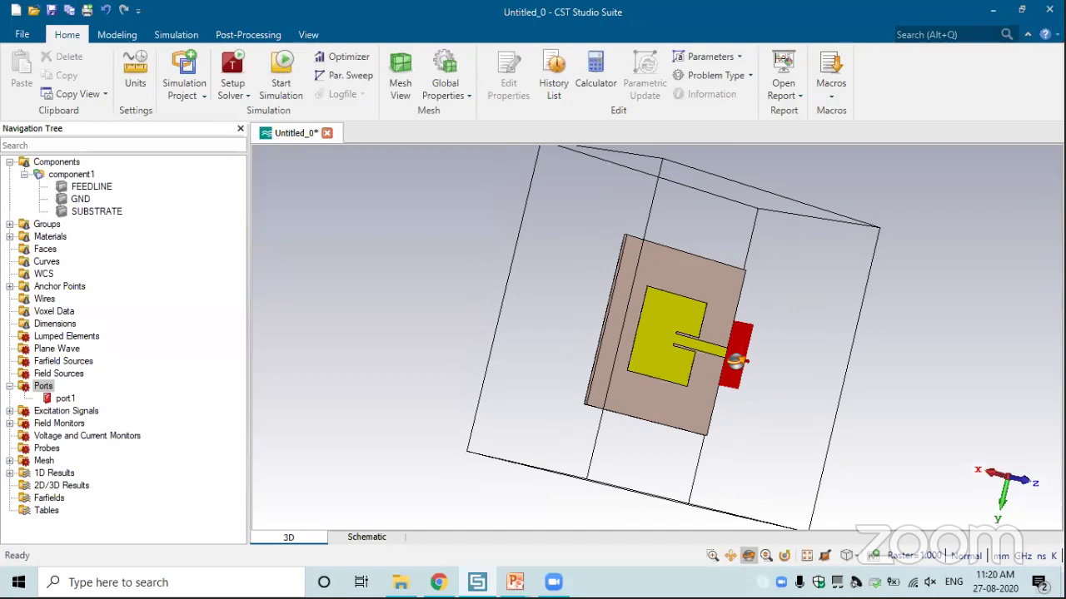
{"action": "scroll", "coordinate": [735, 359], "scroll_direction": "up", "scroll_amount": 5}
{"action": "scroll", "coordinate": [719, 343], "scroll_direction": "down", "scroll_amount": 2}
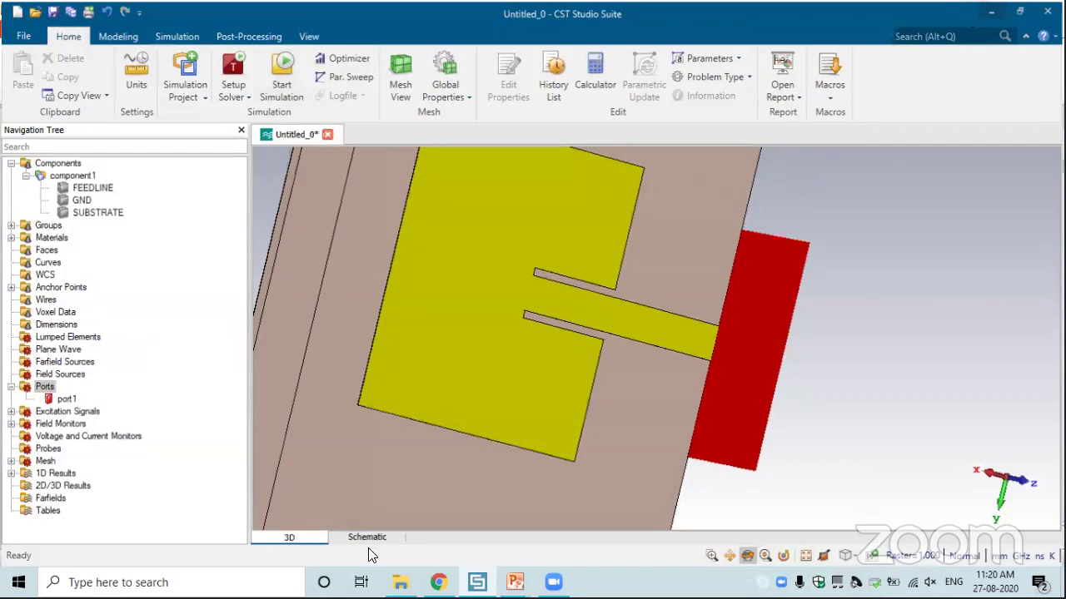
- Switch to File Explorer and open the Design1-Patch CST project from the Session 1 folder
{"action": "key", "text": "alt+Tab"}
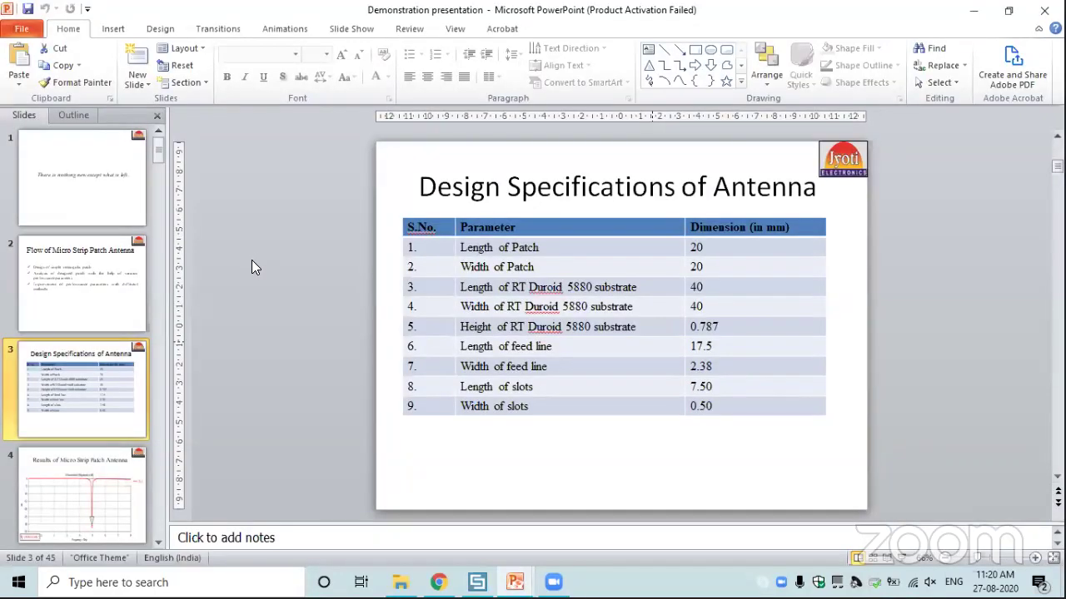
{"action": "key", "text": "alt+Tab"}
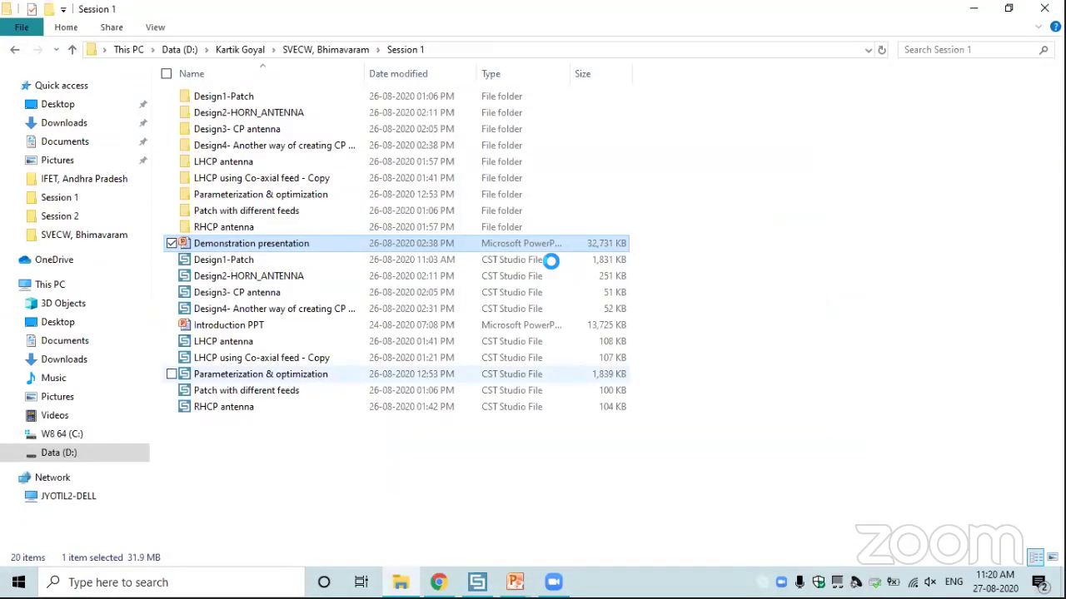
{"action": "double_click", "coordinate": [551, 259]}
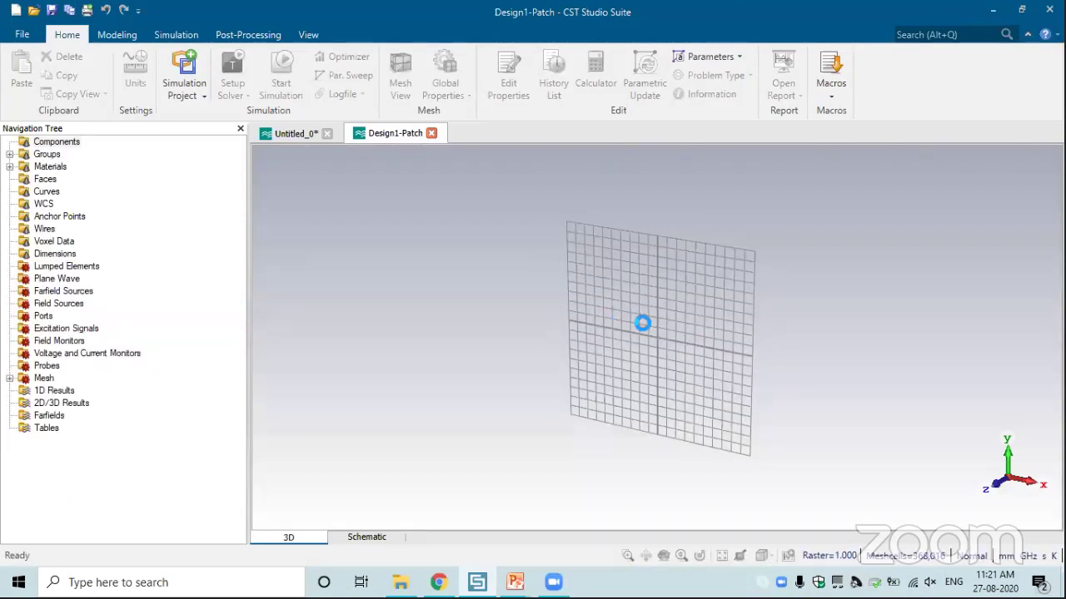
{"action": "mouse_move", "coordinate": [768, 283]}
{"action": "left_mouse_down"}
{"action": "mouse_move", "coordinate": [433, 344]}
{"action": "mouse_move", "coordinate": [442, 380]}
{"action": "mouse_move", "coordinate": [693, 290]}
{"action": "mouse_move", "coordinate": [685, 280]}
{"action": "mouse_move", "coordinate": [773, 411]}
{"action": "mouse_move", "coordinate": [819, 243]}
{"action": "mouse_move", "coordinate": [798, 239]}
{"action": "left_mouse_up"}
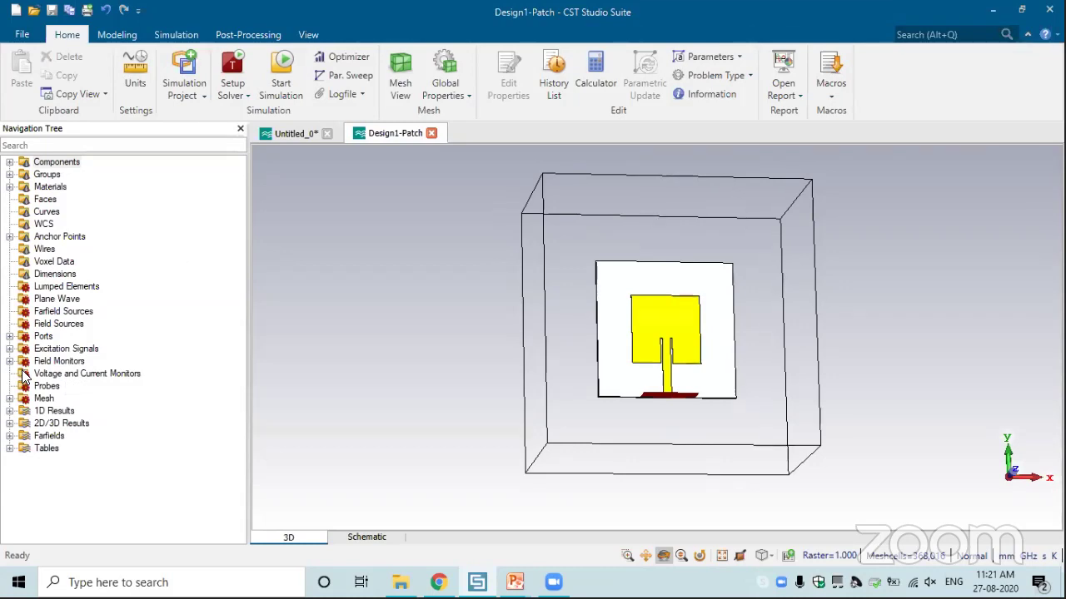
- Display the ZRef 1(1) reference impedance curve from Design1-Patch's 1D results
{"action": "left_click", "coordinate": [9, 410]}
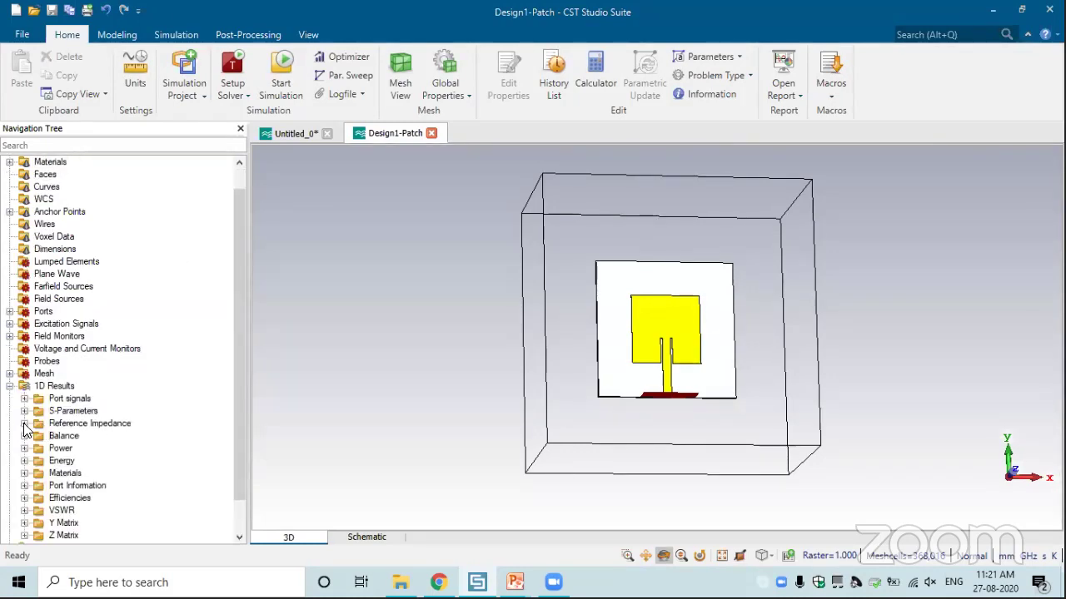
{"action": "left_click", "coordinate": [24, 424]}
{"action": "left_click", "coordinate": [76, 436]}
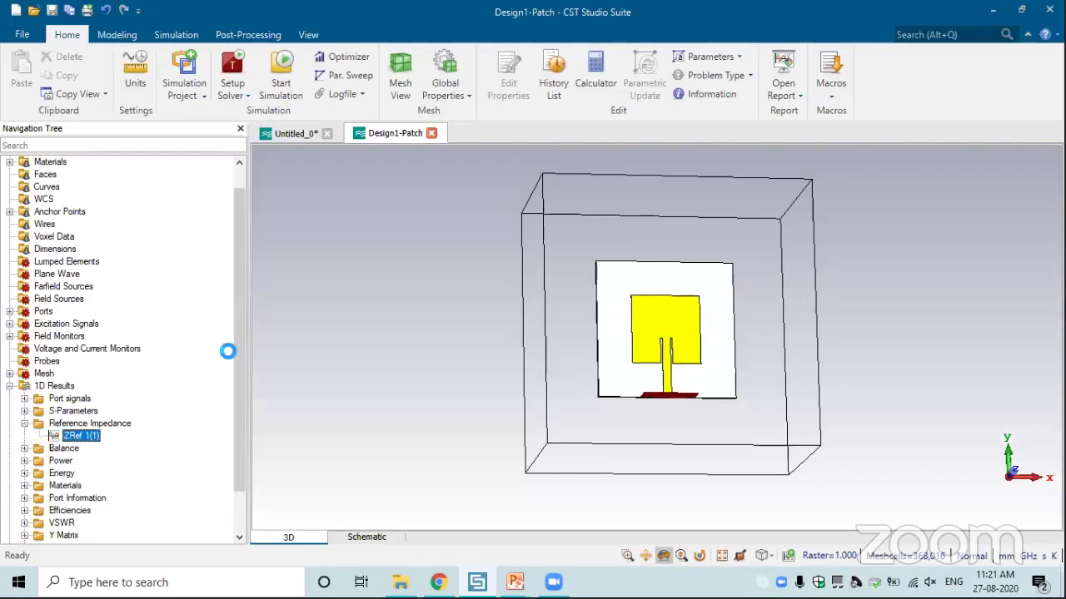
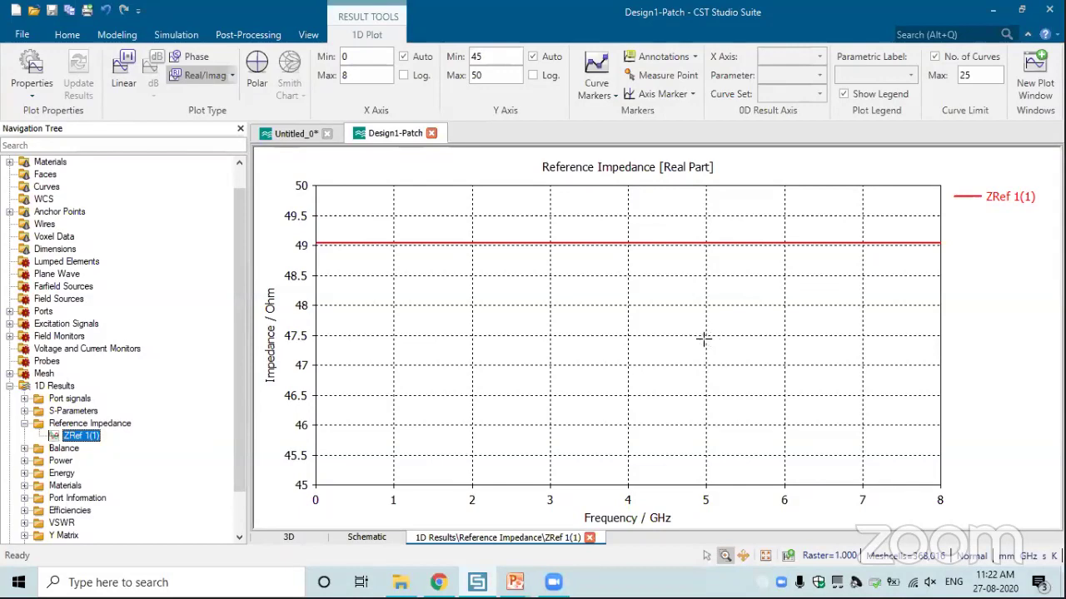
- Return to the Untitled_0 project and open the Impedance Calculation macro with the Thin Microstrip setup
{"action": "key", "text": "ctrl+Tab"}
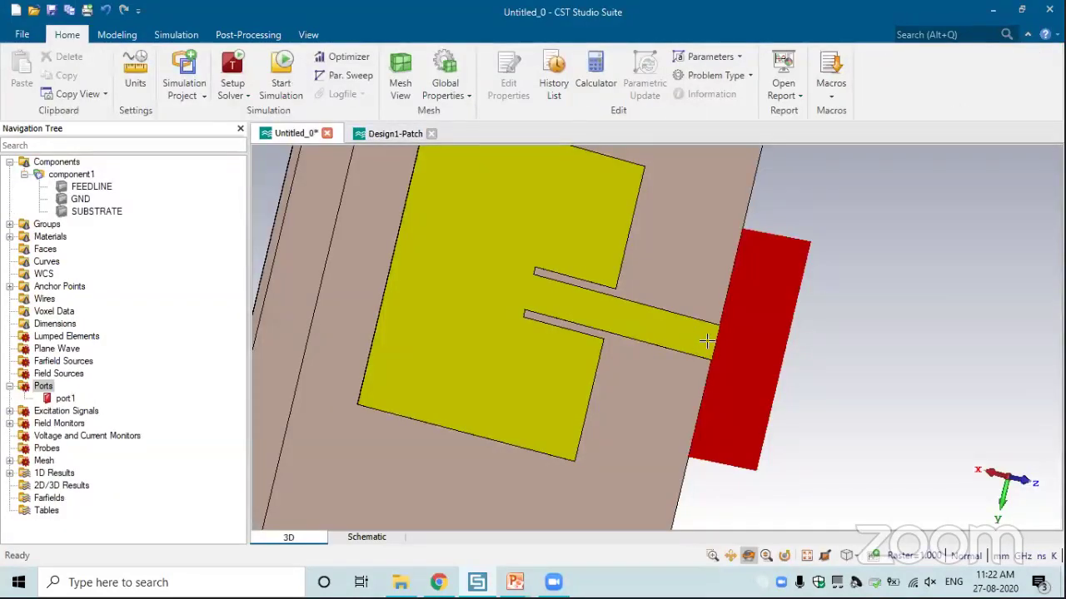
{"action": "left_click", "coordinate": [626, 305]}
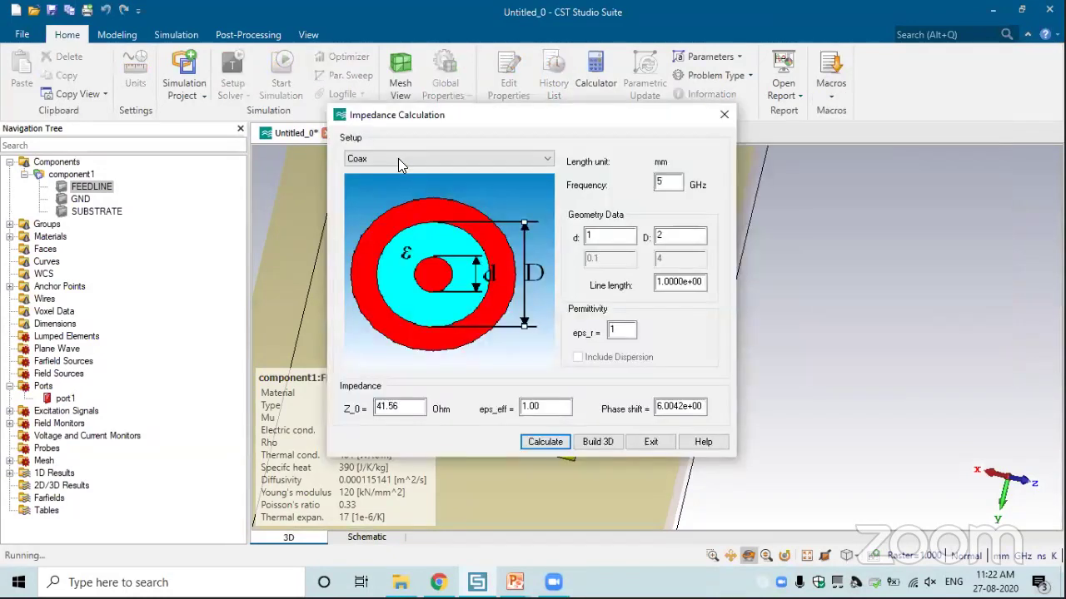
{"action": "left_click", "coordinate": [398, 158]}
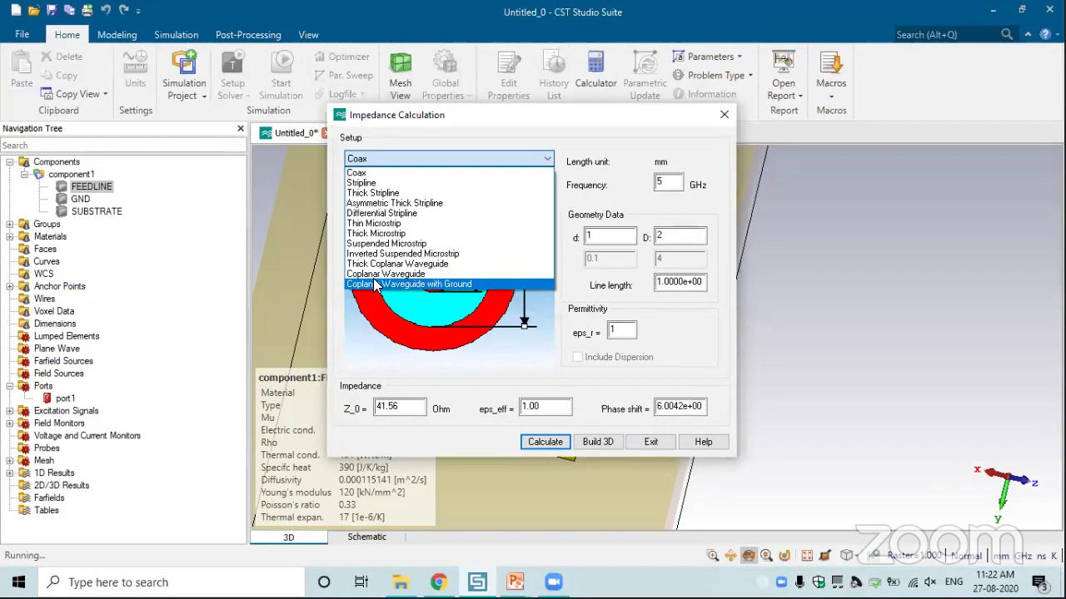
{"action": "left_click", "coordinate": [396, 225]}
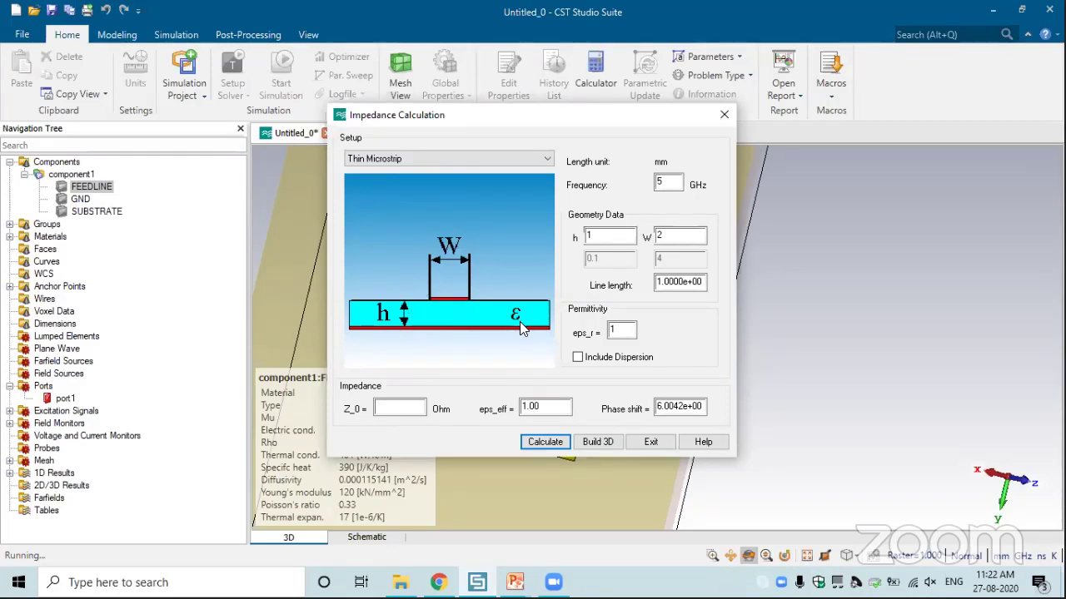
- Calculate the thin microstrip's impedance with h 0.787, W 2.38 and permittivity 2.2
{"action": "double_click", "coordinate": [583, 237]}
{"action": "type", "text": "0.787"}
{"action": "key", "text": "Tab"}
{"action": "type", "text": "2.38"}
{"action": "key", "text": "Tab"}
{"action": "key", "text": "Tab"}
{"action": "type", "text": "2.2"}
{"action": "left_click", "coordinate": [561, 446]}
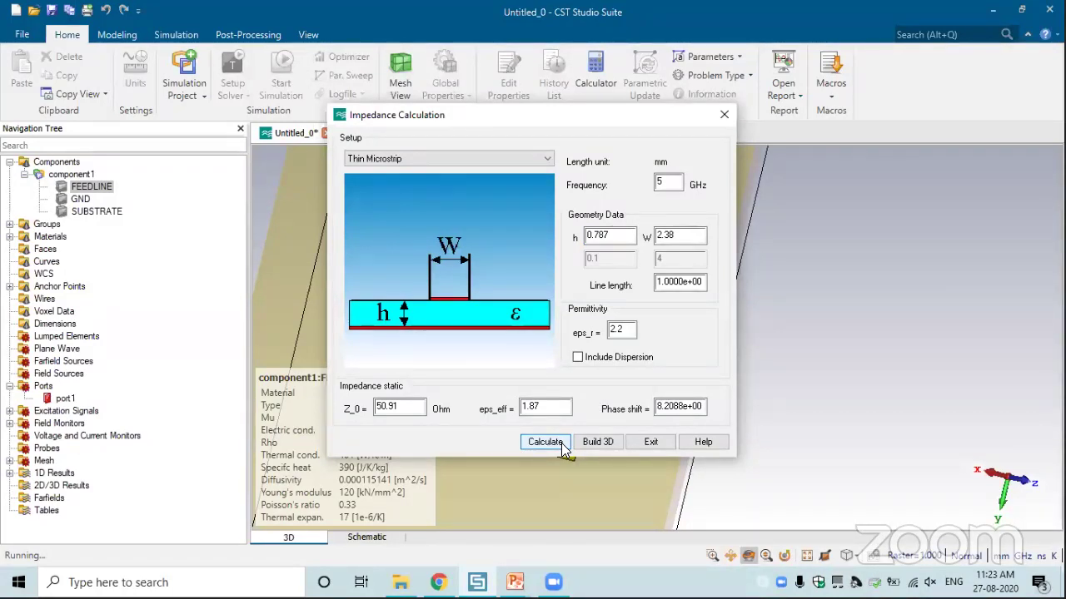
{"action": "left_click", "coordinate": [563, 447]}
- Switch the impedance setup to Coax and calculate its impedance with the same dimensions and permittivity
{"action": "left_click", "coordinate": [456, 156]}
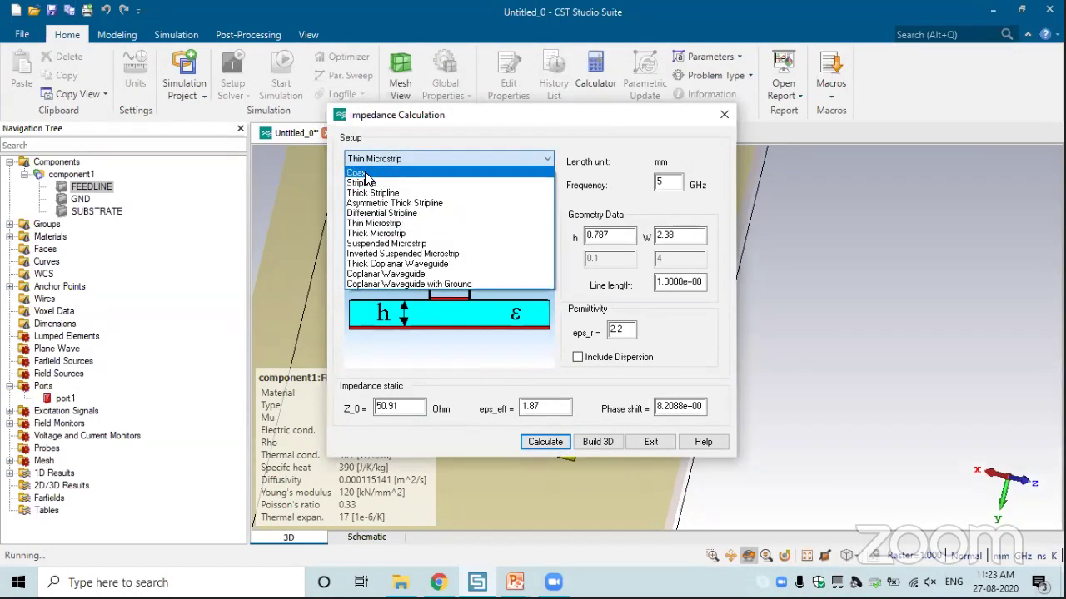
{"action": "left_click", "coordinate": [365, 174]}
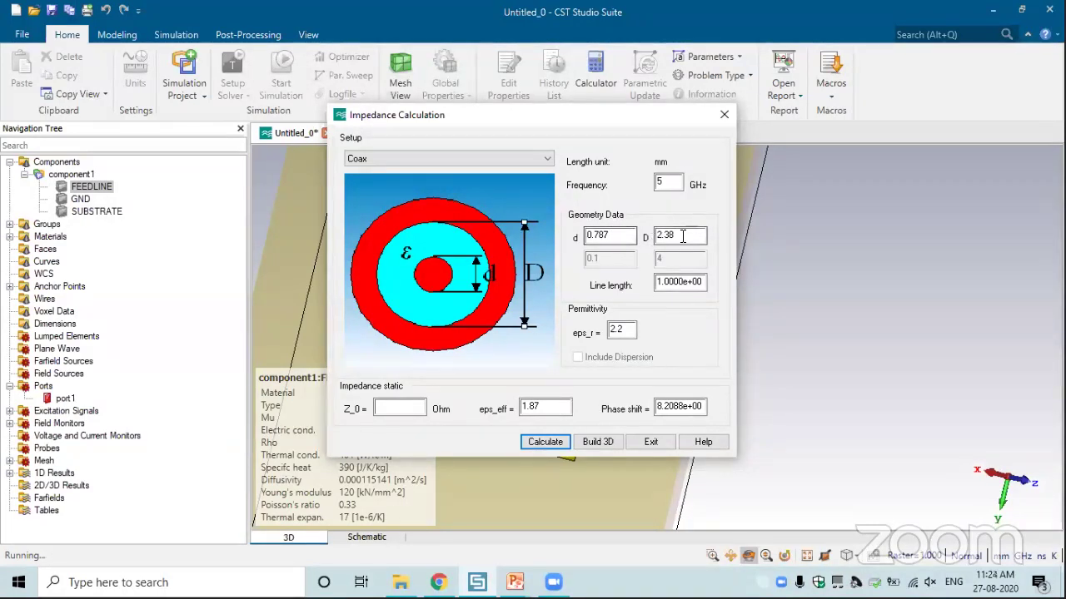
{"action": "left_click", "coordinate": [556, 444]}
{"action": "double_click", "coordinate": [415, 410]}
{"action": "left_click", "coordinate": [391, 407]}
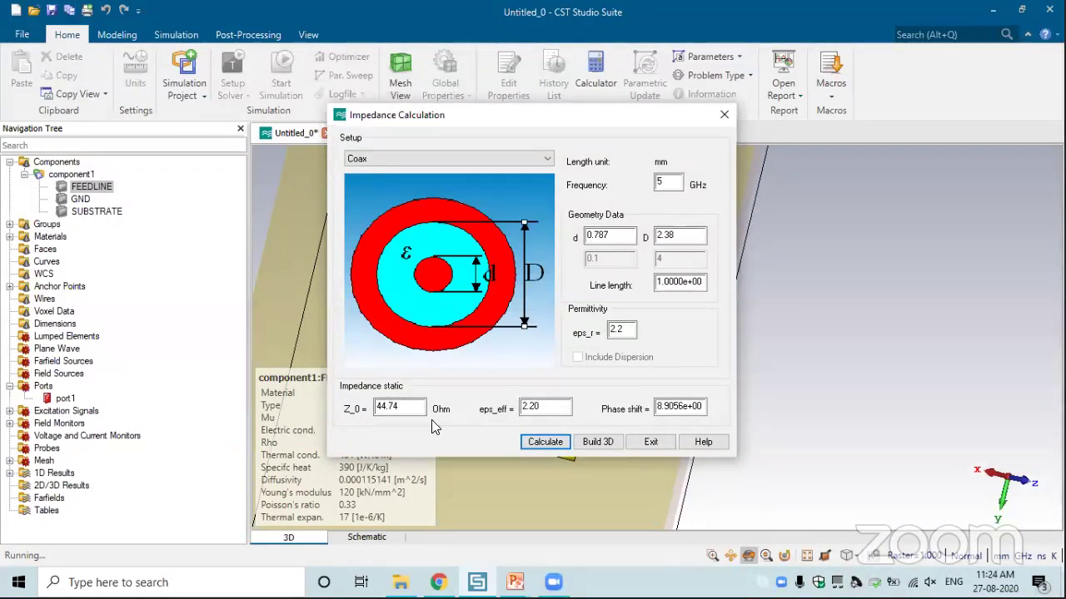
- Calculate the coax impedance for outer diameters D of 2.36 and 3.6
{"action": "left_click", "coordinate": [671, 235]}
{"action": "key", "text": "BackSpace"}
{"action": "type", "text": "6"}
{"action": "left_click", "coordinate": [546, 443]}
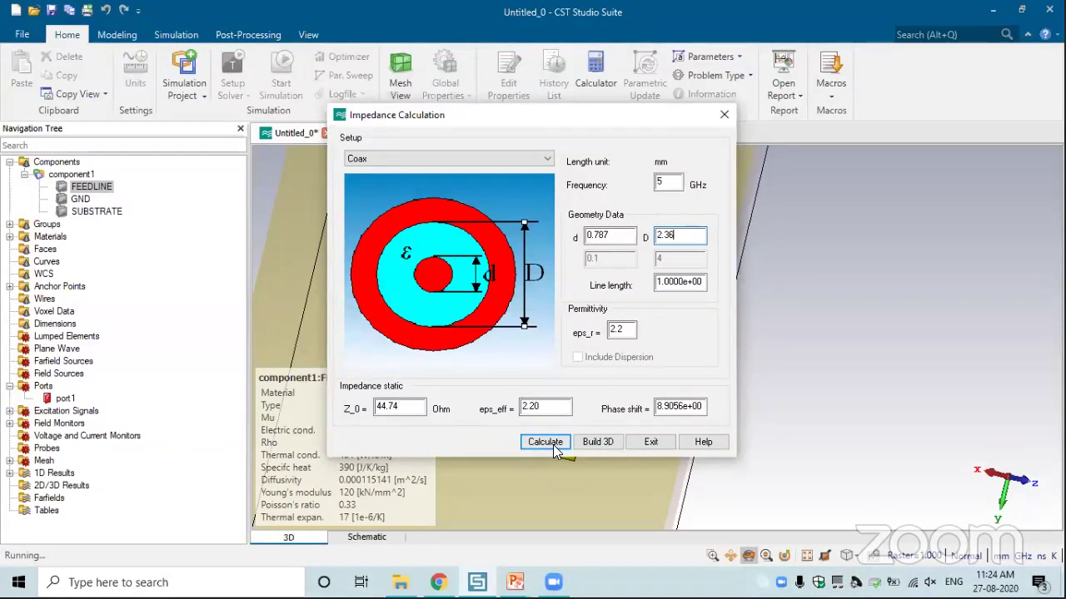
{"action": "double_click", "coordinate": [663, 236]}
{"action": "type", "text": "3.6"}
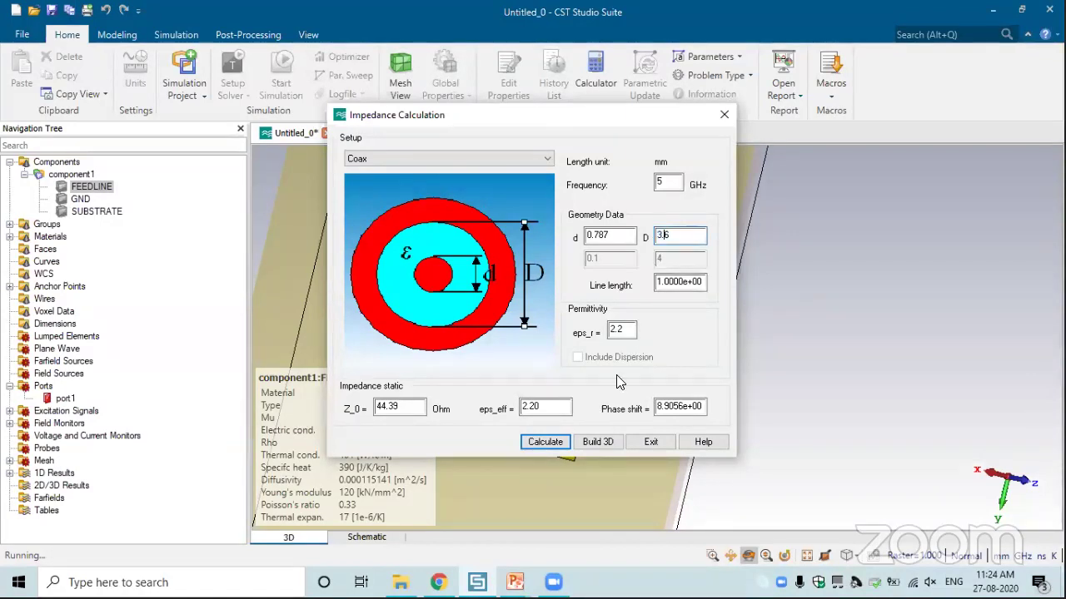
{"action": "left_click", "coordinate": [559, 446]}
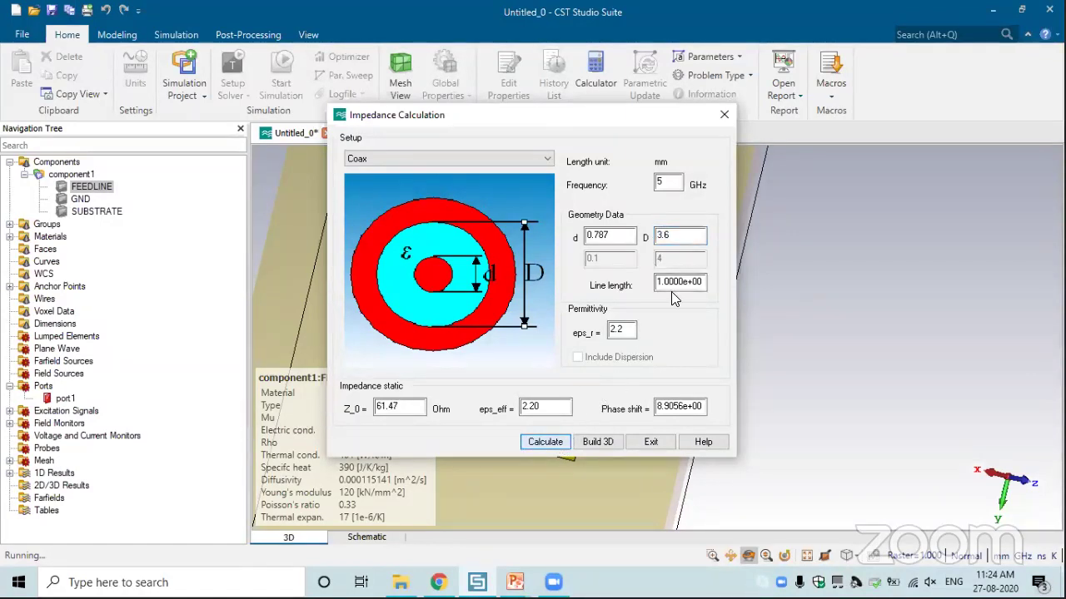
- Recalculate the coax impedance for outer diameters D of 3.0, 2.9, 2.7 and finally 2.75
{"action": "double_click", "coordinate": [663, 236]}
{"action": "type", "text": "3.0"}
{"action": "key", "text": "Return"}
{"action": "double_click", "coordinate": [666, 235]}
{"action": "type", "text": "2.9"}
{"action": "left_click", "coordinate": [563, 444]}
{"action": "key", "text": "BackSpace"}
{"action": "type", "text": "7"}
{"action": "left_click", "coordinate": [563, 442]}
{"action": "left_click", "coordinate": [681, 234]}
{"action": "type", "text": "5"}
{"action": "left_click", "coordinate": [563, 442]}
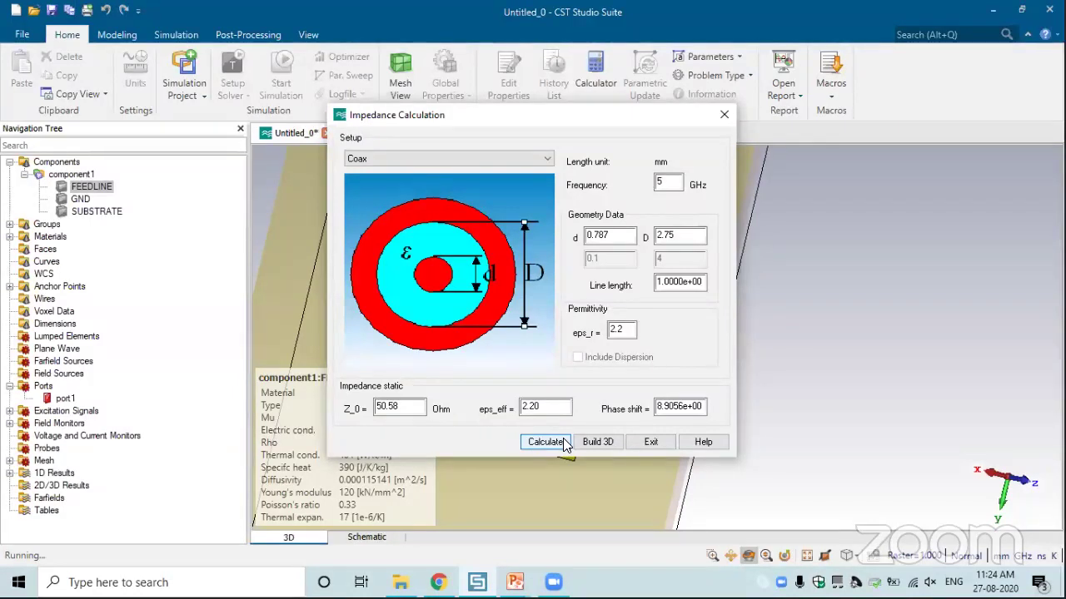
- Set the coax line length to 500 and the frequency to 500 GHz, recalculating the impedance
{"action": "double_click", "coordinate": [643, 280]}
{"action": "type", "text": "500"}
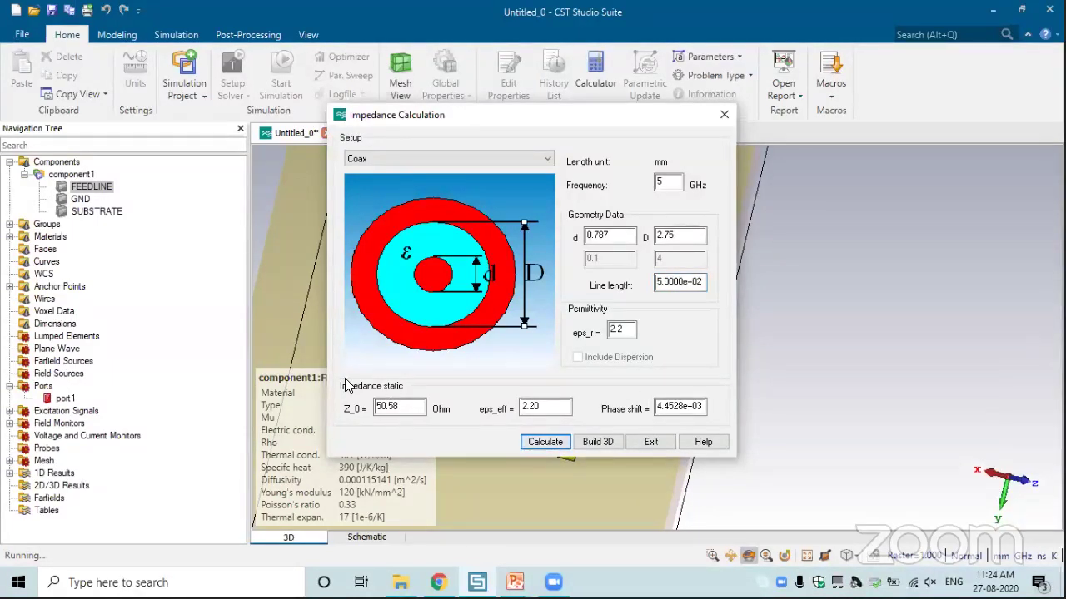
{"action": "double_click", "coordinate": [666, 182]}
{"action": "type", "text": "500"}
{"action": "left_click", "coordinate": [537, 446]}
{"action": "left_click", "coordinate": [537, 447]}
- Switch the setup back to Thin Microstrip and calculate its impedance with W set to 2.38
{"action": "left_click", "coordinate": [480, 159]}
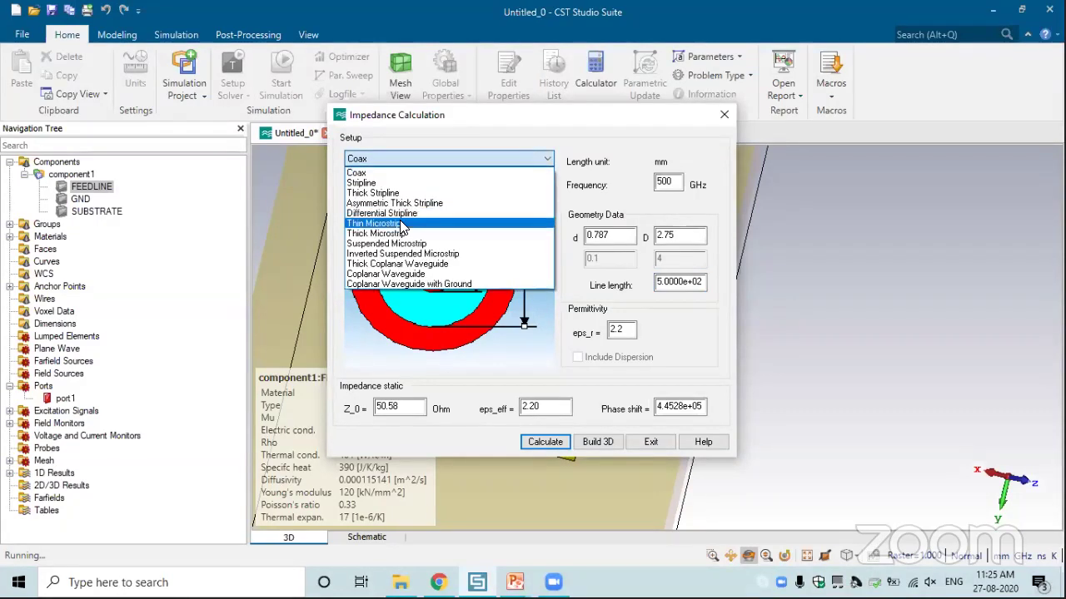
{"action": "left_click", "coordinate": [499, 223]}
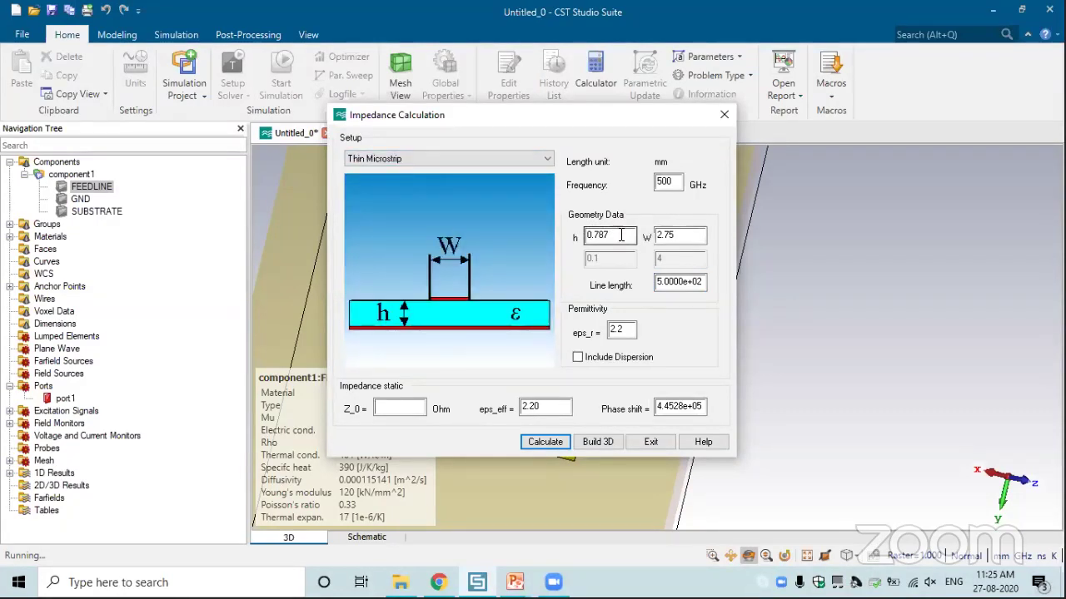
{"action": "key", "text": "Tab"}
{"action": "type", "text": "2.38"}
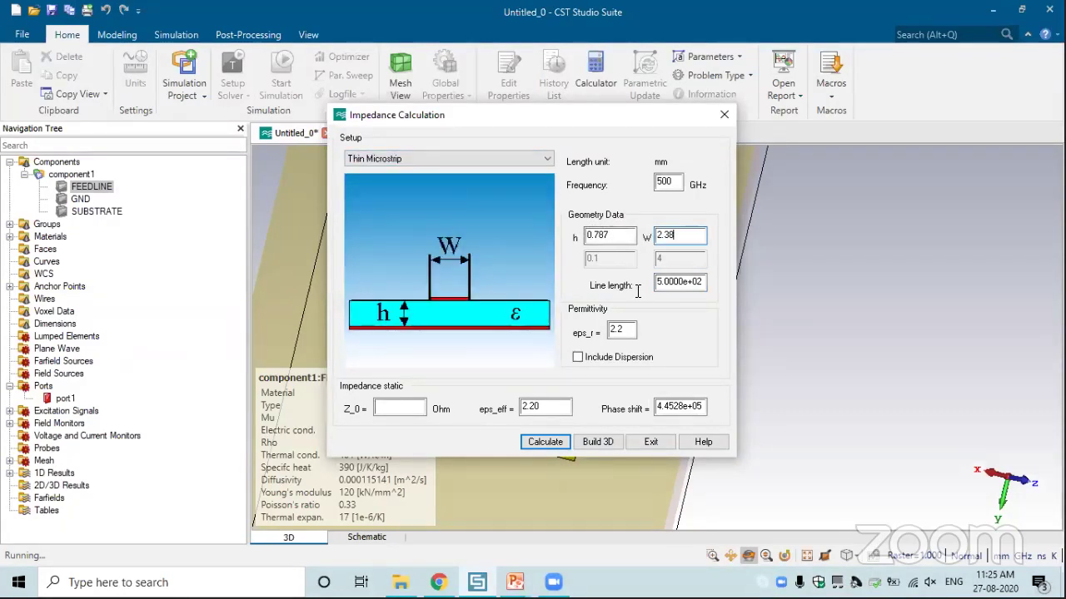
{"action": "left_click", "coordinate": [545, 441]}
- Recalculate the microstrip impedance with a line length of 100000, then with the frequency set to 5 GHz
{"action": "left_click_drag", "start_coordinate": [704, 282], "coordinate": [642, 279]}
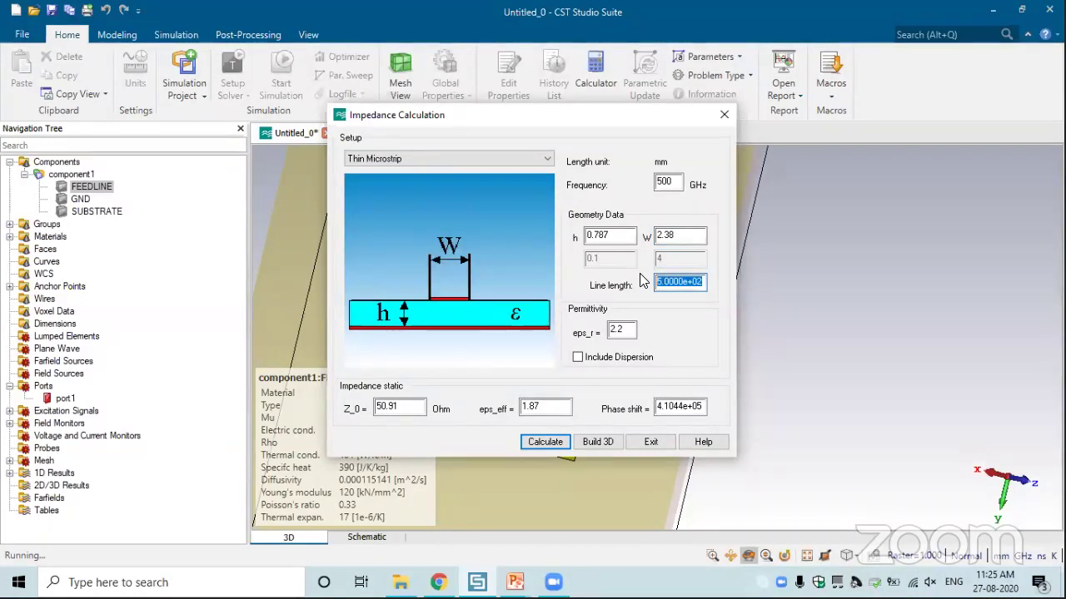
{"action": "type", "text": "100000"}
{"action": "left_click", "coordinate": [538, 442]}
{"action": "left_click_drag", "start_coordinate": [678, 181], "coordinate": [626, 184]}
{"action": "type", "text": "5"}
{"action": "left_click", "coordinate": [537, 442]}
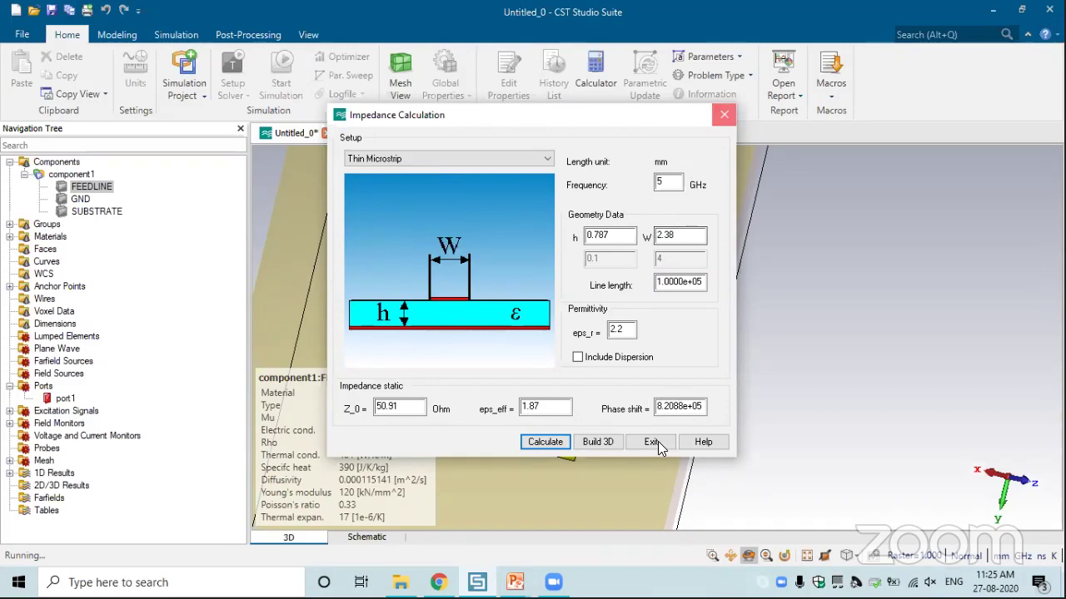
- In the Design1-Patch project, plot S1,1 with an axis marker at its minimum, comparing linear and dB scales
{"action": "left_click", "coordinate": [387, 136]}
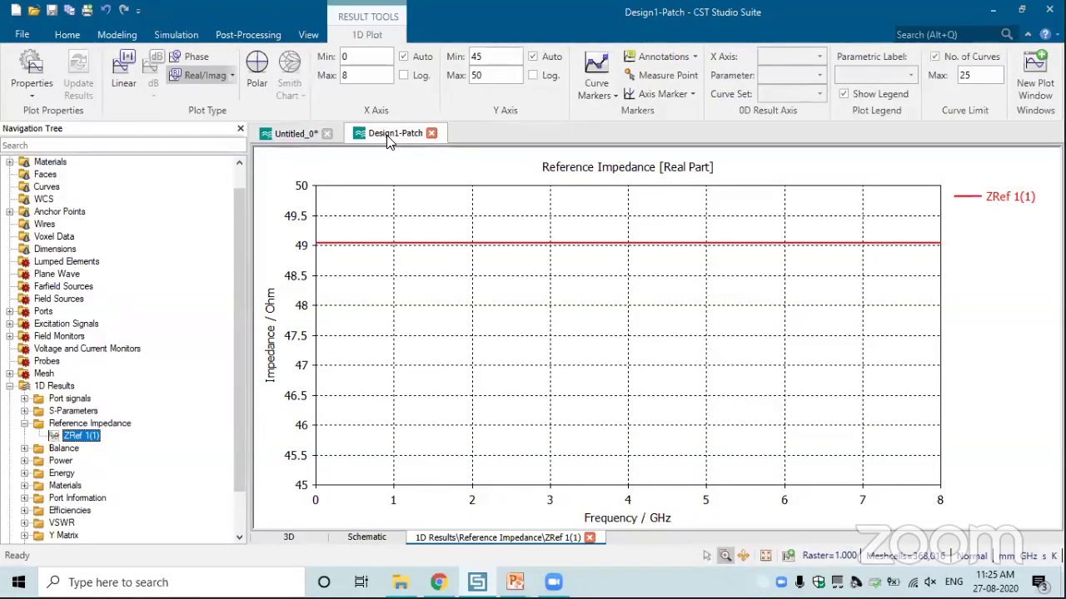
{"action": "left_click", "coordinate": [25, 411]}
{"action": "left_click", "coordinate": [60, 424]}
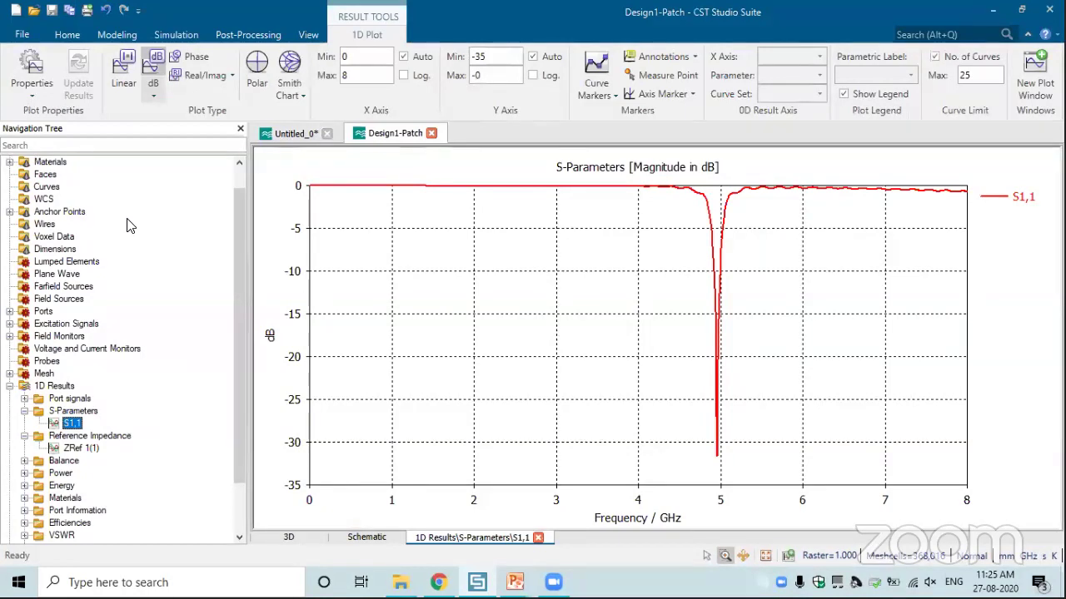
{"action": "left_click", "coordinate": [693, 94]}
{"action": "left_click", "coordinate": [682, 169]}
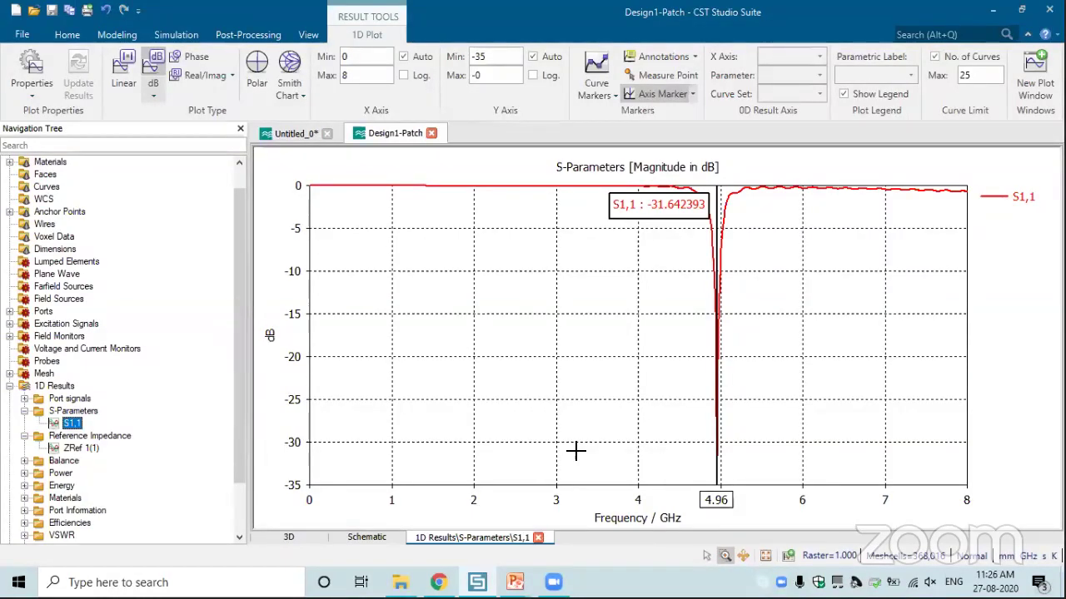
{"action": "left_click", "coordinate": [136, 84]}
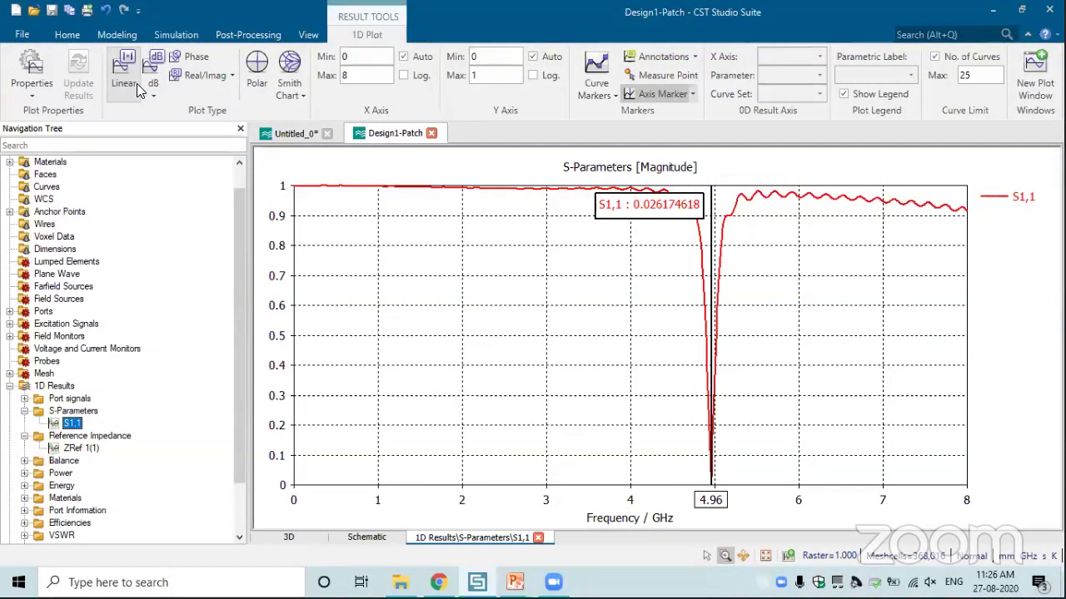
{"action": "left_click", "coordinate": [154, 74]}
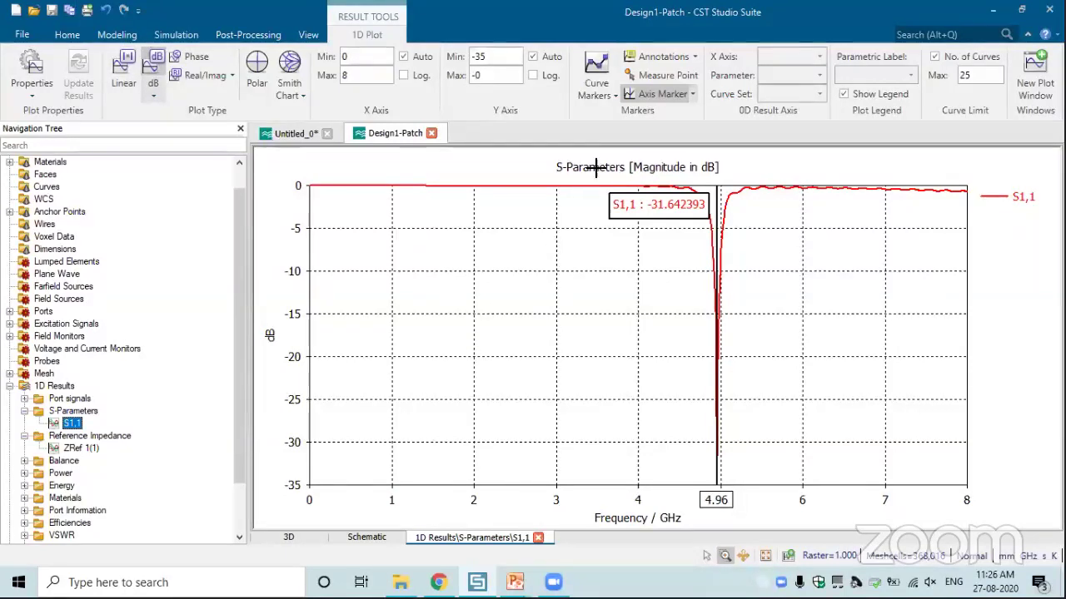
- Place two curve markers on S1,1 at the -10 dB crossings, at about 4.92 and 4.99 GHz
{"action": "left_click", "coordinate": [690, 93]}
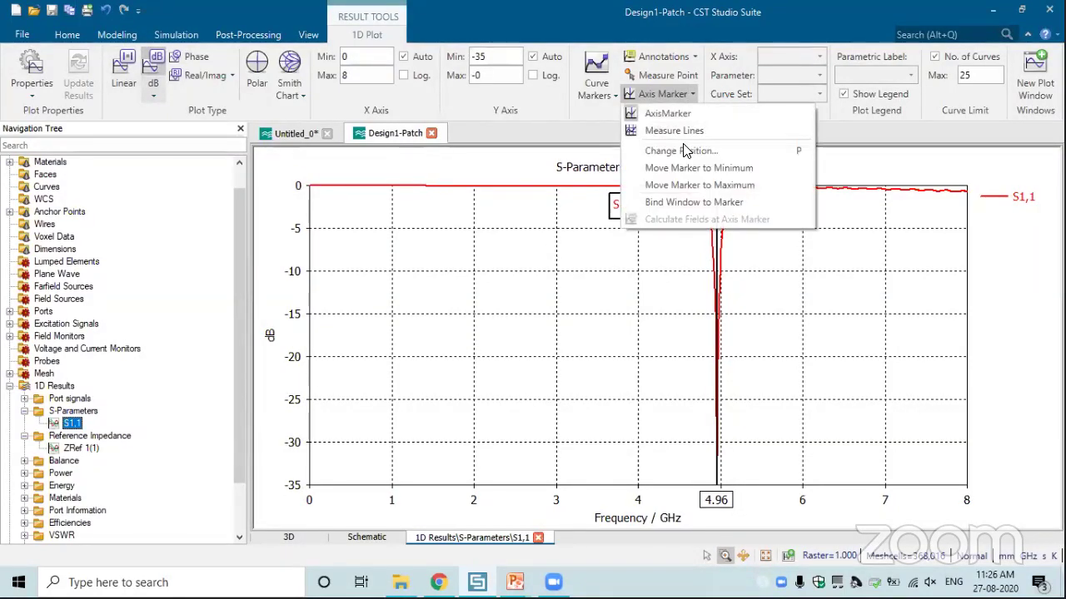
{"action": "left_click", "coordinate": [613, 95]}
{"action": "left_click", "coordinate": [633, 112]}
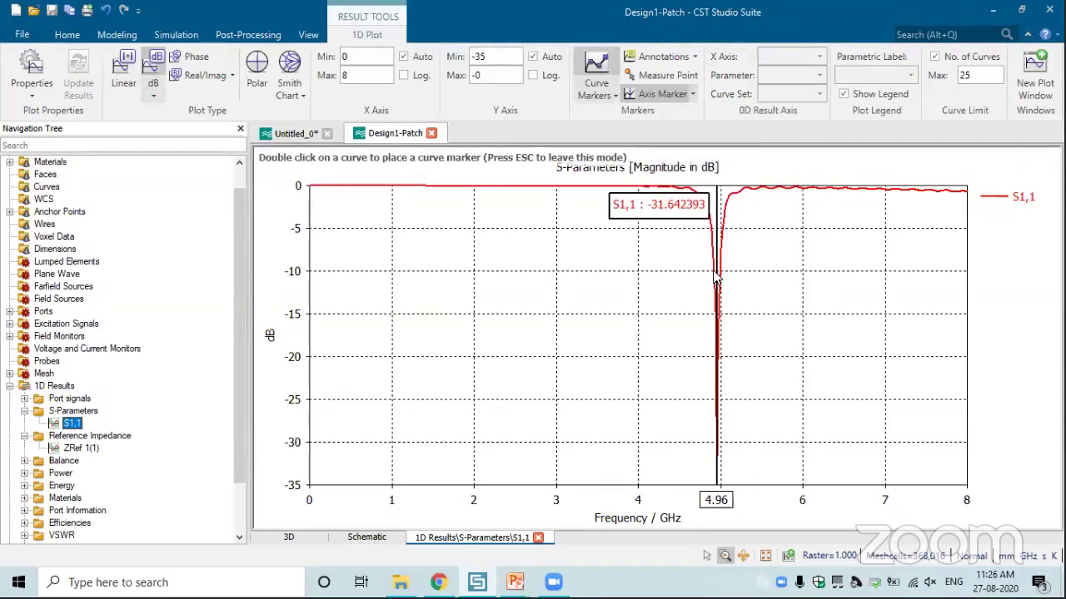
{"action": "double_click", "coordinate": [715, 271]}
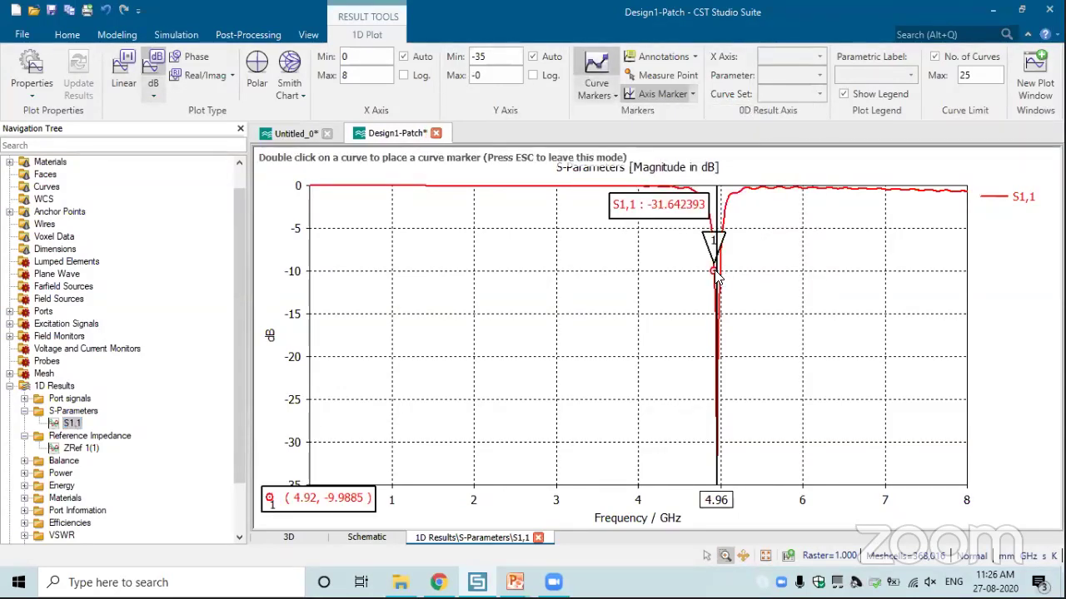
{"action": "mouse_move", "coordinate": [715, 271]}
{"action": "left_mouse_down"}
{"action": "mouse_move", "coordinate": [766, 281]}
{"action": "mouse_move", "coordinate": [729, 275]}
{"action": "left_mouse_up"}
{"action": "double_click", "coordinate": [718, 272]}
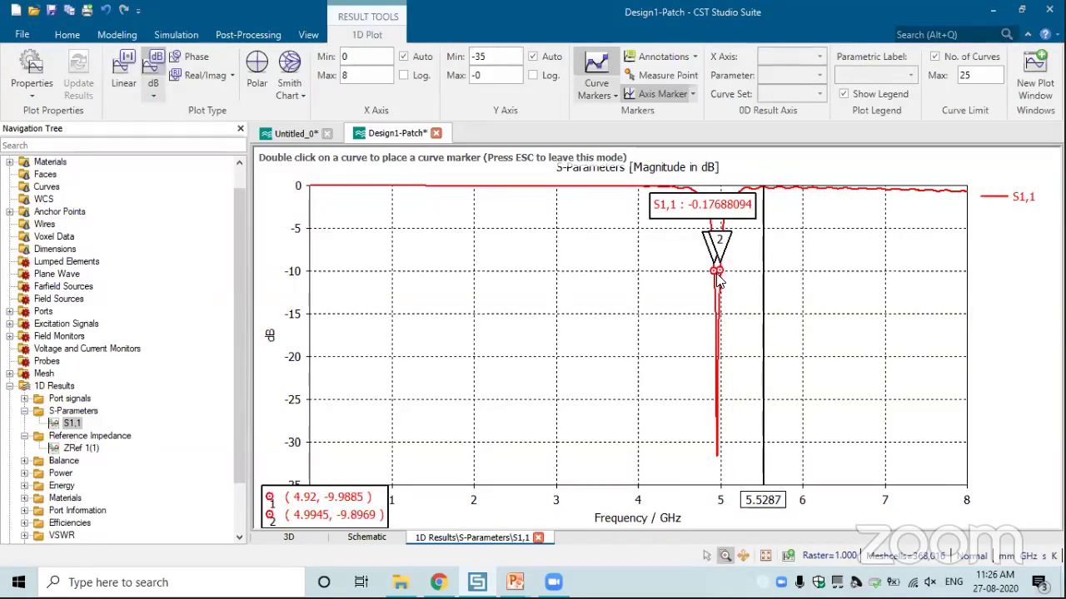
{"action": "left_click_drag", "start_coordinate": [714, 272], "coordinate": [714, 271]}
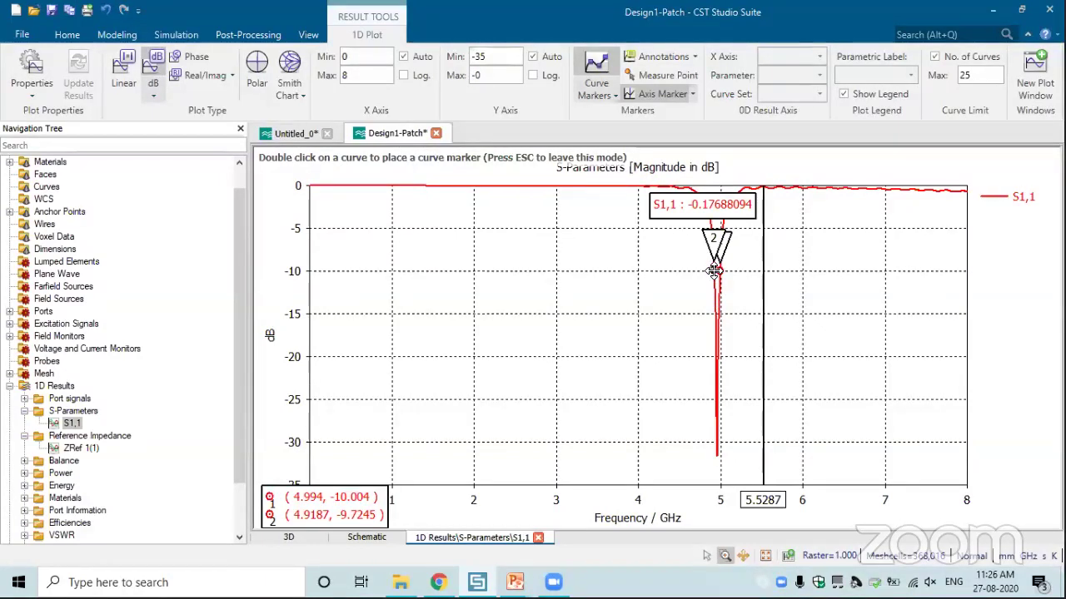
{"action": "left_click_drag", "start_coordinate": [715, 271], "coordinate": [715, 273]}
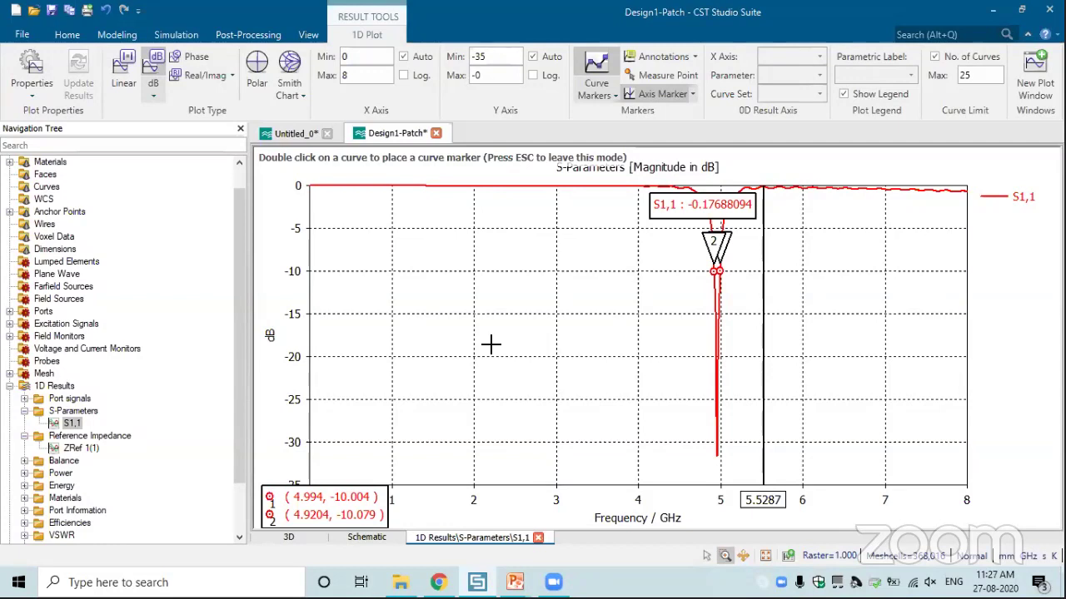
- View the radiation and total efficiency on a linear scale with the axis marker at about 4.95 GHz
{"action": "left_click_drag", "start_coordinate": [240, 213], "coordinate": [242, 371]}
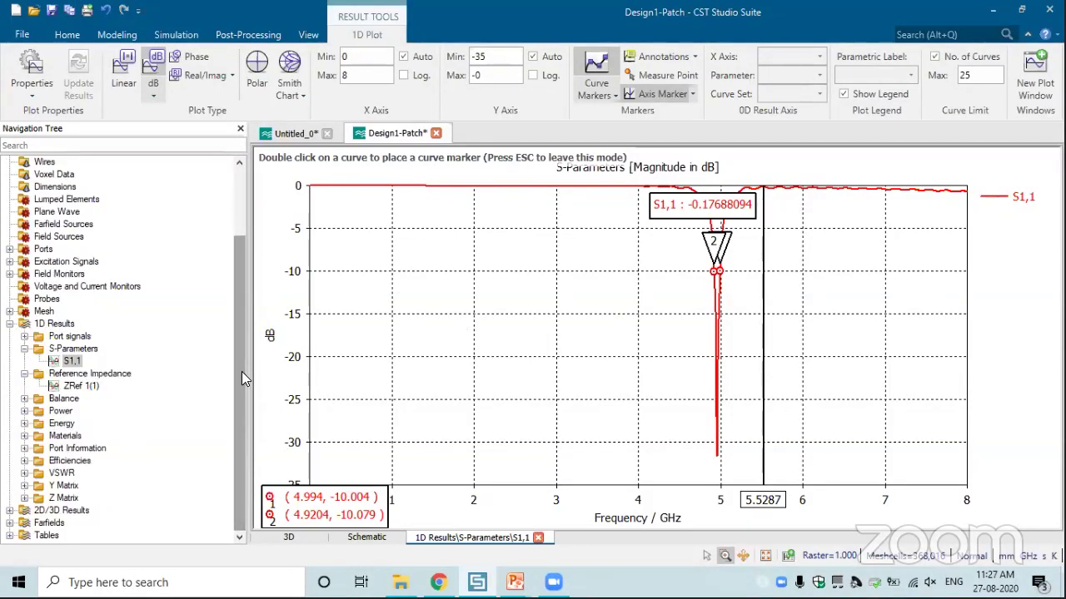
{"action": "left_click", "coordinate": [25, 462]}
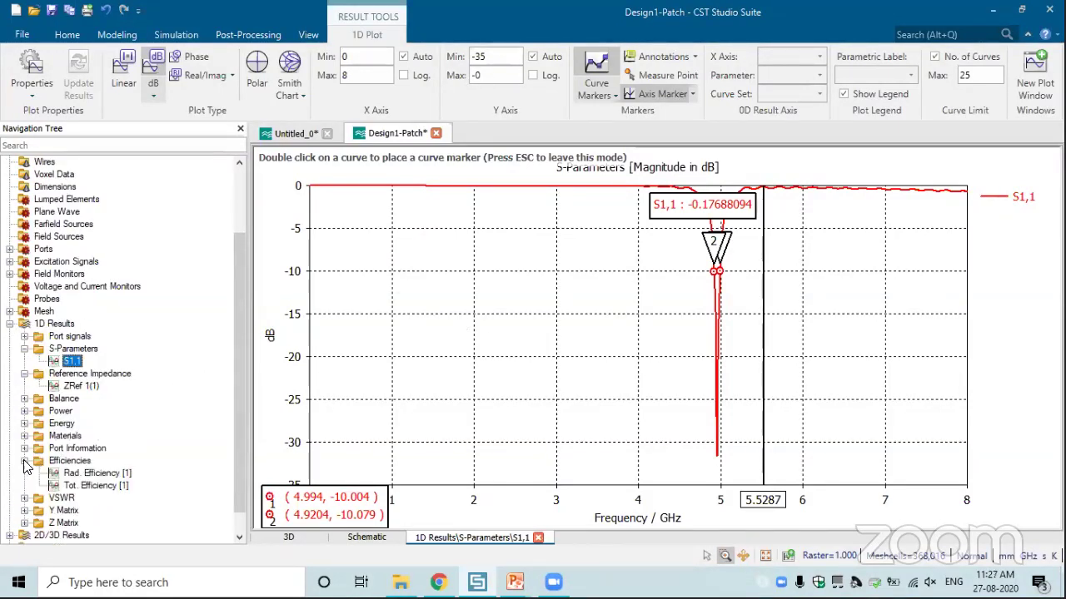
{"action": "left_click", "coordinate": [83, 473]}
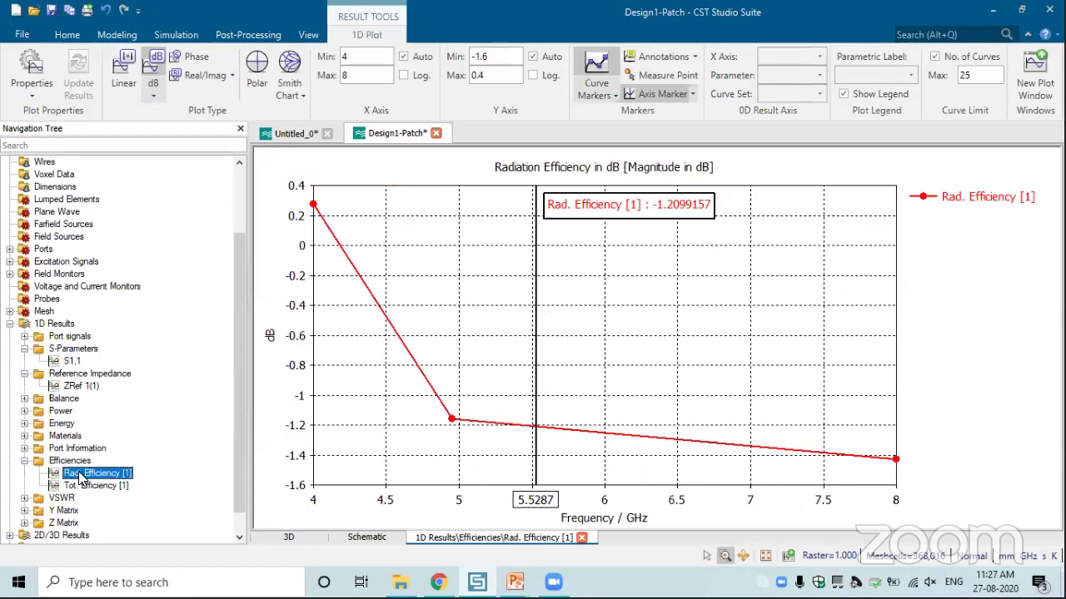
{"action": "left_click", "coordinate": [116, 84]}
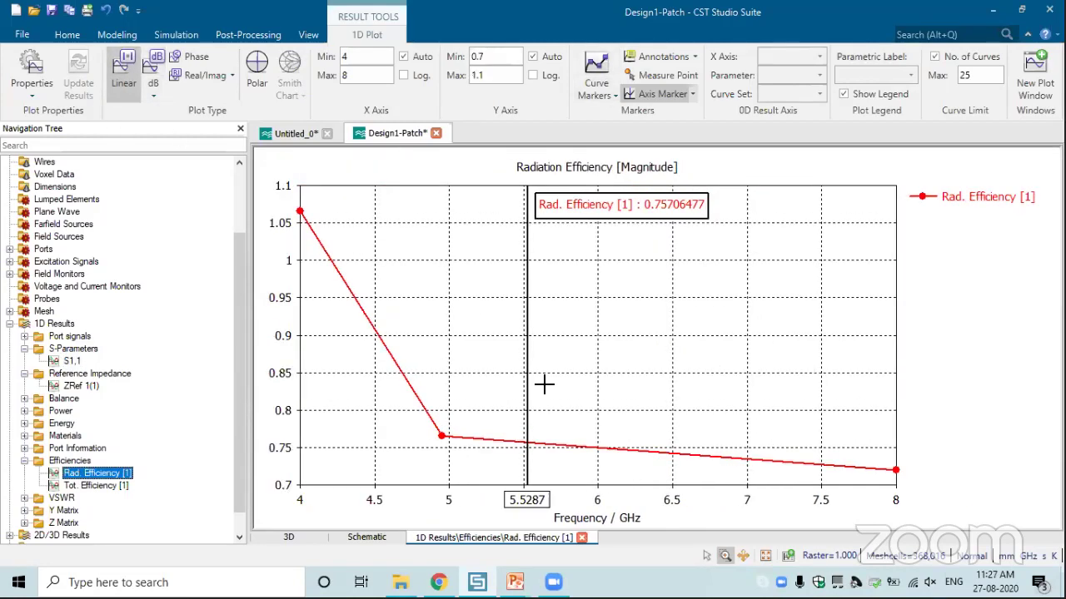
{"action": "left_click_drag", "start_coordinate": [533, 374], "coordinate": [445, 380]}
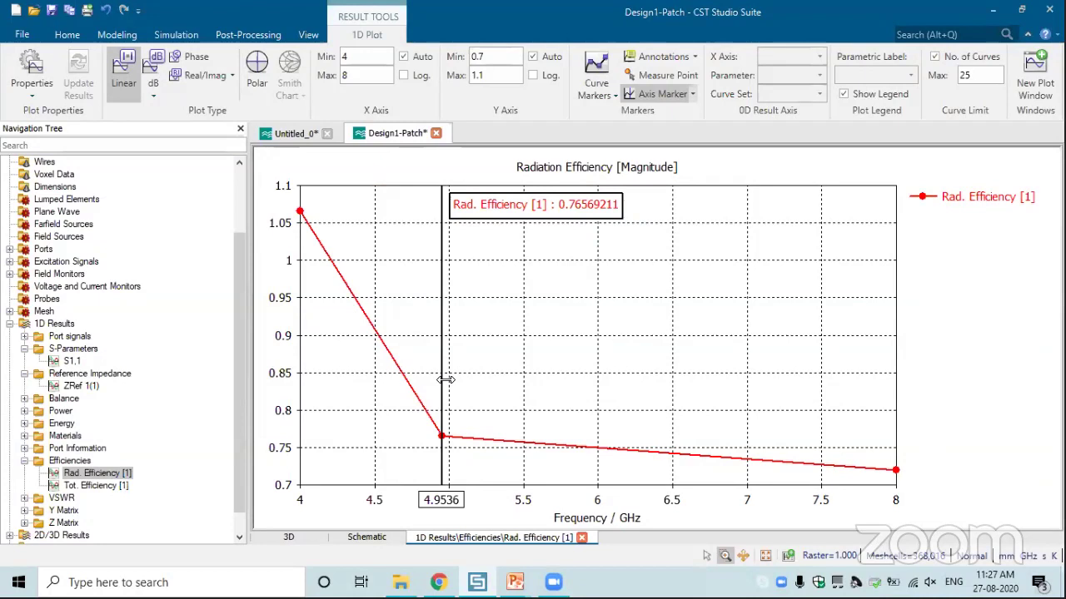
{"action": "left_click", "coordinate": [96, 485]}
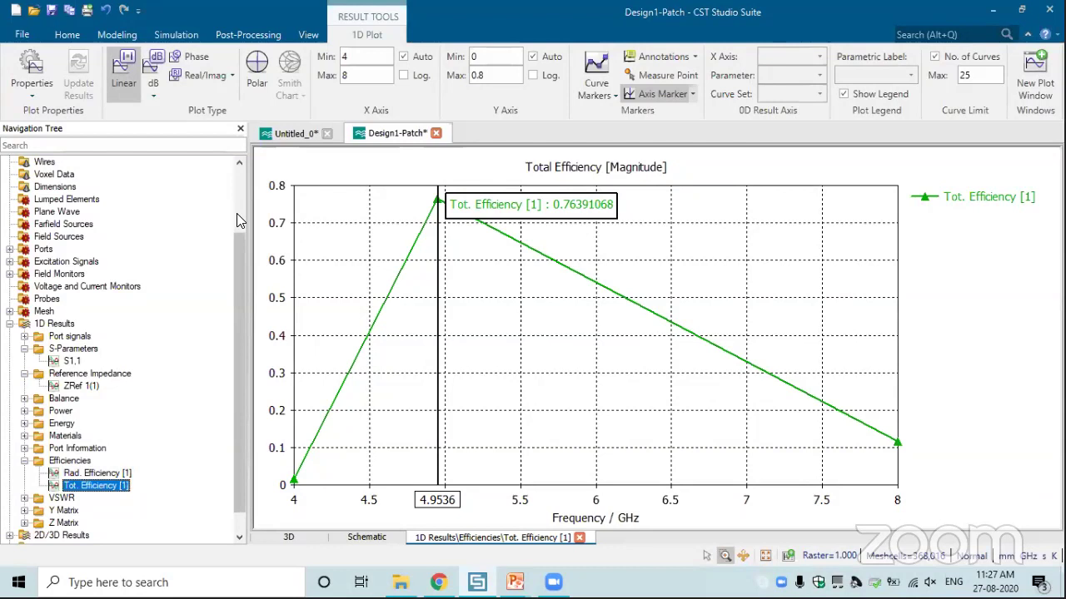
- Display the VSWR1 curve to read the standing wave ratio at the axis marker
{"action": "left_click_drag", "start_coordinate": [240, 264], "coordinate": [231, 380]}
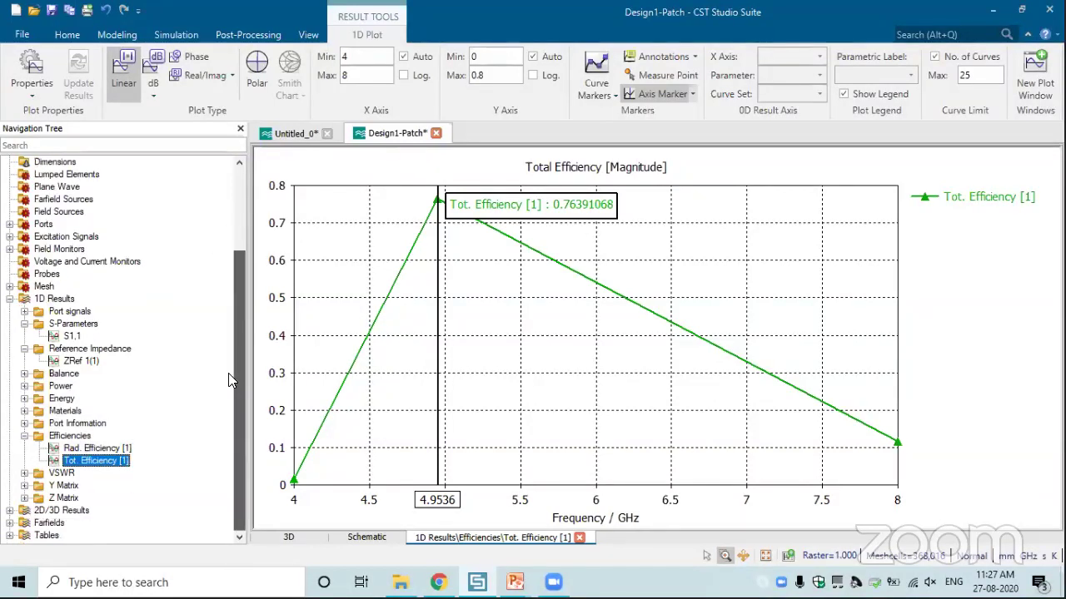
{"action": "left_click", "coordinate": [25, 473]}
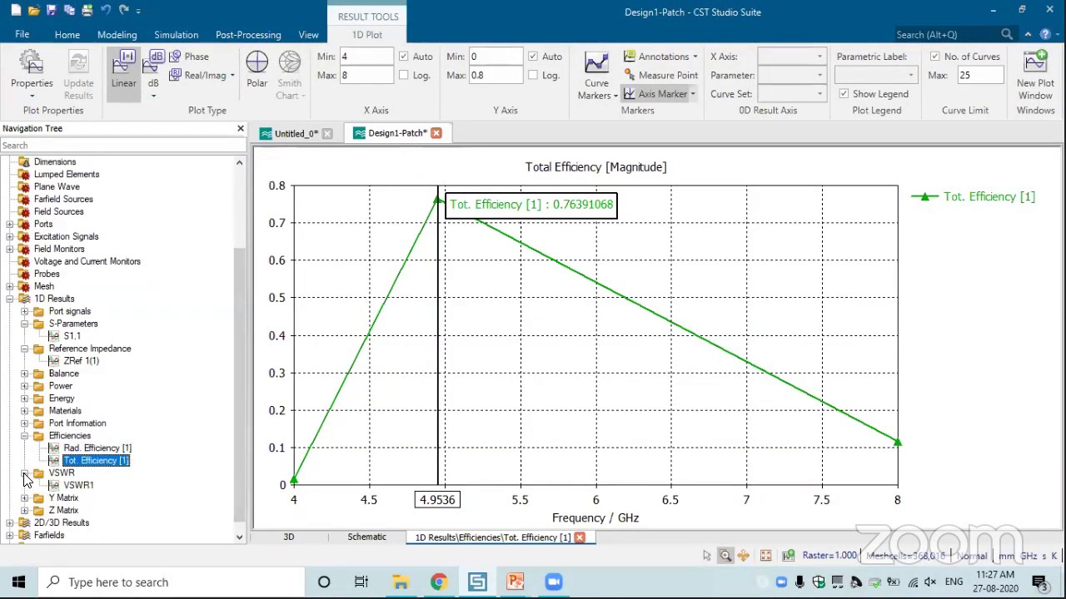
{"action": "left_click", "coordinate": [79, 486]}
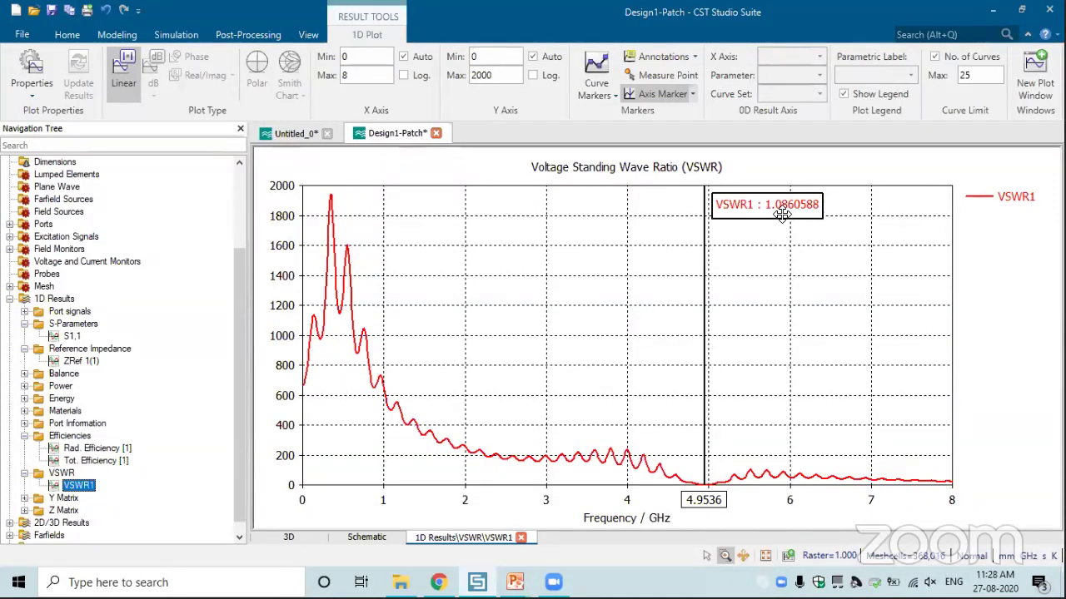
- Display the e-field at 4.9522 GHz as an animated contour plot with a logarithmic color ramp and inspect the patch
{"action": "scroll", "coordinate": [242, 437], "scroll_direction": "down", "scroll_amount": 1}
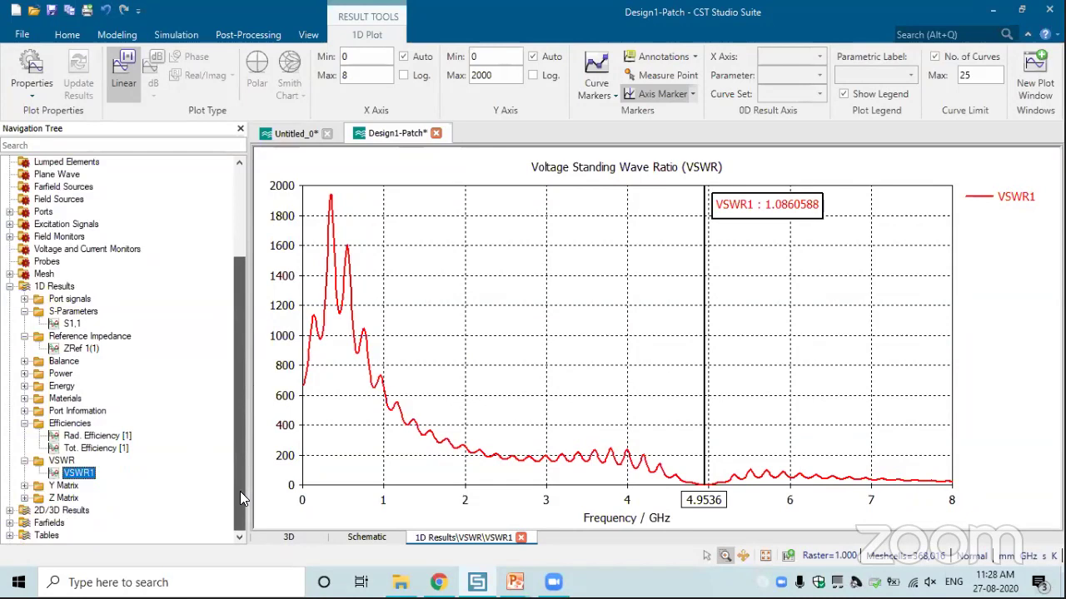
{"action": "left_click", "coordinate": [9, 510]}
{"action": "left_click", "coordinate": [25, 510]}
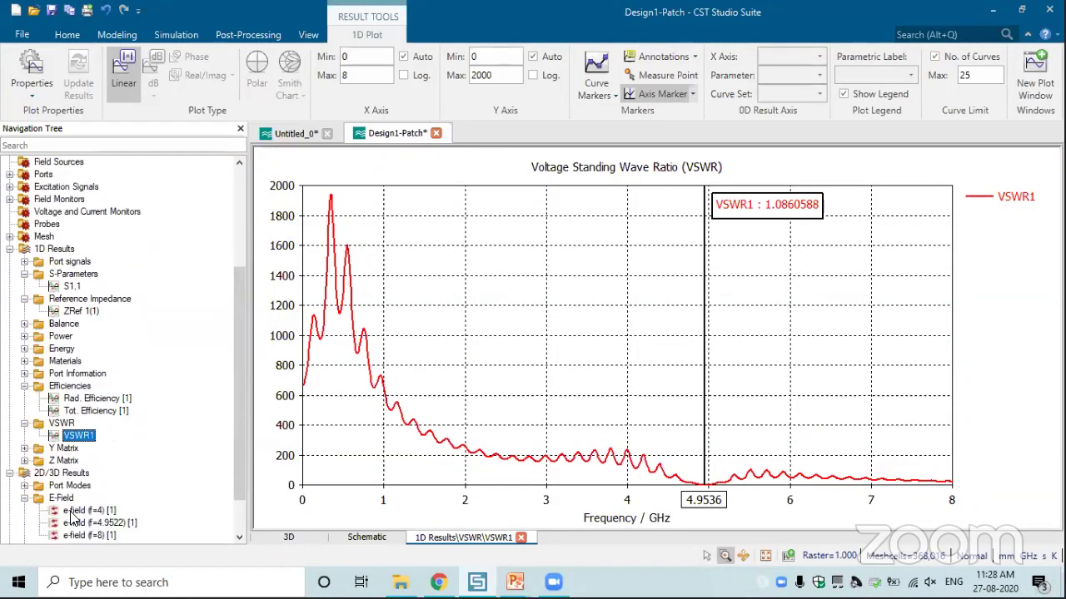
{"action": "left_click", "coordinate": [81, 523]}
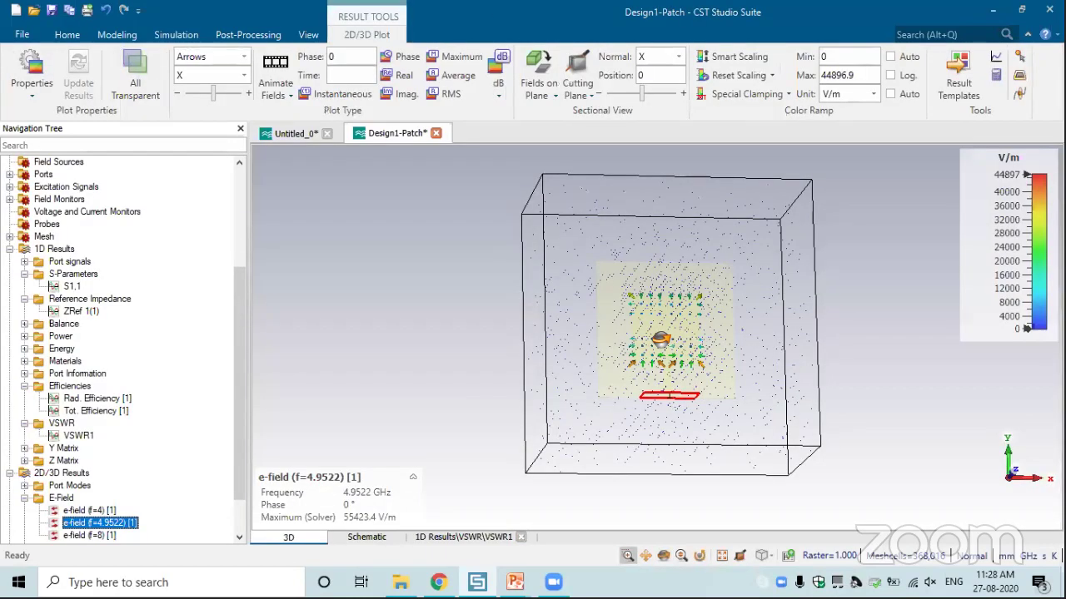
{"action": "scroll", "coordinate": [658, 337], "scroll_direction": "up", "scroll_amount": 2}
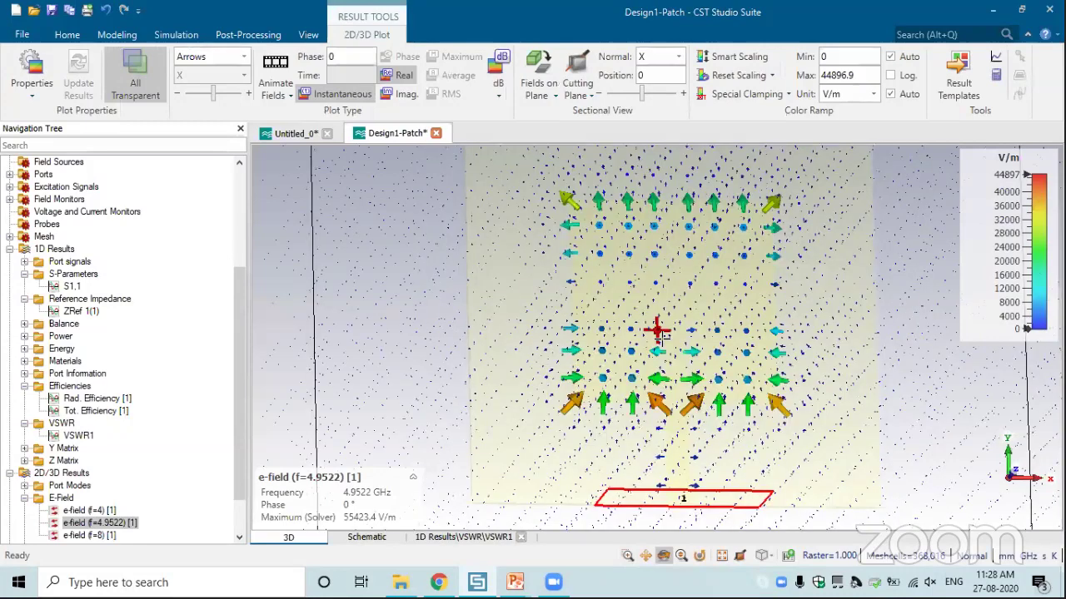
{"action": "left_click", "coordinate": [212, 57]}
{"action": "left_click", "coordinate": [215, 71]}
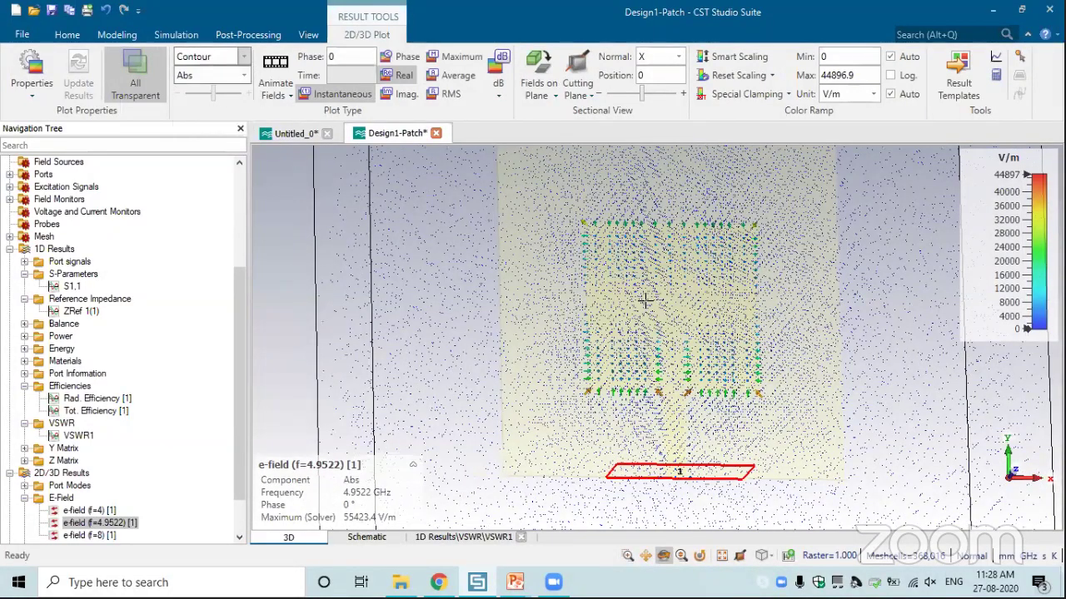
{"action": "left_click", "coordinate": [277, 66]}
{"action": "left_click_drag", "start_coordinate": [587, 315], "coordinate": [724, 169]}
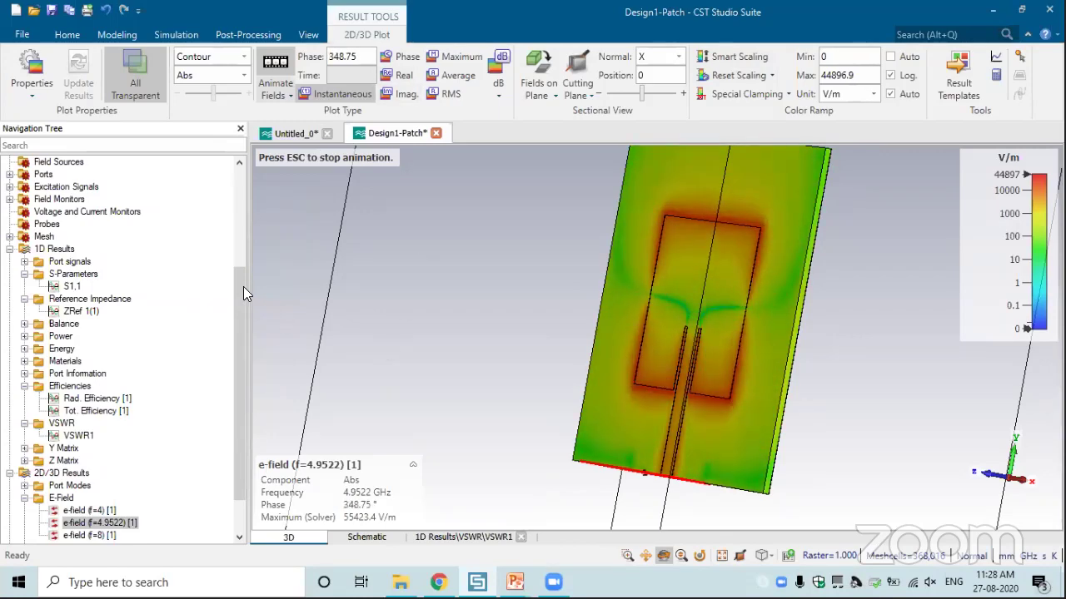
- Display the surface current at 4.9522 GHz with a logarithmic color ramp and inspect its distribution on the patch
{"action": "scroll", "coordinate": [245, 434], "scroll_direction": "down", "scroll_amount": 2}
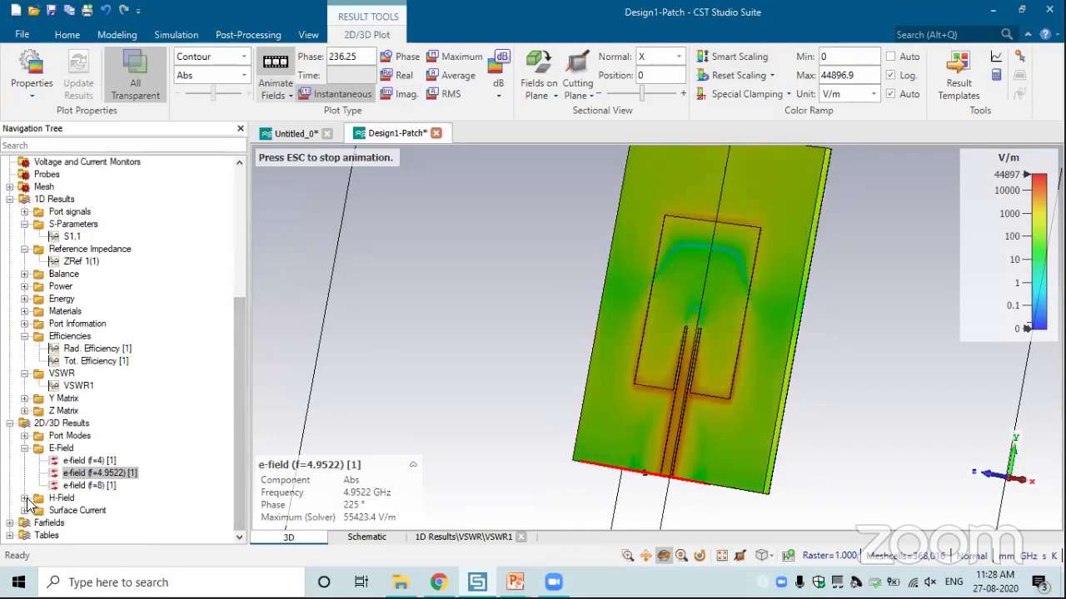
{"action": "left_click", "coordinate": [25, 511]}
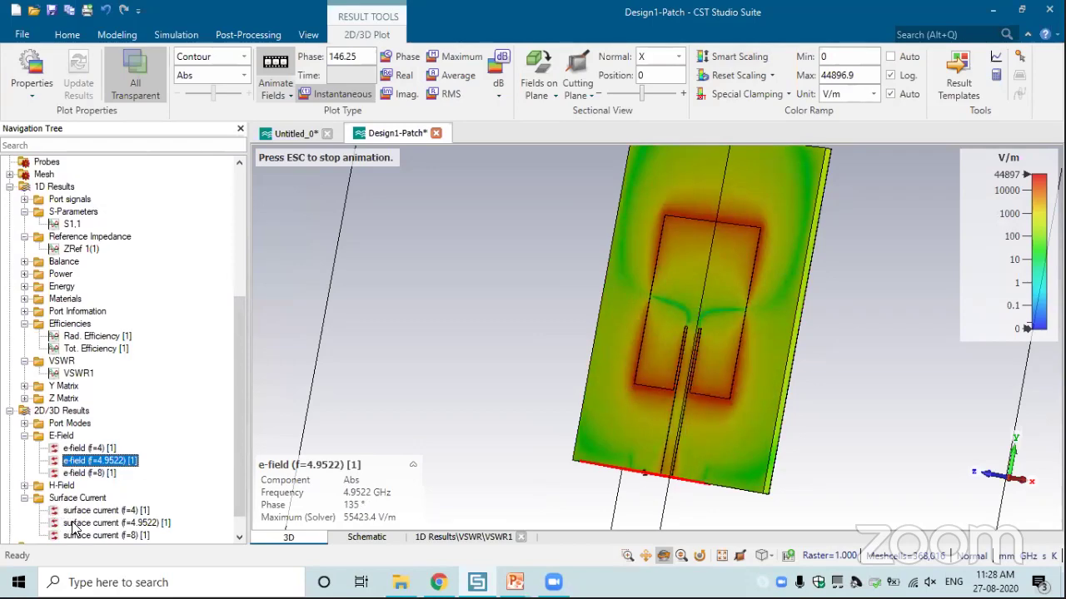
{"action": "left_click", "coordinate": [79, 524]}
{"action": "mouse_move", "coordinate": [742, 349]}
{"action": "left_mouse_down"}
{"action": "mouse_move", "coordinate": [488, 316]}
{"action": "mouse_move", "coordinate": [730, 352]}
{"action": "mouse_move", "coordinate": [813, 341]}
{"action": "left_mouse_up"}
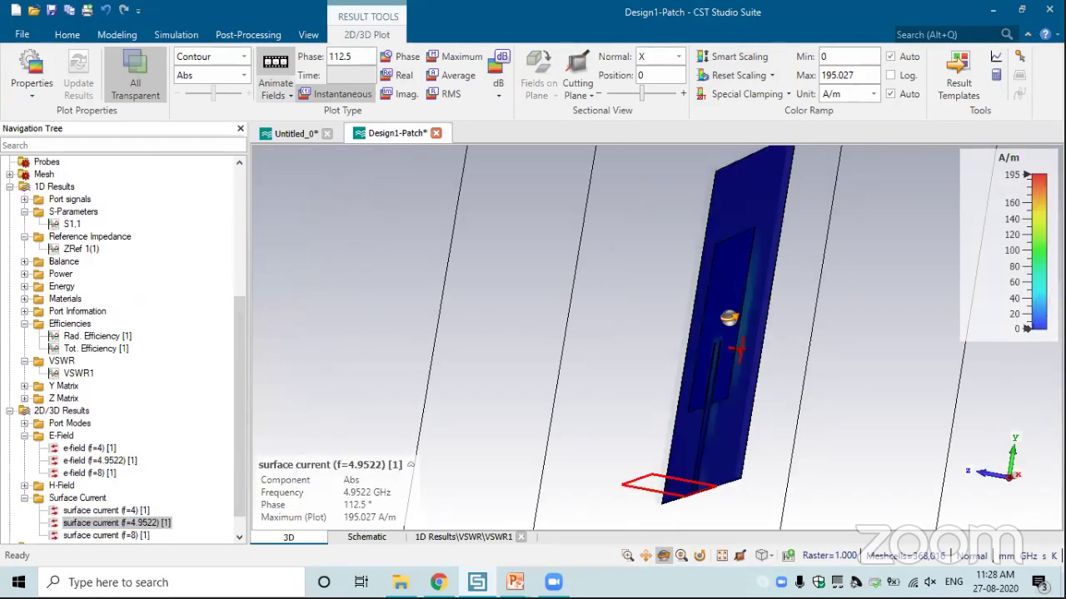
{"action": "left_click_drag", "start_coordinate": [761, 180], "coordinate": [721, 155]}
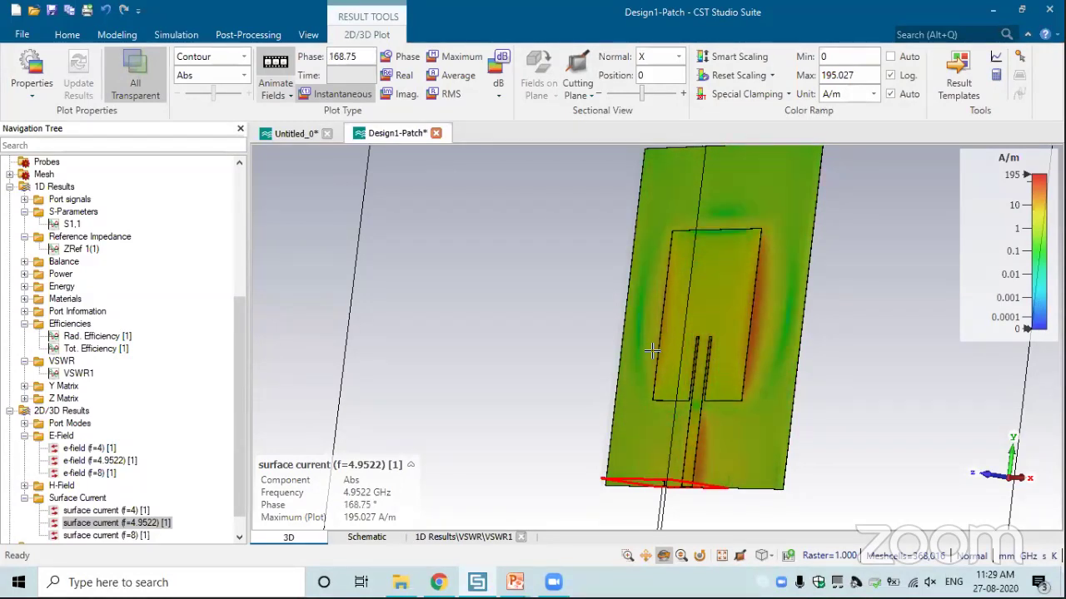
- Return to the e-field plot at 4.9522 GHz and examine its distribution around the patch
{"action": "key", "text": "Up"}
{"action": "key", "text": "Up"}
{"action": "key", "text": "Up"}
{"action": "key", "text": "Up"}
{"action": "key", "text": "Up"}
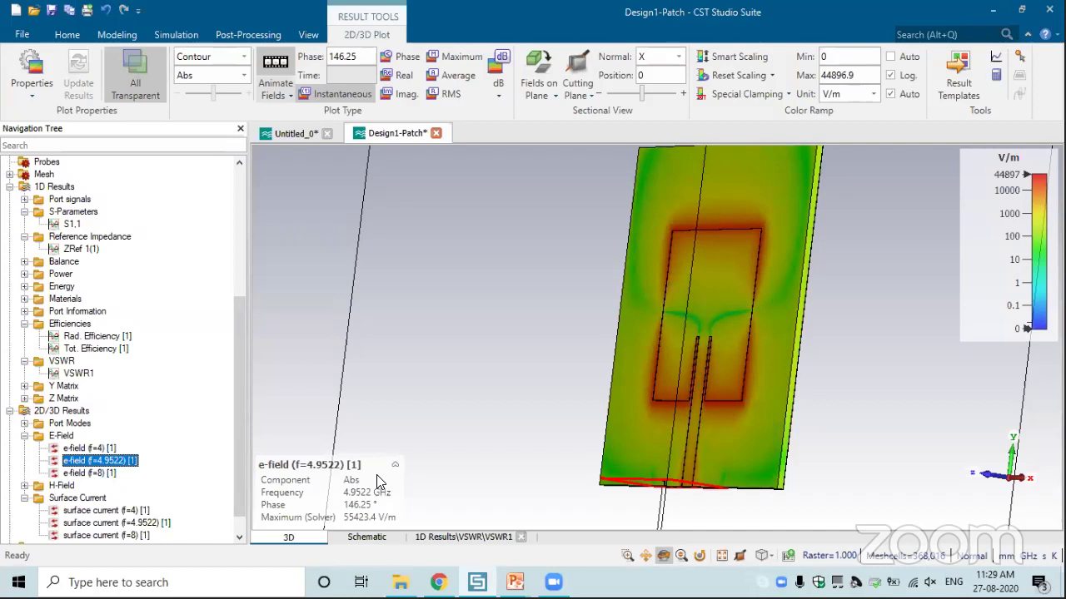
- Display the e1 port mode of Port1 to check its mode type and line impedance
{"action": "scroll", "coordinate": [235, 383], "scroll_direction": "down", "scroll_amount": 1}
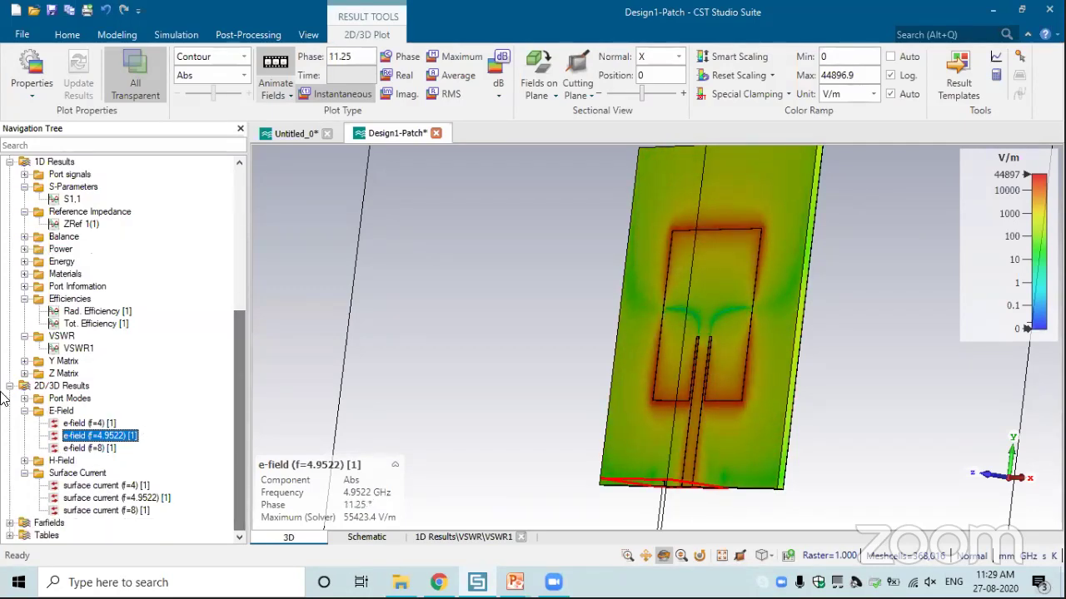
{"action": "left_click", "coordinate": [25, 399]}
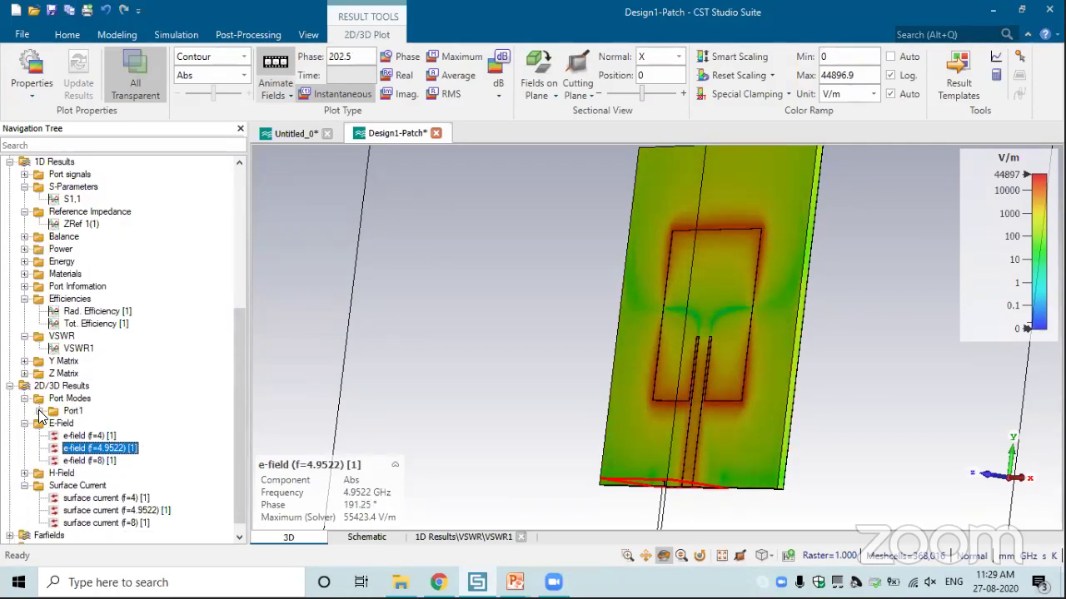
{"action": "left_click", "coordinate": [40, 411]}
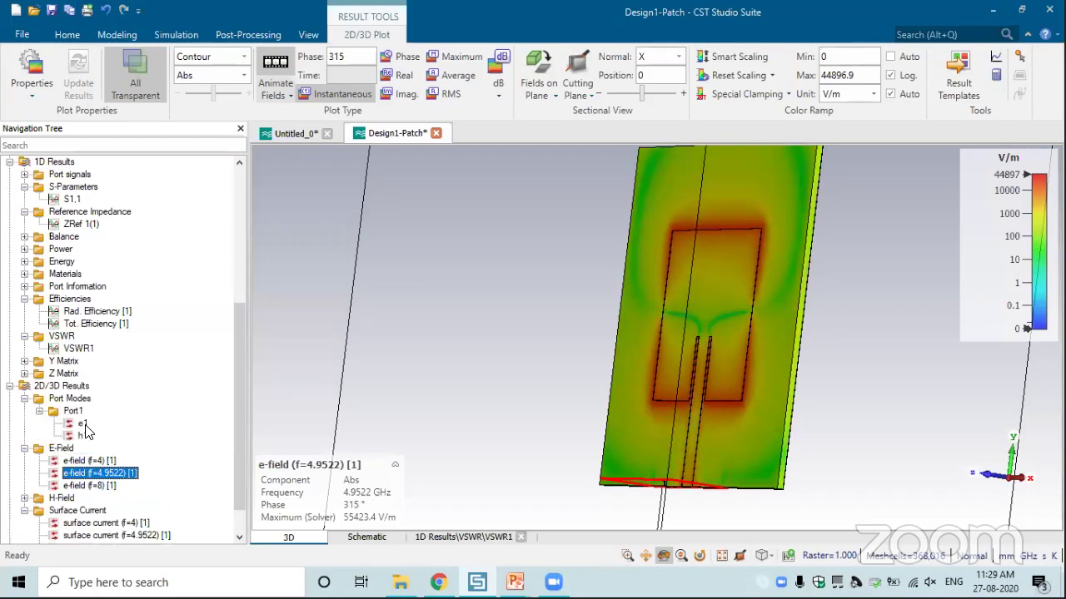
{"action": "left_click", "coordinate": [81, 423]}
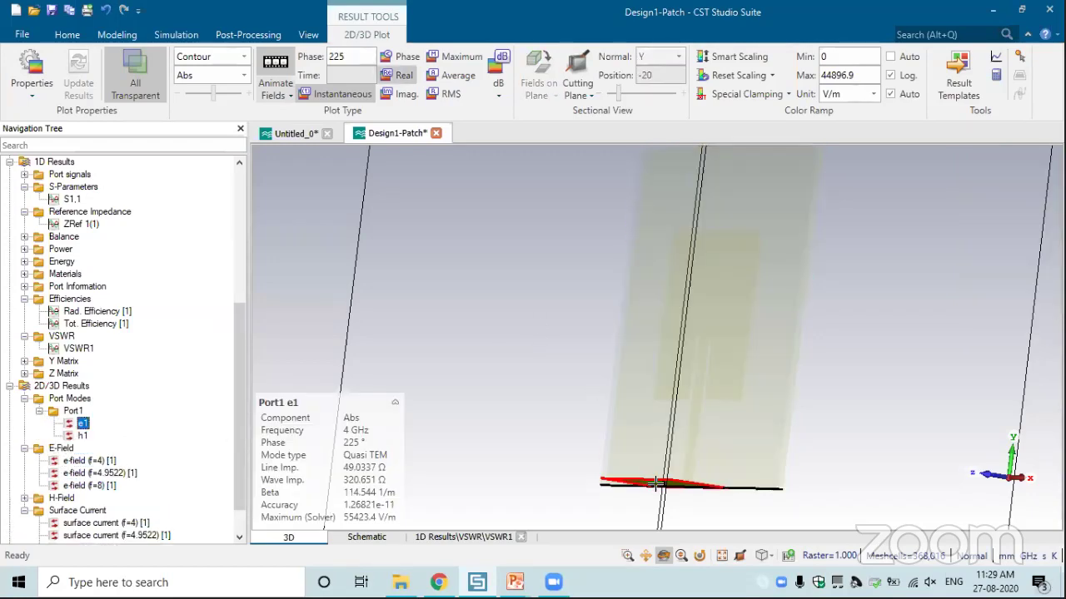
- Reset the e1 port mode's color scaling, display it as arrows, and examine the field directions between the feed line and ground
{"action": "left_click_drag", "start_coordinate": [683, 433], "coordinate": [669, 304]}
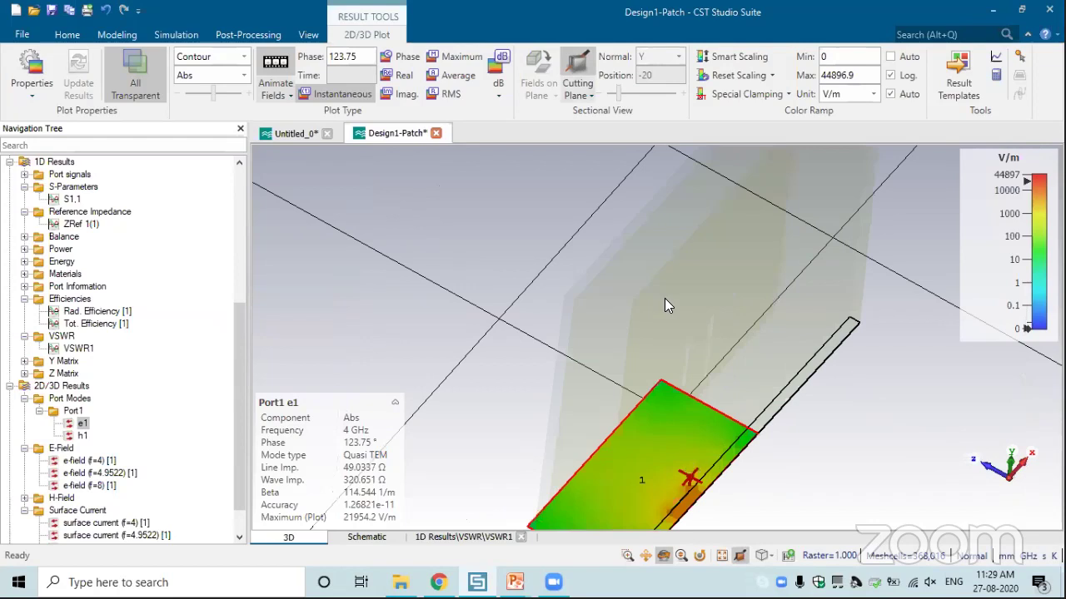
{"action": "left_click", "coordinate": [730, 75]}
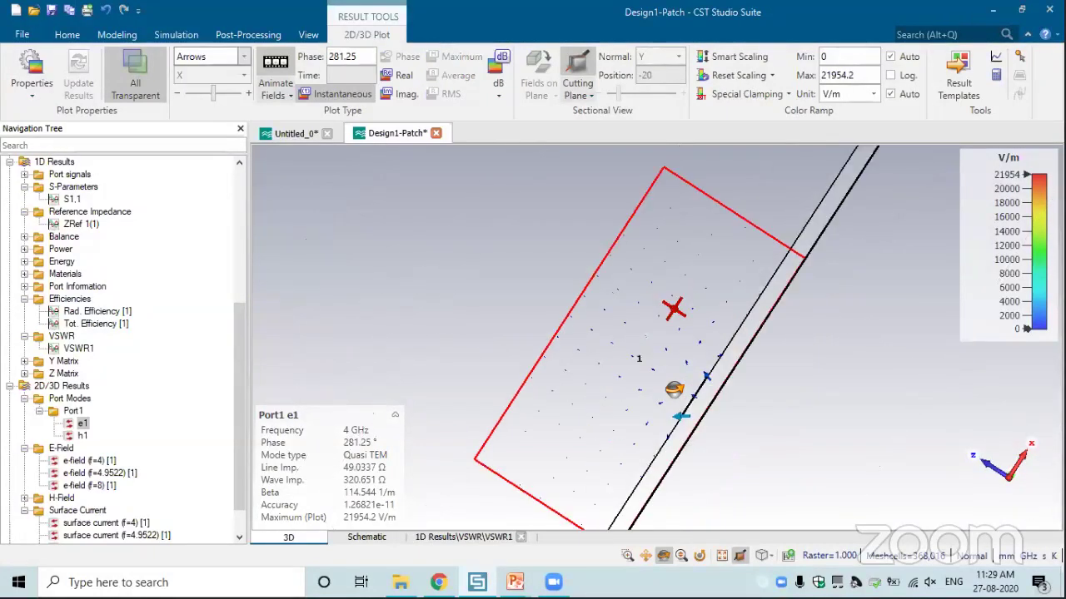
{"action": "scroll", "coordinate": [673, 389], "scroll_direction": "up", "scroll_amount": 3}
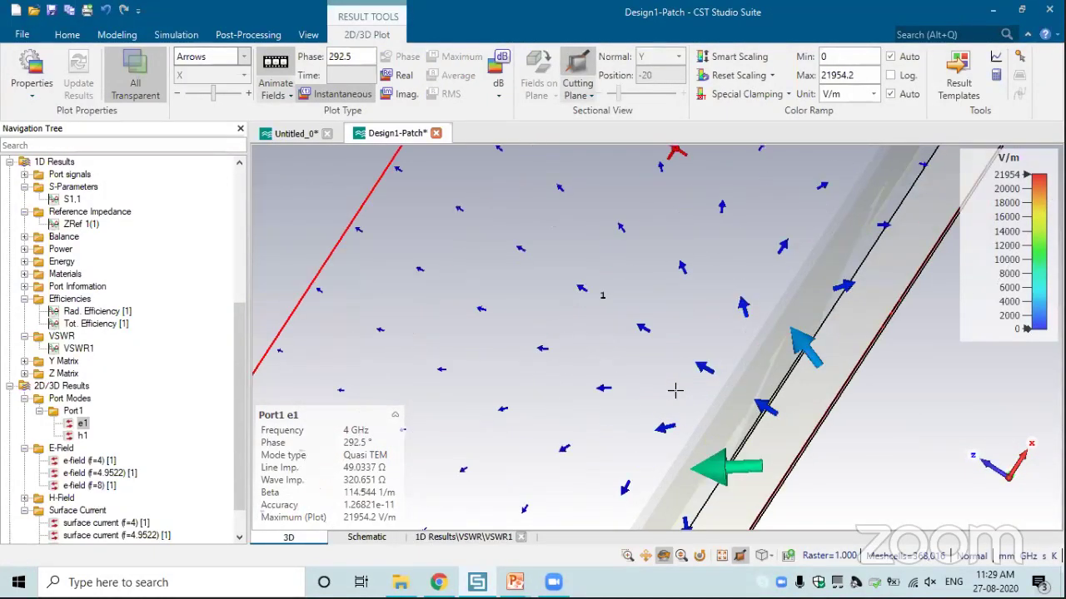
{"action": "scroll", "coordinate": [697, 414], "scroll_direction": "up", "scroll_amount": 2}
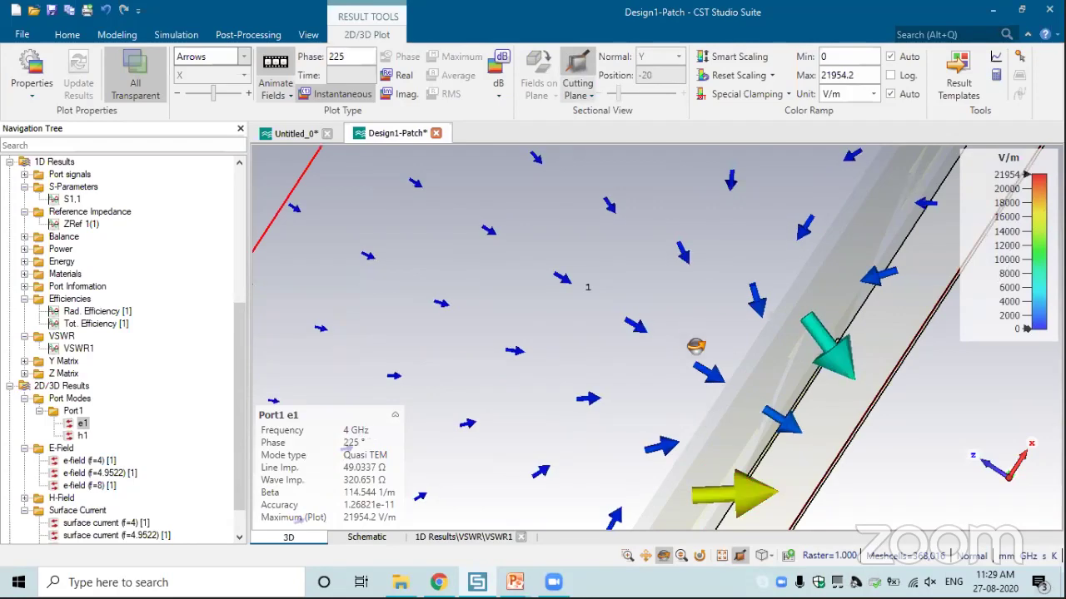
{"action": "scroll", "coordinate": [690, 344], "scroll_direction": "up", "scroll_amount": 4}
{"action": "scroll", "coordinate": [726, 374], "scroll_direction": "down", "scroll_amount": 3}
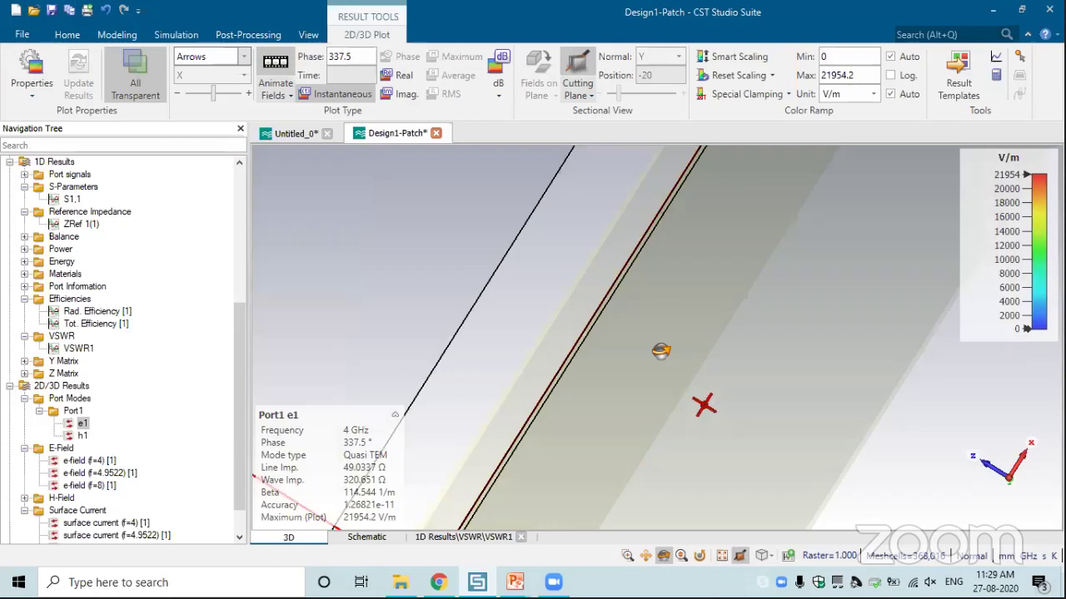
{"action": "scroll", "coordinate": [660, 351], "scroll_direction": "down", "scroll_amount": 2}
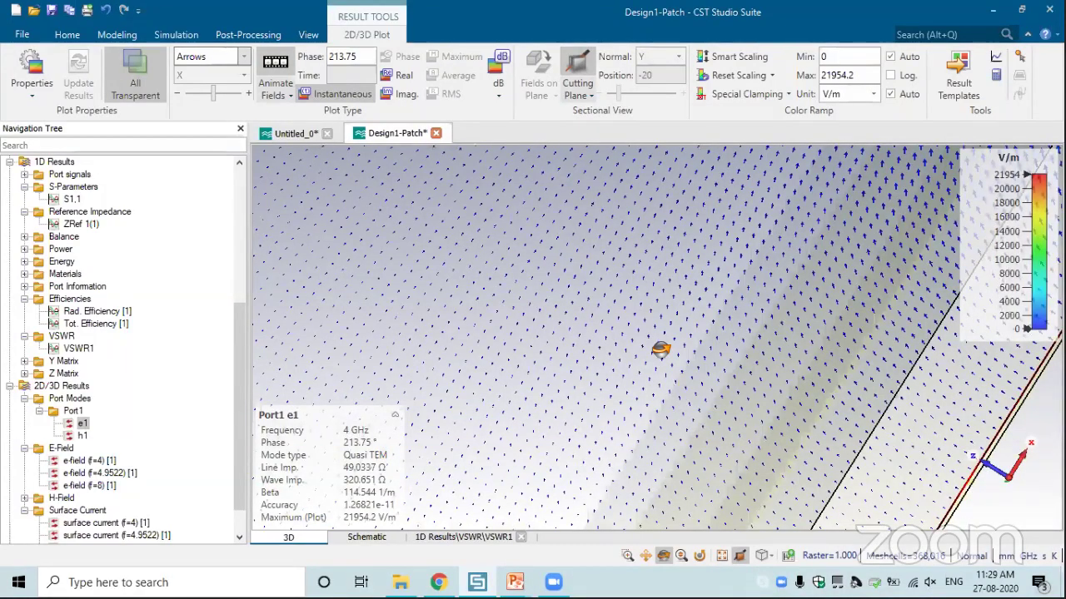
{"action": "scroll", "coordinate": [660, 350], "scroll_direction": "up", "scroll_amount": 3}
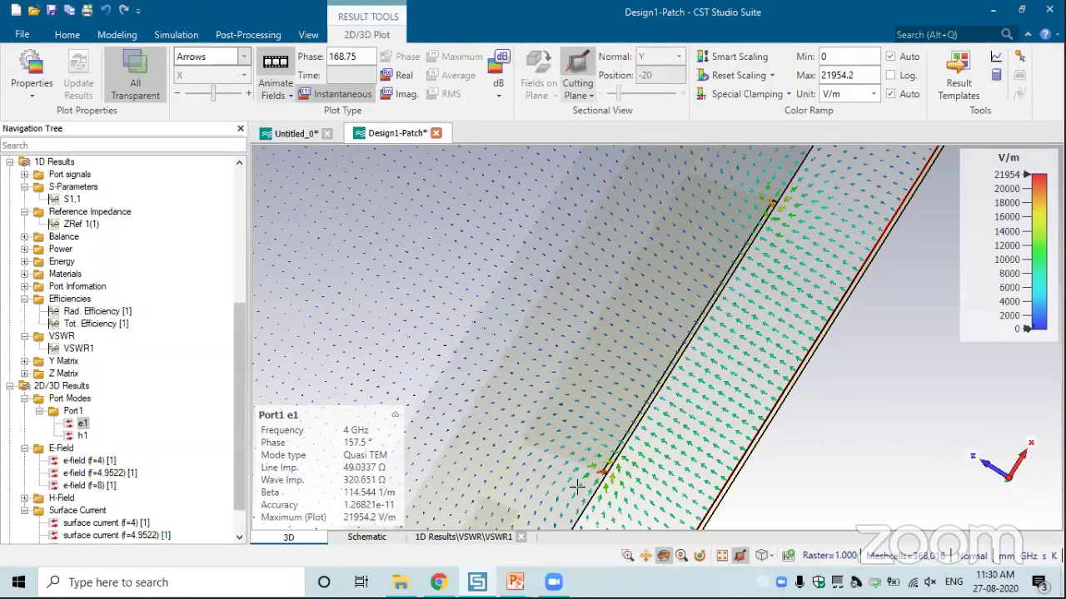
{"action": "scroll", "coordinate": [449, 424], "scroll_direction": "down", "scroll_amount": 3}
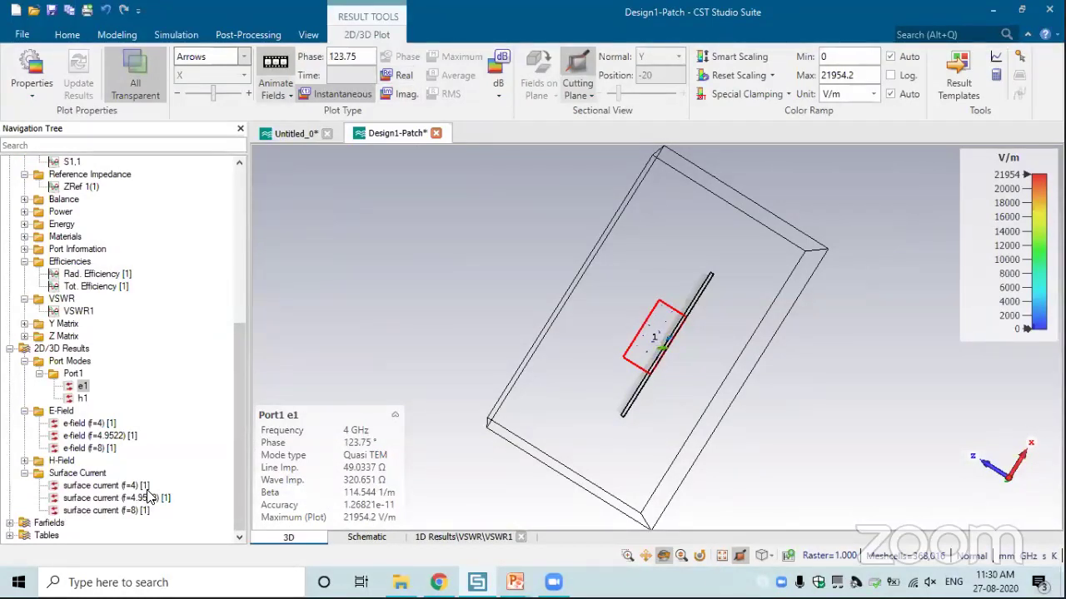
- Collapse the expanded 2D/3D result folders and display the Abs farfield at 4.9522 GHz
{"action": "left_click", "coordinate": [25, 473]}
{"action": "left_click", "coordinate": [25, 448]}
{"action": "left_click", "coordinate": [40, 449]}
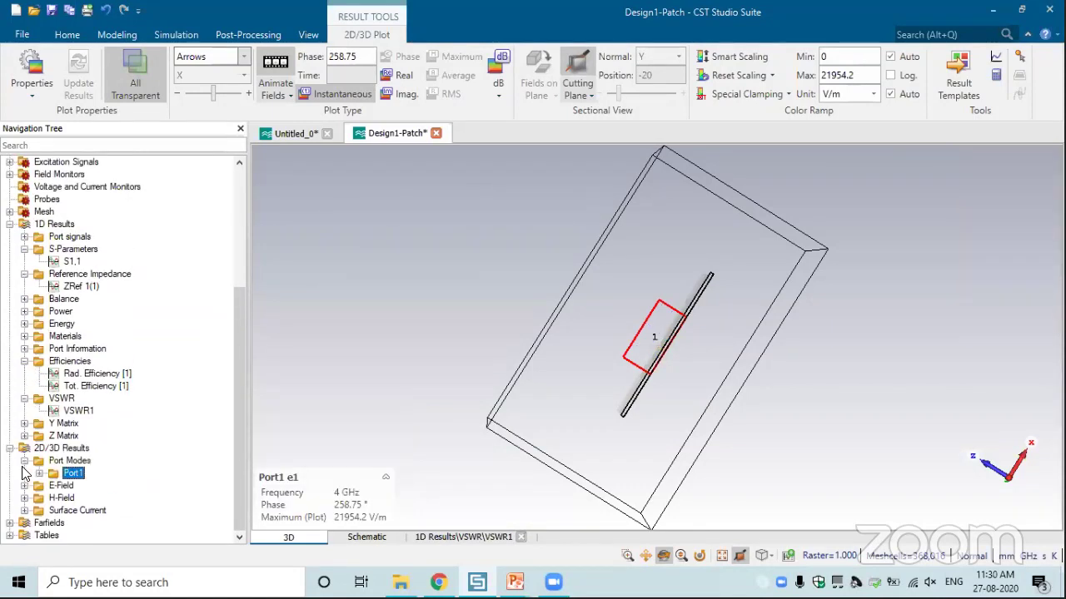
{"action": "left_click", "coordinate": [25, 460]}
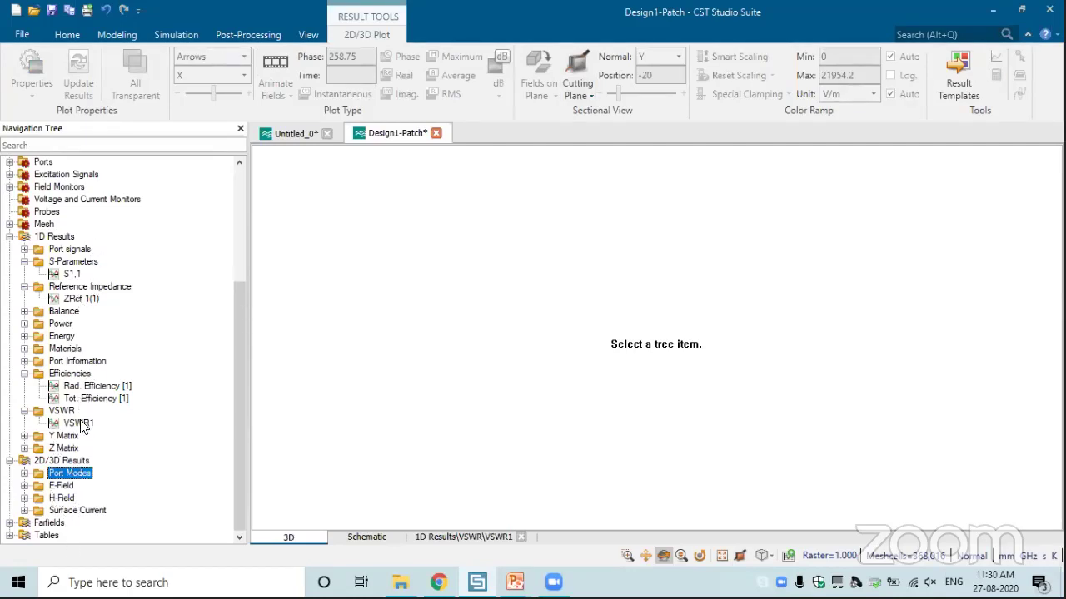
{"action": "left_click", "coordinate": [10, 523]}
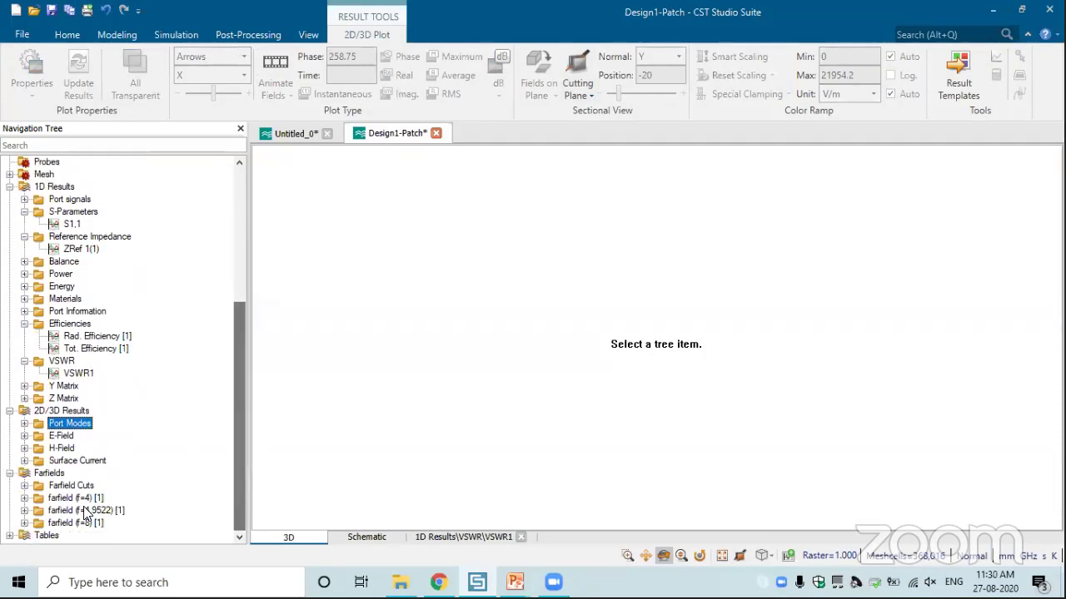
{"action": "left_click", "coordinate": [25, 511]}
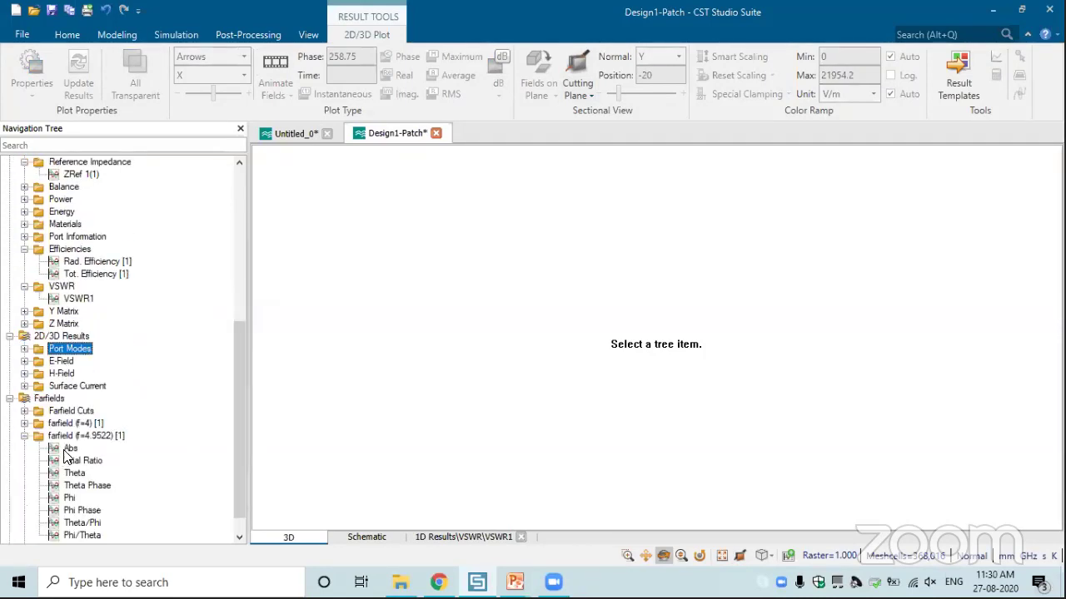
{"action": "left_click", "coordinate": [70, 448]}
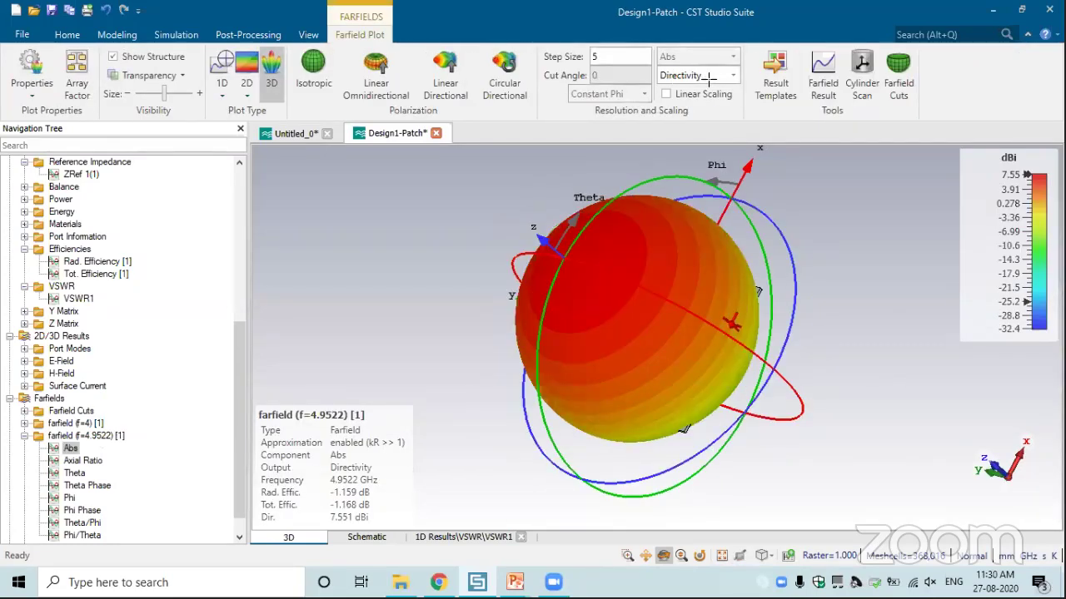
- Shrink the 3D farfield plot, inspect the directivity pattern around the antenna, and switch the plotted quantity to Realized Gain
{"action": "left_click_drag", "start_coordinate": [605, 222], "coordinate": [682, 313]}
{"action": "left_click", "coordinate": [130, 91]}
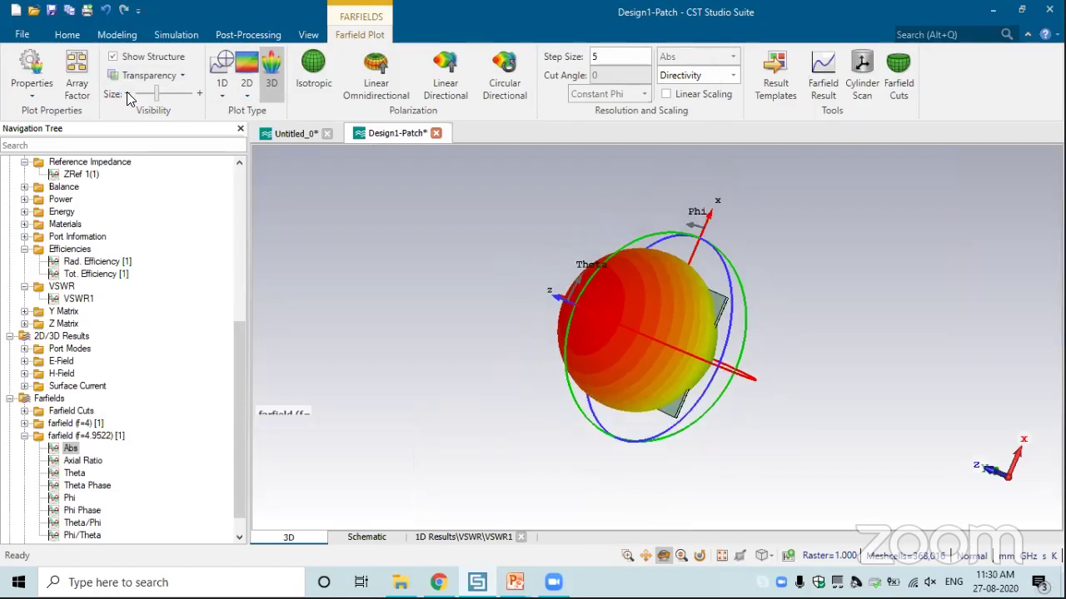
{"action": "left_click_drag", "start_coordinate": [643, 310], "coordinate": [674, 344]}
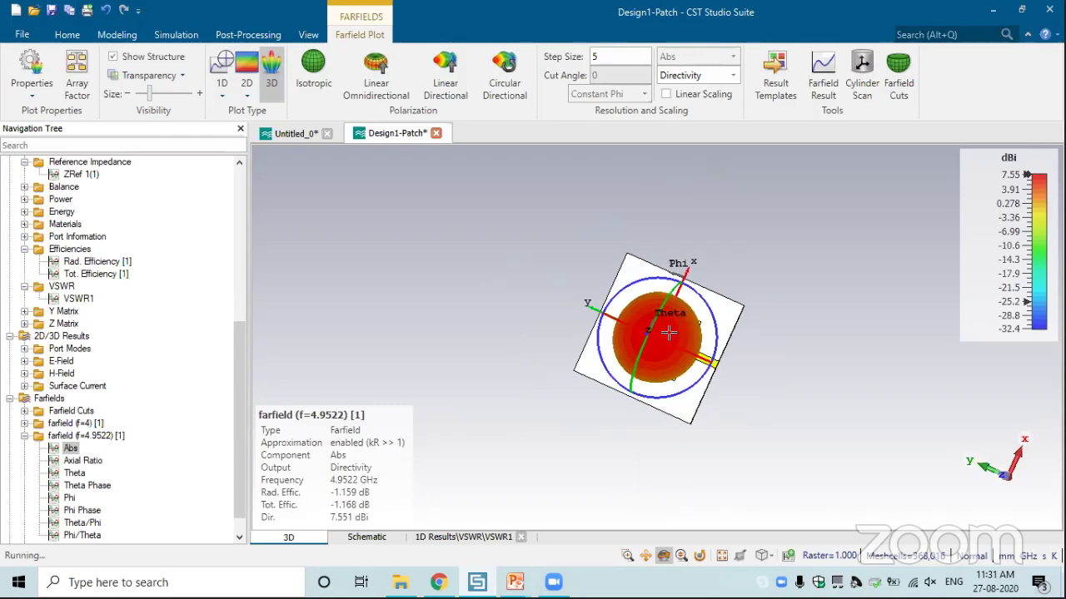
{"action": "scroll", "coordinate": [672, 343], "scroll_direction": "up", "scroll_amount": 5}
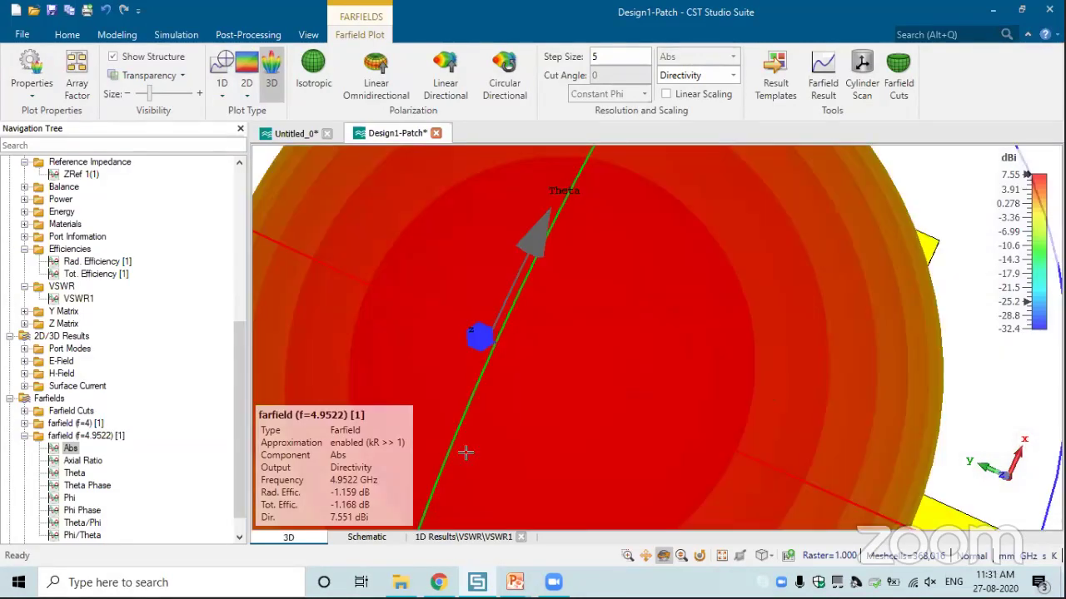
{"action": "key", "text": "space"}
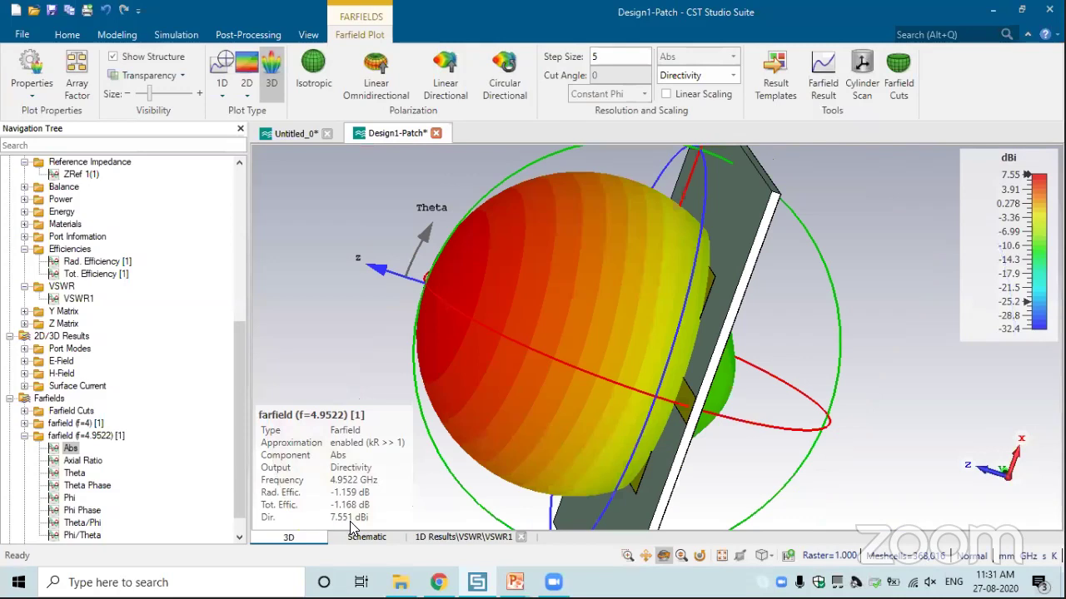
{"action": "left_click", "coordinate": [732, 74]}
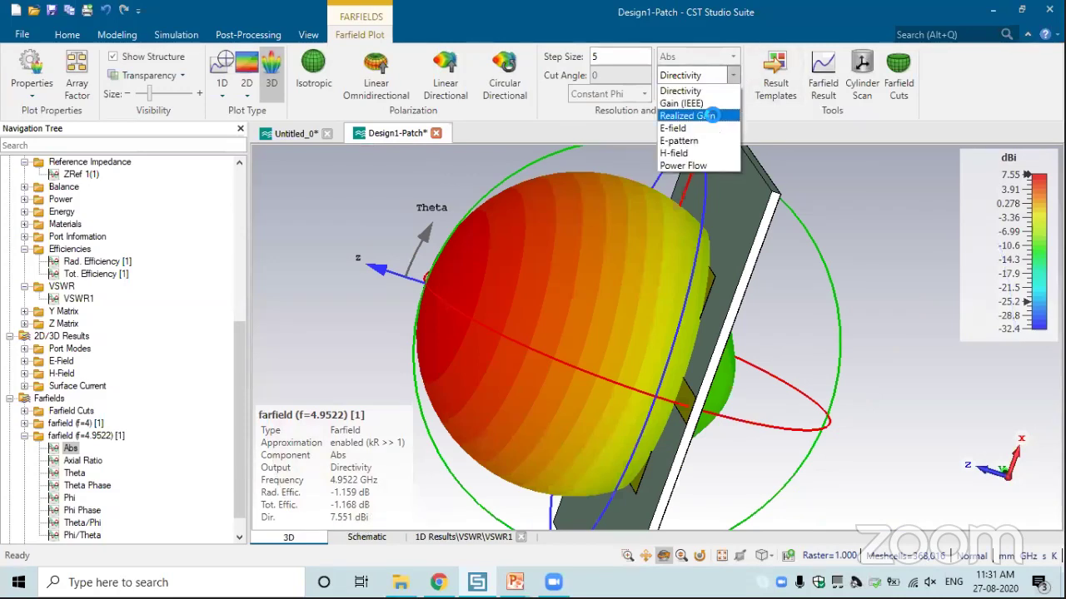
{"action": "left_click", "coordinate": [699, 116]}
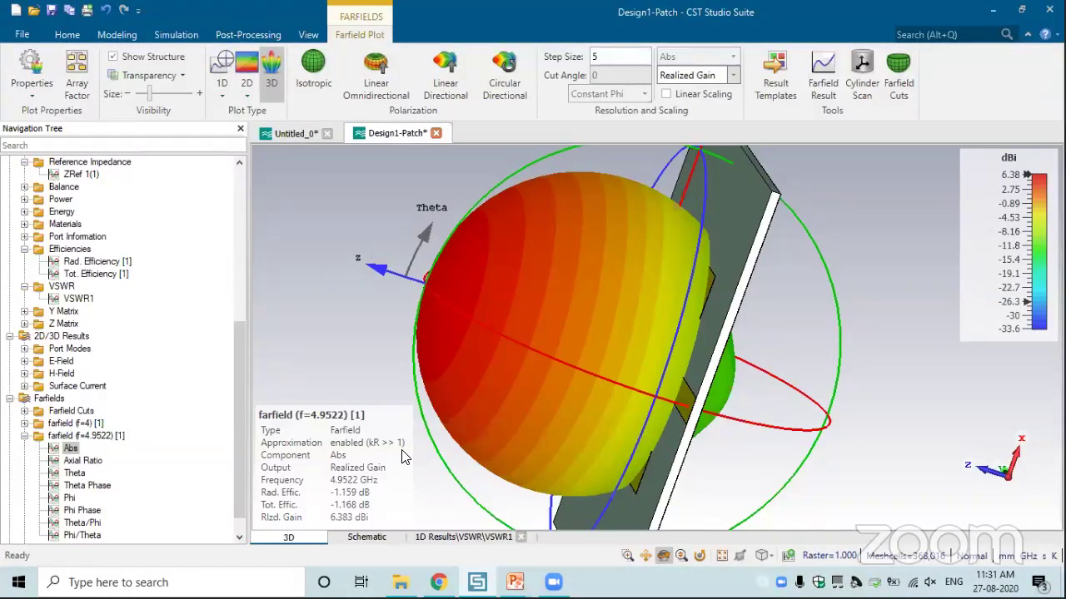
- Display the farfield axial ratio at 4.9522 GHz in 3D and as a Cartesian 1D plot
{"action": "left_click", "coordinate": [88, 463]}
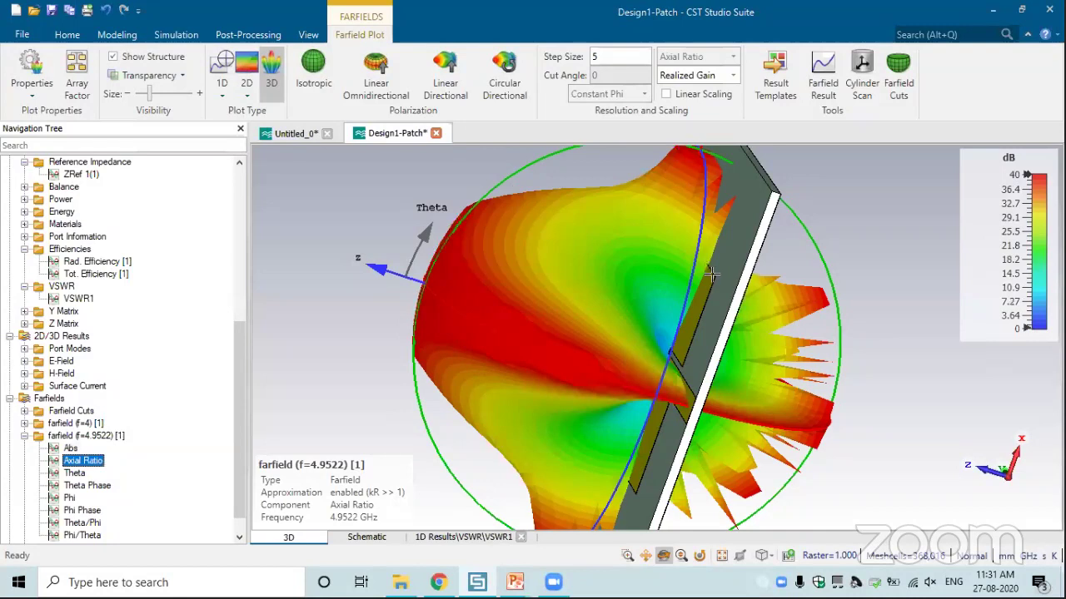
{"action": "key", "text": "space"}
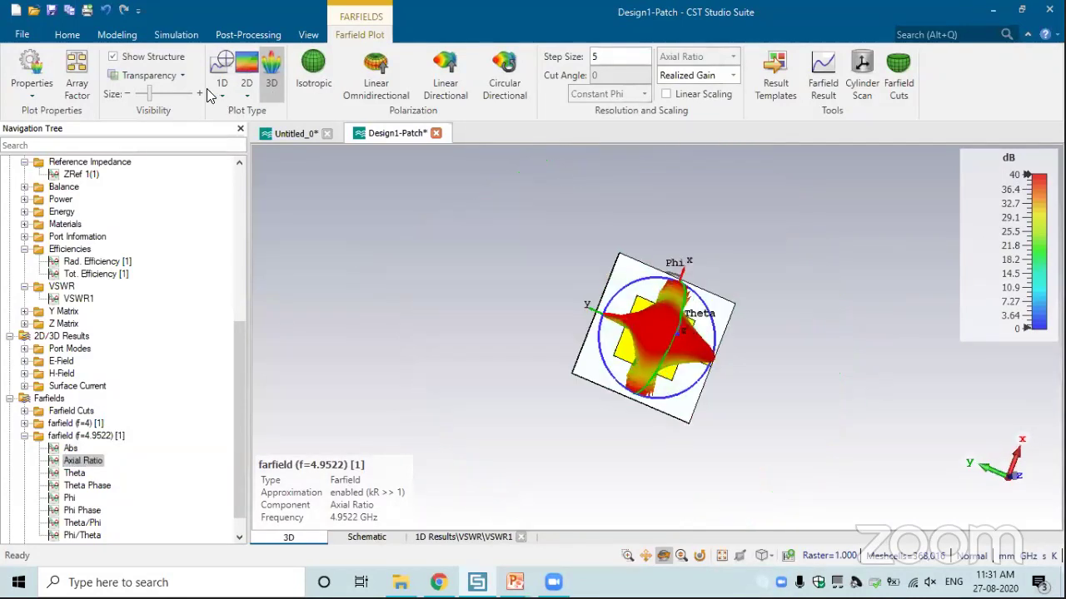
{"action": "left_click", "coordinate": [222, 94]}
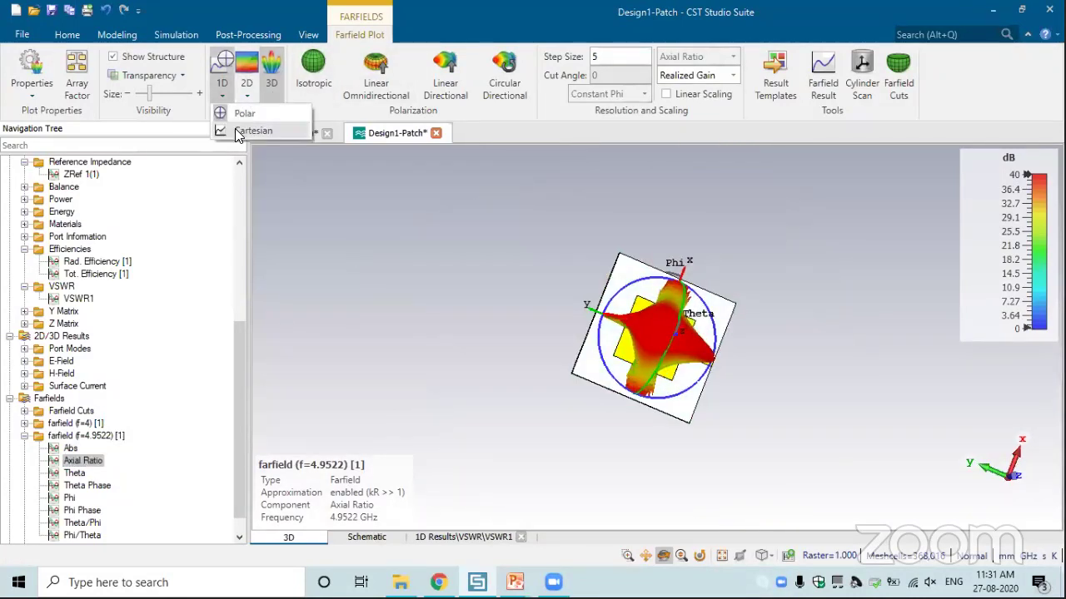
{"action": "left_click", "coordinate": [236, 129]}
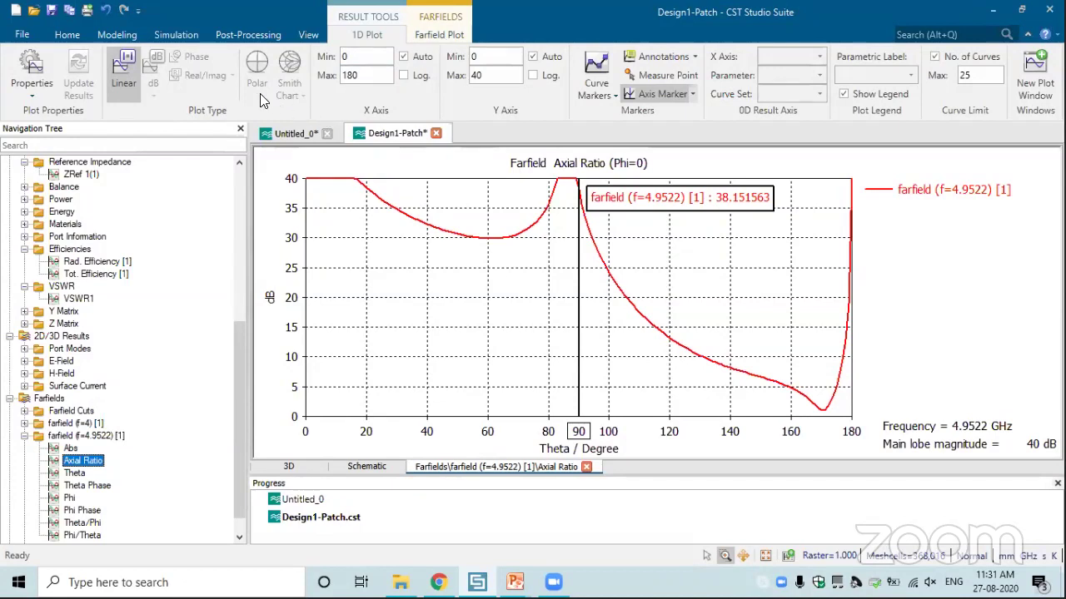
- Display the Abs farfield at 4.9522 GHz as a polar plot, switch it to Directivity, and collapse that farfield's results
{"action": "left_click", "coordinate": [439, 35]}
{"action": "left_click", "coordinate": [222, 96]}
{"action": "left_click", "coordinate": [327, 168]}
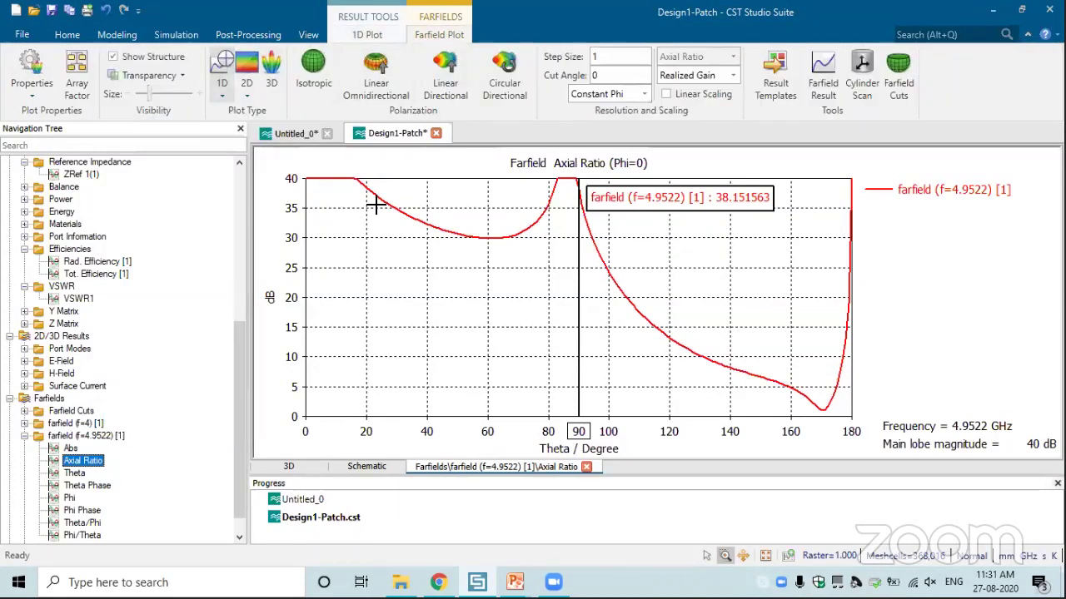
{"action": "left_click", "coordinate": [70, 448]}
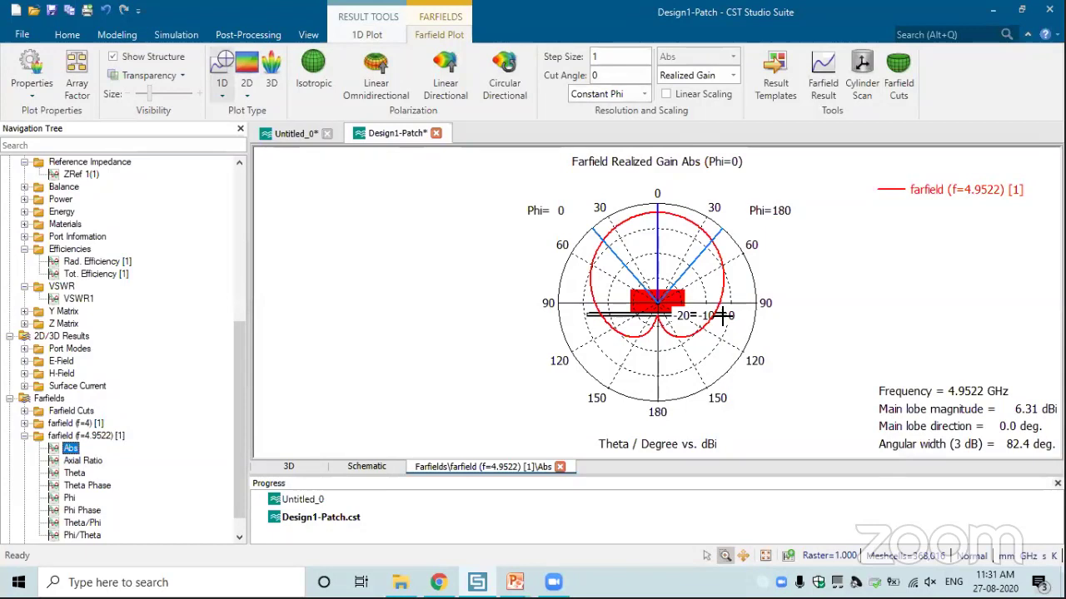
{"action": "left_click", "coordinate": [732, 75]}
{"action": "left_click", "coordinate": [691, 89]}
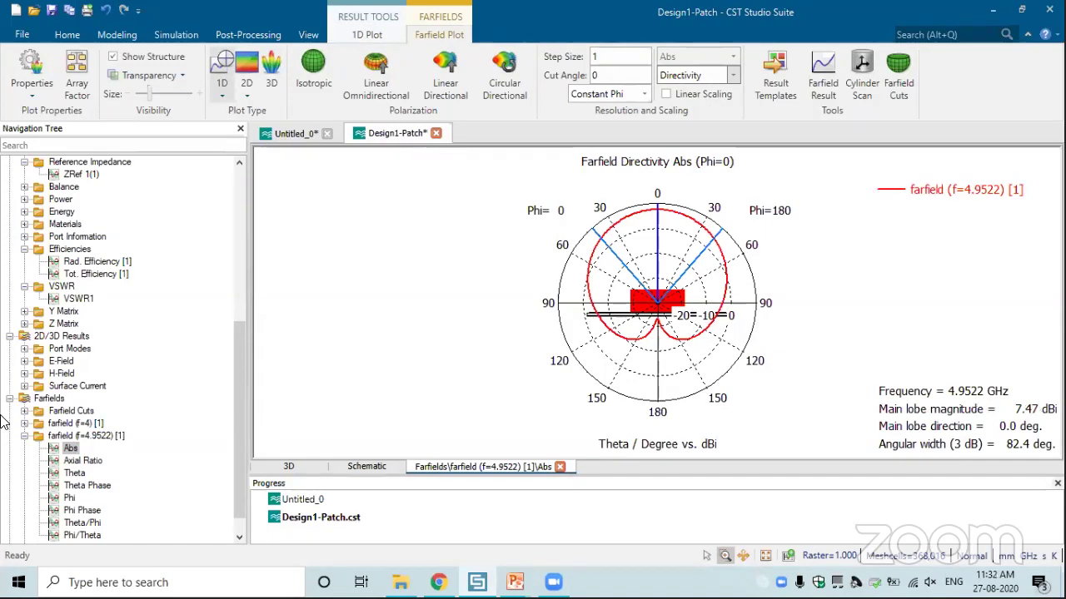
{"action": "left_click", "coordinate": [25, 437]}
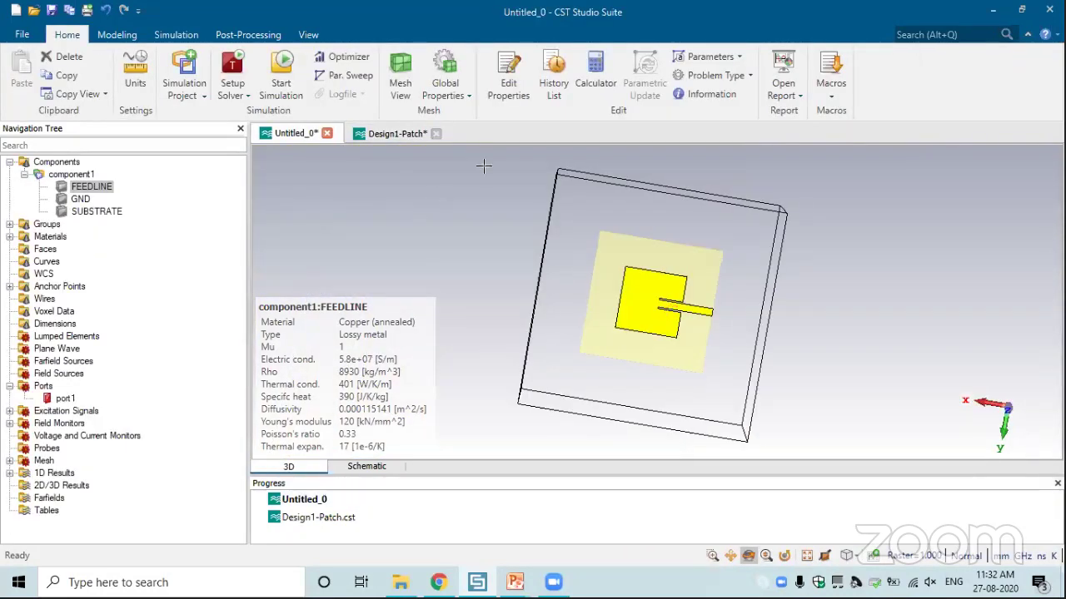
- Show the Parameter List of the Untitled_0 project and enlarge it to review the antenna's parameters
{"action": "right_click", "coordinate": [497, 119]}
{"action": "left_click", "coordinate": [542, 161]}
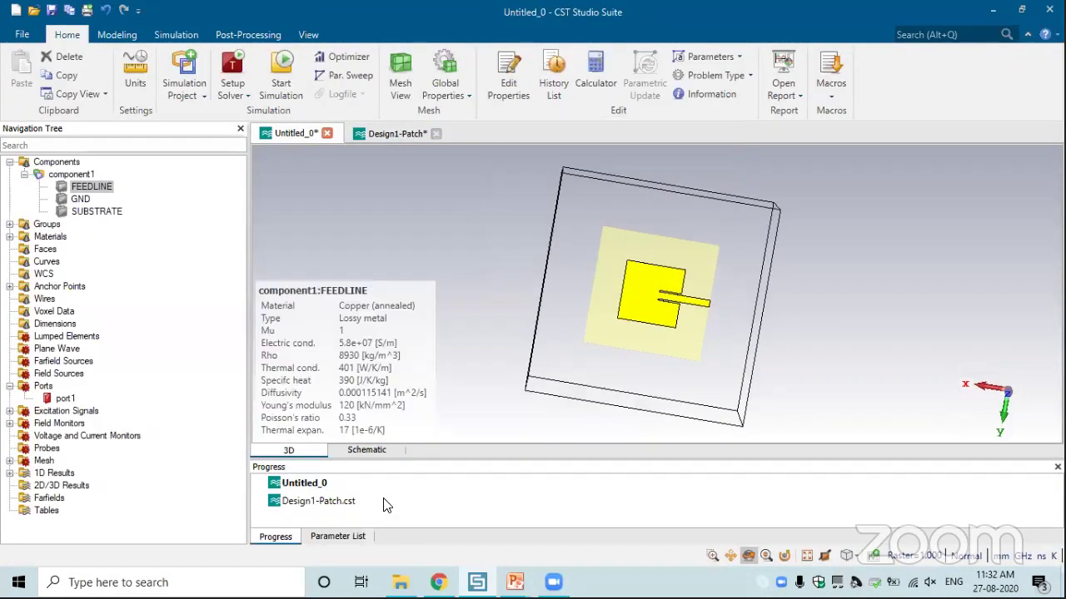
{"action": "left_click", "coordinate": [328, 537]}
{"action": "left_click_drag", "start_coordinate": [625, 459], "coordinate": [630, 267]}
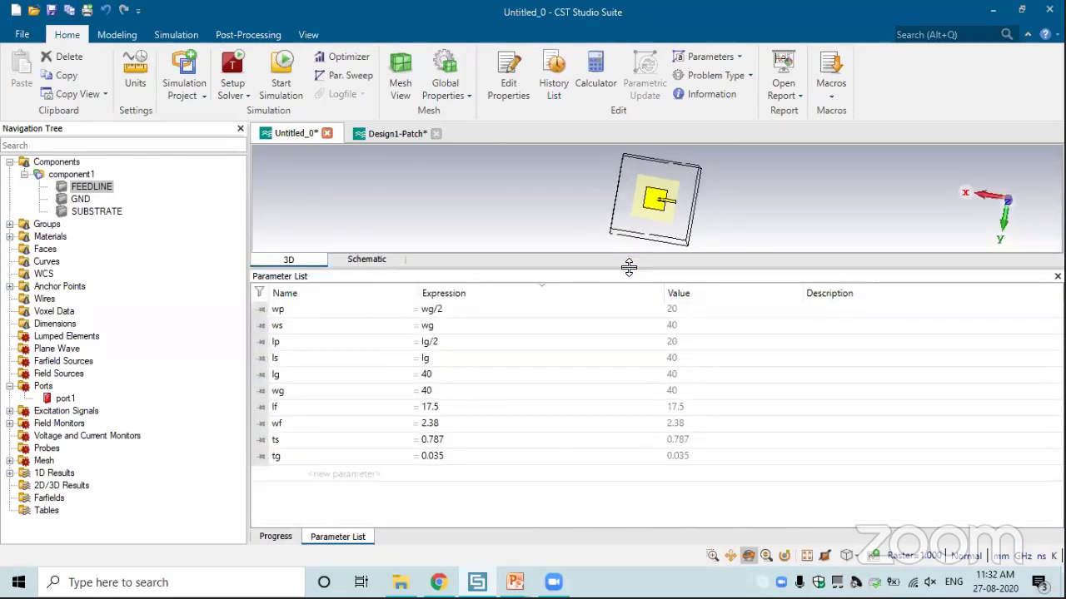
{"action": "left_click_drag", "start_coordinate": [629, 266], "coordinate": [629, 261]}
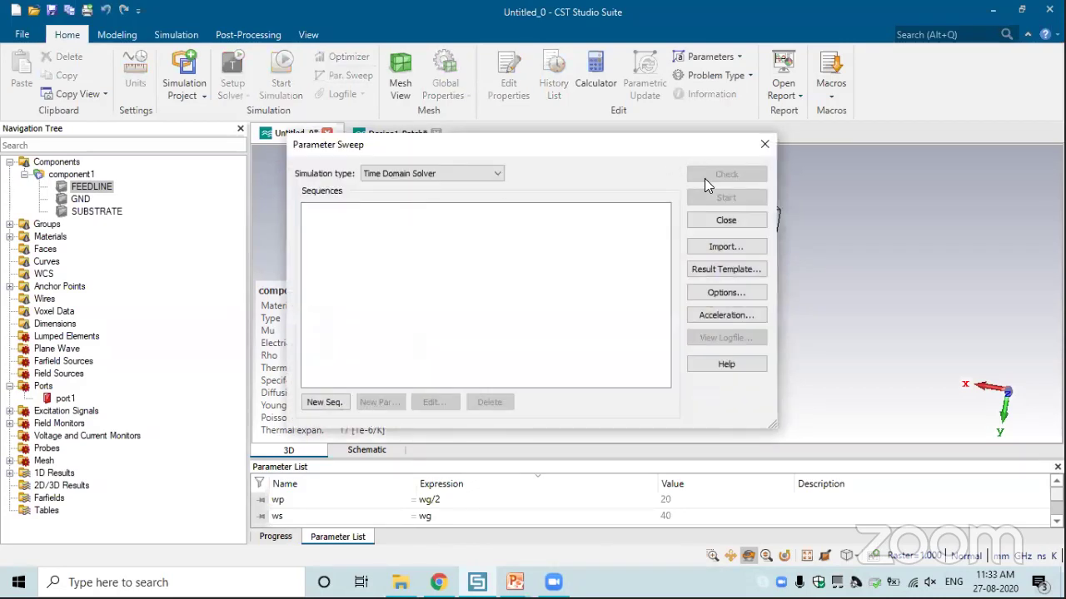
- Add a new sequence to the Time Domain Solver parameter sweep and choose lg as its linear sweep parameter
{"action": "left_click", "coordinate": [340, 403]}
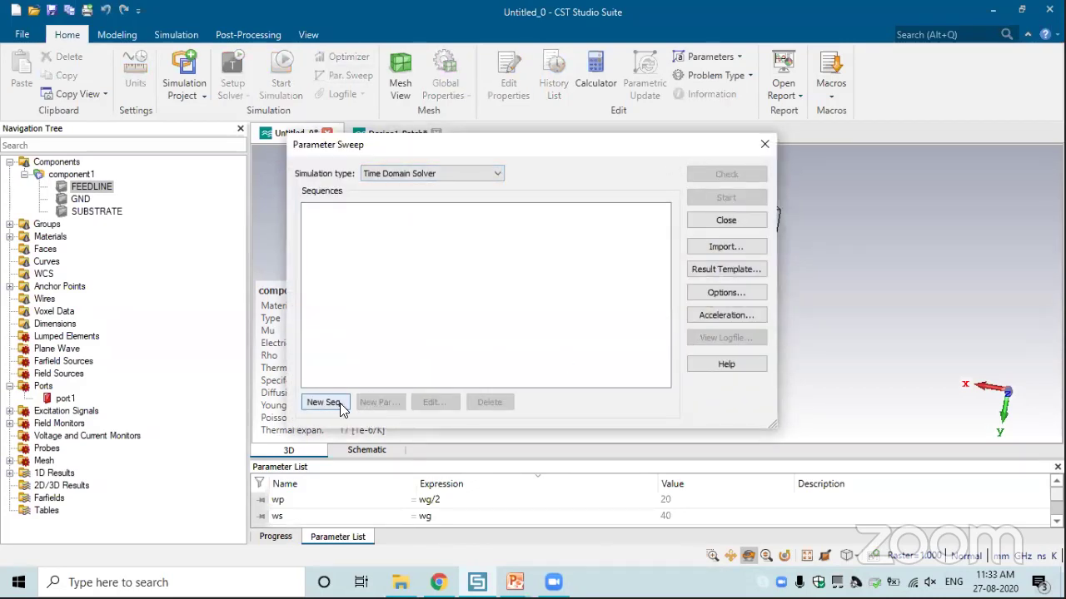
{"action": "left_click", "coordinate": [372, 214]}
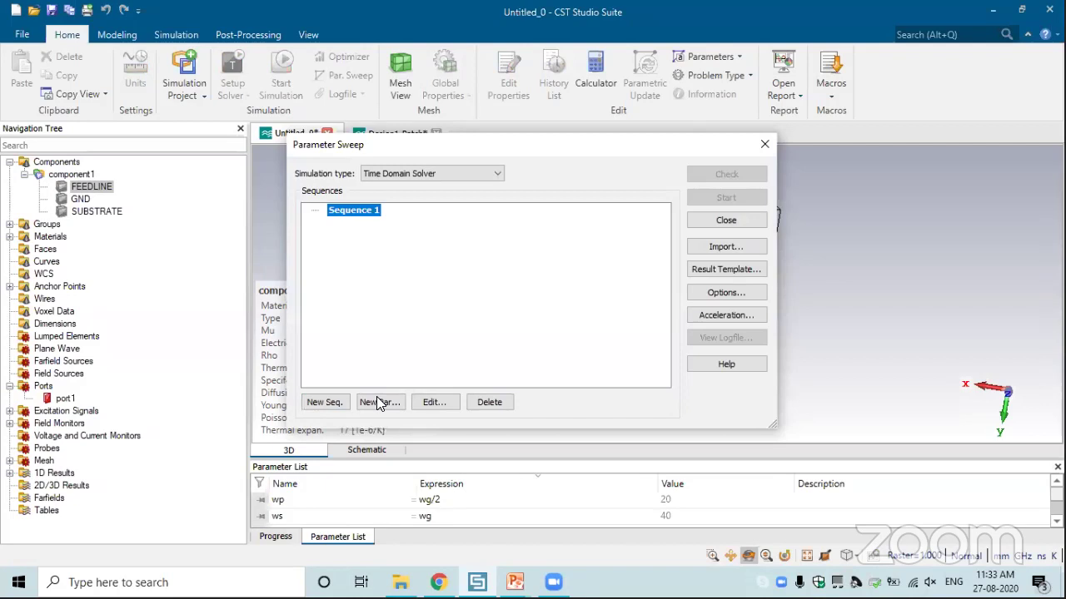
{"action": "left_click", "coordinate": [380, 403]}
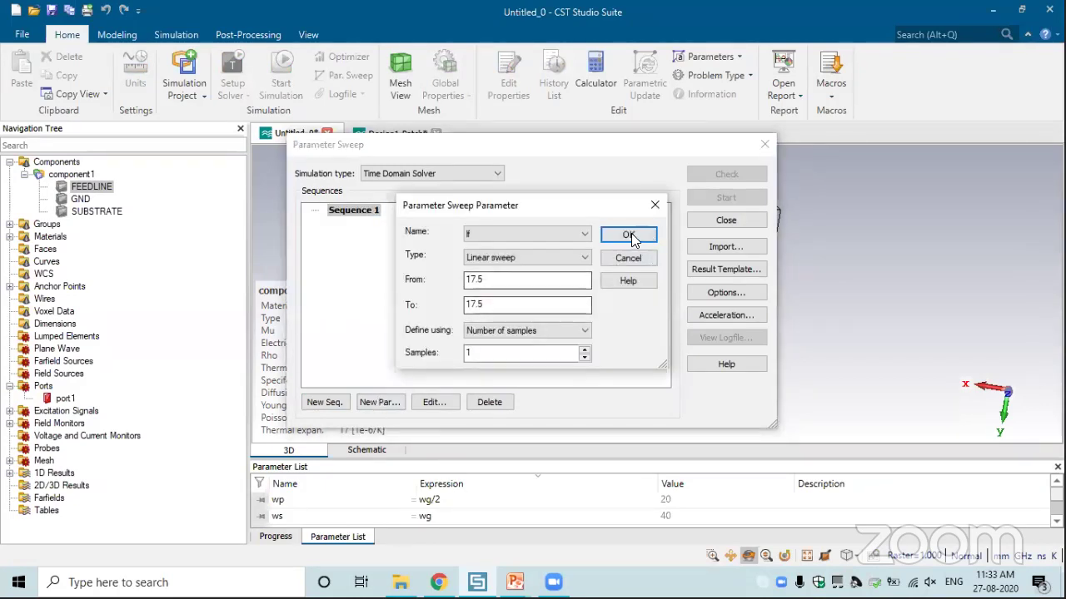
{"action": "left_click", "coordinate": [573, 233]}
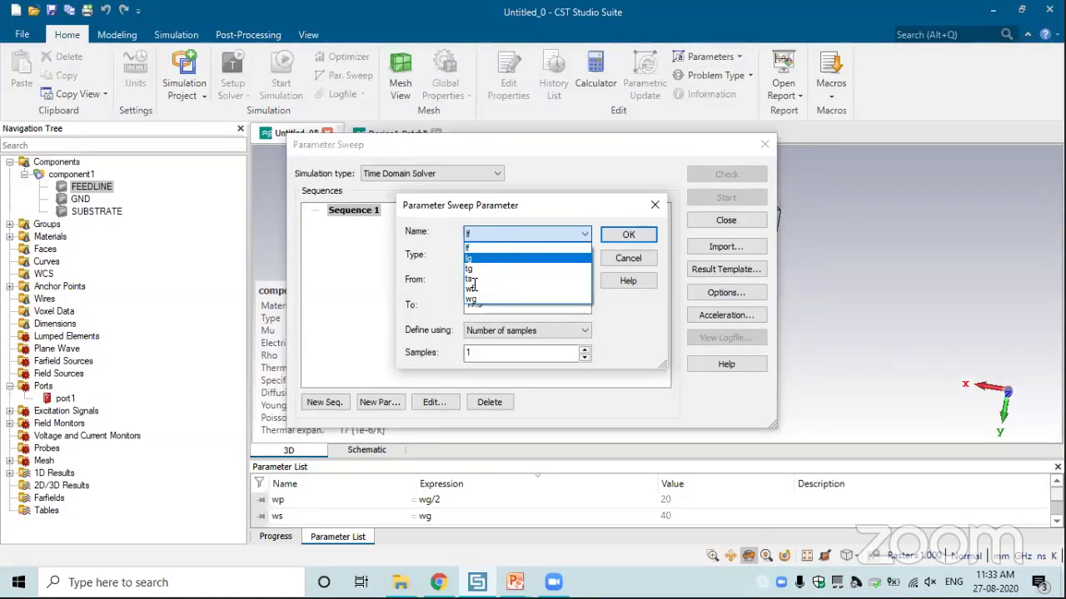
{"action": "key", "text": "Return"}
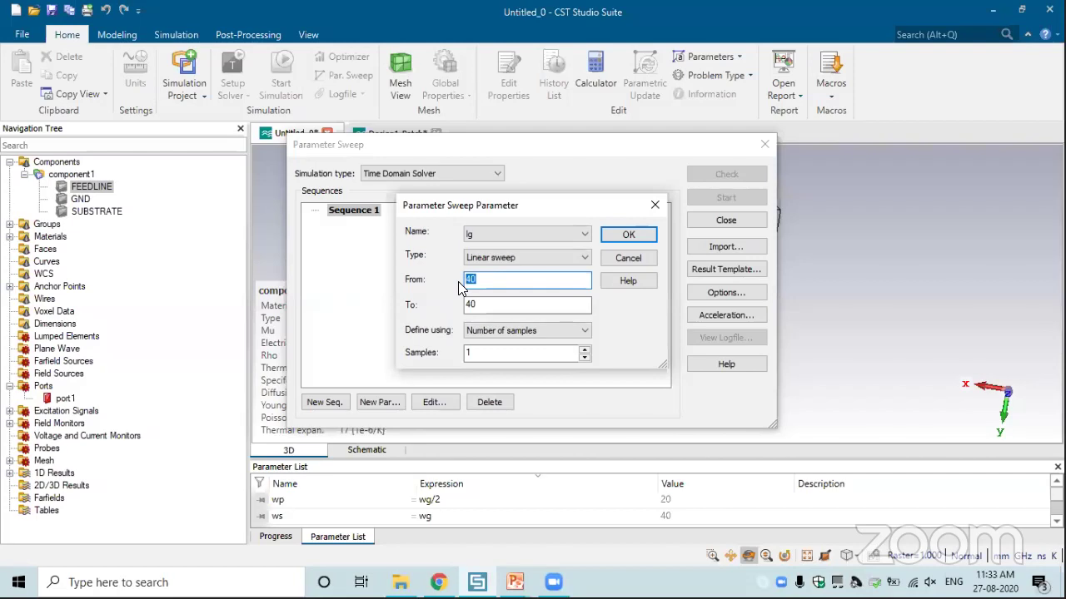
- Set the lg sweep from 45 to 55 with 11 samples, and close the Parameter Sweep dialog
{"action": "type", "text": "45"}
{"action": "key", "text": "Tab"}
{"action": "type", "text": "5"}
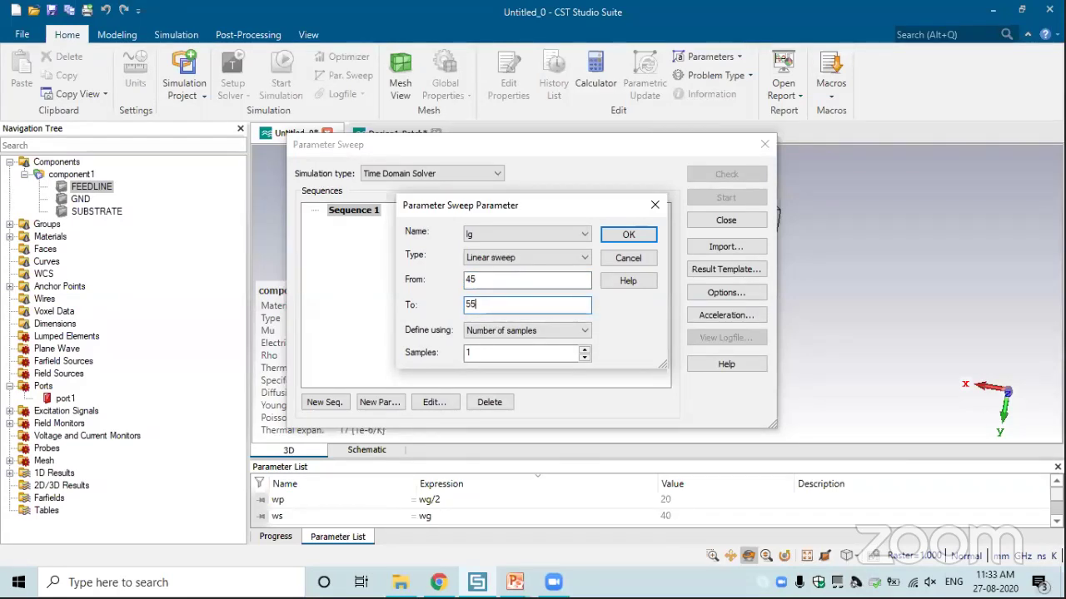
{"action": "left_click", "coordinate": [479, 355]}
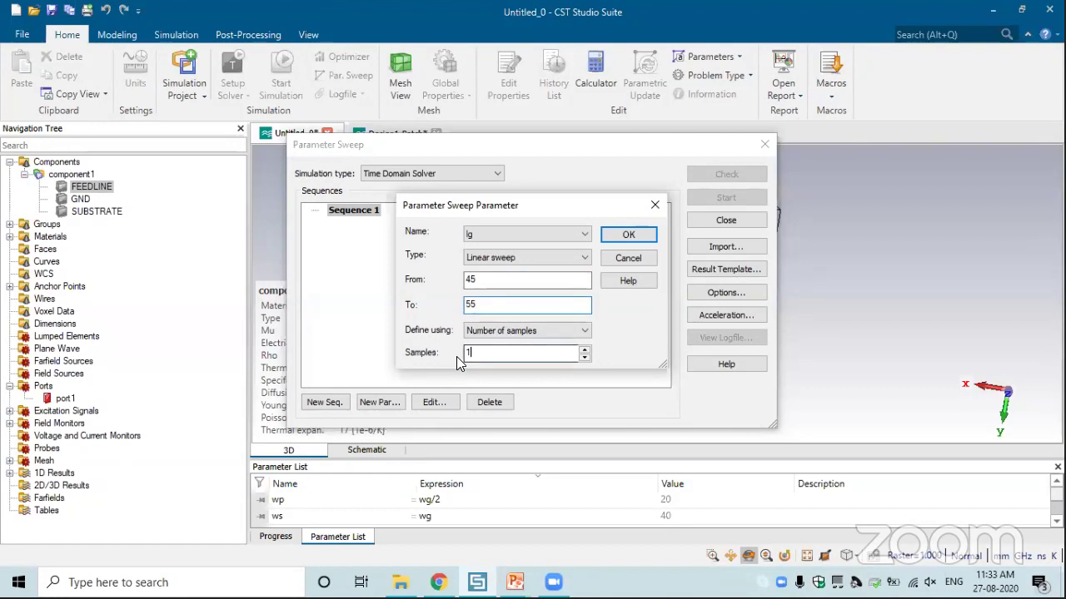
{"action": "type", "text": "1"}
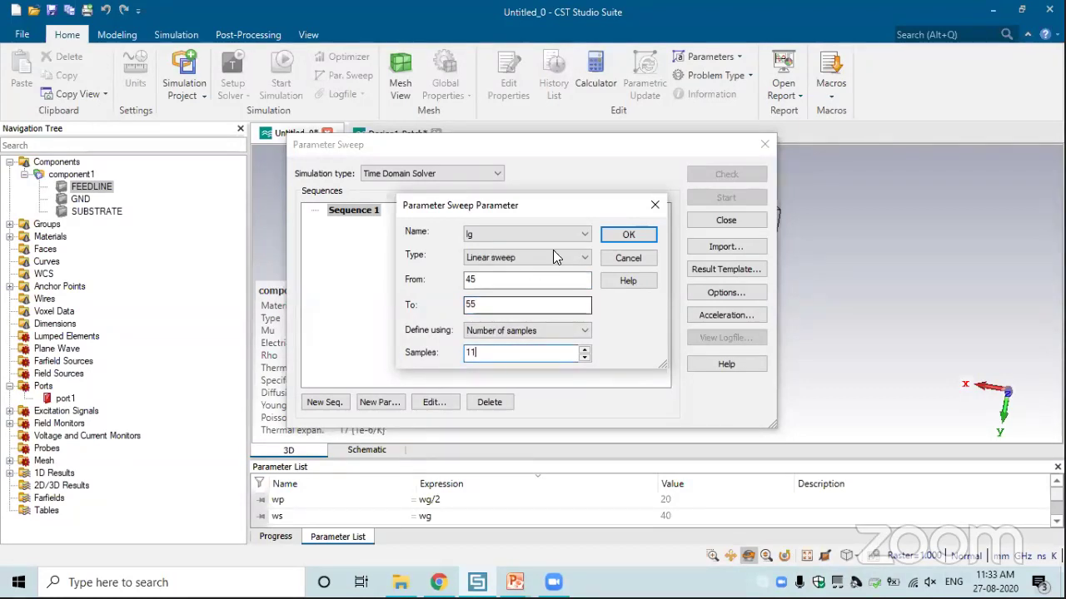
{"action": "left_click", "coordinate": [629, 234]}
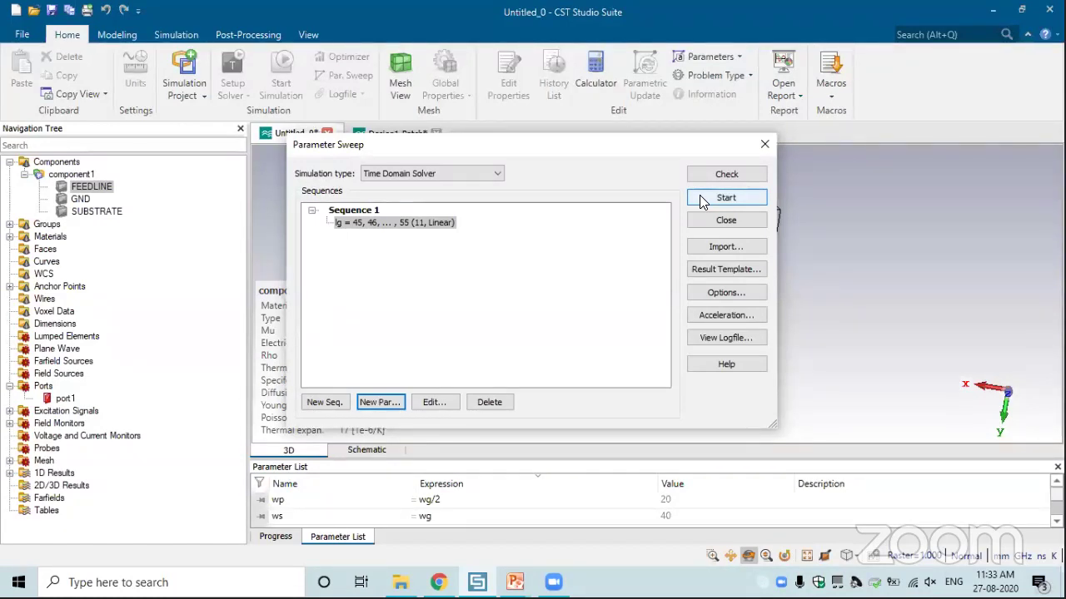
{"action": "left_click", "coordinate": [764, 145]}
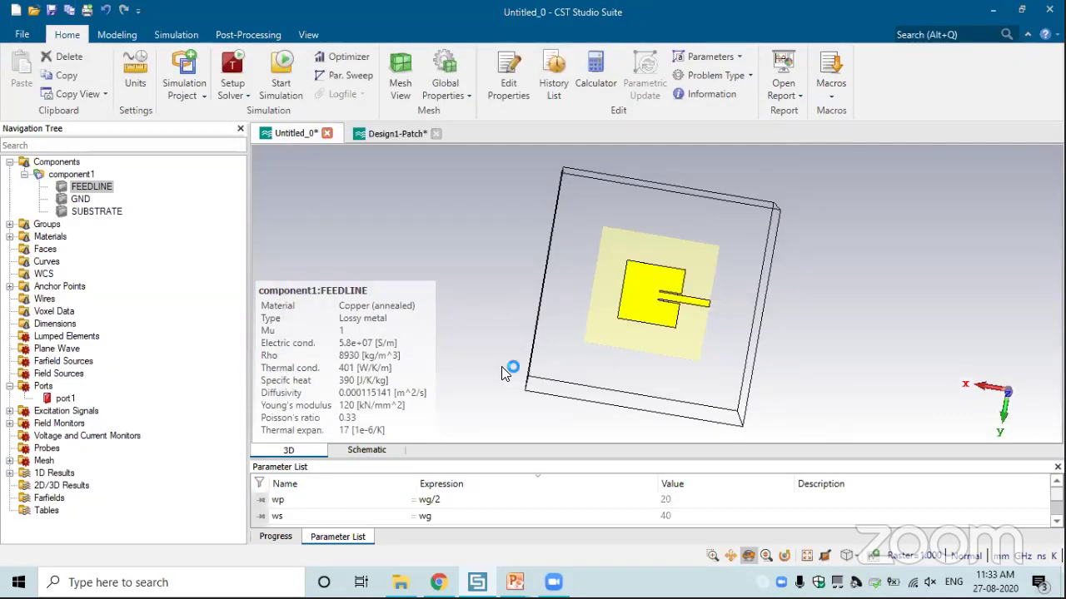
- Open the Parameterization & optimization project alongside the other projects
{"action": "key", "text": "alt+Tab"}
{"action": "key", "text": "Return"}
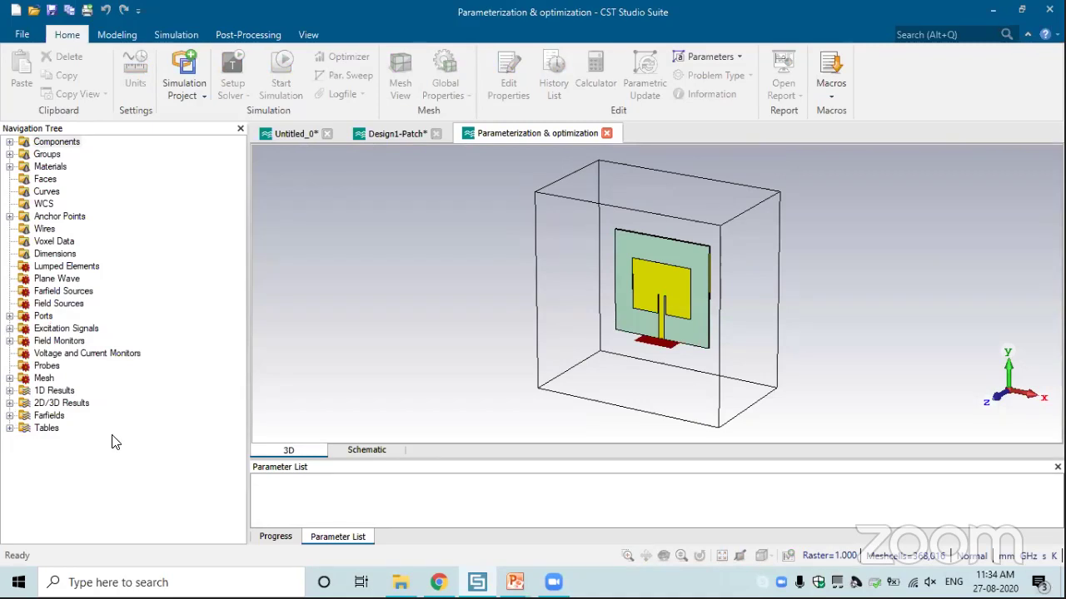
{"action": "right_click", "coordinate": [569, 118]}
{"action": "left_click", "coordinate": [601, 191]}
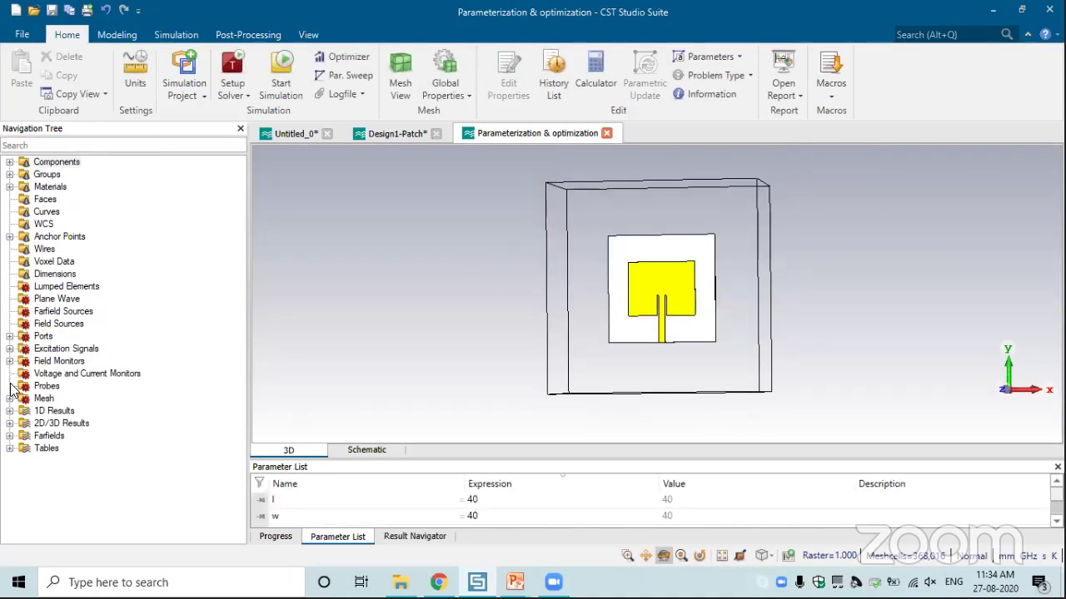
- Plot the S1,1 parameter of all parametric runs and show the Result Navigator
{"action": "left_click", "coordinate": [10, 411]}
{"action": "left_click", "coordinate": [24, 399]}
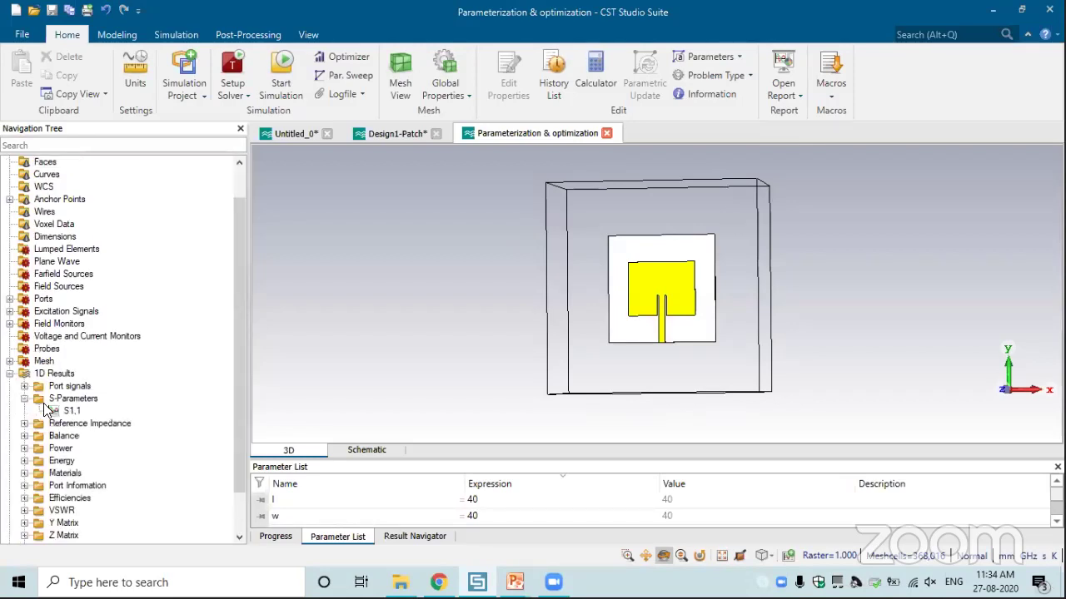
{"action": "left_click", "coordinate": [65, 411]}
{"action": "left_click", "coordinate": [413, 536]}
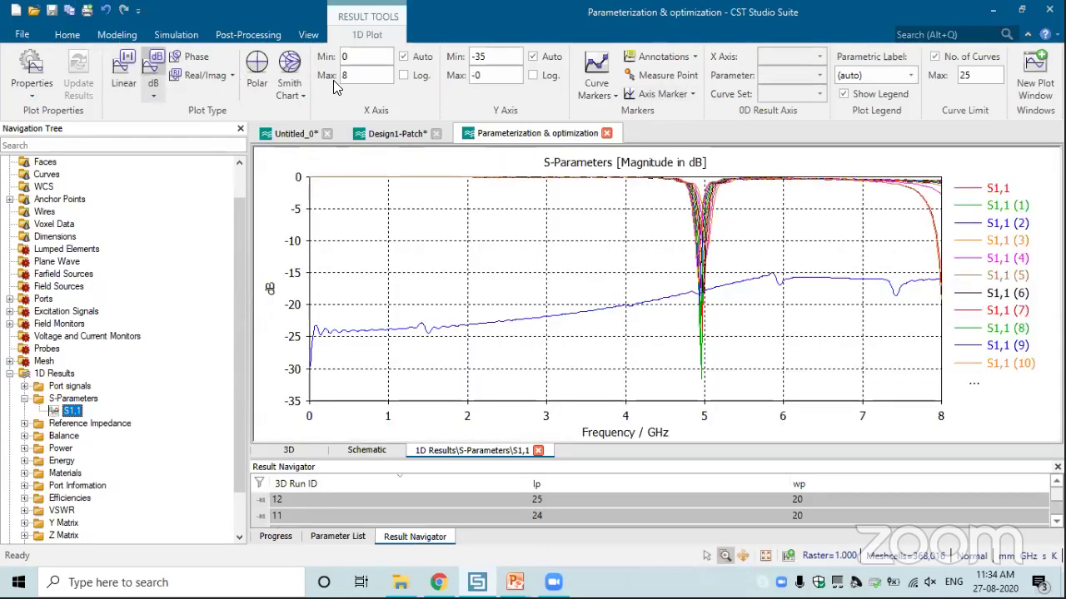
- Review the sweep sequence defined for lp in this project's Parameter Sweep, and close the dialog
{"action": "key", "text": "alt+h"}
{"action": "key", "text": "p"}
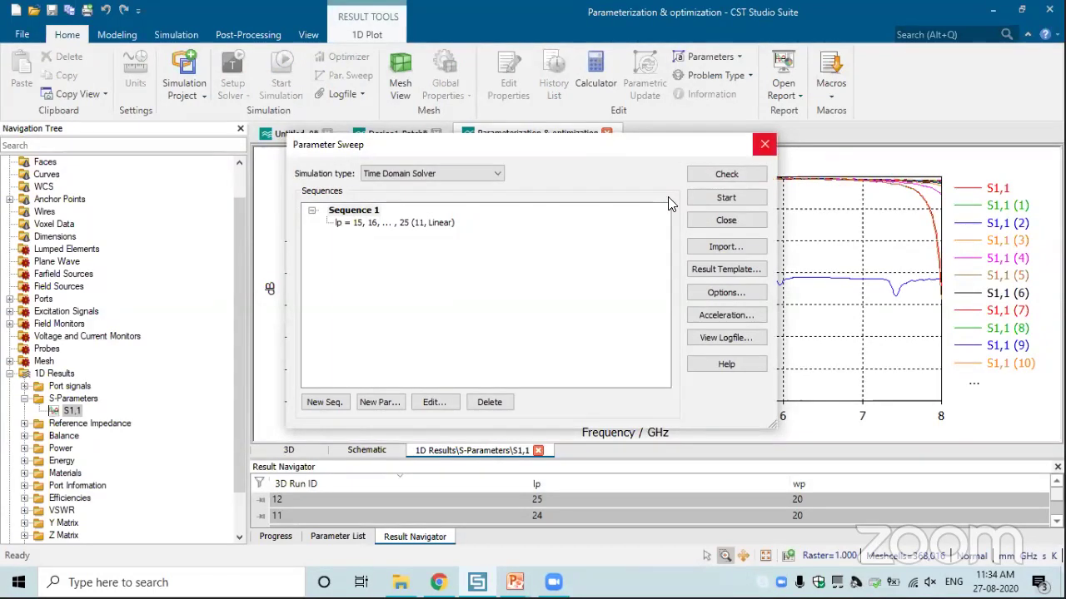
{"action": "key", "text": "Escape"}
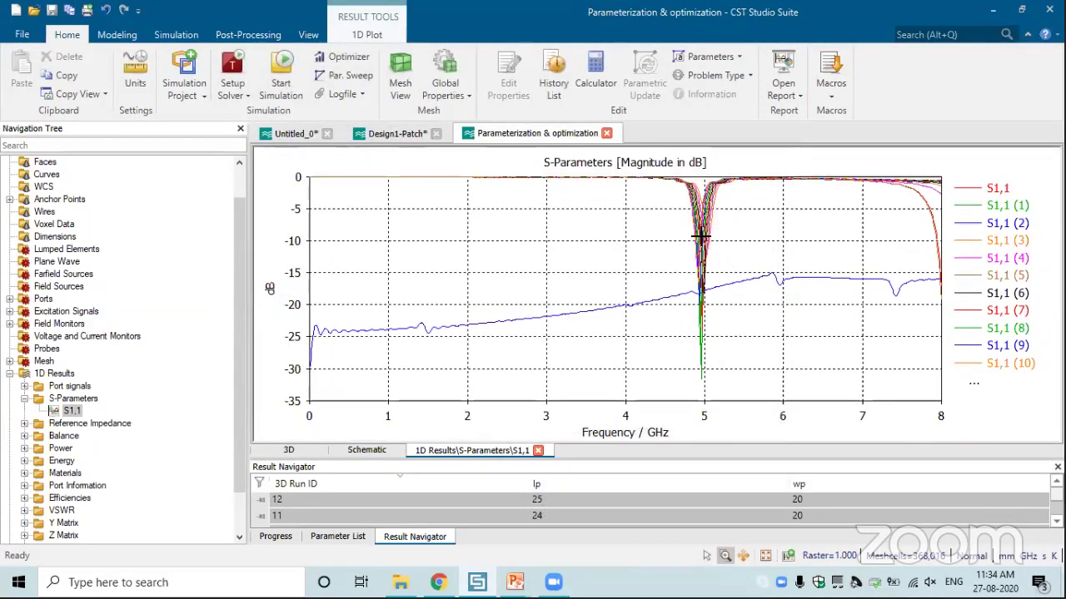
- Look through the runs' lp and wp values, plot S1,1 for run 1 alone, and plot all parametric runs together
{"action": "scroll", "coordinate": [999, 512], "scroll_direction": "down", "scroll_amount": 2}
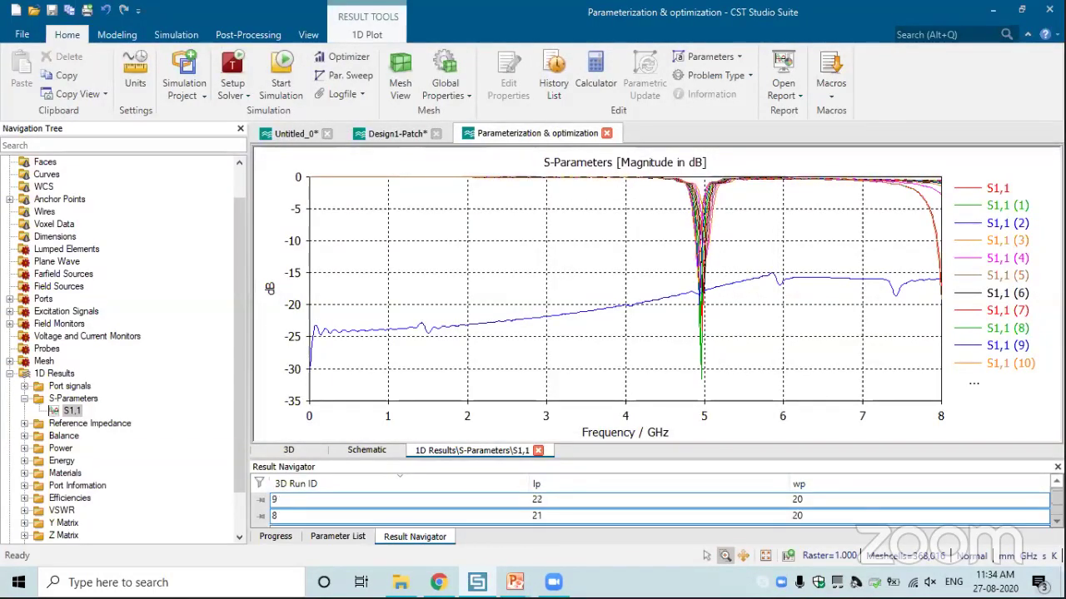
{"action": "scroll", "coordinate": [721, 520], "scroll_direction": "down", "scroll_amount": 3}
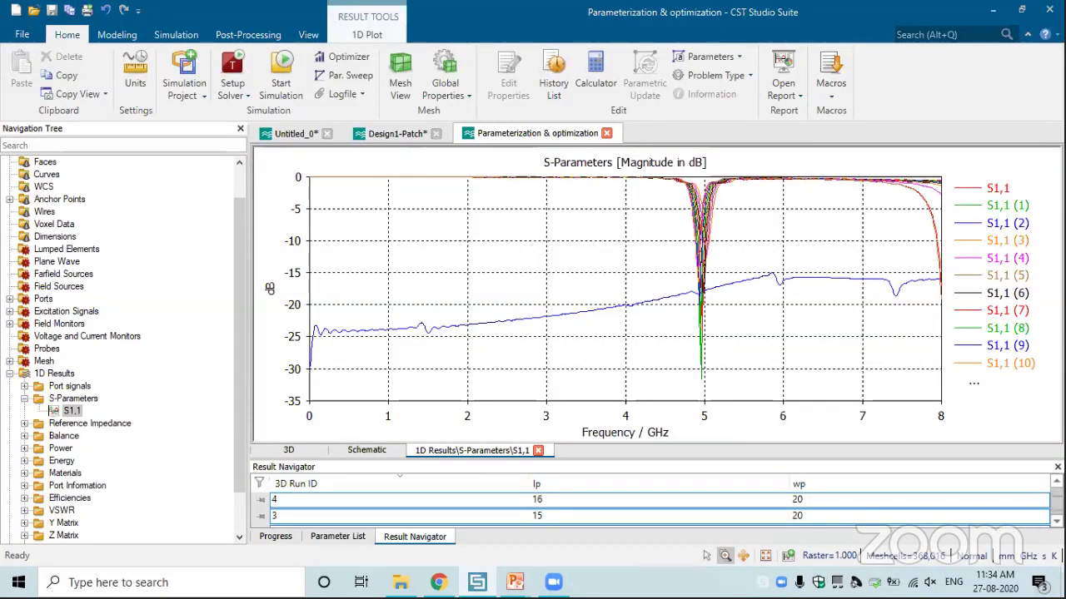
{"action": "left_click", "coordinate": [481, 516]}
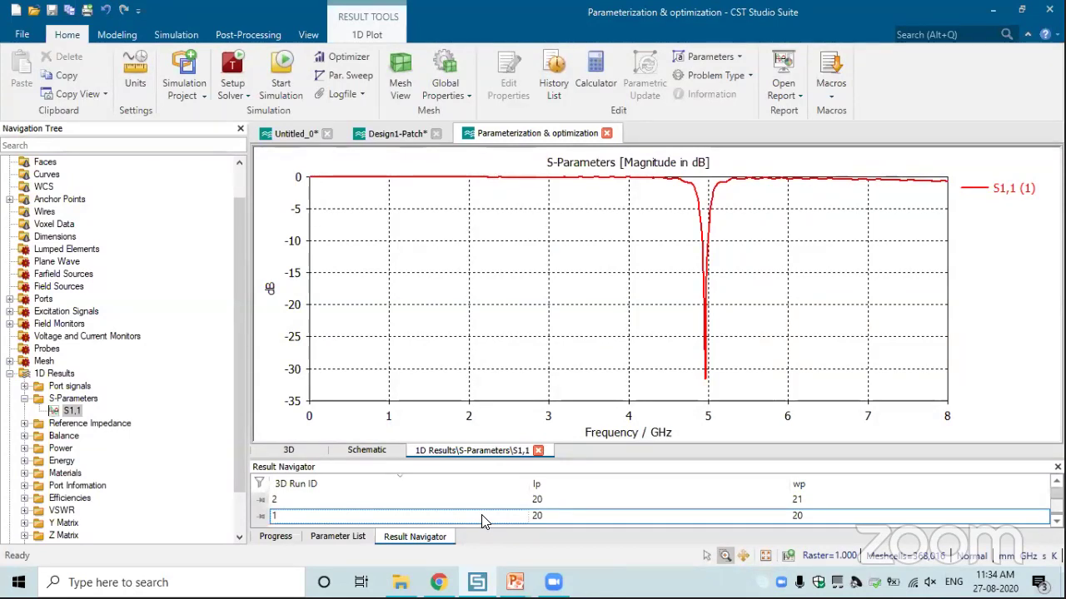
{"action": "key", "text": "ctrl+a"}
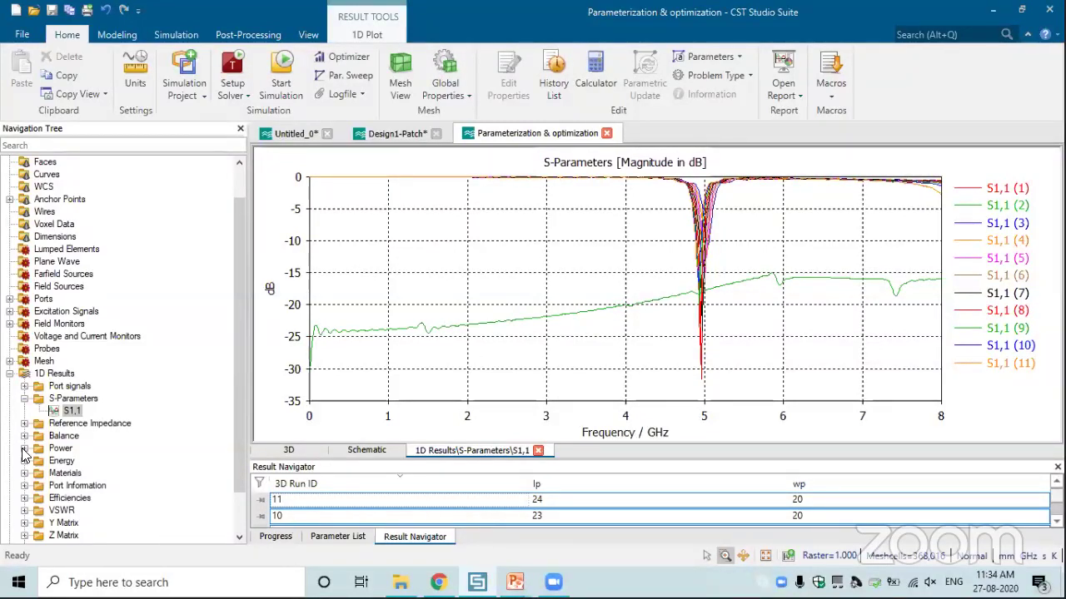
- Display the ZRef 1(1) reference impedance and the VSWR1 curves for the parametric runs
{"action": "left_click", "coordinate": [25, 423]}
{"action": "left_click", "coordinate": [70, 437]}
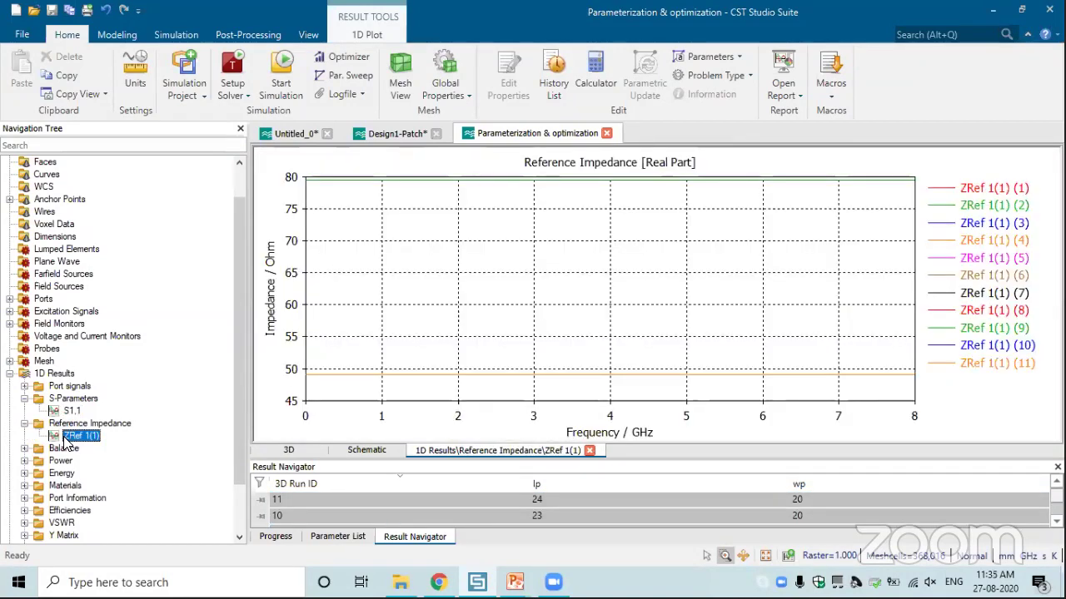
{"action": "left_click_drag", "start_coordinate": [238, 267], "coordinate": [207, 504]}
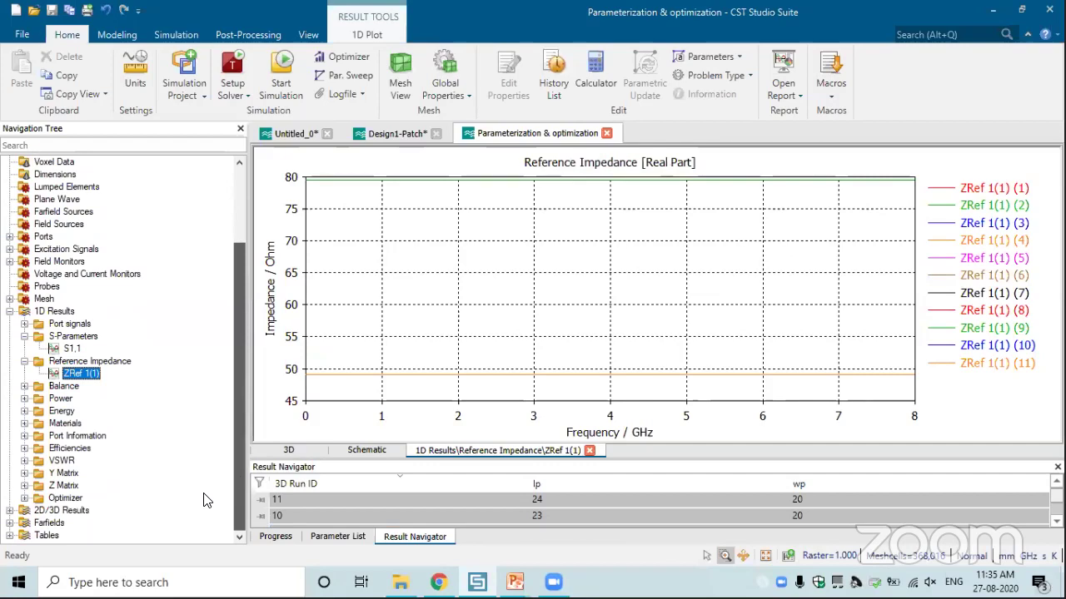
{"action": "left_click", "coordinate": [25, 461]}
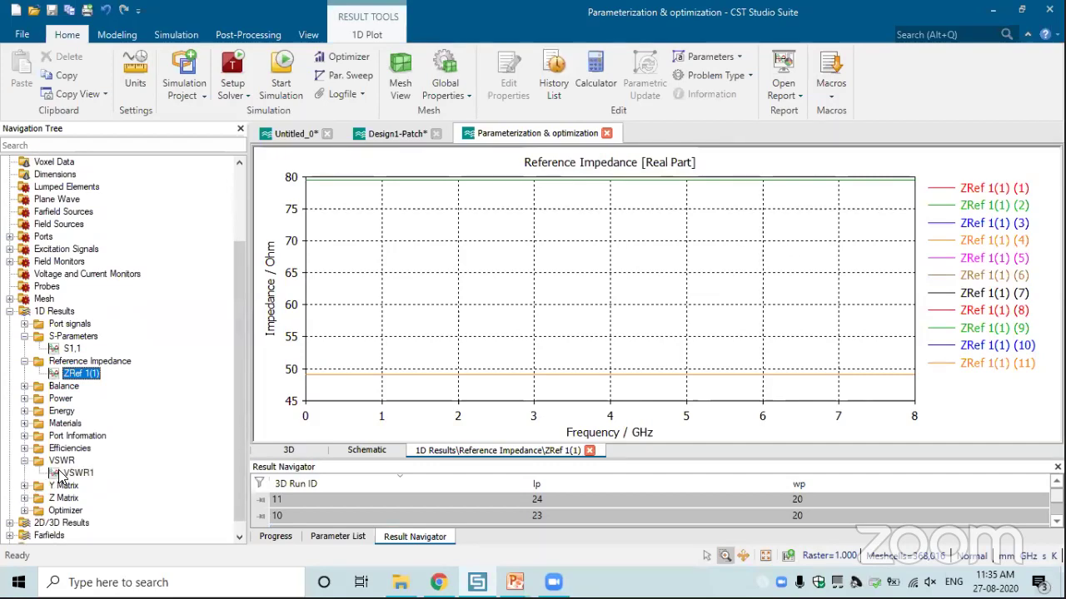
{"action": "left_click", "coordinate": [62, 474]}
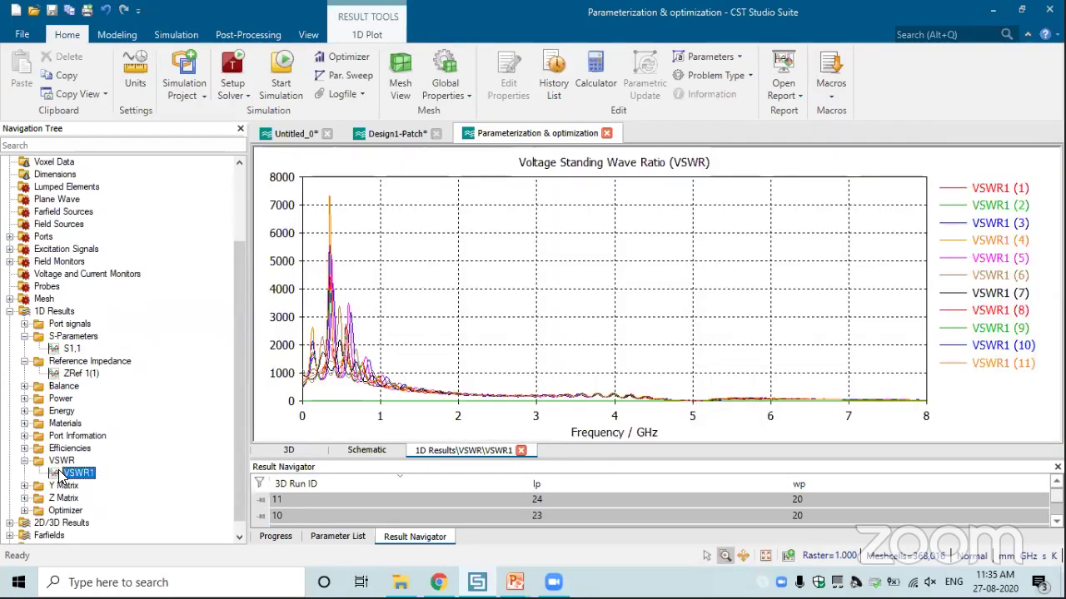
- Compare the VSWR1 curves by extending the displayed selection one run at a time from run 11 to run 3
{"action": "left_click", "coordinate": [570, 516]}
{"action": "left_click", "coordinate": [555, 501]}
{"action": "key", "text": "shift+Down"}
{"action": "key", "text": "shift+Down"}
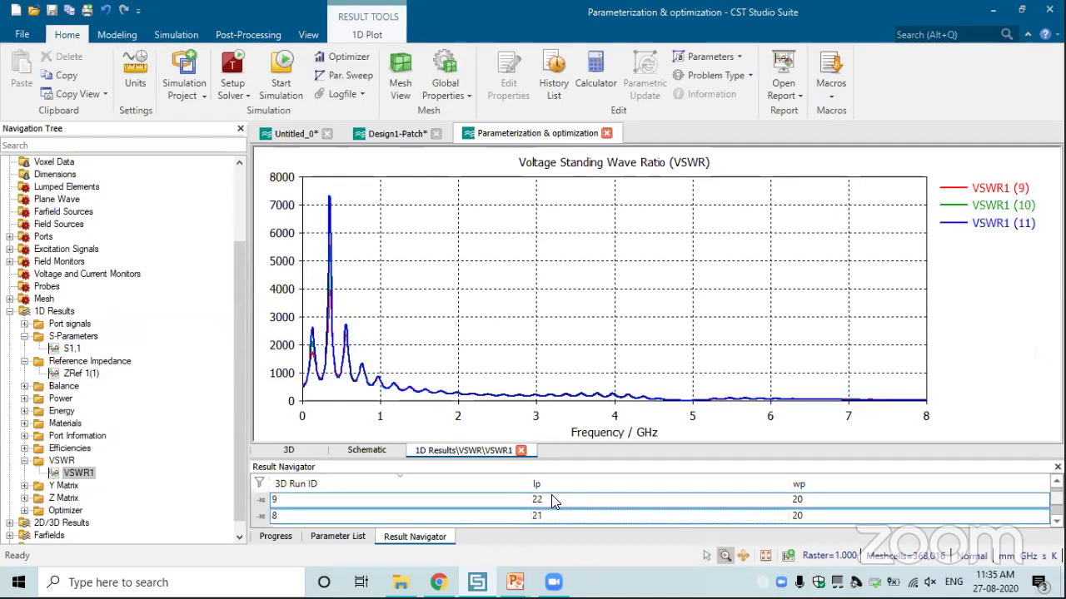
{"action": "key", "text": "shift+Down"}
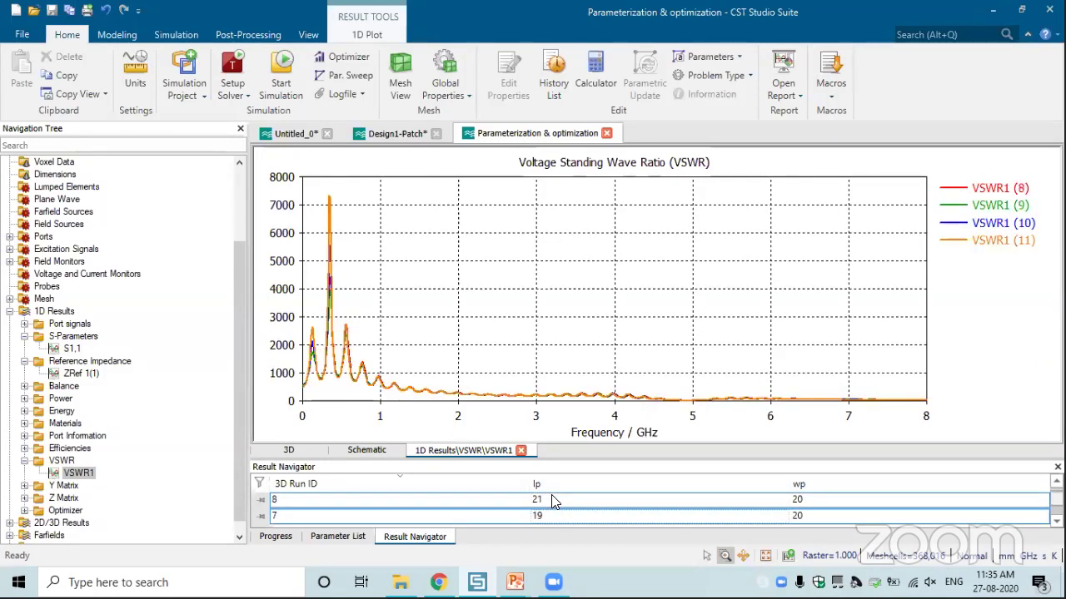
{"action": "key", "text": "shift+Down"}
{"action": "key", "text": "shift+Down"}
{"action": "key", "text": "shift+Down"}
{"action": "key", "text": "shift+Down"}
{"action": "key", "text": "shift+Down"}
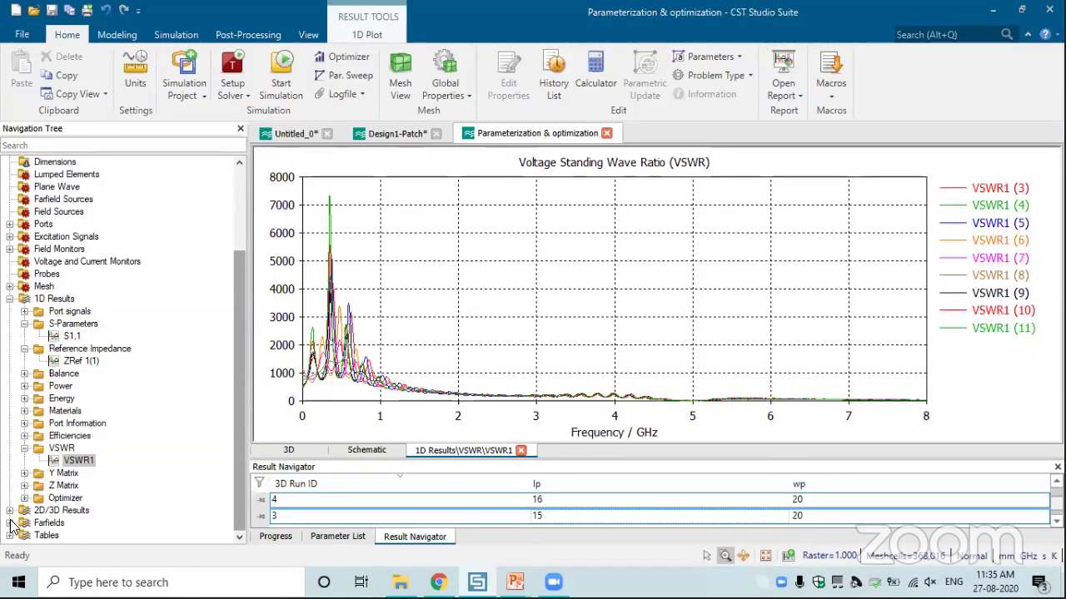
- Expand the 2D/3D results and farfields, and display the Abs farfield at 4.9522 GHz as a Cartesian 1D plot
{"action": "left_click", "coordinate": [9, 510]}
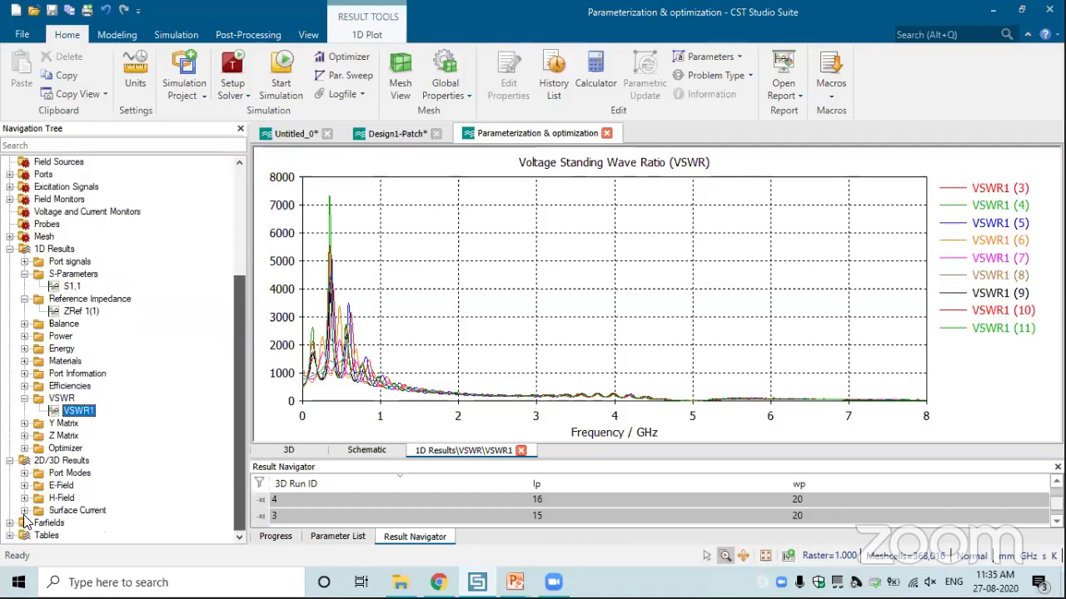
{"action": "left_click", "coordinate": [10, 523]}
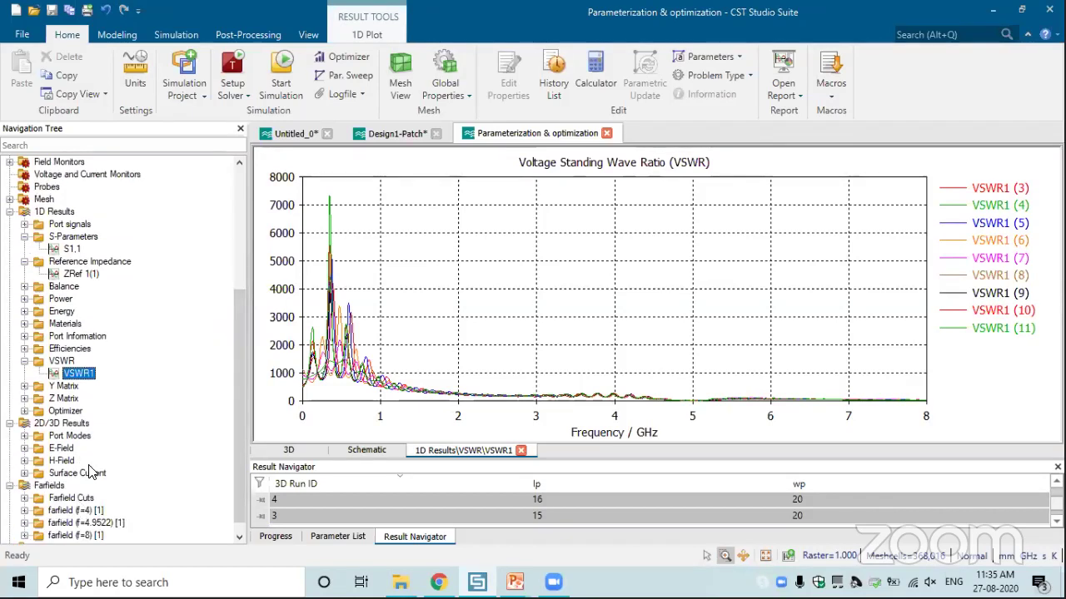
{"action": "scroll", "coordinate": [83, 466], "scroll_direction": "down", "scroll_amount": 2}
{"action": "left_click", "coordinate": [70, 449]}
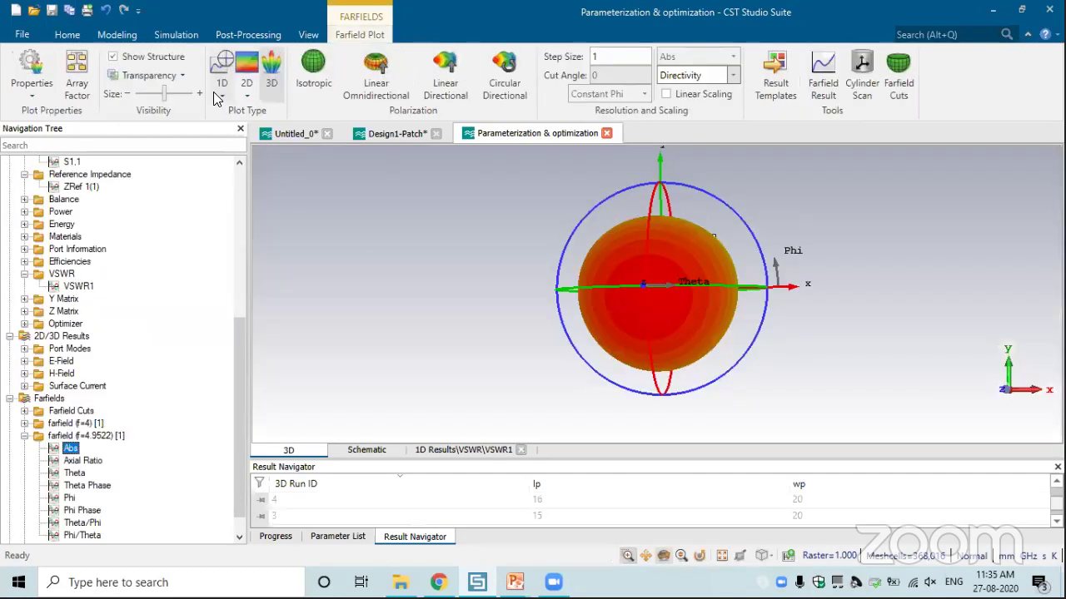
{"action": "left_click", "coordinate": [222, 97]}
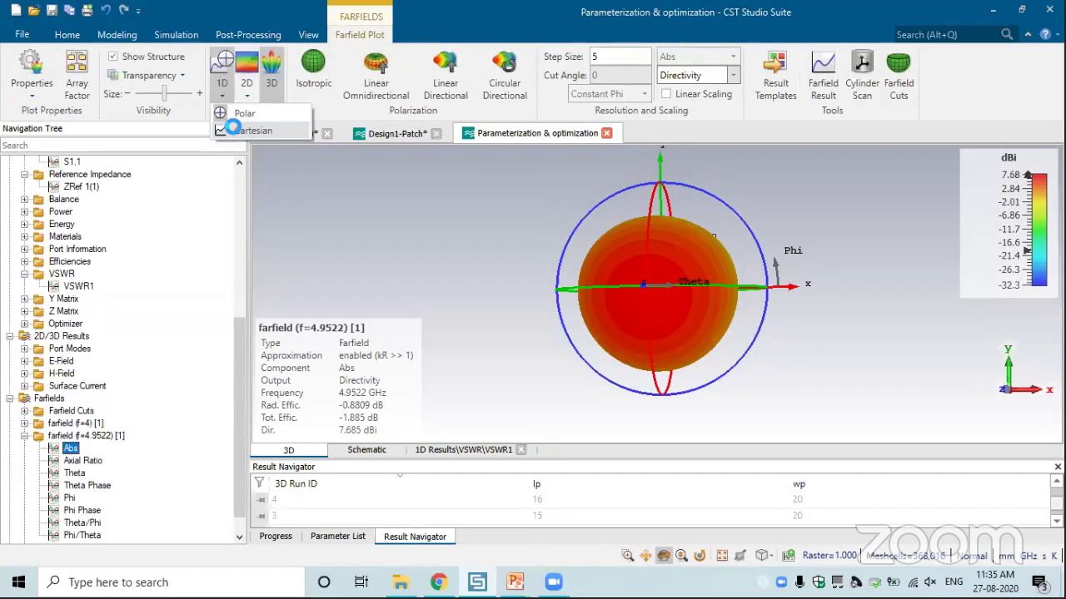
{"action": "left_click", "coordinate": [233, 125]}
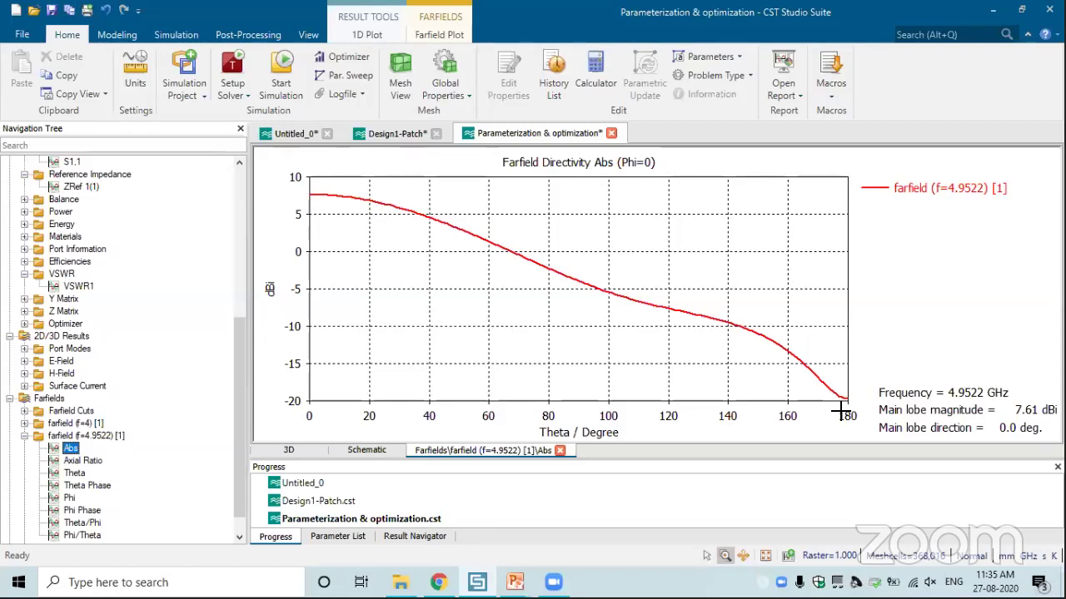
- Look through the Farfield Result configurations under the Farfield and Antenna Properties post-processing templates, and close the dialogs without adding one
{"action": "scroll", "coordinate": [247, 367], "scroll_direction": "up", "scroll_amount": 1}
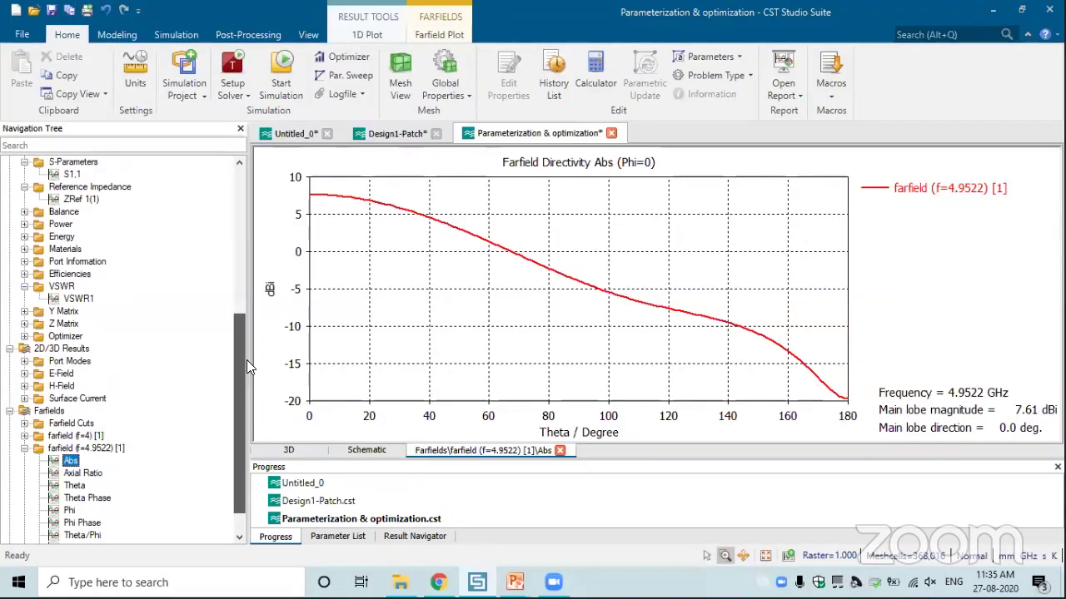
{"action": "left_click_drag", "start_coordinate": [245, 367], "coordinate": [268, 210]}
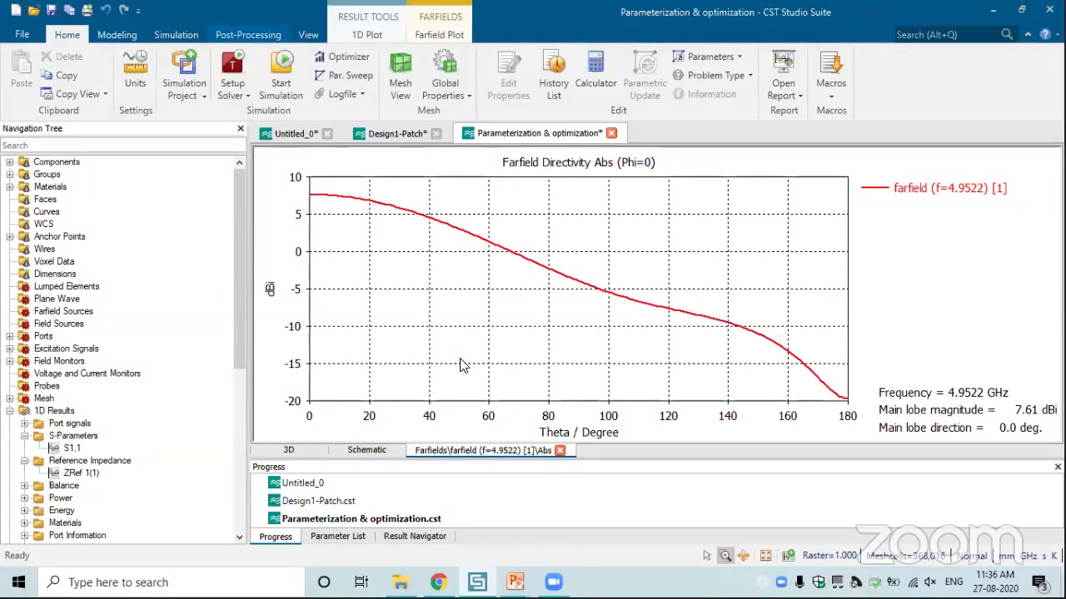
{"action": "key", "text": "alt+p"}
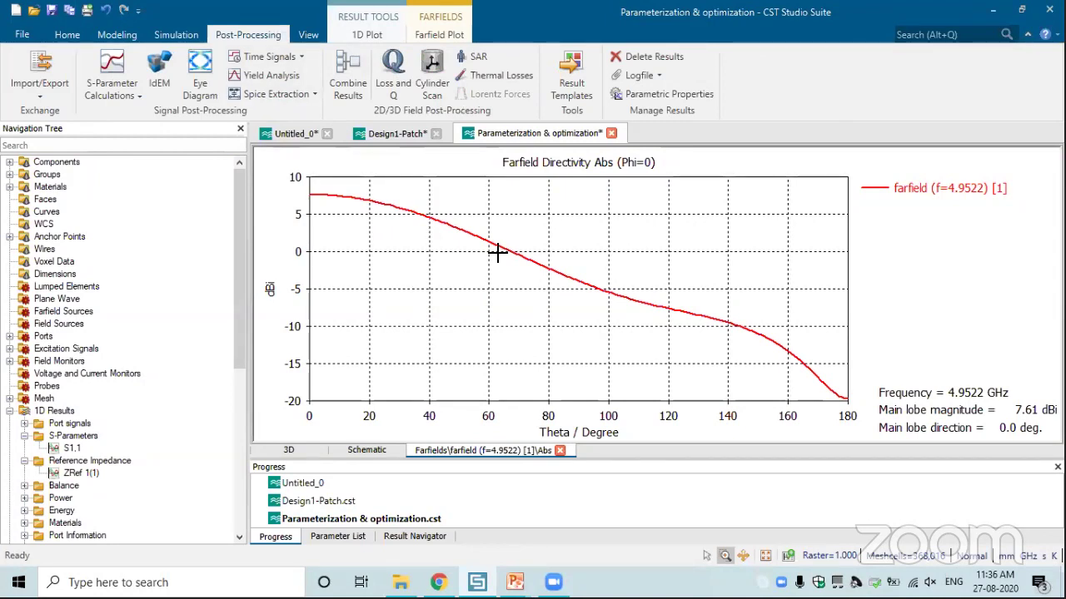
{"action": "left_click", "coordinate": [558, 99]}
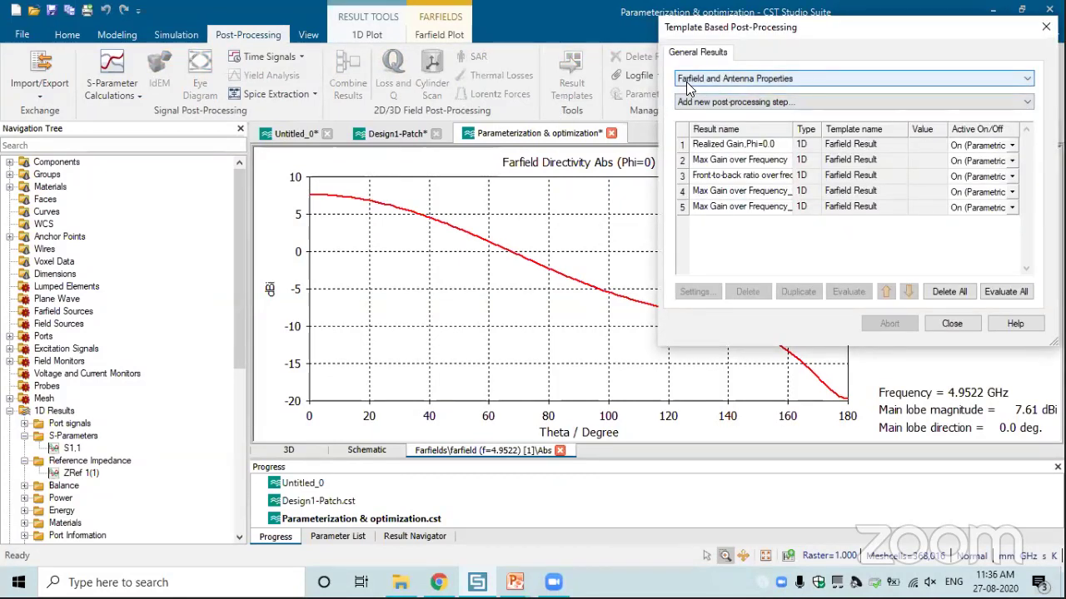
{"action": "left_click", "coordinate": [781, 80]}
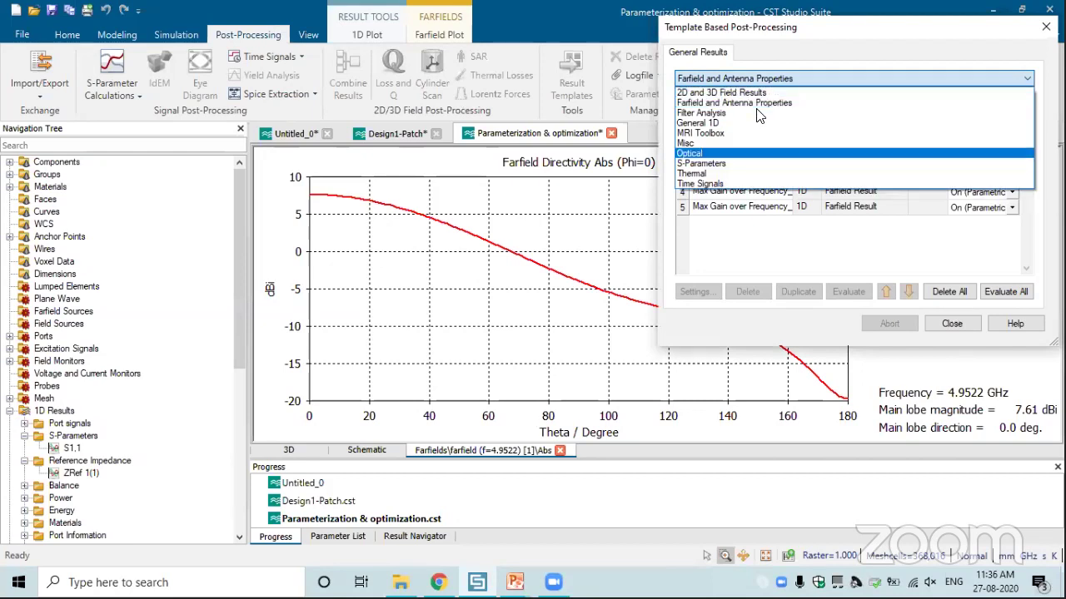
{"action": "left_click", "coordinate": [752, 104]}
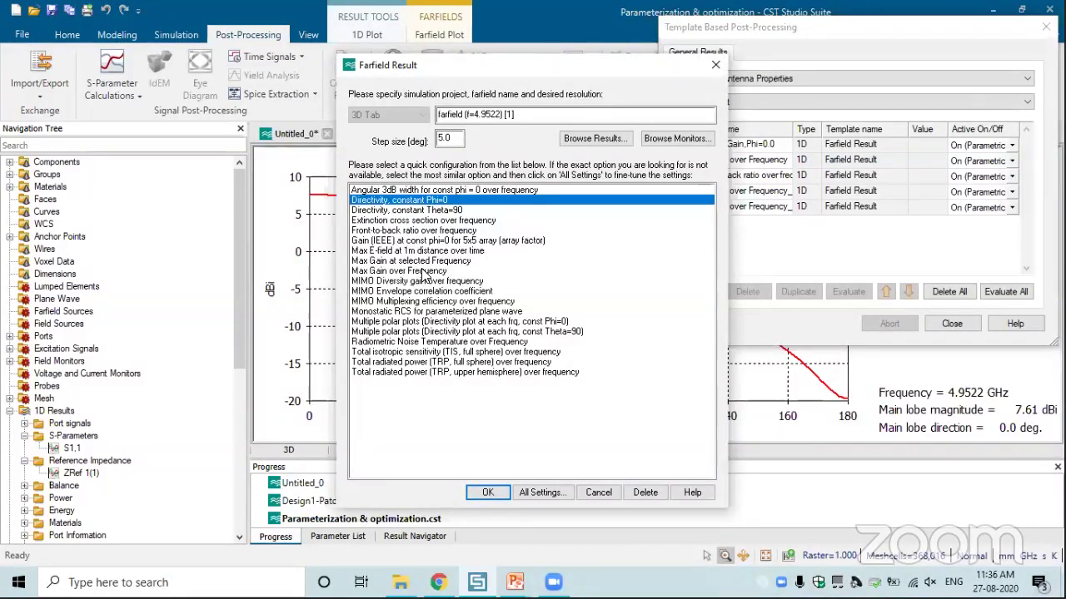
{"action": "key", "text": "Escape"}
{"action": "left_click", "coordinate": [718, 162]}
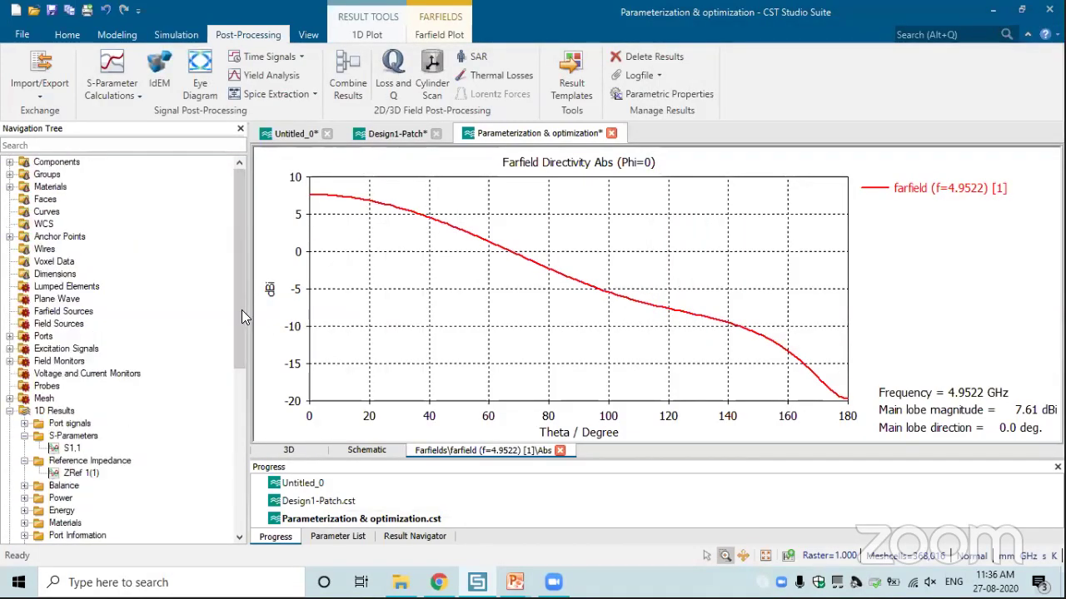
- Expand the Tables 1D results and display Max Gain over Frequency and Front-to-back ratio over frequency for the parametric runs
{"action": "scroll", "coordinate": [90, 518], "scroll_direction": "down", "scroll_amount": 9}
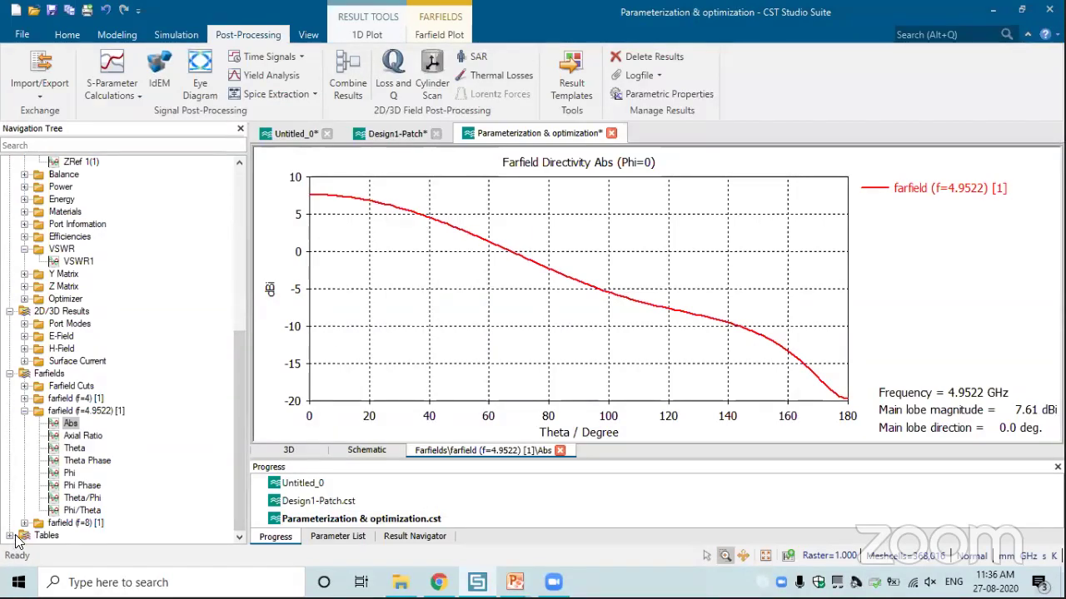
{"action": "left_click", "coordinate": [25, 536]}
{"action": "left_click", "coordinate": [76, 498]}
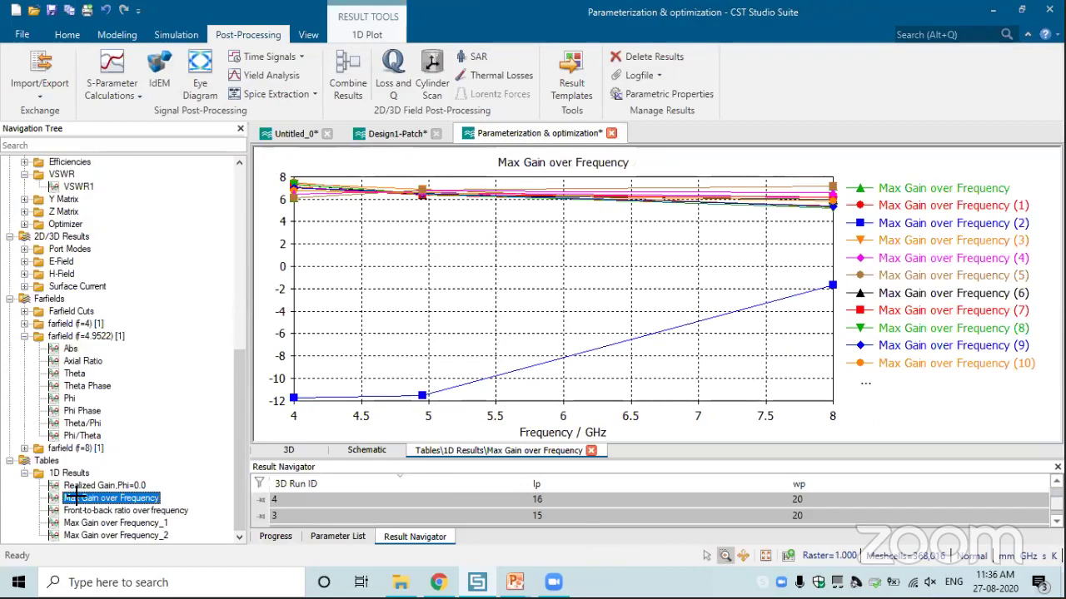
{"action": "key", "text": "Down"}
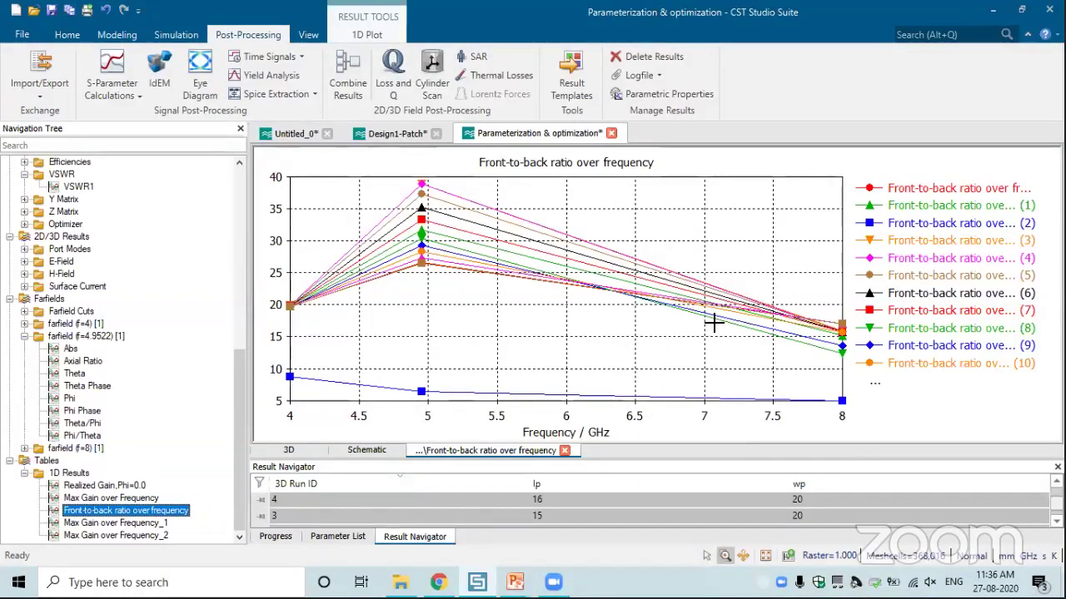
- Switch between the Max Gain over Frequency and Front-to-back ratio curves for run 4 alone, ending on Max Gain
{"action": "key", "text": "Up"}
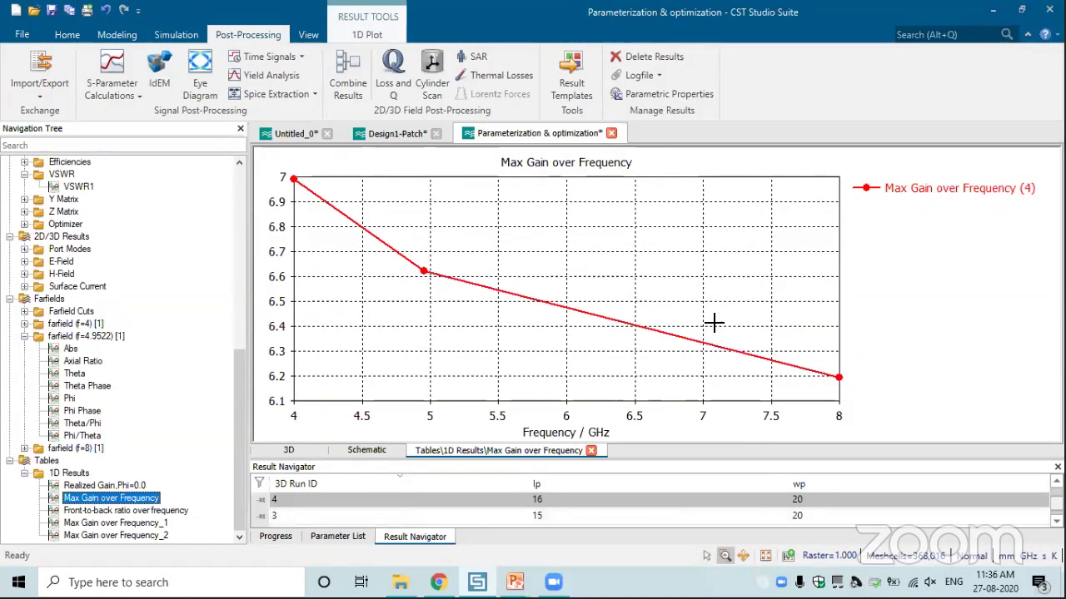
{"action": "key", "text": "Down"}
{"action": "key", "text": "Down"}
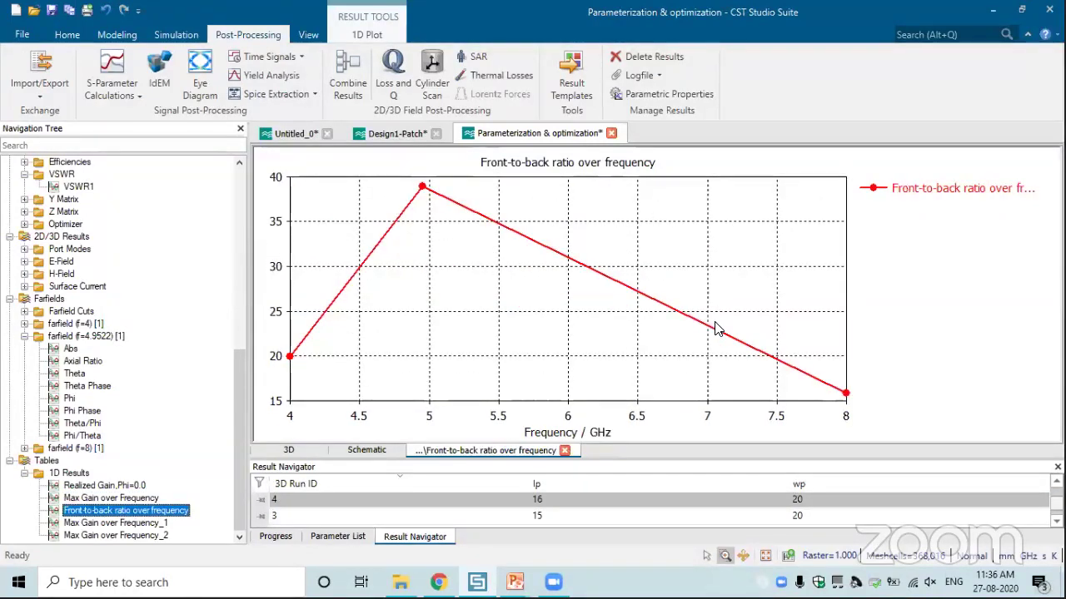
{"action": "key", "text": "Up"}
{"action": "key", "text": "Up"}
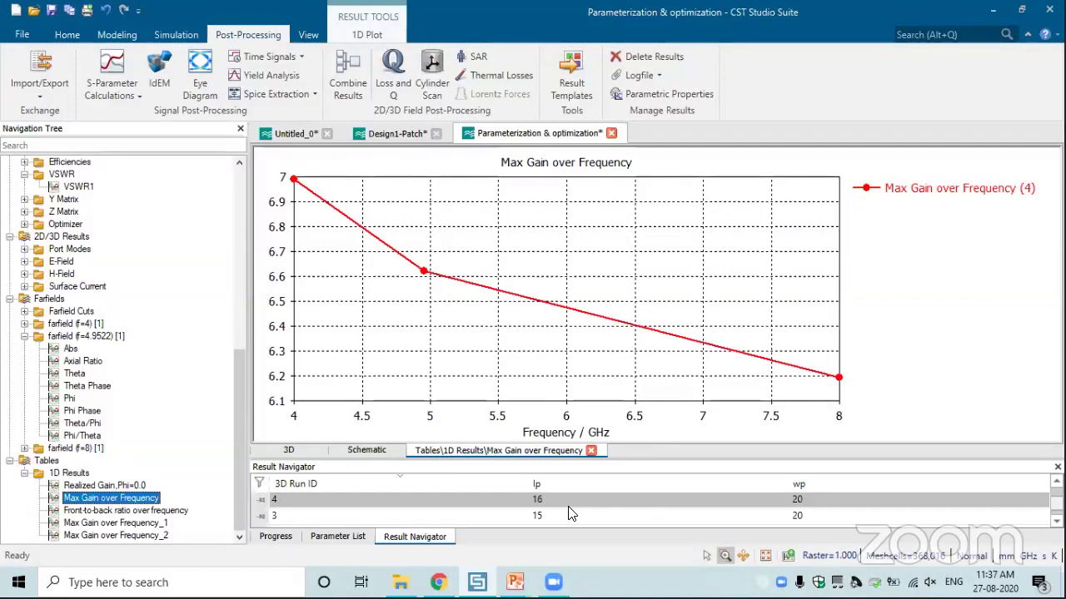
- Plot Max Gain over Frequency, Front-to-back ratio over frequency, and Max Gain over Frequency_1 for run 3 alone
{"action": "left_click", "coordinate": [522, 518]}
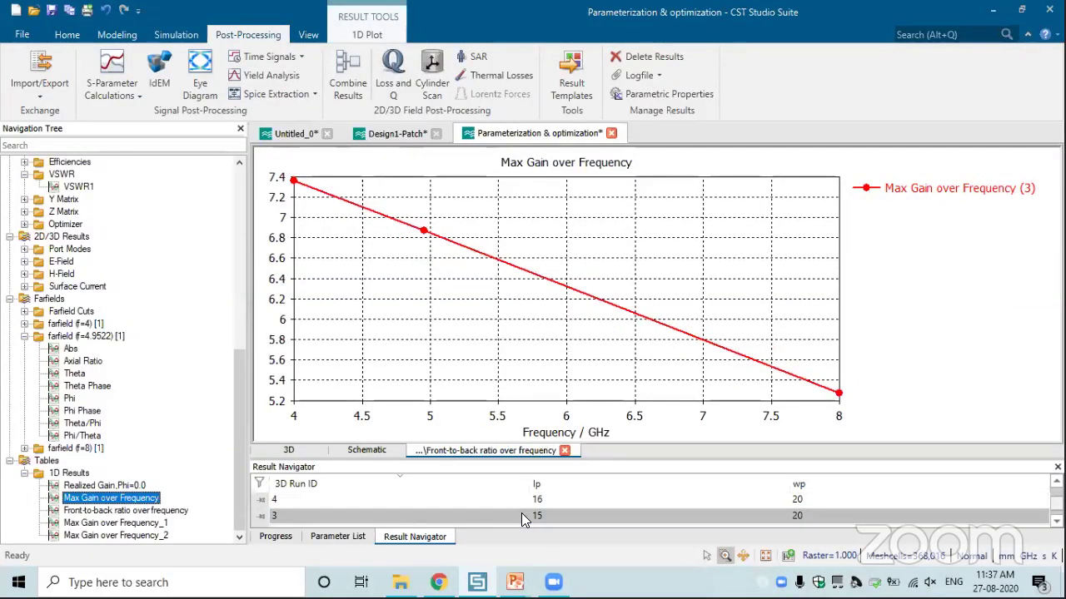
{"action": "left_click", "coordinate": [129, 511]}
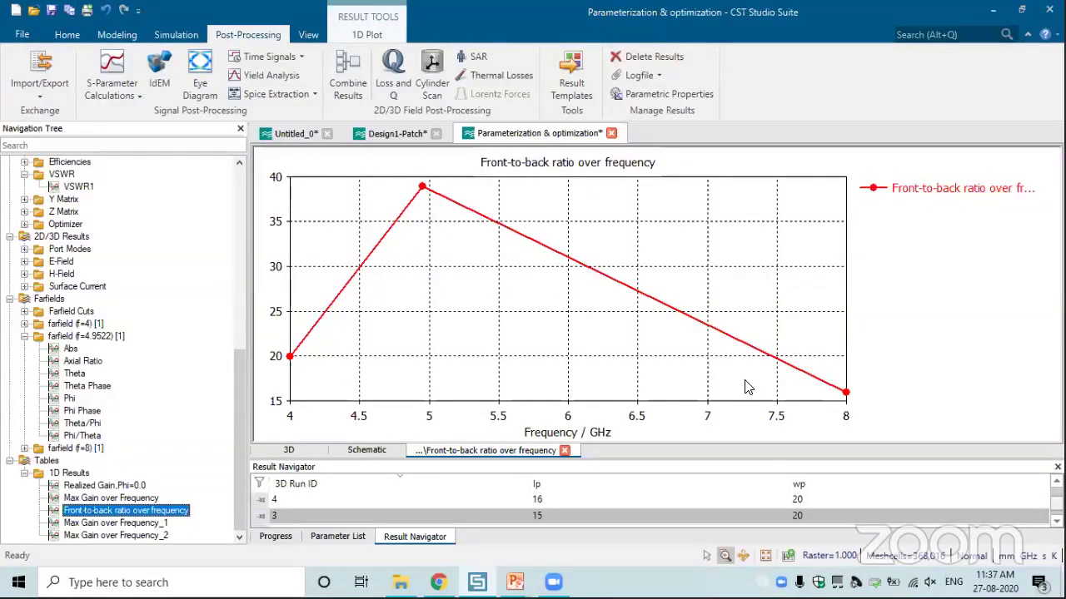
{"action": "key", "text": "Down"}
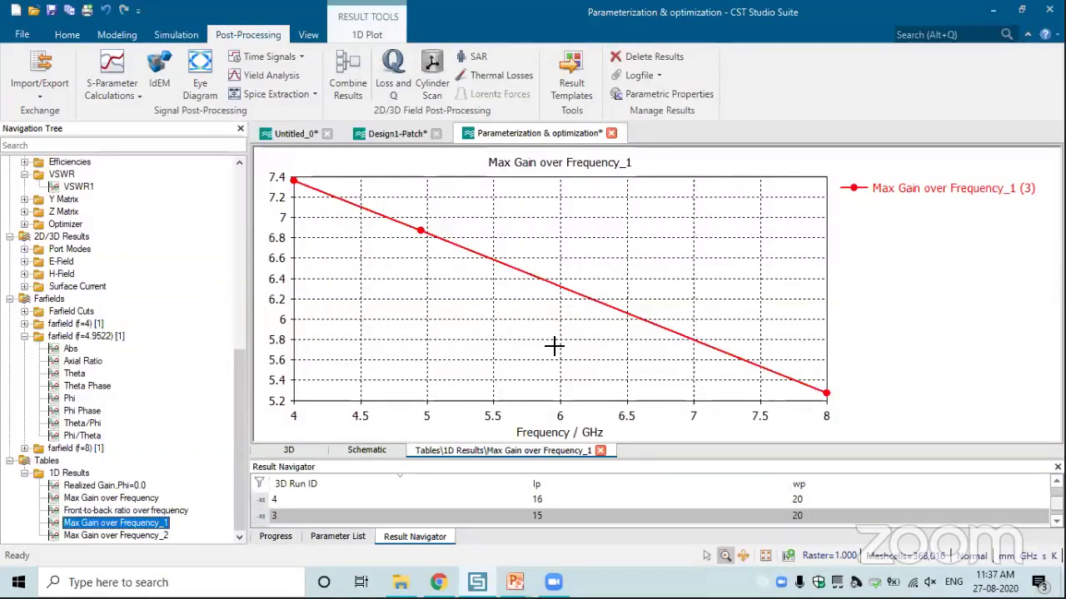
- Display Max Gain over Frequency for run 4 and extend the run selection downward to compare the curves of runs 4 to 1
{"action": "left_click", "coordinate": [158, 498]}
{"action": "left_click", "coordinate": [524, 503]}
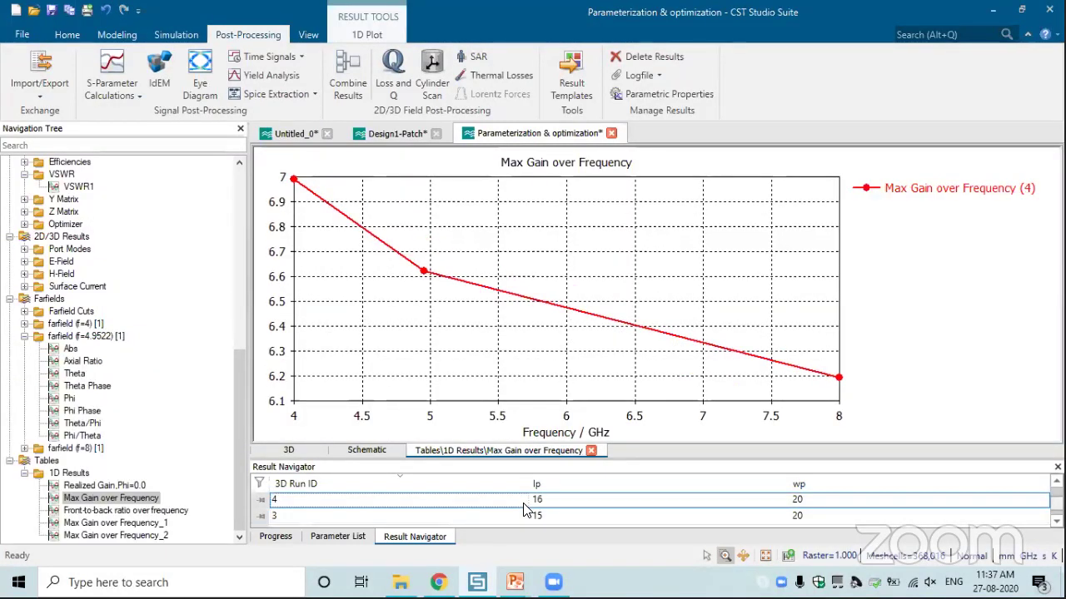
{"action": "key", "text": "shift+Down"}
{"action": "key", "text": "shift+Down"}
{"action": "key", "text": "shift+Down"}
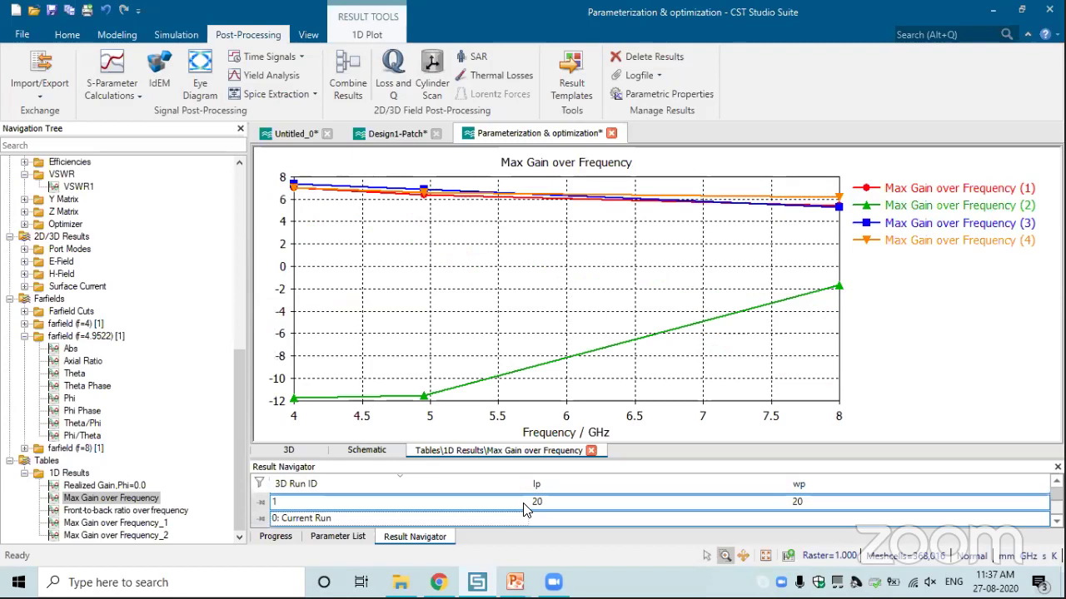
- Include the current run in the Max Gain over Frequency comparison plot alongside the parametric runs
{"action": "key", "text": "shift+Down"}
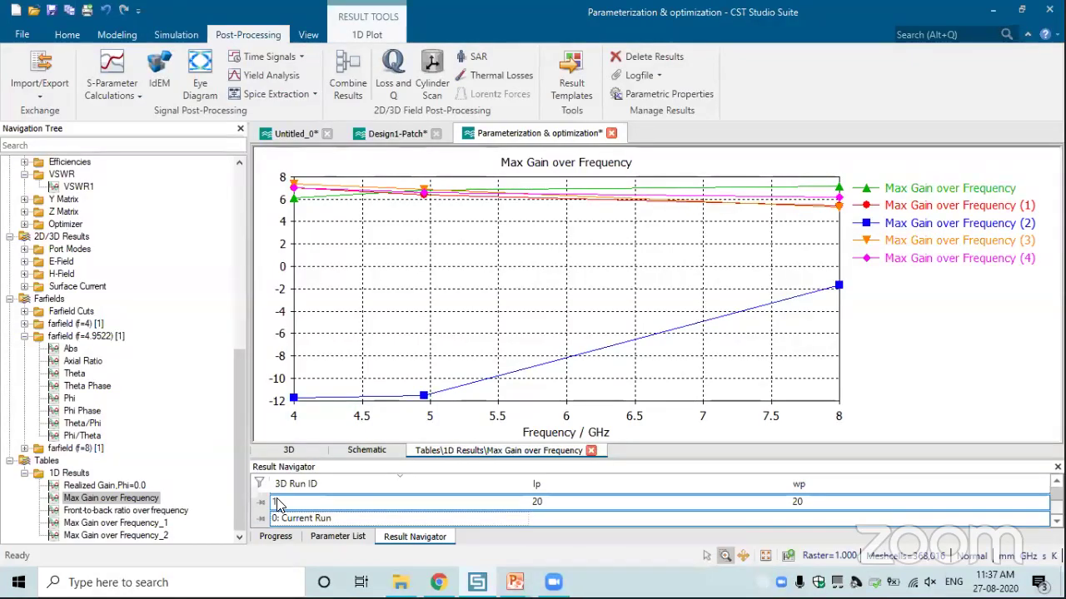
{"action": "left_click_drag", "start_coordinate": [248, 434], "coordinate": [260, 268]}
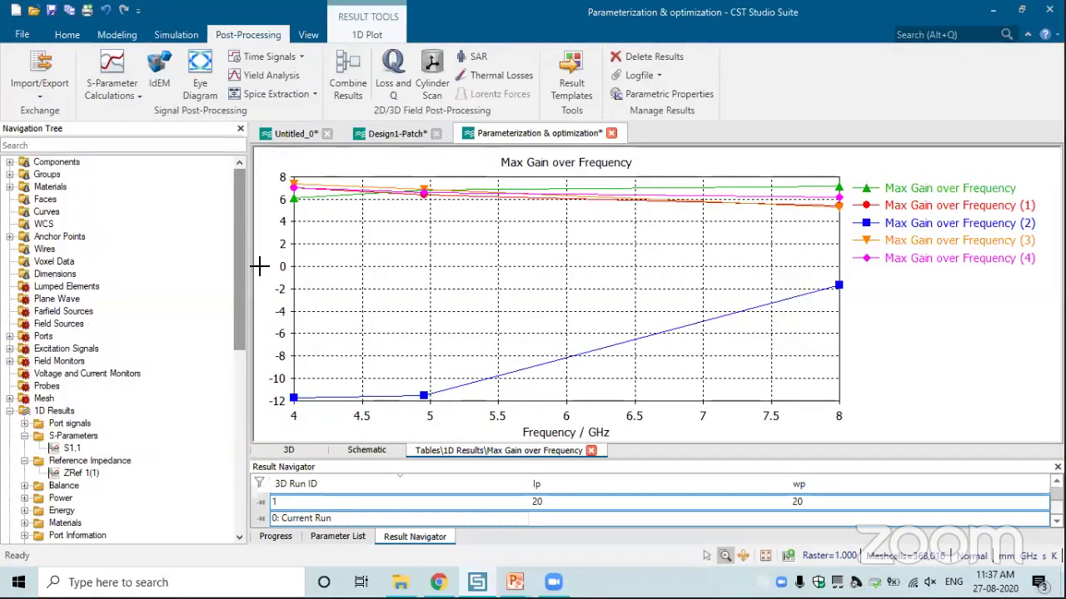
- Open the Optimizer for the time domain solver and review the parameters that can be selected for optimization
{"action": "left_click", "coordinate": [67, 34]}
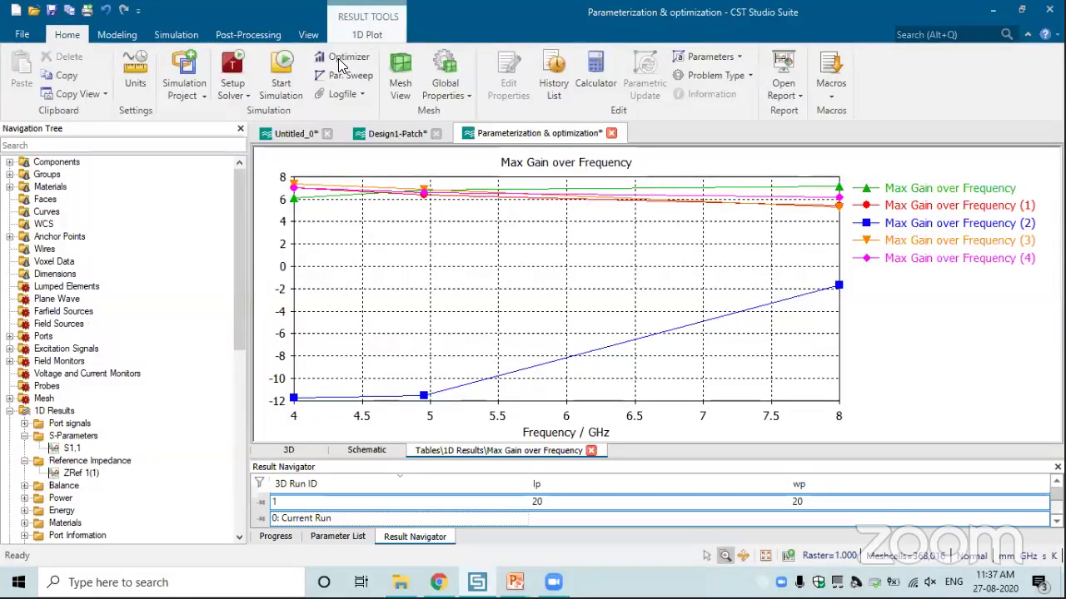
{"action": "left_click", "coordinate": [341, 65]}
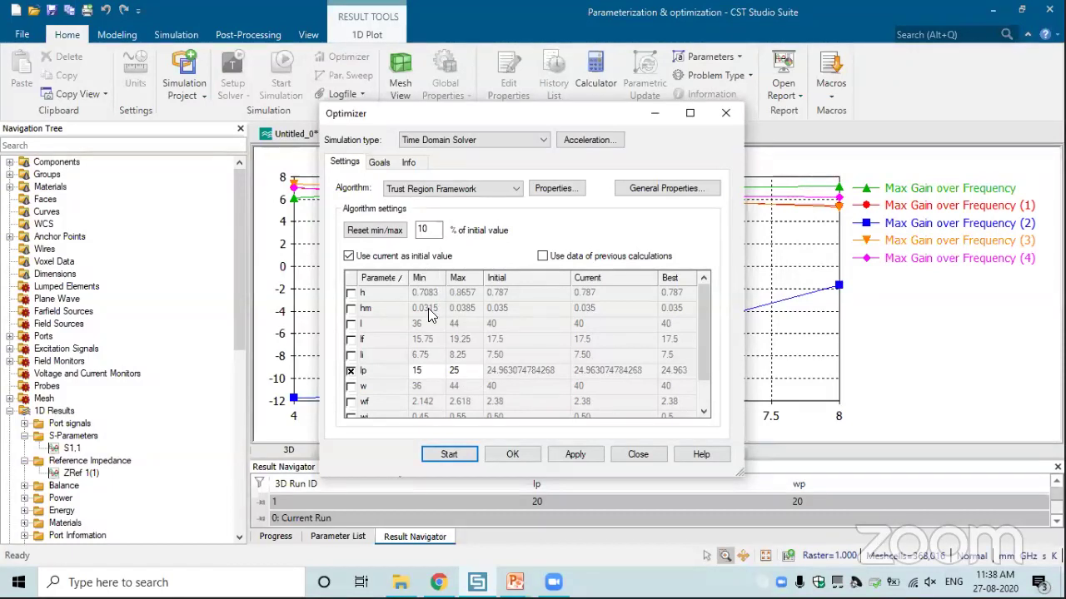
{"action": "left_click", "coordinate": [351, 355]}
{"action": "left_click", "coordinate": [350, 339]}
{"action": "left_click", "coordinate": [351, 324]}
{"action": "left_click", "coordinate": [351, 356]}
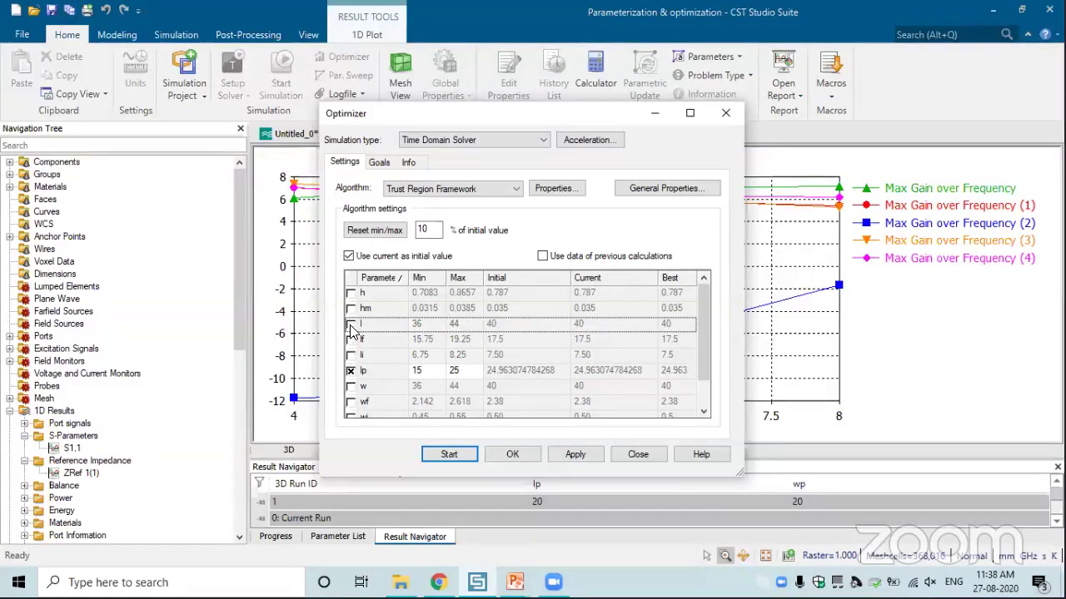
- Add an optimizer goal for the VSWR1 result with the = operator and a target of 1, and close the Optimizer
{"action": "left_click", "coordinate": [379, 164]}
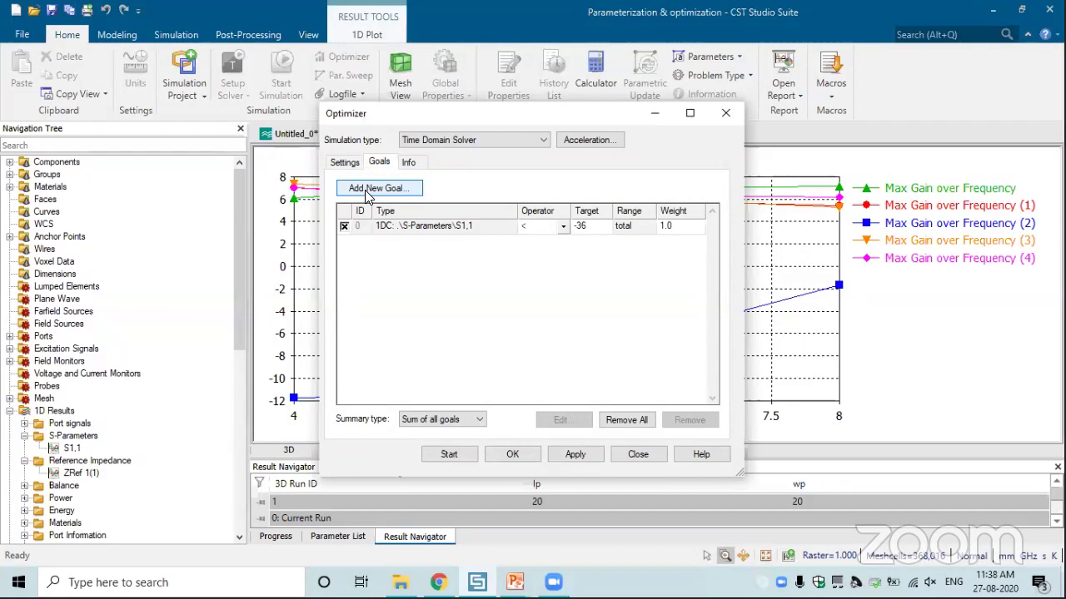
{"action": "left_click", "coordinate": [367, 191]}
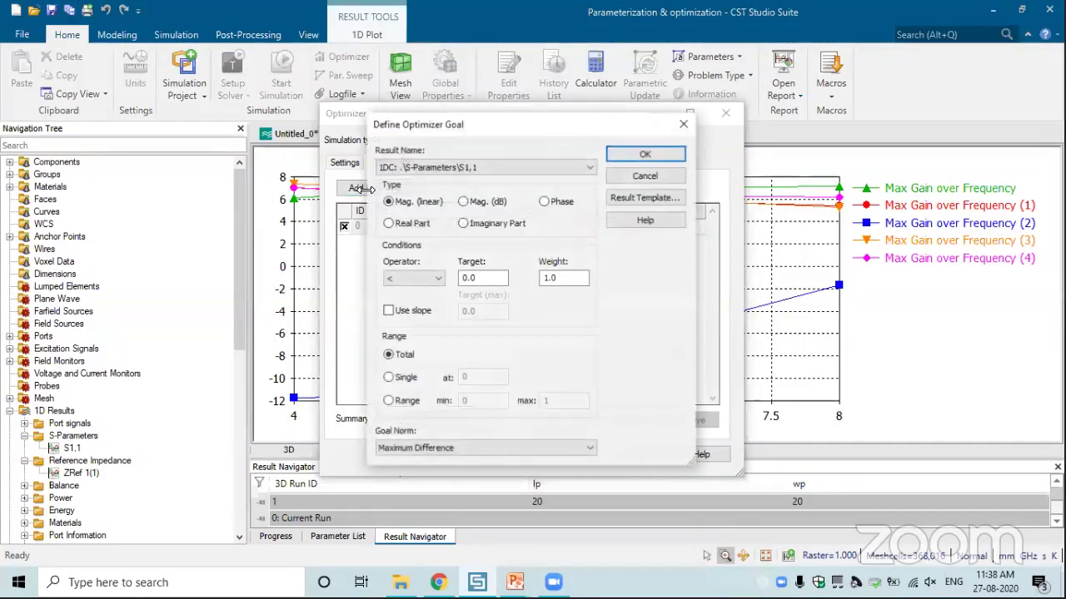
{"action": "left_click", "coordinate": [421, 169]}
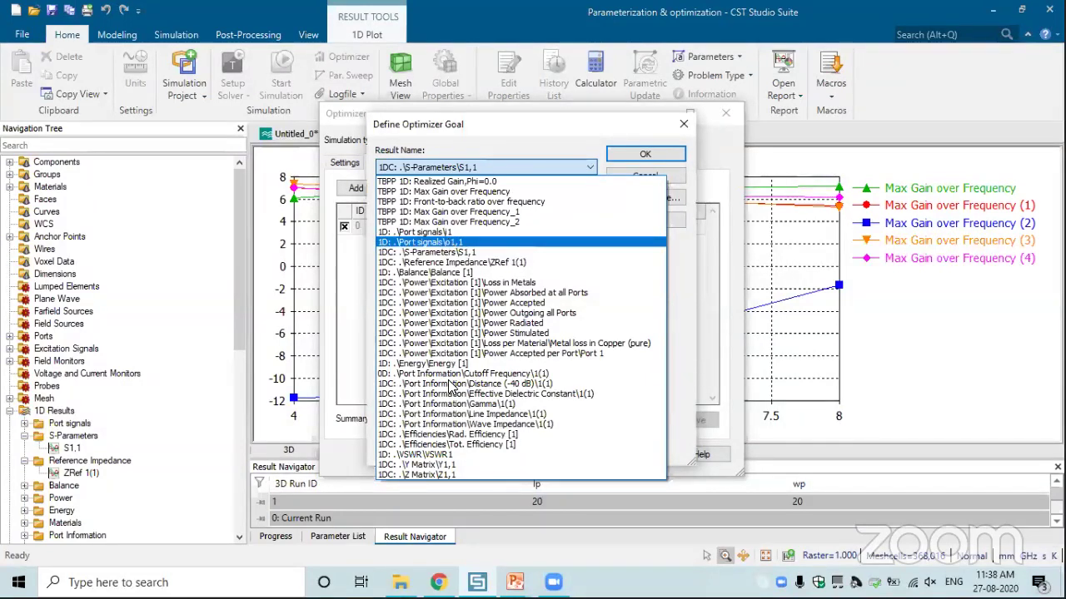
{"action": "left_click", "coordinate": [439, 454]}
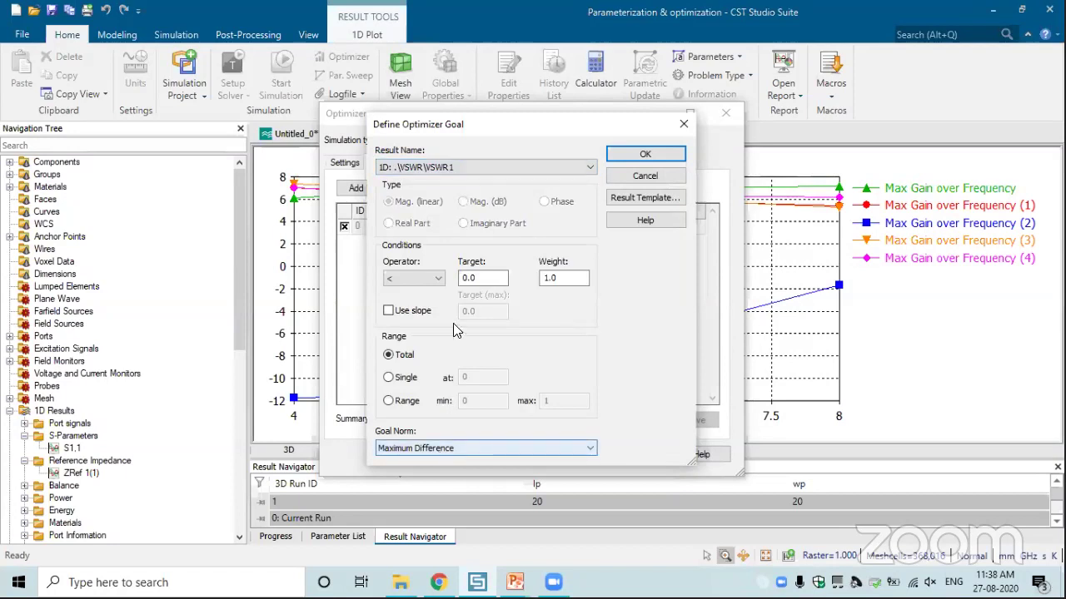
{"action": "double_click", "coordinate": [480, 278]}
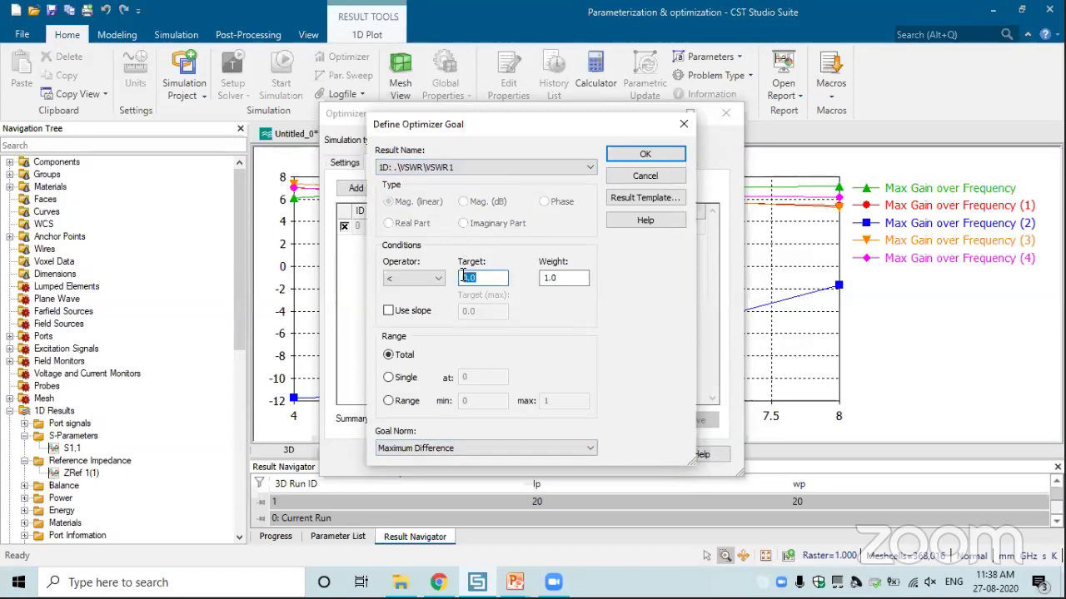
{"action": "left_click", "coordinate": [437, 280]}
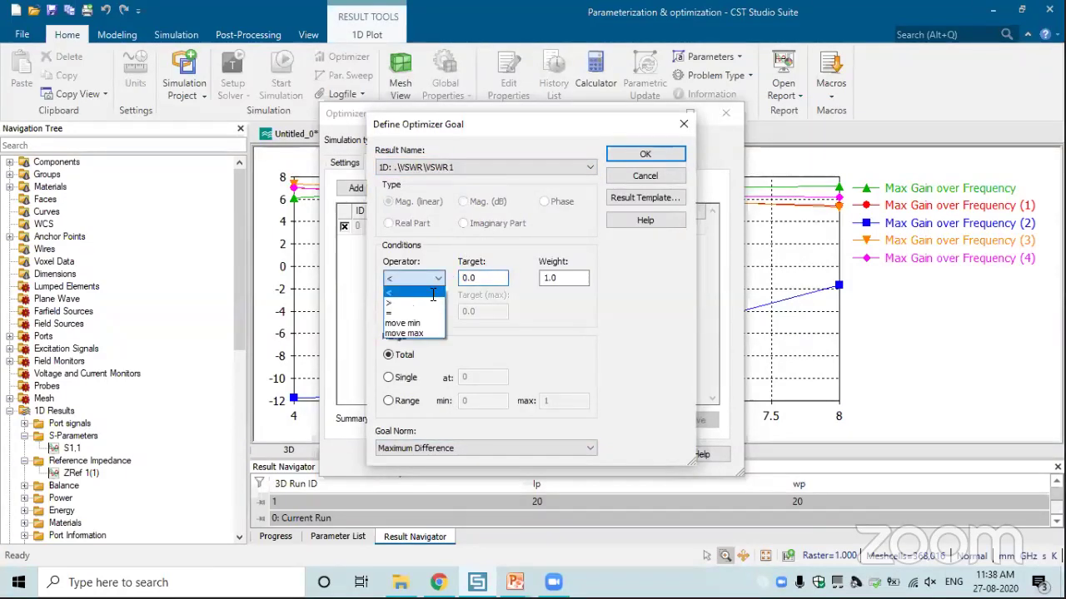
{"action": "left_click", "coordinate": [389, 313]}
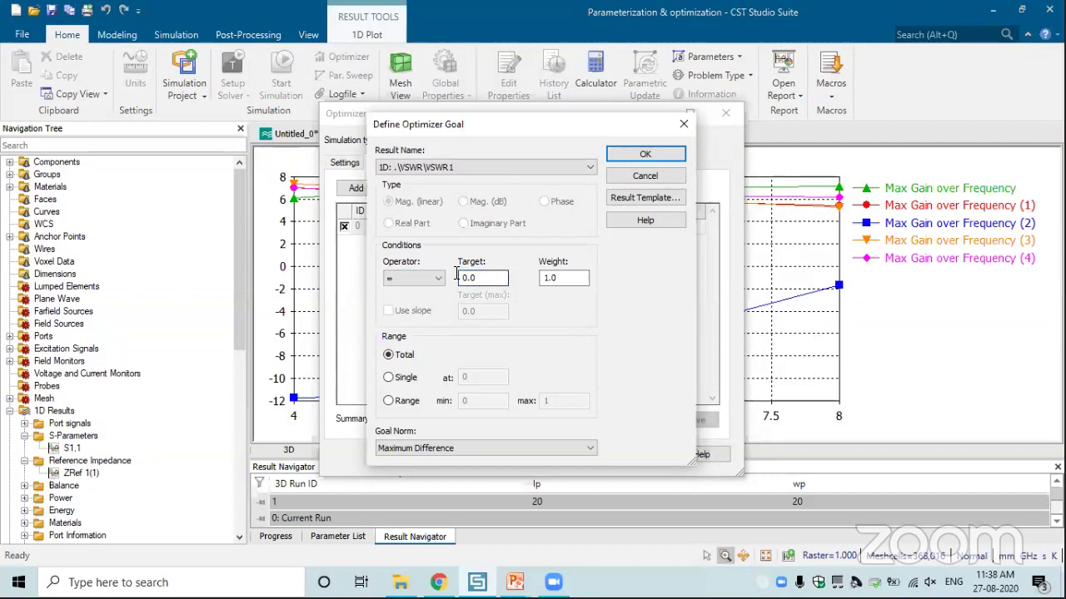
{"action": "double_click", "coordinate": [478, 278]}
{"action": "type", "text": "1"}
{"action": "left_click", "coordinate": [641, 154]}
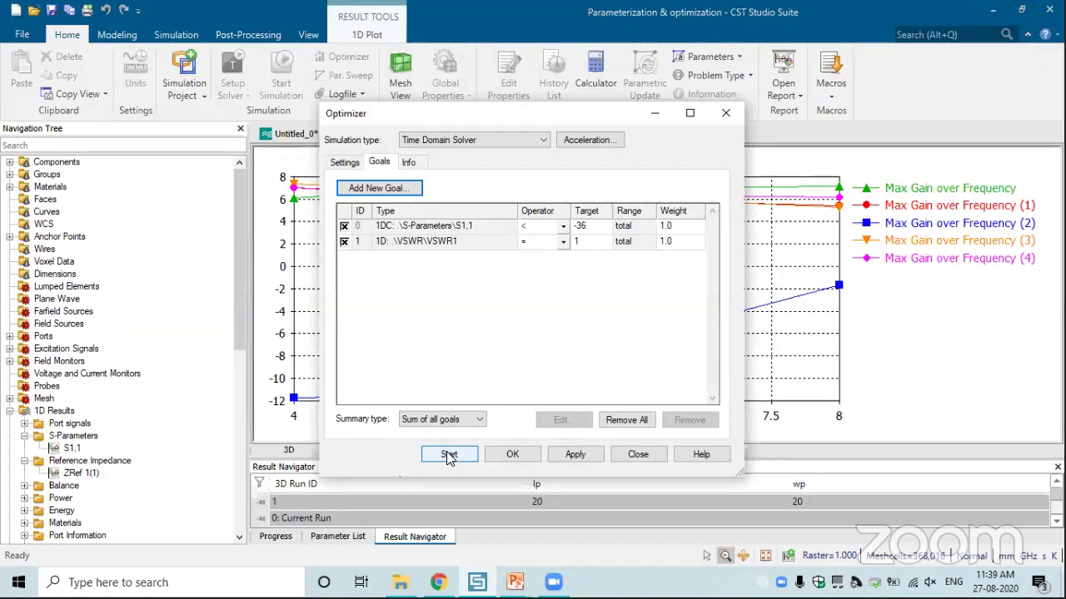
{"action": "left_click", "coordinate": [726, 112]}
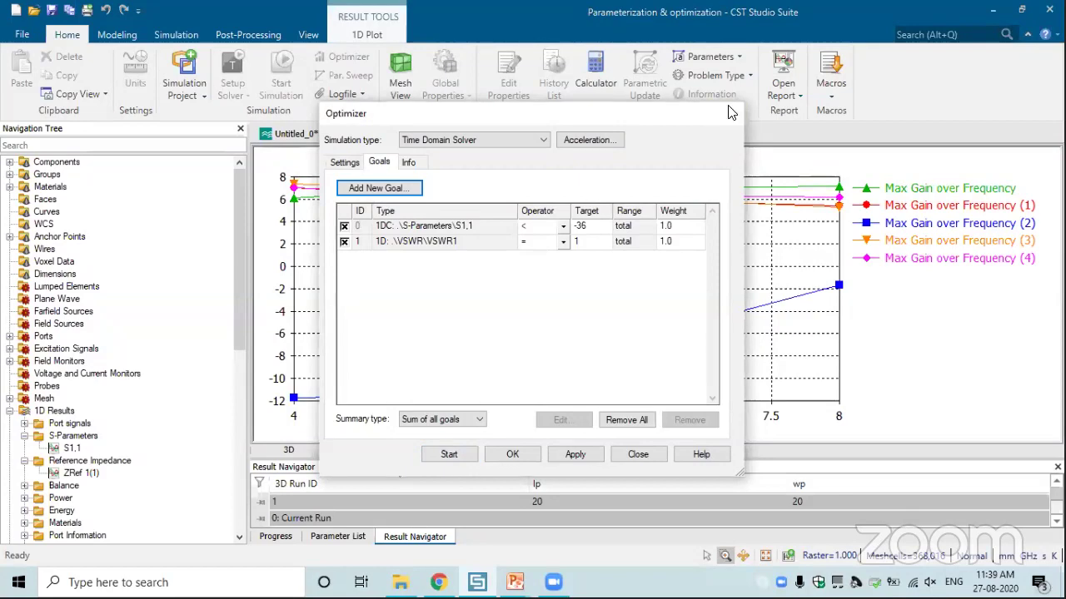
- Plot the optimizer's lp parameter over the optimization steps, first in actual values and as the scaled version
{"action": "scroll", "coordinate": [238, 316], "scroll_direction": "down", "scroll_amount": 3}
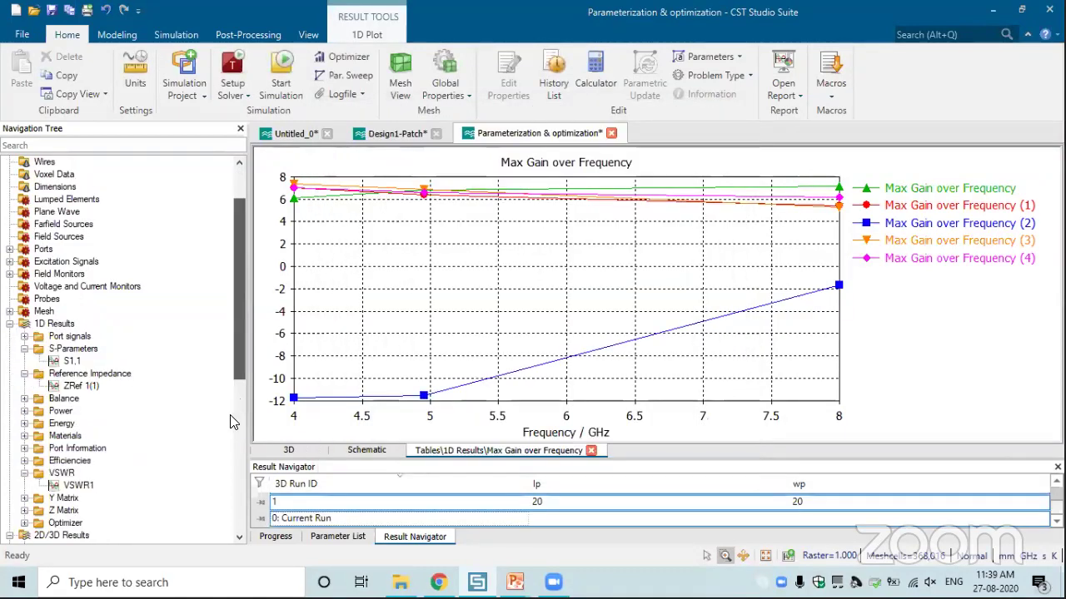
{"action": "scroll", "coordinate": [117, 383], "scroll_direction": "down", "scroll_amount": 4}
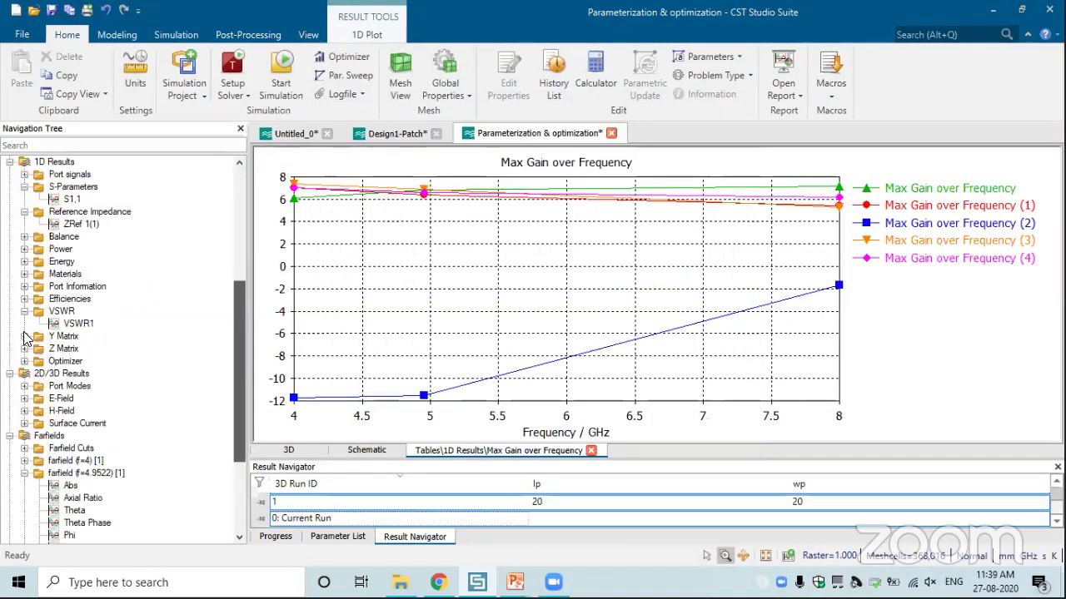
{"action": "scroll", "coordinate": [29, 339], "scroll_direction": "down", "scroll_amount": 4}
{"action": "left_click", "coordinate": [74, 408]}
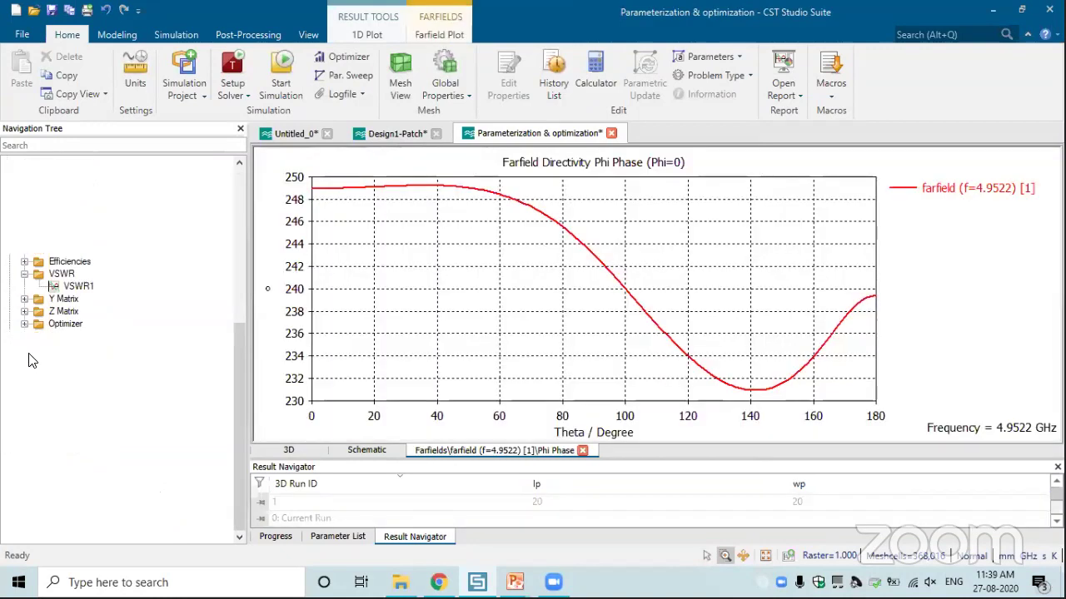
{"action": "left_click", "coordinate": [25, 332]}
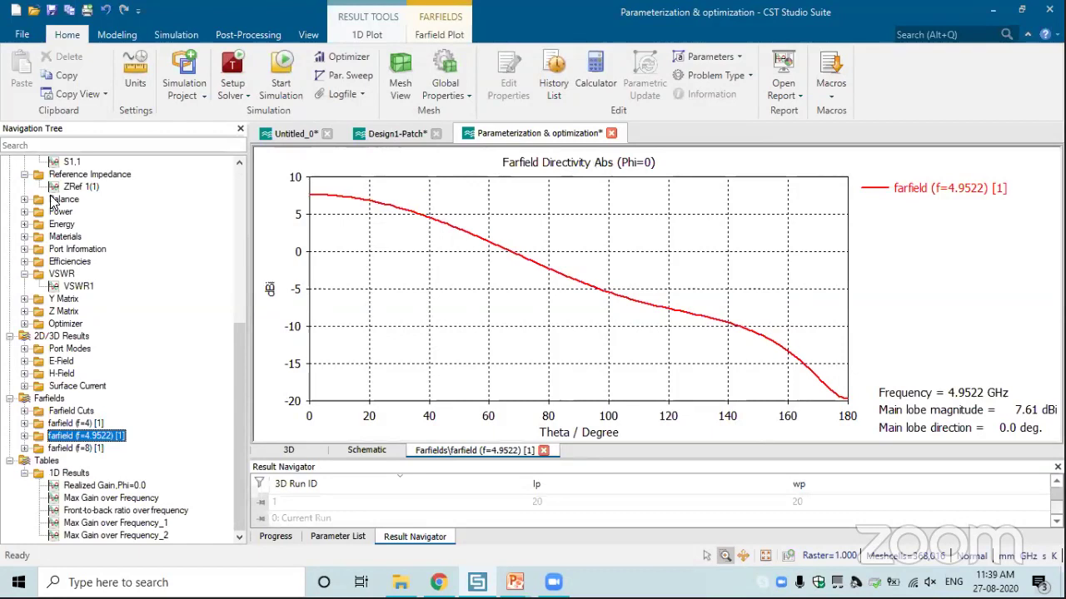
{"action": "scroll", "coordinate": [62, 283], "scroll_direction": "up", "scroll_amount": 2}
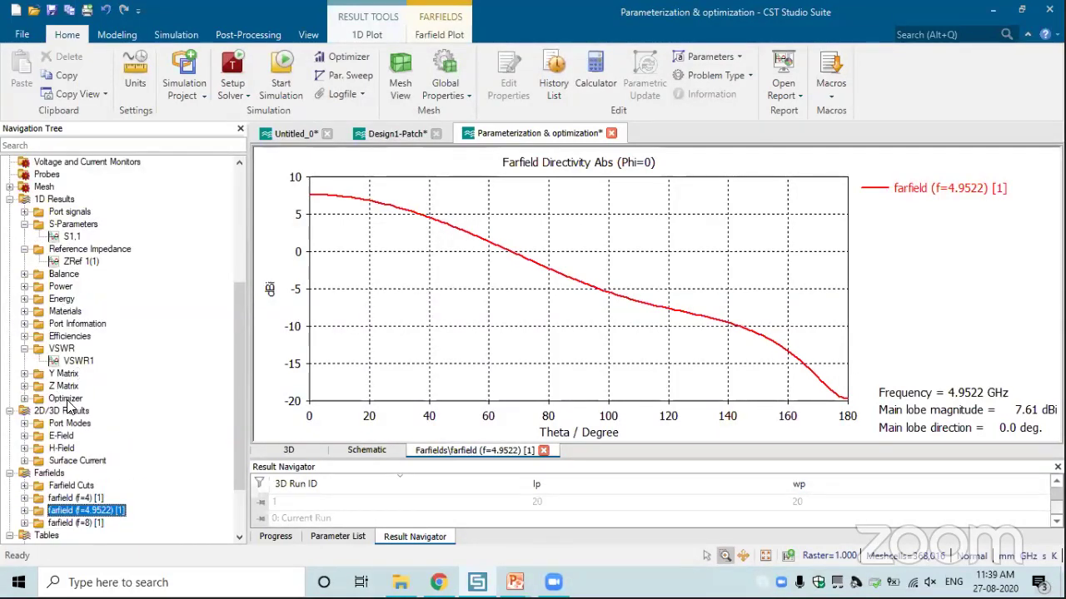
{"action": "left_click", "coordinate": [25, 399]}
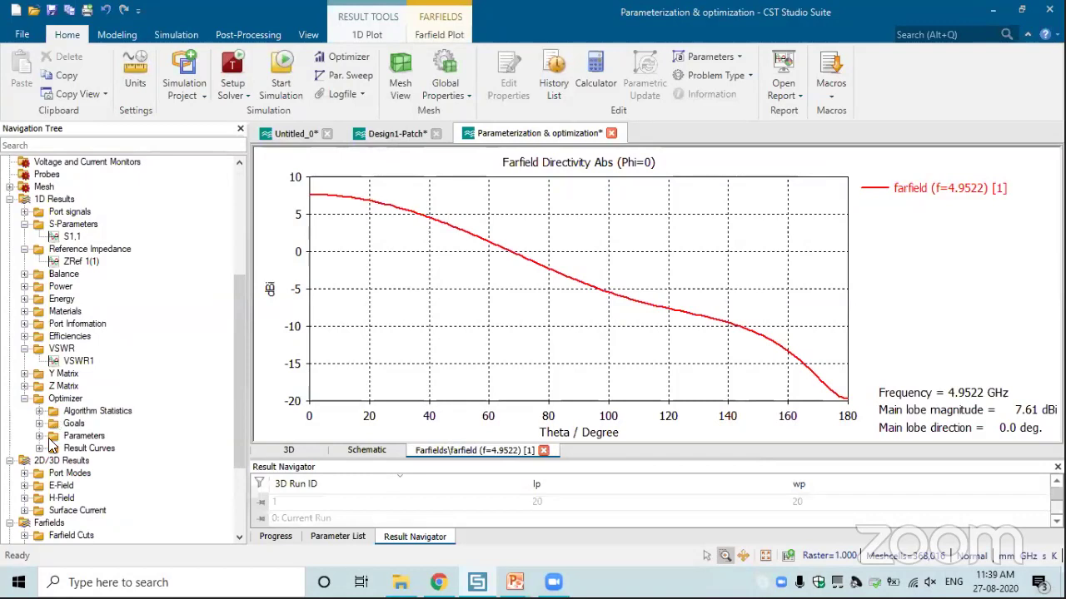
{"action": "left_click", "coordinate": [39, 436]}
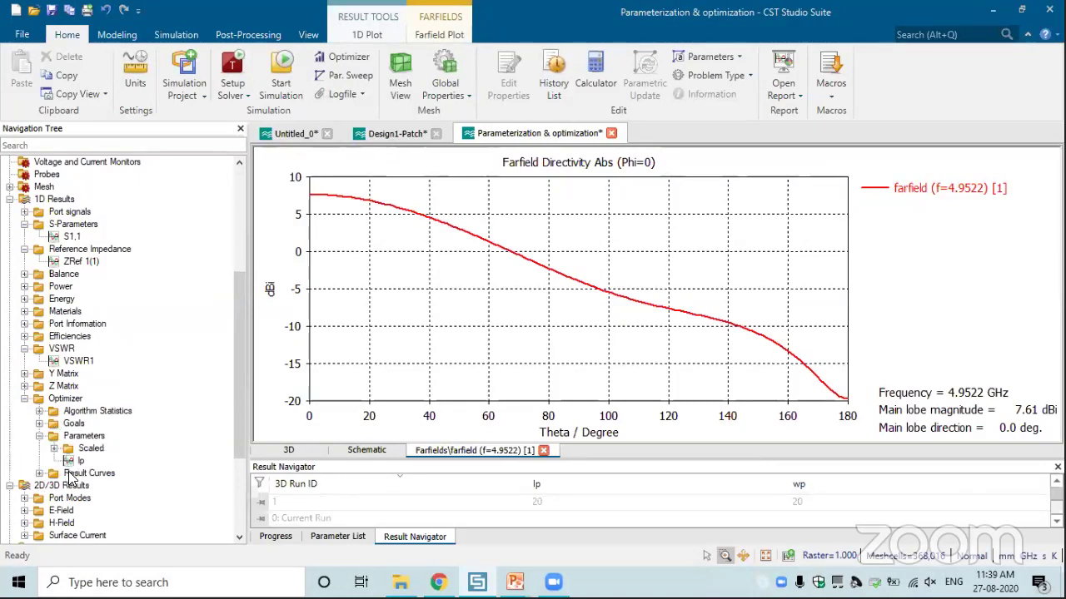
{"action": "left_click", "coordinate": [70, 475]}
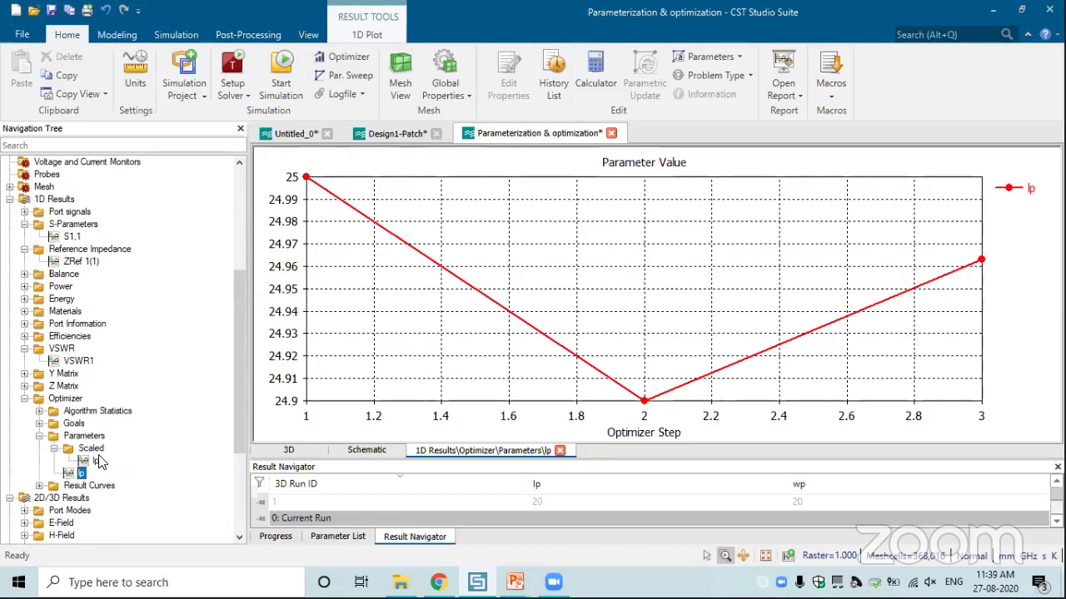
{"action": "left_click", "coordinate": [95, 460]}
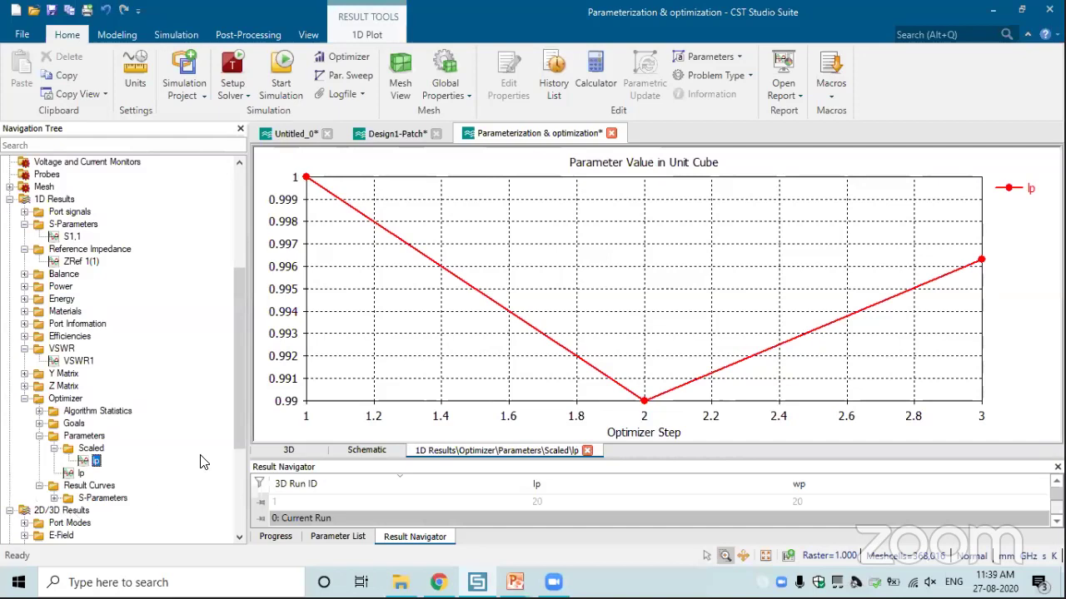
- Compare the Initial and Best so far S1,1 curves from the optimizer's result curves in one plot
{"action": "left_click_drag", "start_coordinate": [244, 401], "coordinate": [244, 467]}
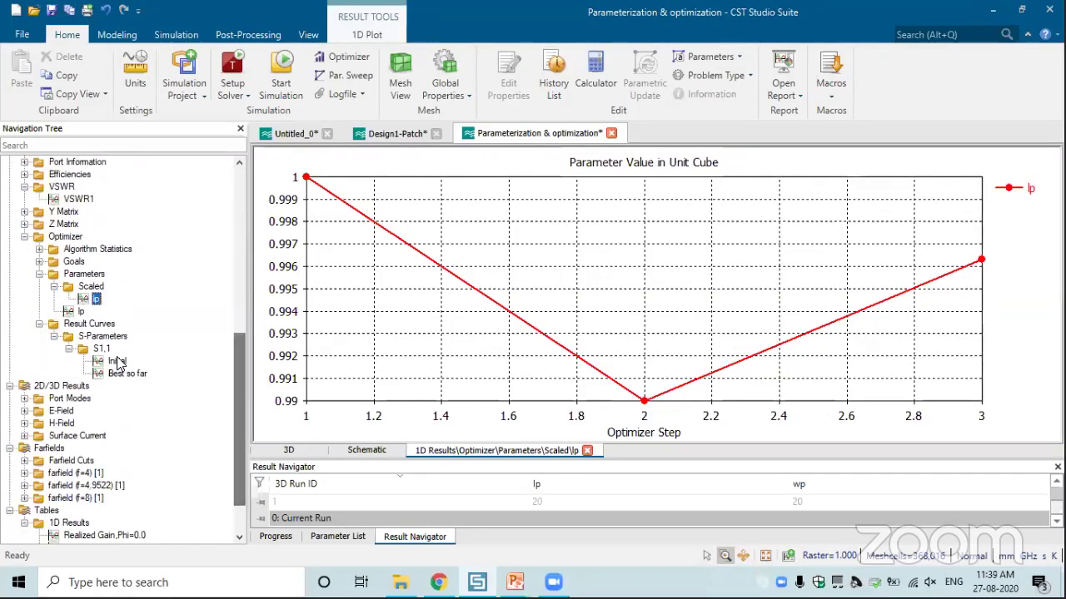
{"action": "left_click", "coordinate": [117, 361]}
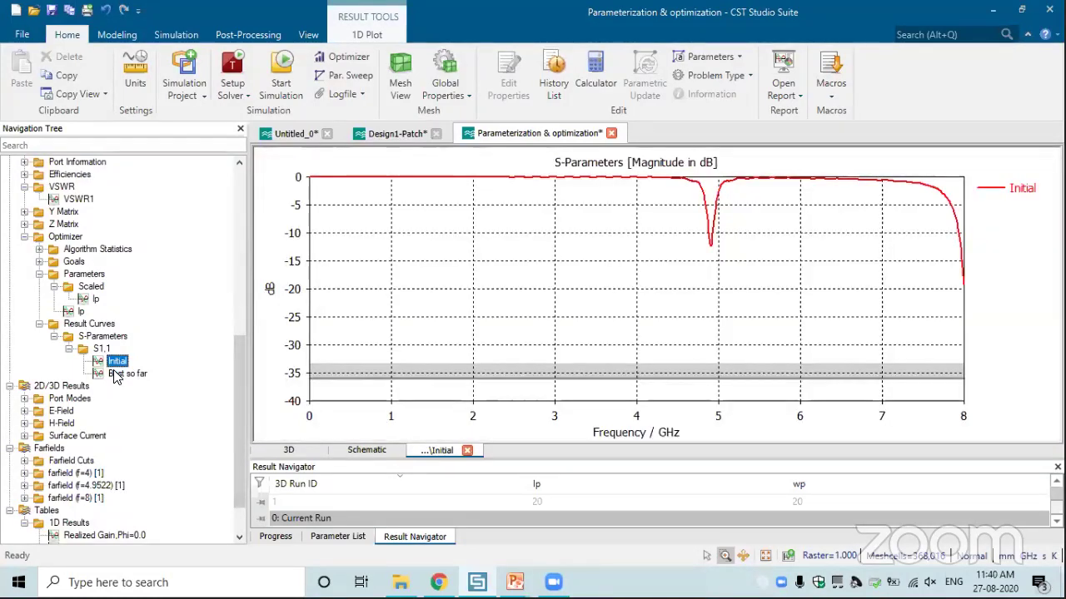
{"action": "left_click", "coordinate": [120, 373], "text": "ctrl"}
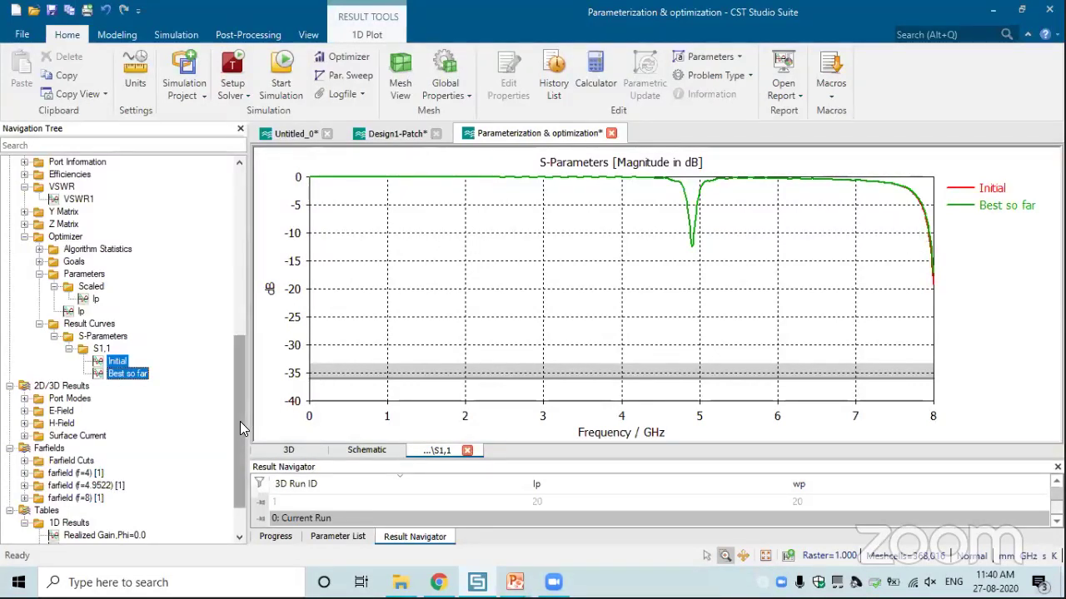
- Close the Parameterization & optimization project without saving its changes, and close the Design1-Patch project
{"action": "left_click_drag", "start_coordinate": [236, 373], "coordinate": [247, 227]}
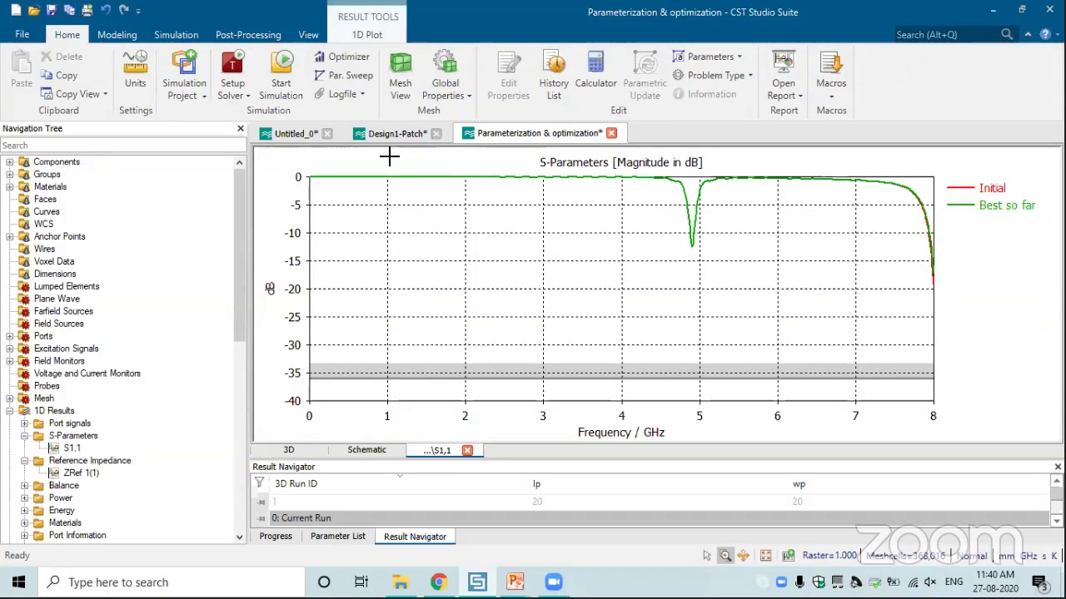
{"action": "left_click", "coordinate": [611, 134]}
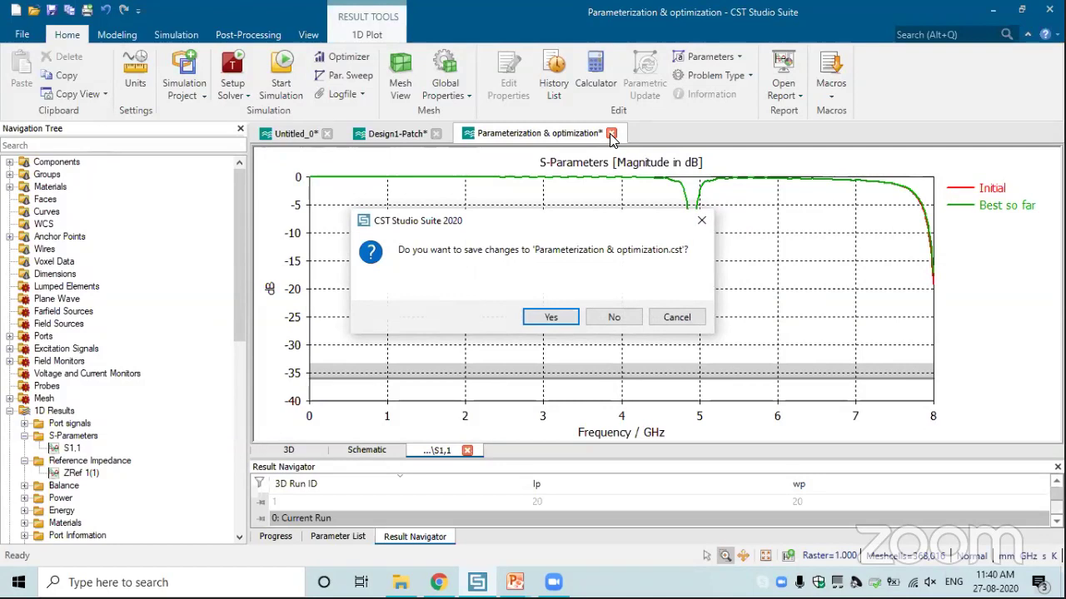
{"action": "left_click", "coordinate": [618, 319]}
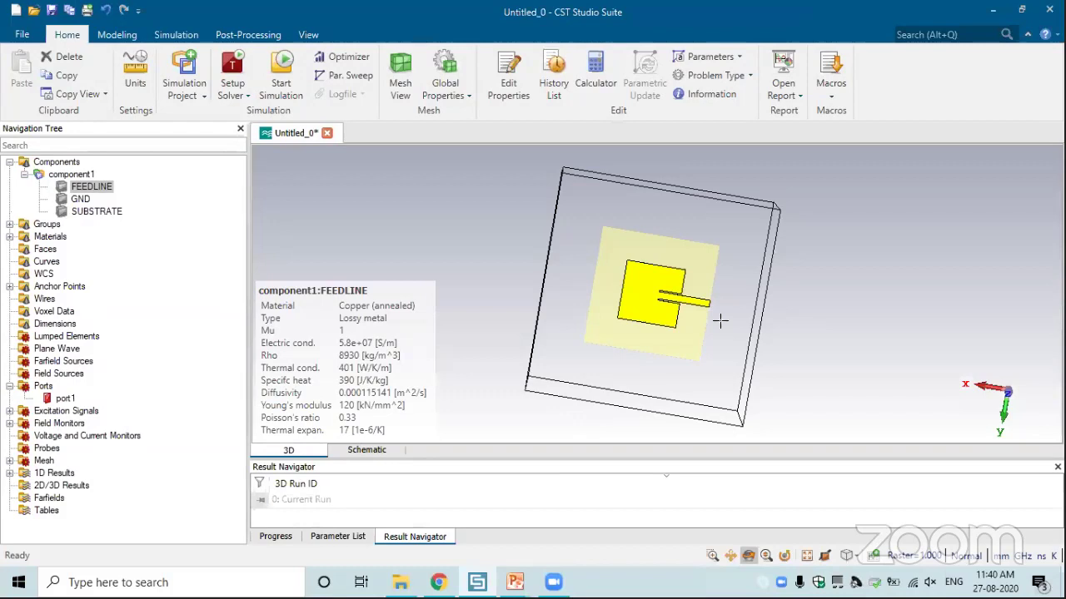
- Delete port1 from the inset-fed patch antenna model in the Untitled_0 project
{"action": "left_click_drag", "start_coordinate": [671, 297], "coordinate": [678, 295]}
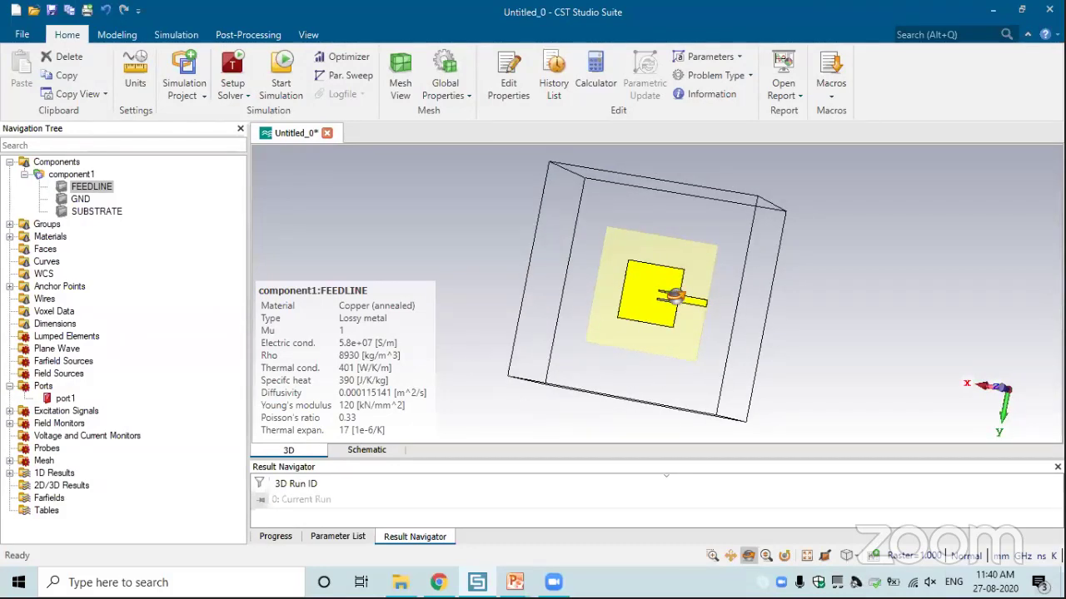
{"action": "scroll", "coordinate": [675, 298], "scroll_direction": "up", "scroll_amount": 2}
{"action": "scroll", "coordinate": [674, 298], "scroll_direction": "down", "scroll_amount": 2}
{"action": "left_click", "coordinate": [71, 175]}
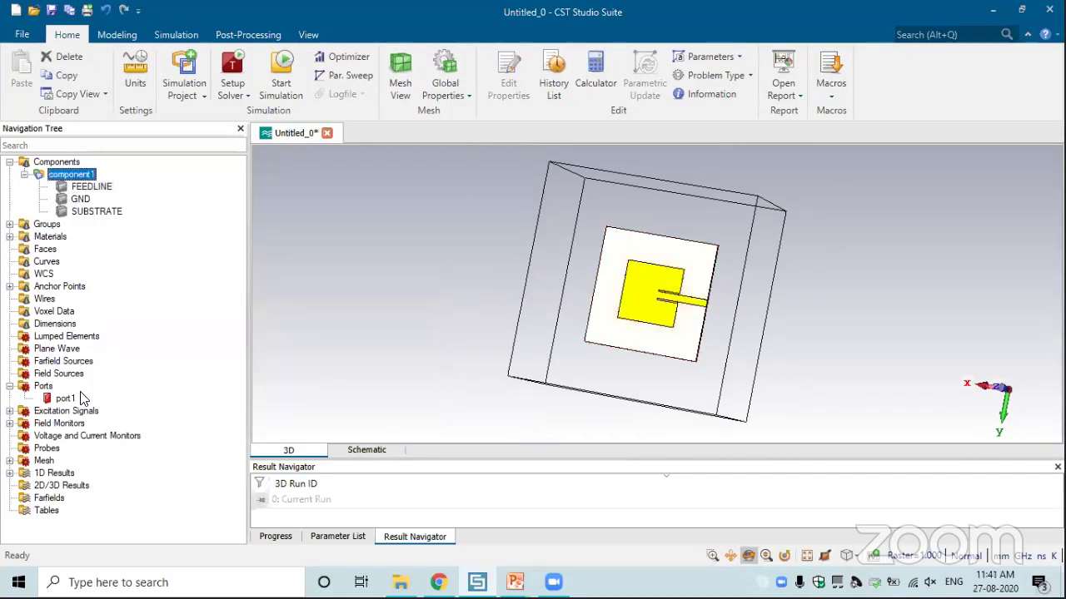
{"action": "left_click", "coordinate": [63, 400]}
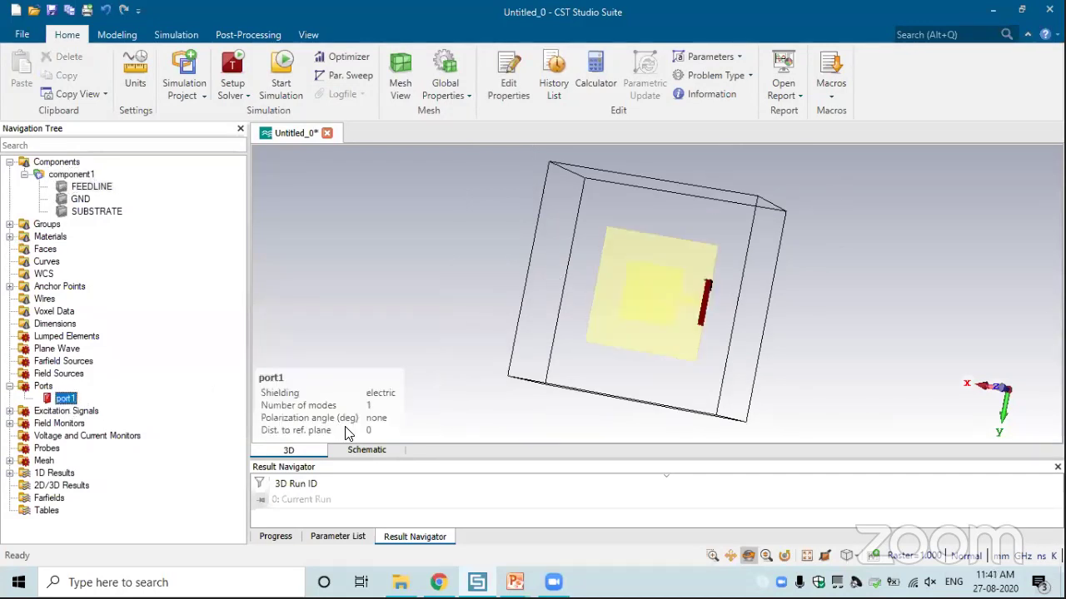
{"action": "key", "text": "Delete"}
{"action": "key", "text": "Return"}
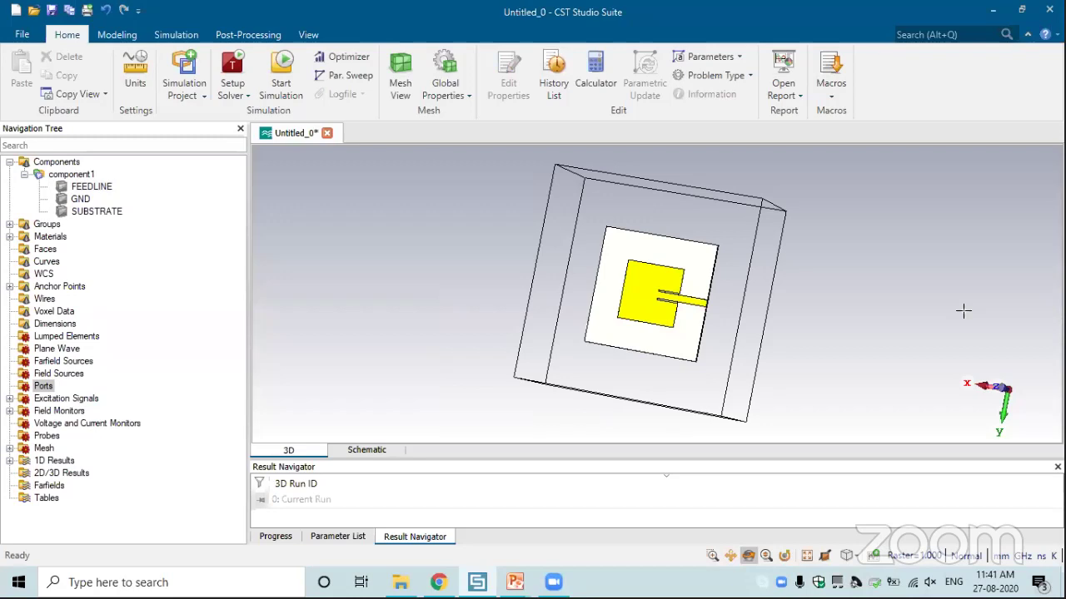
{"action": "scroll", "coordinate": [678, 308], "scroll_direction": "up", "scroll_amount": 5}
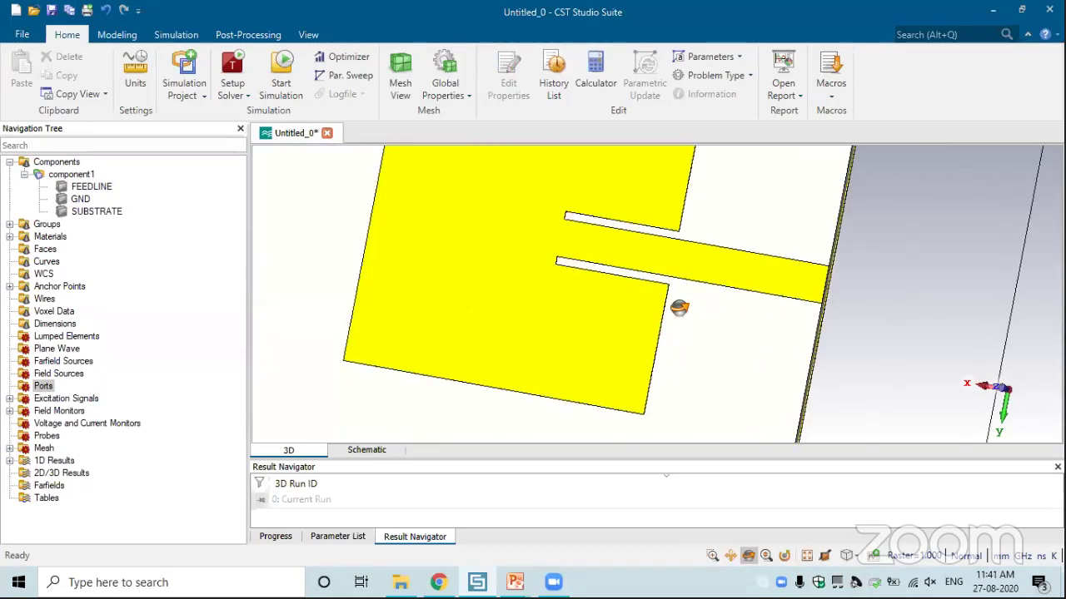
{"action": "scroll", "coordinate": [678, 308], "scroll_direction": "down", "scroll_amount": 5}
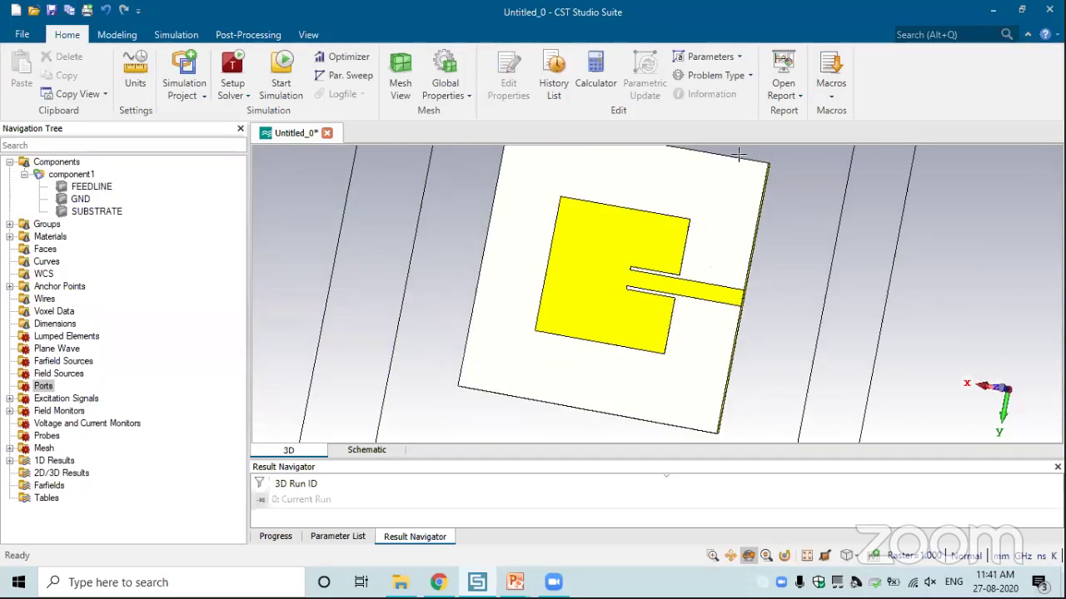
- Set up the analytical line impedance calculation for a Coplanar Waveguide with Ground, with h 0.787 mm and W 2.38 mm
{"action": "left_click", "coordinate": [830, 89]}
{"action": "mouse_move", "coordinate": [837, 131]}
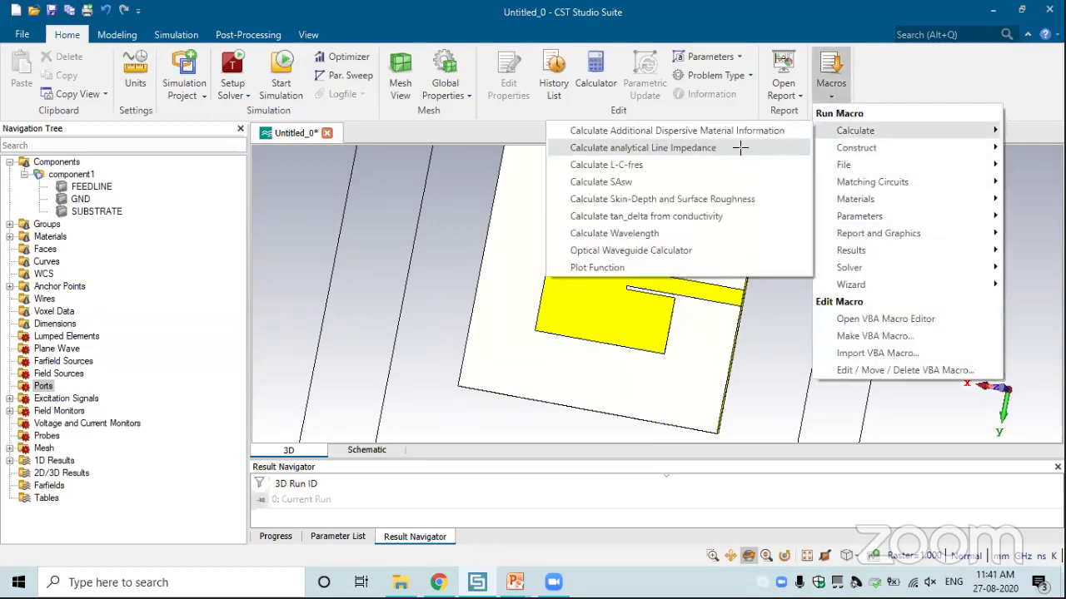
{"action": "left_click", "coordinate": [740, 148]}
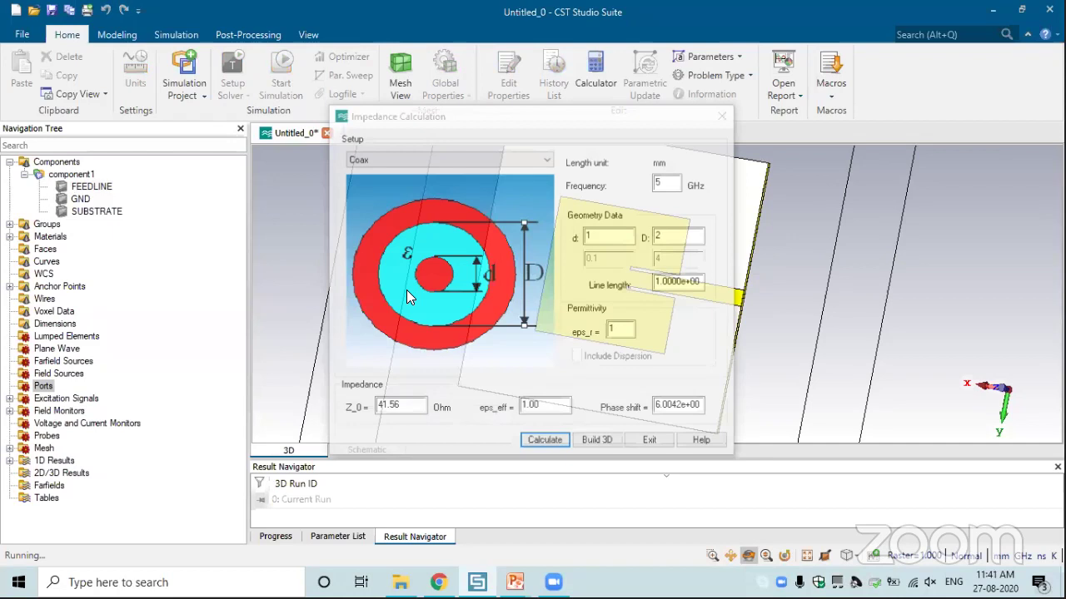
{"action": "left_click", "coordinate": [449, 159]}
{"action": "left_click", "coordinate": [397, 275]}
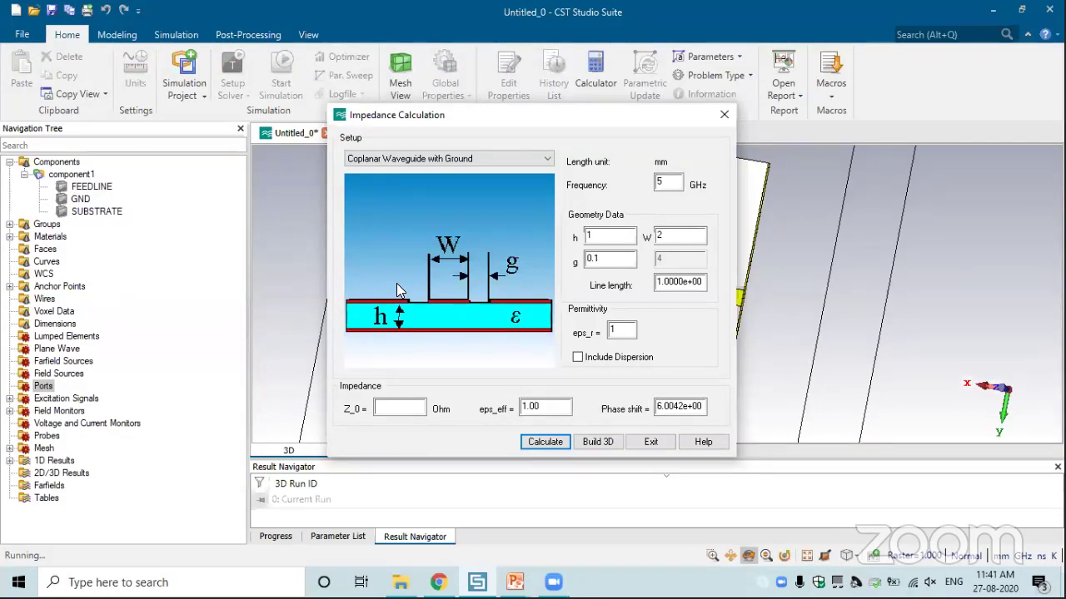
{"action": "double_click", "coordinate": [608, 235]}
{"action": "type", "text": "0.787"}
{"action": "key", "text": "Tab"}
{"action": "type", "text": "2.38"}
{"action": "key", "text": "Tab"}
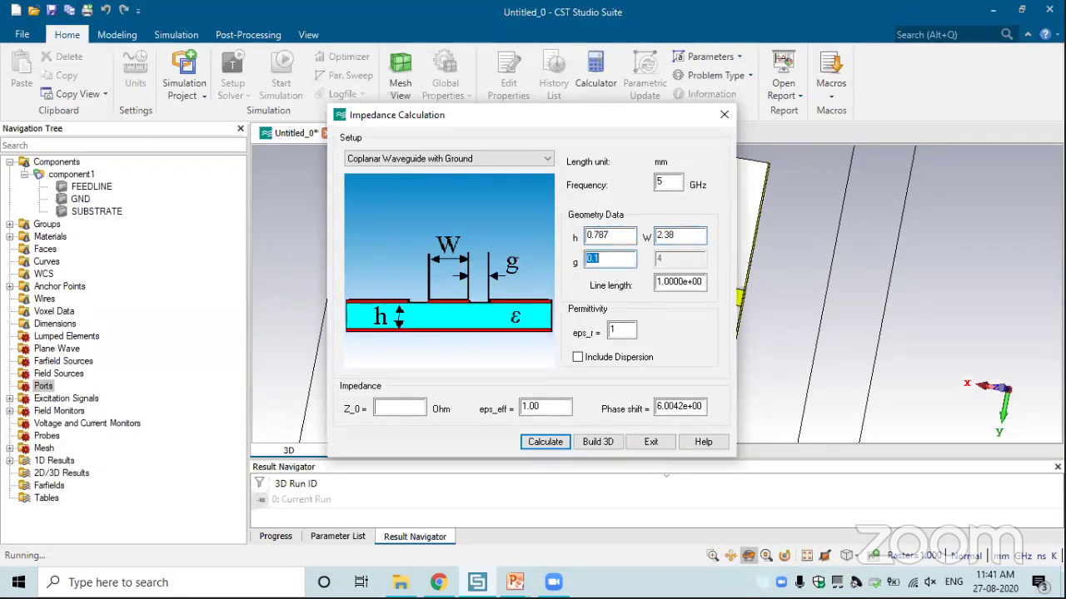
- Calculate the coplanar line's impedance with relative permittivity 2.2 and a gap g of 0.5 mm
{"action": "double_click", "coordinate": [612, 331]}
{"action": "left_click", "coordinate": [549, 441]}
{"action": "double_click", "coordinate": [601, 260]}
{"action": "type", "text": "0.5"}
{"action": "left_click", "coordinate": [544, 441]}
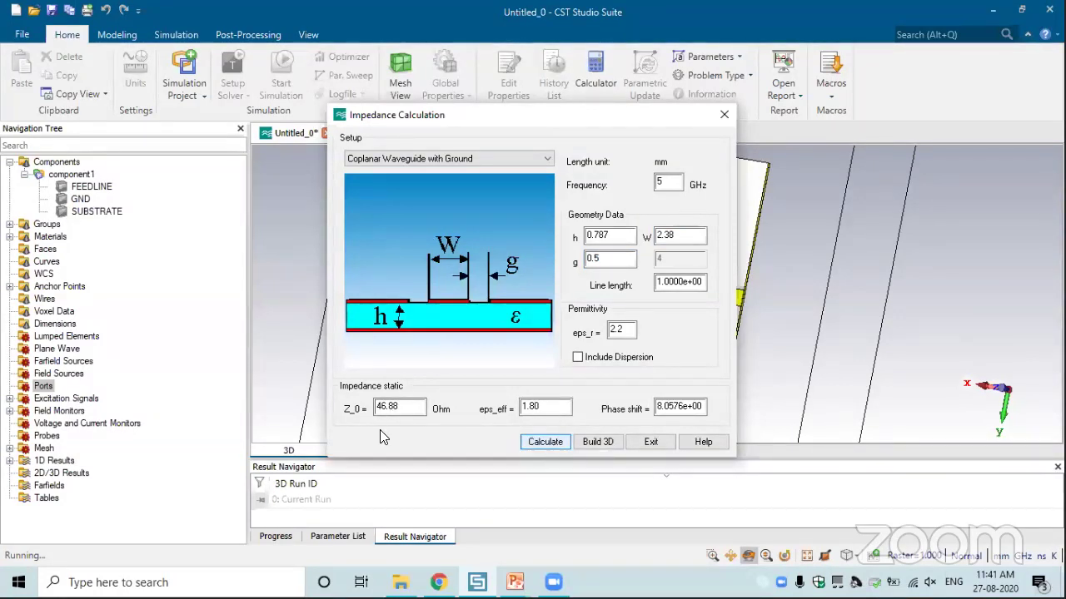
- Recalculate the coplanar line's impedance for gaps g of 0.6, 0.65, 0.7, 0.9 and 0.95 mm
{"action": "left_click_drag", "start_coordinate": [599, 263], "coordinate": [594, 258]}
{"action": "type", "text": "6"}
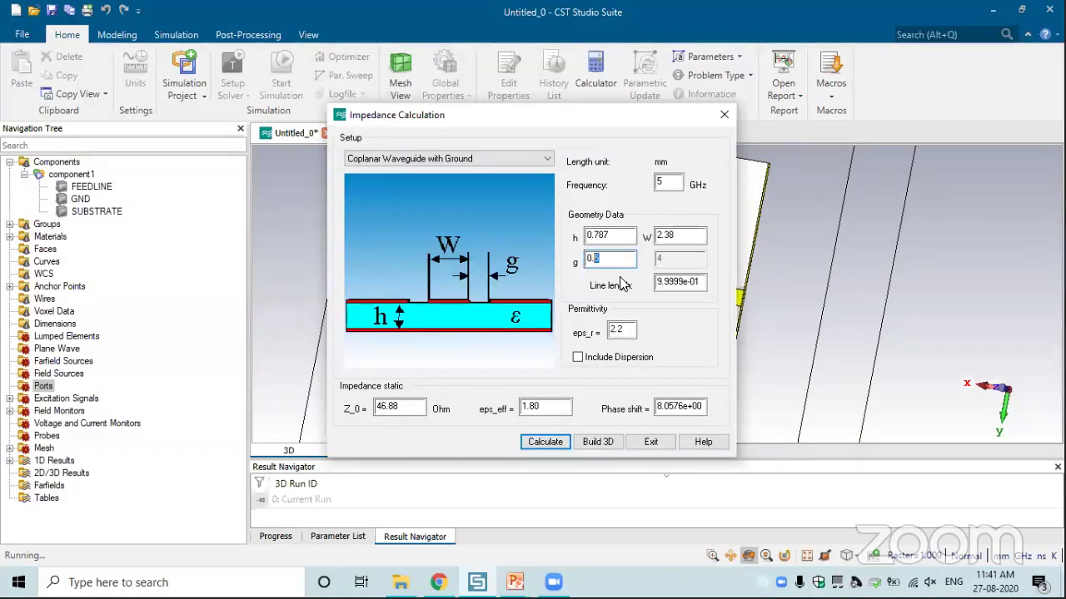
{"action": "left_click", "coordinate": [557, 442]}
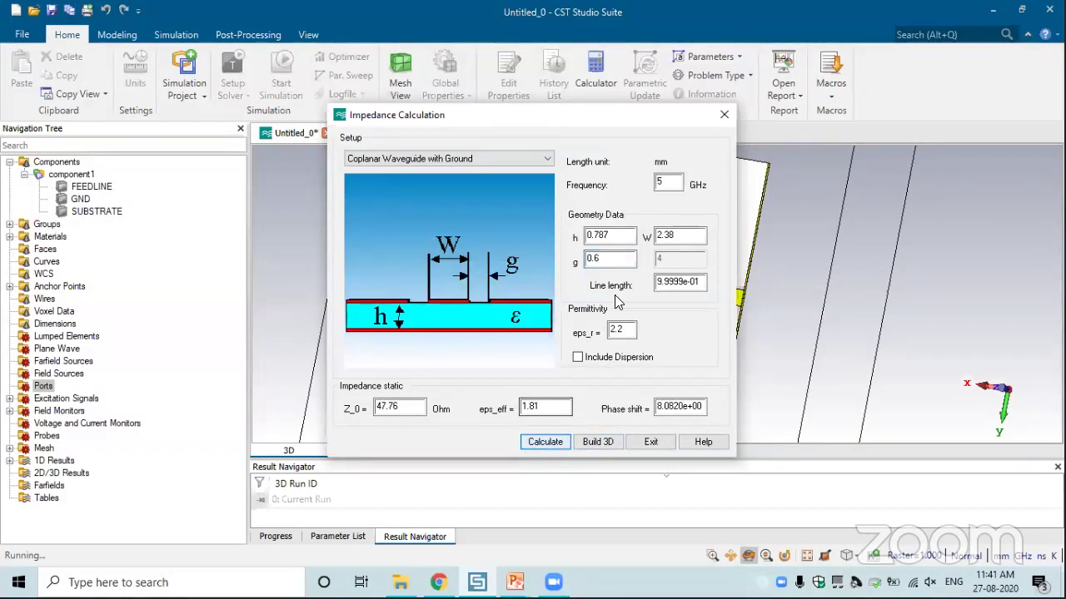
{"action": "left_click_drag", "start_coordinate": [629, 259], "coordinate": [592, 260]}
{"action": "type", "text": "0.65"}
{"action": "left_click", "coordinate": [545, 442]}
{"action": "left_click_drag", "start_coordinate": [604, 261], "coordinate": [596, 259]}
{"action": "type", "text": "7"}
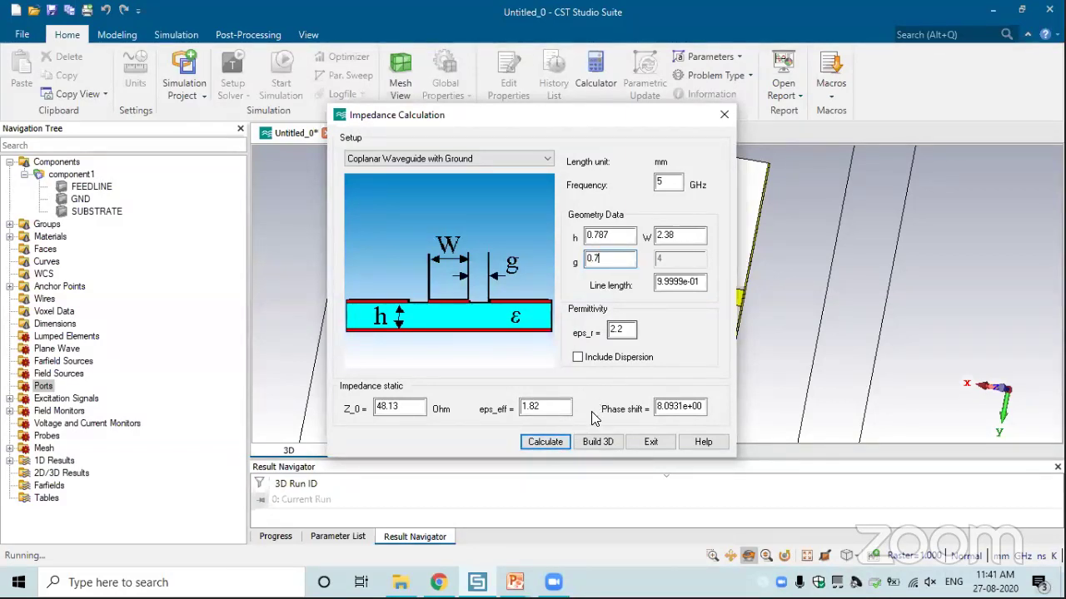
{"action": "left_click", "coordinate": [545, 442]}
{"action": "key", "text": "BackSpace"}
{"action": "type", "text": "9"}
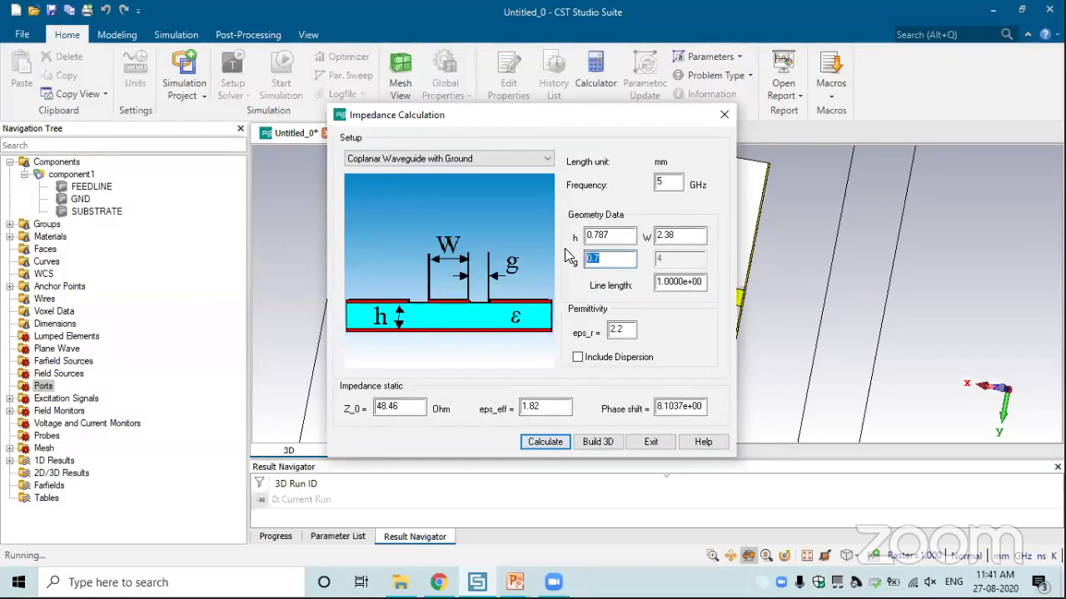
{"action": "left_click", "coordinate": [563, 443]}
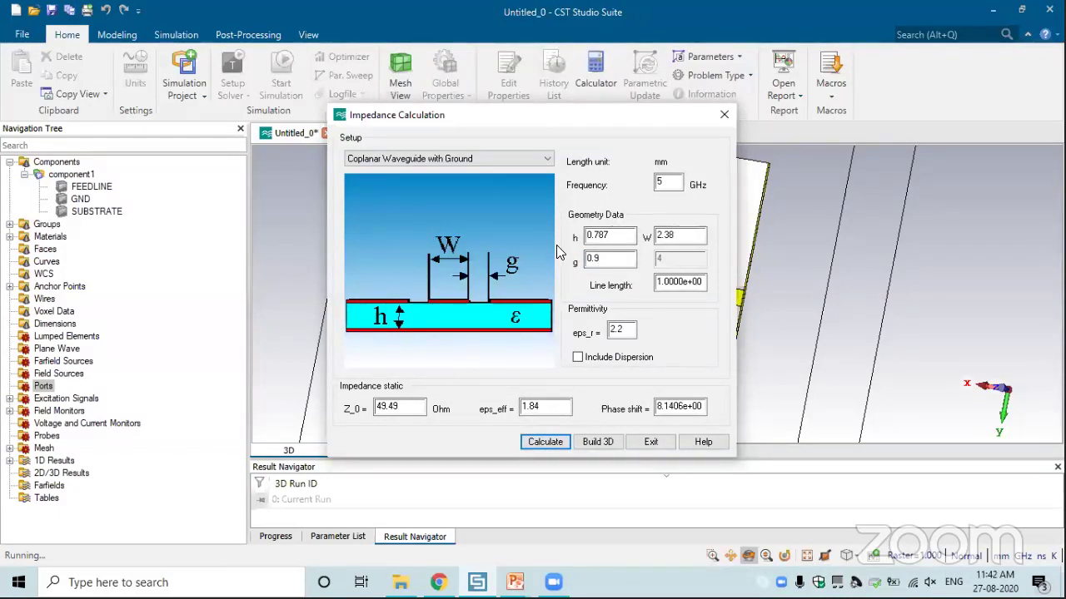
{"action": "left_click", "coordinate": [596, 258]}
{"action": "type", "text": "5"}
{"action": "left_click", "coordinate": [544, 443]}
- Calculate the line impedance for gaps g of 1.0, 1.1 and finally 1.05 mm, and leave the impedance calculation
{"action": "left_click_drag", "start_coordinate": [605, 259], "coordinate": [596, 259]}
{"action": "key", "text": "BackSpace"}
{"action": "key", "text": "BackSpace"}
{"action": "key", "text": "BackSpace"}
{"action": "type", "text": "1.0"}
{"action": "left_click", "coordinate": [545, 442]}
{"action": "left_click_drag", "start_coordinate": [599, 259], "coordinate": [594, 260]}
{"action": "type", "text": "1"}
{"action": "left_click", "coordinate": [545, 442]}
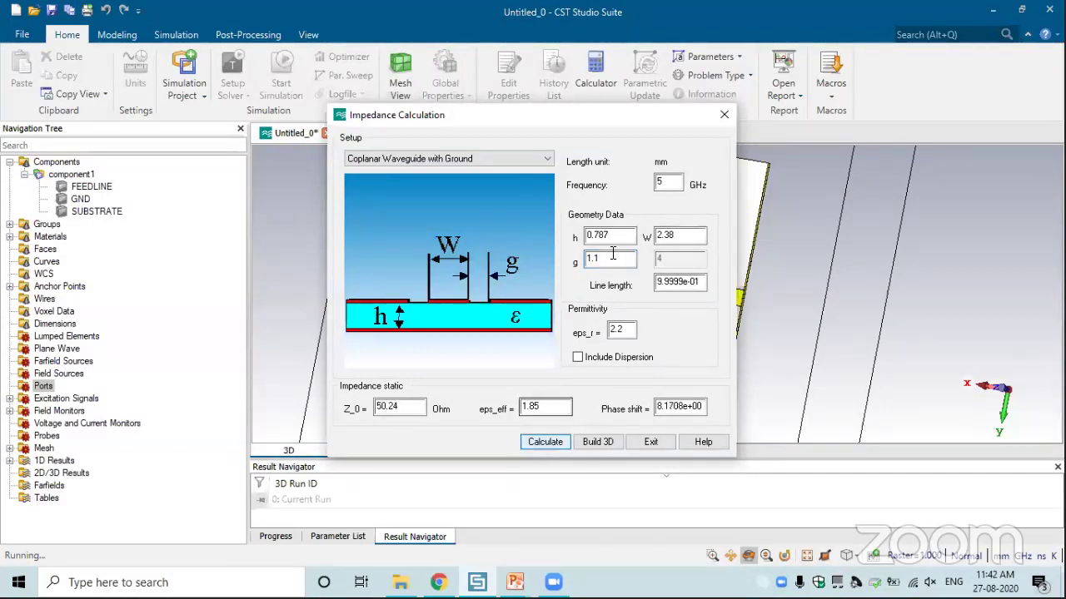
{"action": "left_click_drag", "start_coordinate": [599, 259], "coordinate": [594, 260]}
{"action": "type", "text": "05"}
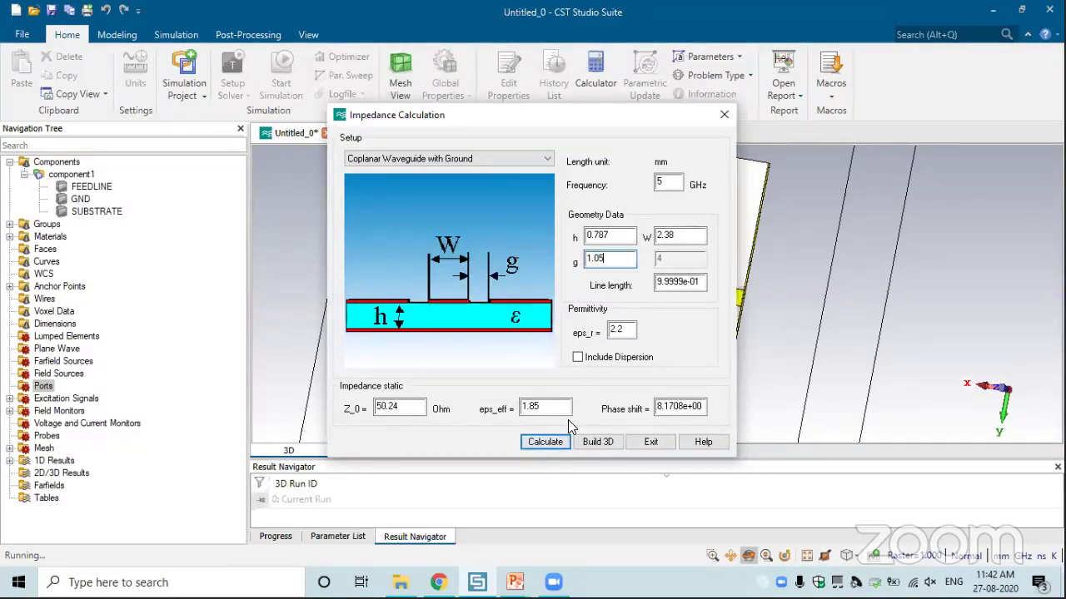
{"action": "left_click", "coordinate": [555, 443]}
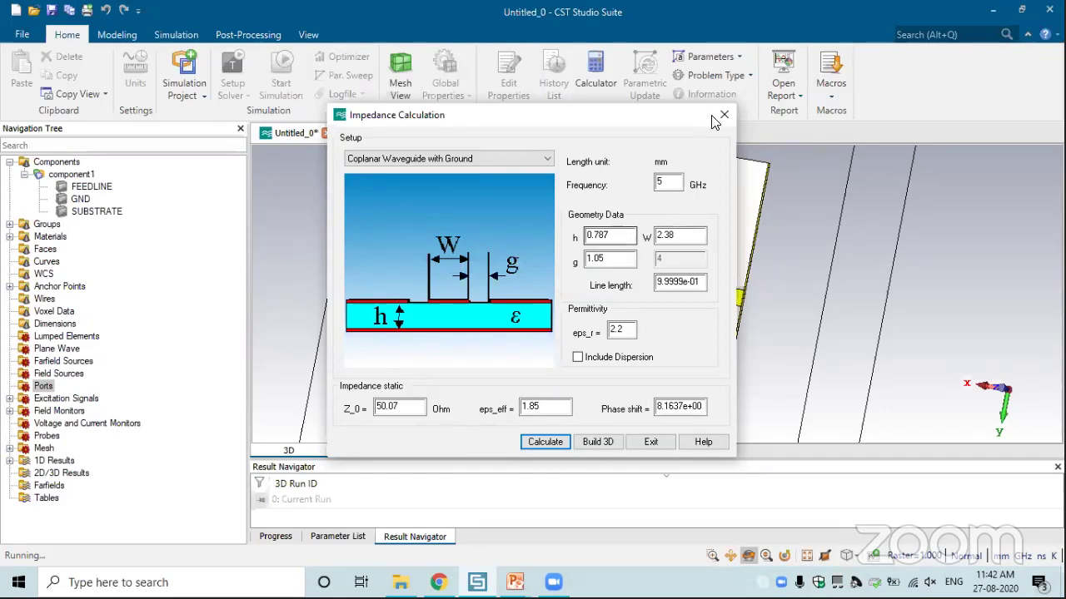
{"action": "left_click", "coordinate": [648, 442]}
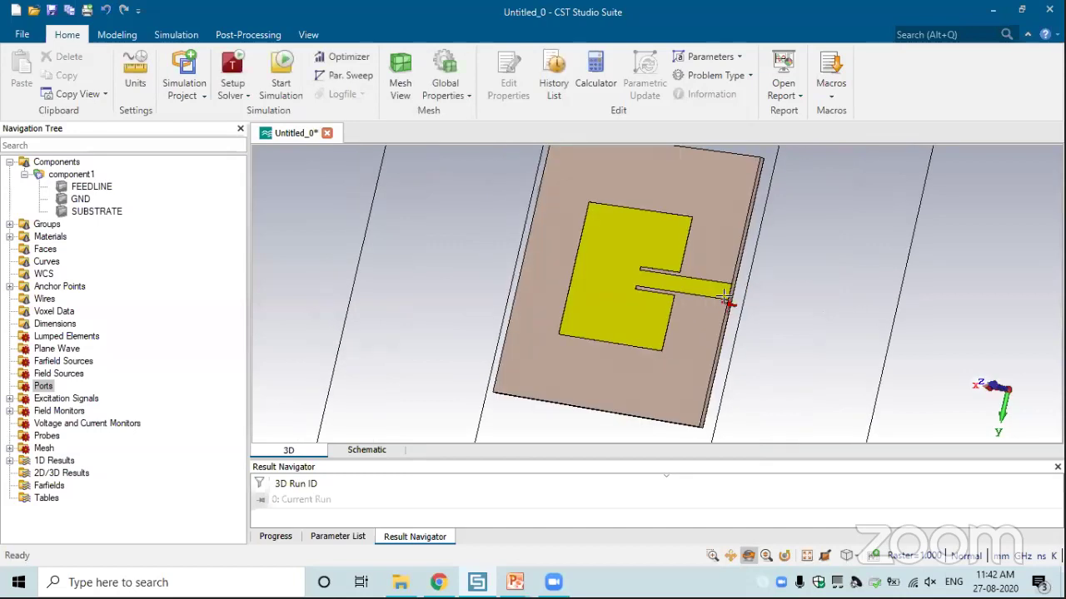
- Align the local coordinate system with the feedline's end corner at the substrate edge (-20, 1.19, 0.822)
{"action": "scroll", "coordinate": [723, 297], "scroll_direction": "up", "scroll_amount": 5}
{"action": "scroll", "coordinate": [721, 294], "scroll_direction": "up", "scroll_amount": 3}
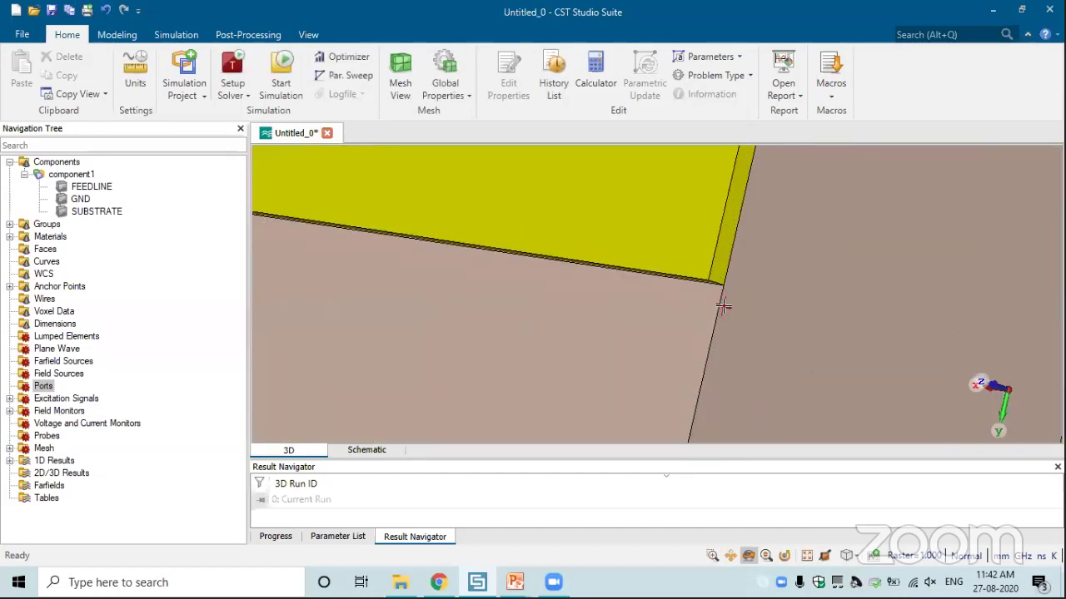
{"action": "key", "text": "f"}
{"action": "key", "text": "s"}
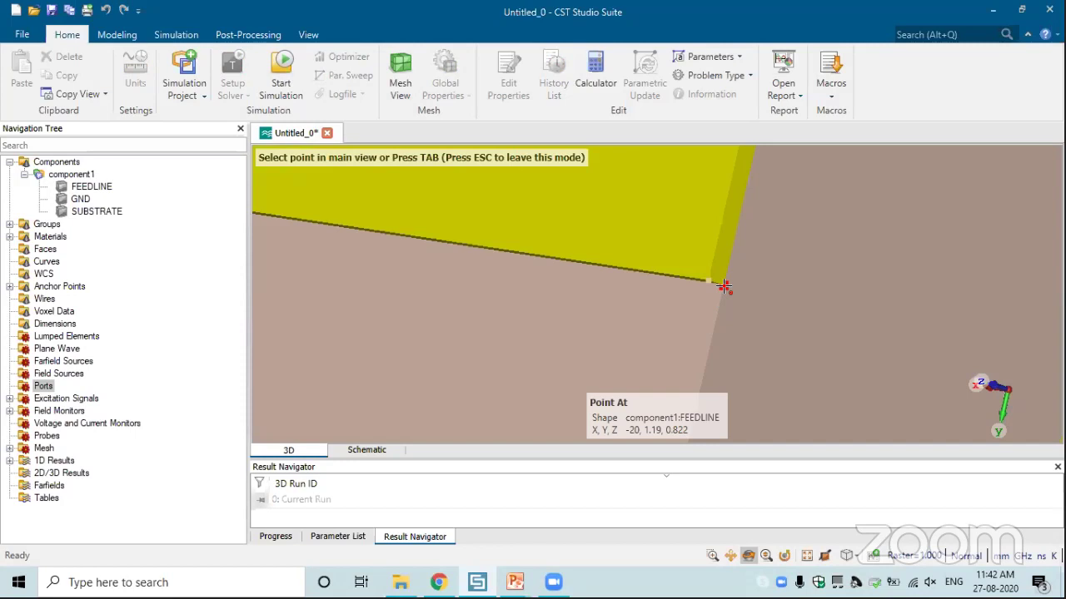
{"action": "left_click", "coordinate": [723, 286]}
{"action": "left_click", "coordinate": [117, 34]}
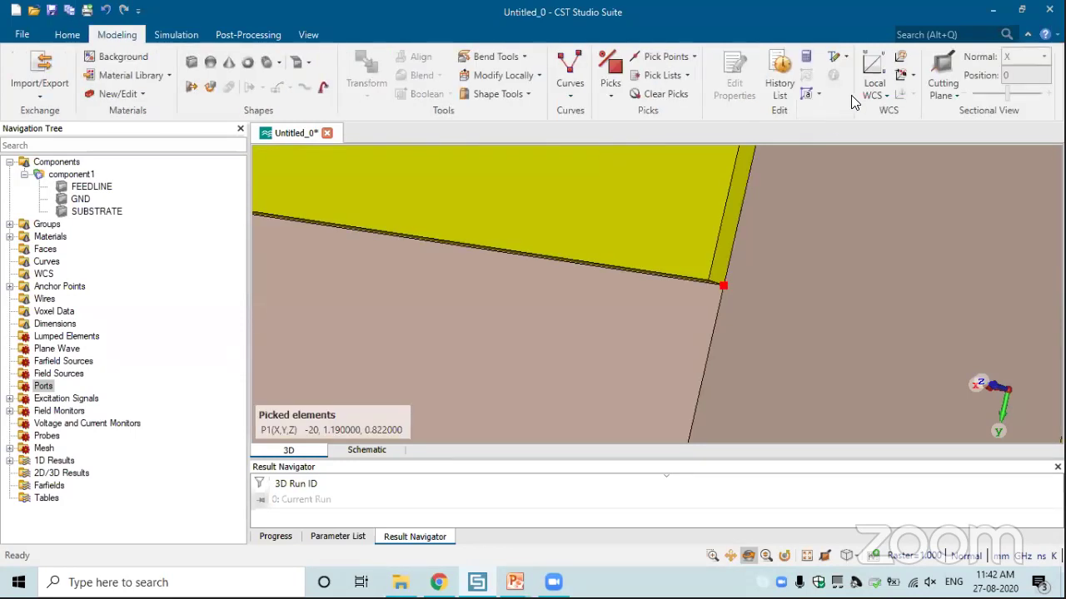
{"action": "left_click", "coordinate": [900, 77]}
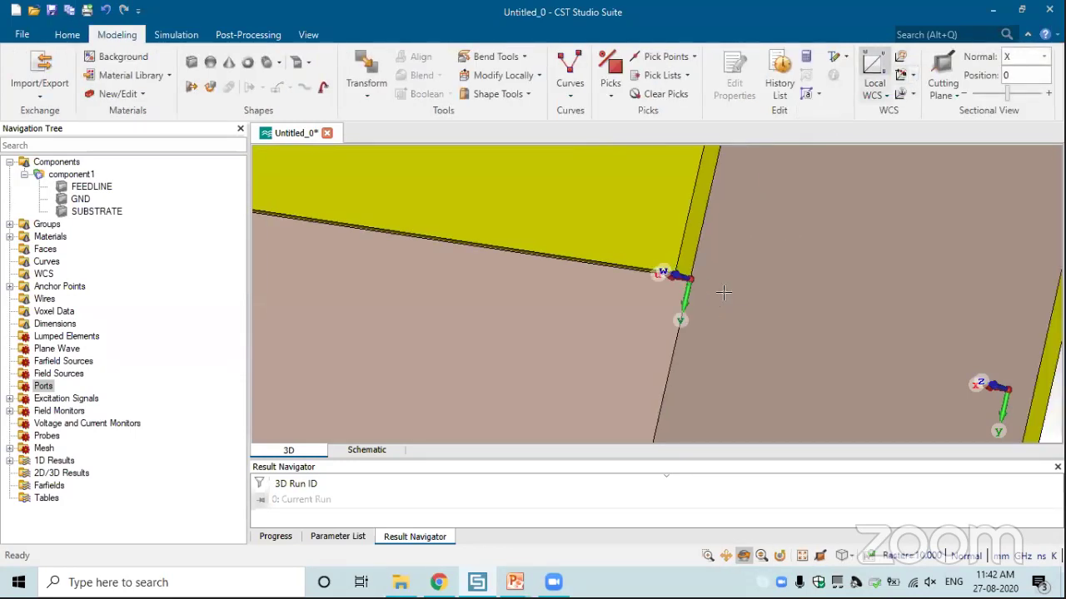
- Move the local coordinate system by g1 along V, defining the new parameter g1 as 1.05
{"action": "left_click_drag", "start_coordinate": [639, 324], "coordinate": [768, 219]}
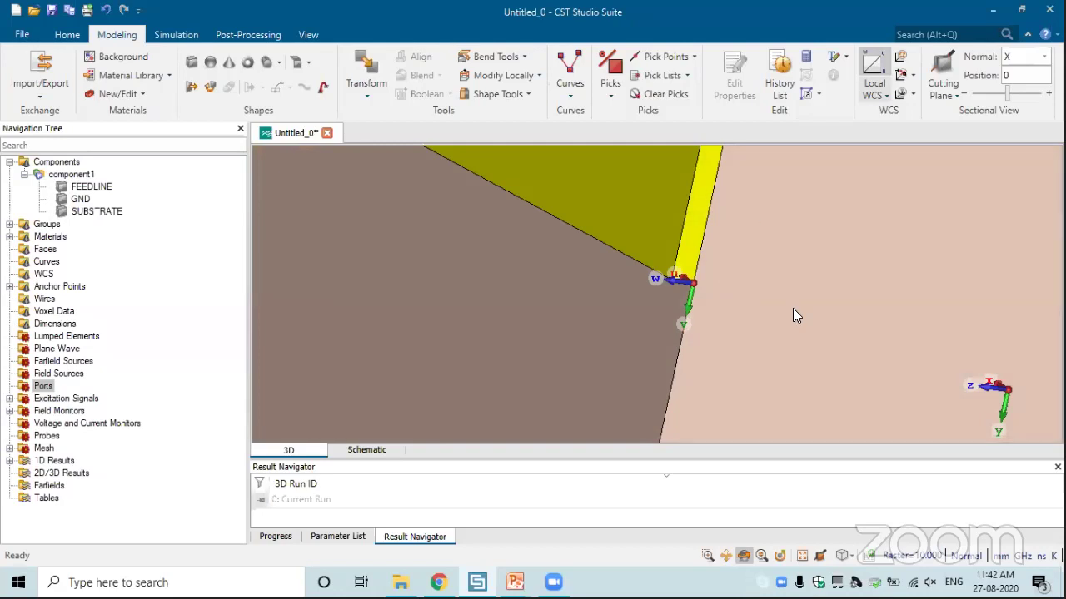
{"action": "left_click", "coordinate": [900, 56]}
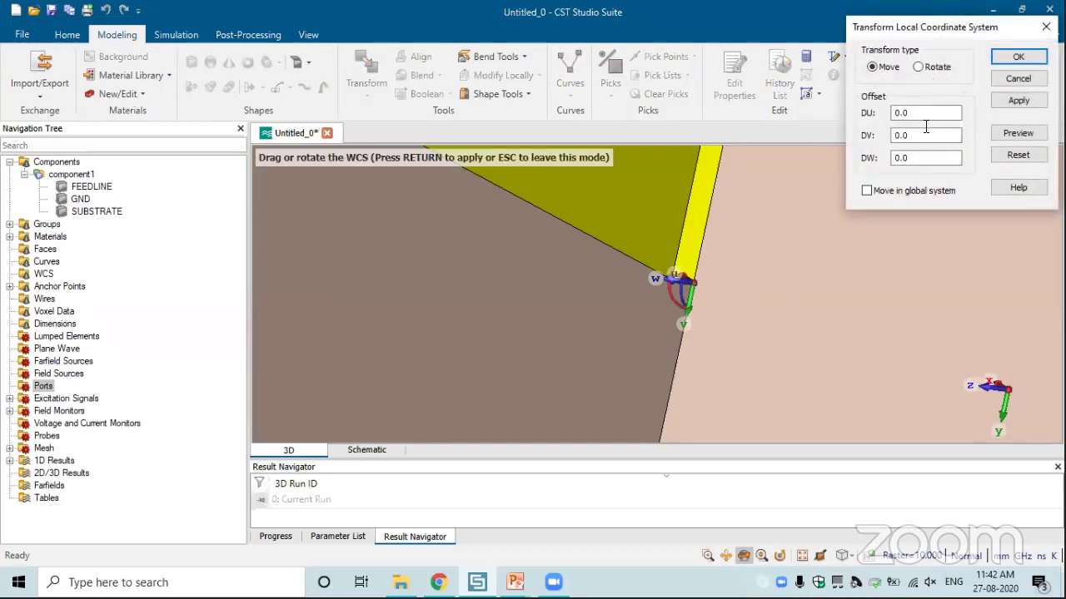
{"action": "double_click", "coordinate": [926, 135]}
{"action": "type", "text": "100"}
{"action": "left_click", "coordinate": [1018, 135]}
{"action": "type", "text": "1.00"}
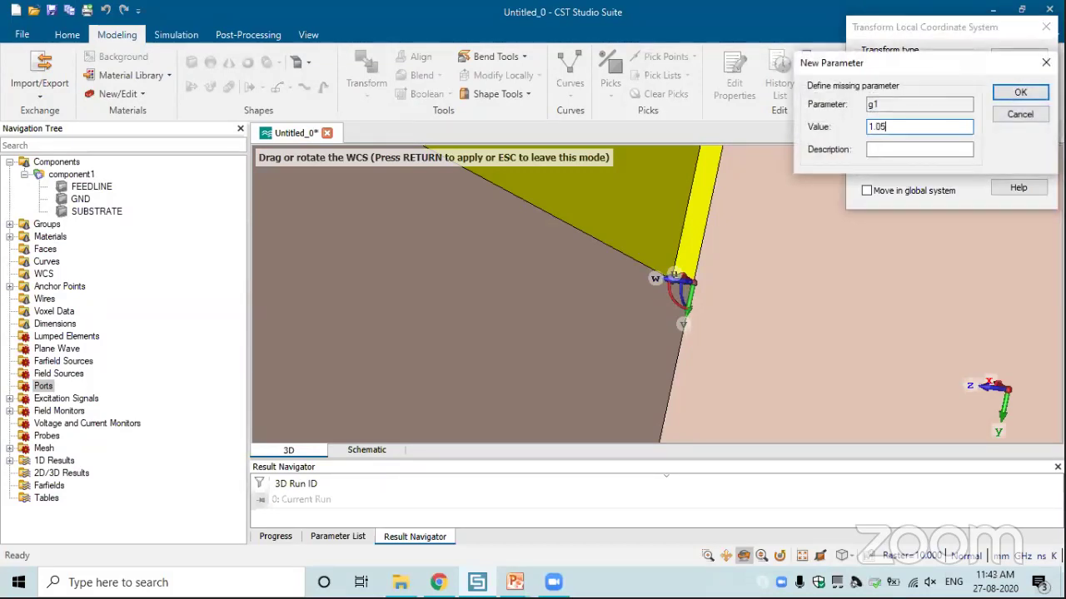
{"action": "left_click", "coordinate": [1016, 94]}
{"action": "left_click", "coordinate": [995, 59]}
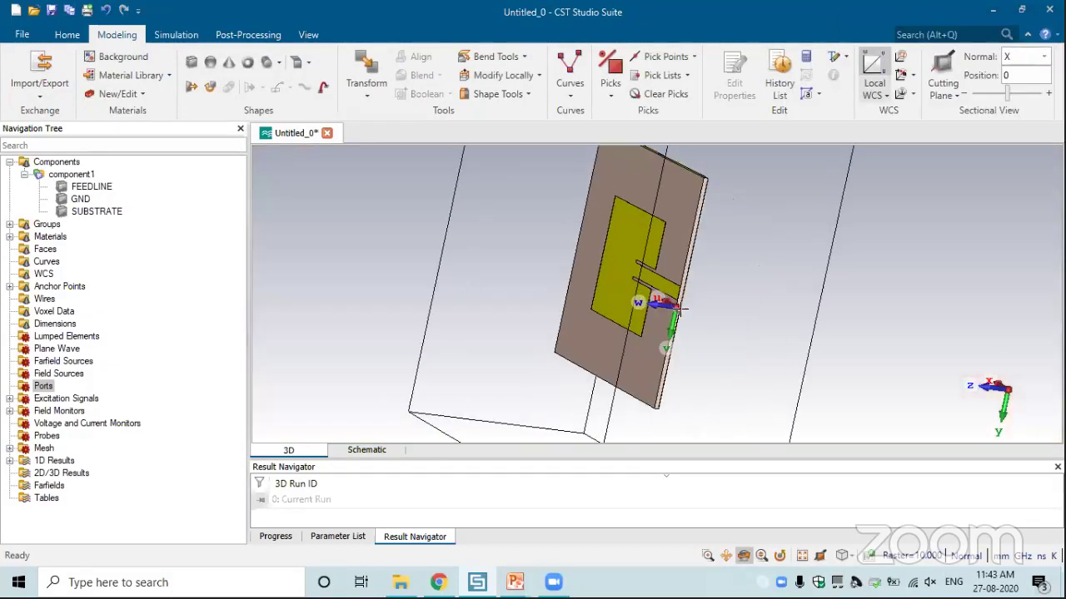
- Start a Copper (annealed) brick beside the feedline and set its U range from 0 to 10-g1
{"action": "scroll", "coordinate": [680, 310], "scroll_direction": "up", "scroll_amount": 5}
{"action": "left_click_drag", "start_coordinate": [708, 258], "coordinate": [718, 255]}
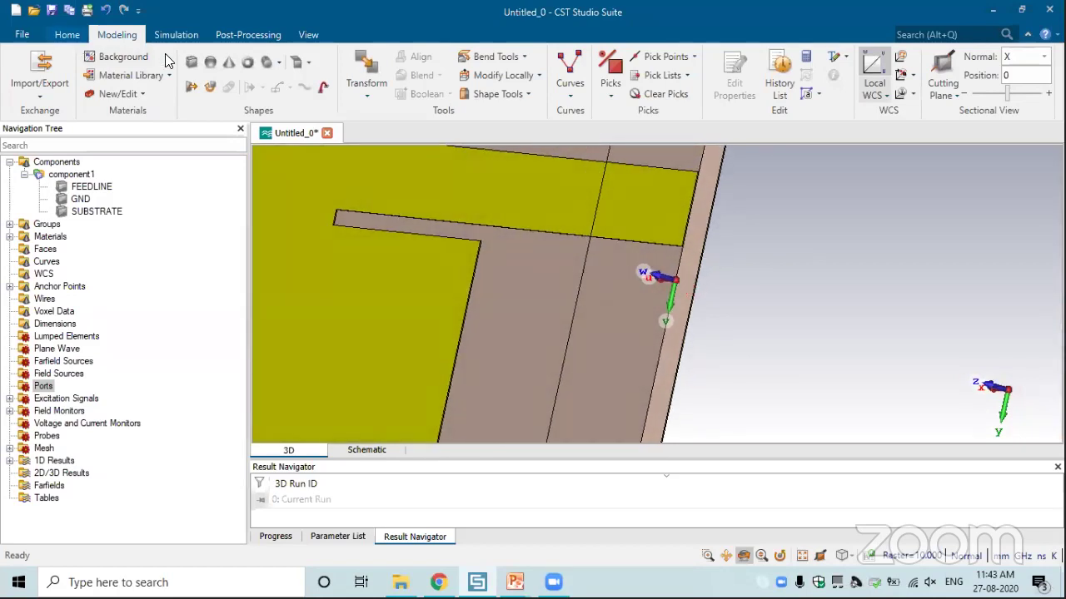
{"action": "left_click", "coordinate": [192, 62]}
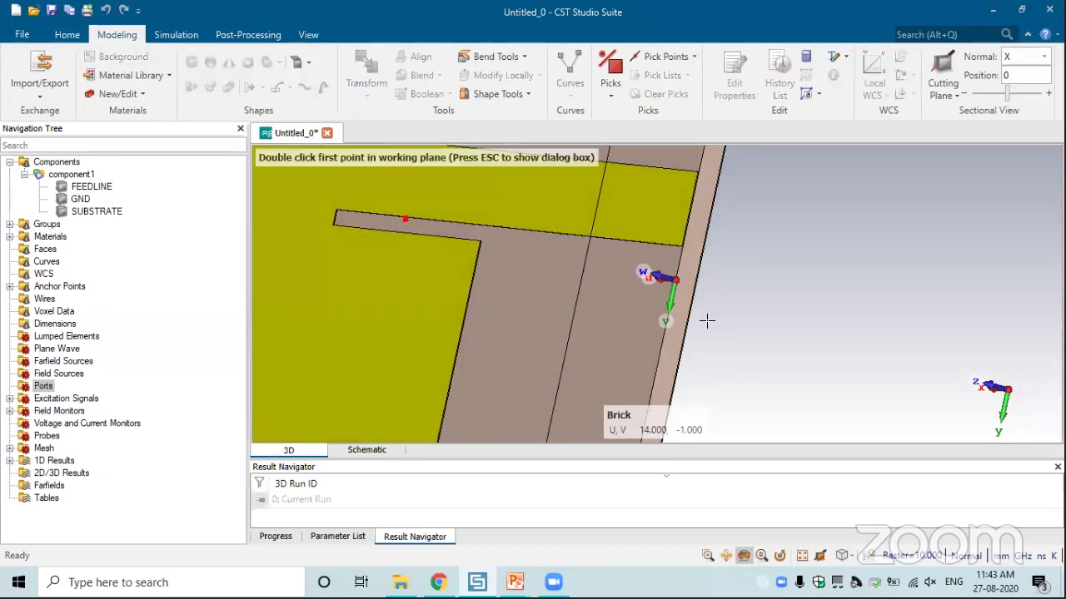
{"action": "key", "text": "Escape"}
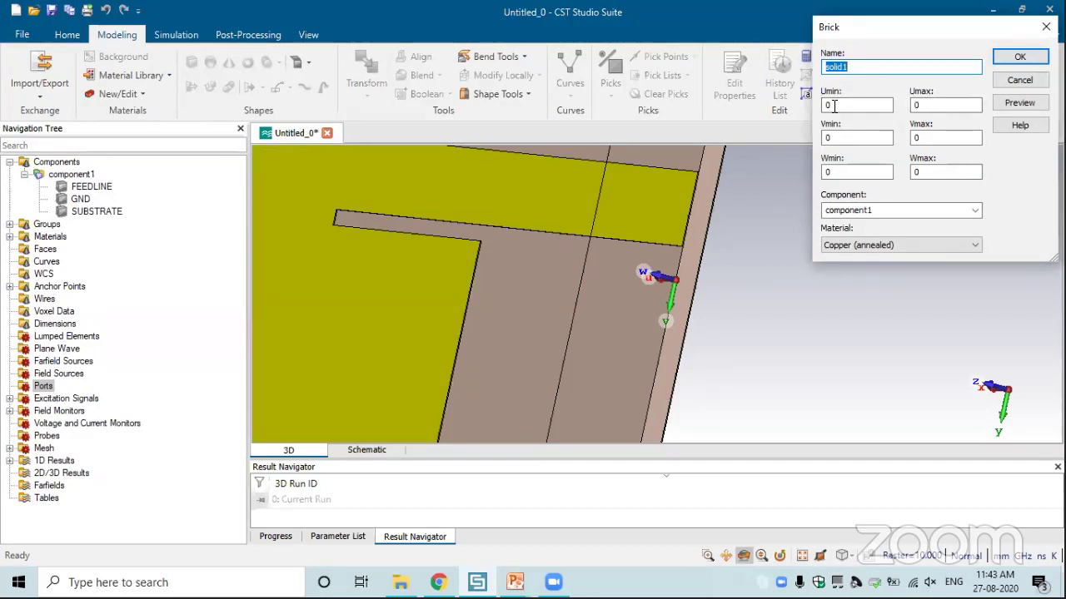
{"action": "left_click", "coordinate": [824, 103]}
{"action": "double_click", "coordinate": [824, 103]}
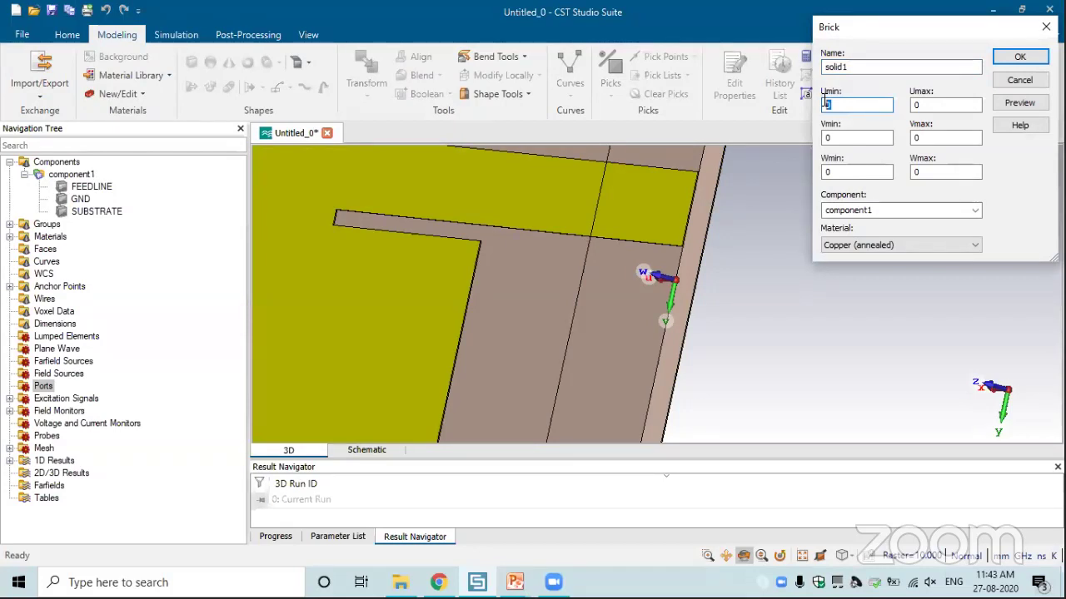
{"action": "type", "text": "0"}
{"action": "type", "text": "10-"}
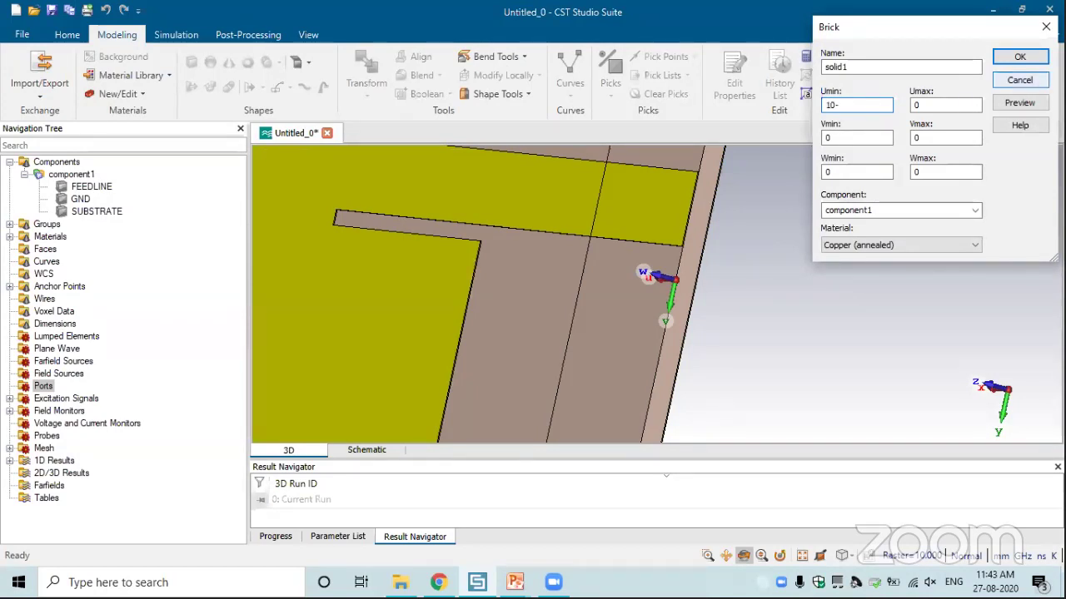
{"action": "type", "text": "g1"}
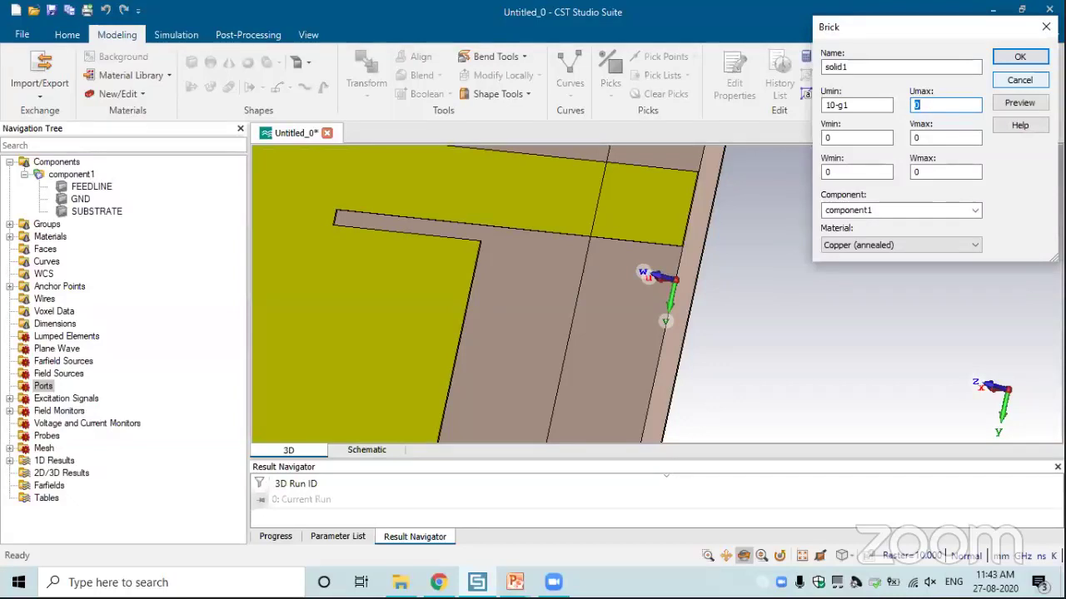
{"action": "key", "text": "Tab"}
{"action": "key", "text": "shift+Tab"}
{"action": "key", "text": "shift+Tab"}
{"action": "type", "text": "0"}
{"action": "key", "text": "Tab"}
{"action": "type", "text": "10-"}
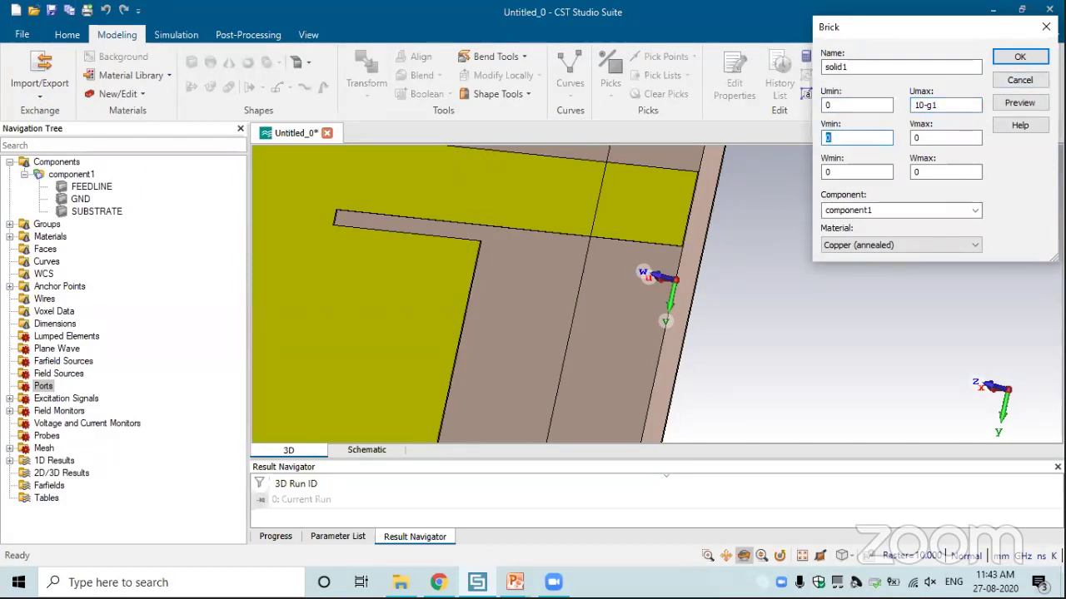
- Set the brick's V range from 0 to 20-1.19-g1 and its W range from 0 to 0.035
{"action": "key", "text": "Tab"}
{"action": "type", "text": "20-1.19"}
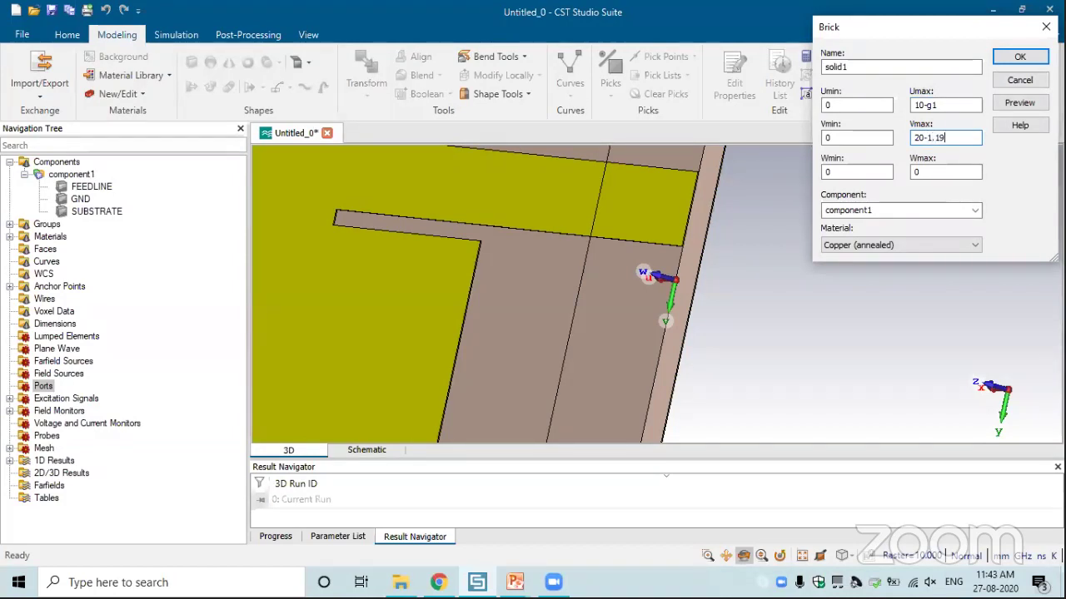
{"action": "type", "text": "-g1"}
{"action": "left_click", "coordinate": [916, 171]}
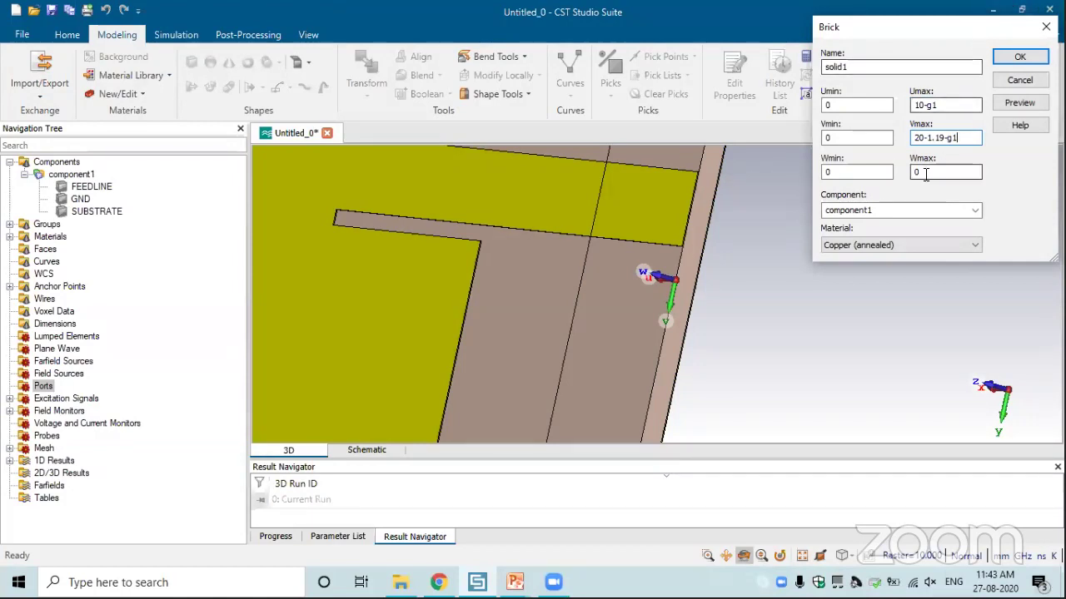
{"action": "type", "text": ".0"}
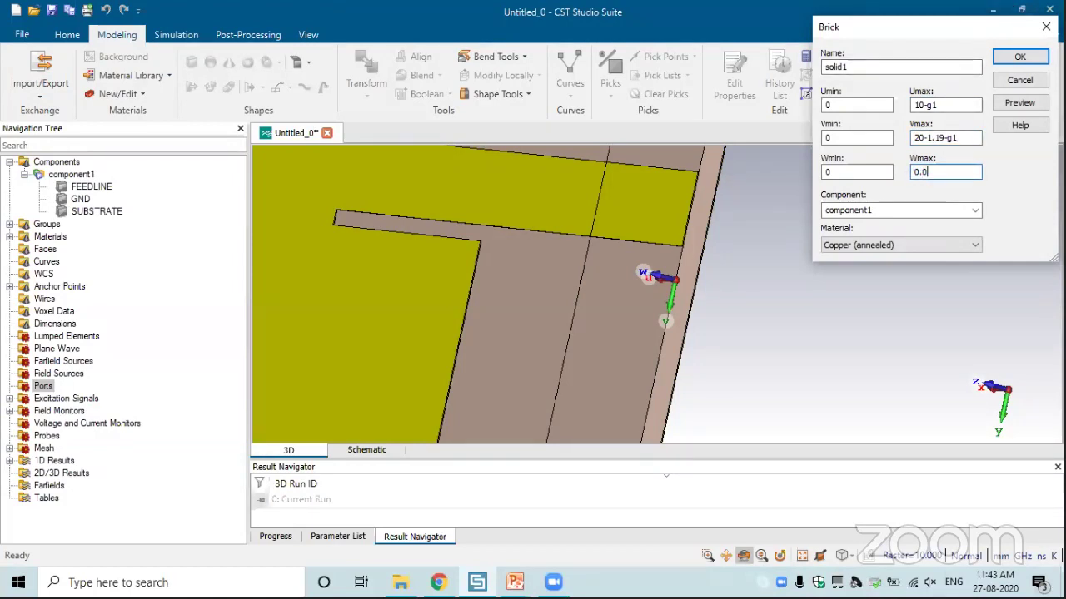
{"action": "type", "text": "35"}
- Preview the copper ground brick beside the feedline, check its fit at the substrate edge, and create it
{"action": "left_click", "coordinate": [666, 218]}
{"action": "scroll", "coordinate": [671, 208], "scroll_direction": "down", "scroll_amount": 2}
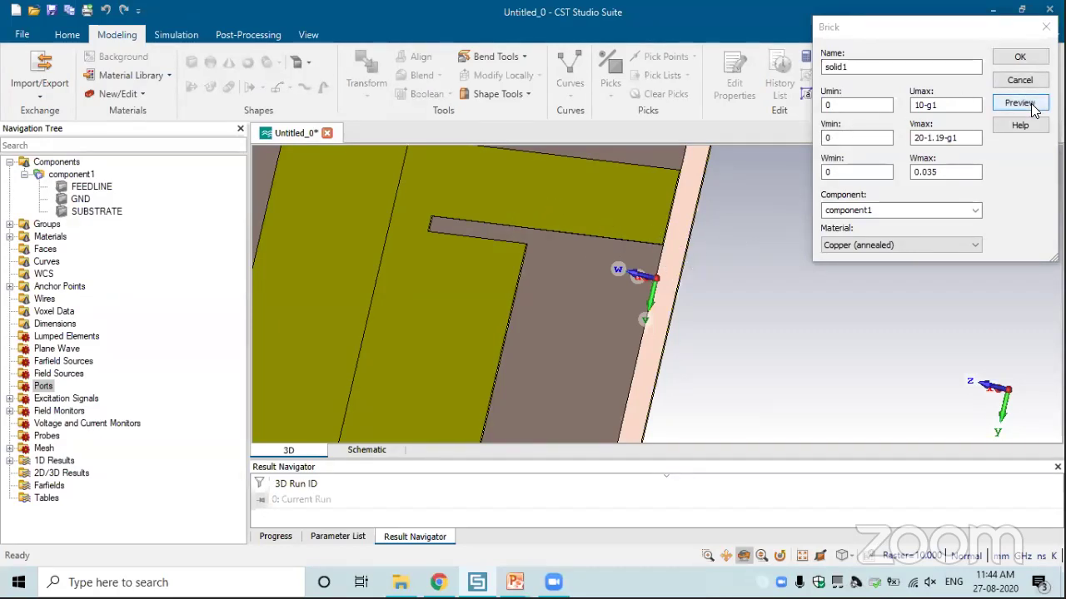
{"action": "left_click", "coordinate": [1019, 103]}
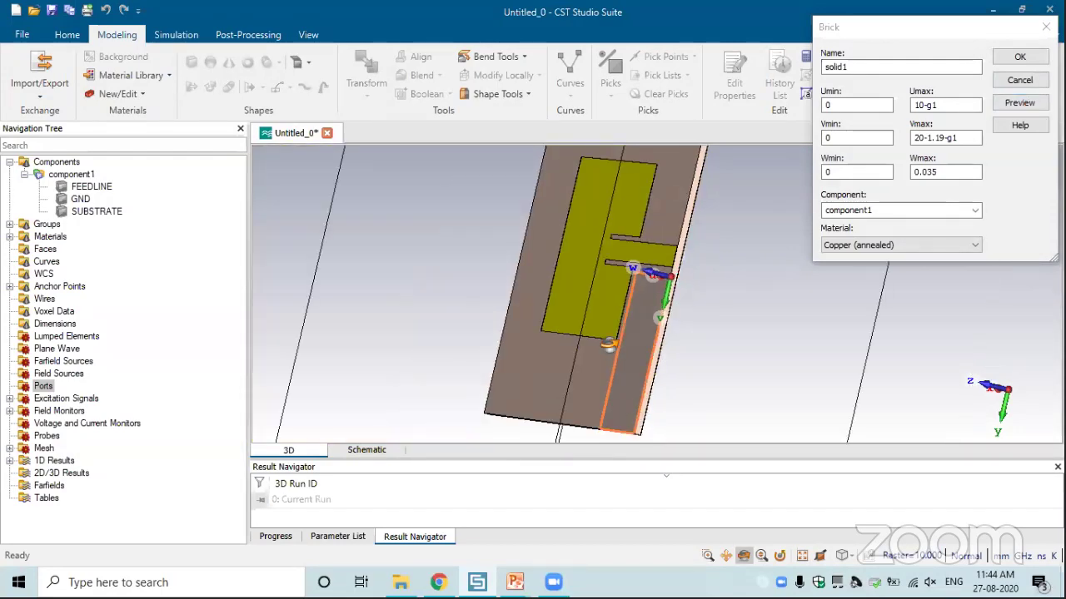
{"action": "scroll", "coordinate": [626, 422], "scroll_direction": "up", "scroll_amount": 6}
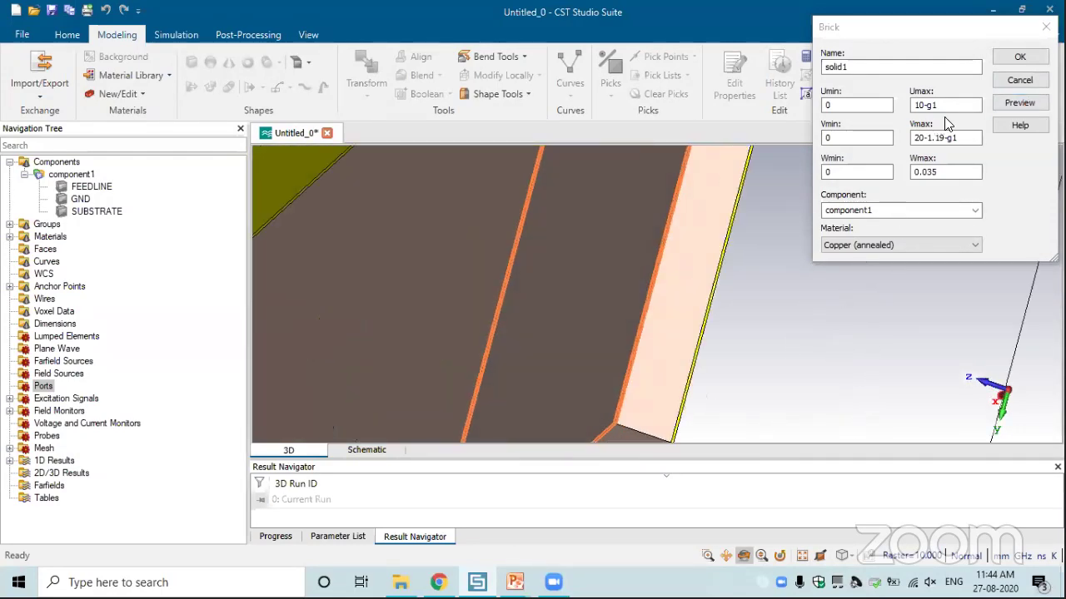
{"action": "left_click", "coordinate": [1001, 62]}
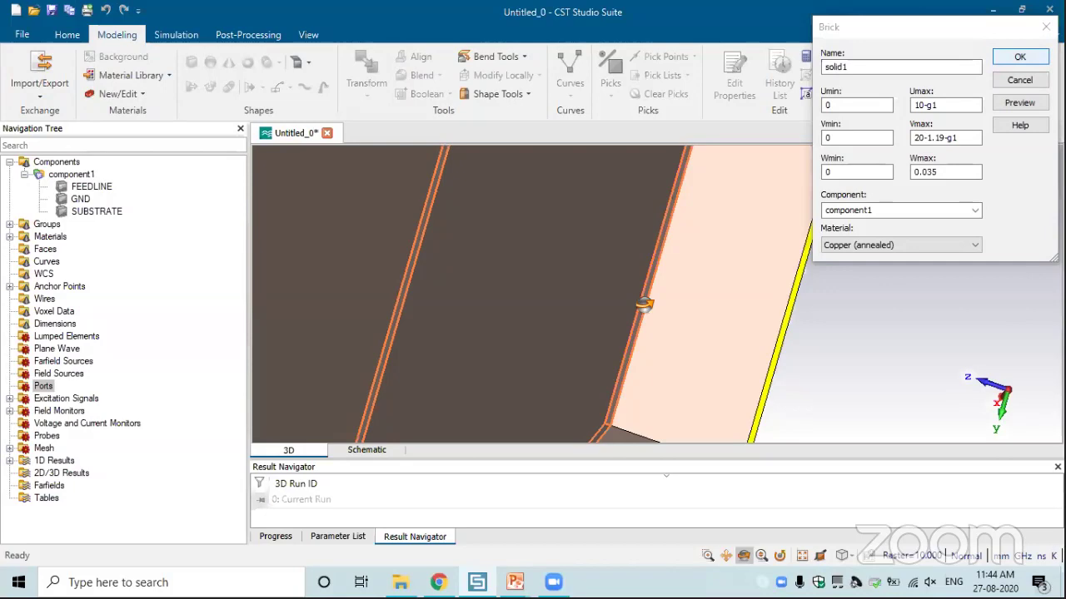
{"action": "scroll", "coordinate": [716, 302], "scroll_direction": "down", "scroll_amount": 10}
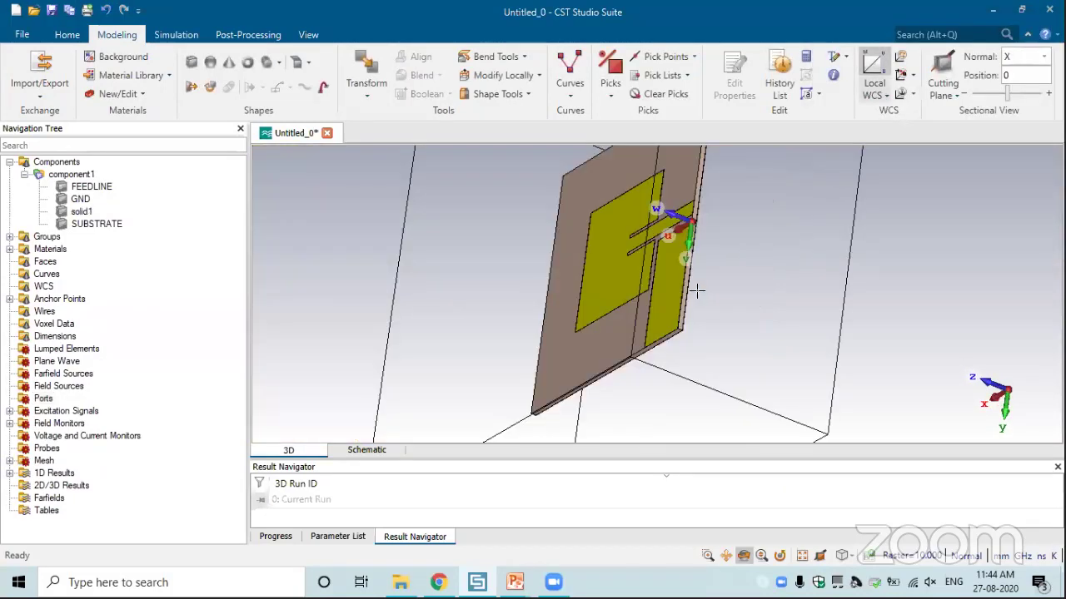
{"action": "scroll", "coordinate": [695, 291], "scroll_direction": "up", "scroll_amount": 4}
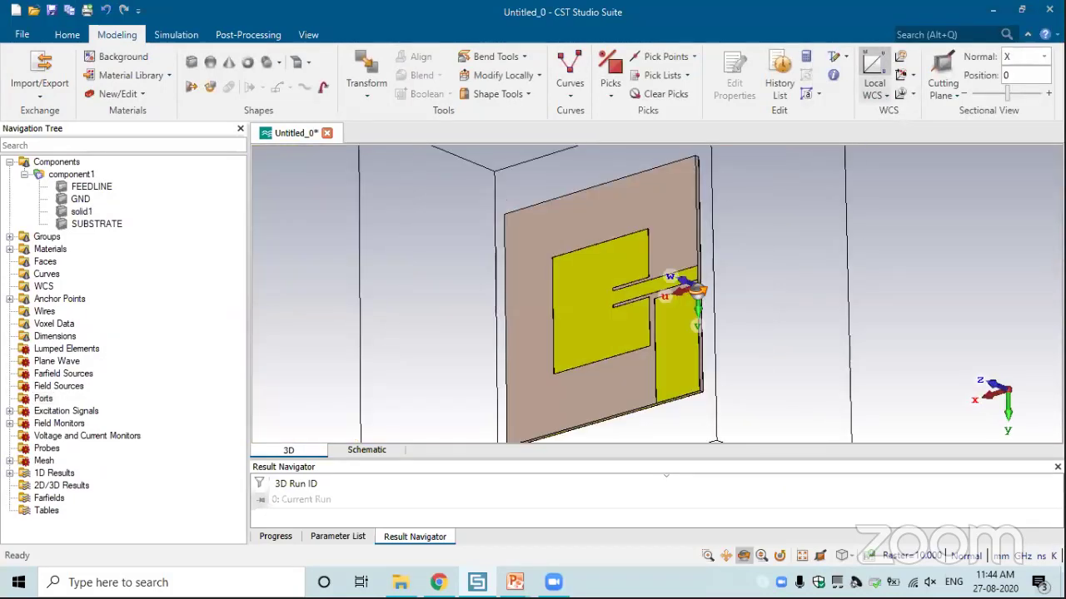
- Start a translated copy of the new ground brick solid1, with the V offset ready for entry
{"action": "key", "text": "space"}
{"action": "scroll", "coordinate": [728, 309], "scroll_direction": "up", "scroll_amount": 4}
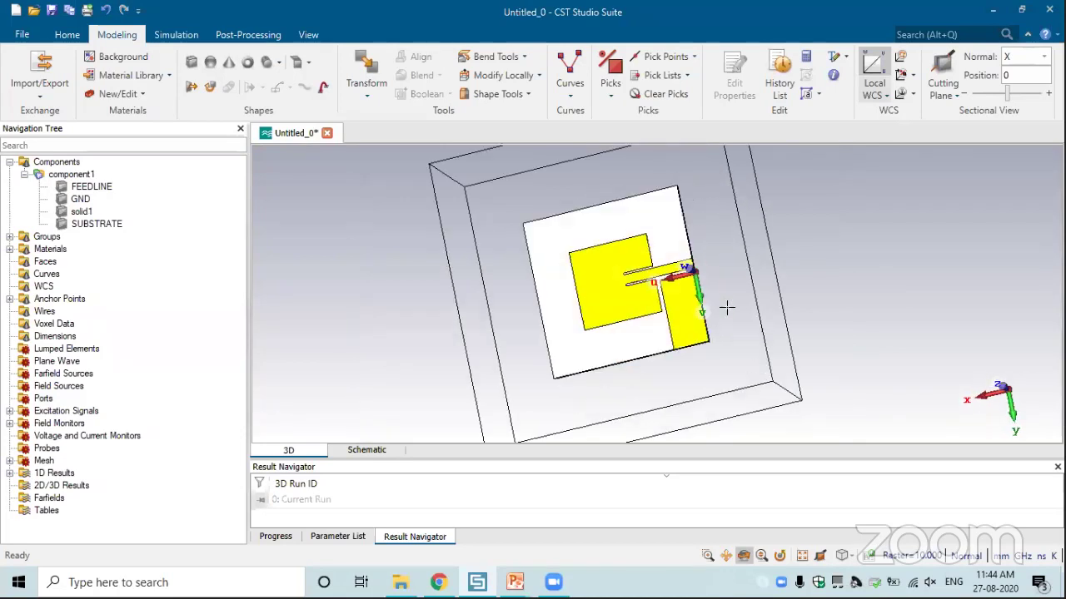
{"action": "scroll", "coordinate": [692, 291], "scroll_direction": "up", "scroll_amount": 4}
{"action": "scroll", "coordinate": [692, 290], "scroll_direction": "down", "scroll_amount": 4}
{"action": "key", "text": "ctrl+t"}
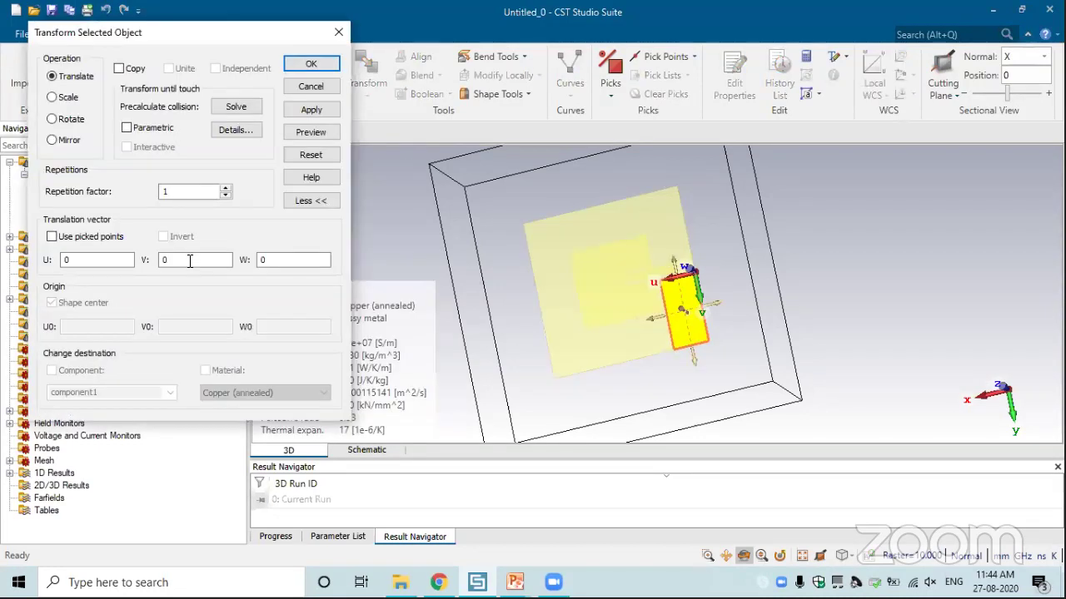
{"action": "left_click", "coordinate": [119, 67]}
{"action": "double_click", "coordinate": [163, 261]}
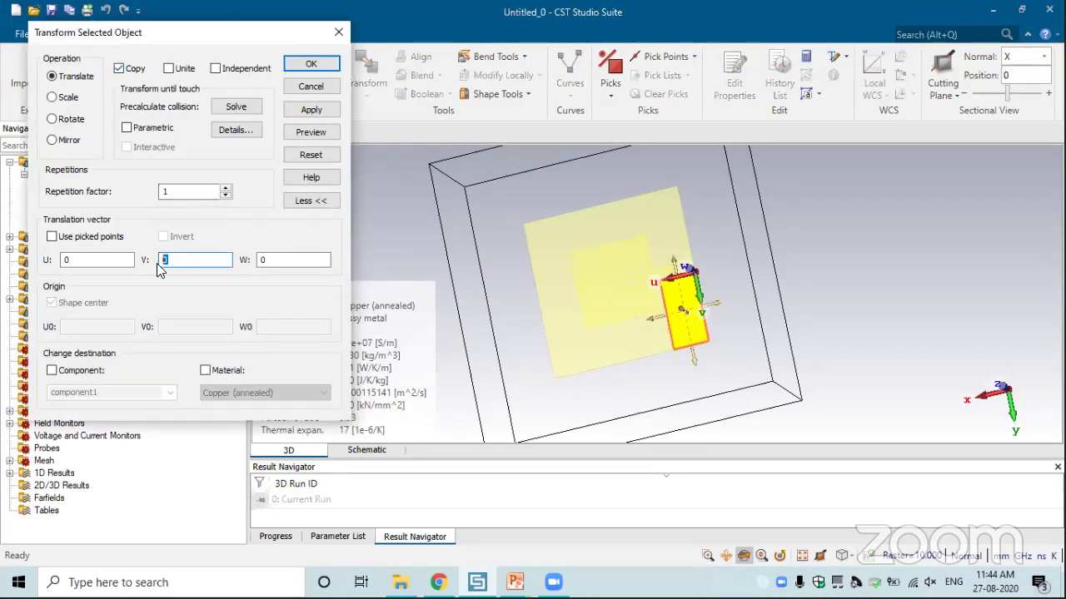
- Try a V translation of -wf-2*g1 for the brick copy and preview it
{"action": "type", "text": "wf"}
{"action": "key", "text": "Home"}
{"action": "type", "text": "-"}
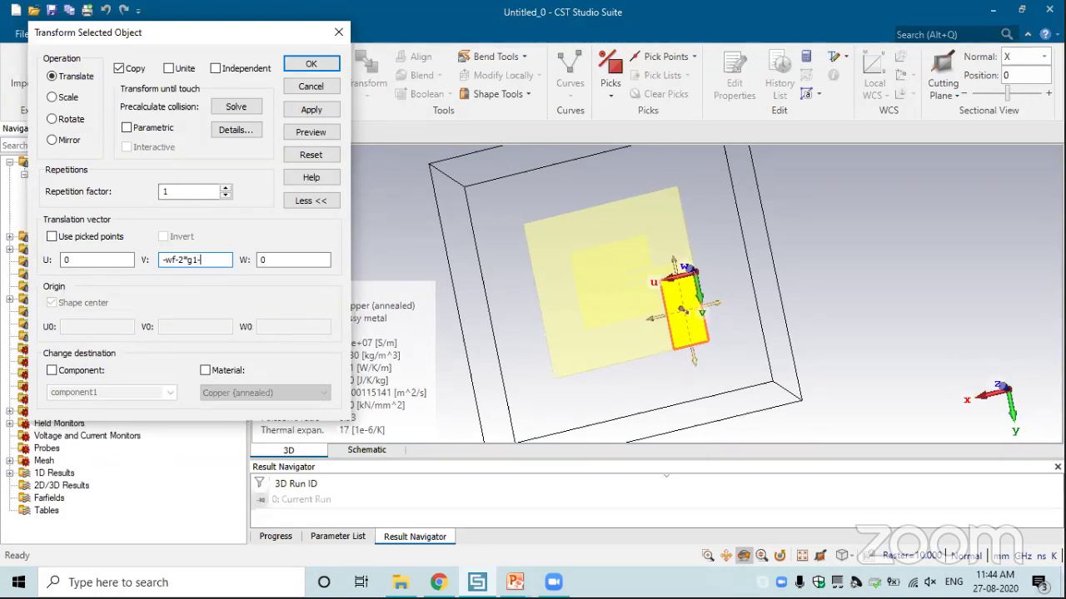
{"action": "type", "text": "20"}
{"action": "key", "text": "BackSpace"}
{"action": "key", "text": "BackSpace"}
{"action": "left_click", "coordinate": [306, 135]}
- Place the brick copy on the opposite side of the feedline with a translation of -20 along V
{"action": "left_click_drag", "start_coordinate": [672, 250], "coordinate": [668, 192]}
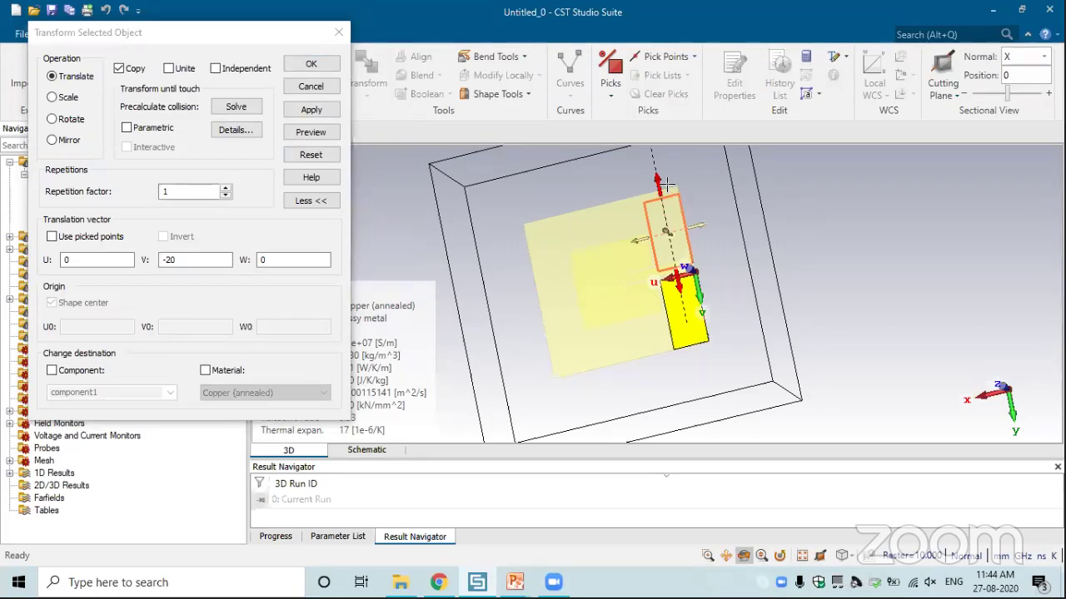
{"action": "left_click_drag", "start_coordinate": [671, 246], "coordinate": [672, 285]}
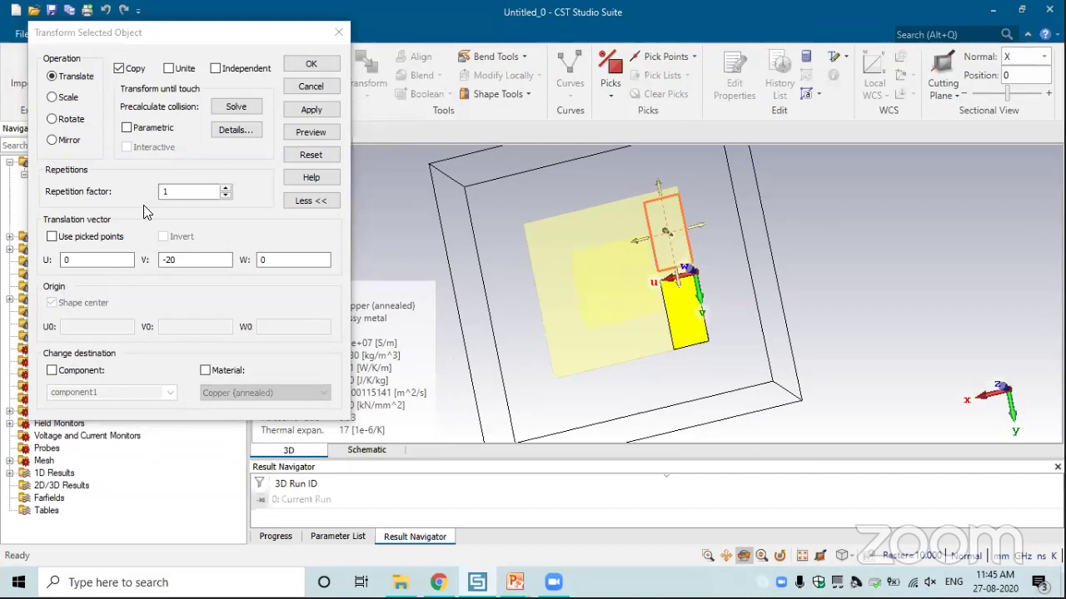
{"action": "left_click", "coordinate": [293, 74]}
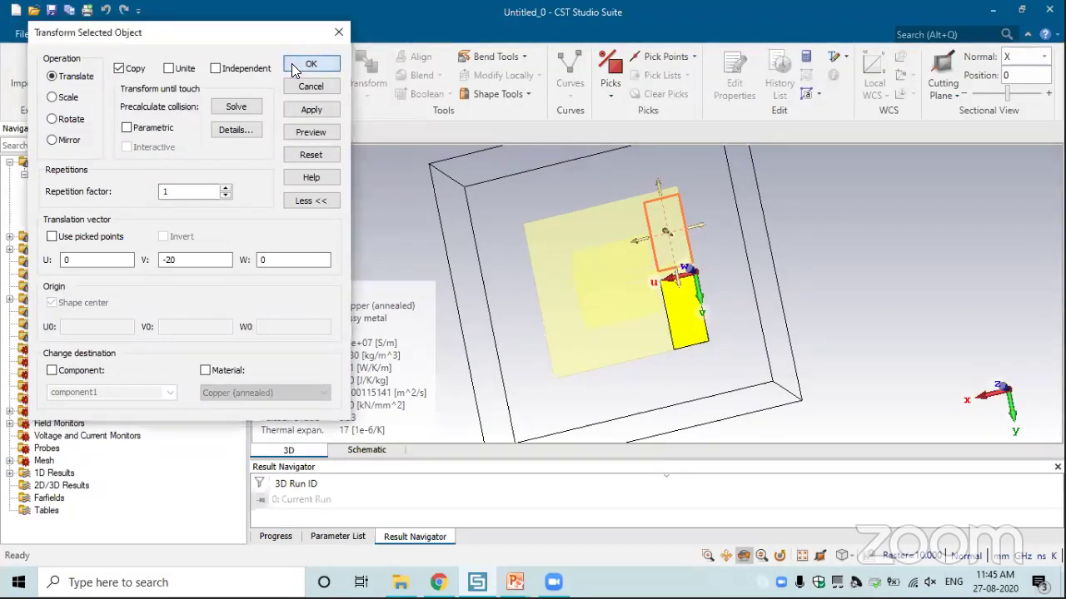
{"action": "key", "text": "Return"}
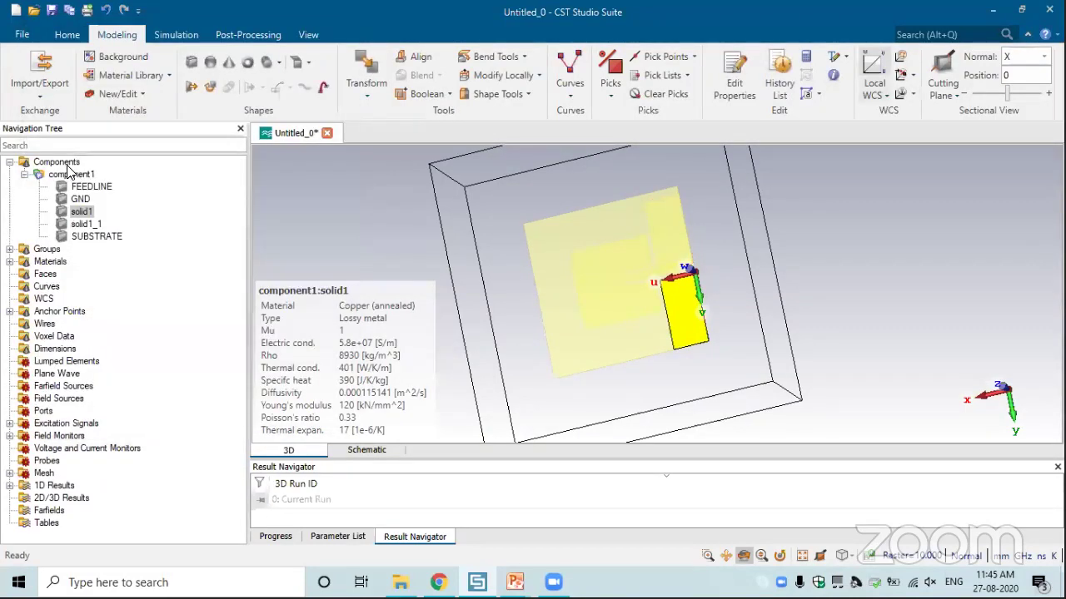
- Translate the copied ground brick solid1_1 by -2 along V without copying, and show all components again
{"action": "left_click", "coordinate": [660, 232]}
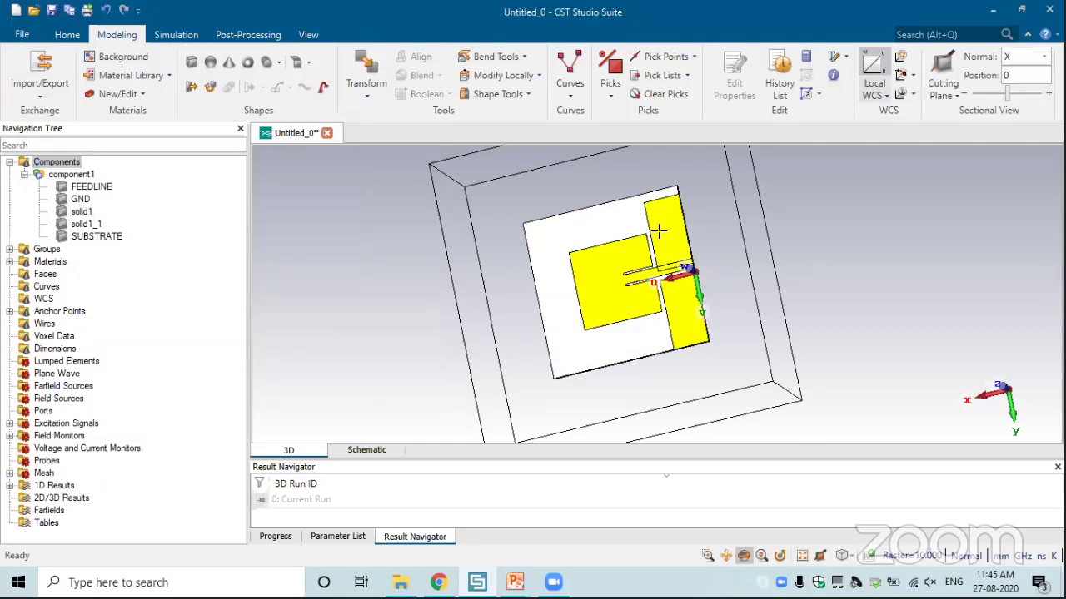
{"action": "left_click_drag", "start_coordinate": [667, 233], "coordinate": [641, 241]}
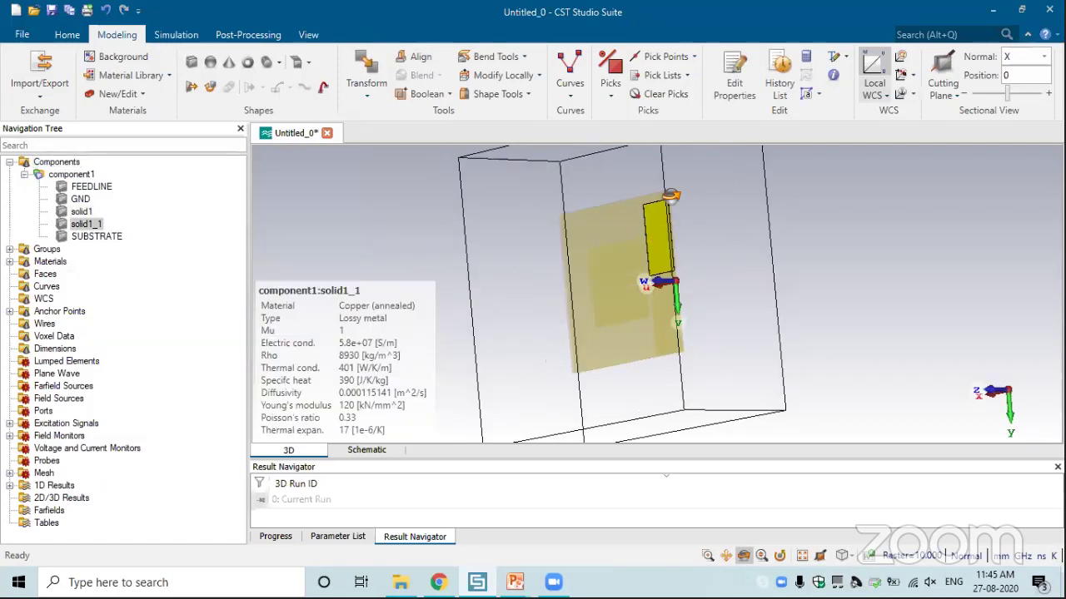
{"action": "scroll", "coordinate": [633, 249], "scroll_direction": "up", "scroll_amount": 5}
{"action": "right_click", "coordinate": [624, 263]}
{"action": "left_click", "coordinate": [664, 250]}
{"action": "mouse_move", "coordinate": [588, 218]}
{"action": "left_mouse_down"}
{"action": "mouse_move", "coordinate": [588, 176]}
{"action": "mouse_move", "coordinate": [611, 222]}
{"action": "mouse_move", "coordinate": [597, 200]}
{"action": "left_mouse_up"}
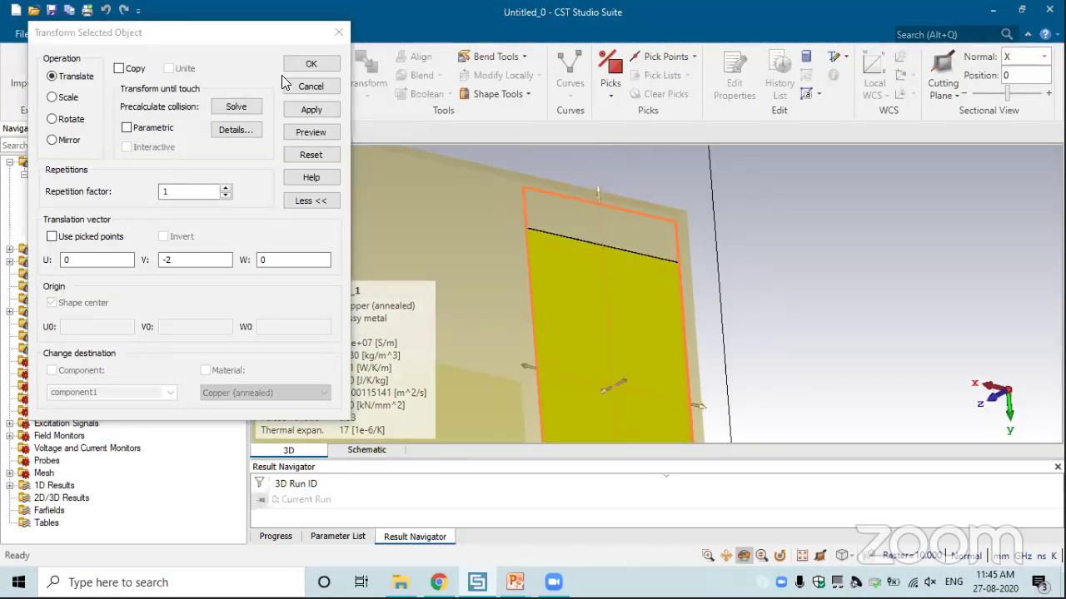
{"action": "key", "text": "Return"}
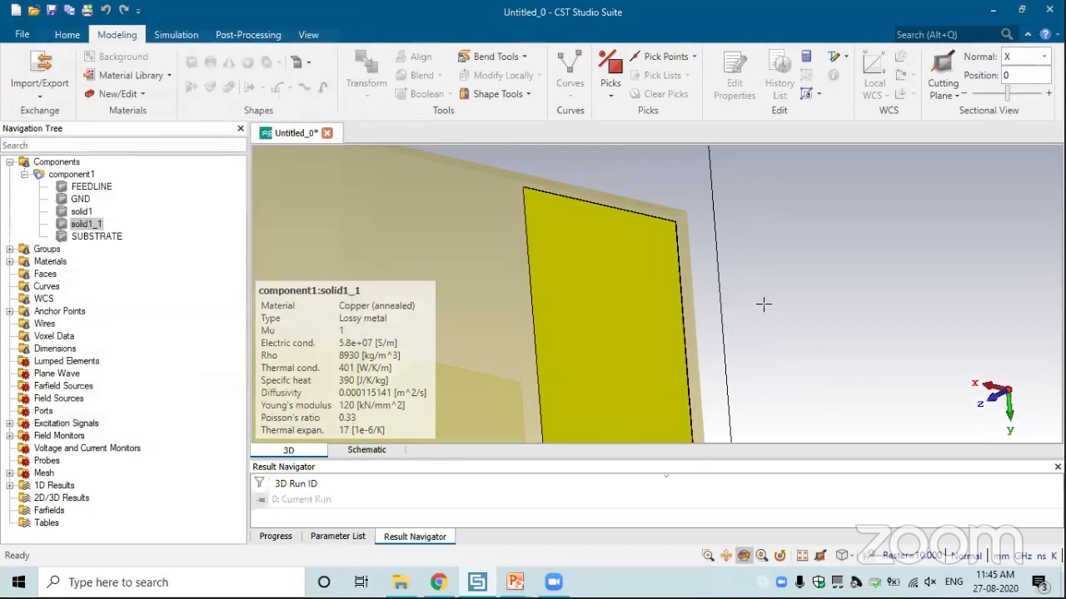
{"action": "scroll", "coordinate": [439, 257], "scroll_direction": "down", "scroll_amount": 3}
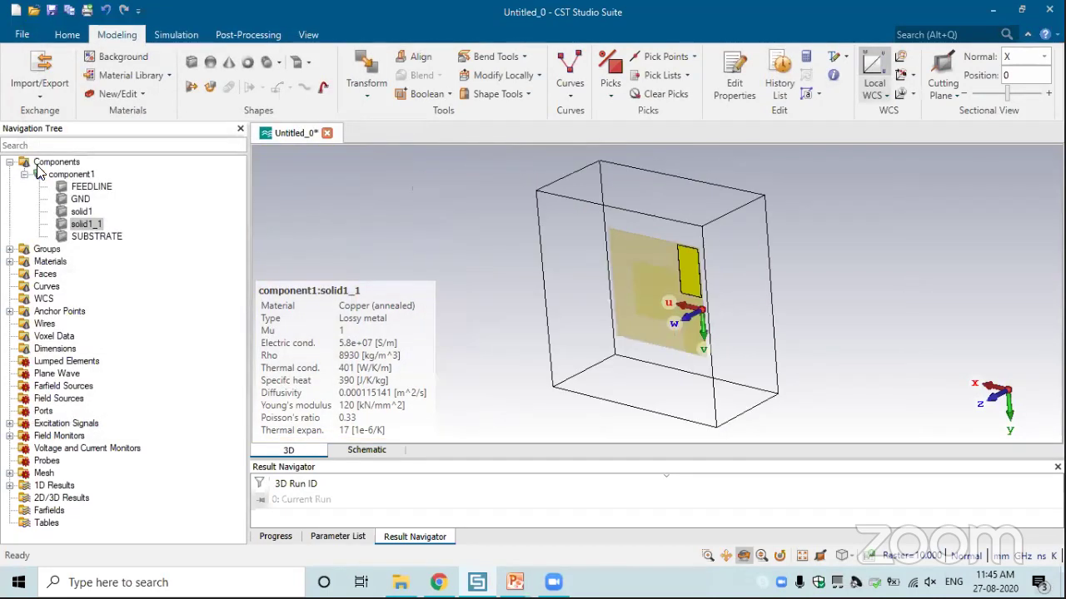
{"action": "left_click", "coordinate": [42, 163]}
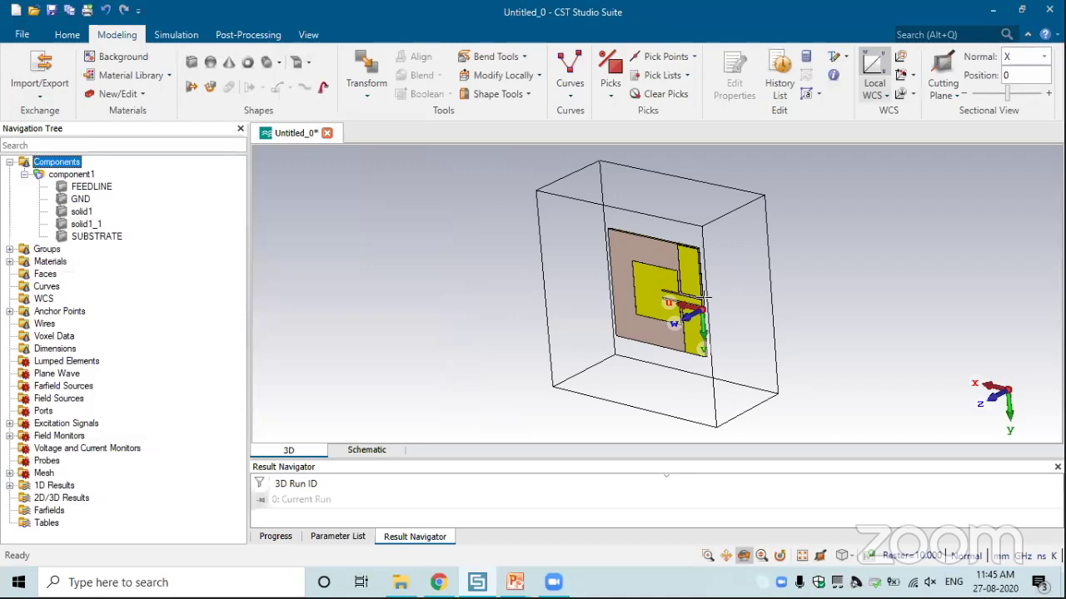
- Examine the gaps beside the feedline and pick the feedline's thin end face at the substrate edge
{"action": "scroll", "coordinate": [700, 301], "scroll_direction": "up", "scroll_amount": 6}
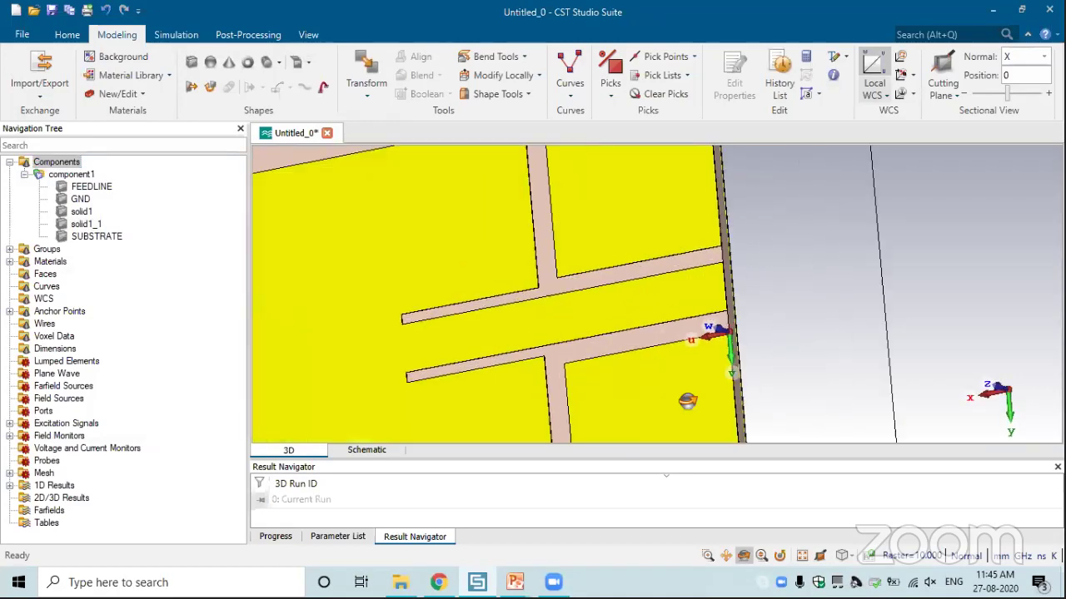
{"action": "scroll", "coordinate": [445, 298], "scroll_direction": "down", "scroll_amount": 6}
{"action": "left_click_drag", "start_coordinate": [449, 295], "coordinate": [690, 300]}
{"action": "scroll", "coordinate": [695, 302], "scroll_direction": "up", "scroll_amount": 4}
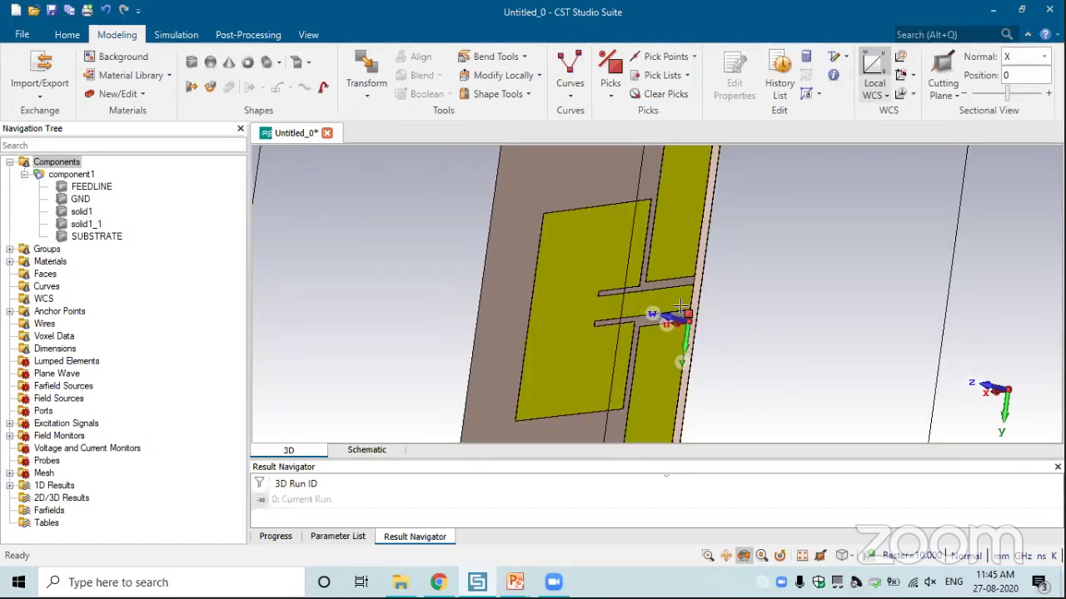
{"action": "key", "text": "f"}
{"action": "scroll", "coordinate": [681, 308], "scroll_direction": "up", "scroll_amount": 5}
{"action": "left_click", "coordinate": [698, 166]}
{"action": "scroll", "coordinate": [830, 100], "scroll_direction": "up", "scroll_amount": 1}
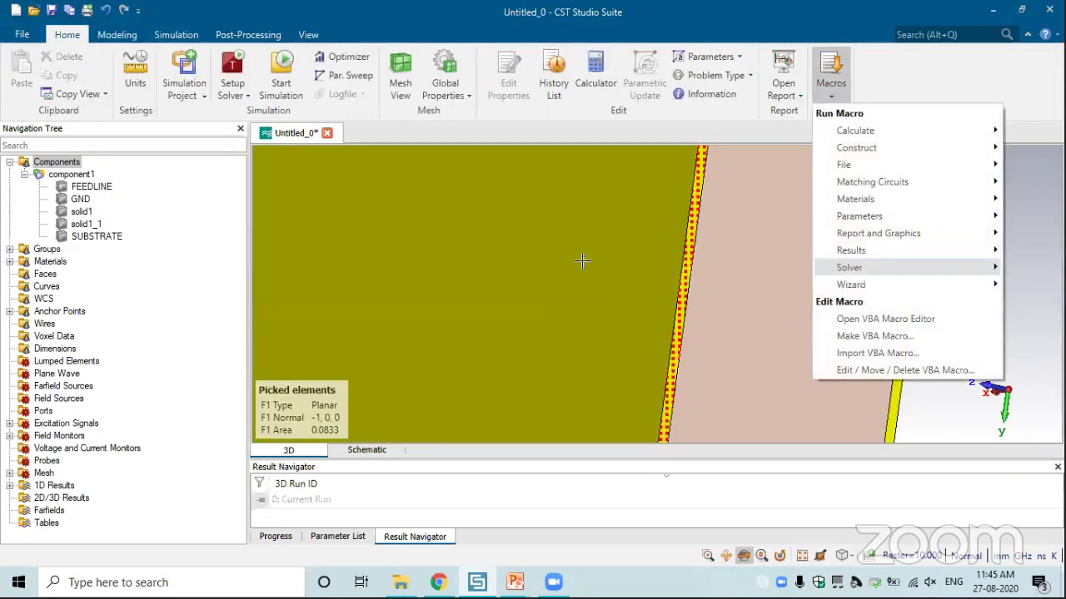
{"action": "key", "text": "space"}
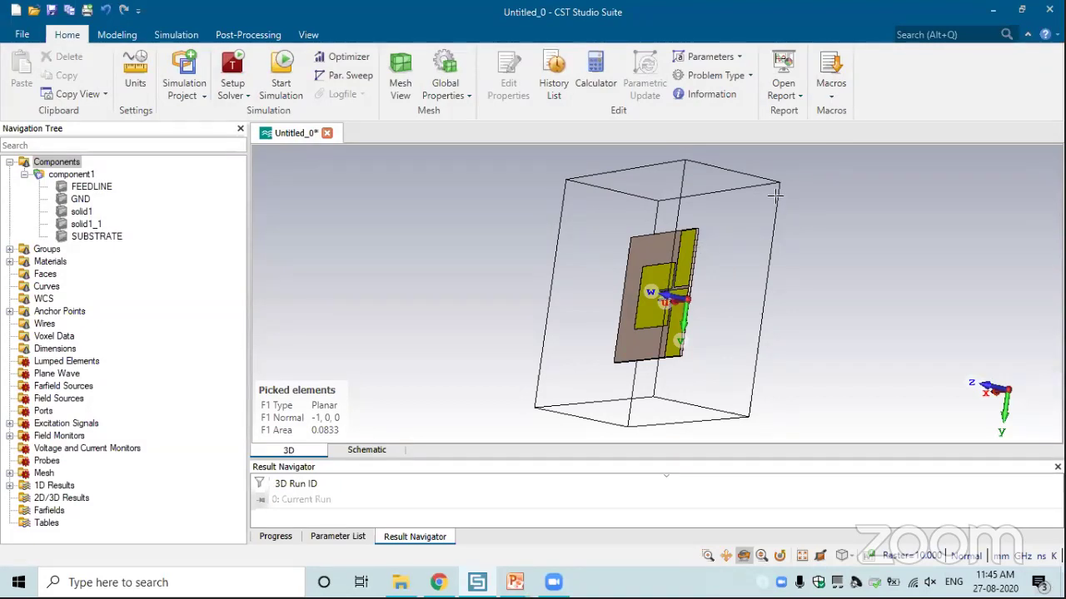
{"action": "left_click_drag", "start_coordinate": [723, 298], "coordinate": [863, 298]}
{"action": "left_click", "coordinate": [117, 35]}
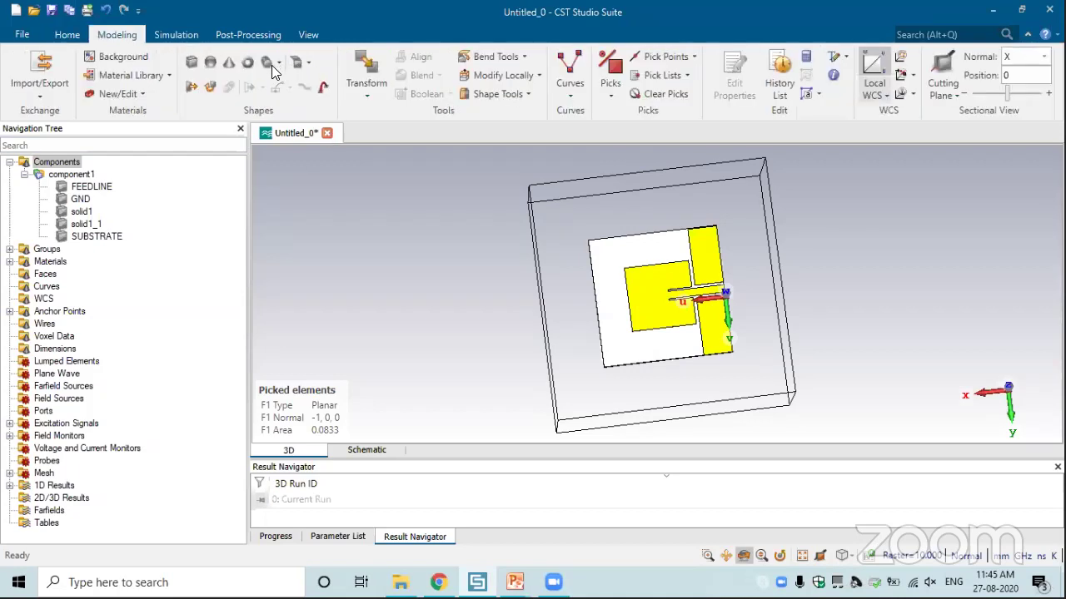
{"action": "left_click", "coordinate": [267, 63]}
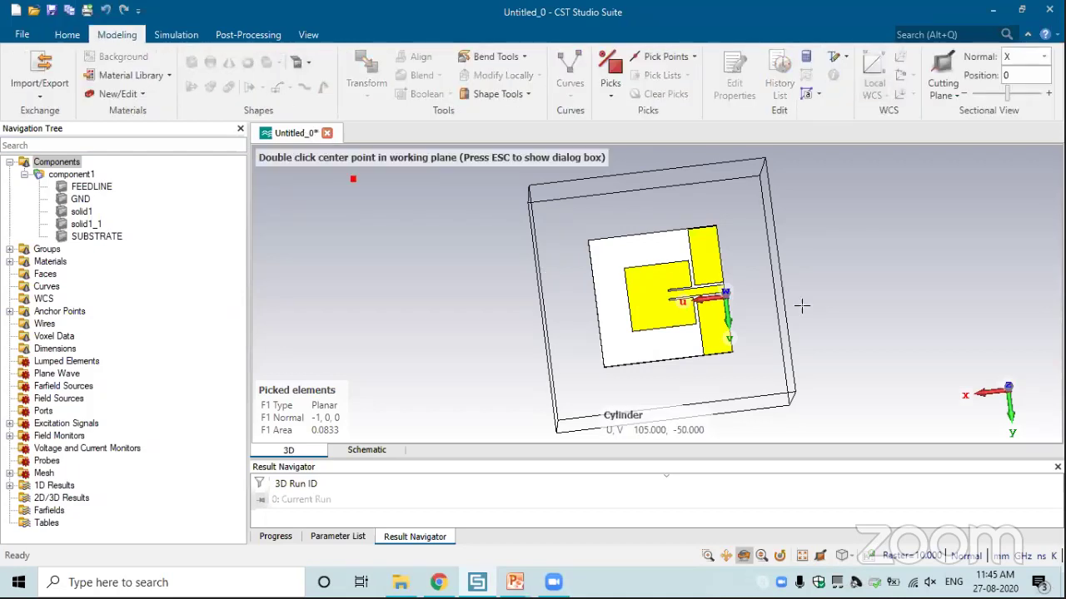
{"action": "key", "text": "Escape"}
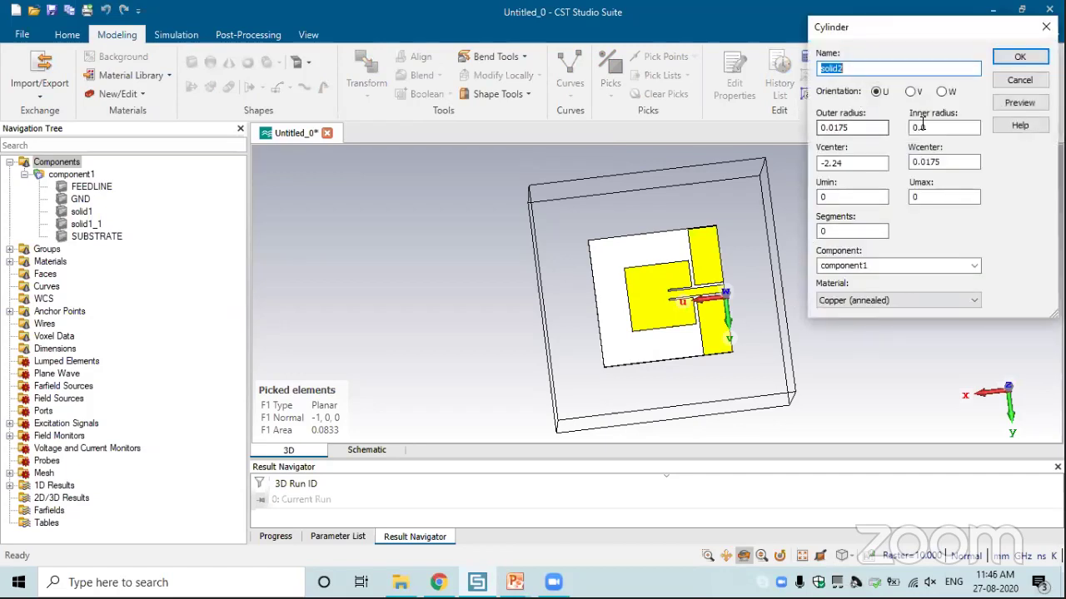
{"action": "left_click", "coordinate": [1046, 27]}
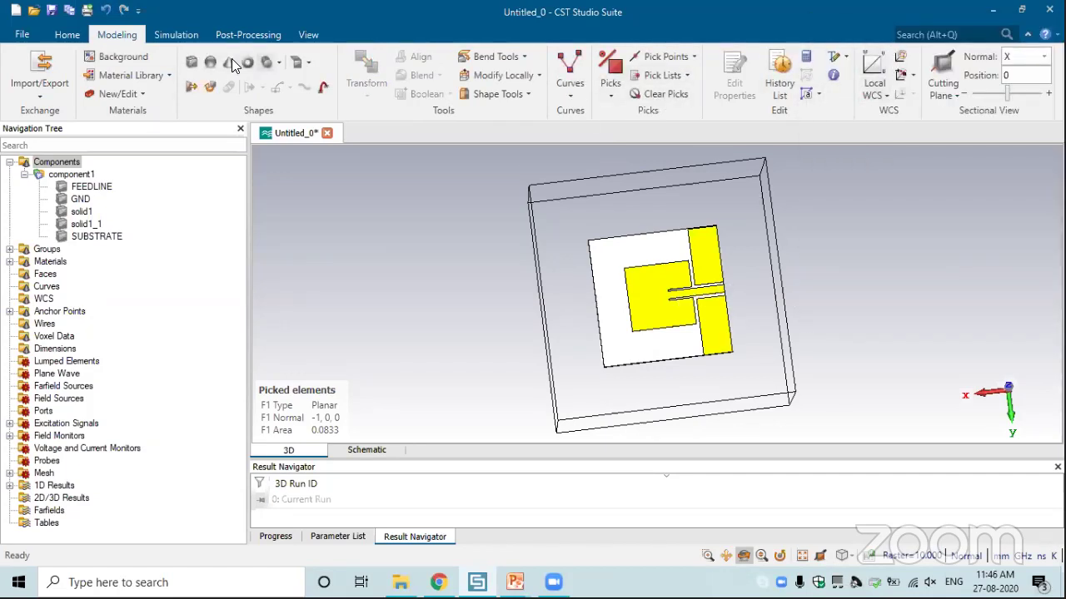
- Start a Copper (annealed) cylinder in global coordinates, oriented along X, with the parameter d as its outer radius
{"action": "left_click", "coordinate": [267, 63]}
{"action": "key", "text": "Escape"}
{"action": "left_click", "coordinate": [856, 128]}
{"action": "key", "text": "ctrl+a"}
{"action": "type", "text": "d"}
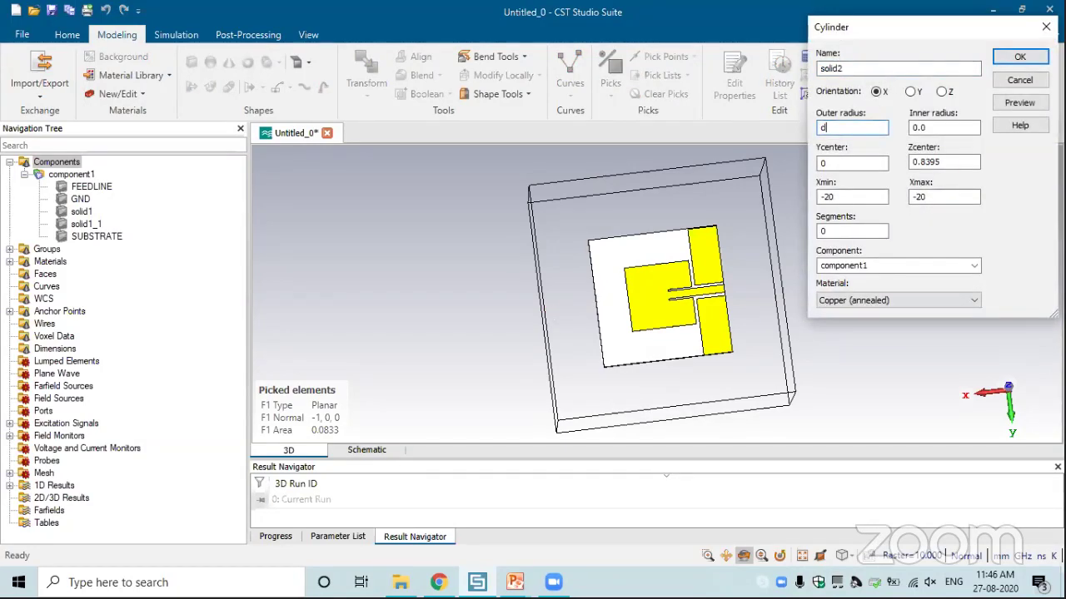
{"action": "key", "text": "Tab"}
{"action": "key", "text": "Tab"}
{"action": "key", "text": "Tab"}
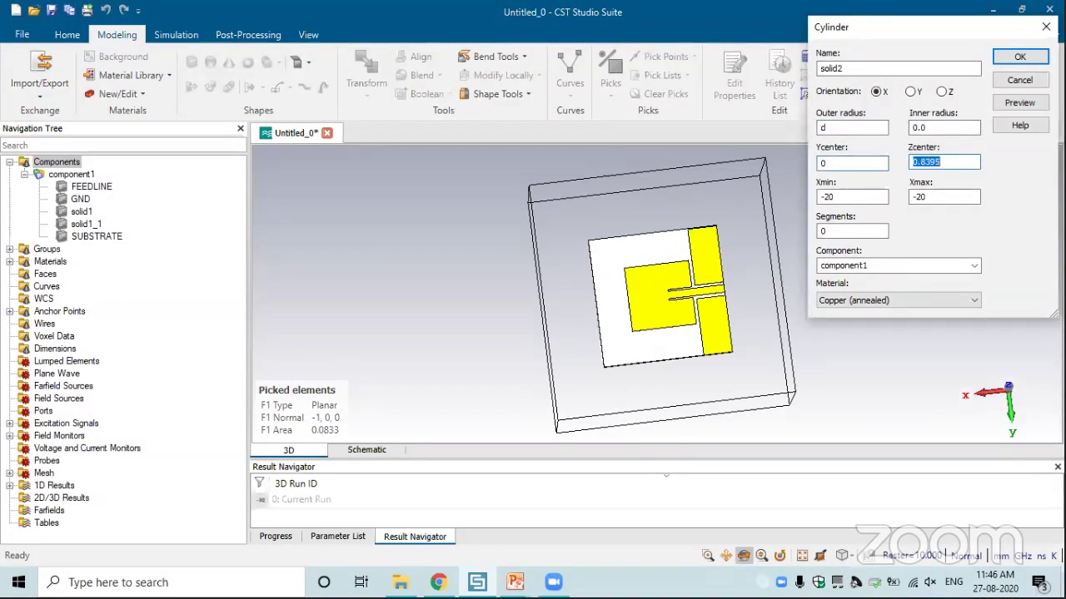
- Set the copper cylinder's Xmin to 0 and Xmax to 0.035+0.787+0.035, and define the radius parameter d as 0.36 for the preview
{"action": "key", "text": "Tab"}
{"action": "type", "text": "0"}
{"action": "key", "text": "Tab"}
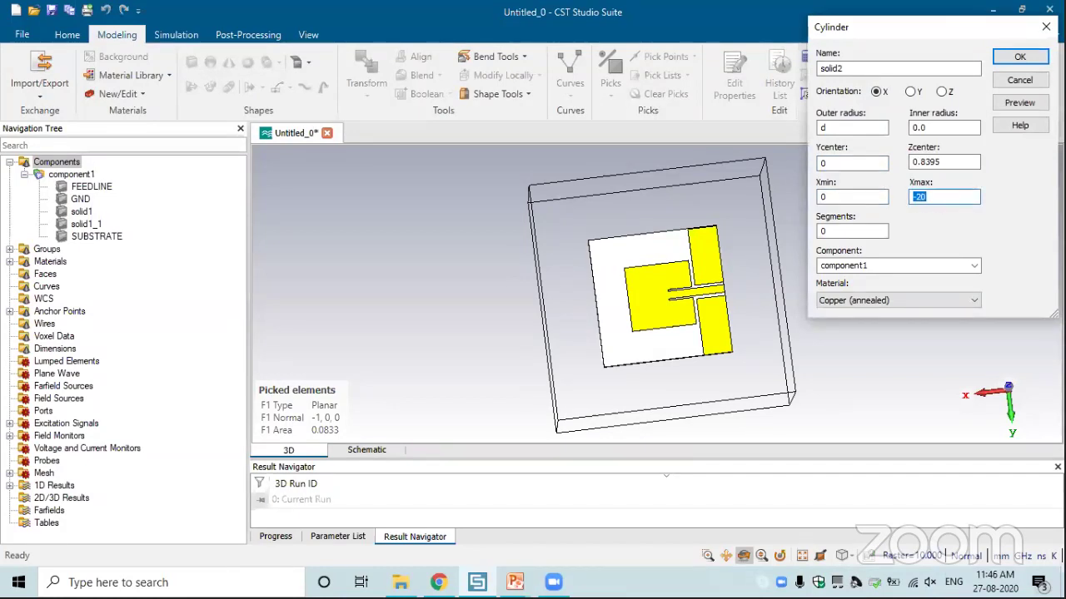
{"action": "type", "text": "0.035+0.7870.035"}
{"action": "left_click", "coordinate": [952, 197]}
{"action": "type", "text": "+"}
{"action": "left_click", "coordinate": [1019, 102]}
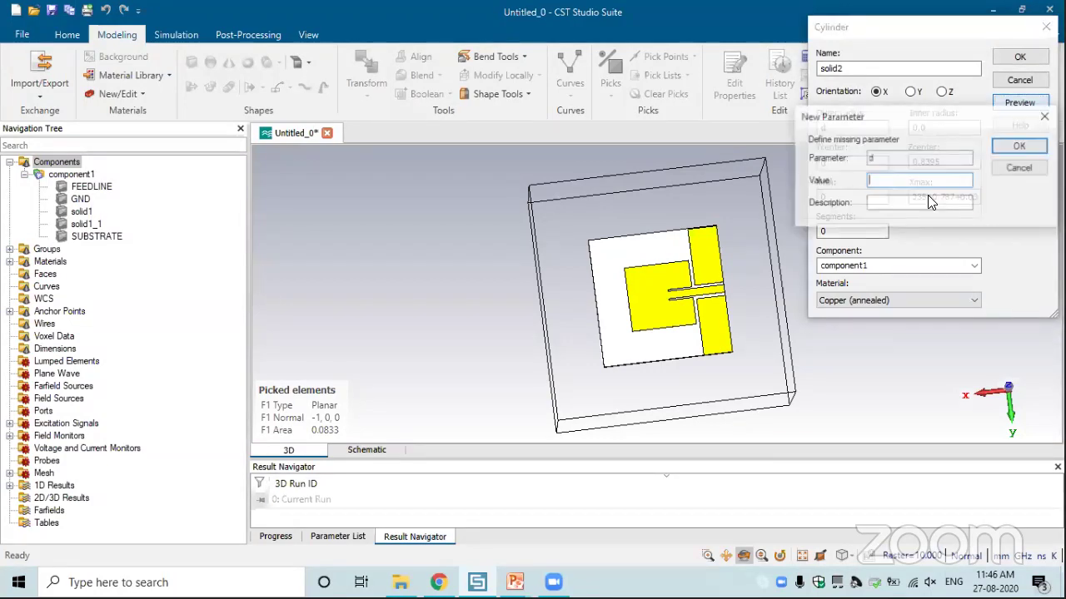
{"action": "type", "text": "0.36"}
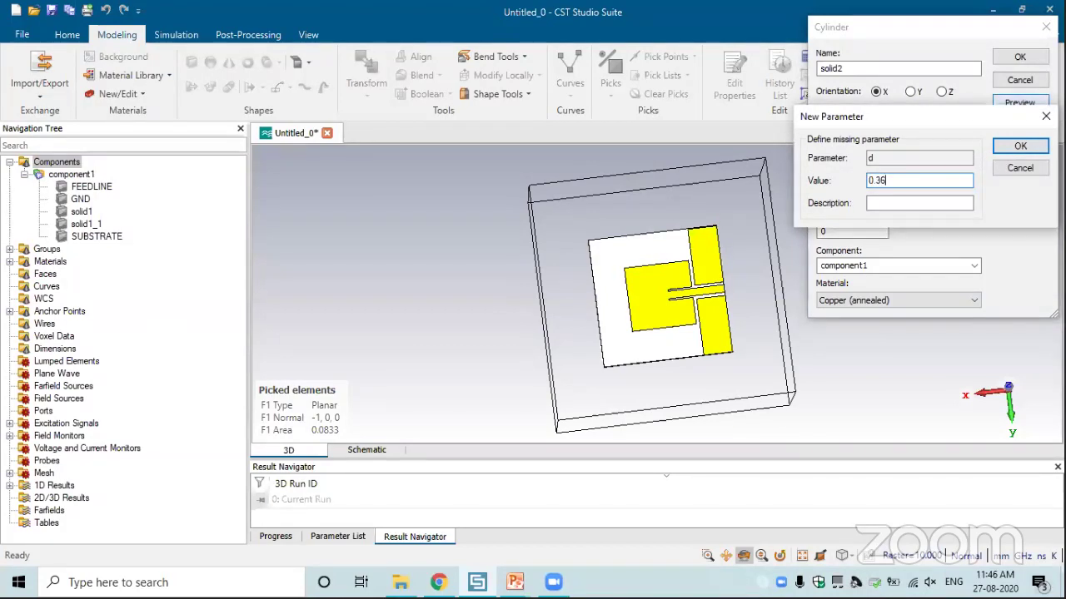
{"action": "key", "text": "Return"}
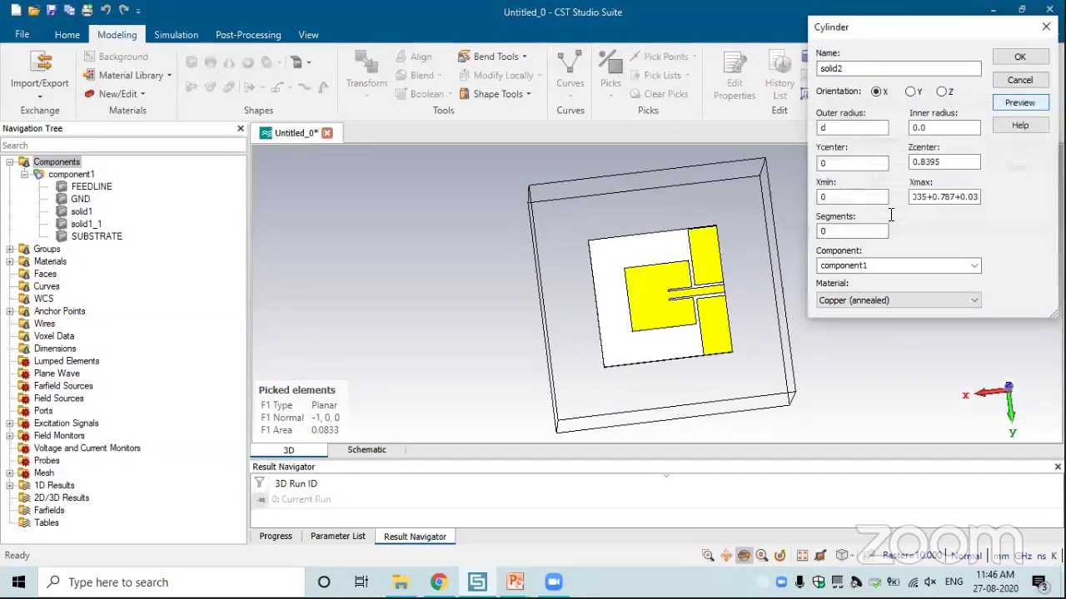
- Try to reverse the cylinder's extent along X by negating the parenthesised Xmax expression, and preview it
{"action": "left_click_drag", "start_coordinate": [660, 210], "coordinate": [660, 283]}
{"action": "scroll", "coordinate": [660, 287], "scroll_direction": "up", "scroll_amount": 5}
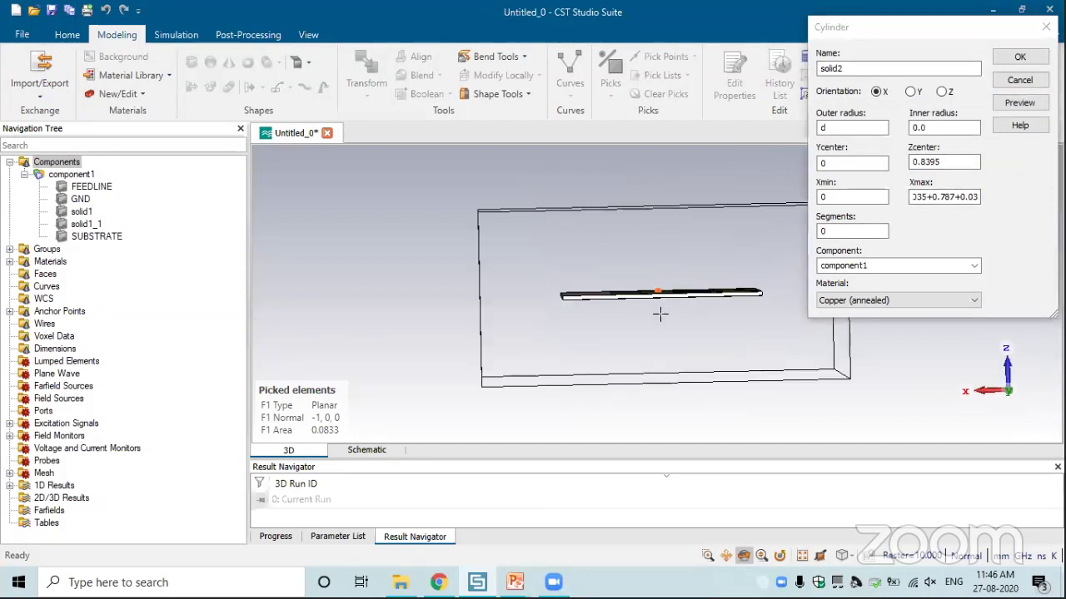
{"action": "scroll", "coordinate": [671, 294], "scroll_direction": "down", "scroll_amount": 3}
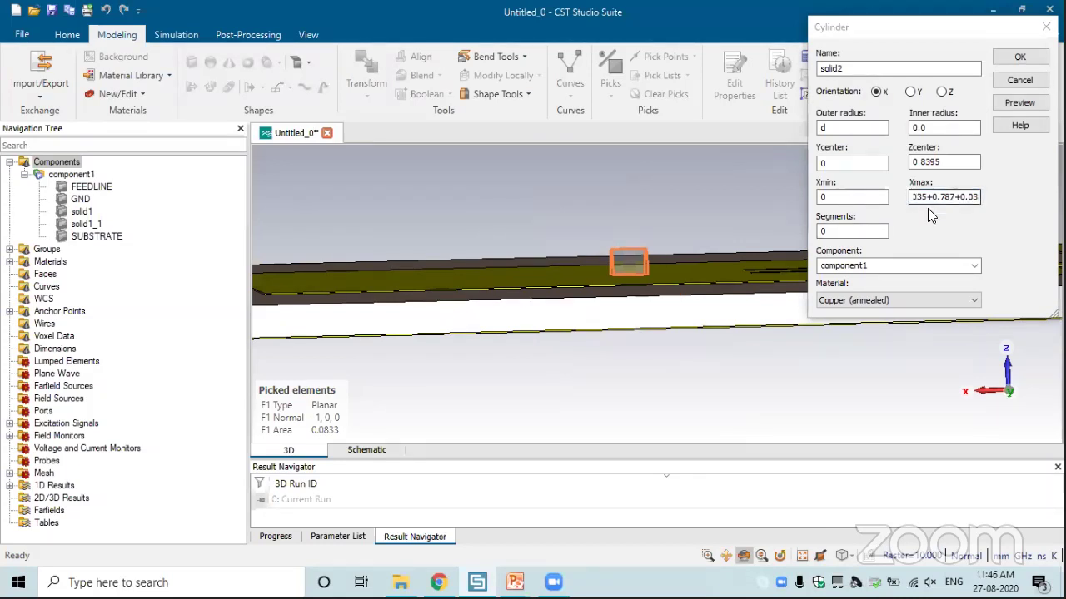
{"action": "left_click", "coordinate": [928, 208]}
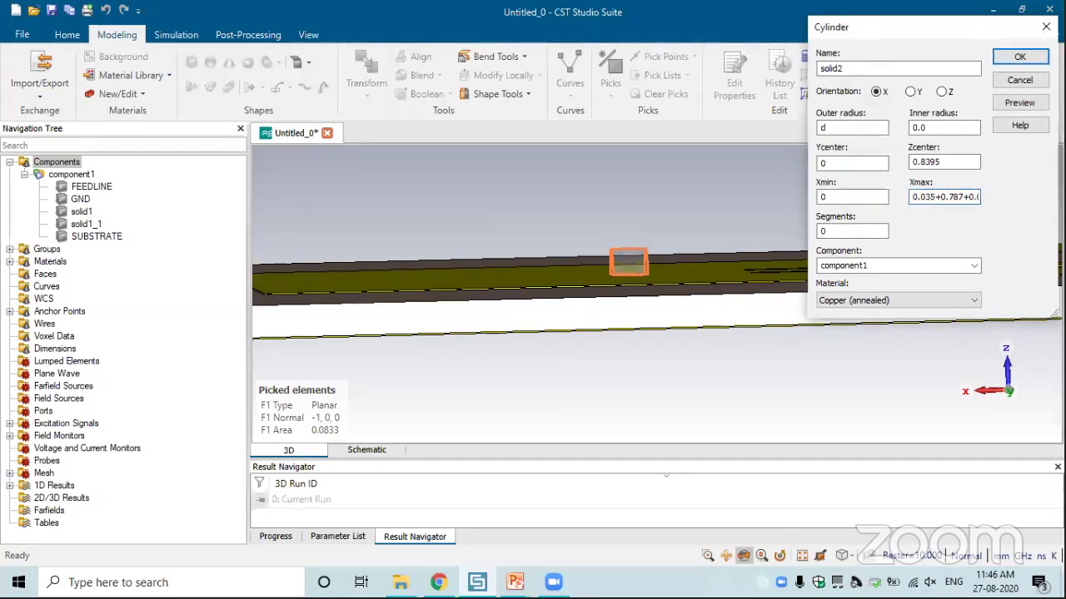
{"action": "key", "text": "Home"}
{"action": "key", "text": "End"}
{"action": "type", "text": ")"}
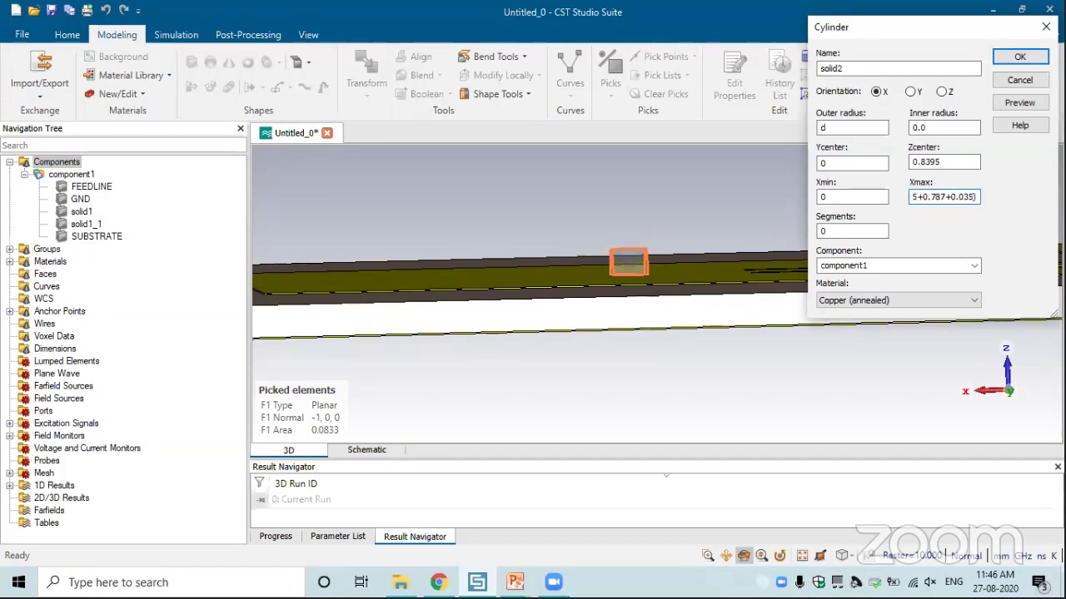
{"action": "left_click", "coordinate": [1019, 102]}
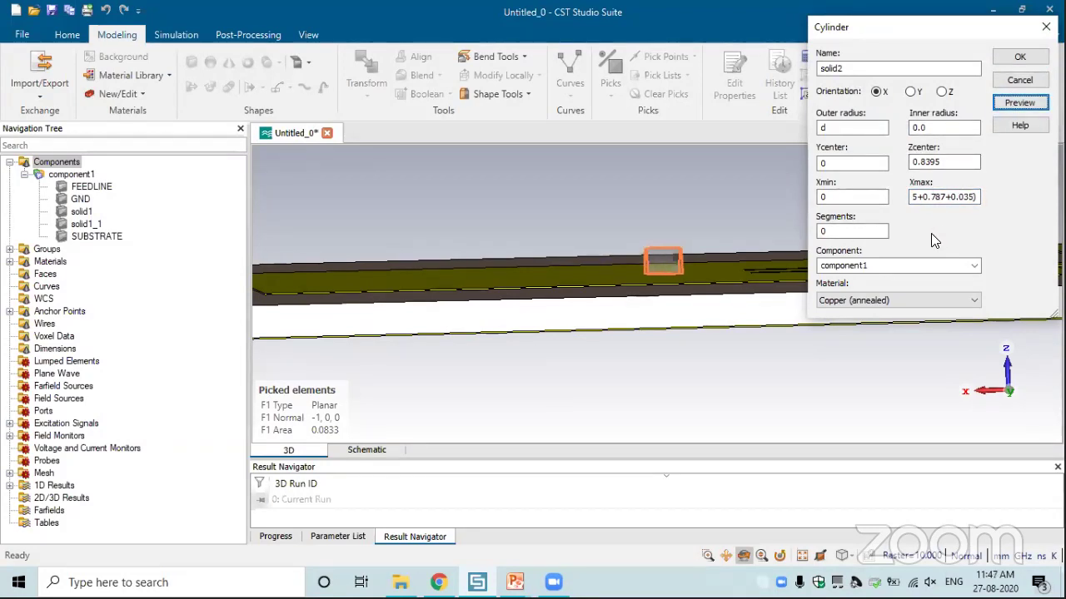
- Orient the copper cylinder along Z from 0 to 0.035+0.787+0.035 and create it at the centre of the substrate
{"action": "left_click", "coordinate": [942, 92]}
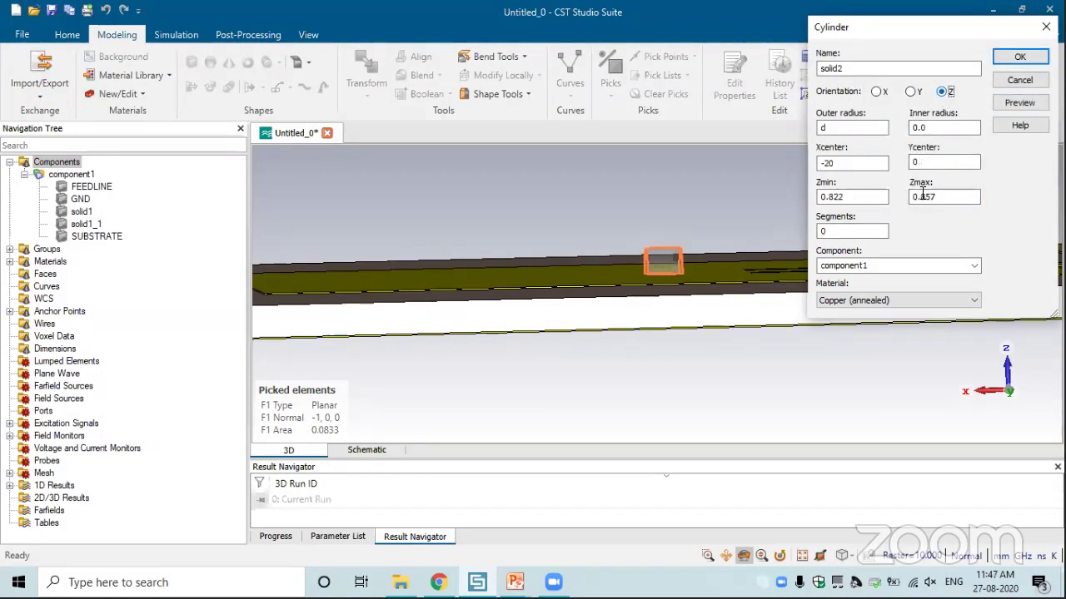
{"action": "double_click", "coordinate": [844, 197]}
{"action": "type", "text": "0"}
{"action": "key", "text": "Tab"}
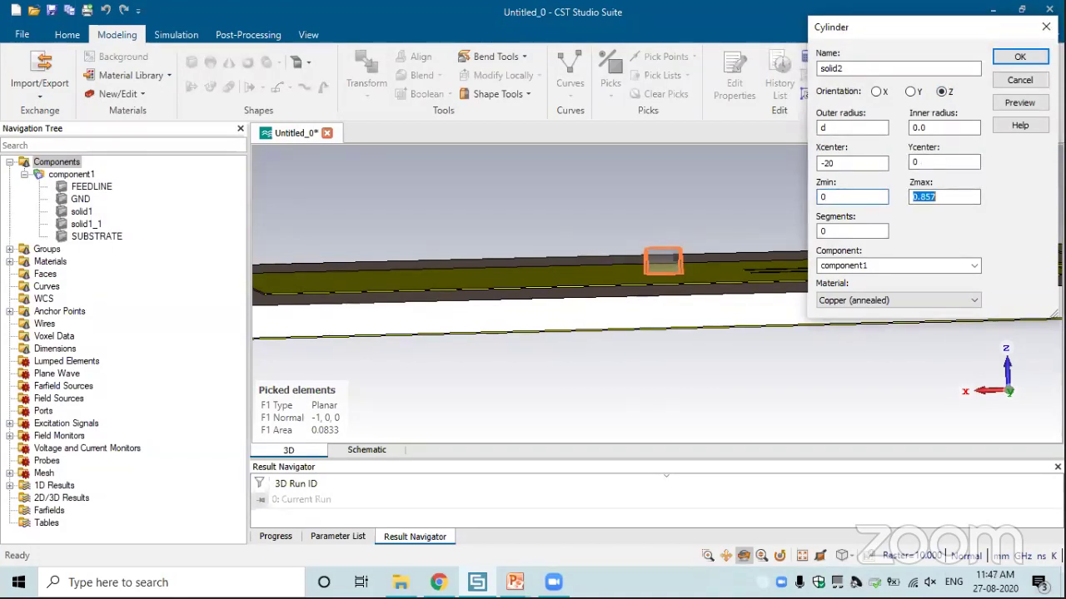
{"action": "type", "text": "0."}
{"action": "type", "text": "0.03"}
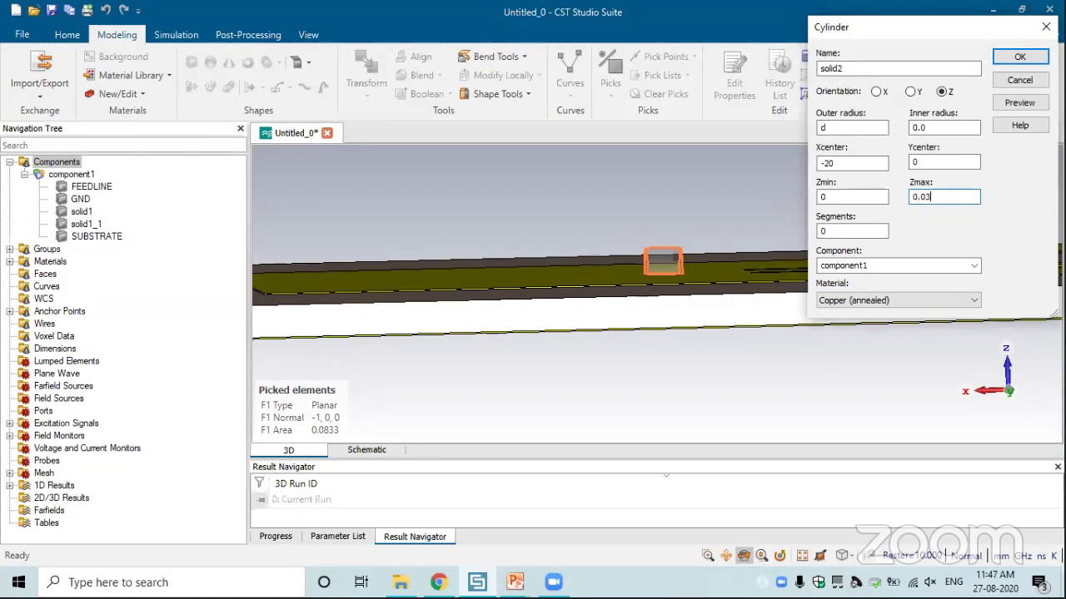
{"action": "type", "text": "5+0.787+0"}
{"action": "type", "text": ".035"}
{"action": "scroll", "coordinate": [760, 360], "scroll_direction": "up", "scroll_amount": 3}
{"action": "scroll", "coordinate": [760, 359], "scroll_direction": "down", "scroll_amount": 4}
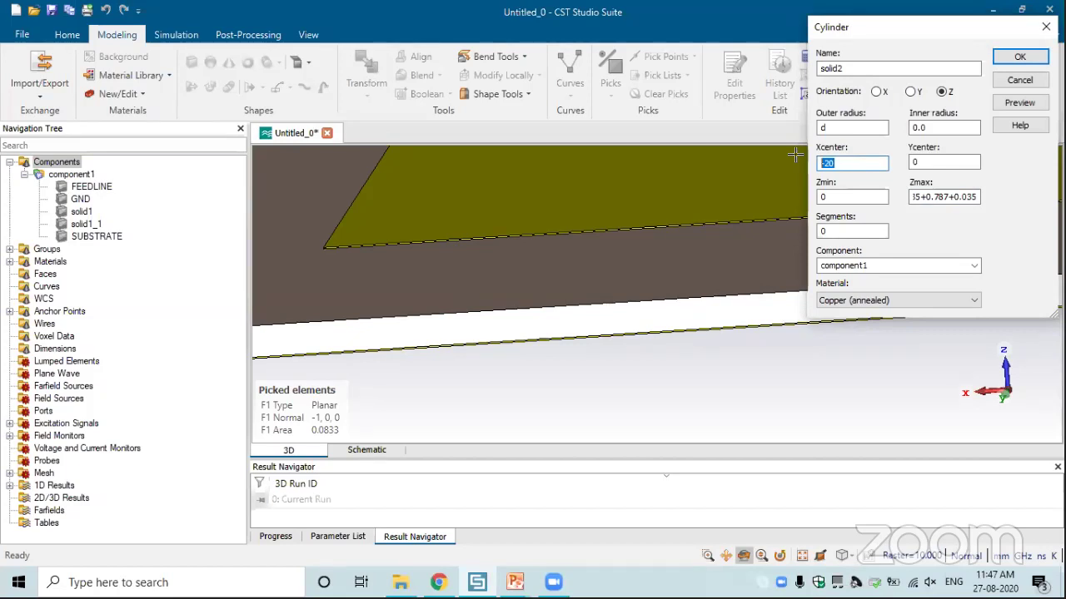
{"action": "left_click", "coordinate": [1020, 56]}
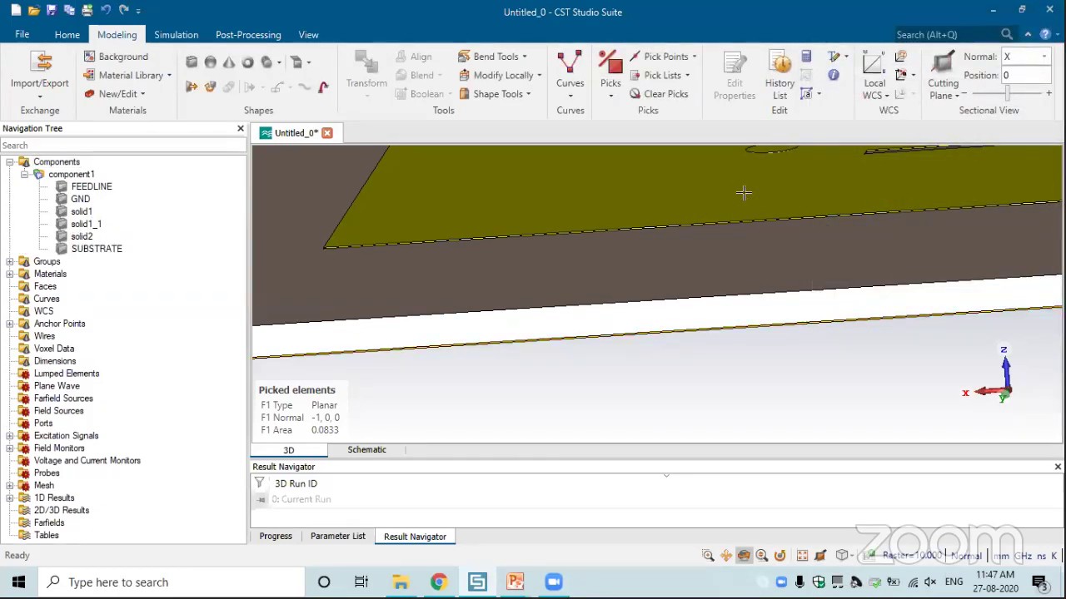
- Examine the copper cylinder solid2 on its own and its position in the whole antenna from below and above
{"action": "left_click", "coordinate": [82, 236]}
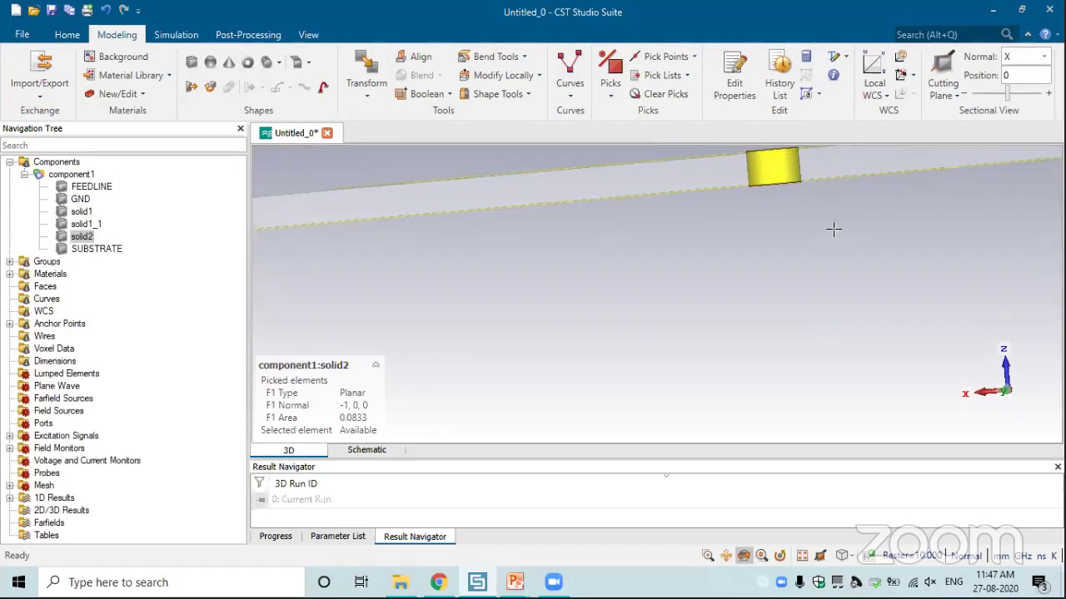
{"action": "left_click", "coordinate": [811, 193]}
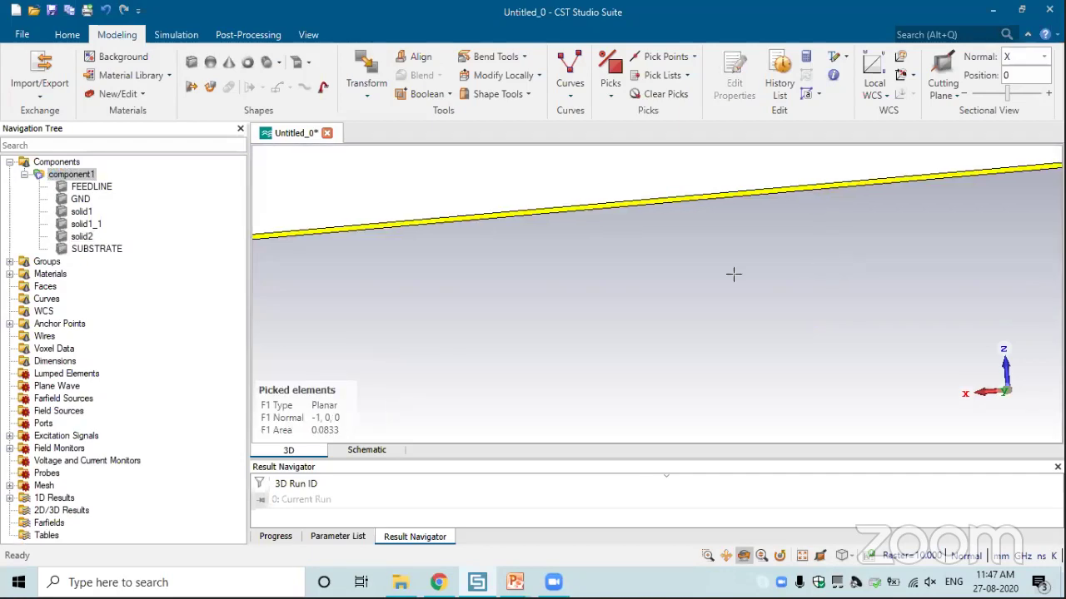
{"action": "key", "text": "space"}
{"action": "mouse_move", "coordinate": [699, 287]}
{"action": "left_mouse_down"}
{"action": "mouse_move", "coordinate": [711, 310]}
{"action": "mouse_move", "coordinate": [689, 348]}
{"action": "left_mouse_up"}
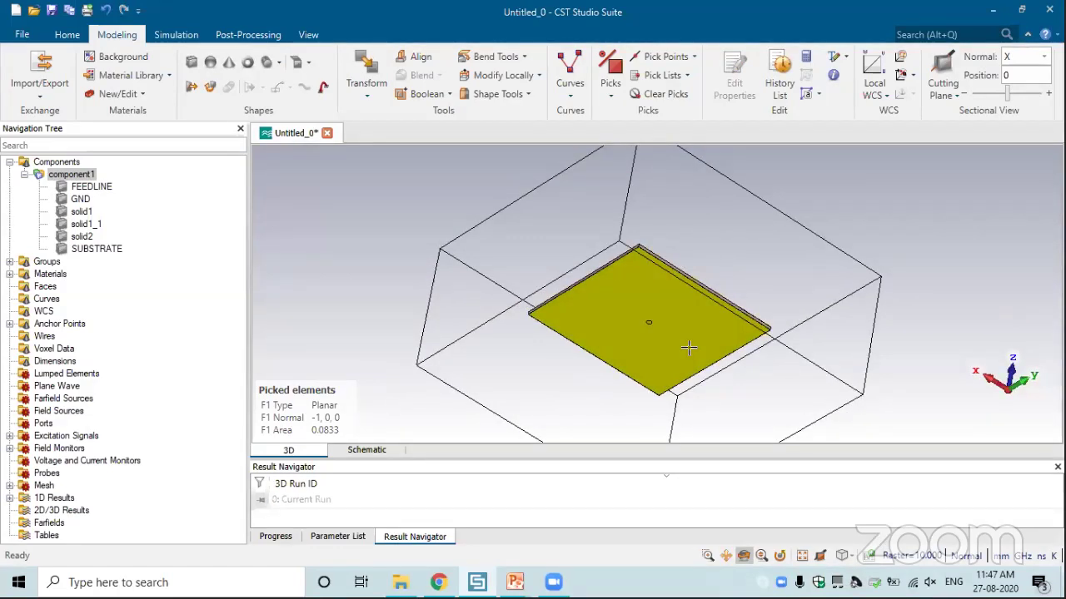
{"action": "left_click_drag", "start_coordinate": [647, 362], "coordinate": [649, 356]}
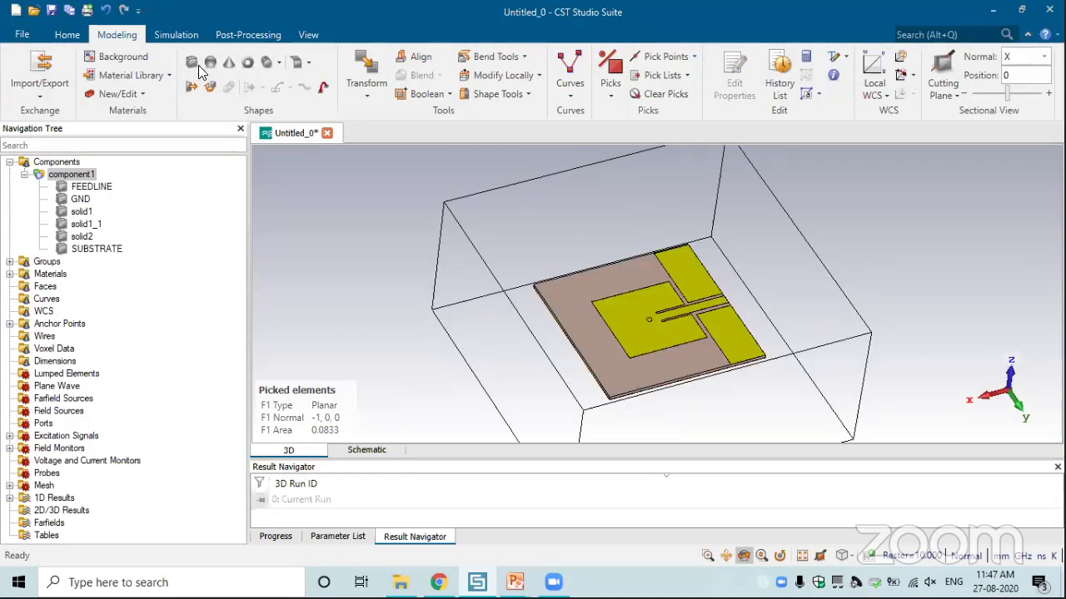
- Start a second cylinder along Z with outer radius rin, centred at X 0 and Y 0, with Zmin at 0
{"action": "left_click", "coordinate": [266, 65]}
{"action": "key", "text": "Escape"}
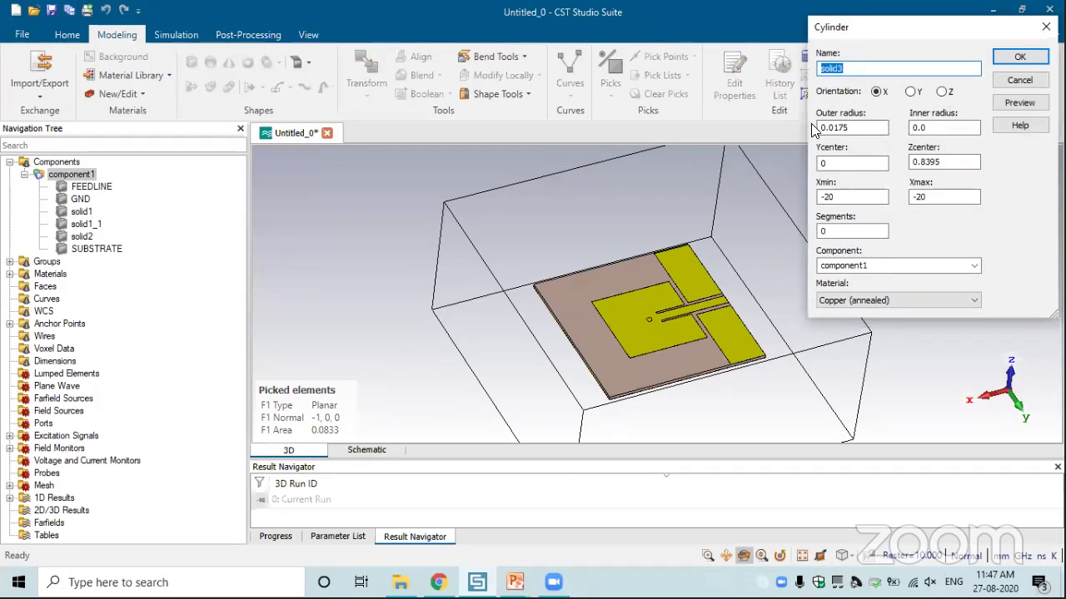
{"action": "key", "text": "alt+z"}
{"action": "key", "text": "Tab"}
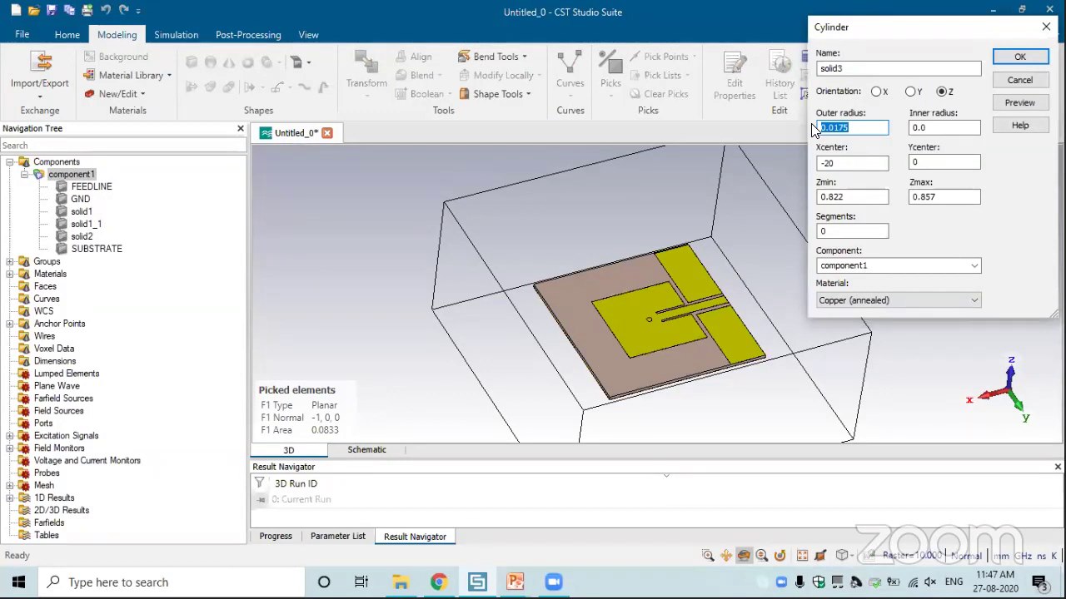
{"action": "type", "text": "rin"}
{"action": "key", "text": "Tab"}
{"action": "type", "text": "0"}
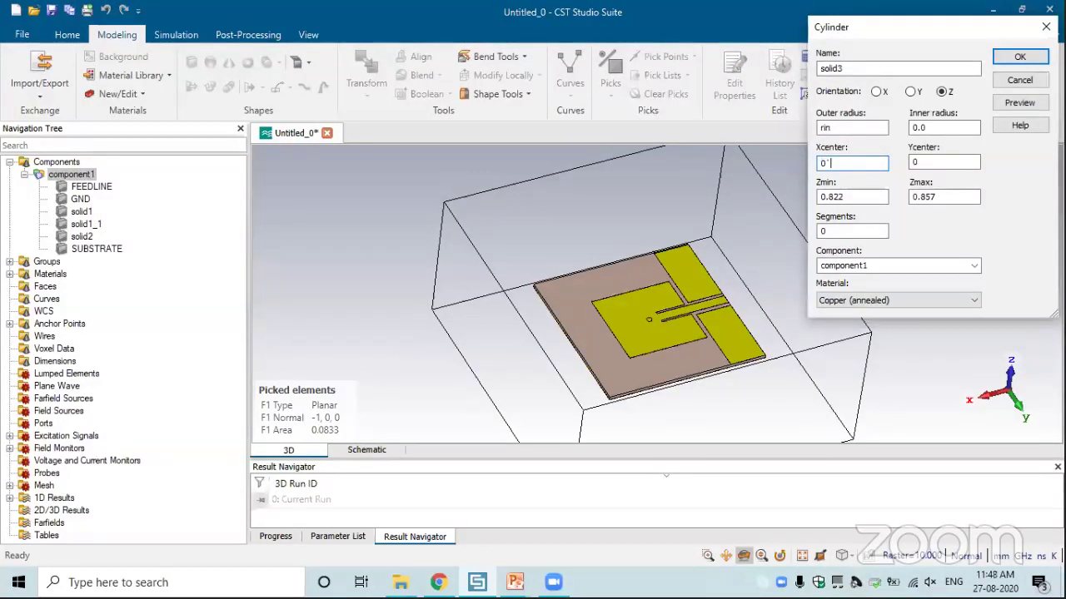
{"action": "key", "text": "Tab"}
{"action": "key", "text": "Tab"}
{"action": "type", "text": "0"}
{"action": "key", "text": "Tab"}
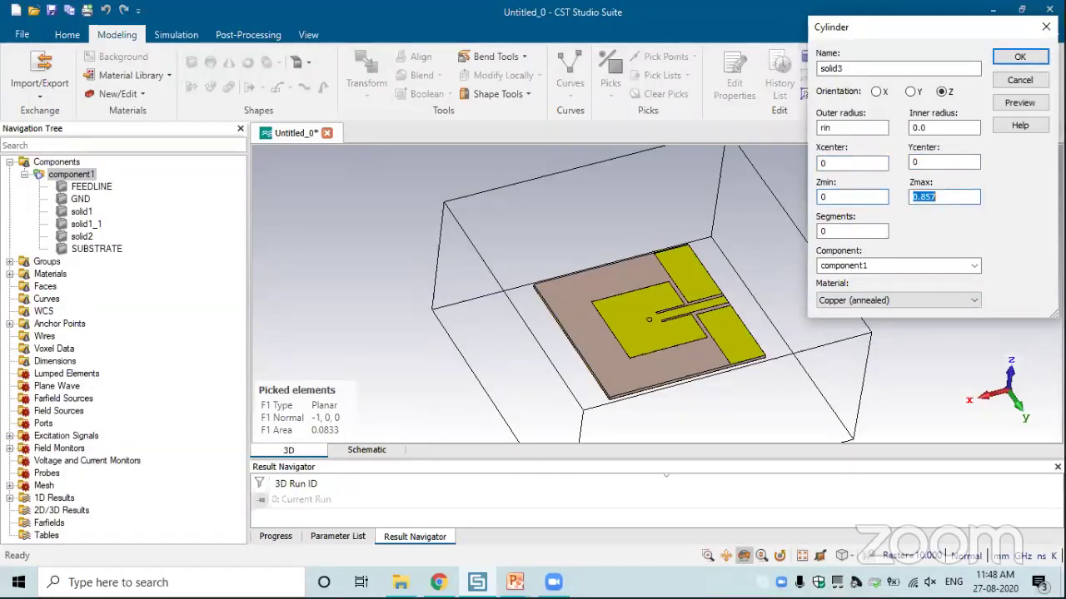
- Create the cylinder up to Zmax 0.035+0.787 in Rogers RT5880 (lossy), defining the parameter rin as 2.243
{"action": "type", "text": "0."}
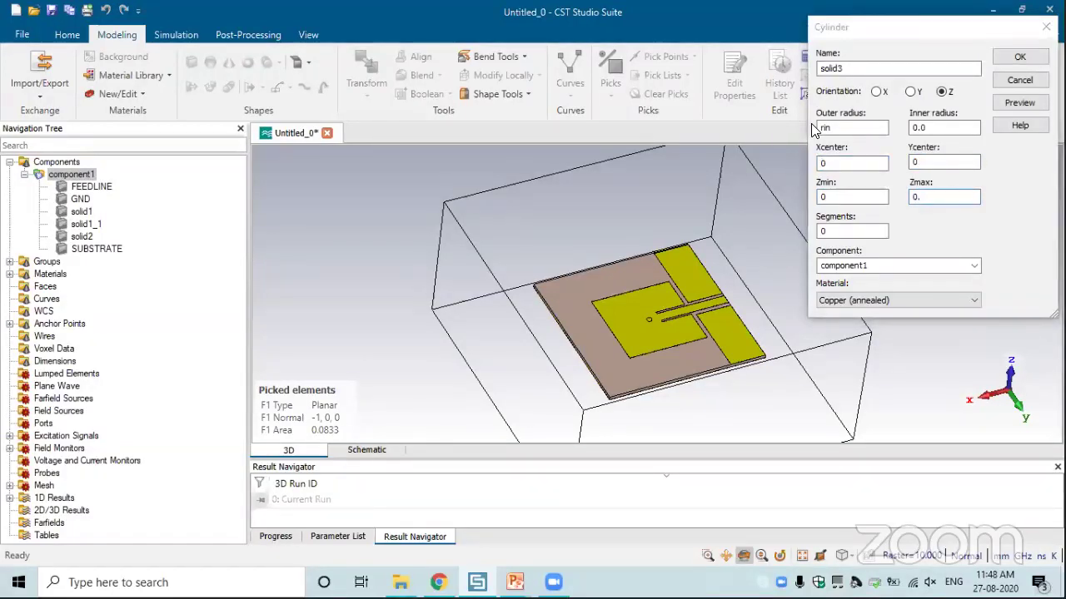
{"action": "left_click", "coordinate": [1011, 170]}
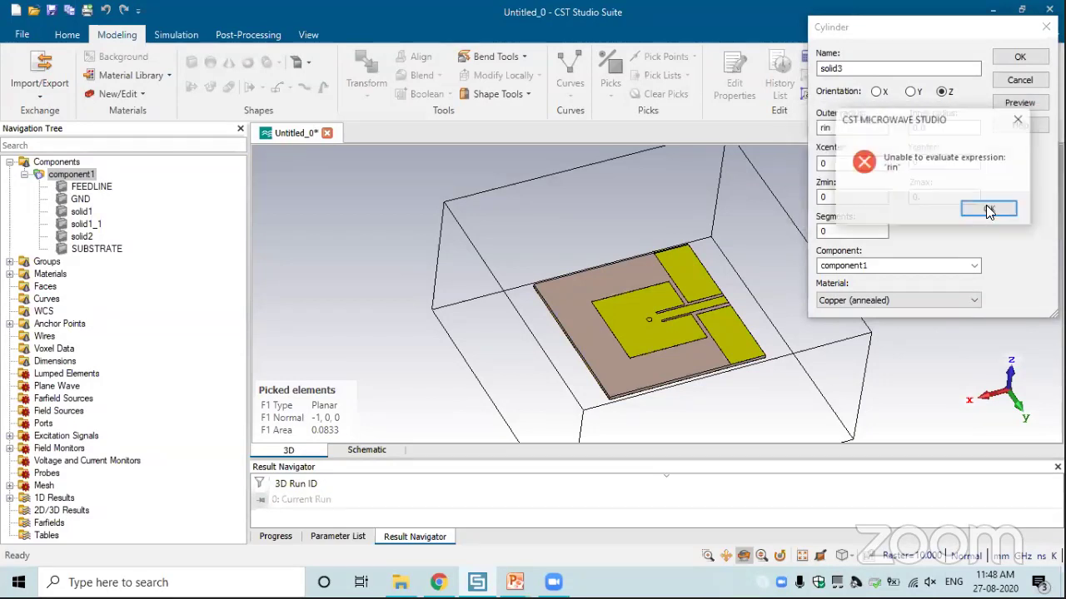
{"action": "left_click", "coordinate": [989, 209]}
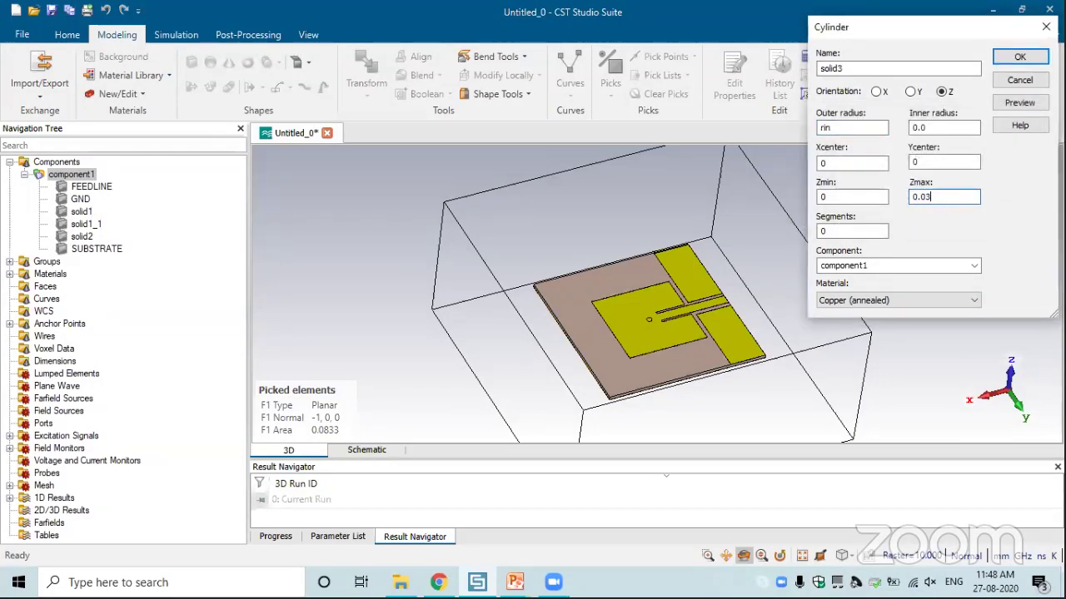
{"action": "type", "text": "035+0.787"}
{"action": "left_click", "coordinate": [893, 301]}
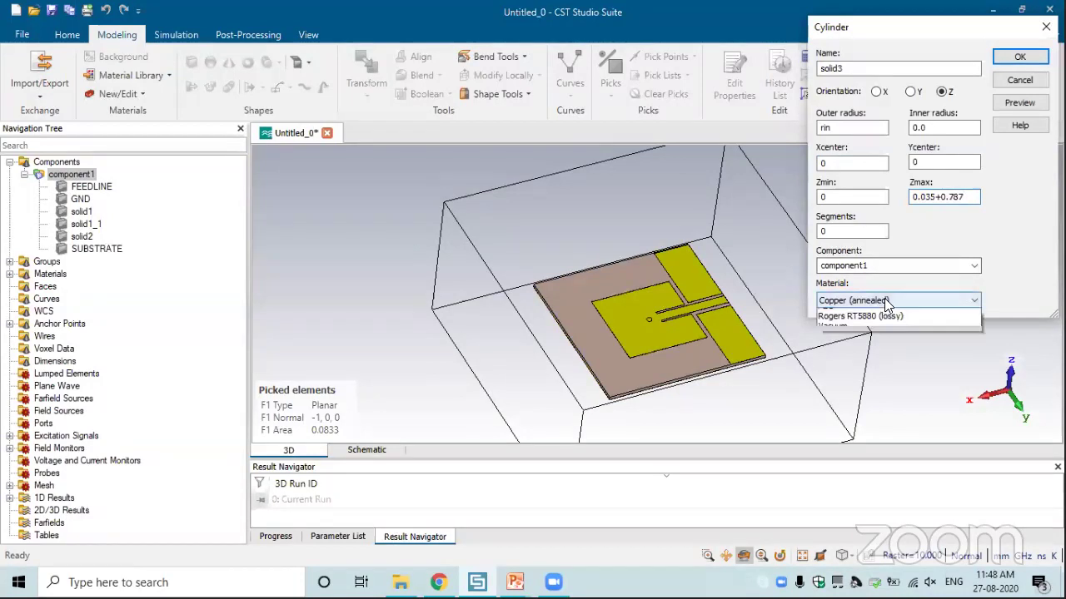
{"action": "left_click", "coordinate": [870, 355]}
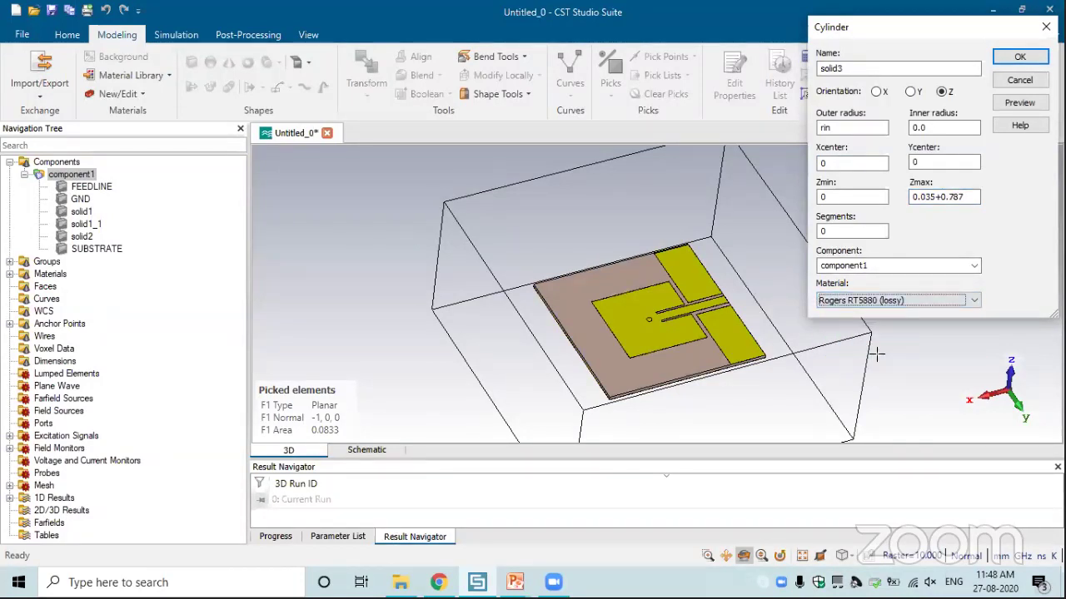
{"action": "left_click", "coordinate": [1014, 62]}
{"action": "type", "text": "2.243"}
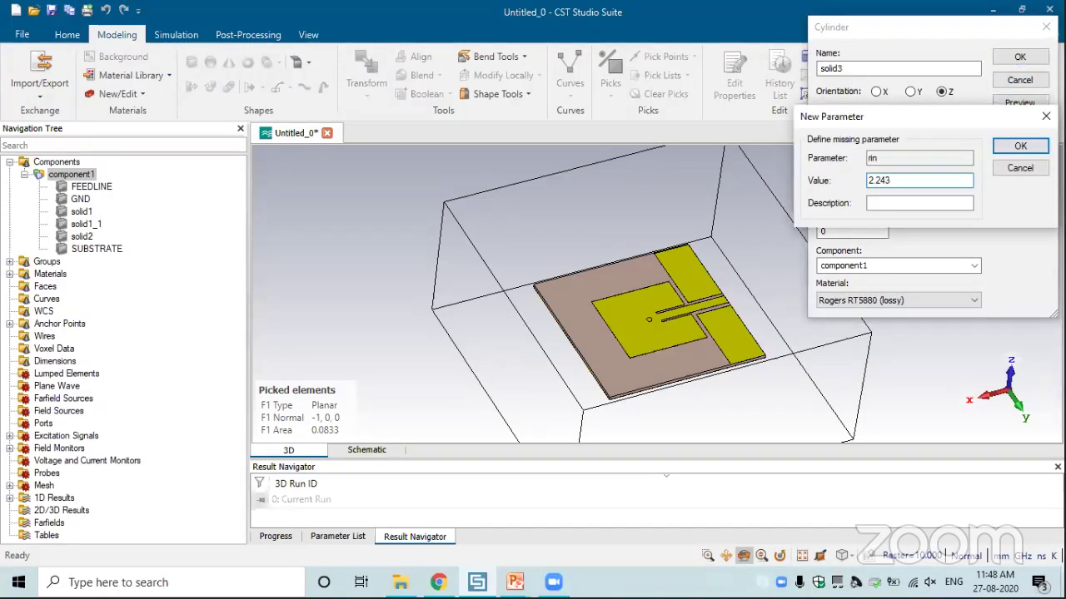
{"action": "left_click", "coordinate": [1017, 146]}
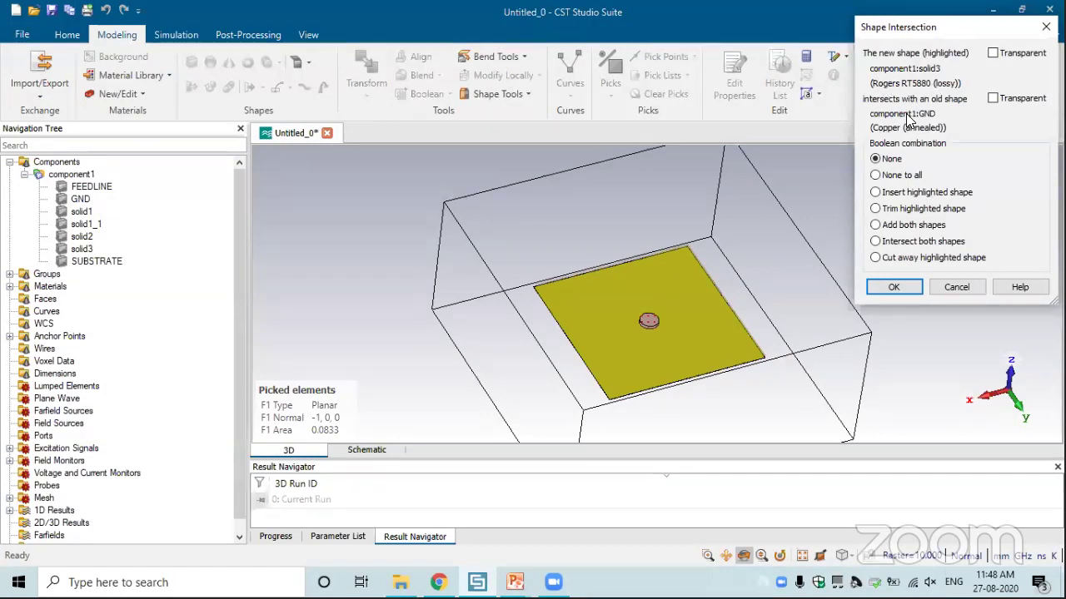
- Resolve the new cylinder's intersection with GND by inserting the highlighted shape into the ground plane
{"action": "left_click", "coordinate": [879, 193]}
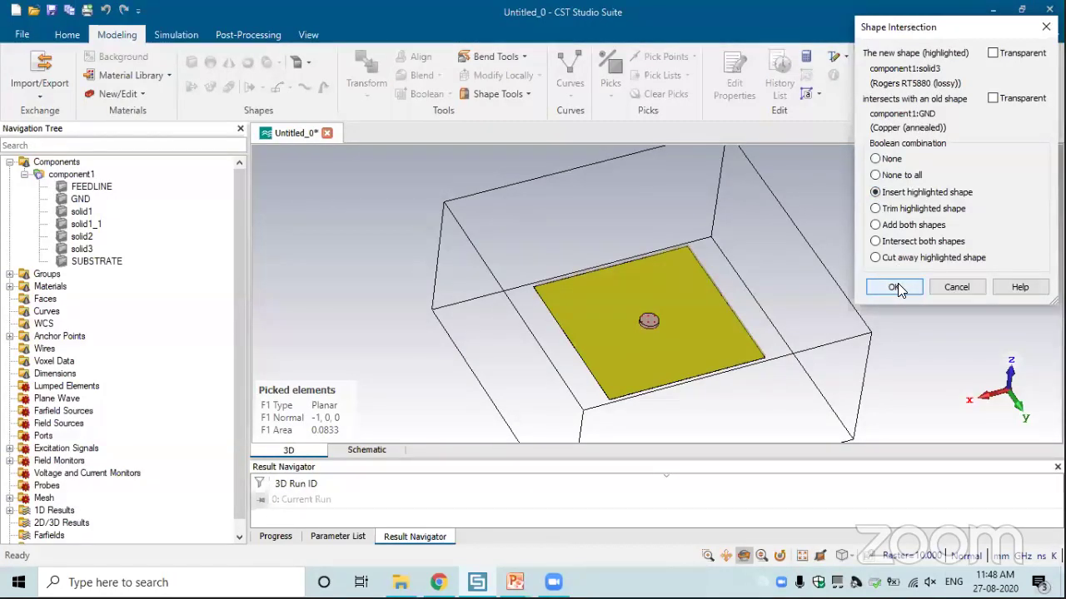
{"action": "left_click", "coordinate": [895, 287]}
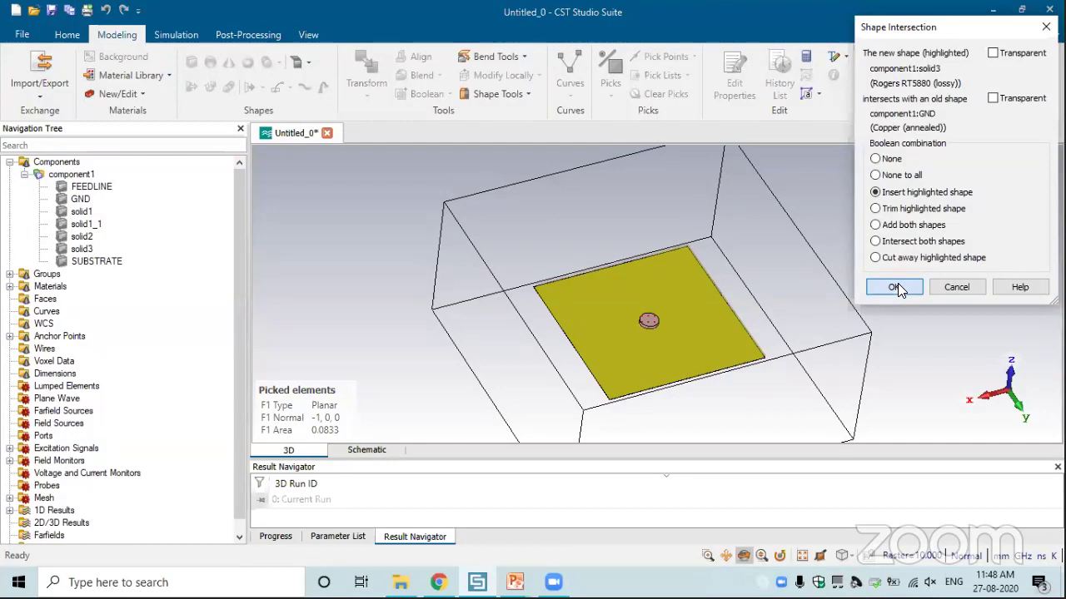
{"action": "left_click", "coordinate": [895, 287]}
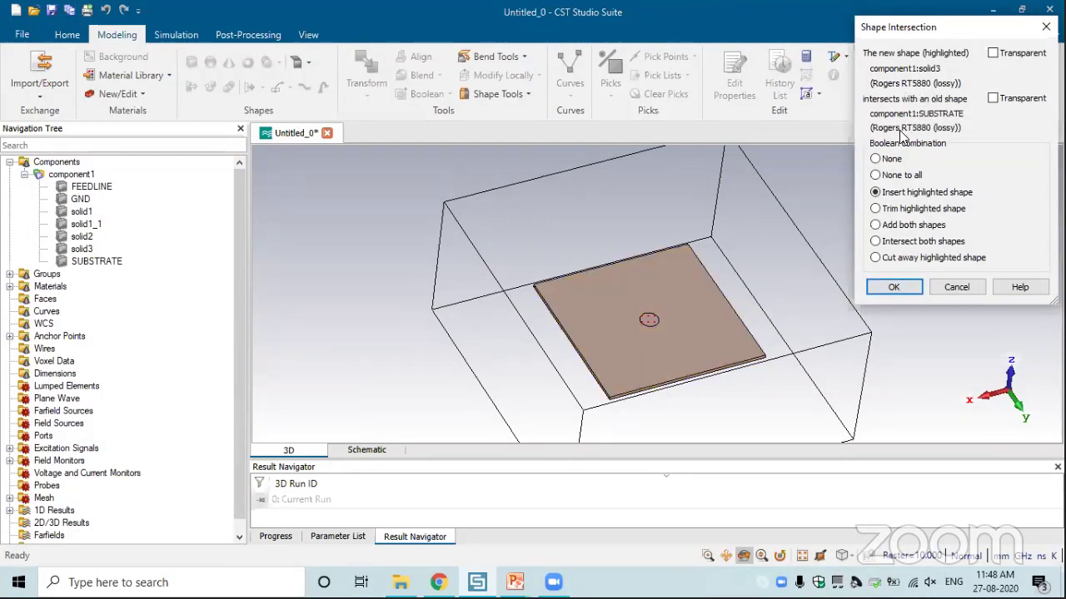
- Add the Rogers cylinder to SUBSTRATE, and leave the substrate's intersection with the copper cylinder solid2 without any Boolean combination
{"action": "left_click", "coordinate": [881, 228]}
{"action": "left_click", "coordinate": [895, 287]}
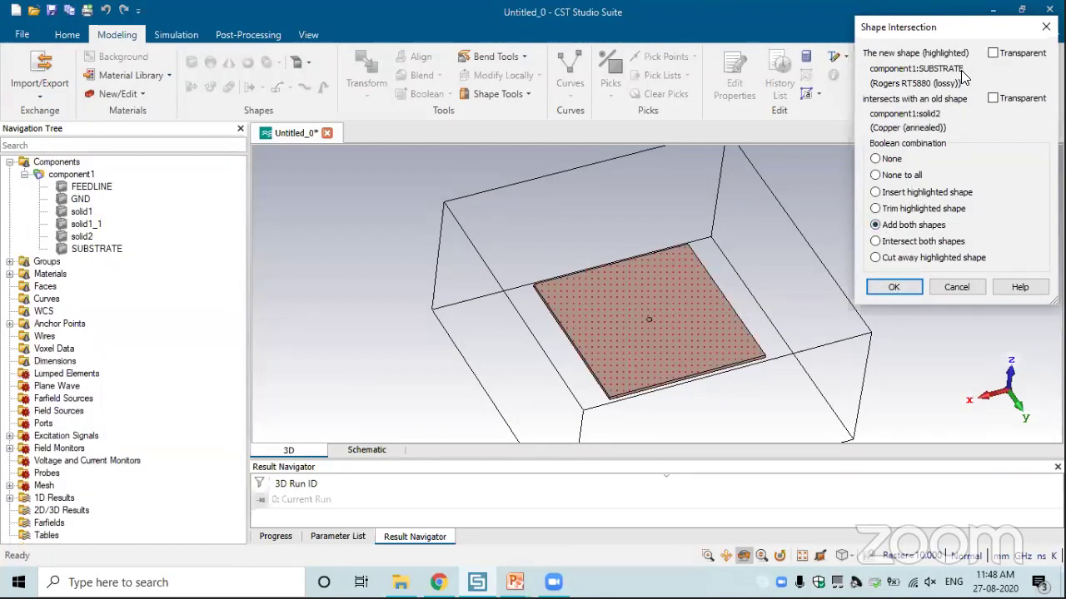
{"action": "left_click", "coordinate": [878, 159]}
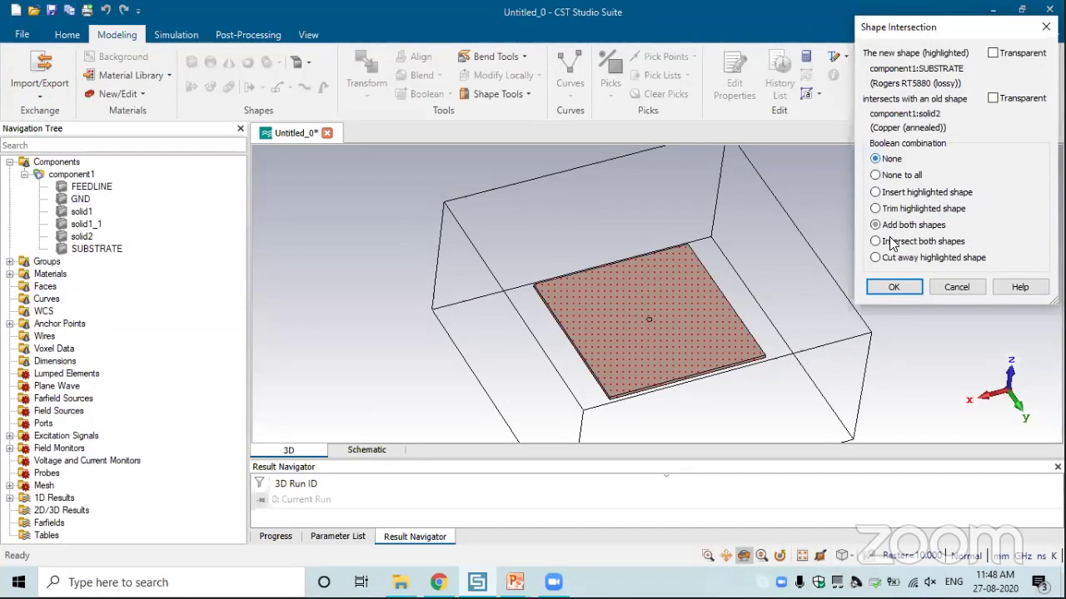
{"action": "left_click", "coordinate": [895, 287]}
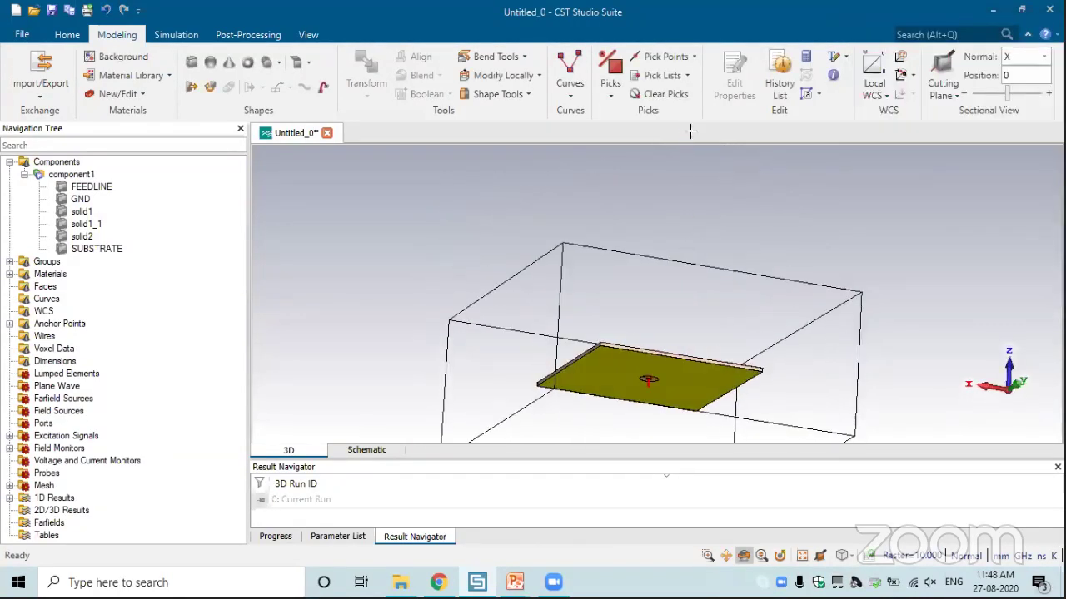
- Create a waveguide port with positive orientation on the picked ring-shaped substrate face in the ground plane's circular opening
{"action": "key", "text": "ctrl+t"}
{"action": "scroll", "coordinate": [654, 380], "scroll_direction": "up", "scroll_amount": 5}
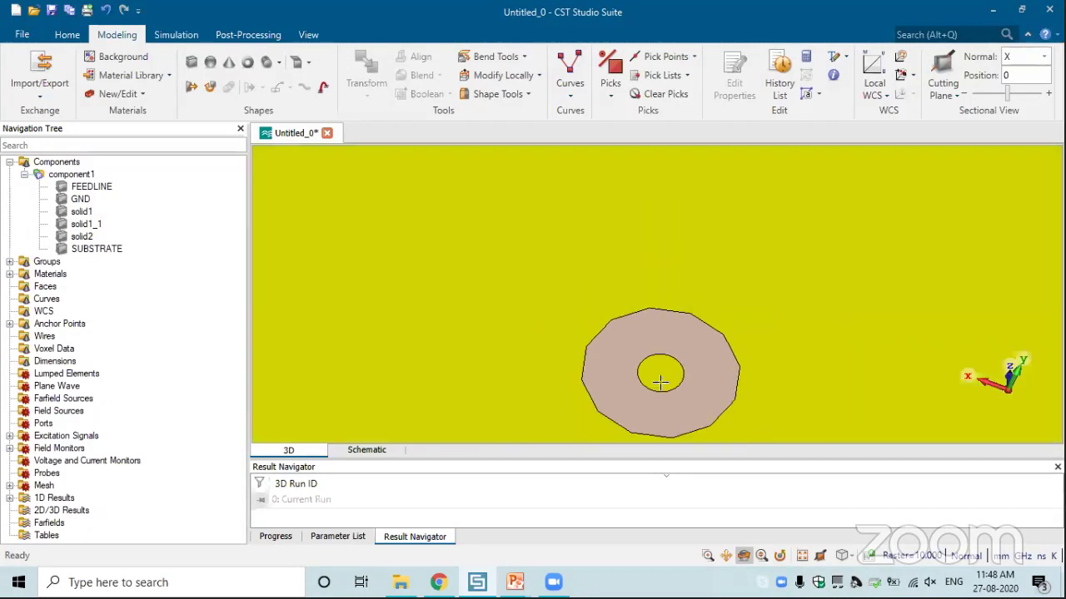
{"action": "scroll", "coordinate": [623, 304], "scroll_direction": "down", "scroll_amount": 3}
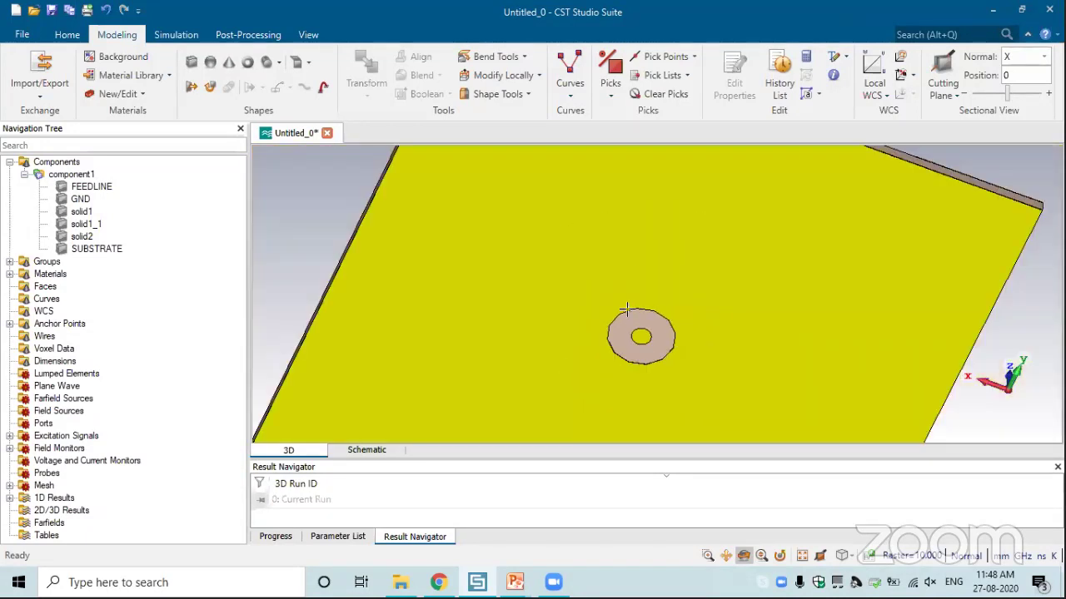
{"action": "key", "text": "space"}
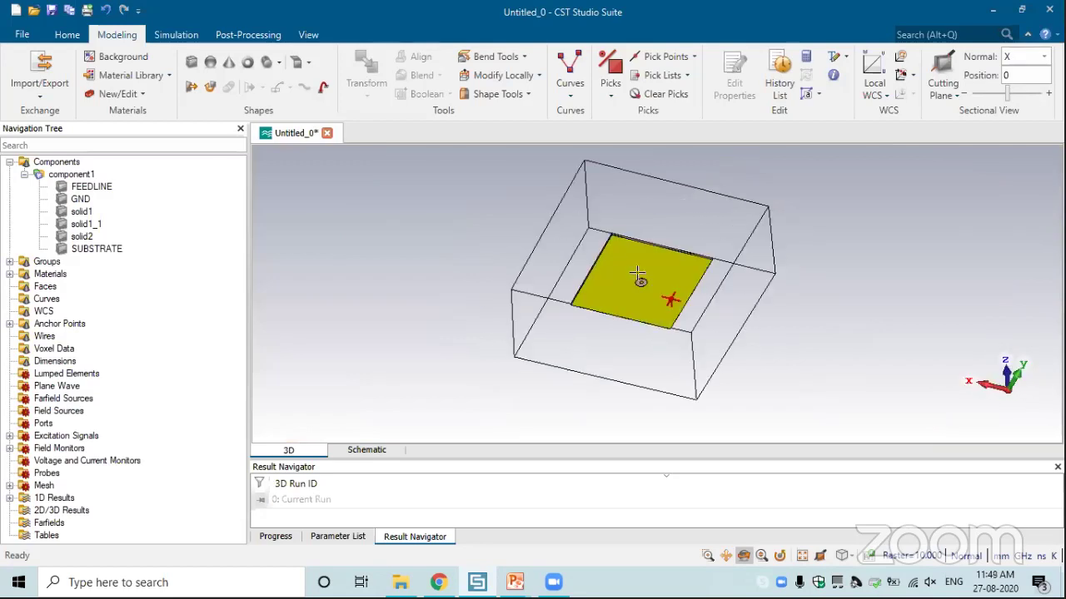
{"action": "left_click", "coordinate": [176, 35]}
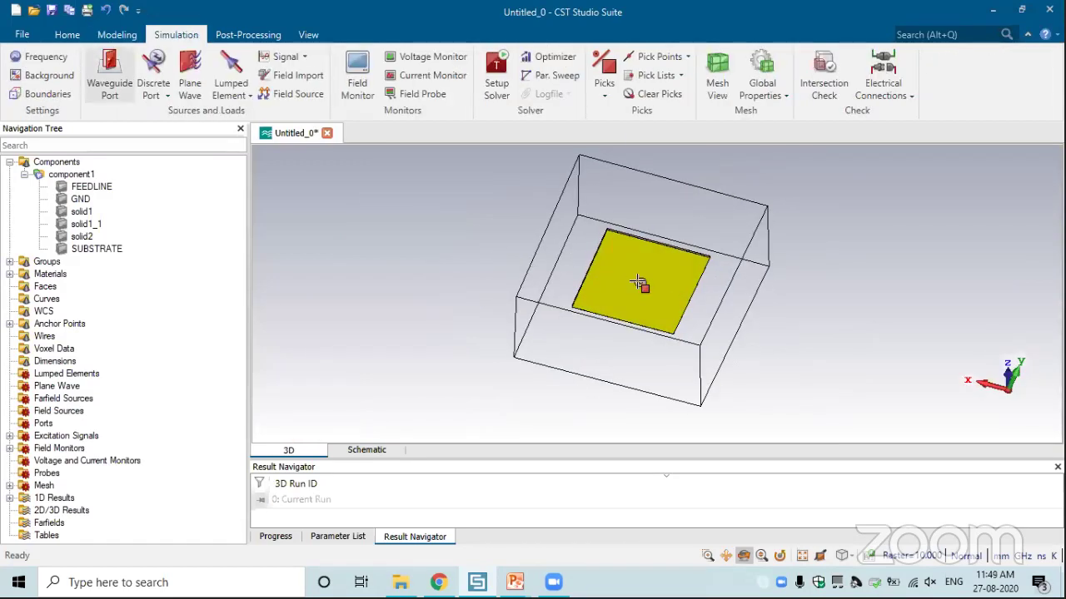
{"action": "scroll", "coordinate": [638, 284], "scroll_direction": "up", "scroll_amount": 10}
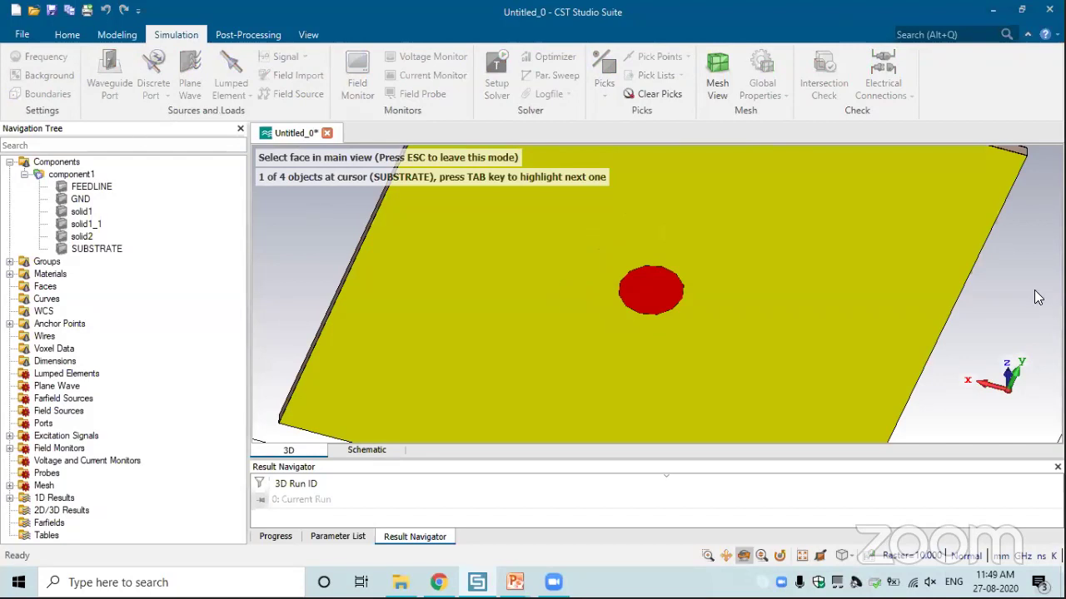
{"action": "double_click", "coordinate": [989, 232]}
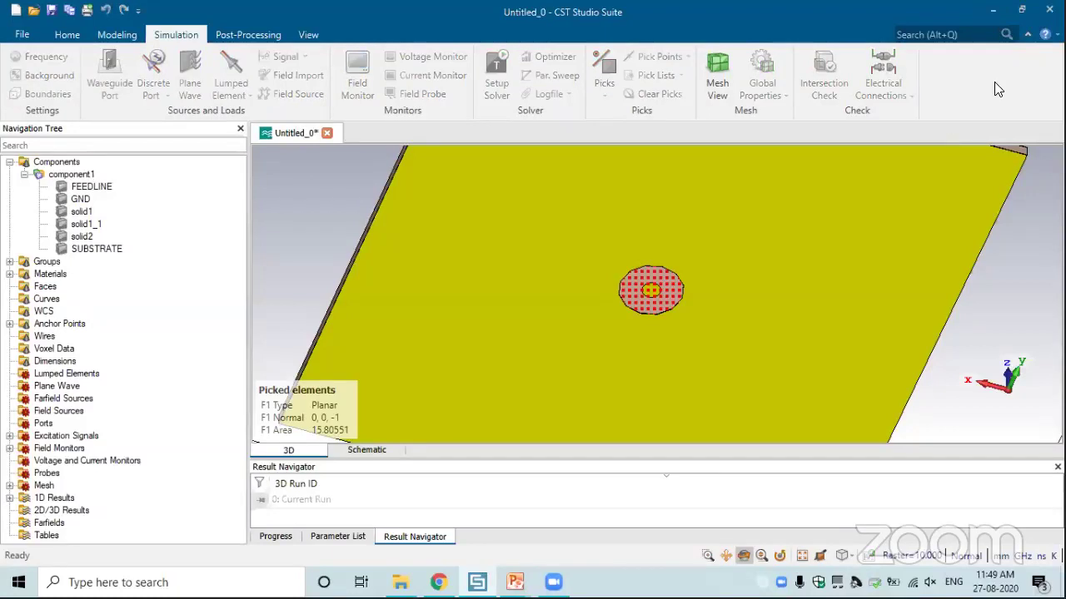
{"action": "left_click", "coordinate": [1040, 64]}
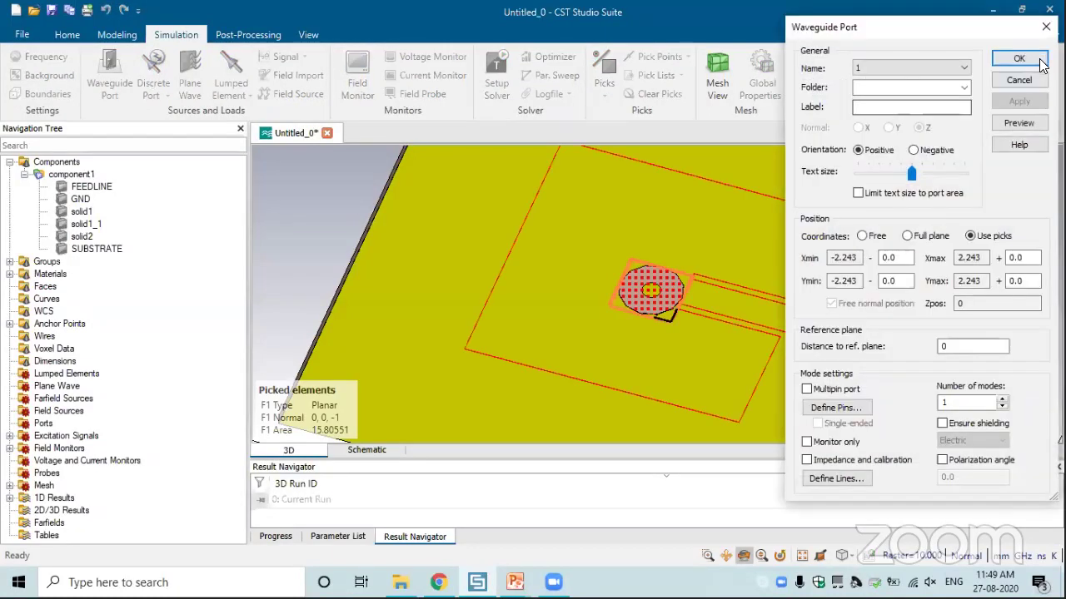
{"action": "key", "text": "space"}
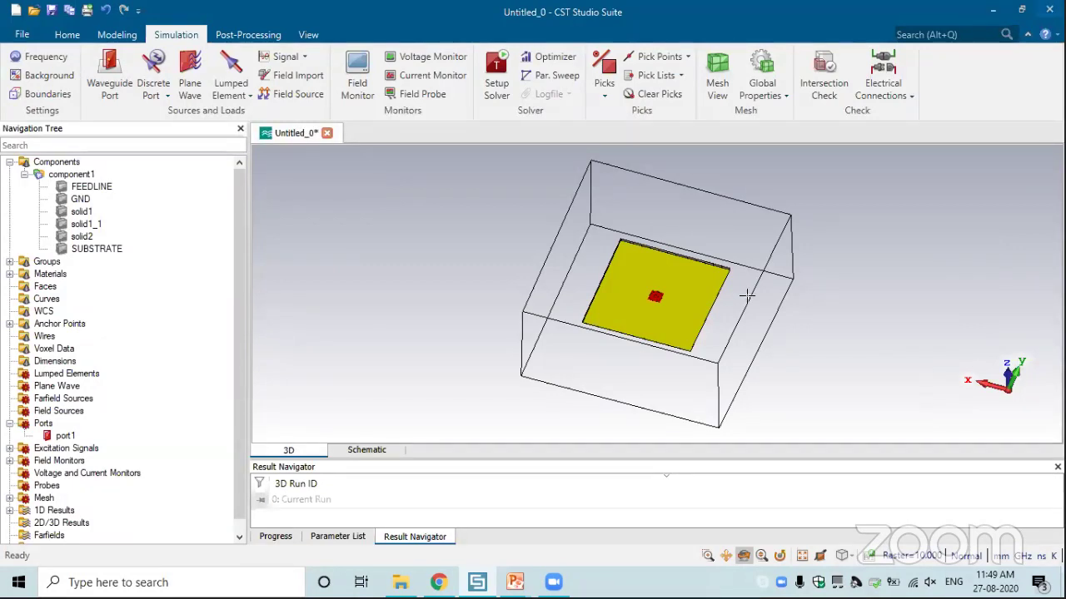
- Close the untitled project and open the Patch with different feeds project from the Session 1 folder
{"action": "key", "text": "alt+F4"}
{"action": "left_click", "coordinate": [568, 318]}
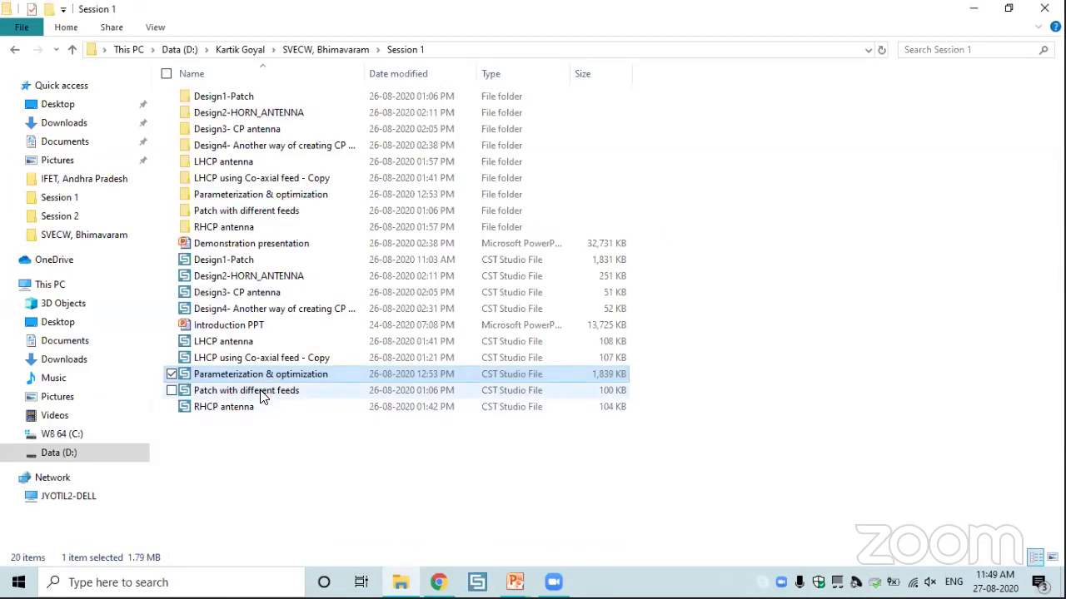
{"action": "left_click", "coordinate": [263, 392]}
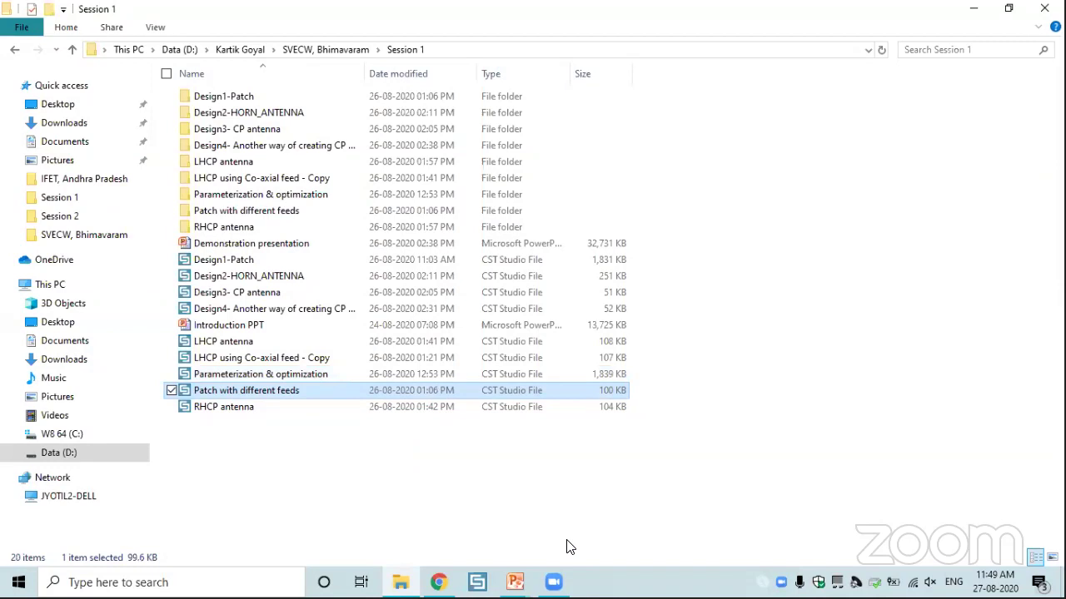
{"action": "key", "text": "Return"}
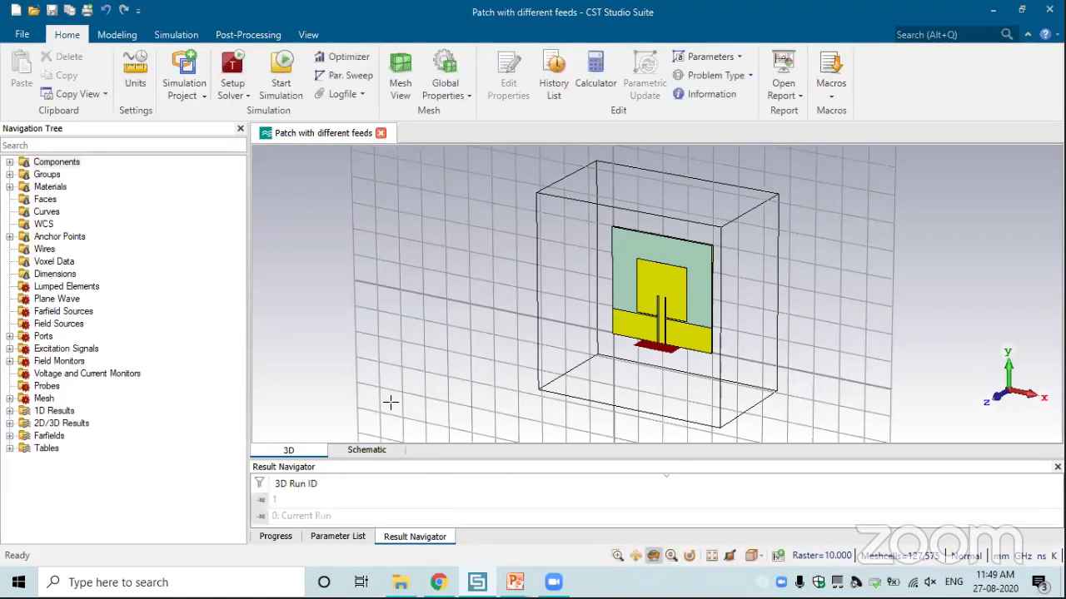
- Plot INSET_S11 and CPWG_S11 together from the Compare folder of the 1D results
{"action": "left_click", "coordinate": [9, 411]}
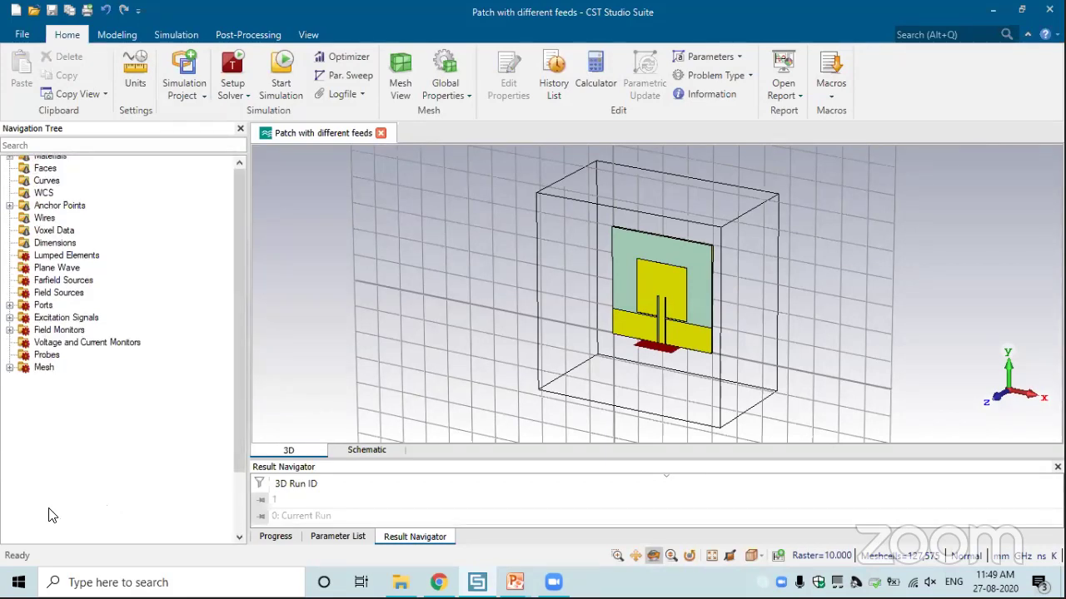
{"action": "left_click", "coordinate": [24, 498]}
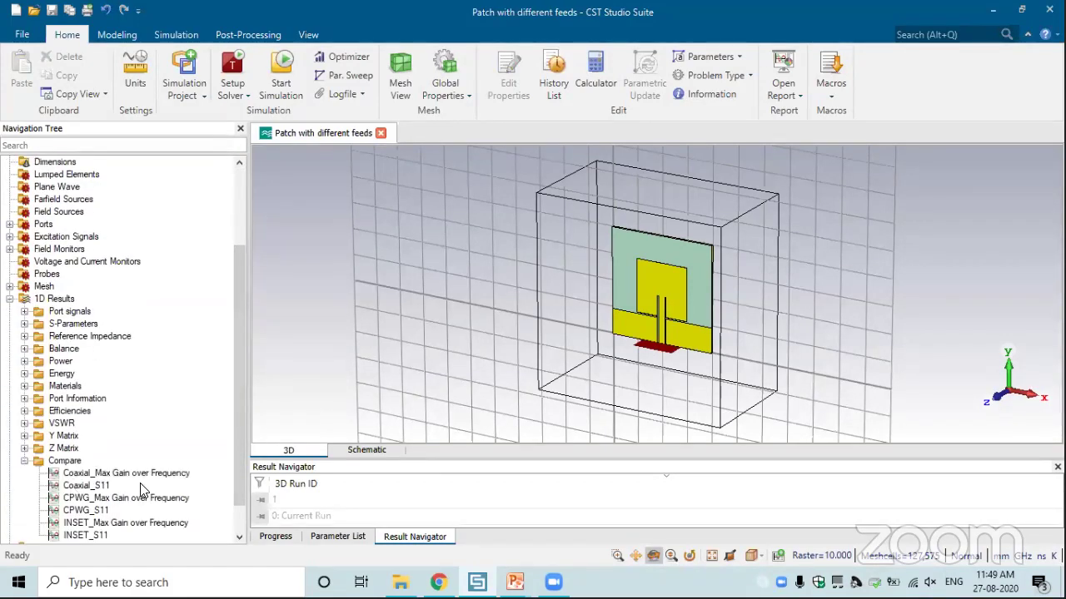
{"action": "scroll", "coordinate": [123, 505], "scroll_direction": "down", "scroll_amount": 1}
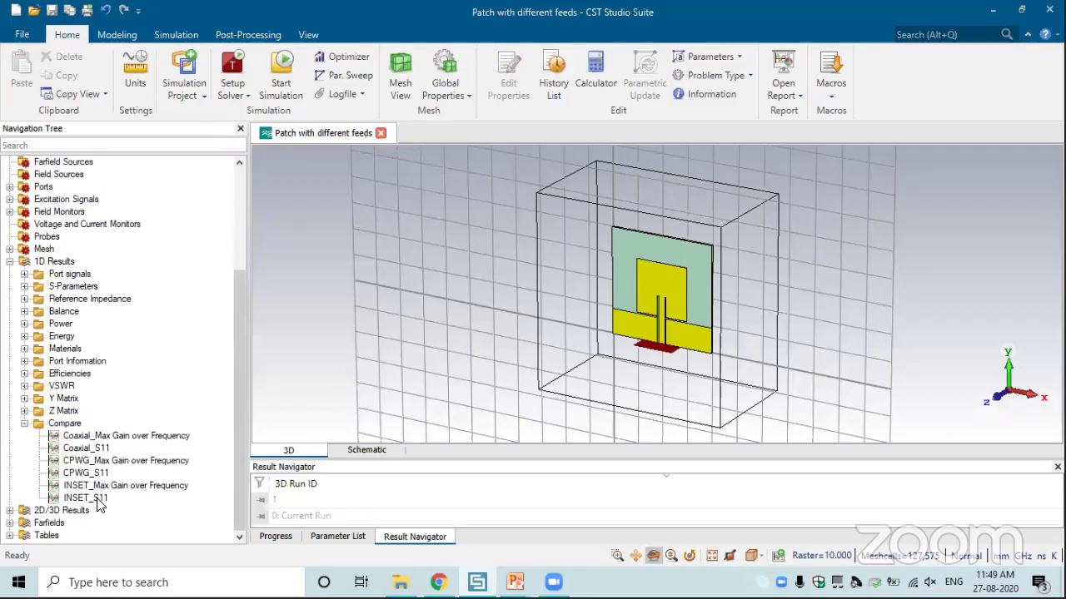
{"action": "left_click", "coordinate": [92, 498]}
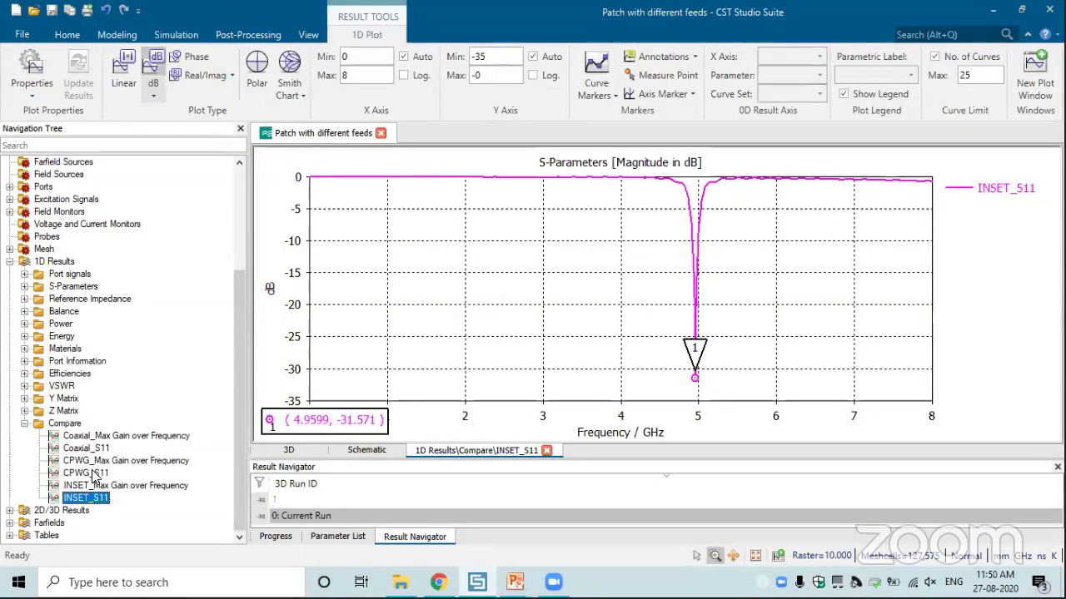
{"action": "left_click", "coordinate": [85, 473], "text": "ctrl"}
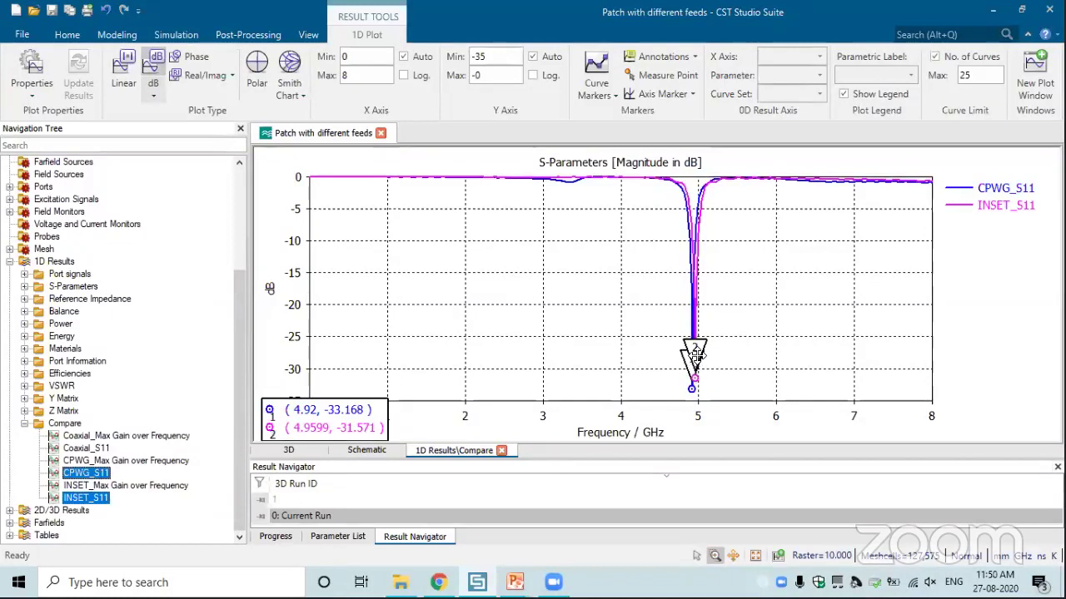
- Examine the resonance dips of the two S11 curves and add Coaxial_S11 to the comparison plot
{"action": "left_click", "coordinate": [695, 354]}
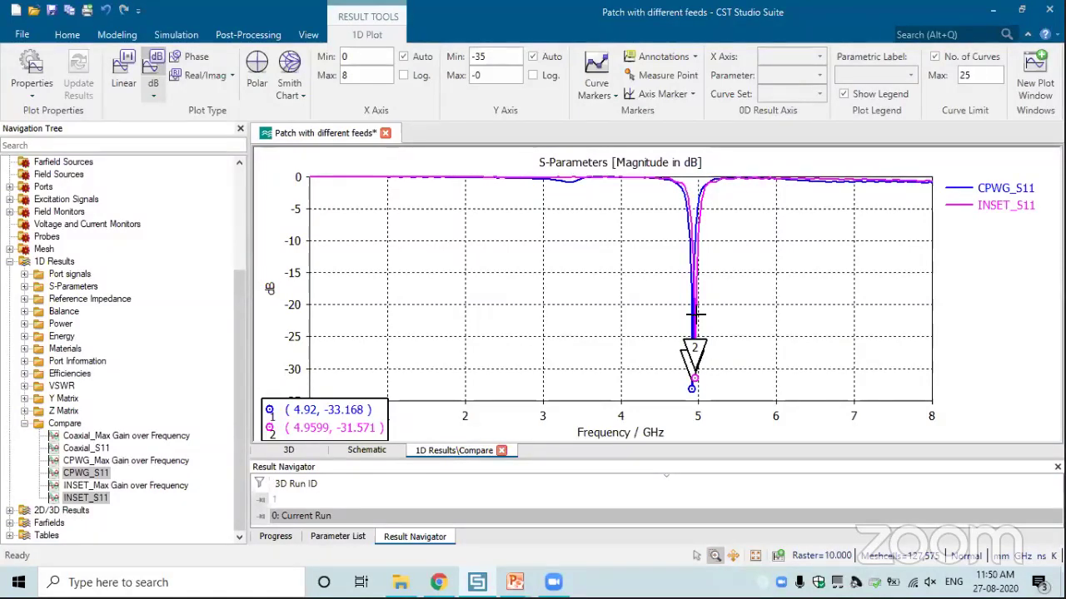
{"action": "scroll", "coordinate": [700, 363], "scroll_direction": "up", "scroll_amount": 2}
{"action": "scroll", "coordinate": [695, 314], "scroll_direction": "up", "scroll_amount": 1}
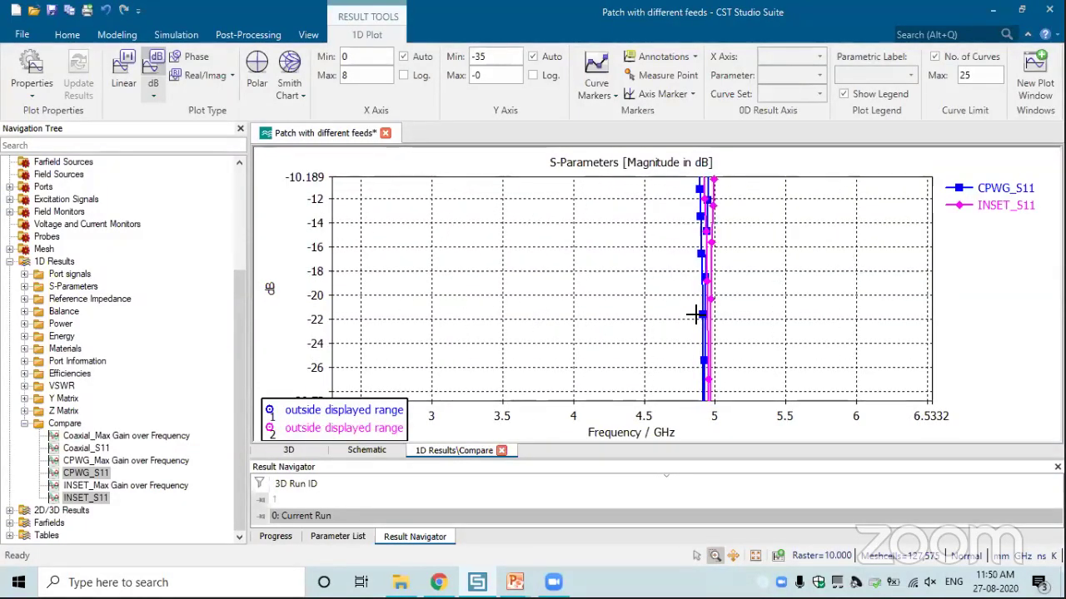
{"action": "scroll", "coordinate": [696, 315], "scroll_direction": "down", "scroll_amount": 4}
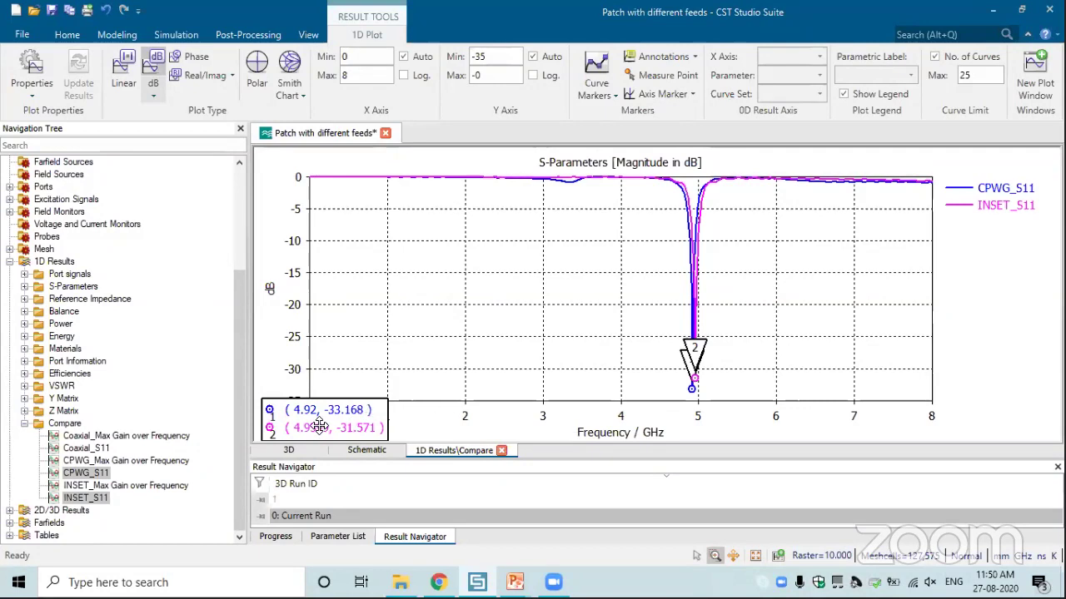
{"action": "left_click", "coordinate": [80, 449], "text": "ctrl"}
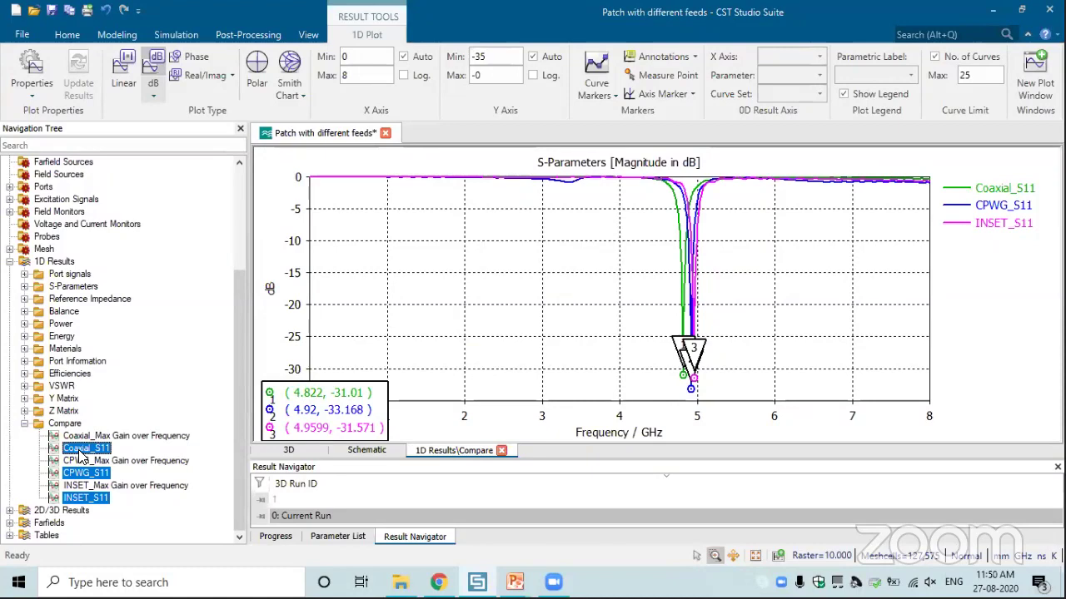
- Compare the Max Gain over Frequency curves of the INSET, CPWG and Coaxial feeds in one plot
{"action": "left_click", "coordinate": [101, 486]}
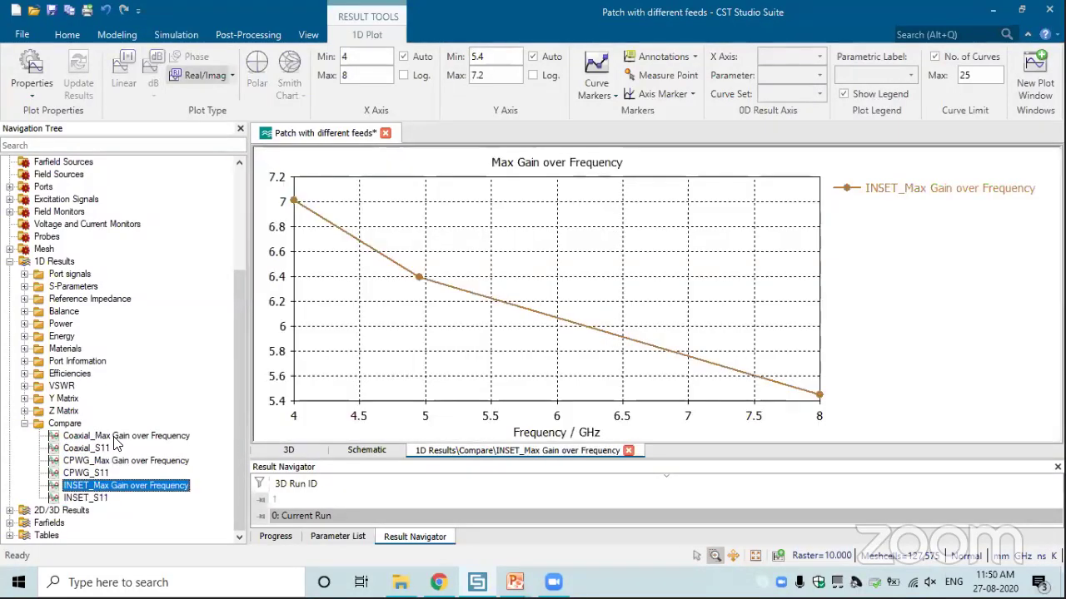
{"action": "left_click", "coordinate": [125, 461], "text": "ctrl"}
{"action": "left_click", "coordinate": [115, 437], "text": "ctrl"}
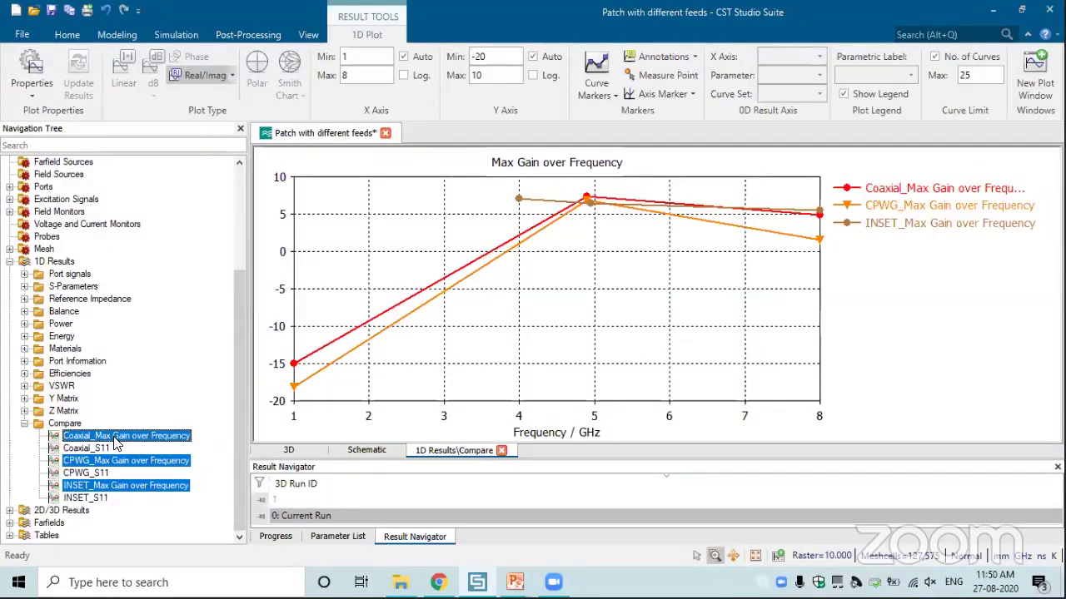
- Plot the INSET, CPWG and Coaxial S11 curves together in dB again, and close the project without saving changes
{"action": "left_click", "coordinate": [96, 499]}
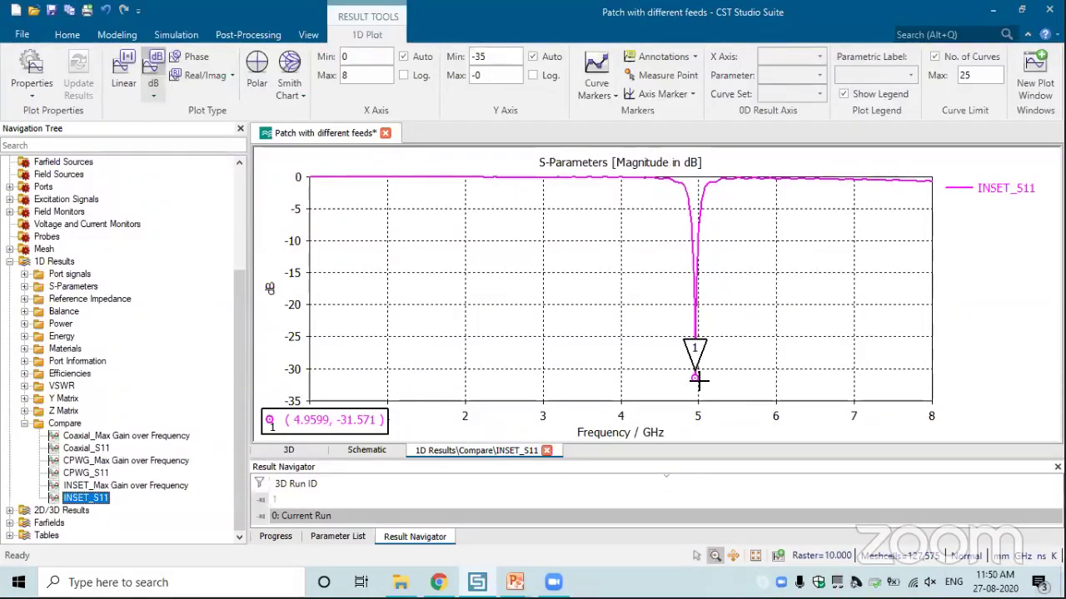
{"action": "left_click", "coordinate": [73, 474], "text": "ctrl"}
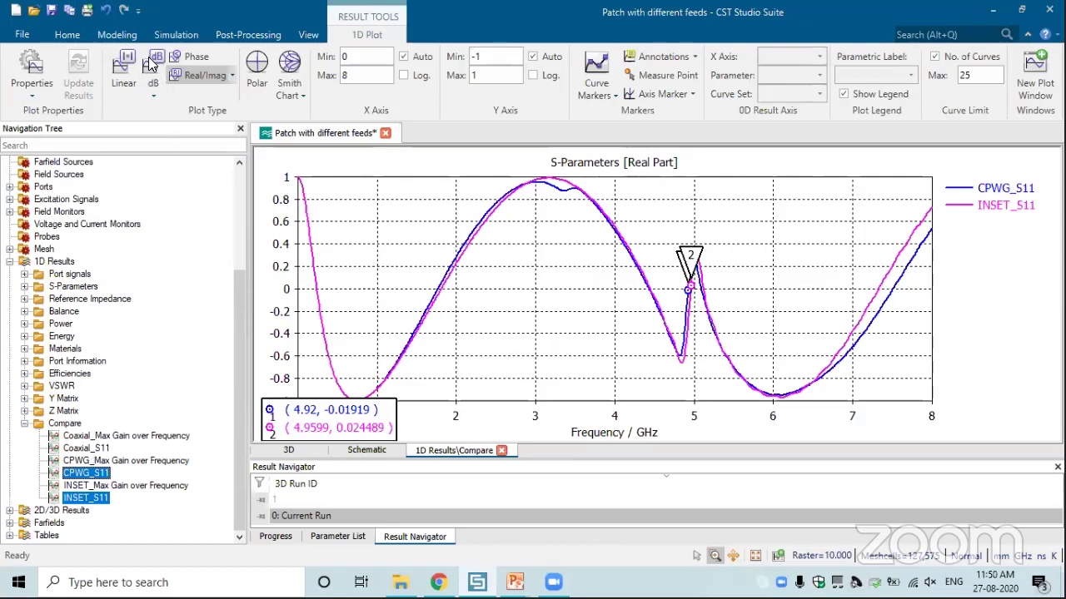
{"action": "left_click", "coordinate": [85, 448], "text": "ctrl"}
{"action": "left_click", "coordinate": [153, 75]}
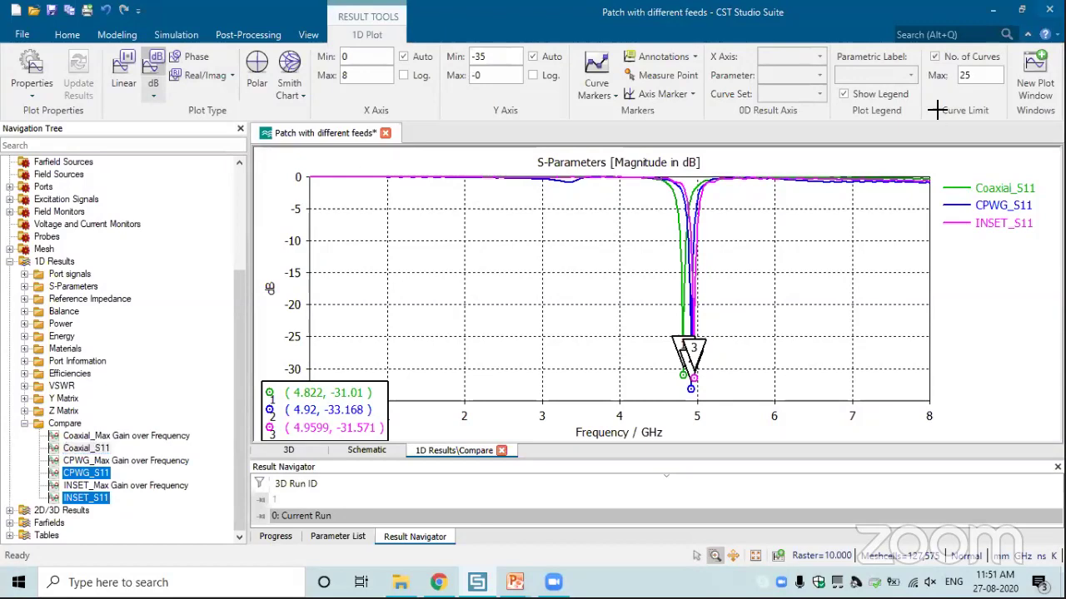
{"action": "key", "text": "alt+F4"}
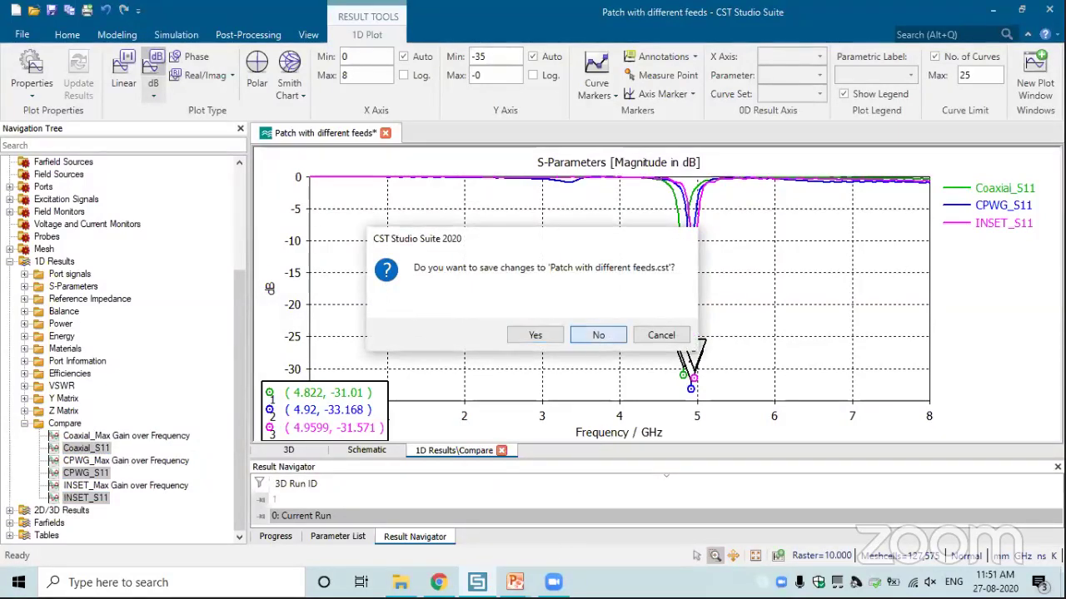
{"action": "key", "text": "Return"}
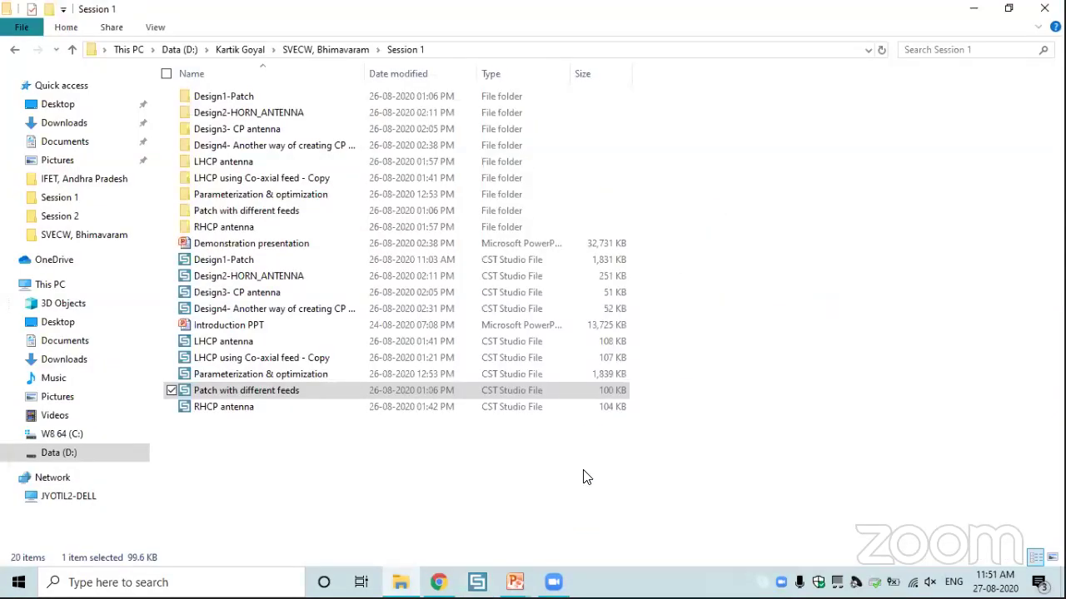
- Switch to the Demonstration presentation in PowerPoint and present from the antenna design specifications through to the Concept of Polarisation slide
{"action": "key", "text": "super+4"}
{"action": "left_click", "coordinate": [585, 476]}
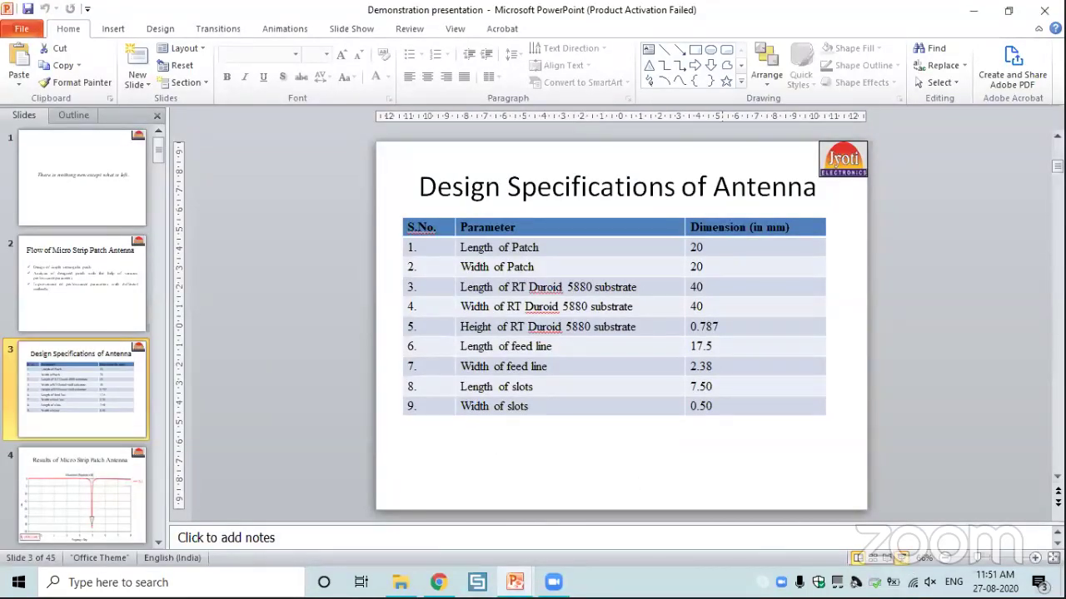
{"action": "key", "text": "shift+F5"}
{"action": "key", "text": "Right"}
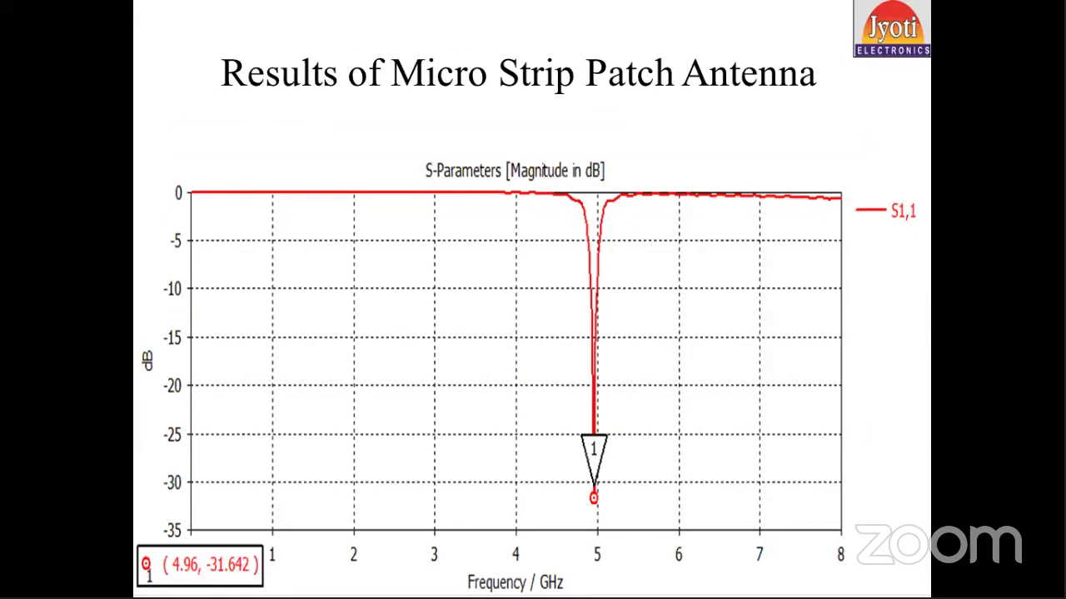
{"action": "key", "text": "Right"}
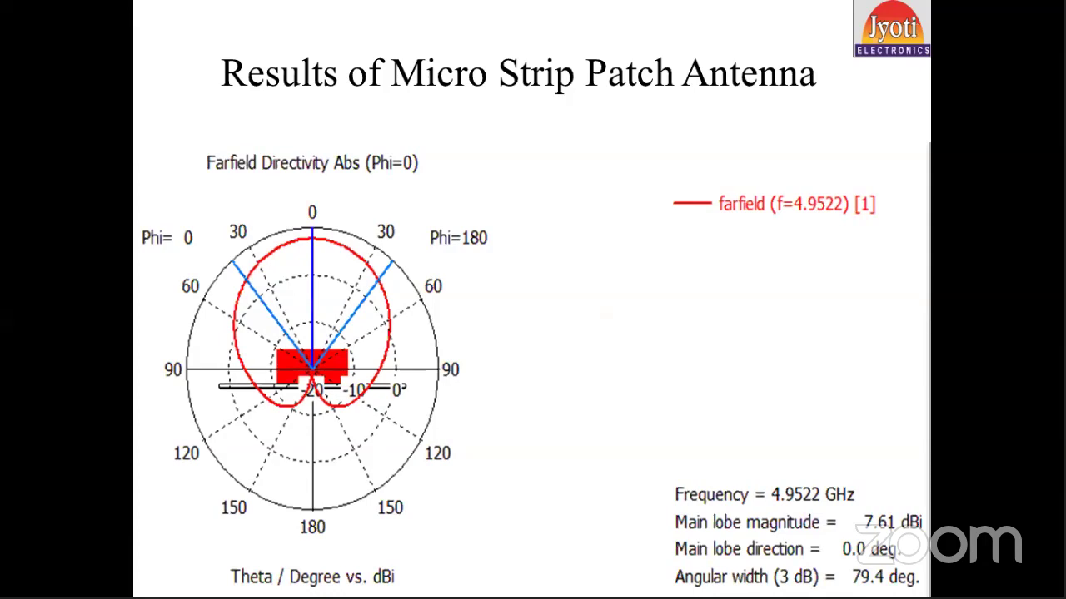
{"action": "key", "text": "Right"}
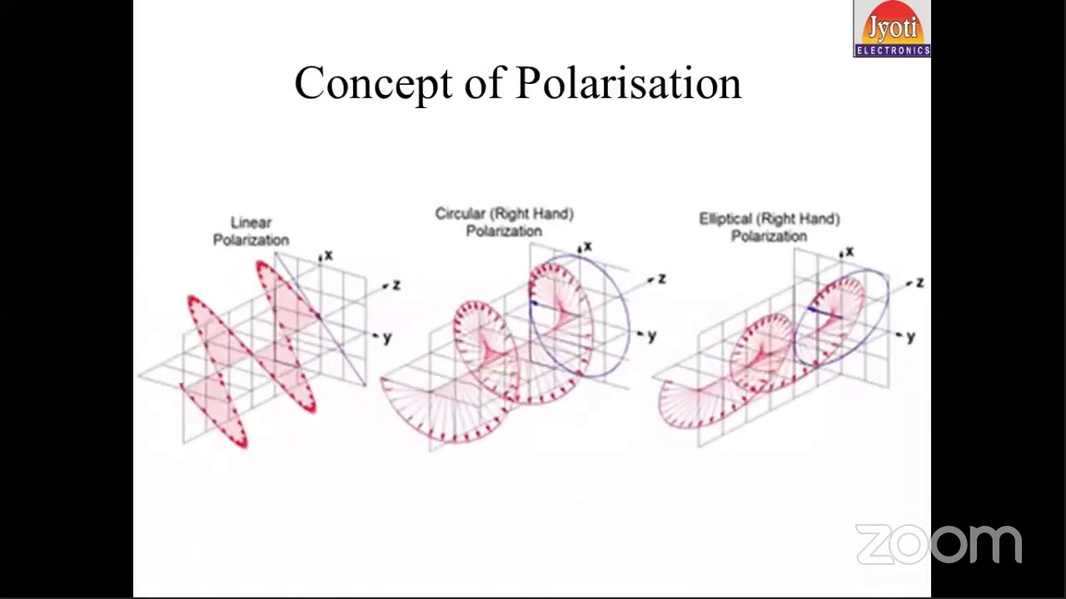
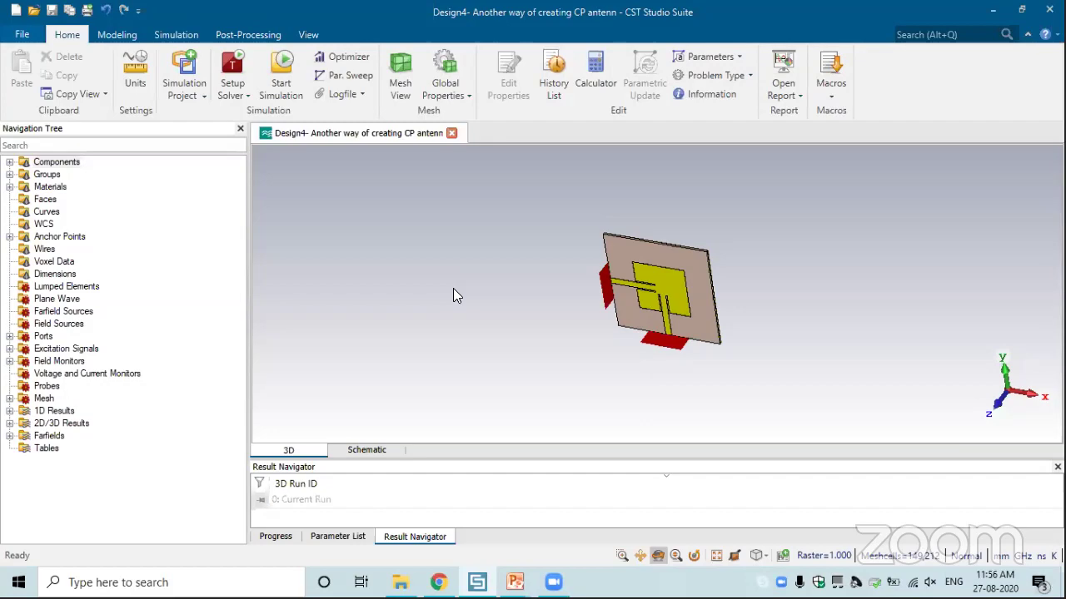
- Start a new Microwaves & RF/Optical antenna project template with the Waveguide (Horn, Cone, etc.) workflow, Time Domain solver and default units
{"action": "key", "text": "alt+f"}
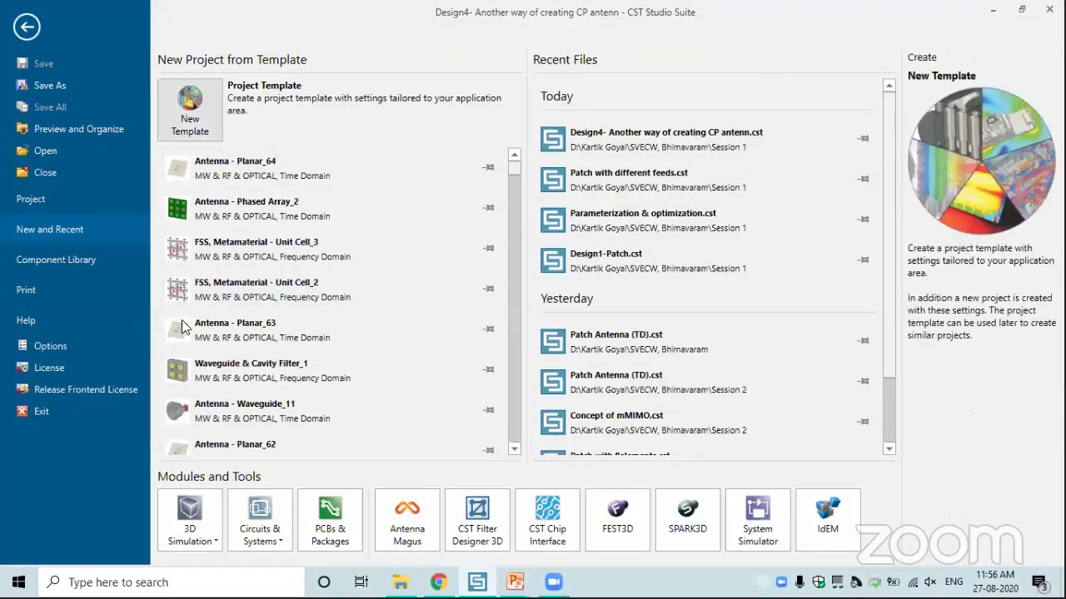
{"action": "left_click", "coordinate": [181, 139]}
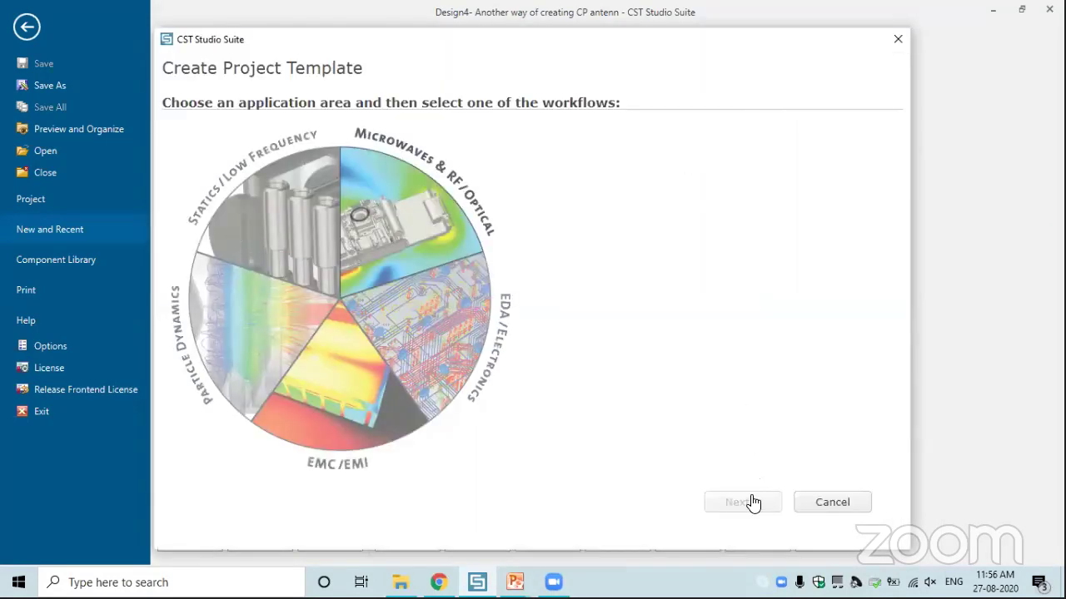
{"action": "left_click", "coordinate": [412, 200]}
{"action": "double_click", "coordinate": [699, 147]}
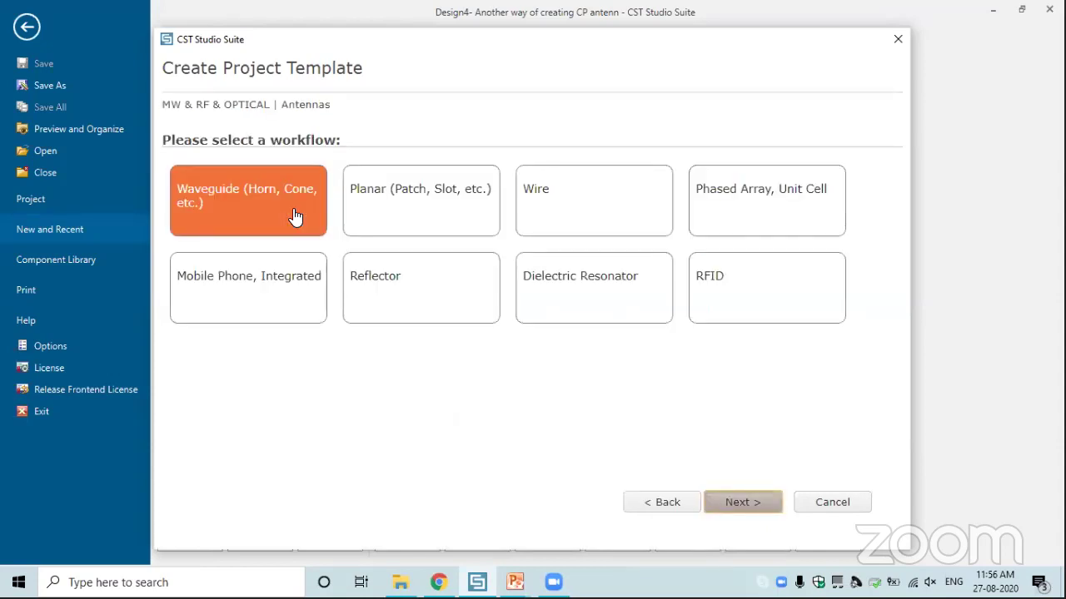
{"action": "left_click", "coordinate": [291, 192]}
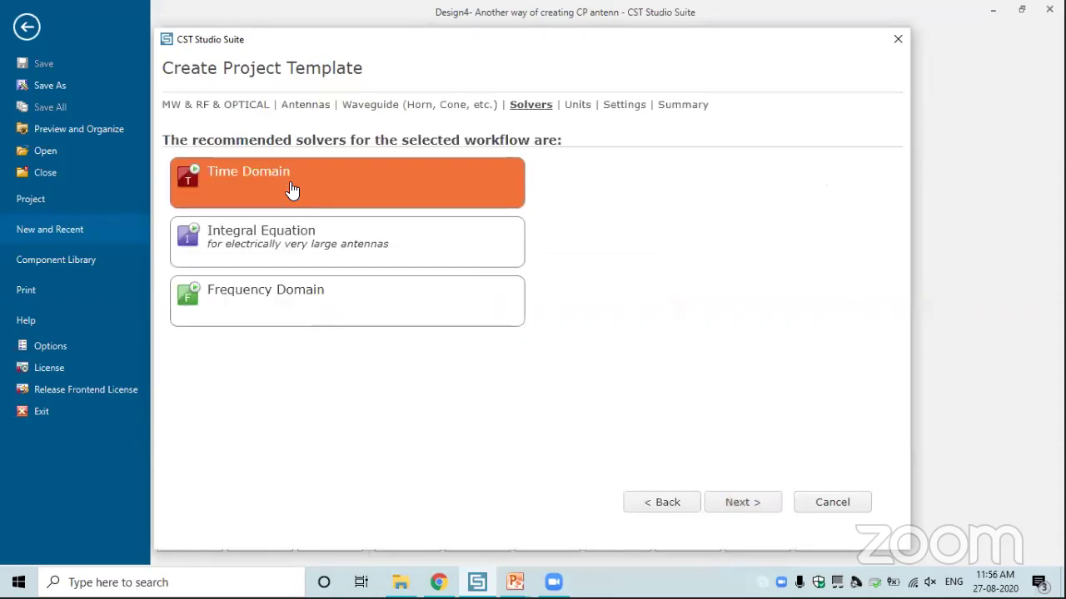
{"action": "left_click", "coordinate": [290, 187]}
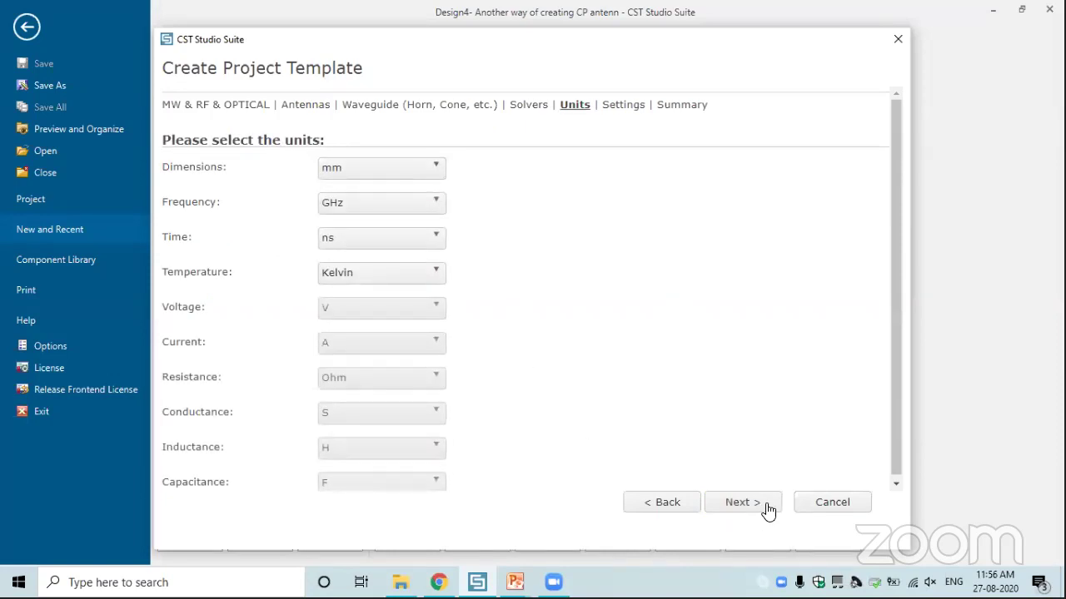
{"action": "left_click", "coordinate": [759, 506]}
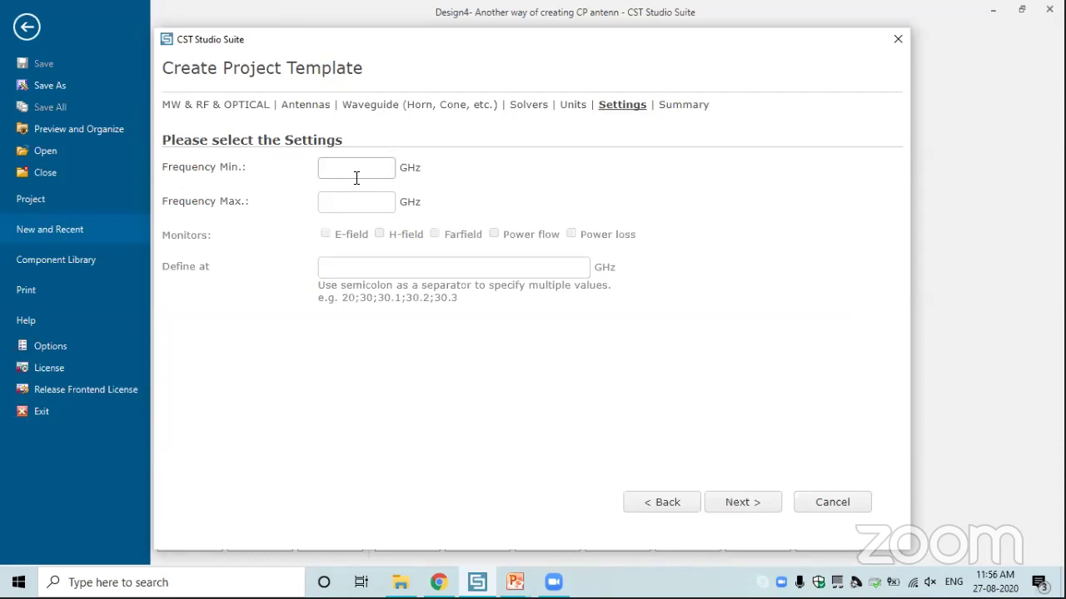
- Set the template's frequency range to 8–12 GHz with E-field and Farfield monitors at 8, 10 and 12 GHz, and create the project
{"action": "type", "text": "12"}
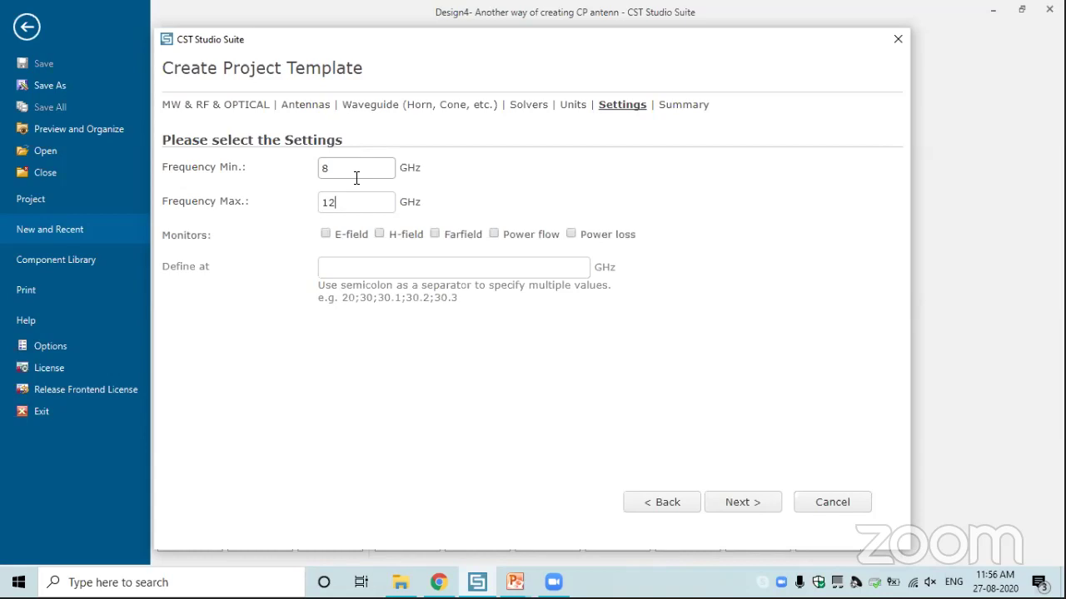
{"action": "left_click", "coordinate": [337, 241]}
{"action": "left_click", "coordinate": [378, 234]}
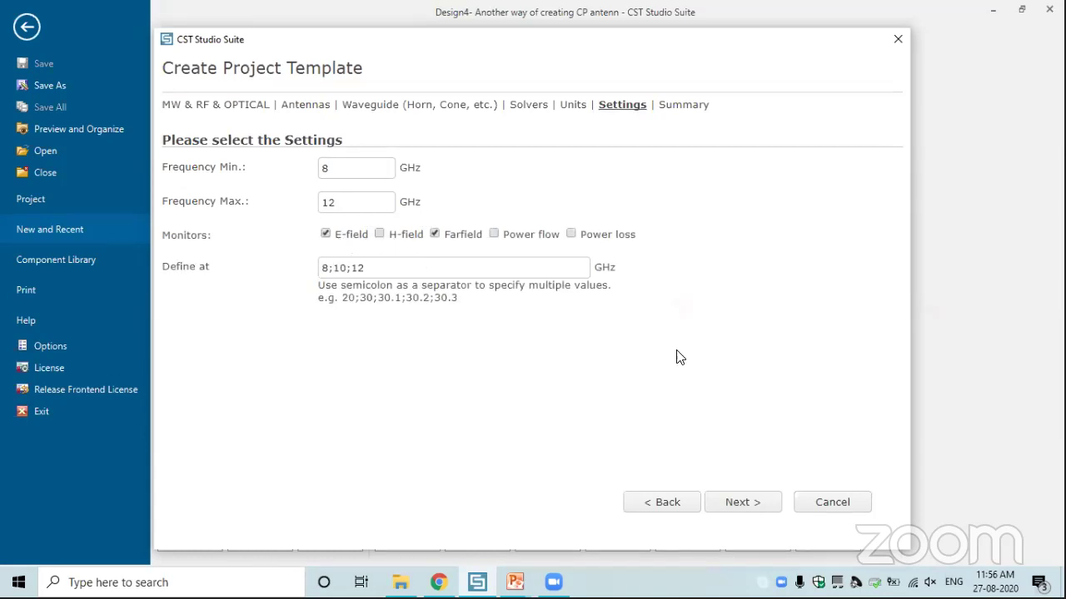
{"action": "left_click", "coordinate": [744, 502]}
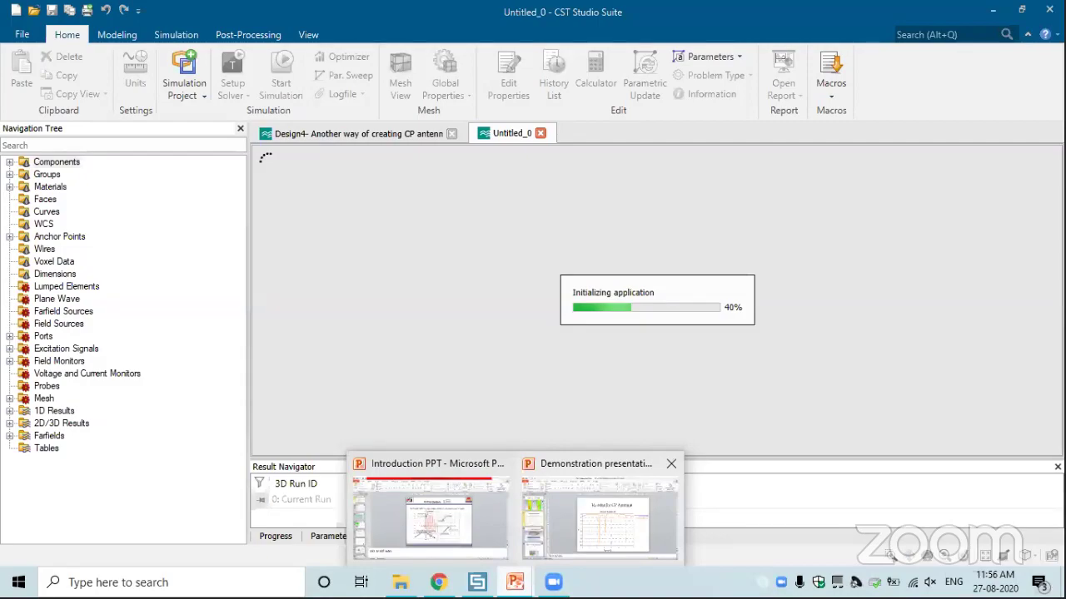
- Read the dimensions table on the Flow of Circular Horn Antenna slide in PowerPoint, and return to the new CST project
{"action": "left_click", "coordinate": [600, 512]}
{"action": "key", "text": "shift+F5"}
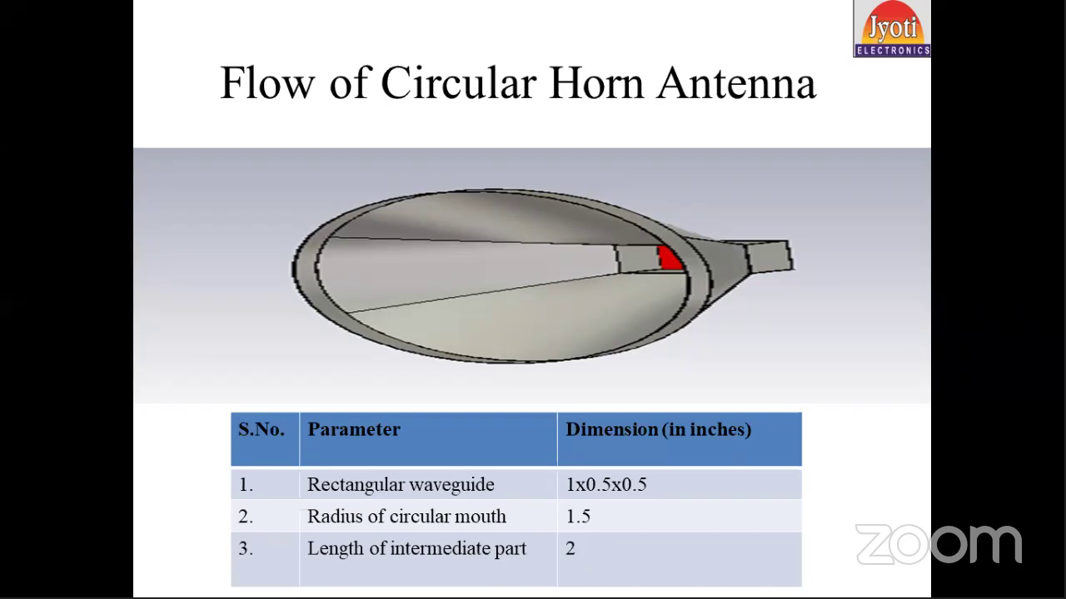
{"action": "key", "text": "Escape"}
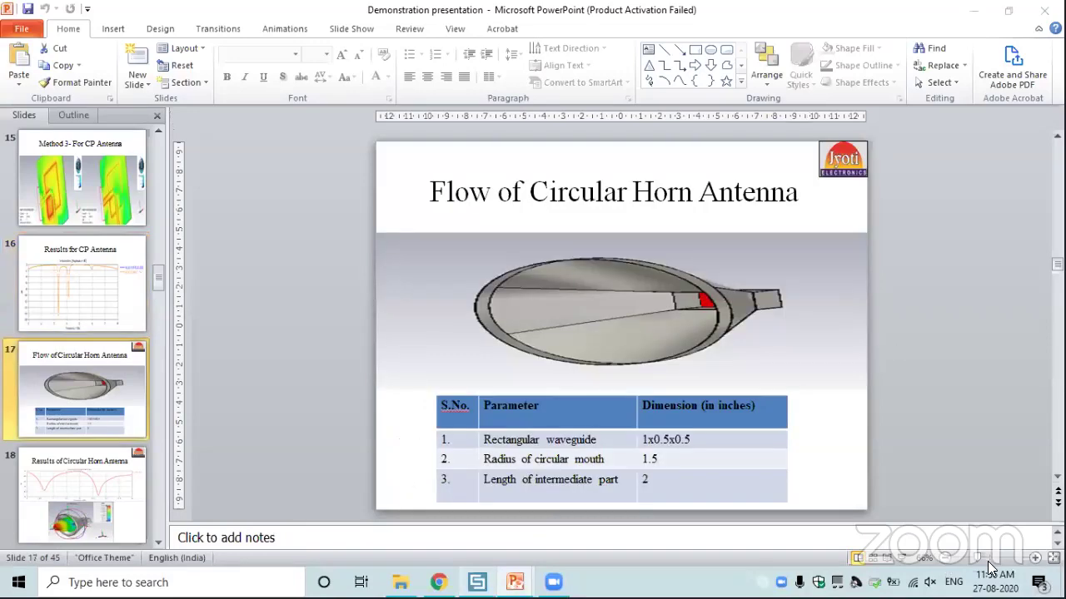
{"action": "key", "text": "alt+Tab"}
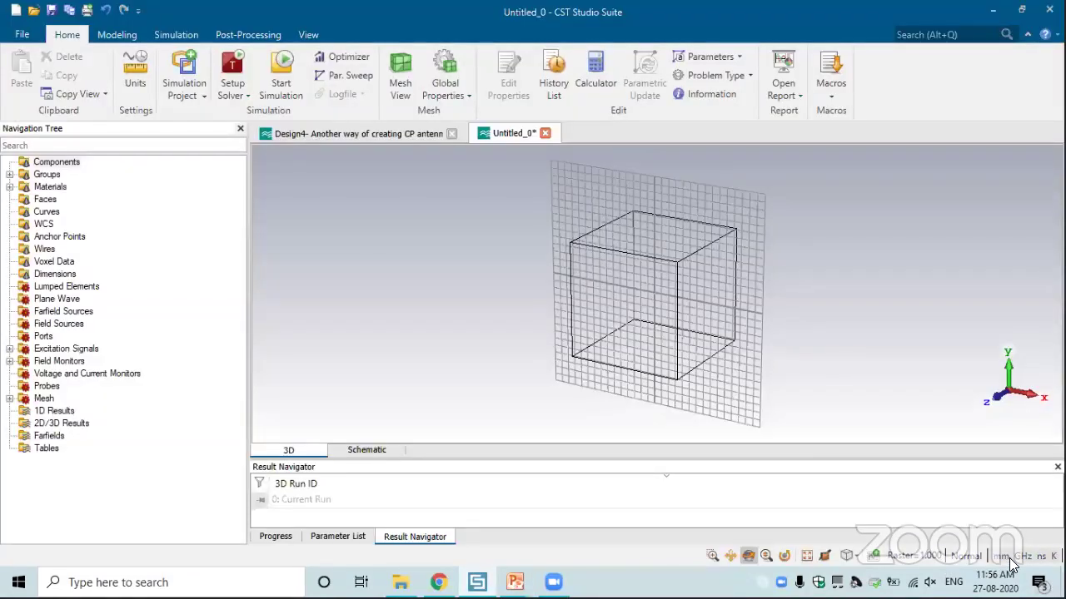
- Change the project's dimension unit to inches
{"action": "key", "text": "alt+h"}
{"action": "key", "text": "u"}
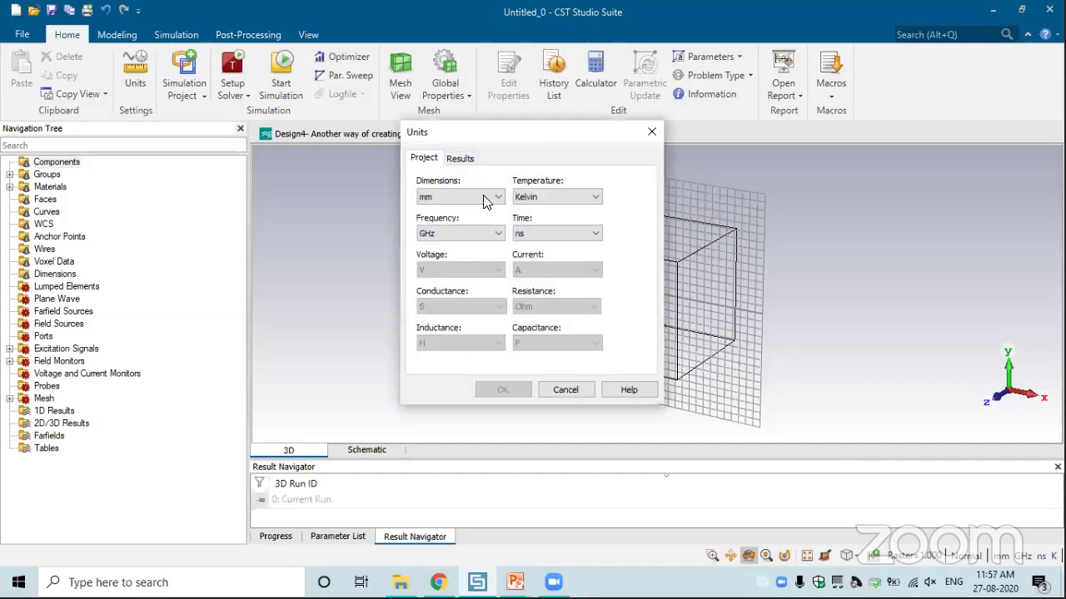
{"action": "key", "text": "alt+Down"}
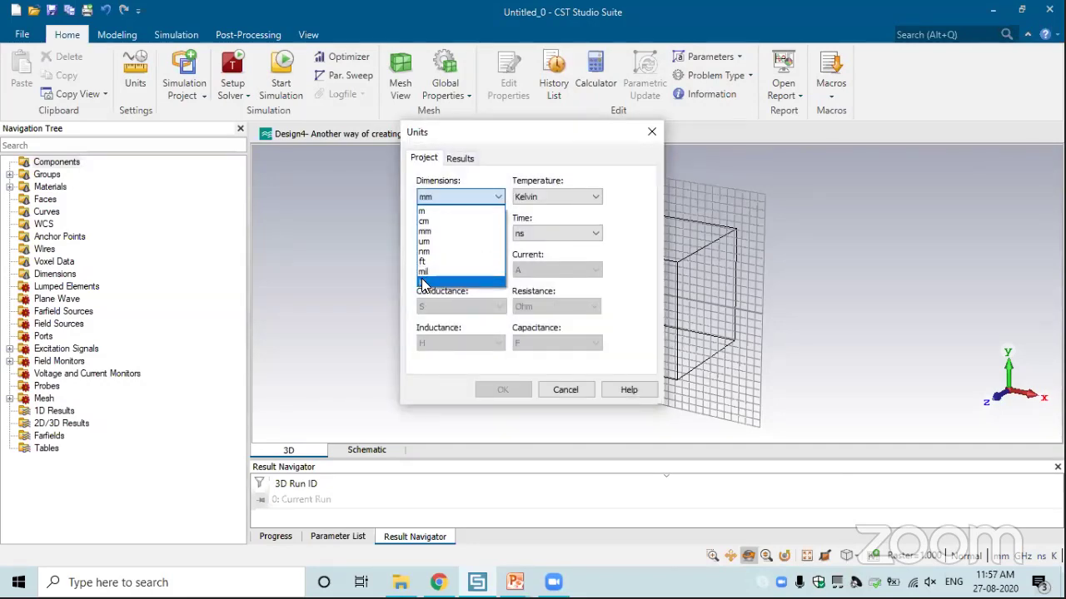
{"action": "left_click", "coordinate": [426, 274]}
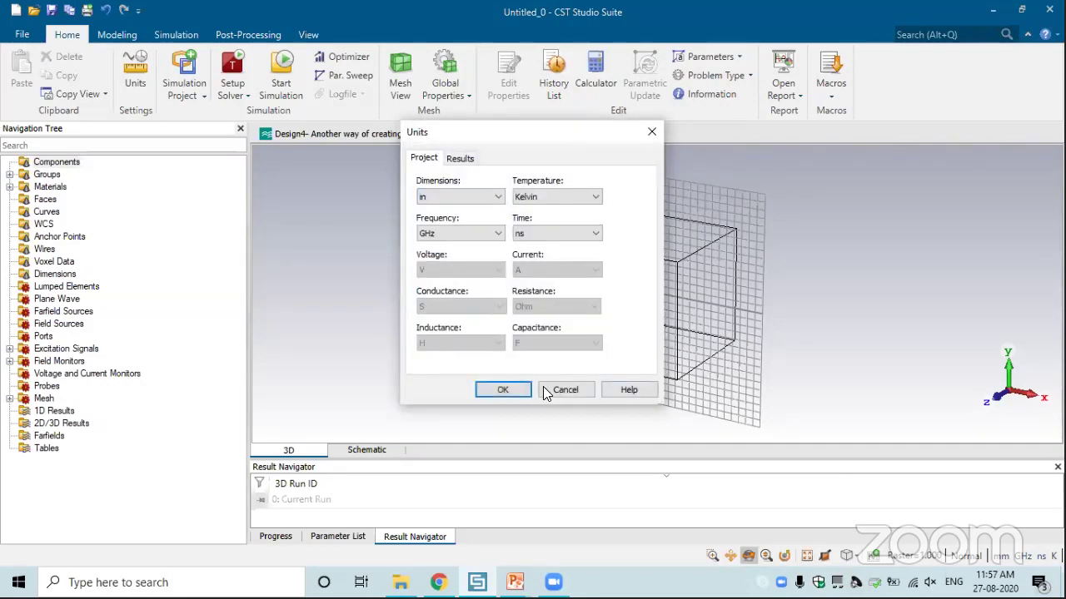
{"action": "left_click", "coordinate": [516, 389]}
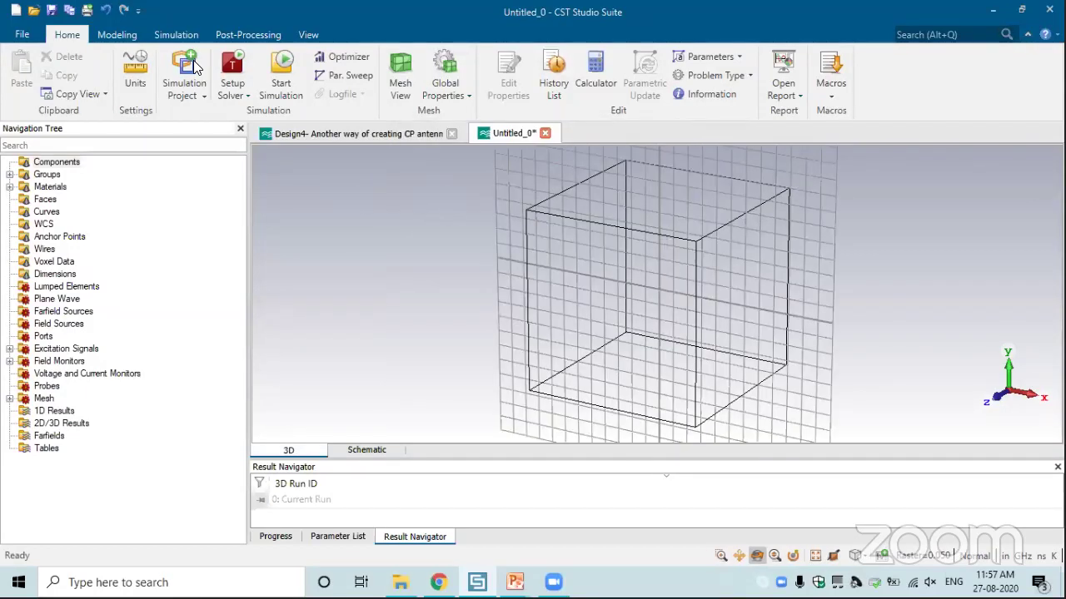
- Start a brick named BASE with X extents from -0.5 to 0.5
{"action": "scroll", "coordinate": [253, 95], "scroll_direction": "down", "scroll_amount": 1}
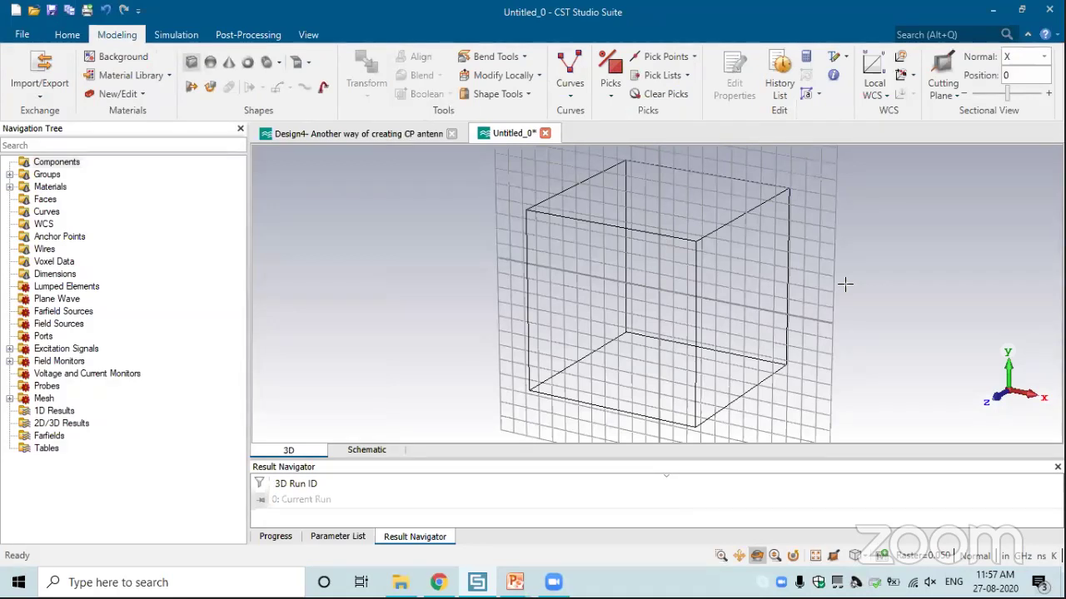
{"action": "key", "text": "Escape"}
{"action": "type", "text": "BASE"}
{"action": "key", "text": "Tab"}
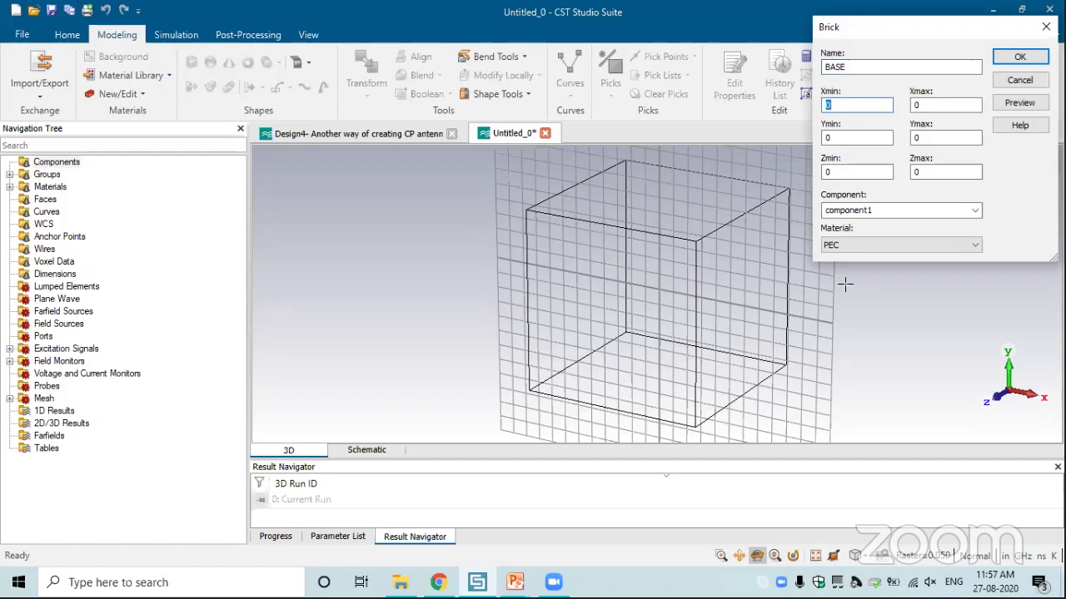
{"action": "type", "text": "-0.5"}
{"action": "key", "text": "Tab"}
{"action": "type", "text": "0.05"}
{"action": "key", "text": "BackSpace"}
{"action": "key", "text": "BackSpace"}
{"action": "type", "text": "5"}
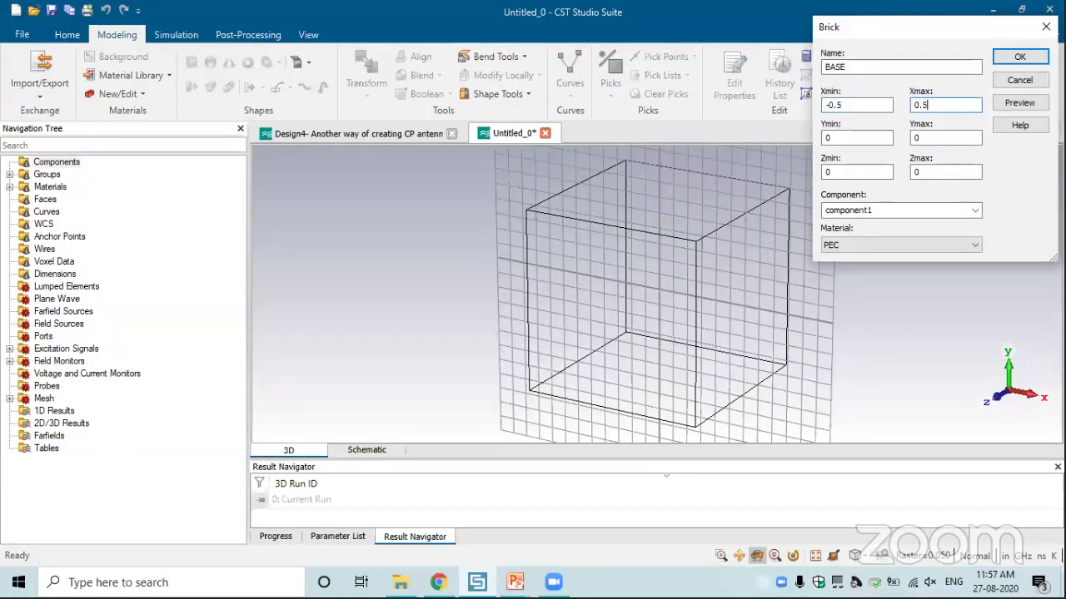
- Give the BASE brick Y extents from -0.25 to 0.25 and a Zmax of 0.5, preview it and create it in PEC
{"action": "key", "text": "Tab"}
{"action": "type", "text": "-0.25"}
{"action": "key", "text": "Tab"}
{"action": "type", "text": "0.25"}
{"action": "key", "text": "Tab"}
{"action": "key", "text": "Tab"}
{"action": "type", "text": "0."}
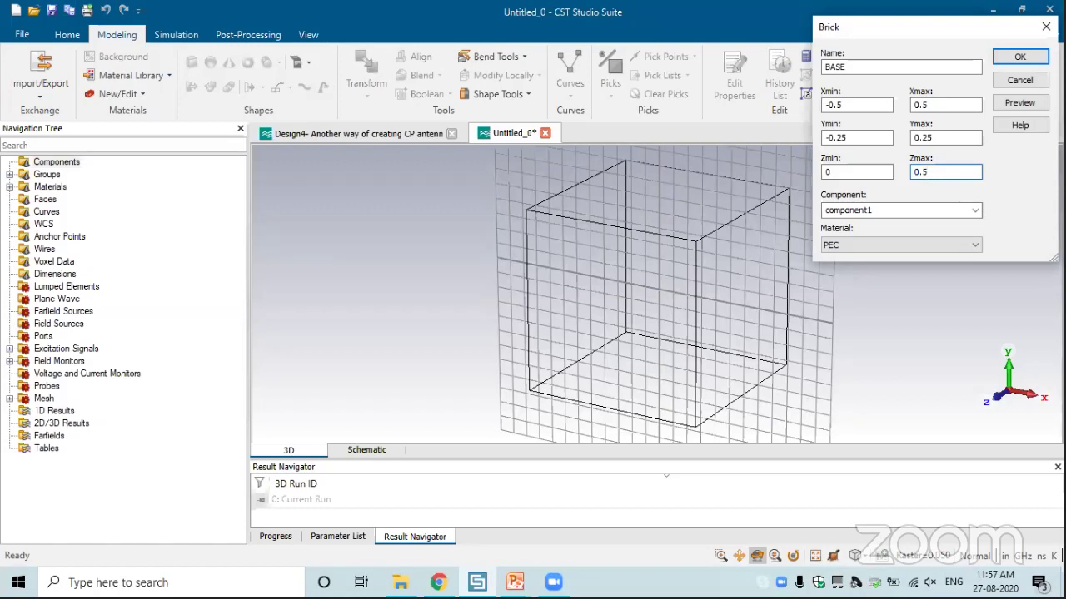
{"action": "left_click", "coordinate": [1019, 102]}
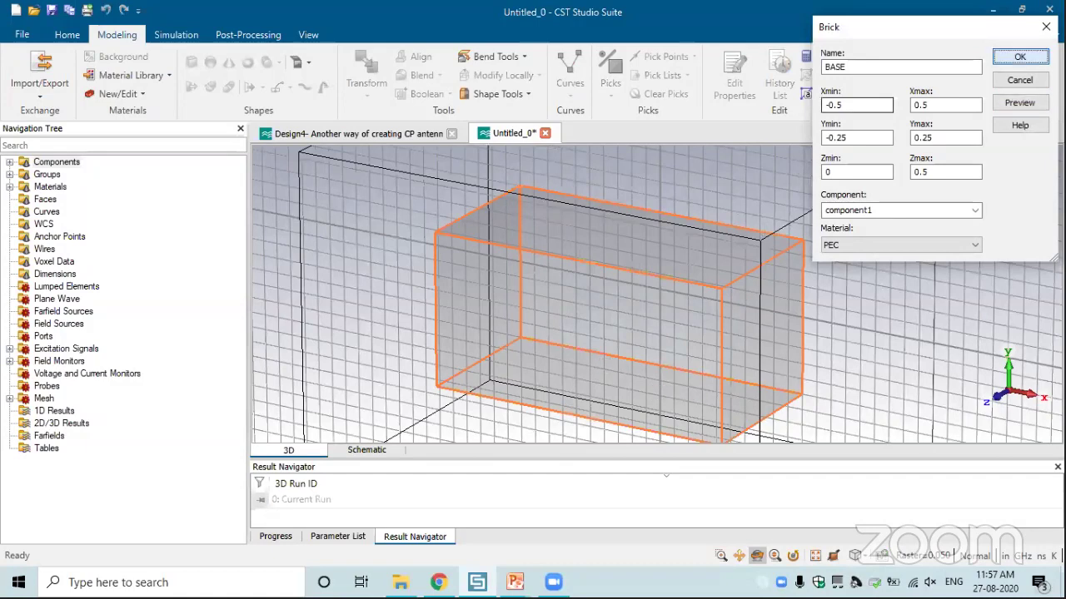
{"action": "key", "text": "Return"}
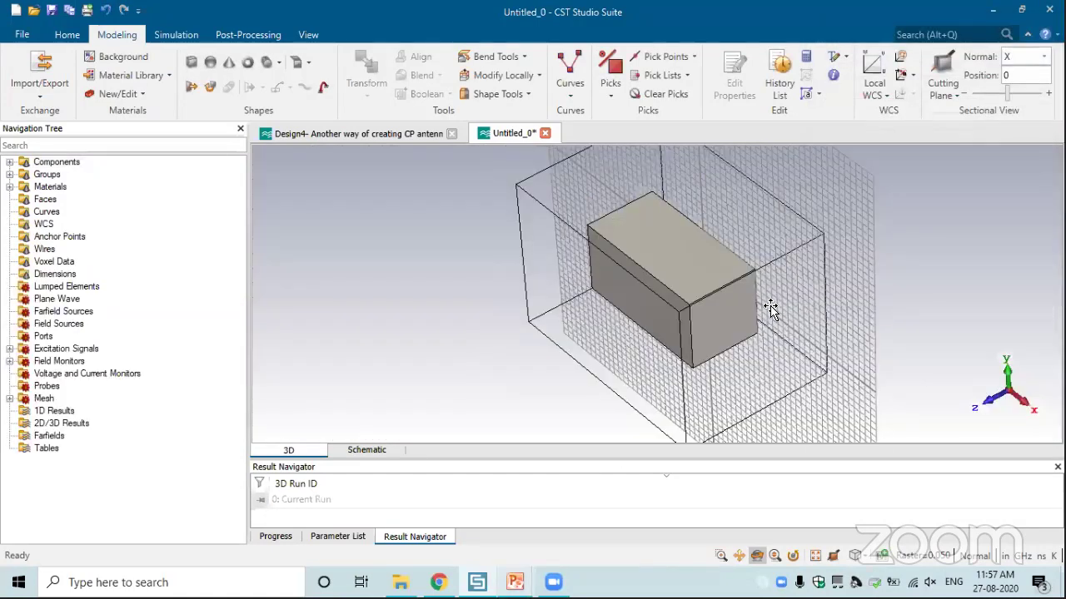
- Check the circular horn slide in PowerPoint again, and pick the centre of the BASE brick's +Z face in CST
{"action": "left_click", "coordinate": [991, 10]}
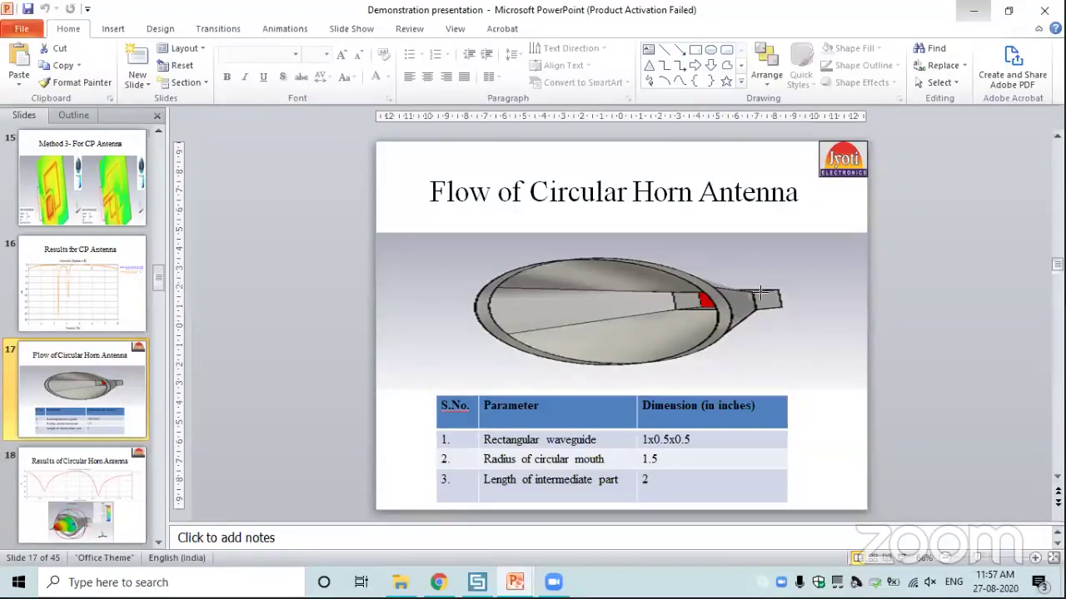
{"action": "key", "text": "alt+Tab"}
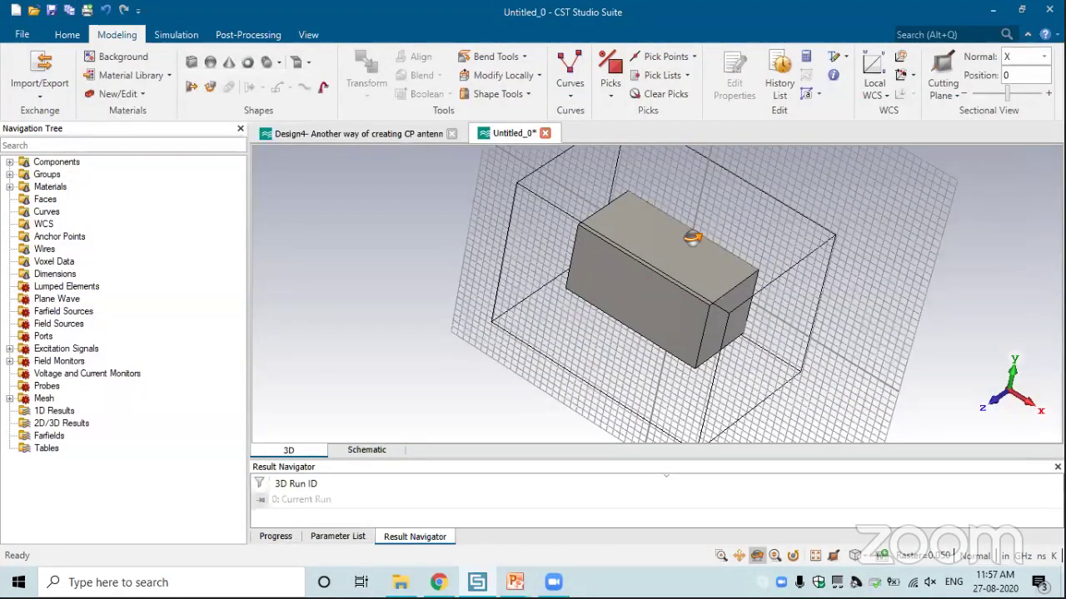
{"action": "left_click_drag", "start_coordinate": [692, 238], "coordinate": [637, 119]}
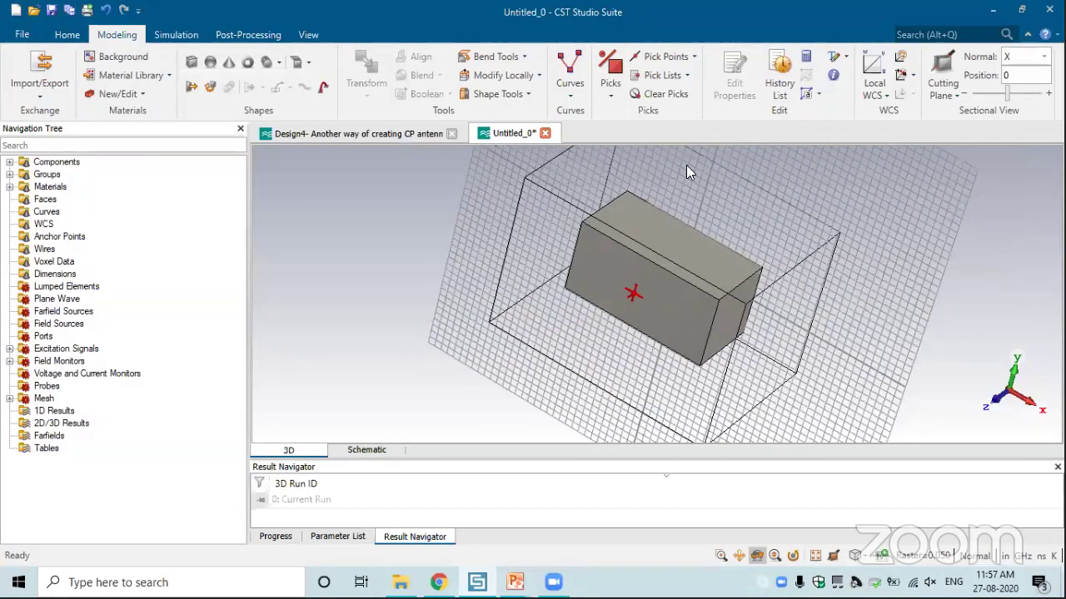
{"action": "key", "text": "f"}
{"action": "double_click", "coordinate": [644, 280]}
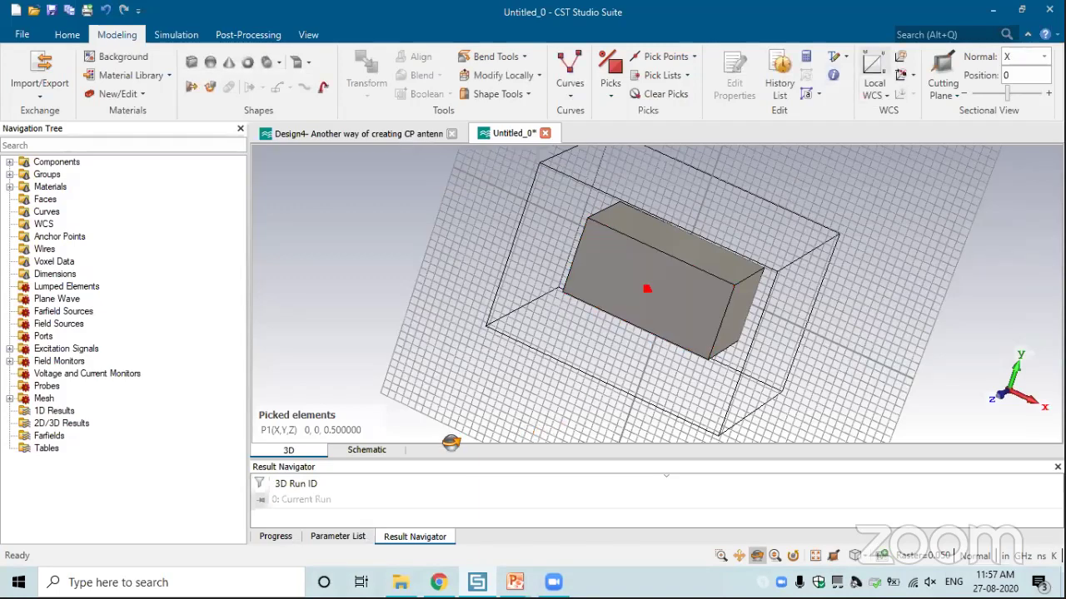
- Activate the local coordinate system and align it with the picked face centre point
{"action": "key", "text": "w"}
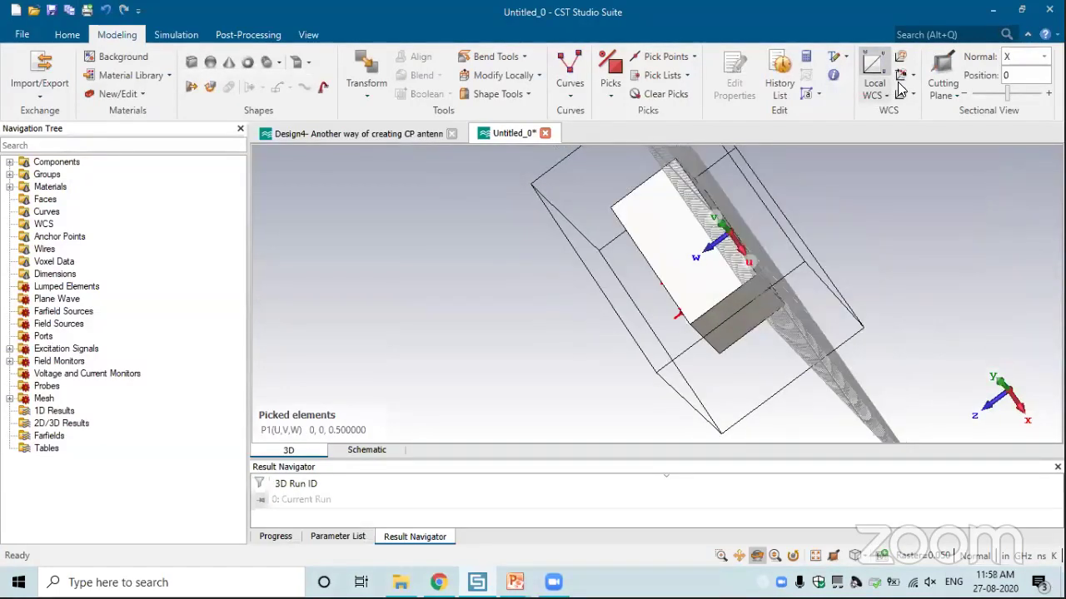
{"action": "left_click", "coordinate": [904, 75]}
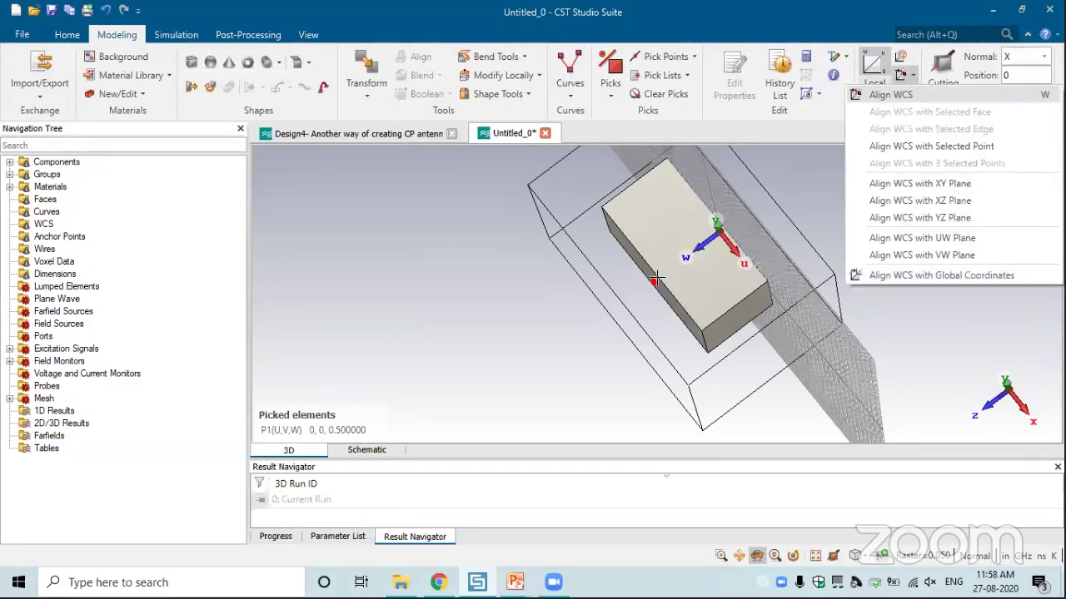
{"action": "left_click", "coordinate": [915, 148]}
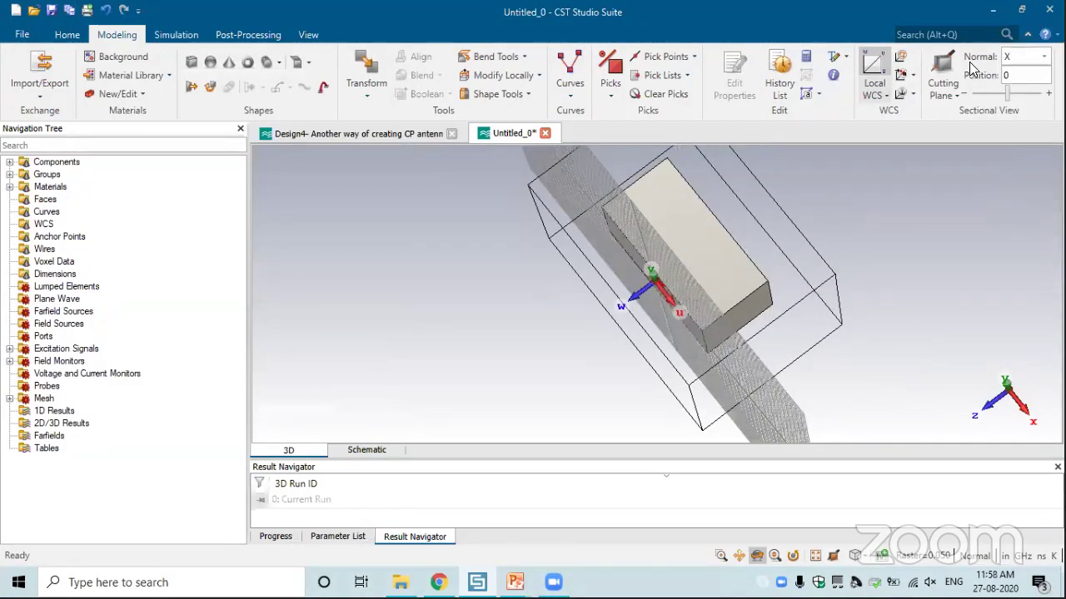
- Move the local coordinate system 2 inches along its W axis
{"action": "left_click", "coordinate": [901, 57]}
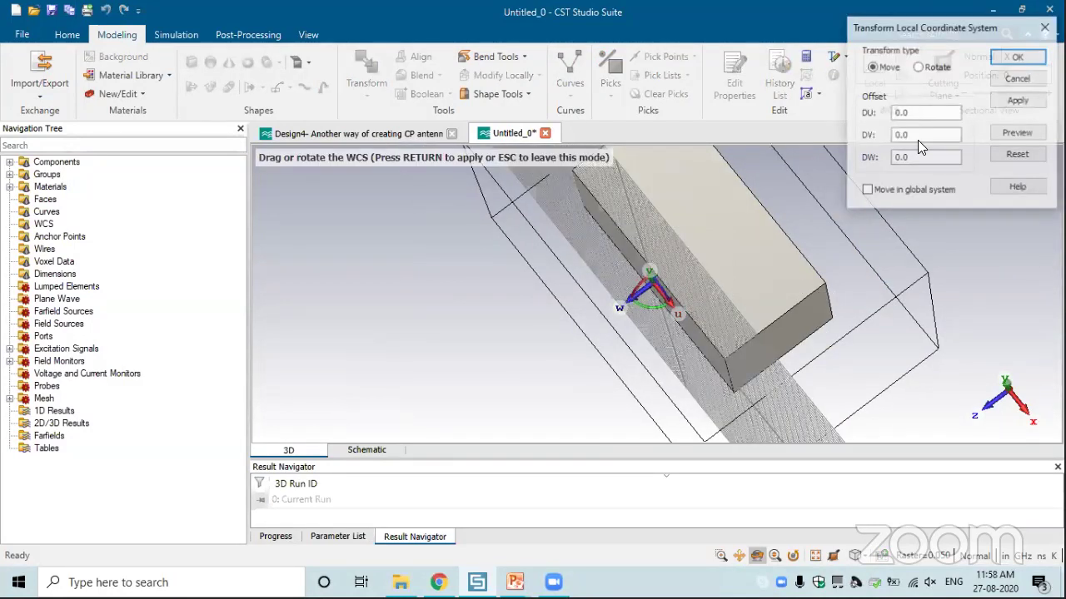
{"action": "key", "text": "Tab"}
{"action": "key", "text": "Tab"}
{"action": "type", "text": "2"}
{"action": "left_click", "coordinate": [1005, 64]}
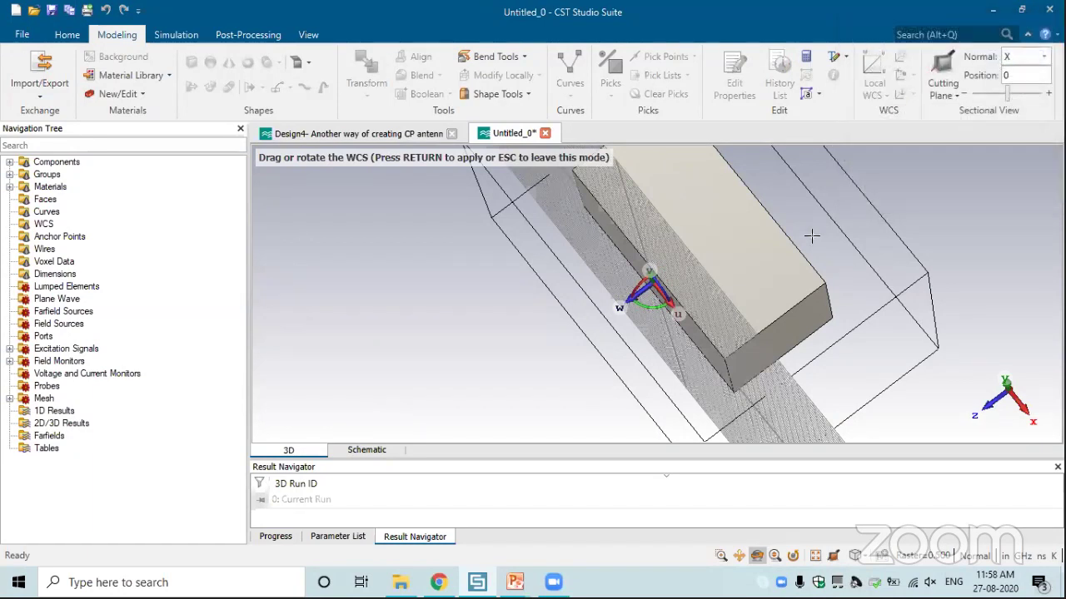
- Create a PEC cylinder along W at the local origin with outer radius 1.5 and Wmax 0.1
{"action": "scroll", "coordinate": [603, 252], "scroll_direction": "down", "scroll_amount": 2}
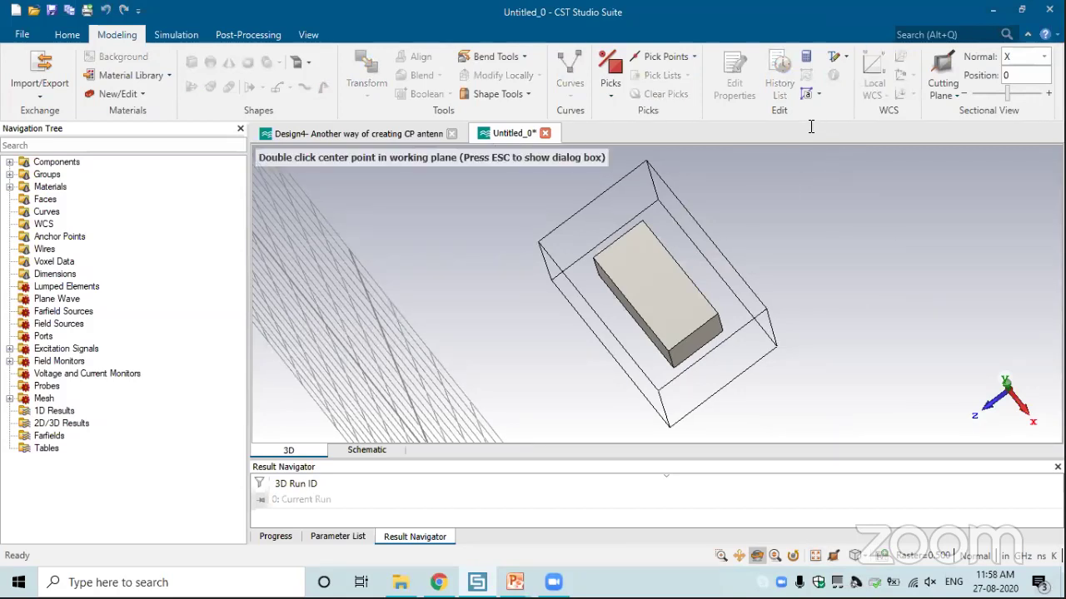
{"action": "key", "text": "Escape"}
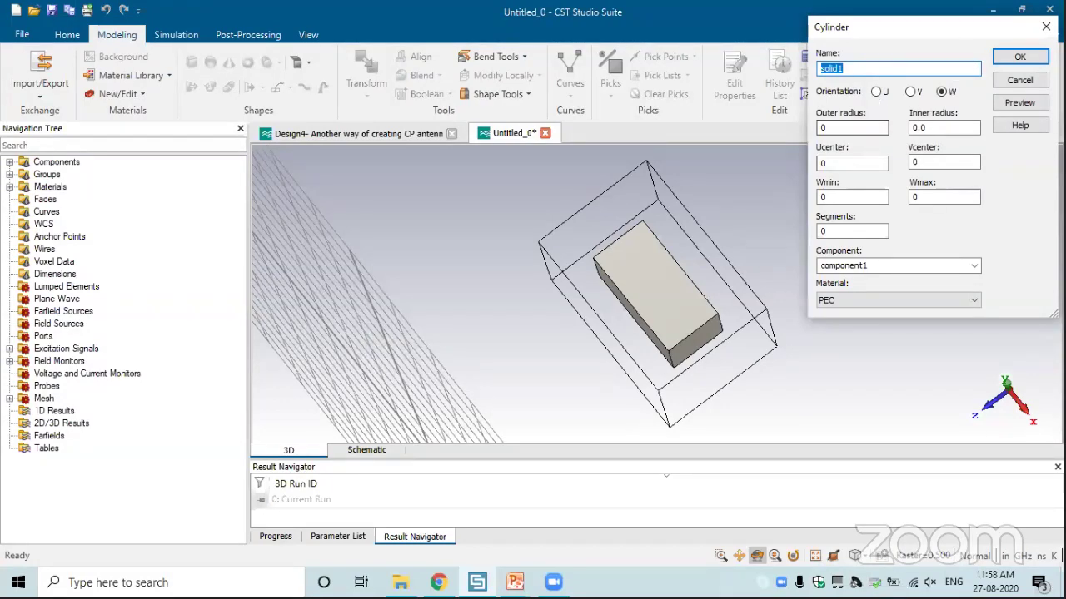
{"action": "double_click", "coordinate": [847, 127]}
{"action": "type", "text": "1.5"}
{"action": "key", "text": "Tab"}
{"action": "key", "text": "Tab"}
{"action": "key", "text": "Tab"}
{"action": "key", "text": "Tab"}
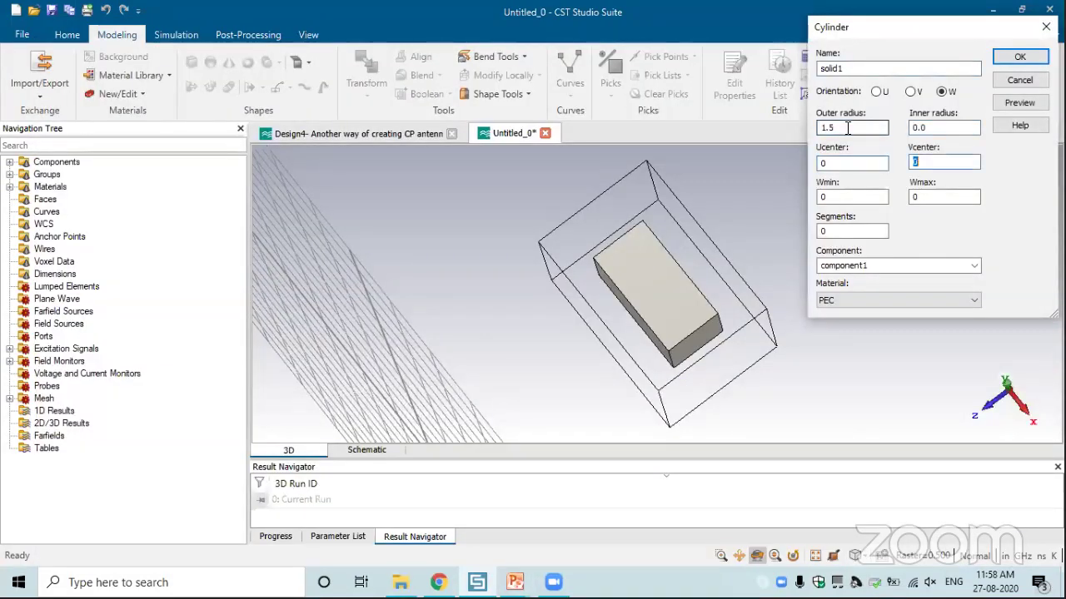
{"action": "key", "text": "Tab"}
{"action": "type", "text": "0.1"}
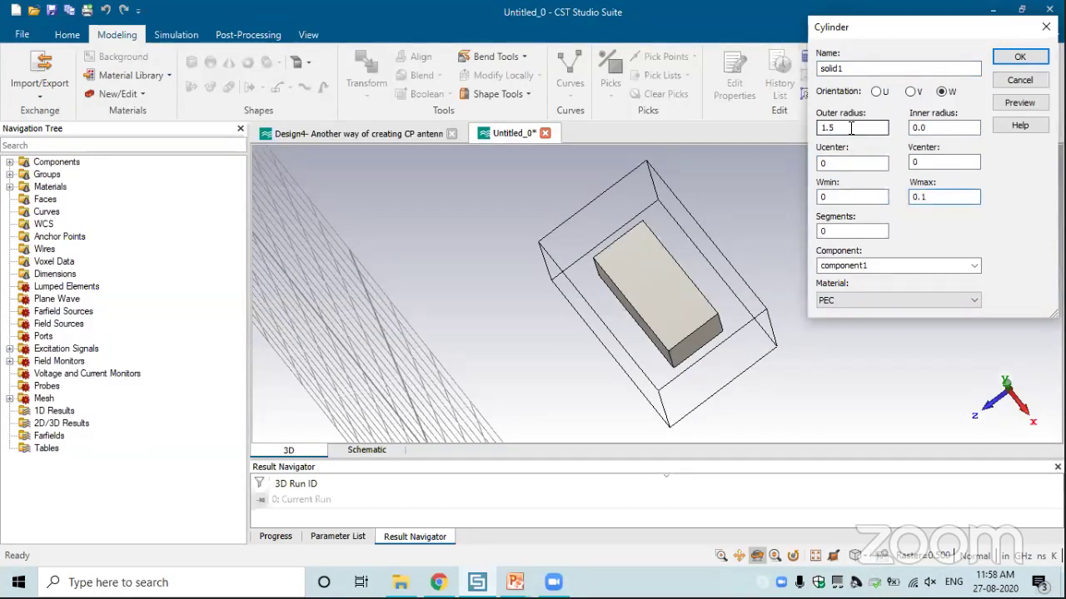
{"action": "key", "text": "Return"}
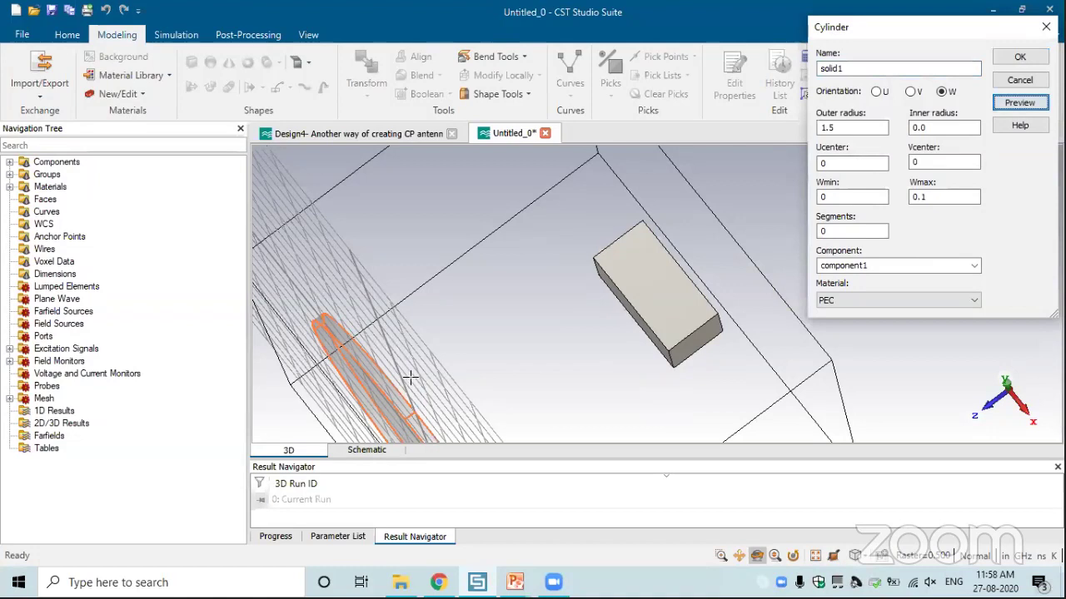
{"action": "left_click", "coordinate": [1026, 58]}
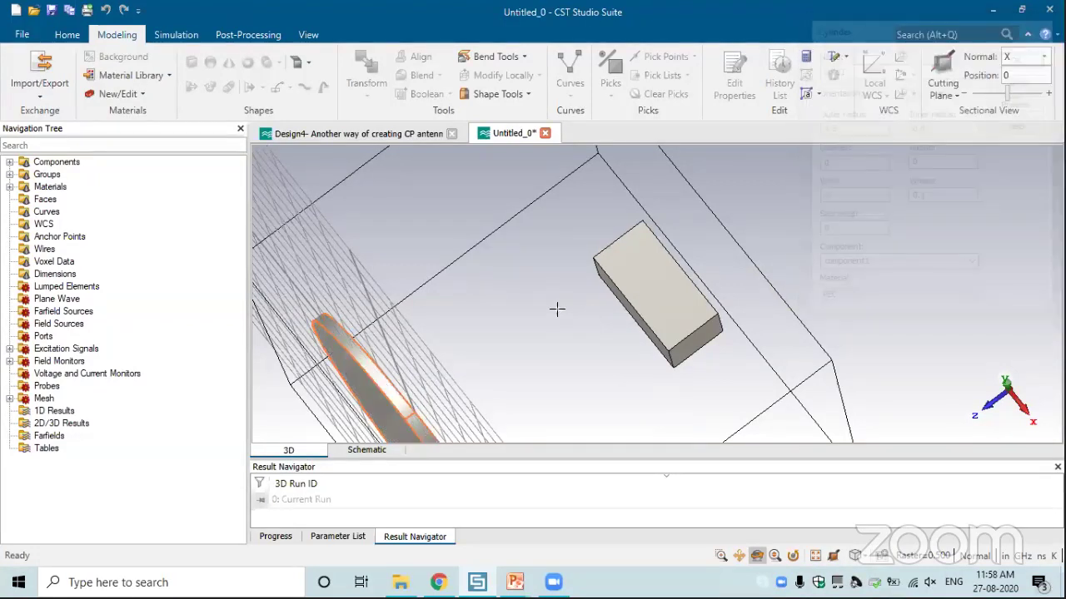
- Turn off the local coordinate system and pick the cylinder's face towards the brick and the BASE brick's +Z face
{"action": "scroll", "coordinate": [577, 338], "scroll_direction": "down", "scroll_amount": 5}
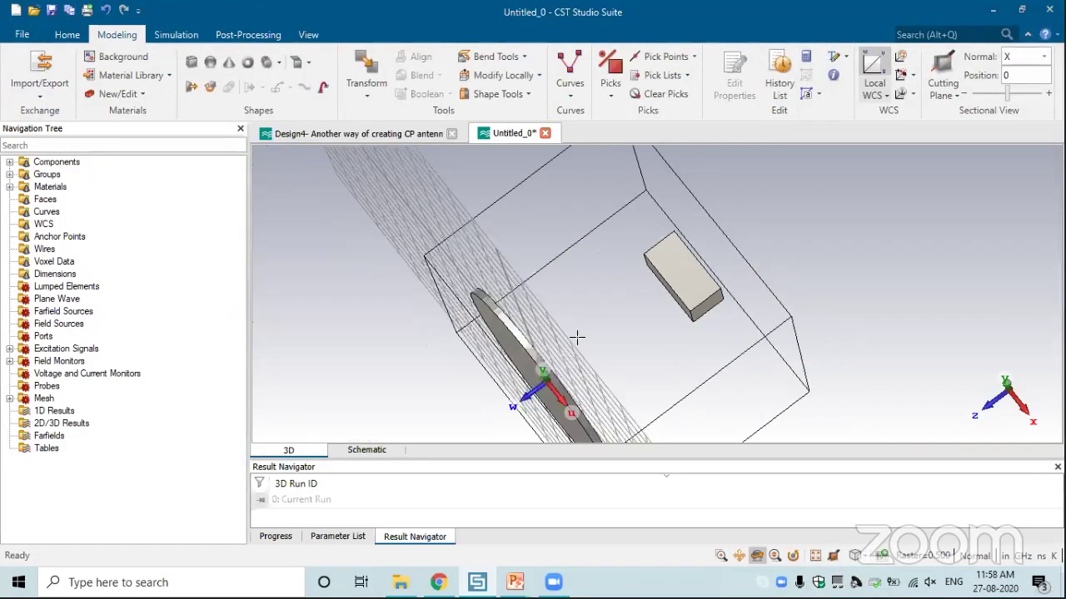
{"action": "left_click_drag", "start_coordinate": [476, 364], "coordinate": [572, 333]}
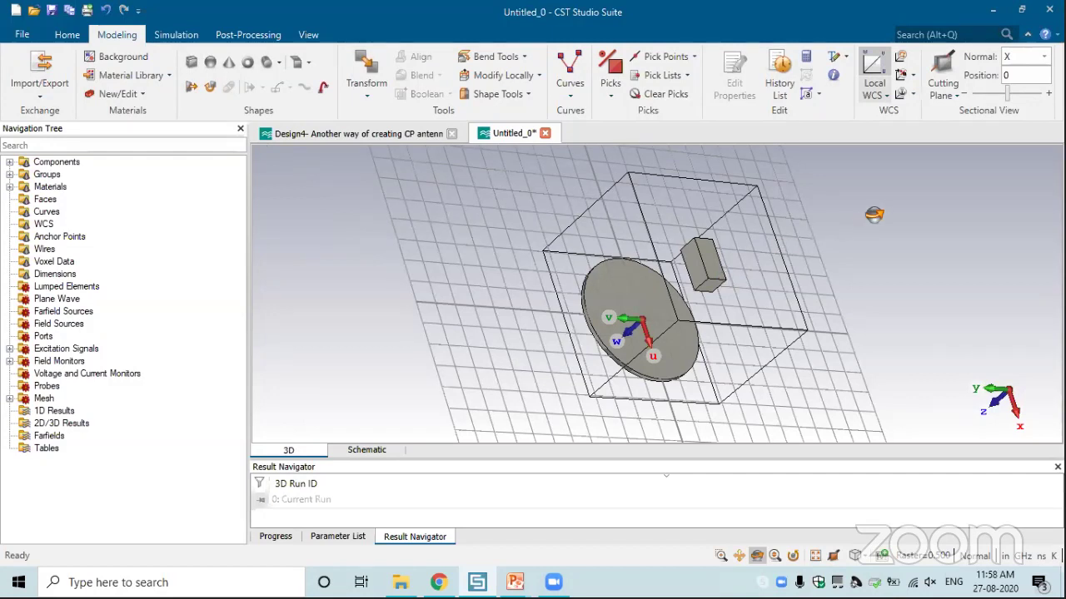
{"action": "left_click", "coordinate": [870, 90]}
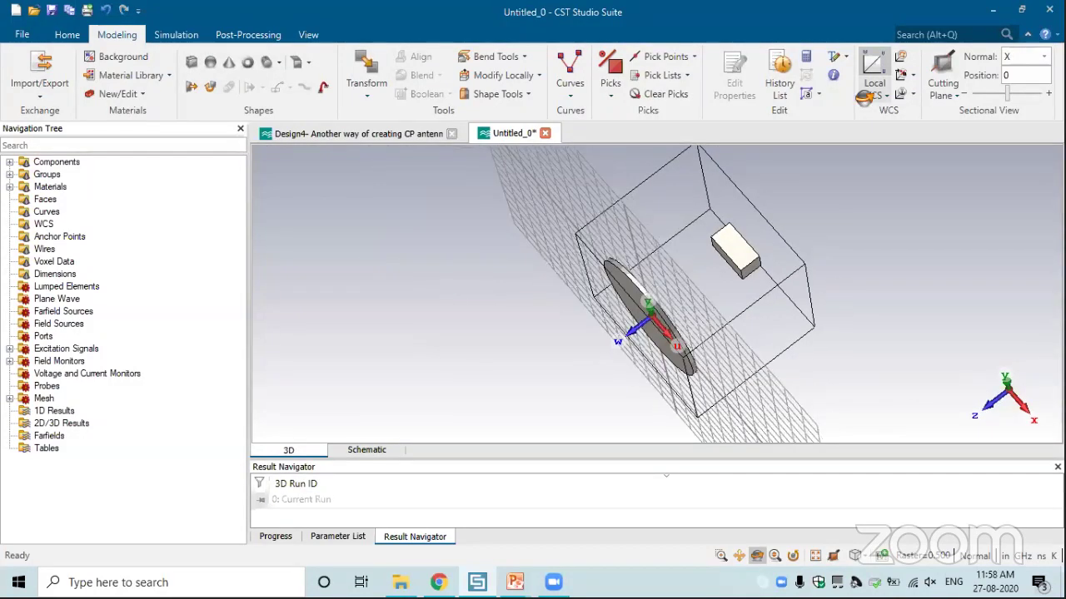
{"action": "key", "text": "f"}
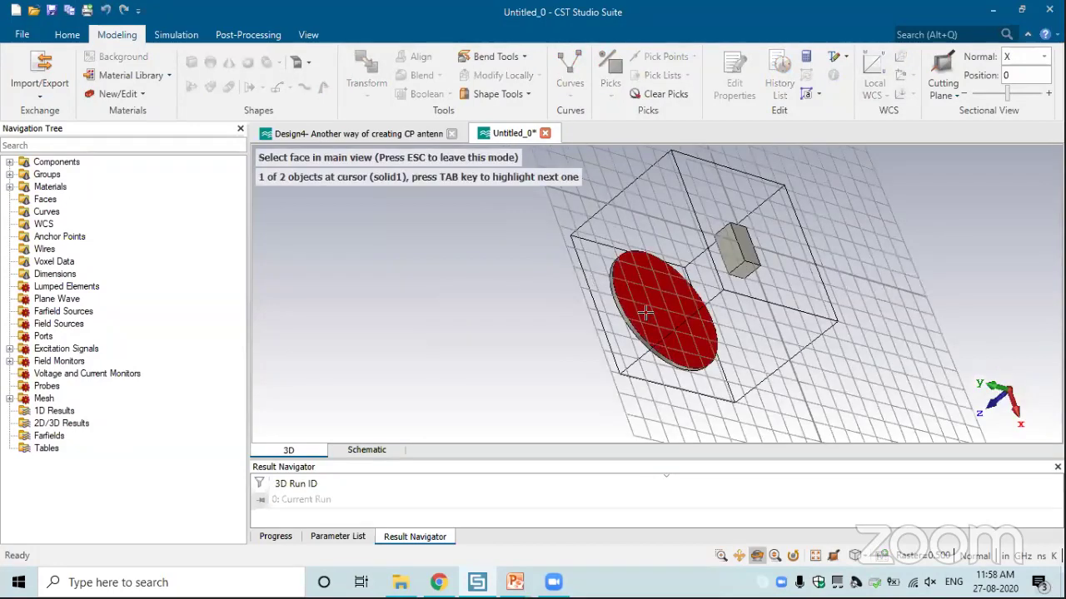
{"action": "double_click", "coordinate": [646, 313]}
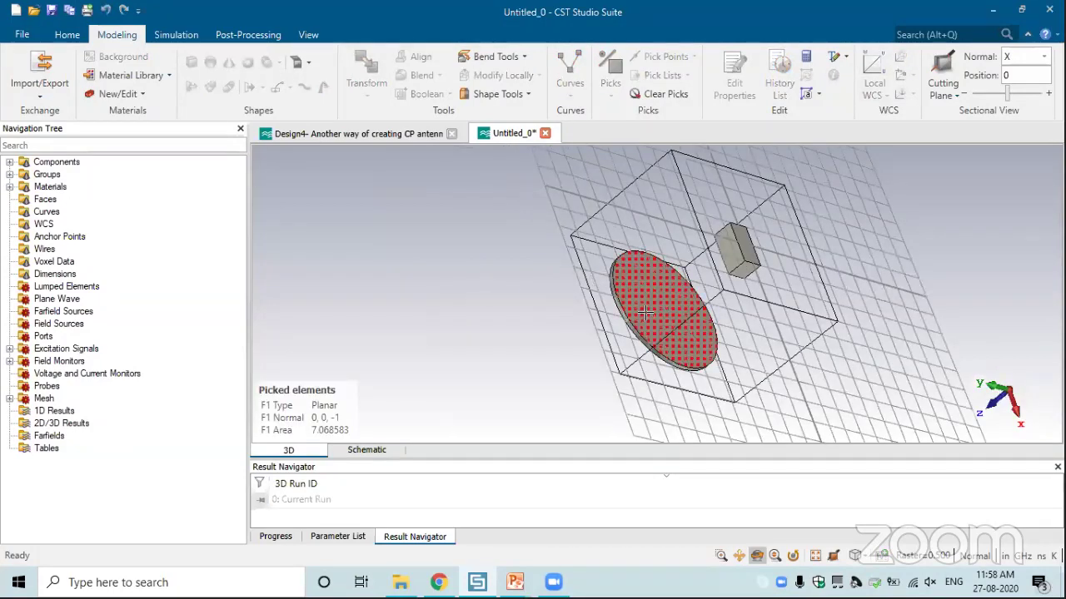
{"action": "key", "text": "w"}
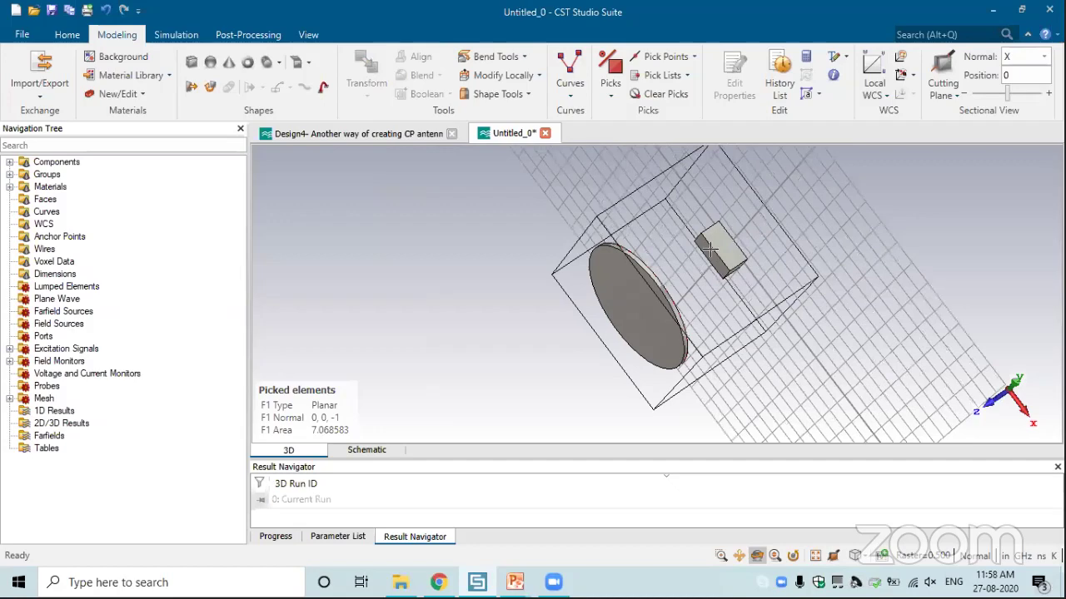
{"action": "left_click_drag", "start_coordinate": [709, 248], "coordinate": [716, 312]}
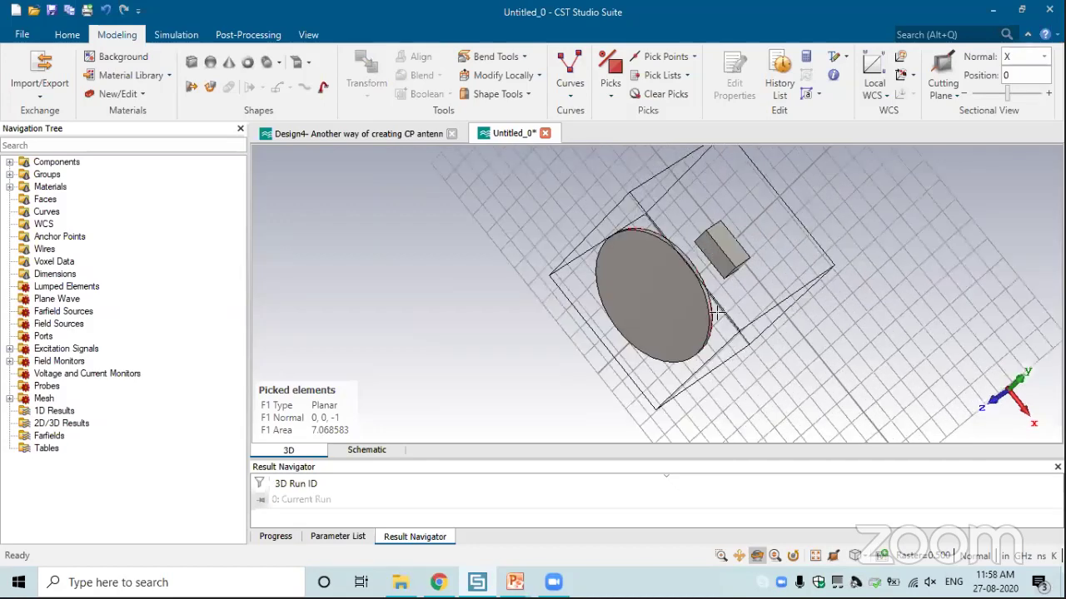
{"action": "double_click", "coordinate": [721, 249]}
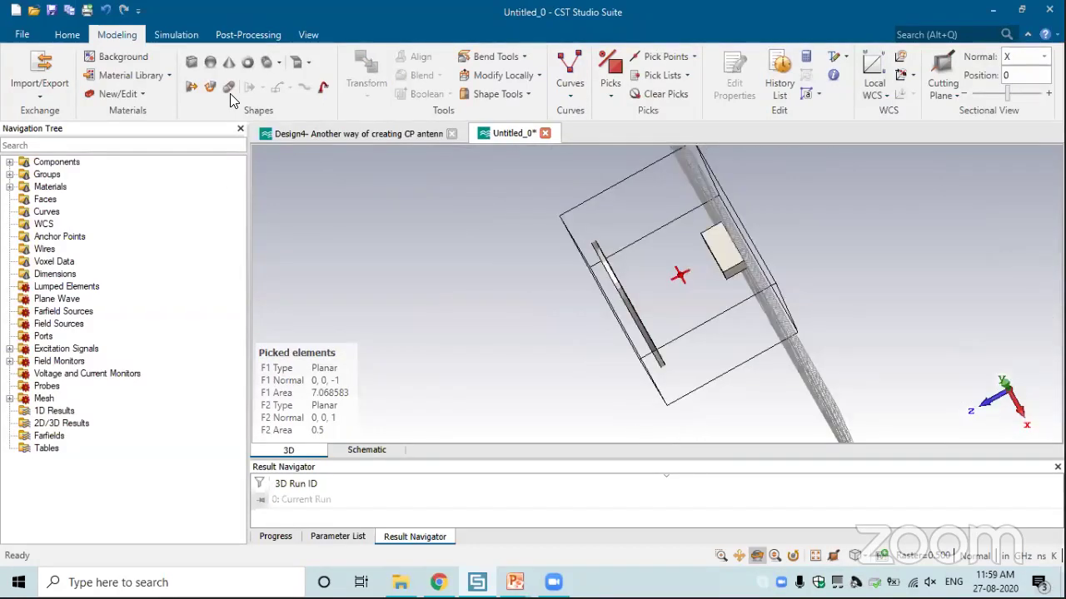
- Loft between the two picked faces in PEC with smoothness 0.0 to form the horn flare
{"action": "left_click", "coordinate": [229, 88]}
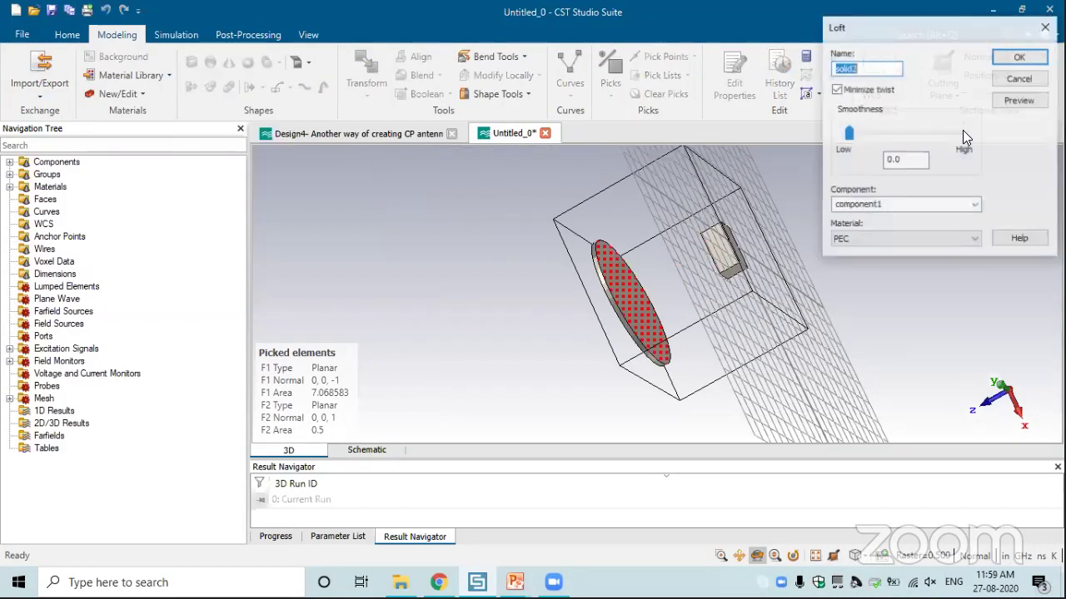
{"action": "key", "text": "Return"}
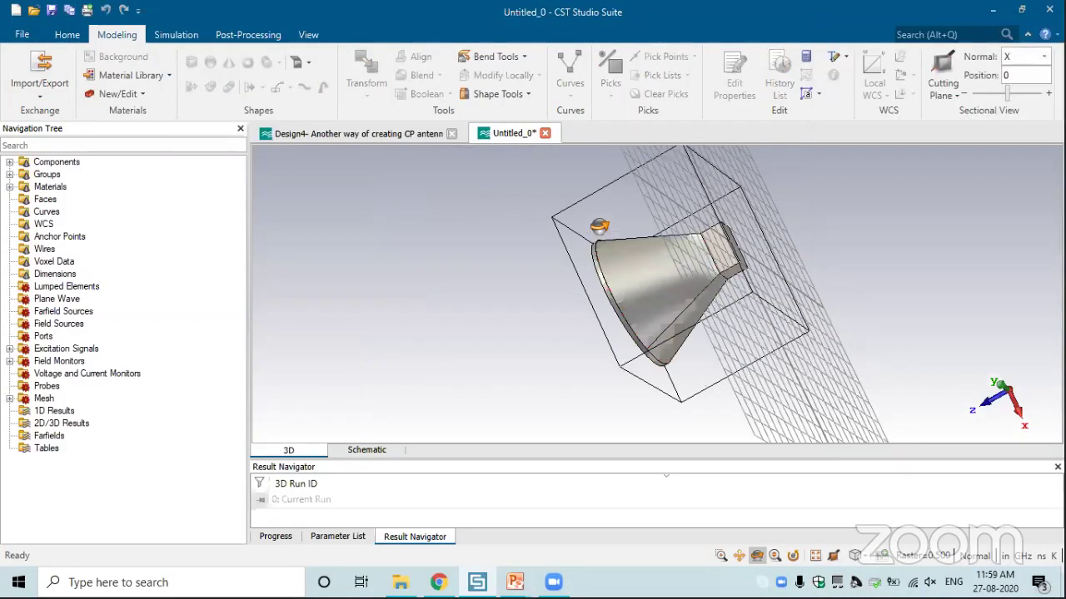
{"action": "left_click_drag", "start_coordinate": [608, 301], "coordinate": [540, 315]}
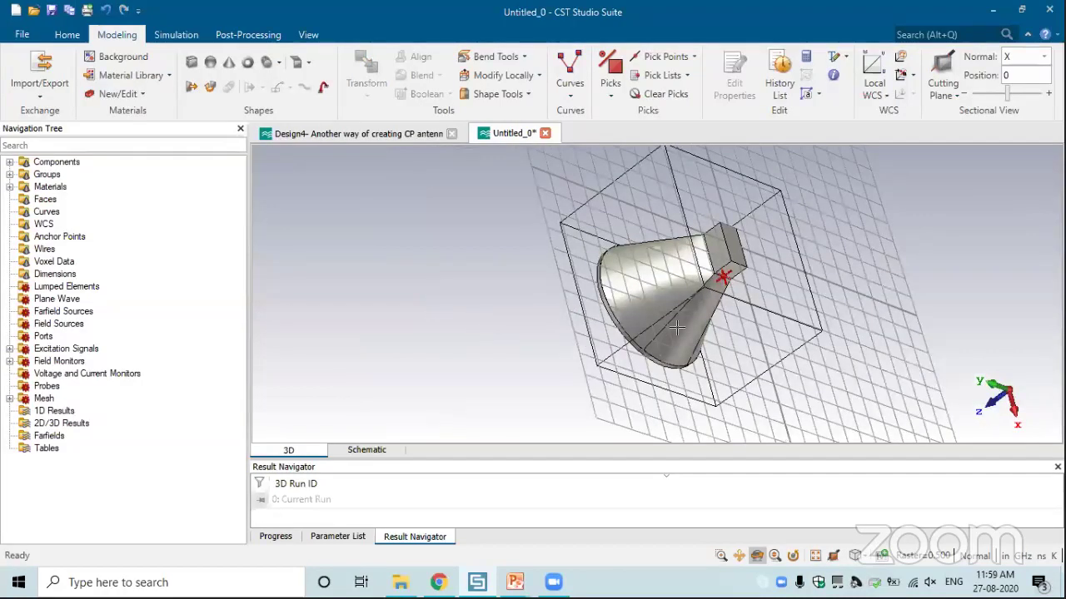
{"action": "left_click_drag", "start_coordinate": [768, 240], "coordinate": [539, 339]}
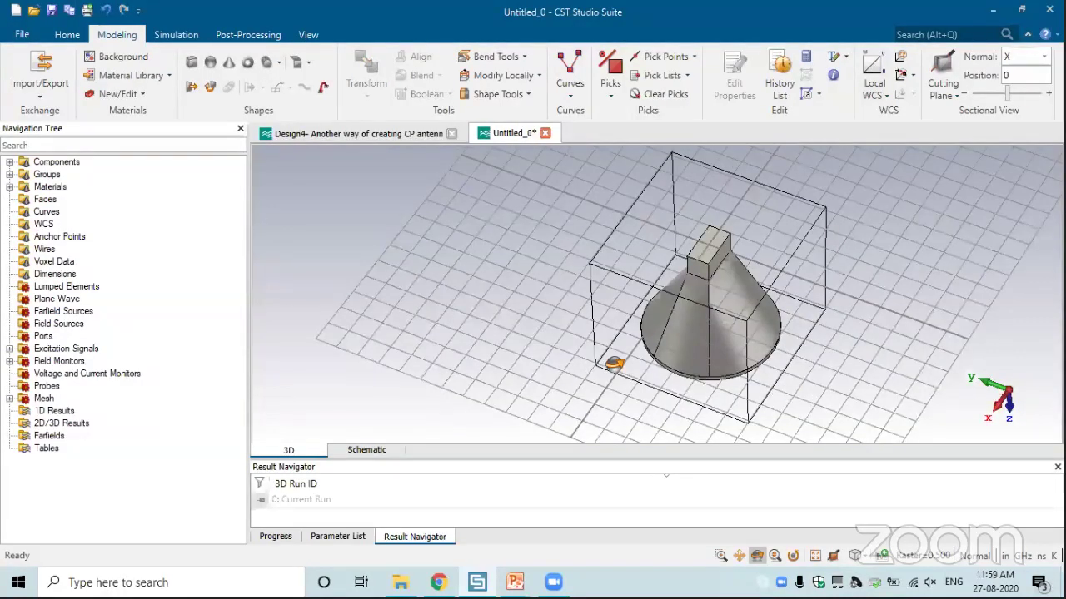
{"action": "left_click_drag", "start_coordinate": [713, 379], "coordinate": [561, 352]}
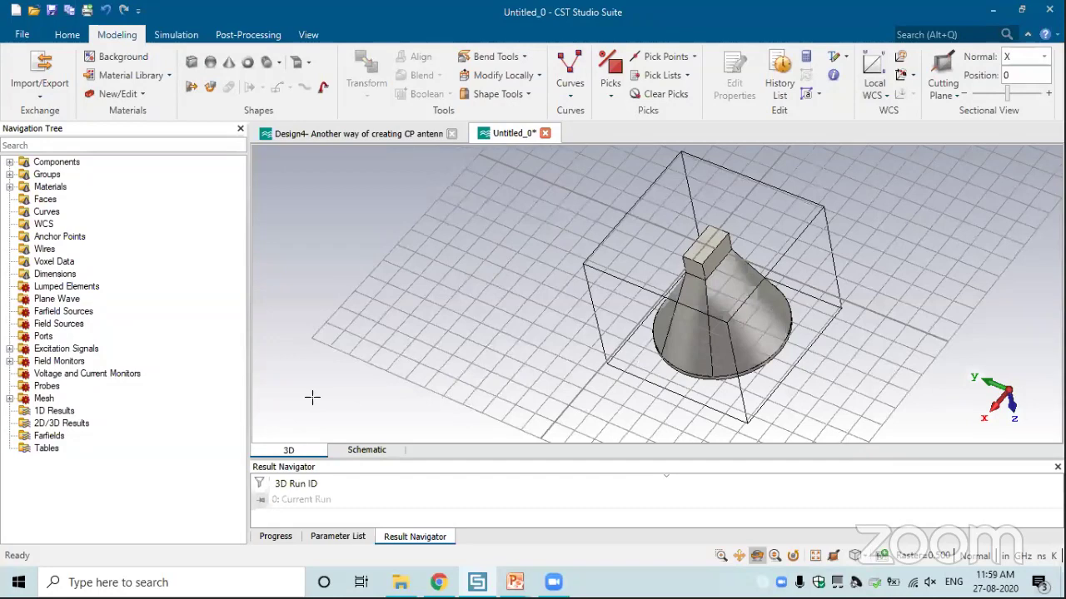
- Select BASE, solid1 and solid2 in component1 and unite them with a Boolean Add
{"action": "left_click_drag", "start_coordinate": [341, 386], "coordinate": [4, 183]}
{"action": "double_click", "coordinate": [21, 164]}
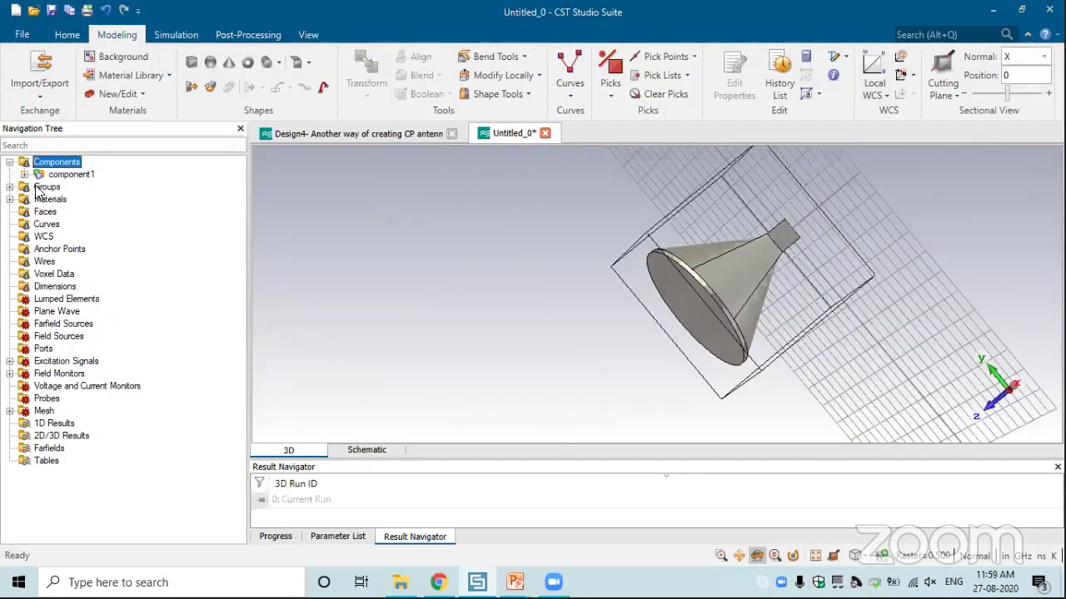
{"action": "left_click", "coordinate": [86, 188]}
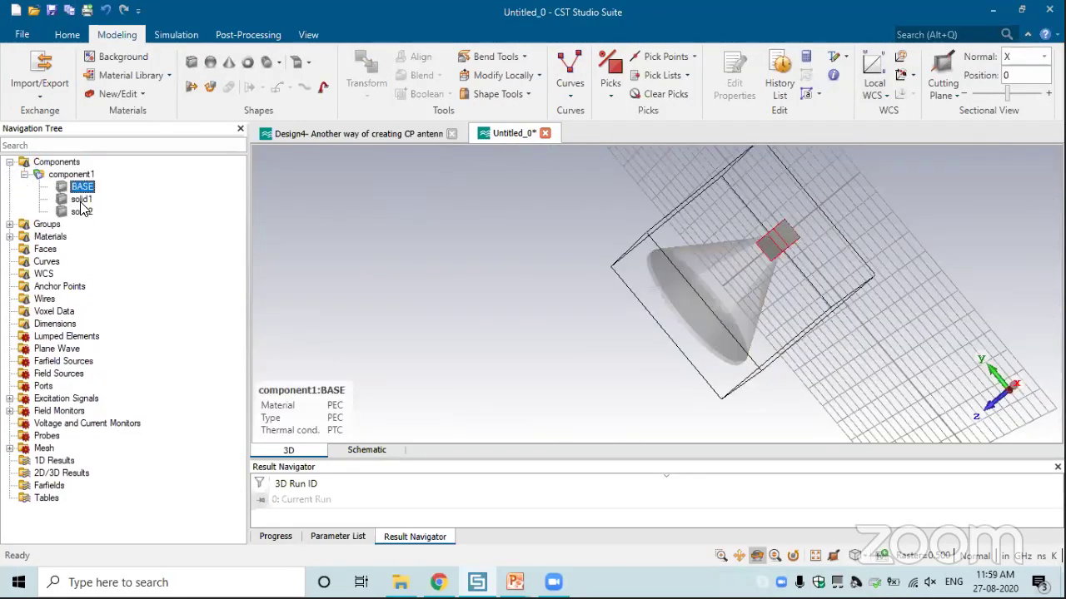
{"action": "left_click", "coordinate": [81, 210]}
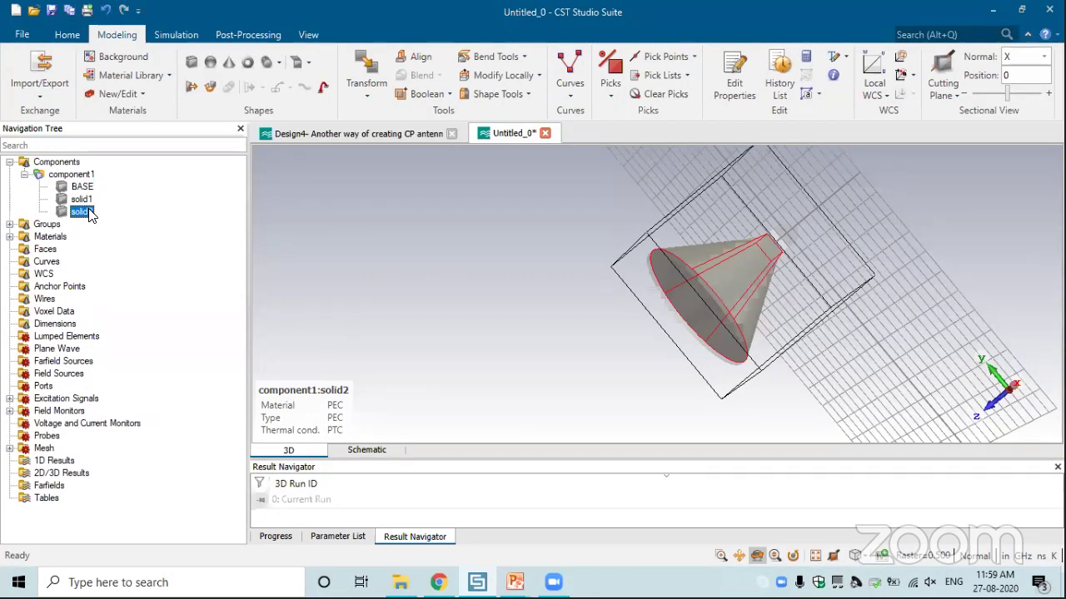
{"action": "key", "text": "Up"}
{"action": "key", "text": "Up"}
{"action": "key", "text": "shift+Down"}
{"action": "left_click", "coordinate": [86, 212], "text": "shift"}
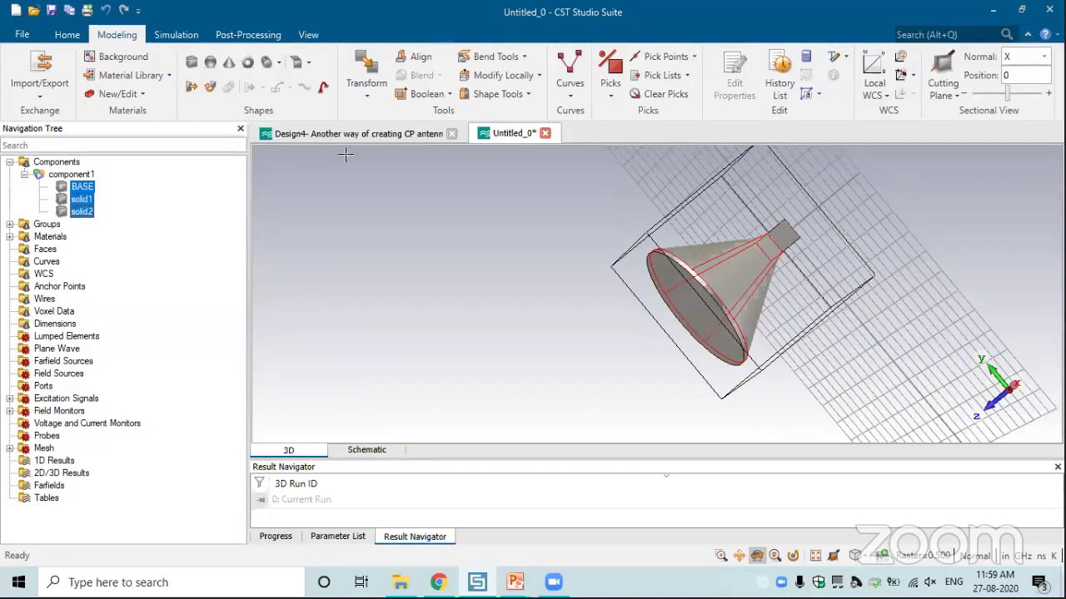
{"action": "left_click", "coordinate": [448, 94]}
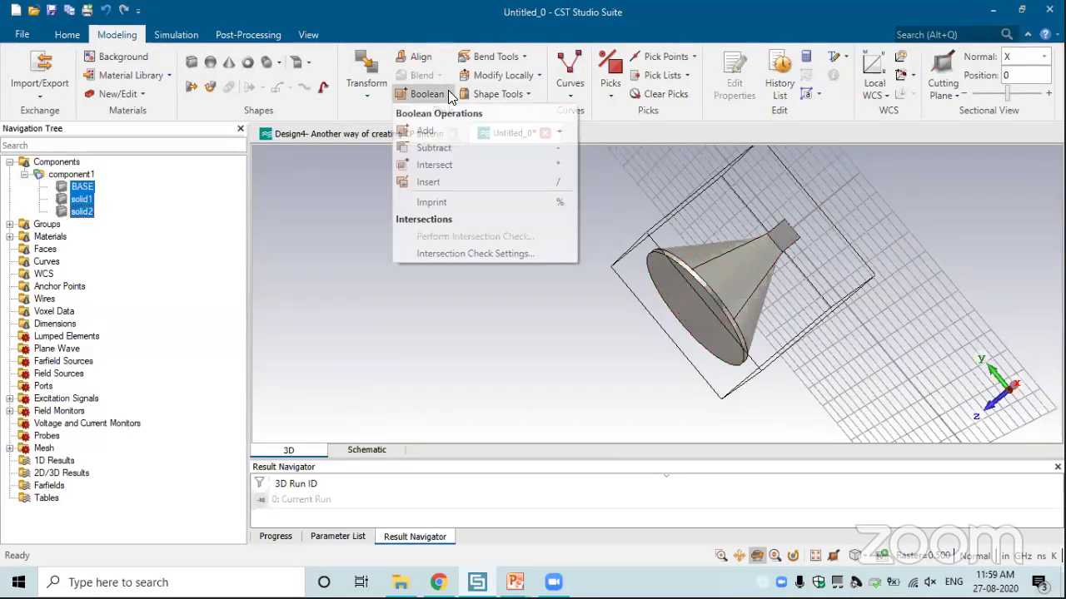
{"action": "left_click", "coordinate": [453, 133]}
- Pick the circular aperture face and the rectangular feed end face of the united horn
{"action": "mouse_move", "coordinate": [750, 325]}
{"action": "left_mouse_down"}
{"action": "mouse_move", "coordinate": [734, 323]}
{"action": "mouse_move", "coordinate": [850, 165]}
{"action": "mouse_move", "coordinate": [676, 262]}
{"action": "mouse_move", "coordinate": [823, 214]}
{"action": "left_mouse_up"}
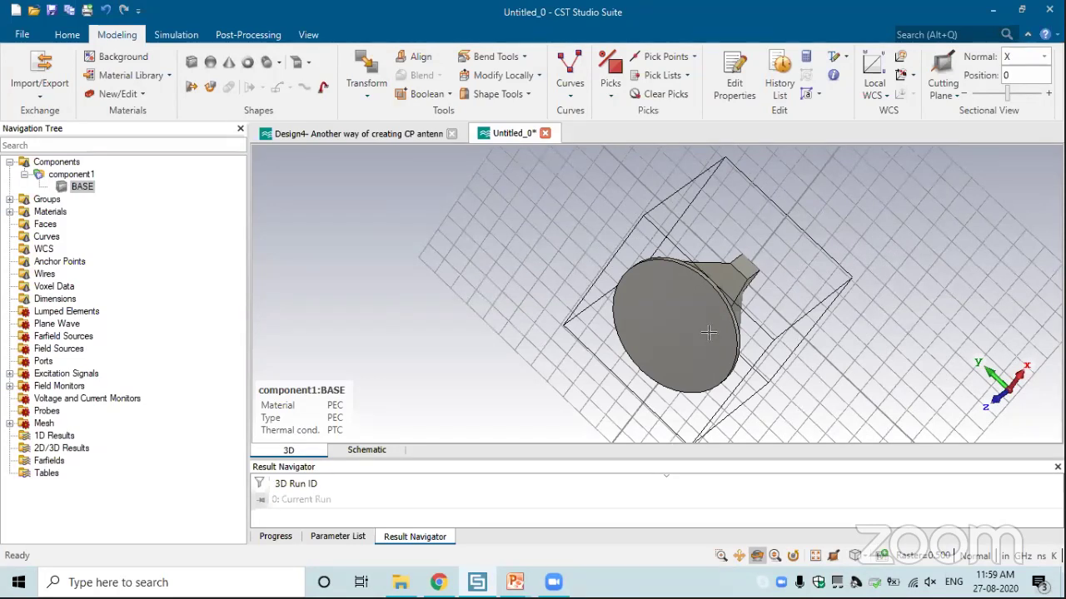
{"action": "left_click", "coordinate": [610, 88]}
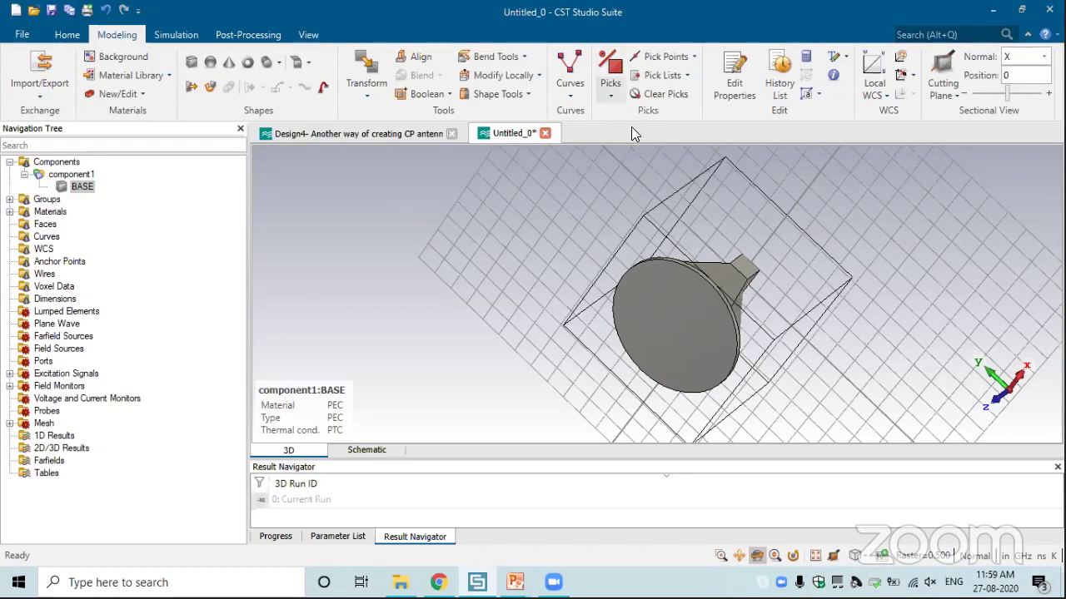
{"action": "key", "text": "f"}
{"action": "left_click", "coordinate": [663, 331]}
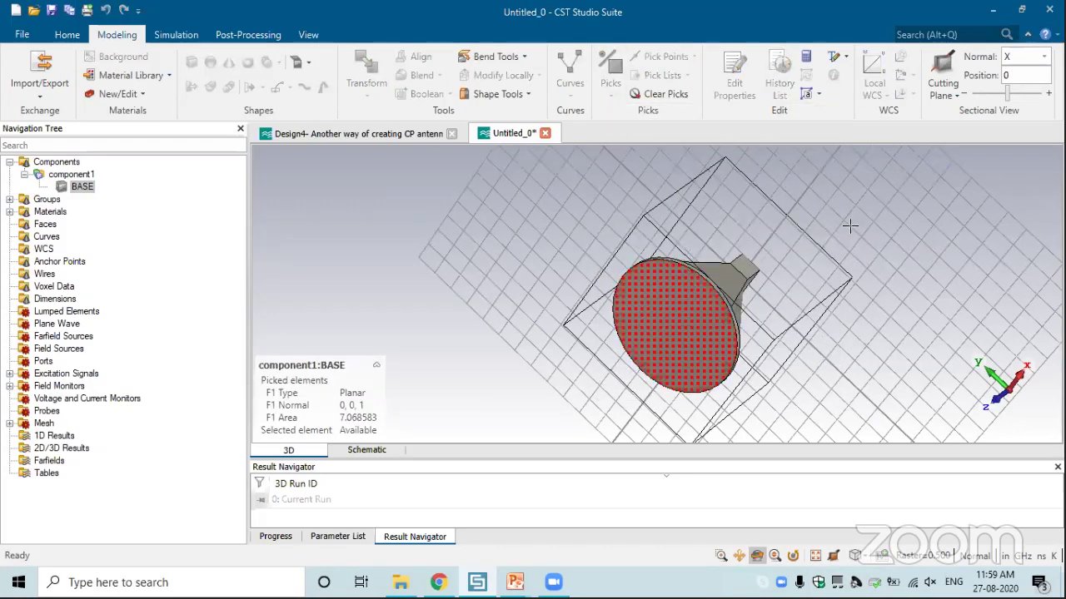
{"action": "left_click_drag", "start_coordinate": [506, 354], "coordinate": [743, 275]}
{"action": "key", "text": "f"}
{"action": "left_click", "coordinate": [744, 274]}
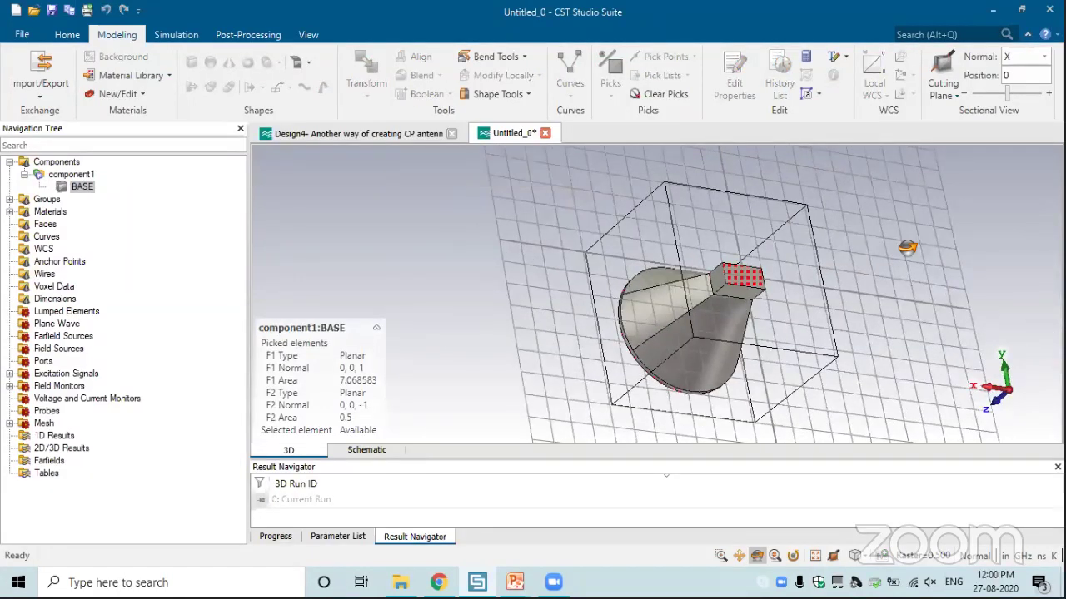
{"action": "left_click_drag", "start_coordinate": [504, 152], "coordinate": [527, 97]}
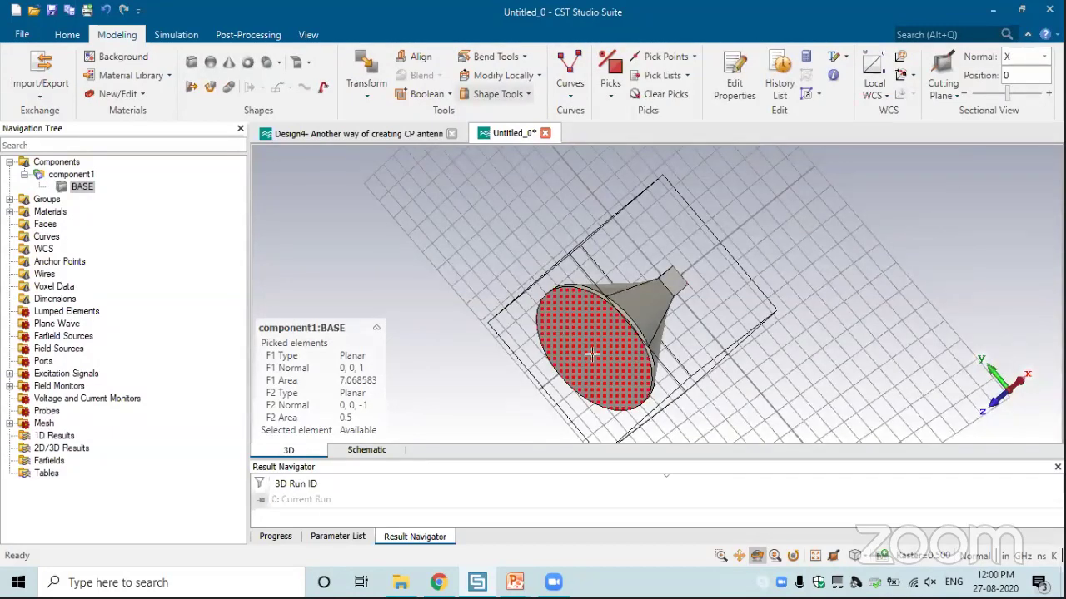
- Try shelling the horn inside with a thickness of 0.01, and undo the shell
{"action": "scroll", "coordinate": [639, 328], "scroll_direction": "up", "scroll_amount": 3}
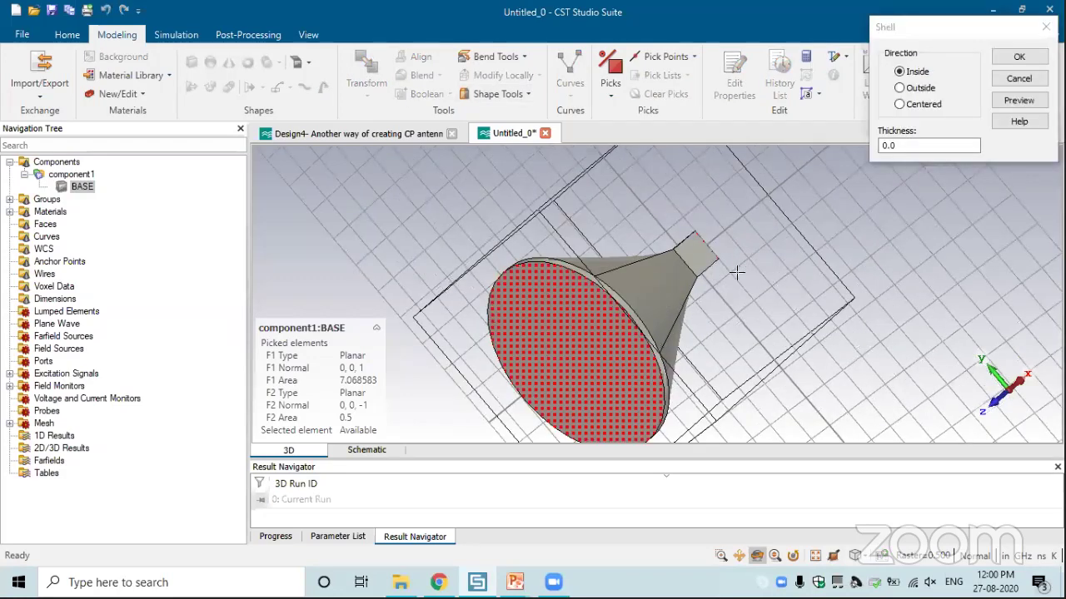
{"action": "double_click", "coordinate": [908, 146]}
{"action": "type", "text": "0.01"}
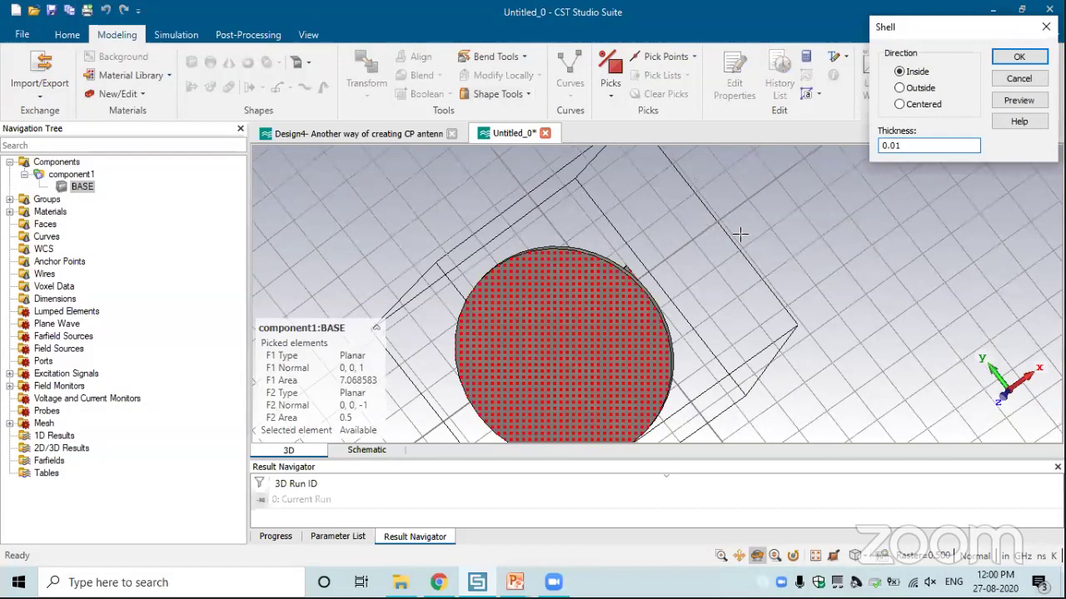
{"action": "scroll", "coordinate": [740, 235], "scroll_direction": "up", "scroll_amount": 5}
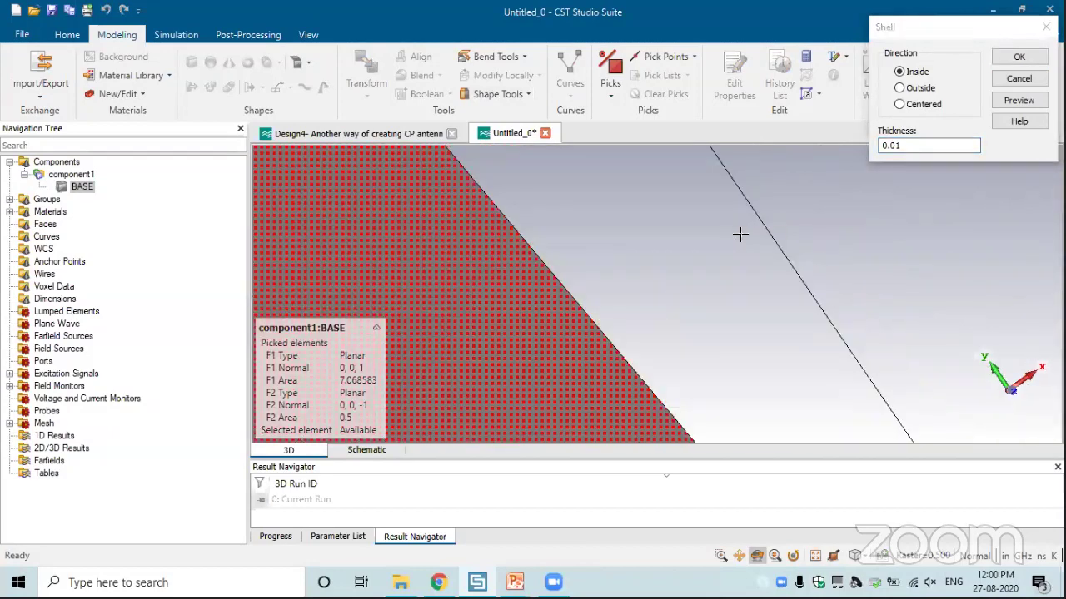
{"action": "left_click", "coordinate": [996, 58]}
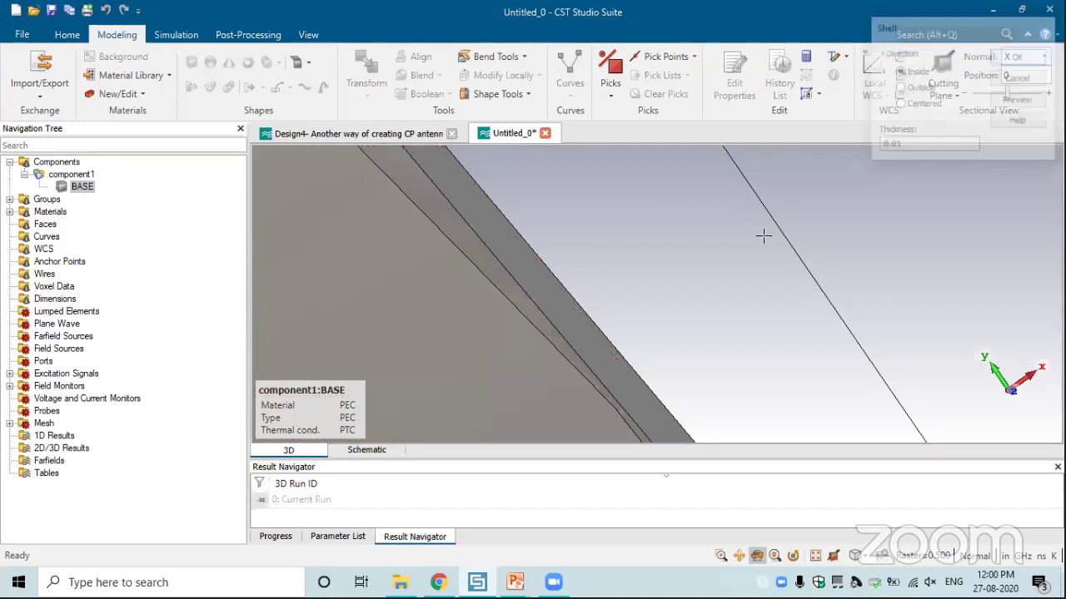
{"action": "scroll", "coordinate": [601, 304], "scroll_direction": "down", "scroll_amount": 5}
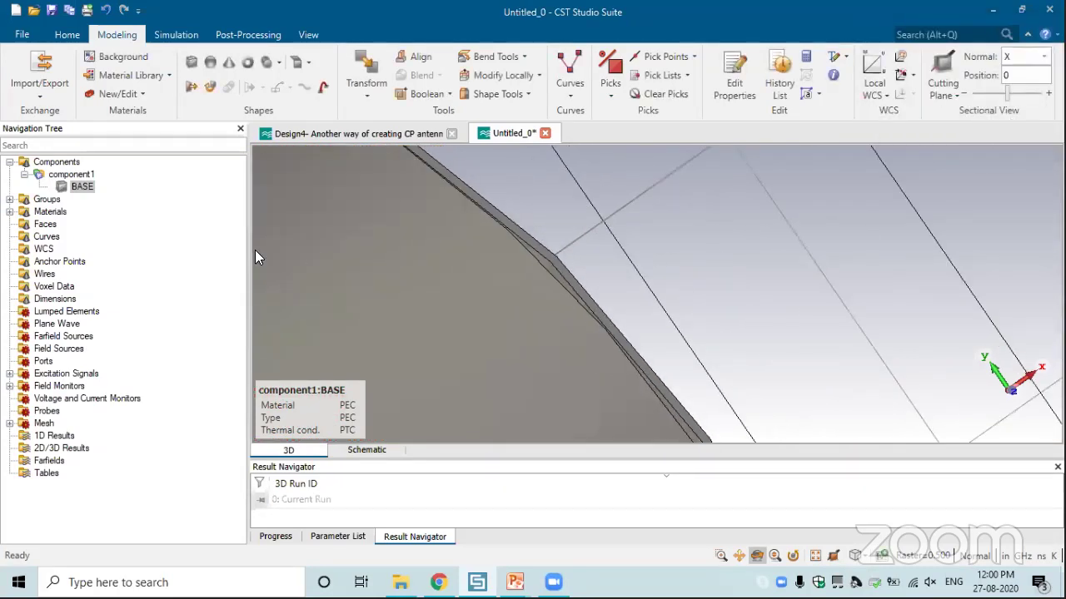
{"action": "key", "text": "ctrl+z"}
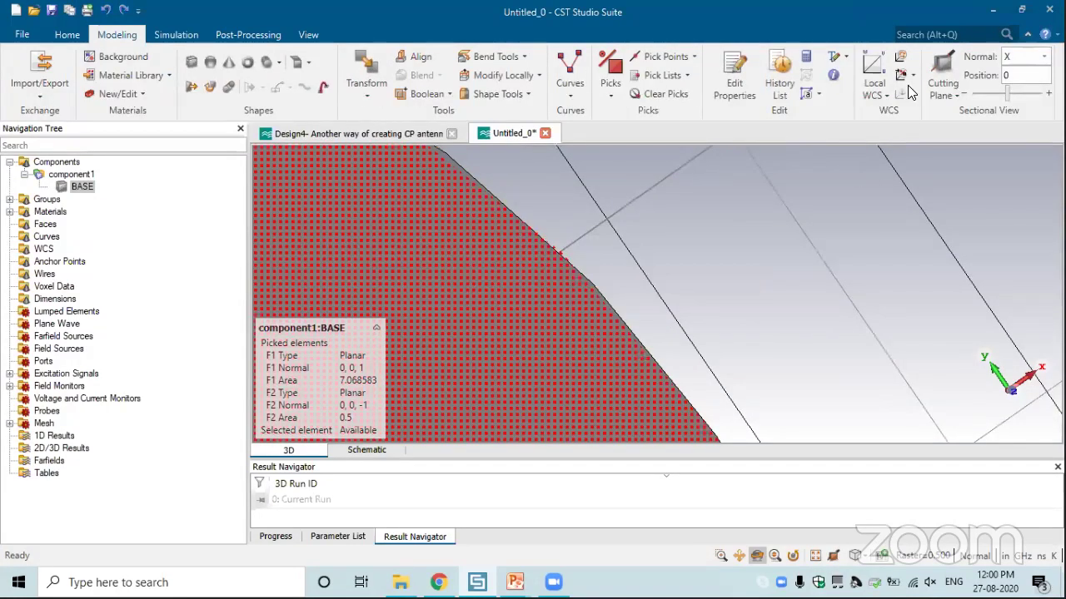
- Preview shelling the horn inside with thickness 0.01, and apply the shell in the Outside direction with the same thickness
{"action": "type", "text": "0.01"}
{"action": "left_click", "coordinate": [1012, 101]}
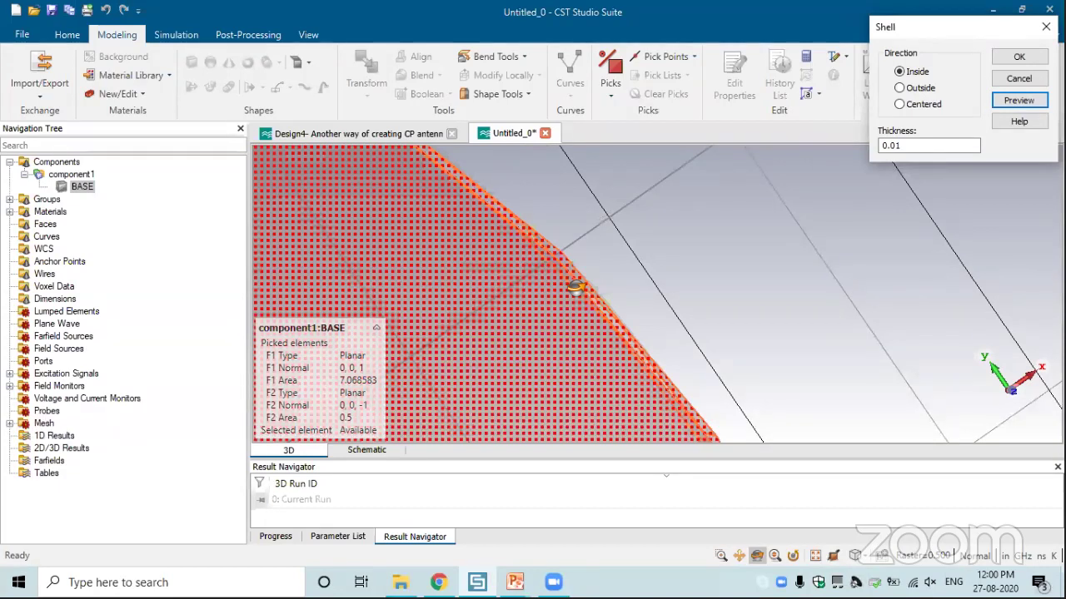
{"action": "scroll", "coordinate": [575, 288], "scroll_direction": "up", "scroll_amount": 1}
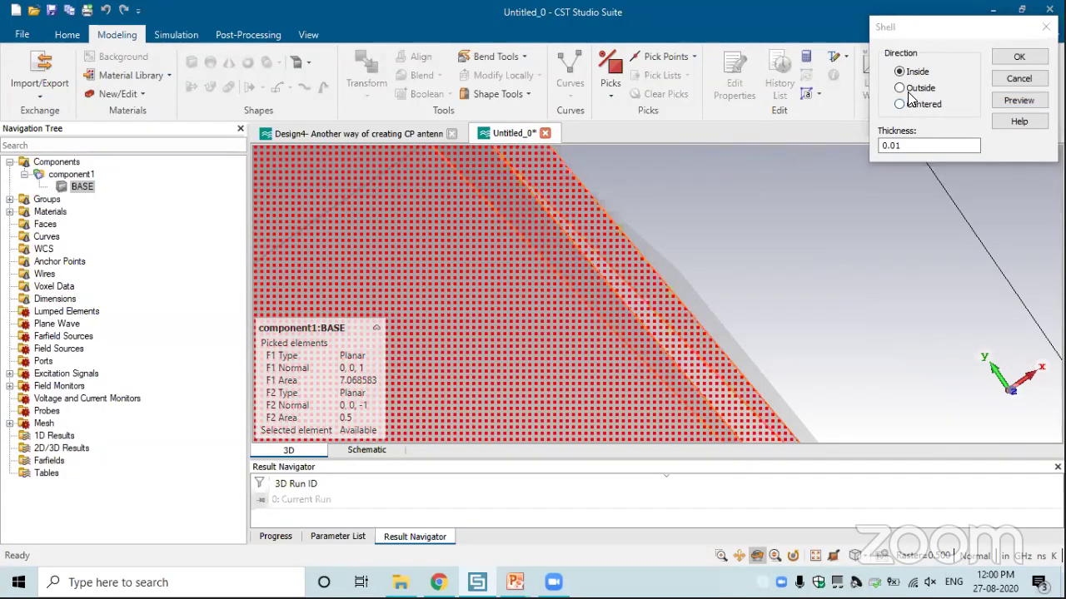
{"action": "left_click", "coordinate": [900, 89]}
{"action": "left_click", "coordinate": [999, 101]}
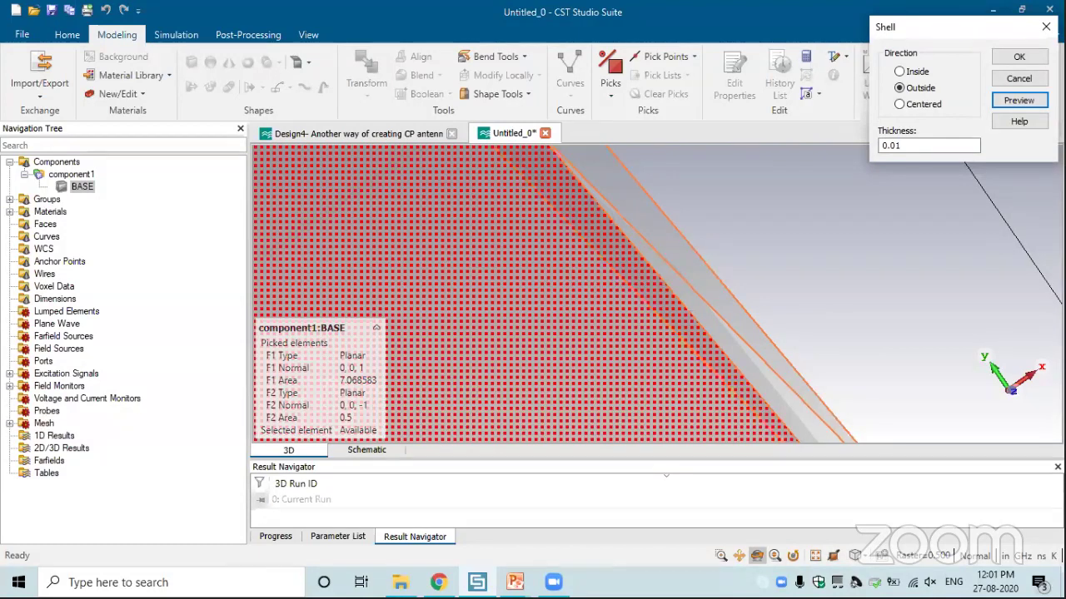
{"action": "left_click", "coordinate": [1019, 53]}
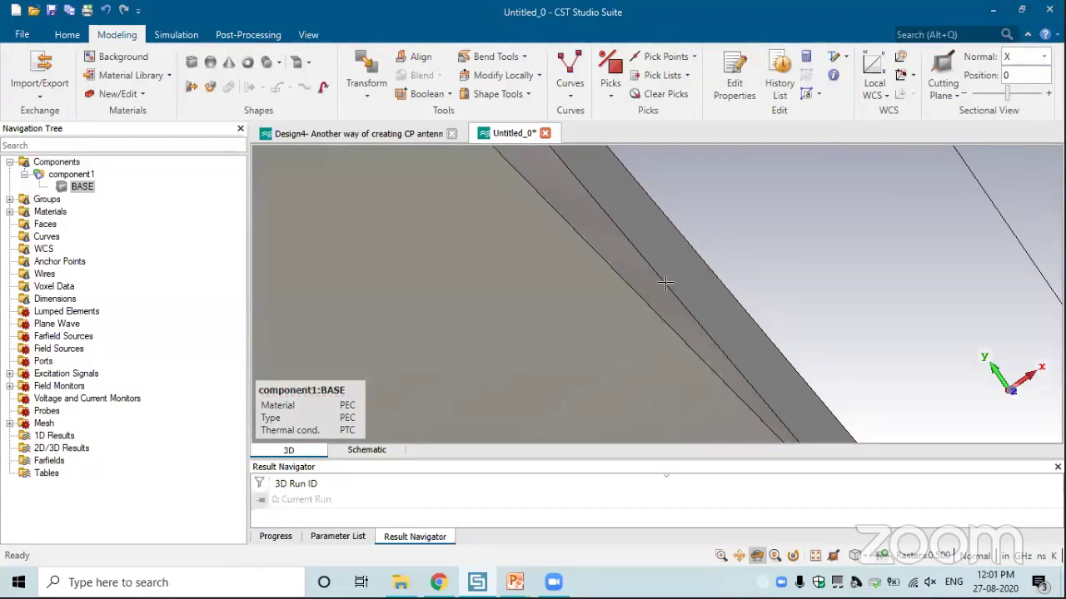
- Pick an inner corner point of the rectangular waveguide opening at the feed end of the hollow horn
{"action": "scroll", "coordinate": [668, 280], "scroll_direction": "down", "scroll_amount": 10}
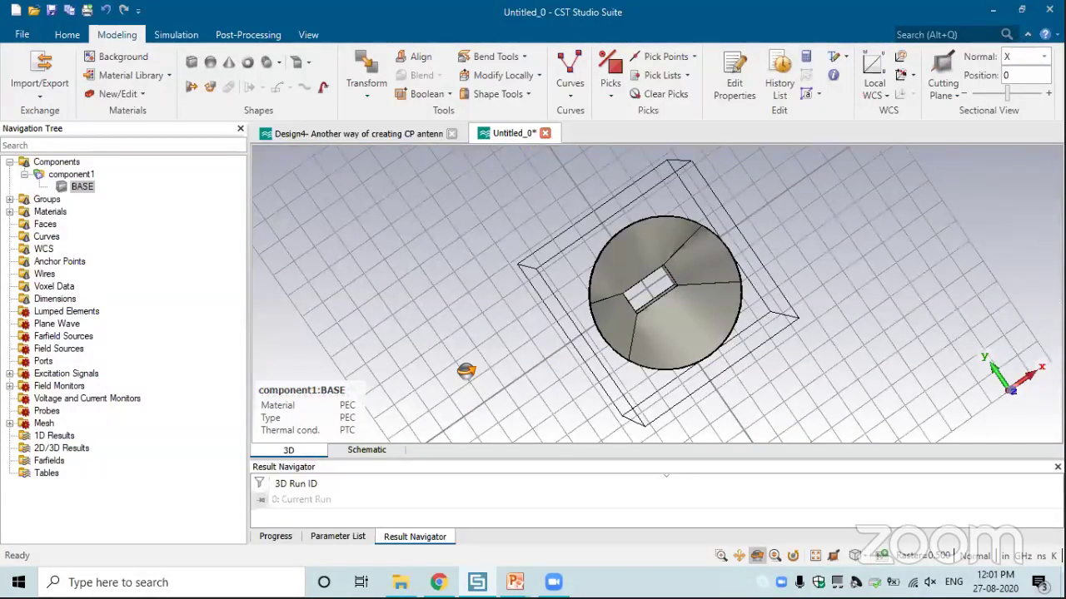
{"action": "left_click_drag", "start_coordinate": [607, 386], "coordinate": [675, 381]}
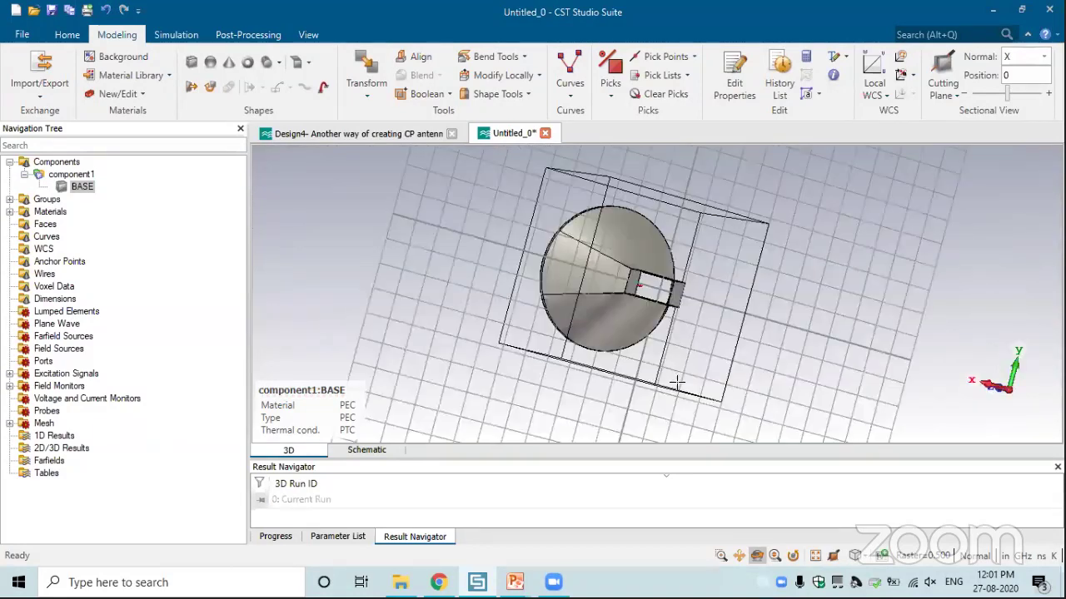
{"action": "scroll", "coordinate": [642, 278], "scroll_direction": "up", "scroll_amount": 10}
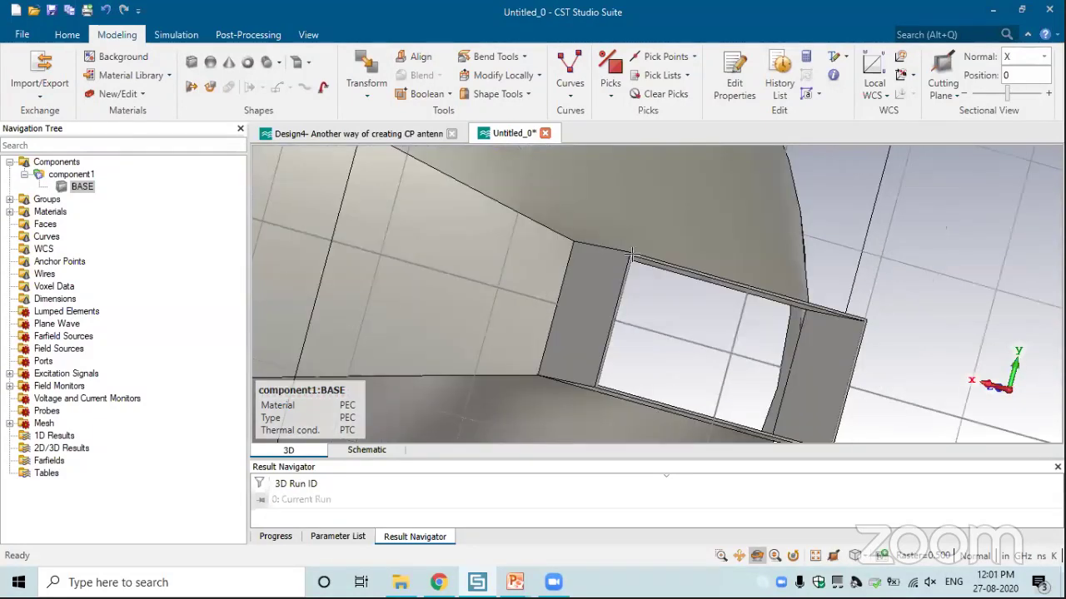
{"action": "scroll", "coordinate": [628, 251], "scroll_direction": "up", "scroll_amount": 5}
{"action": "key", "text": "s"}
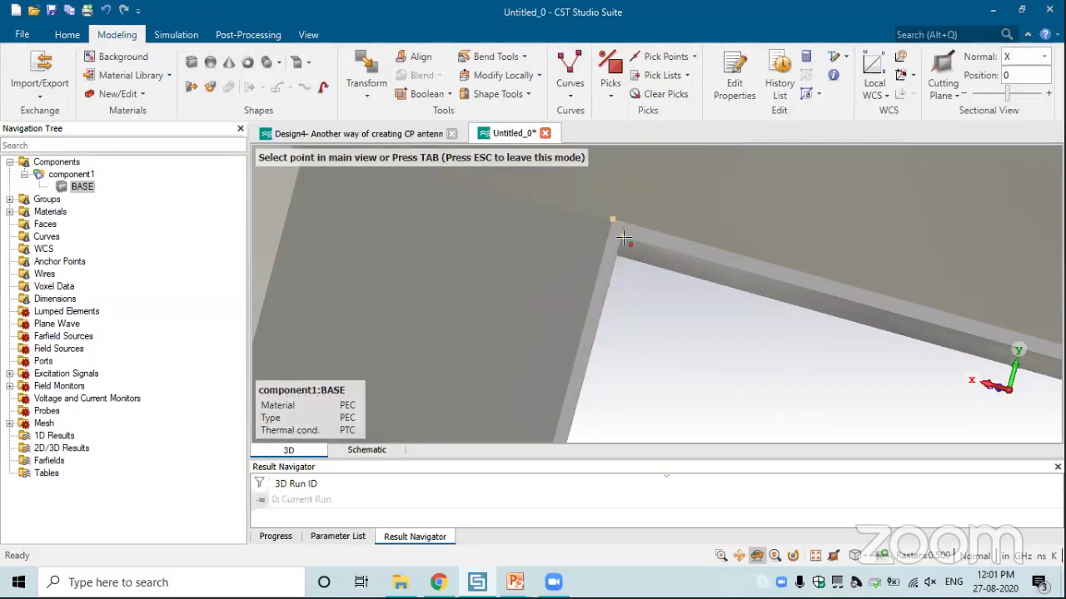
{"action": "double_click", "coordinate": [623, 238]}
{"action": "scroll", "coordinate": [666, 350], "scroll_direction": "down", "scroll_amount": 5}
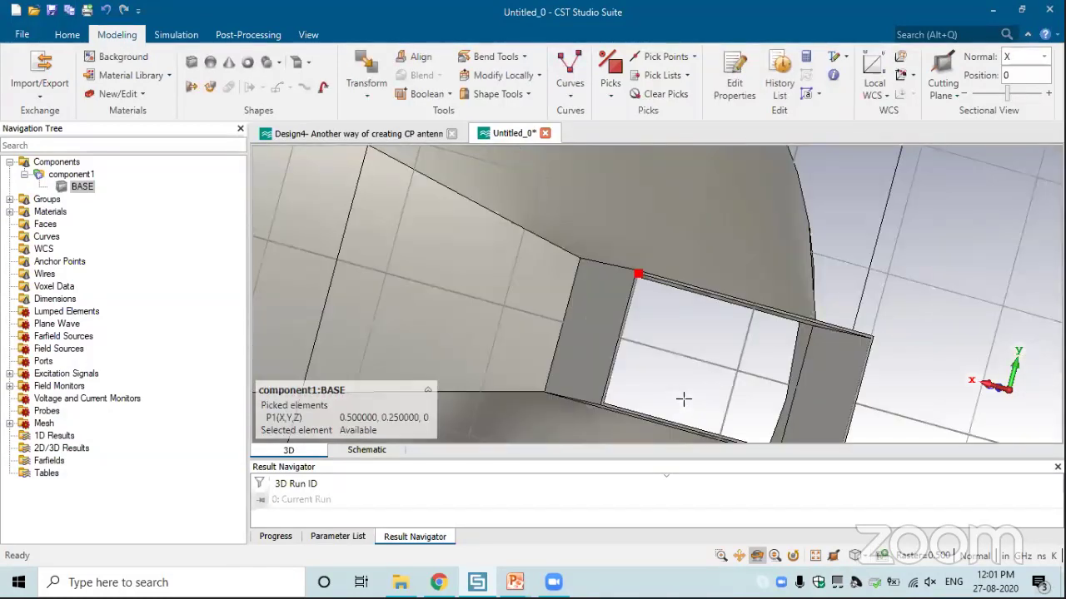
- Pick the long inner edge of the rectangular feed opening opposite the picked corner point
{"action": "scroll", "coordinate": [685, 425], "scroll_direction": "up", "scroll_amount": 5}
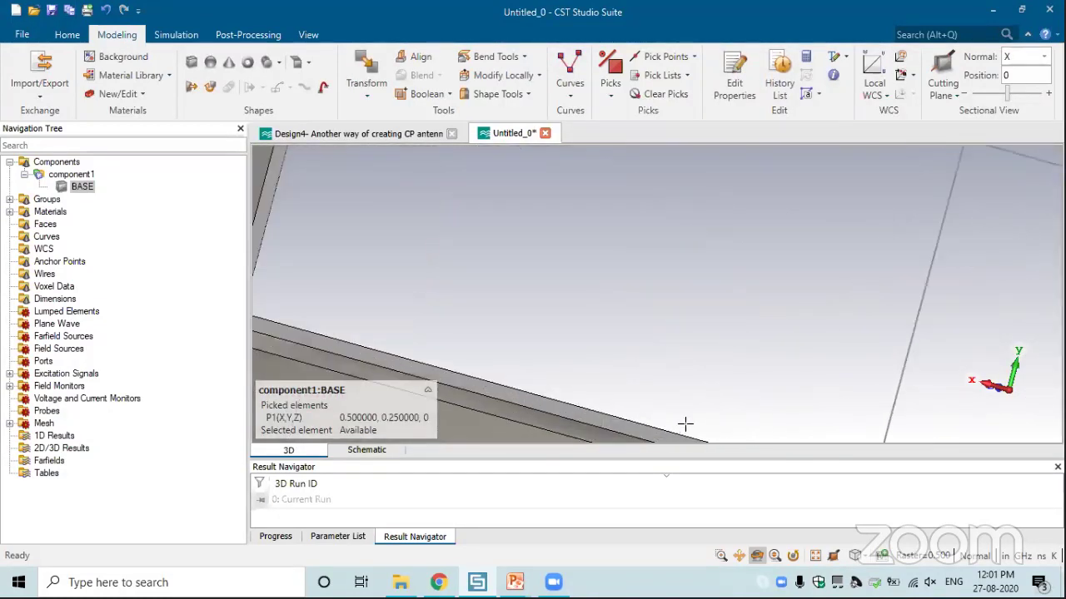
{"action": "key", "text": "s"}
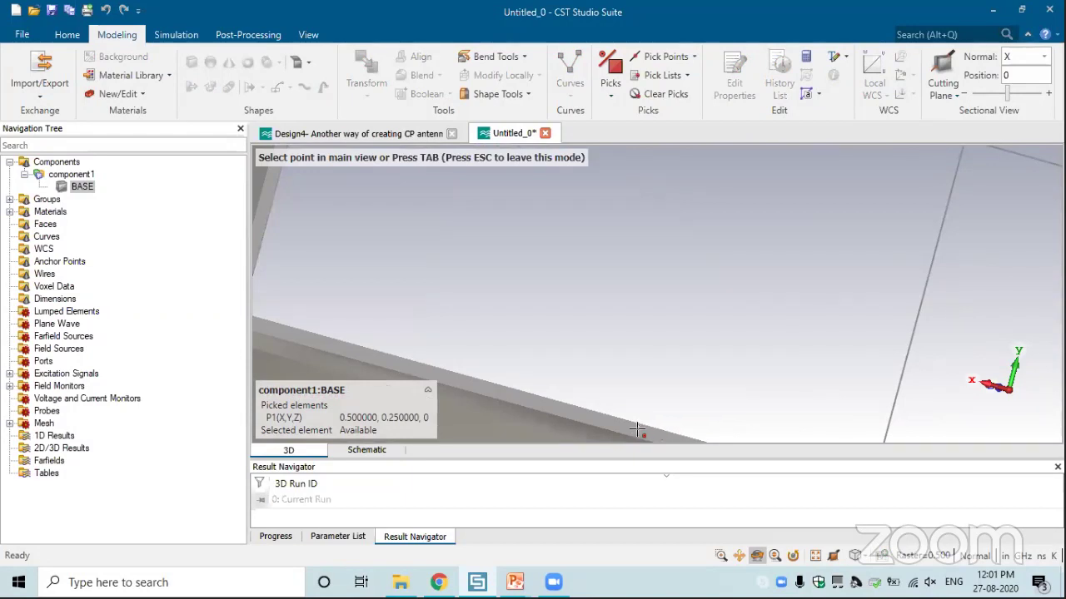
{"action": "key", "text": "XF86AudioLowerVolume"}
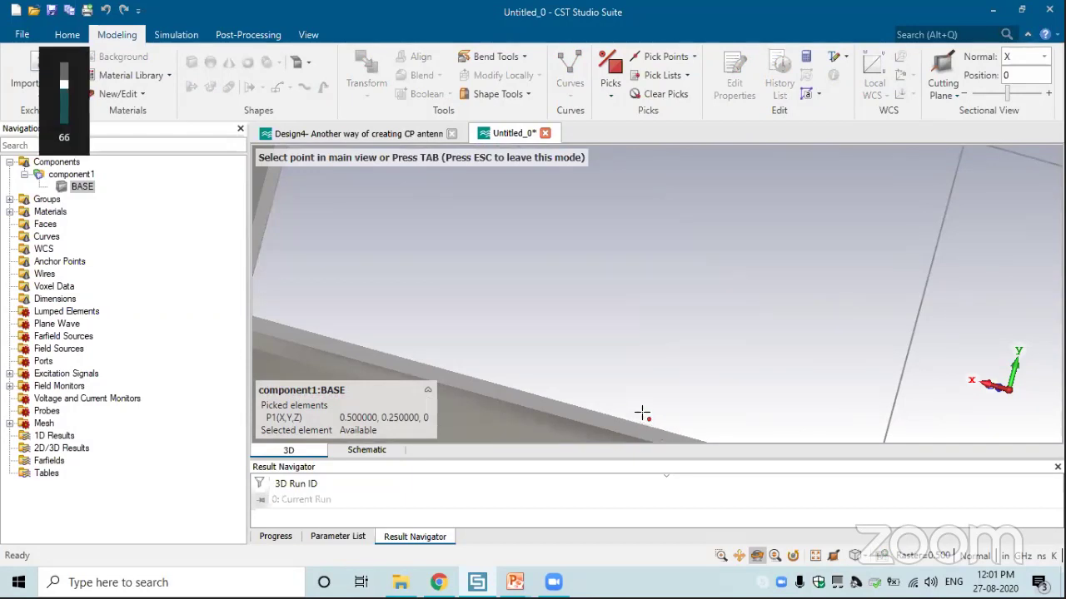
{"action": "key", "text": "XF86AudioMute"}
{"action": "key", "text": "e"}
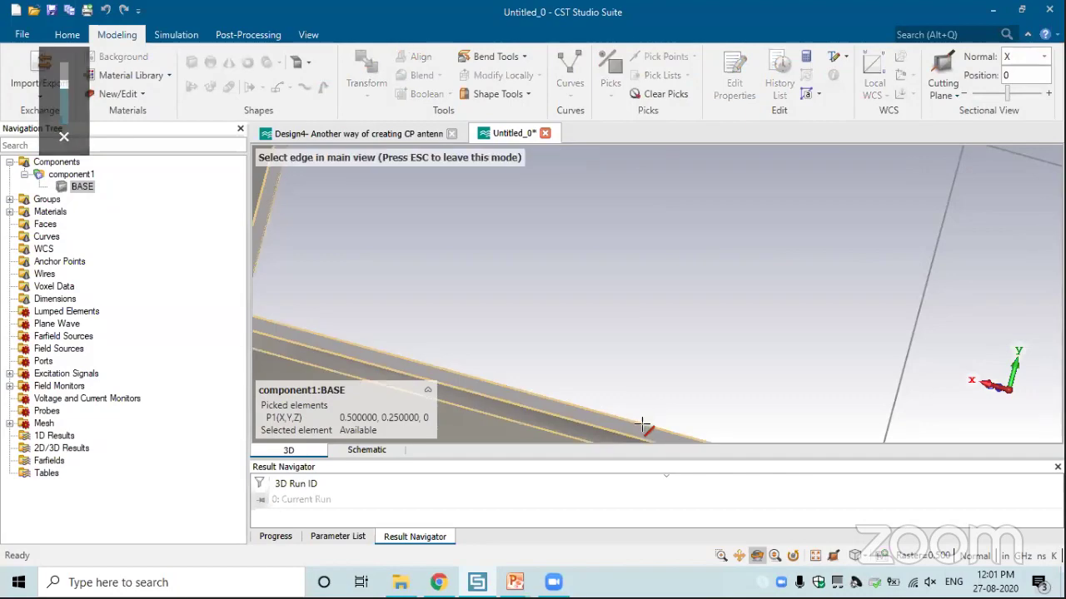
{"action": "left_click", "coordinate": [698, 347]}
{"action": "key", "text": "space"}
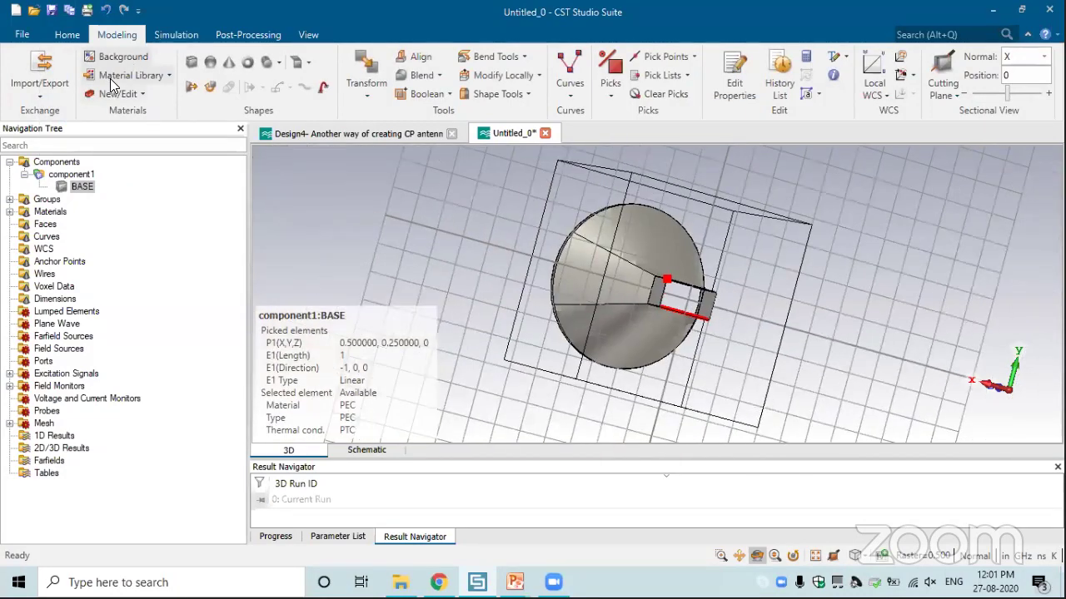
- Define waveguide port 1 over the feed opening using the picks, with positive orientation and one mode, and inspect it
{"action": "left_click", "coordinate": [175, 34]}
{"action": "left_click", "coordinate": [110, 84]}
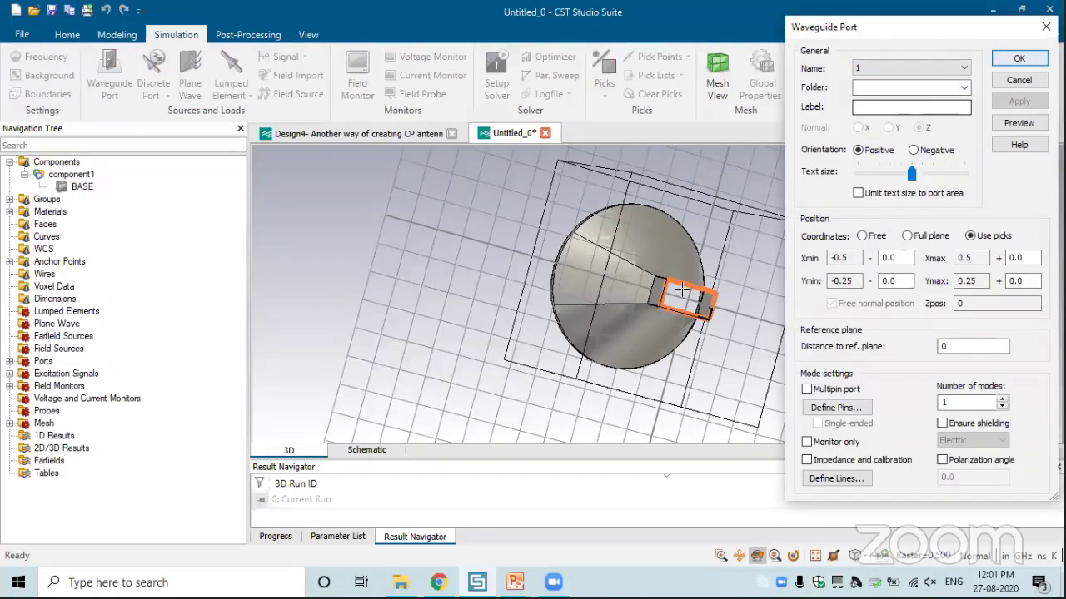
{"action": "key", "text": "Return"}
{"action": "scroll", "coordinate": [681, 289], "scroll_direction": "up", "scroll_amount": 5}
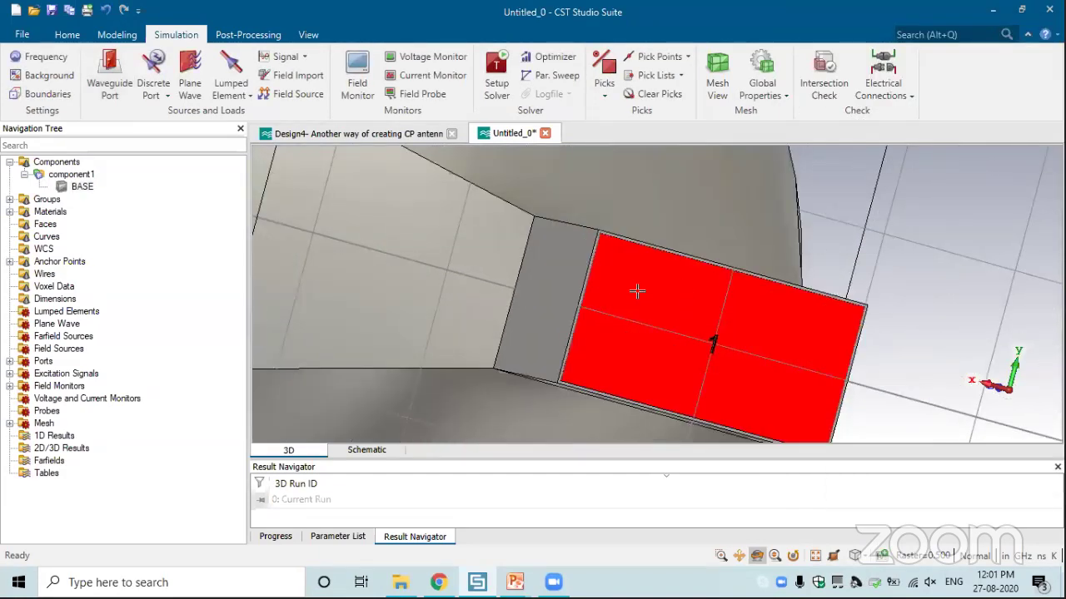
{"action": "scroll", "coordinate": [839, 301], "scroll_direction": "down", "scroll_amount": 4}
{"action": "left_click_drag", "start_coordinate": [440, 248], "coordinate": [709, 297]}
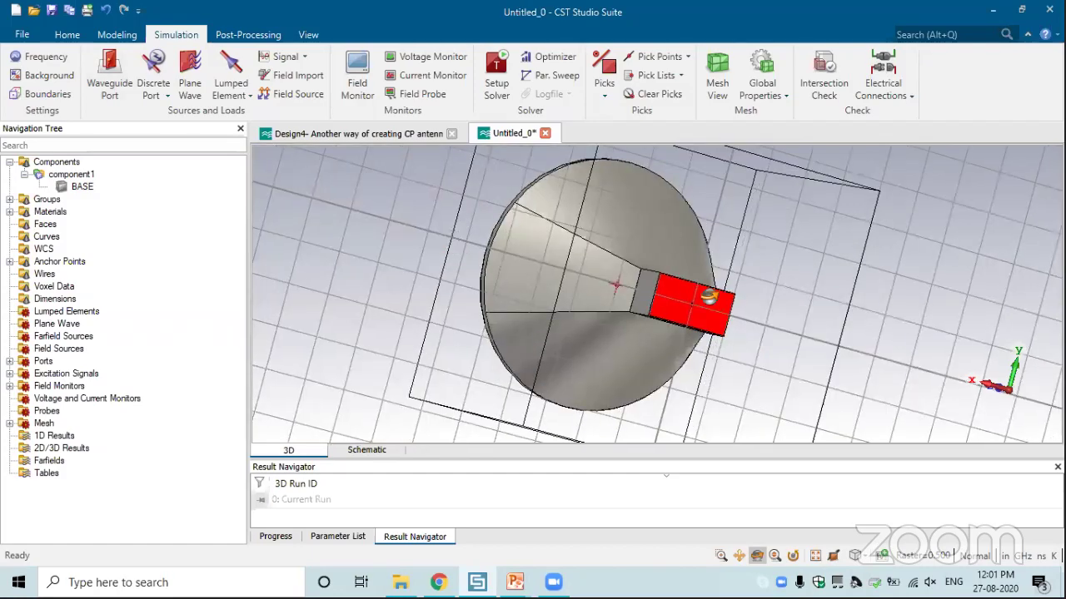
{"action": "key", "text": "space"}
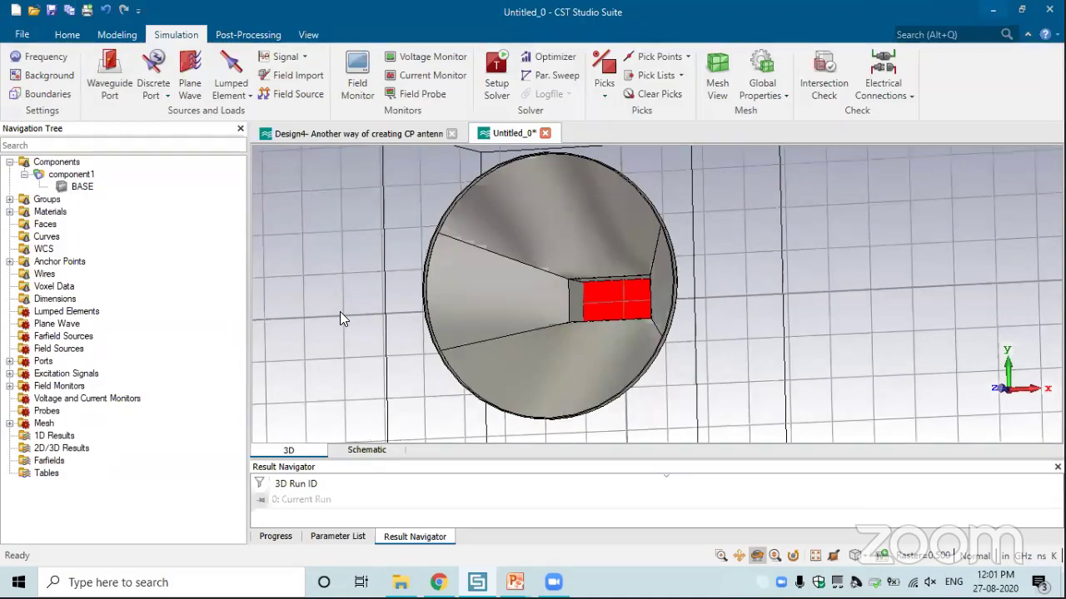
- Open the existing Design2-HORN_ANTENNA project and view its horn from the aperture side
{"action": "key", "text": "super+d"}
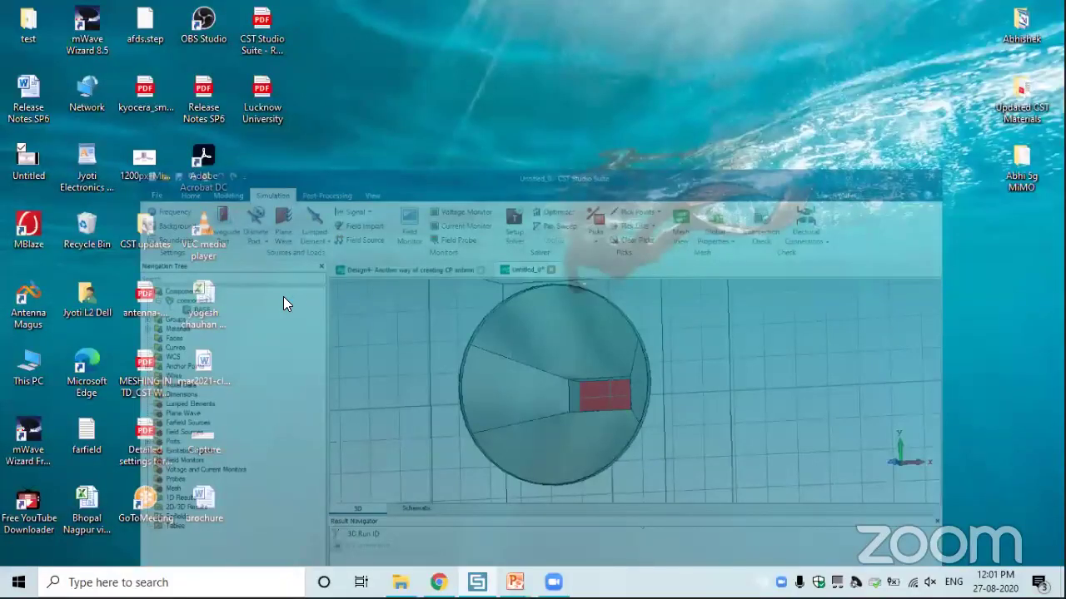
{"action": "key", "text": "super+e"}
{"action": "key", "text": "alt+Tab"}
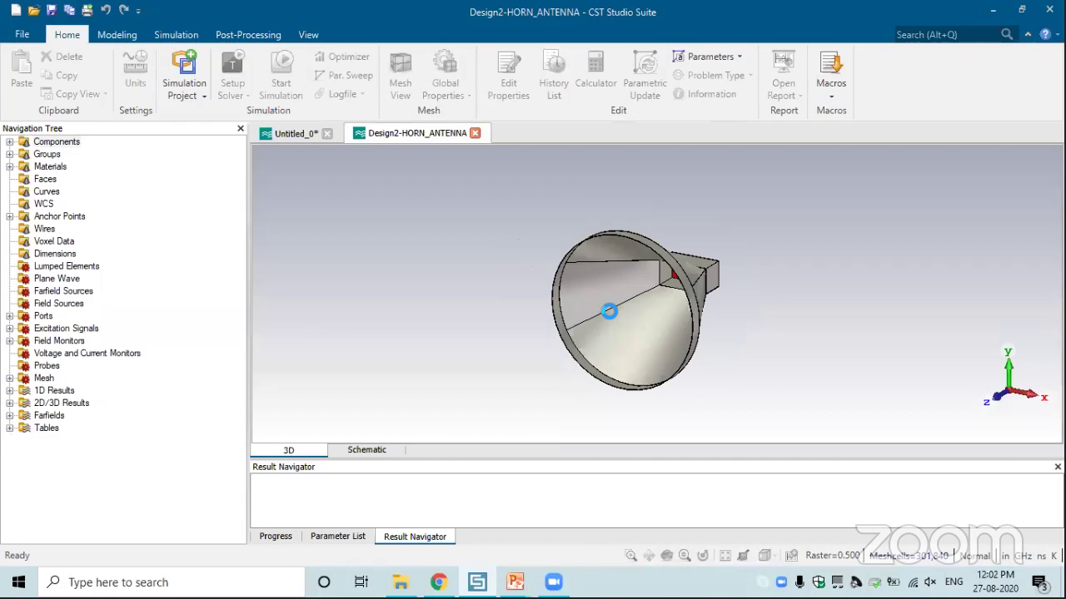
{"action": "left_click_drag", "start_coordinate": [609, 310], "coordinate": [31, 426]}
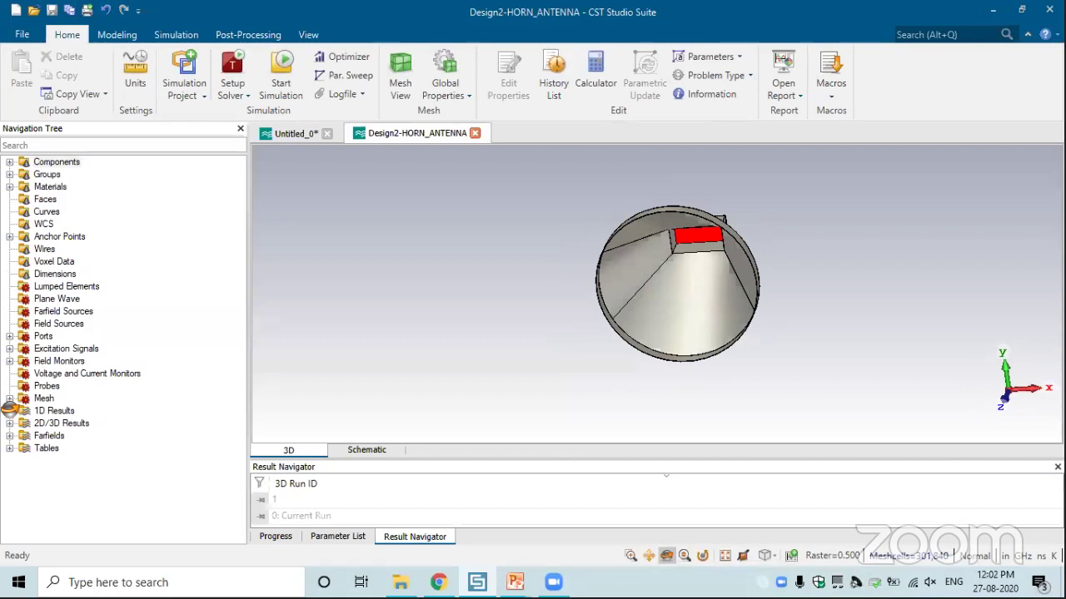
- Display the S1,1 magnitude curve and the VSWR1 curve of the simulated horn
{"action": "left_click", "coordinate": [8, 410]}
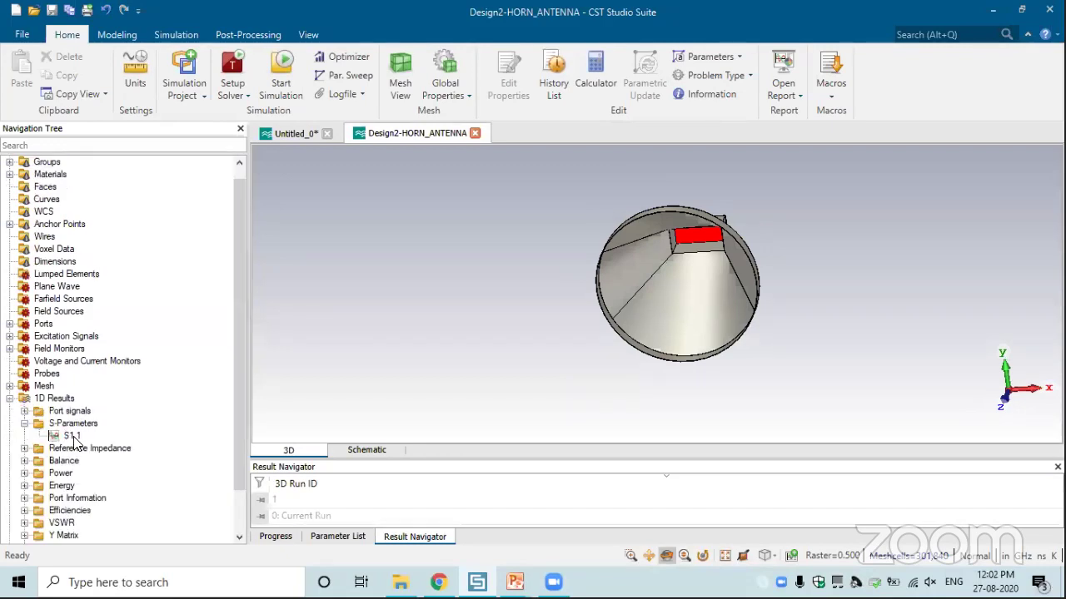
{"action": "left_click", "coordinate": [71, 436]}
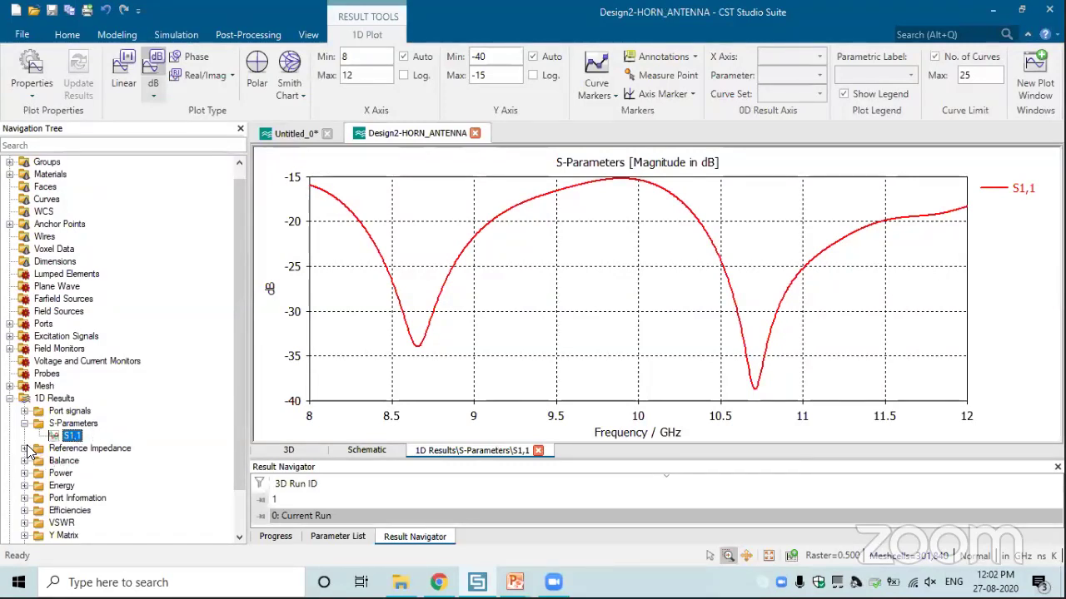
{"action": "scroll", "coordinate": [241, 333], "scroll_direction": "down", "scroll_amount": 2}
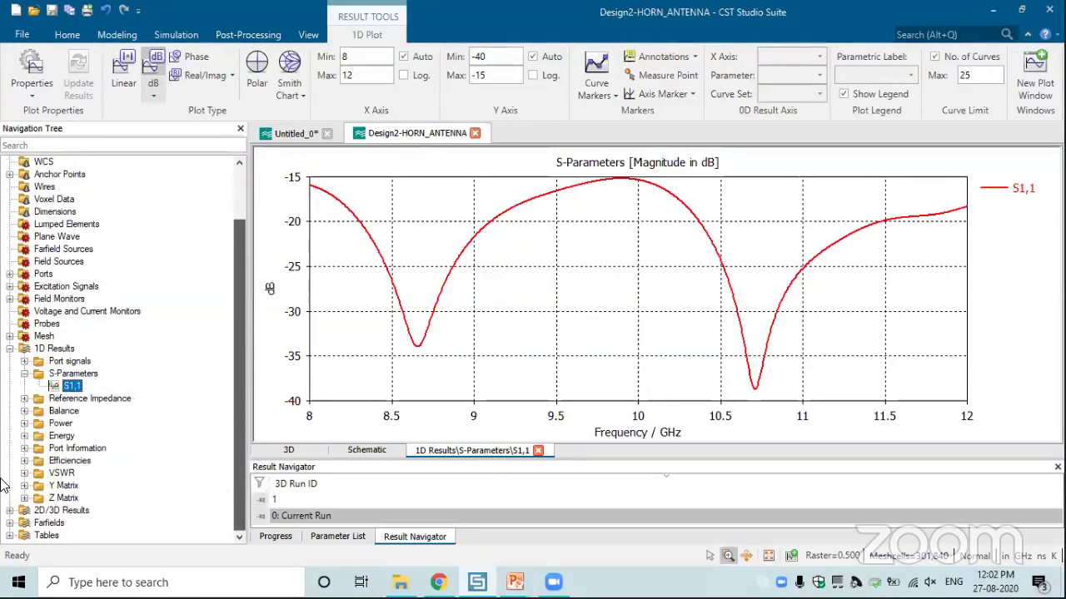
{"action": "left_click", "coordinate": [24, 473]}
{"action": "left_click", "coordinate": [72, 487]}
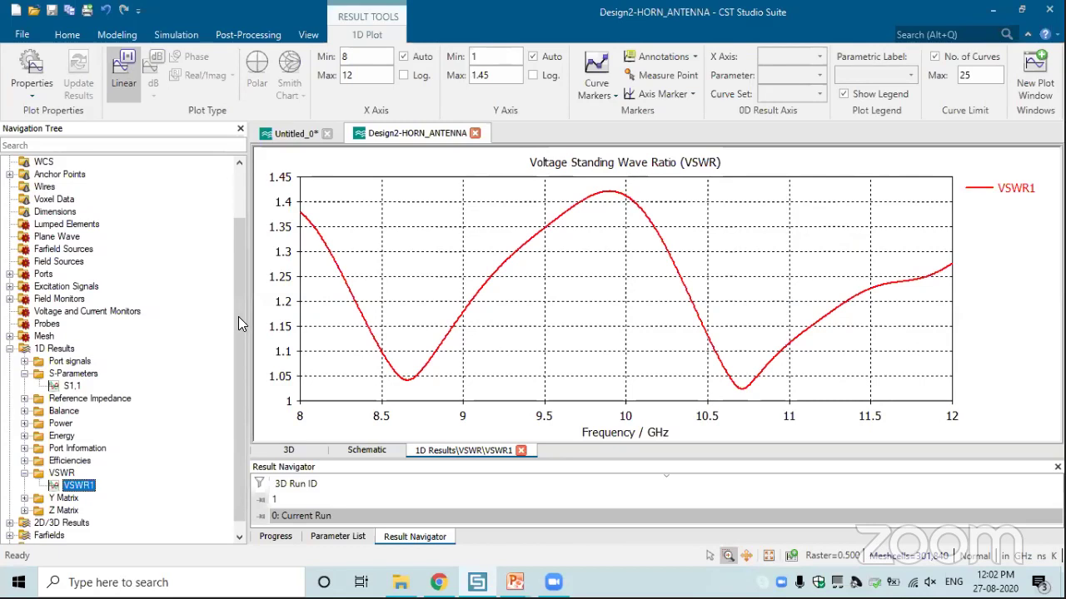
- Display the 10 GHz e-field on the horn, animate it over phase, and examine the field inside the flare
{"action": "scroll", "coordinate": [236, 358], "scroll_direction": "down", "scroll_amount": 1}
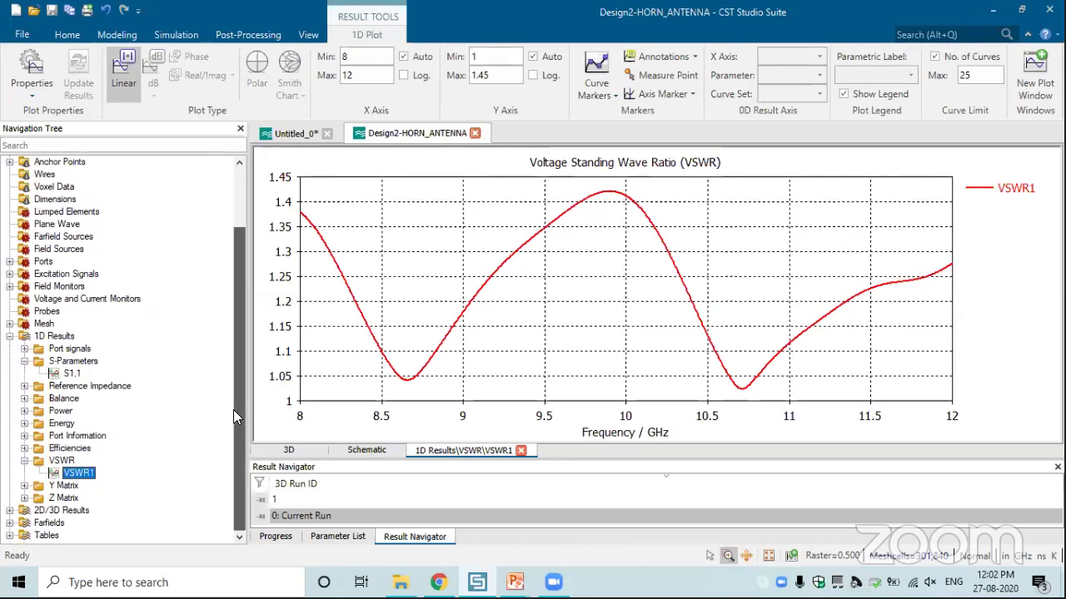
{"action": "left_click", "coordinate": [10, 511]}
{"action": "left_click", "coordinate": [25, 511]}
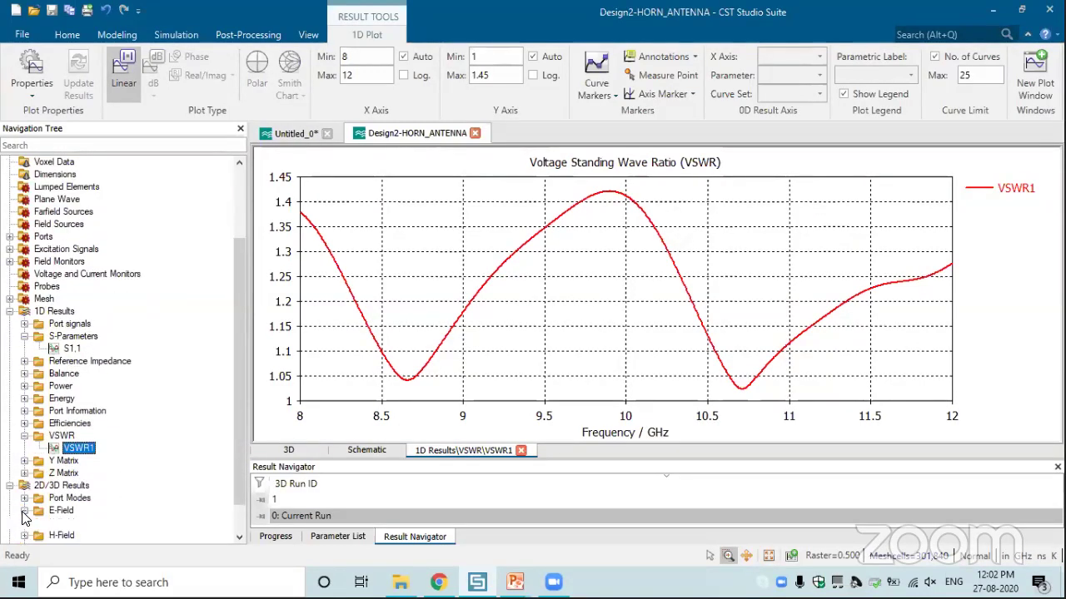
{"action": "double_click", "coordinate": [91, 524]}
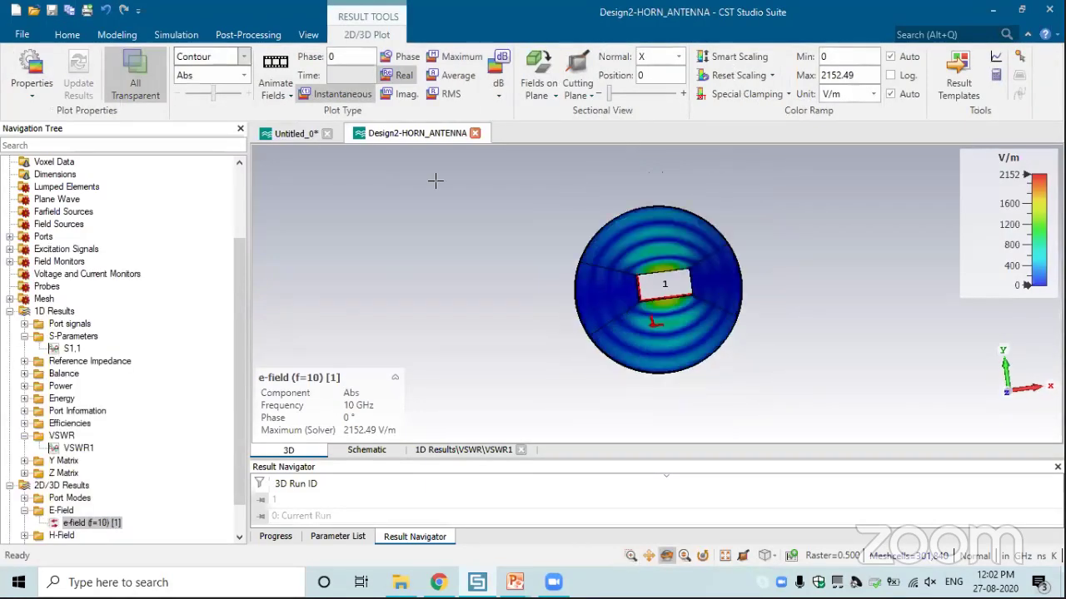
{"action": "left_click", "coordinate": [274, 62]}
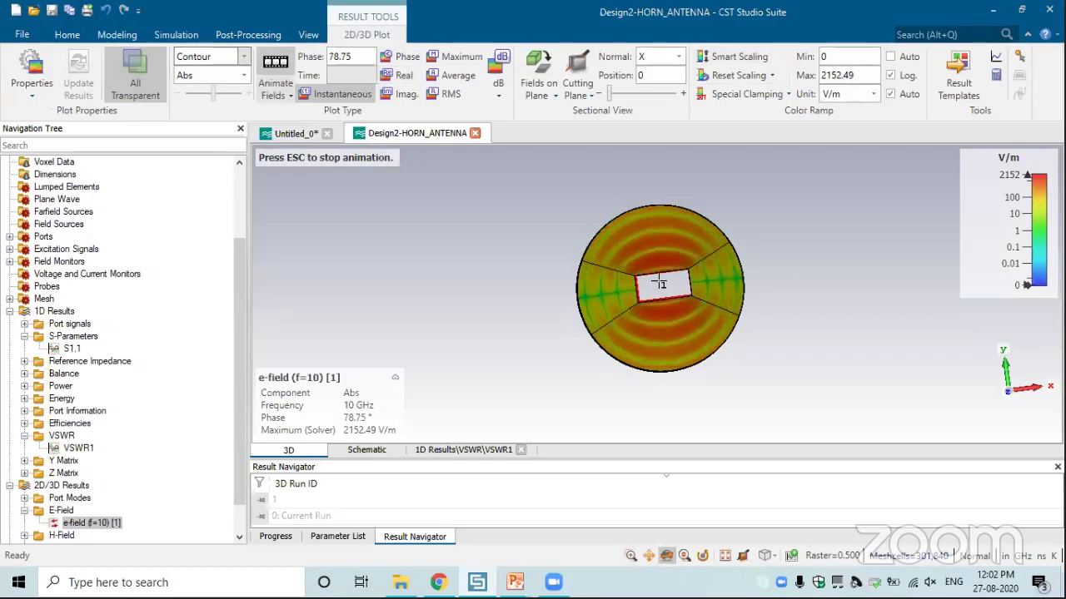
{"action": "scroll", "coordinate": [650, 274], "scroll_direction": "up", "scroll_amount": 4}
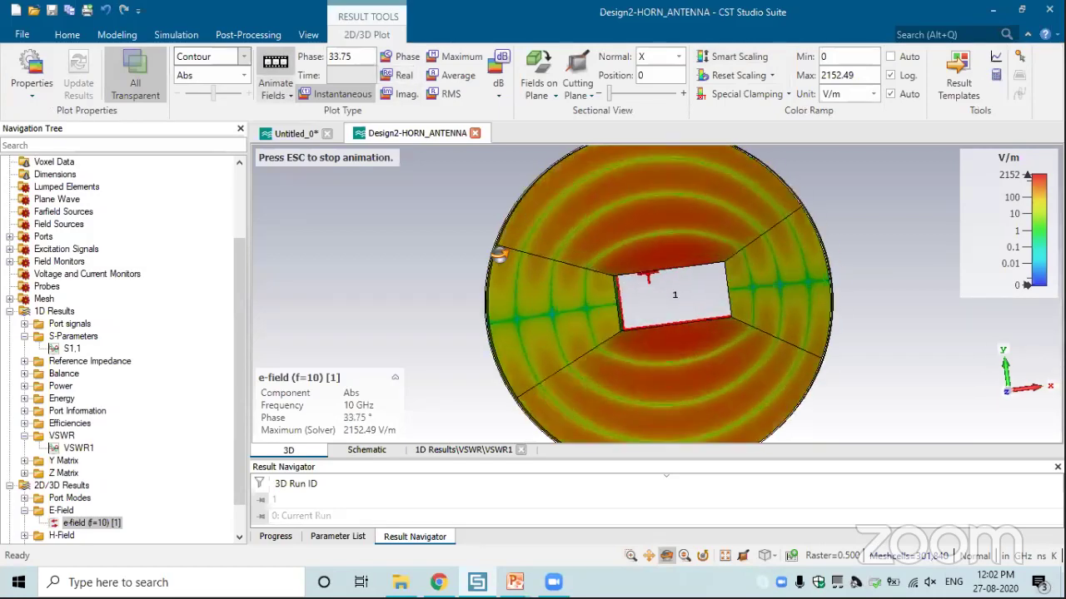
{"action": "left_click_drag", "start_coordinate": [498, 254], "coordinate": [391, 337]}
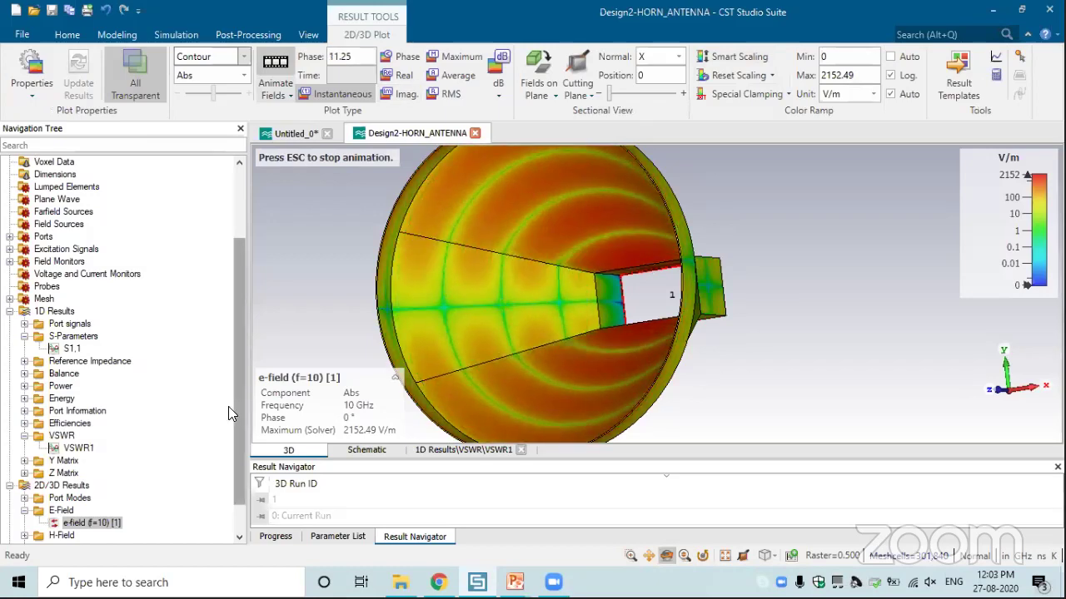
- Display the animated 10 GHz h-field on the horn and examine its distribution inside the flare
{"action": "scroll", "coordinate": [170, 480], "scroll_direction": "down", "scroll_amount": 1}
{"action": "left_click", "coordinate": [25, 498]}
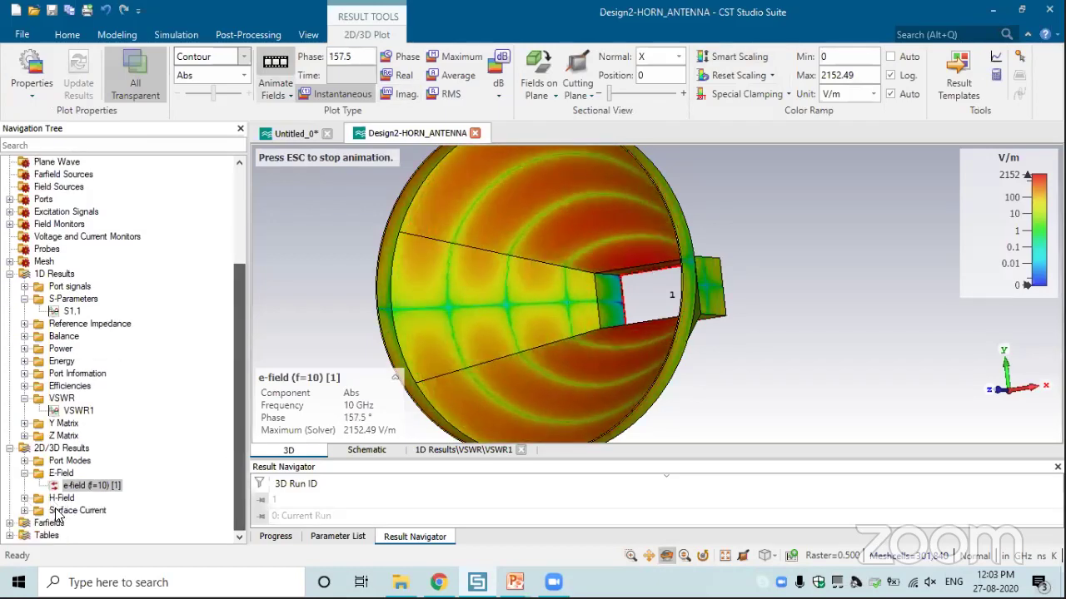
{"action": "left_click", "coordinate": [63, 511]}
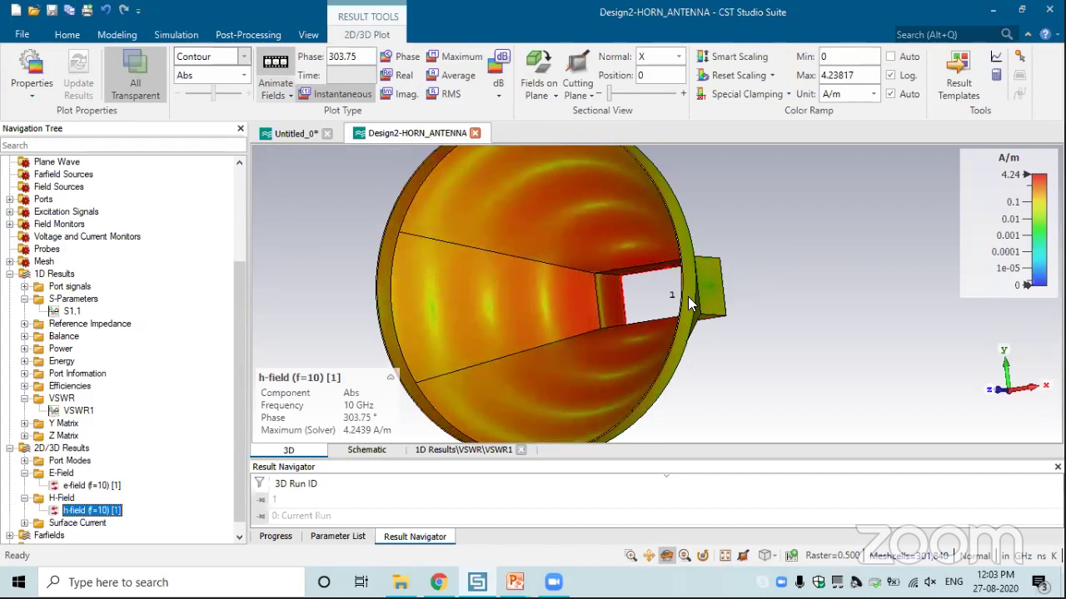
{"action": "scroll", "coordinate": [721, 292], "scroll_direction": "down", "scroll_amount": 4}
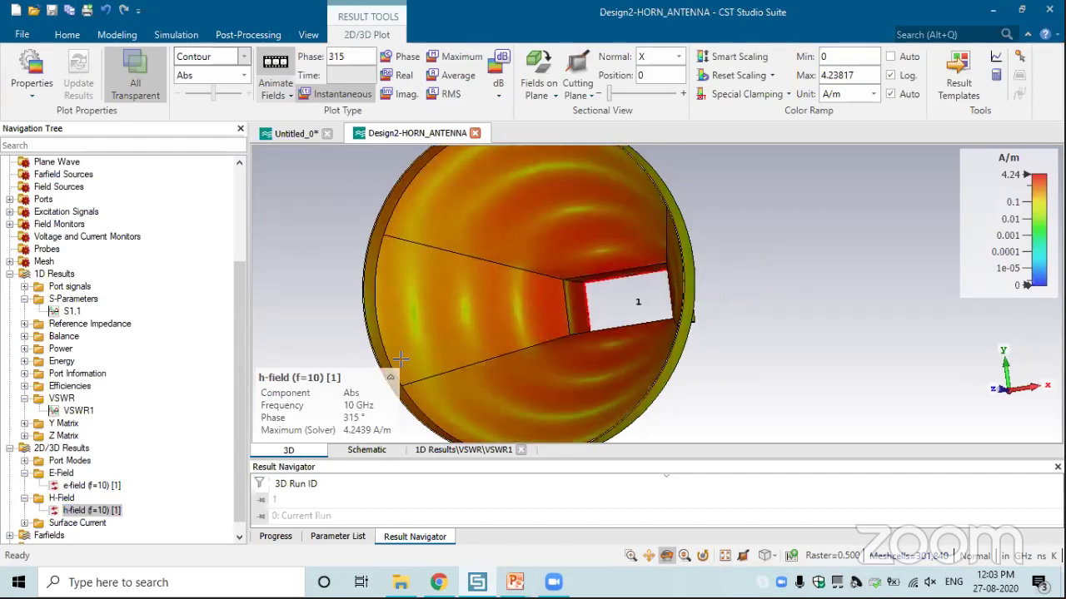
{"action": "scroll", "coordinate": [238, 358], "scroll_direction": "down", "scroll_amount": 1}
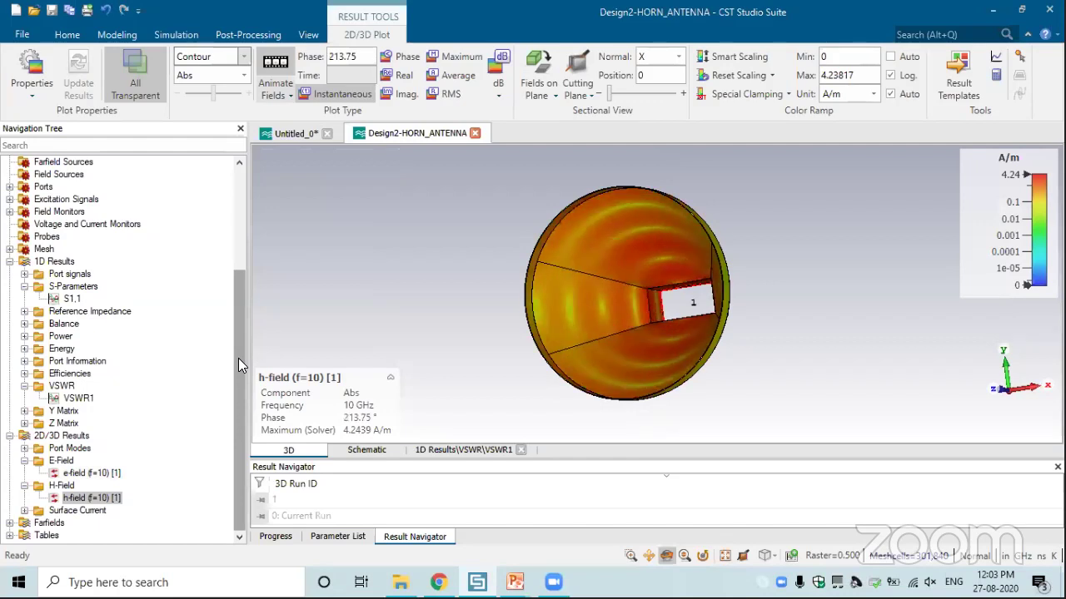
- Display the broadband farfield's Abs component at 10 GHz as a 3D plot and set its scaling to Realized Gain
{"action": "left_click", "coordinate": [10, 523]}
{"action": "left_click", "coordinate": [25, 523]}
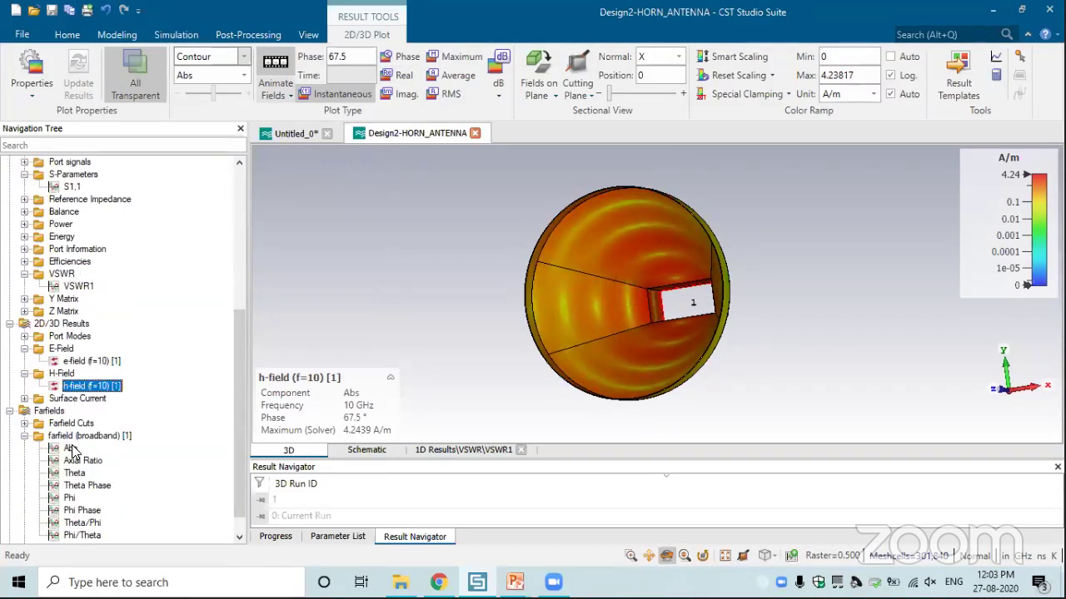
{"action": "left_click", "coordinate": [72, 448]}
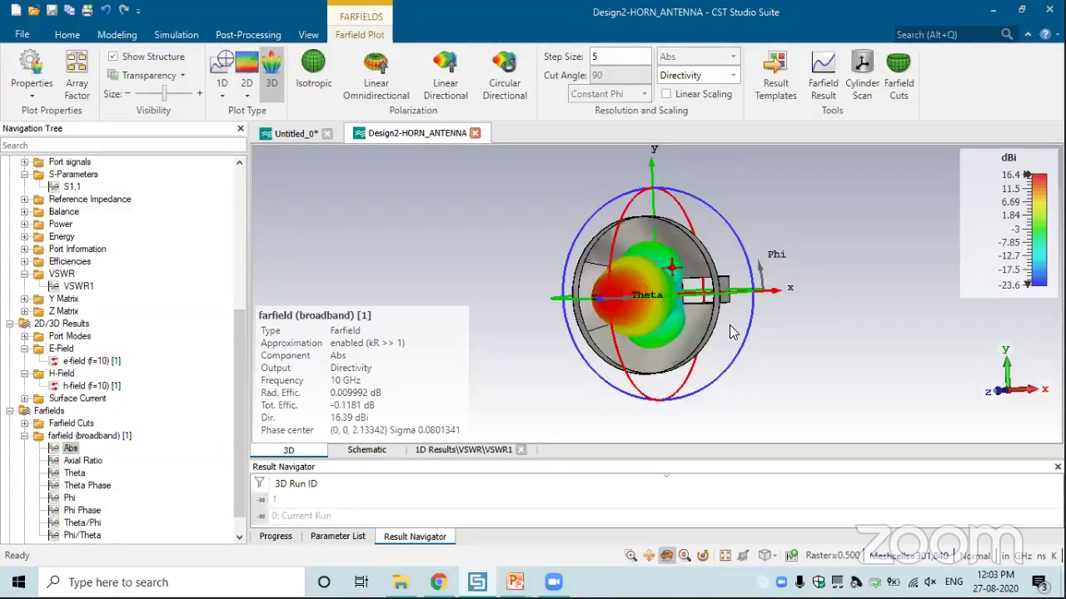
{"action": "left_click", "coordinate": [703, 74]}
{"action": "left_click", "coordinate": [718, 111]}
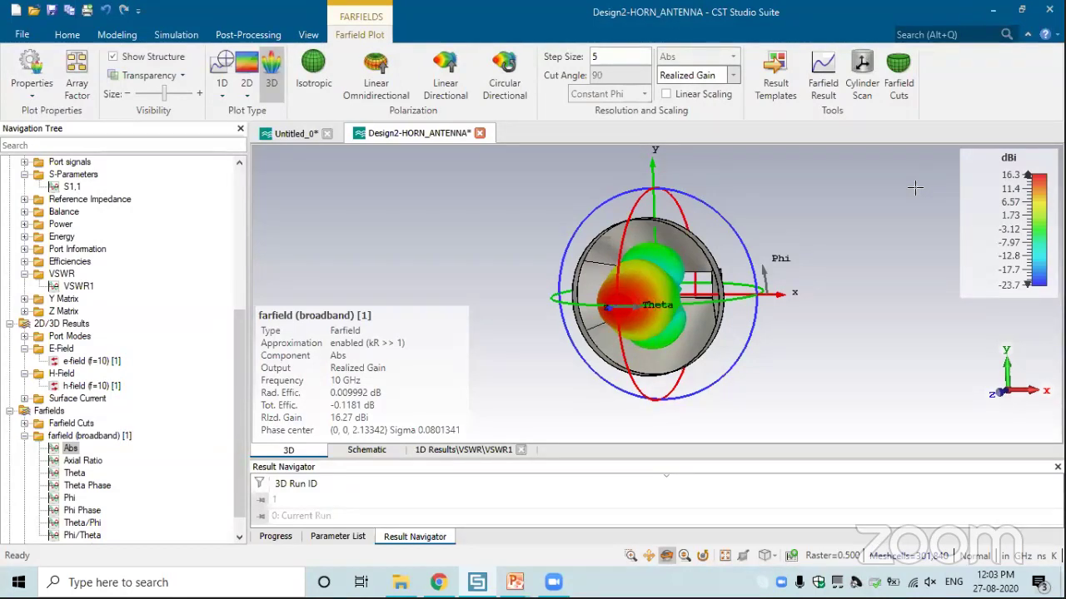
- Set the farfield polarization to Linear Directional and display the Ludwig 3 Copolar component in 3D, scaled as Directivity
{"action": "left_click_drag", "start_coordinate": [238, 373], "coordinate": [242, 237]}
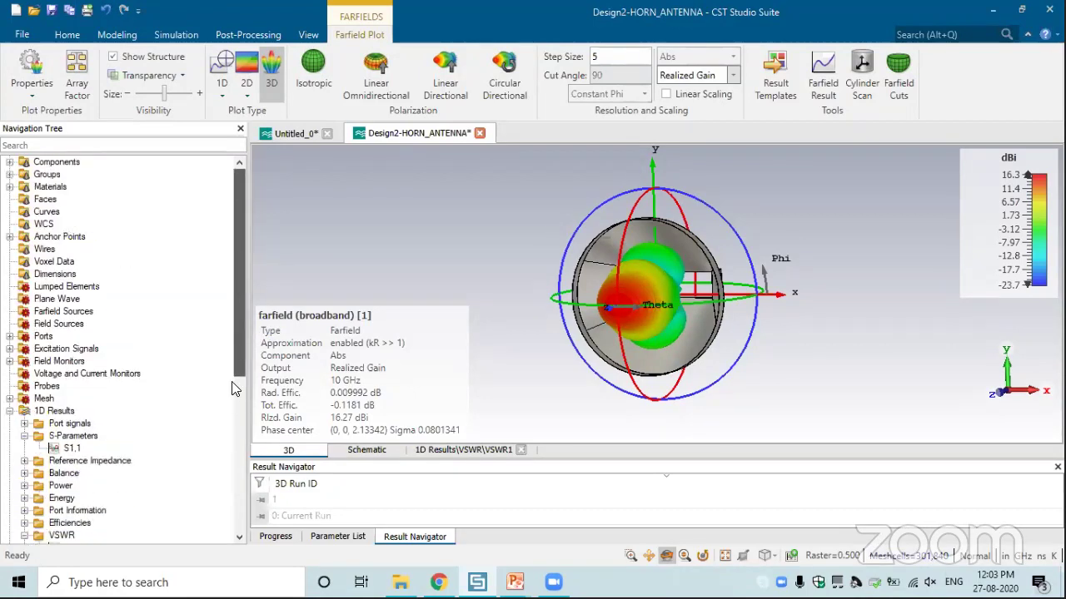
{"action": "scroll", "coordinate": [234, 443], "scroll_direction": "down", "scroll_amount": 8}
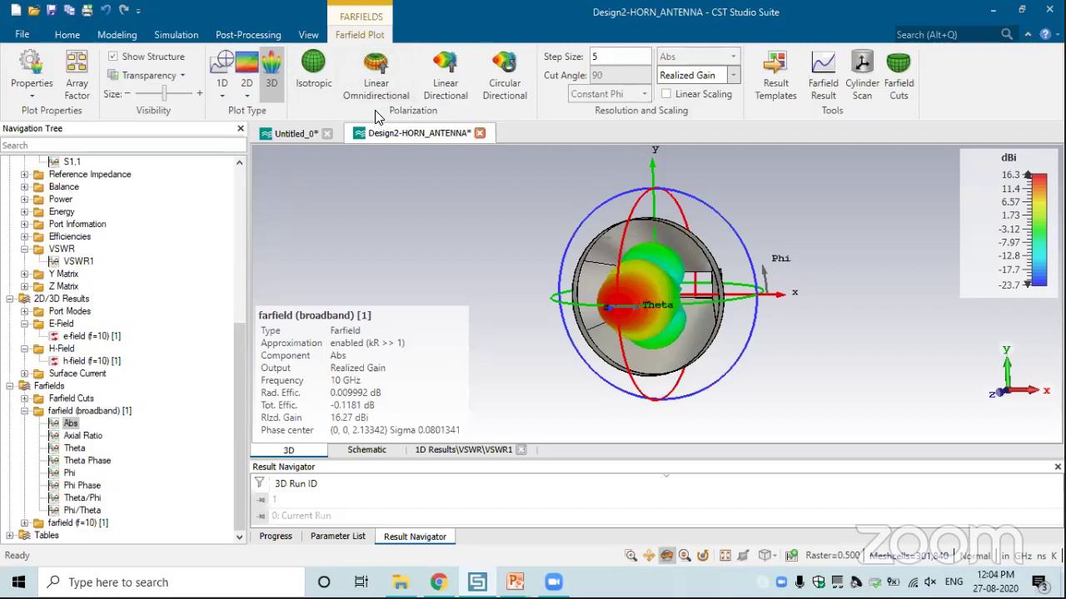
{"action": "left_click", "coordinate": [445, 95]}
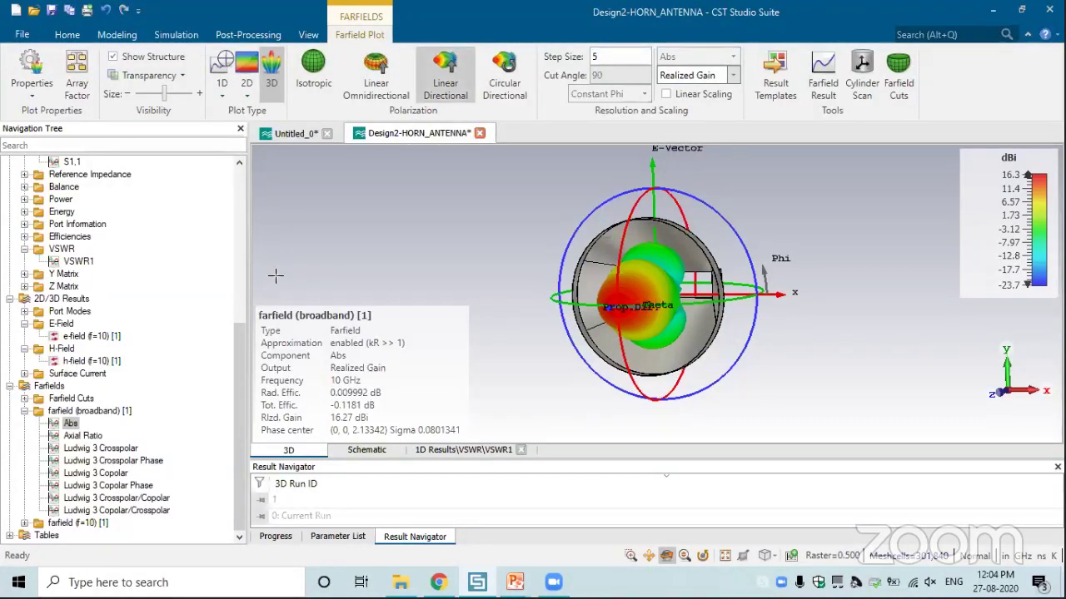
{"action": "left_click", "coordinate": [95, 473]}
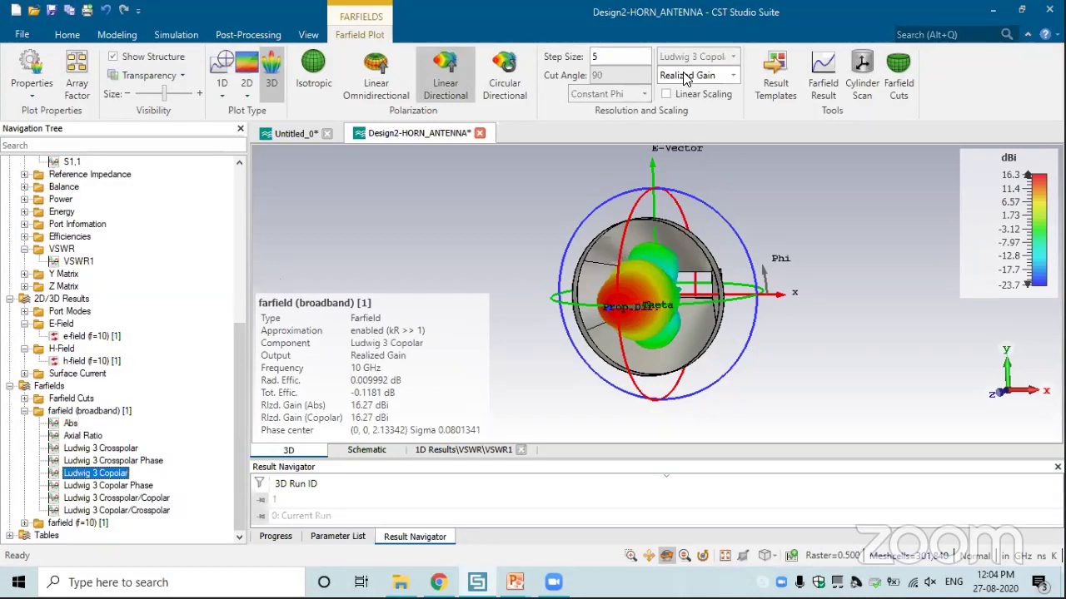
{"action": "left_click", "coordinate": [732, 76]}
{"action": "left_click", "coordinate": [699, 101]}
{"action": "left_click", "coordinate": [731, 76]}
{"action": "left_click", "coordinate": [704, 85]}
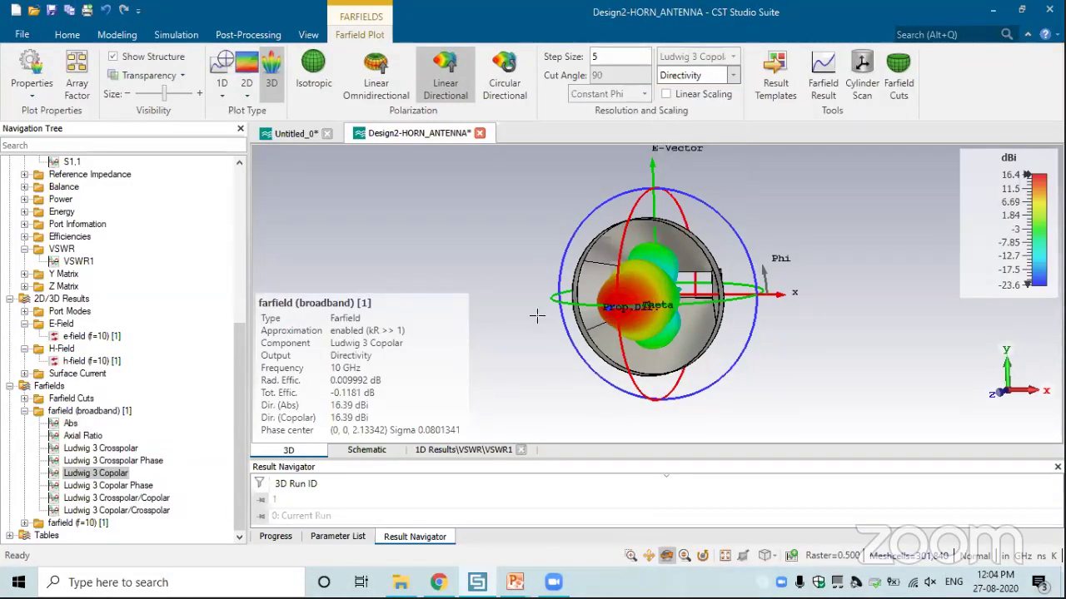
- Display the Ludwig 3 Crosspolar farfield as a 1D polar plot, followed by the Ludwig 3 Copolar pattern at Phi=90
{"action": "left_click", "coordinate": [106, 449]}
{"action": "left_click_drag", "start_coordinate": [540, 313], "coordinate": [658, 329]}
{"action": "left_click", "coordinate": [246, 93]}
{"action": "left_click", "coordinate": [240, 122]}
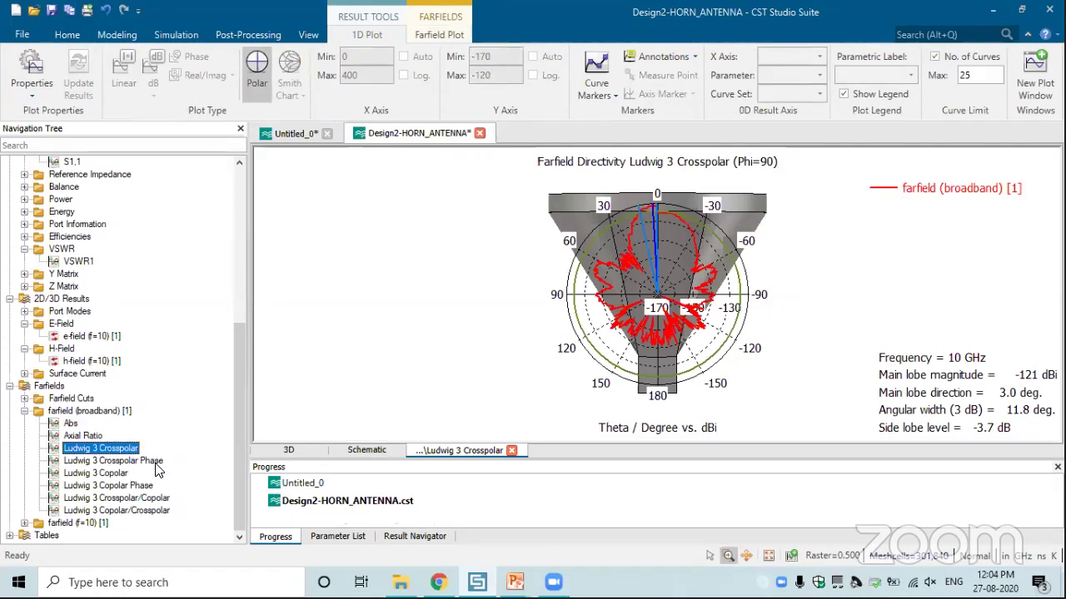
{"action": "left_click", "coordinate": [108, 474]}
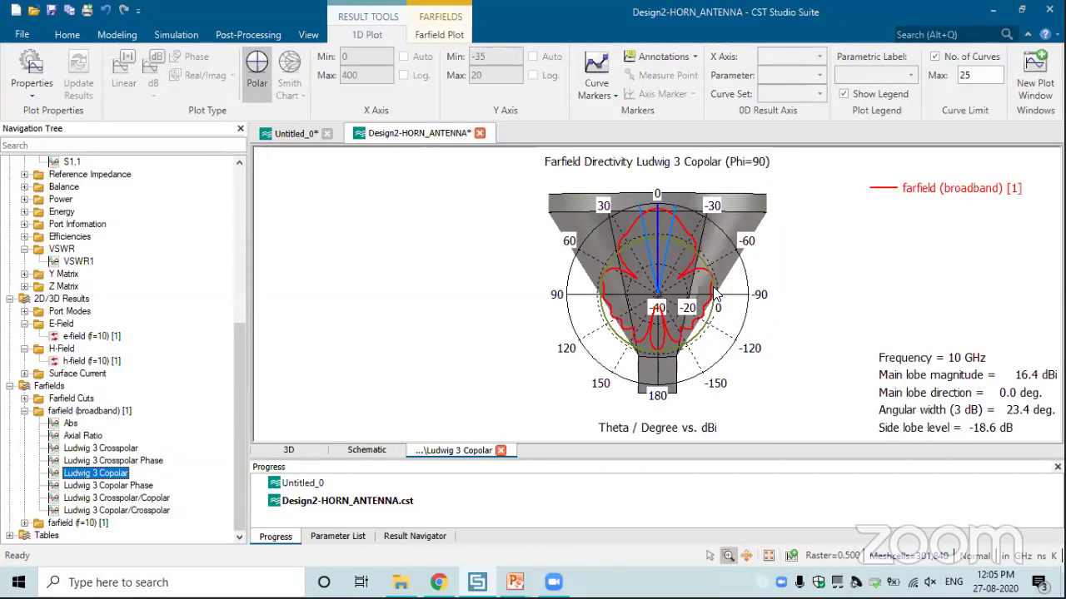
{"action": "left_click", "coordinate": [714, 63]}
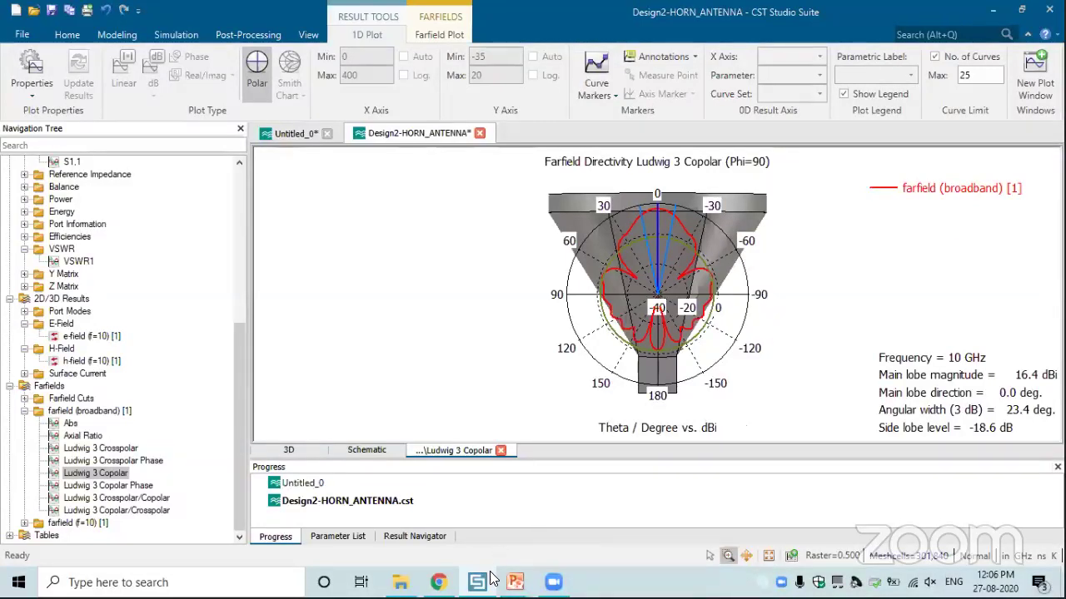
- Switch to the Demonstration presentation in PowerPoint and show slide 14, comparing the LHCP and RHCP antennas, as a slide show
{"action": "mouse_move", "coordinate": [520, 575]}
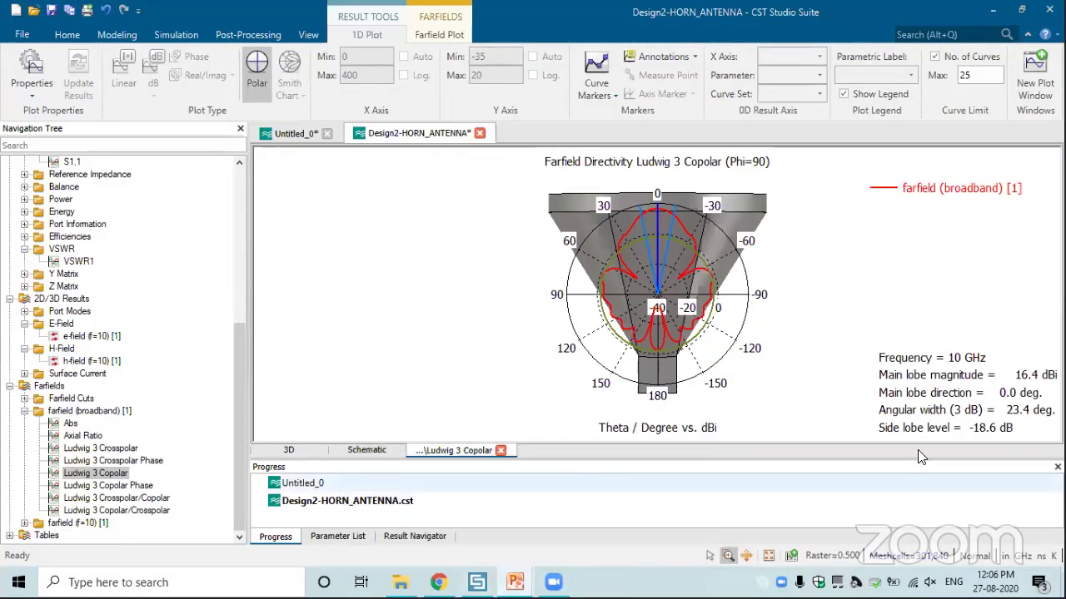
{"action": "key", "text": "alt+Tab"}
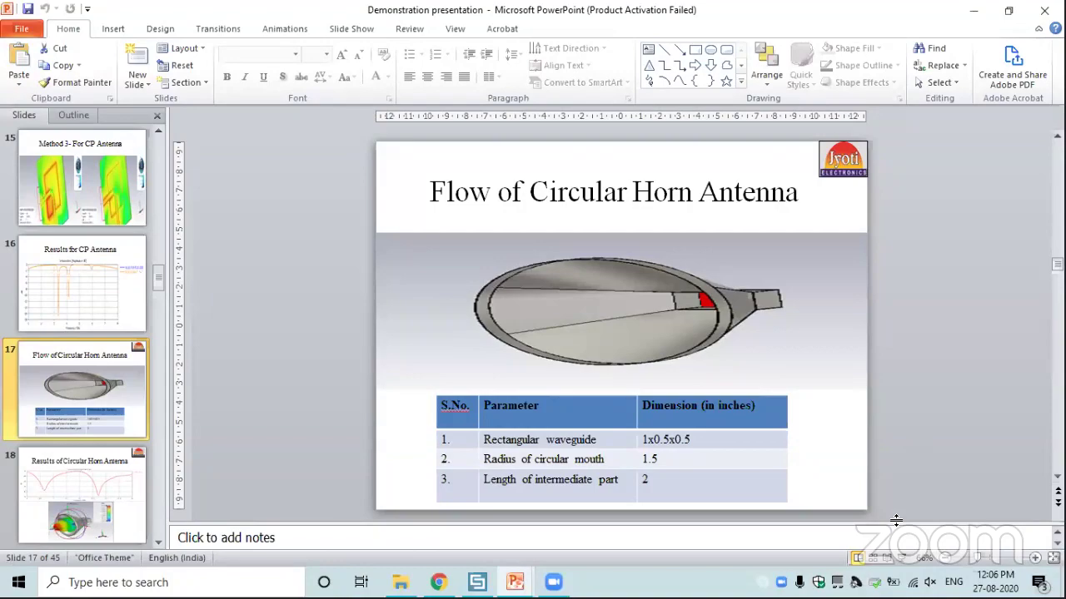
{"action": "key", "text": "Page_Up"}
{"action": "key", "text": "Page_Up"}
{"action": "key", "text": "Page_Up"}
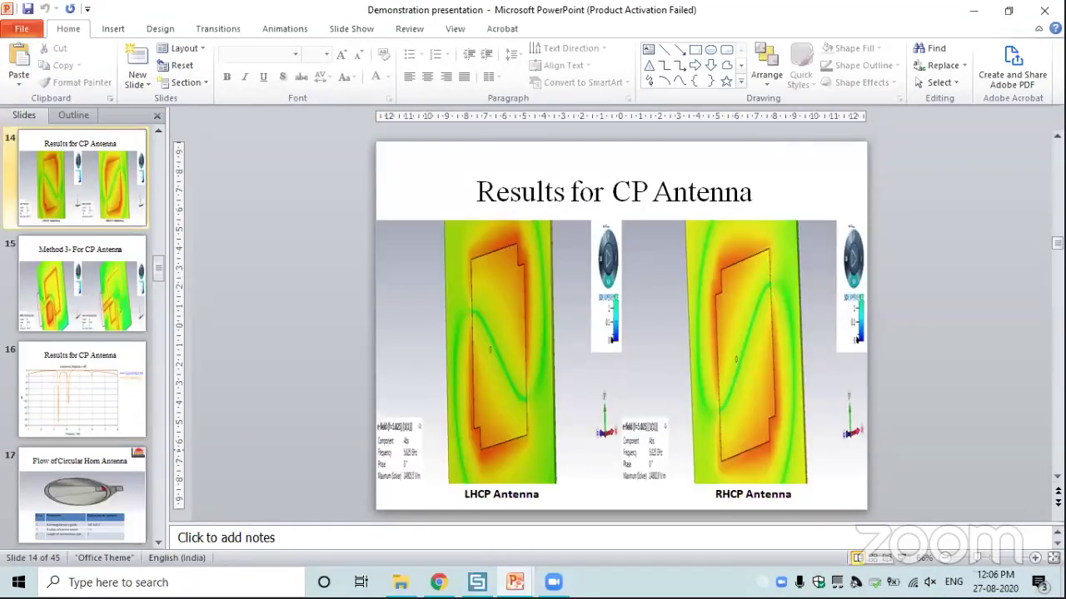
{"action": "key", "text": "shift+F5"}
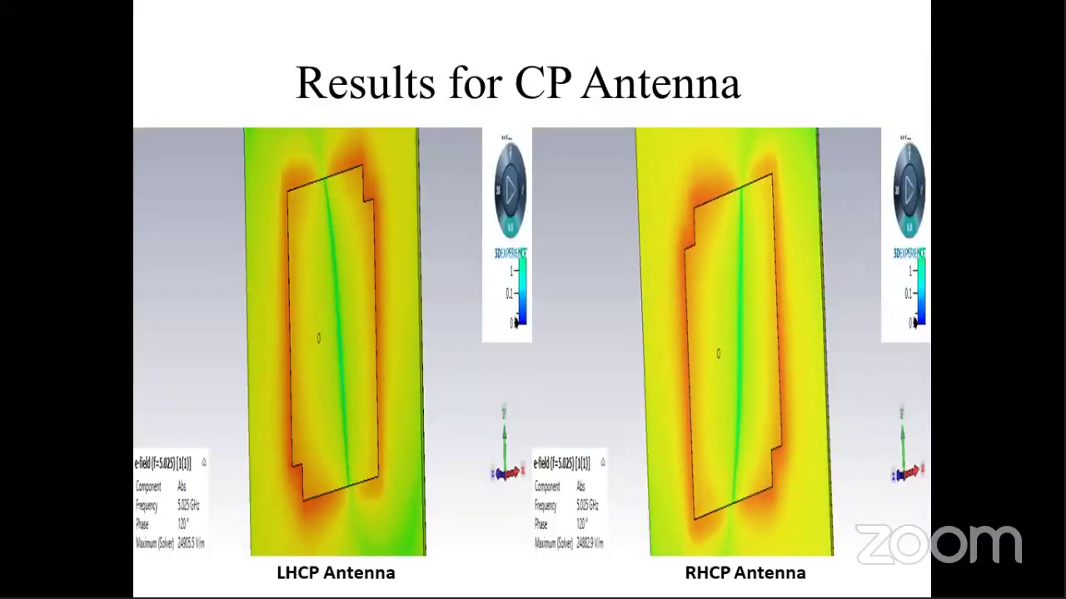
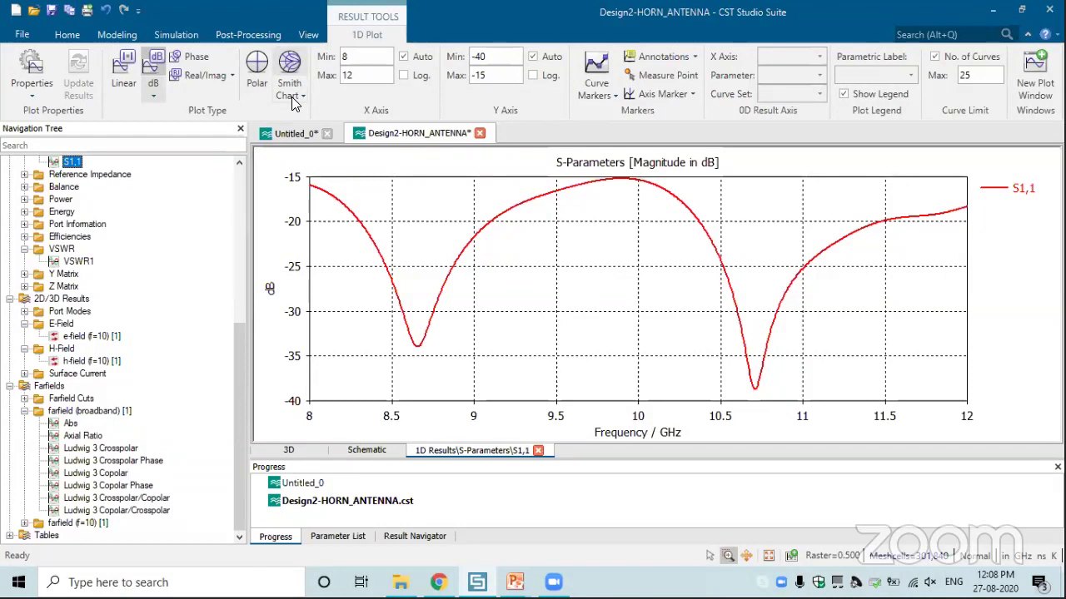
- Display S1,1 on the Z Smith Chart, compare it with the Y Smith Chart, and return to the impedance view
{"action": "left_click", "coordinate": [290, 73]}
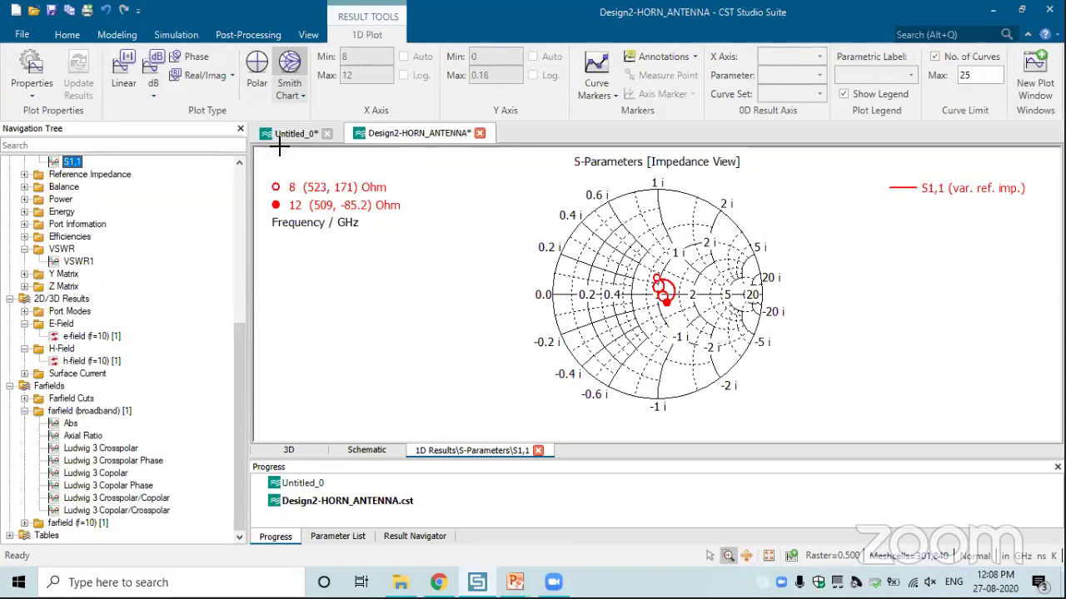
{"action": "left_click", "coordinate": [299, 108]}
{"action": "left_click", "coordinate": [313, 133]}
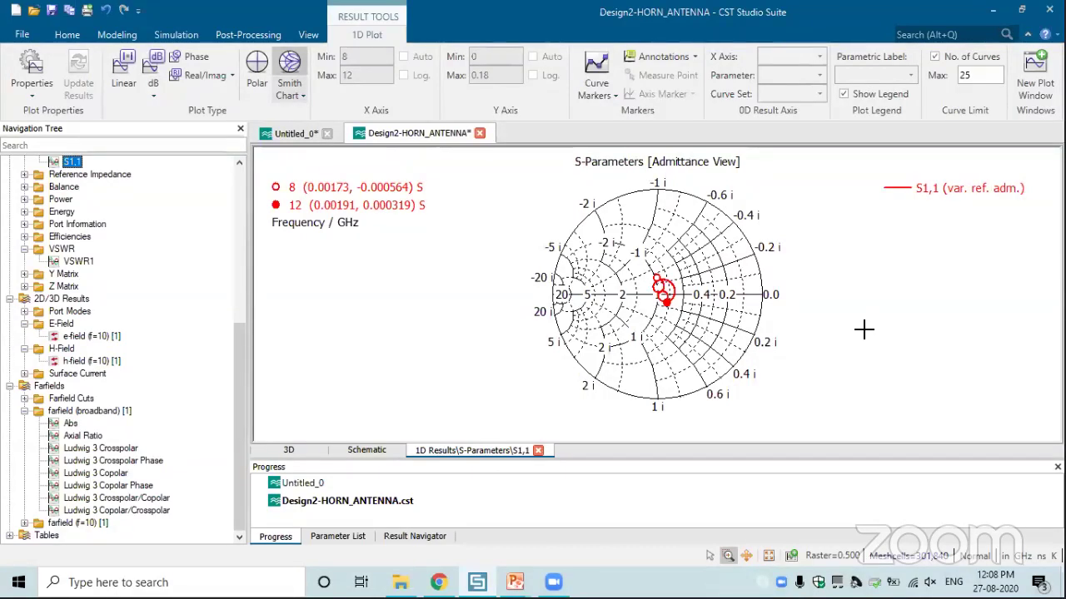
{"action": "left_click", "coordinate": [294, 93]}
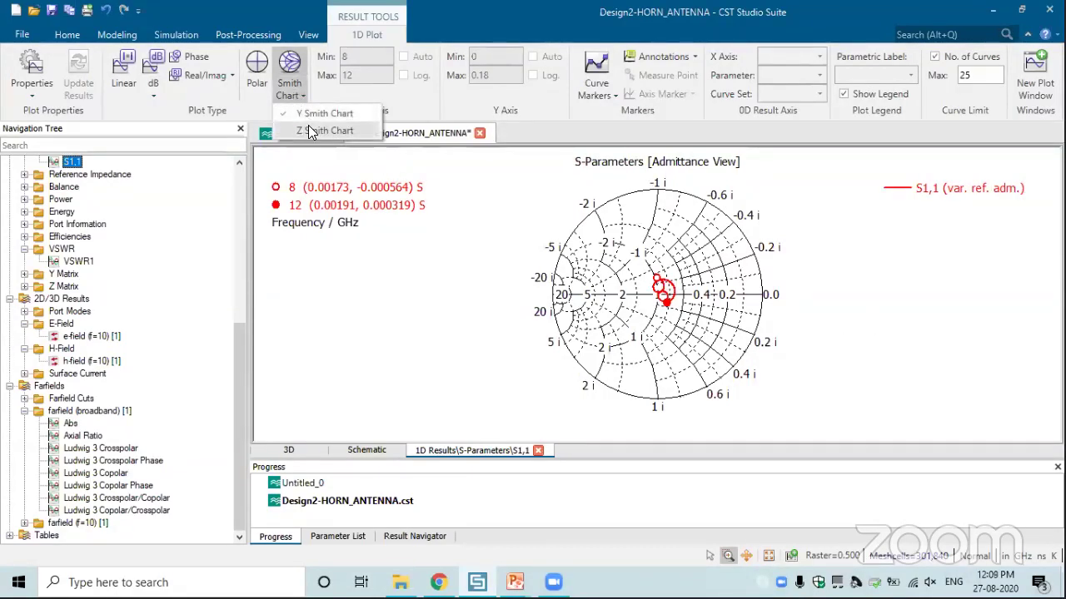
{"action": "left_click", "coordinate": [313, 134]}
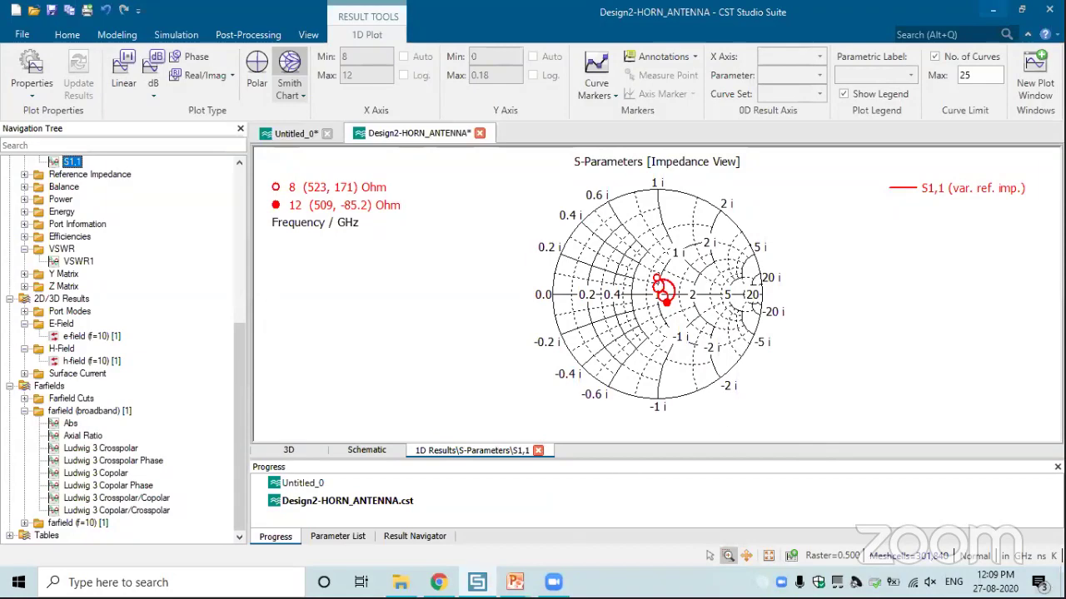
- Switch to File Explorer and open the LHCP antenna project from the Session 1 folder
{"action": "left_click", "coordinate": [515, 582]}
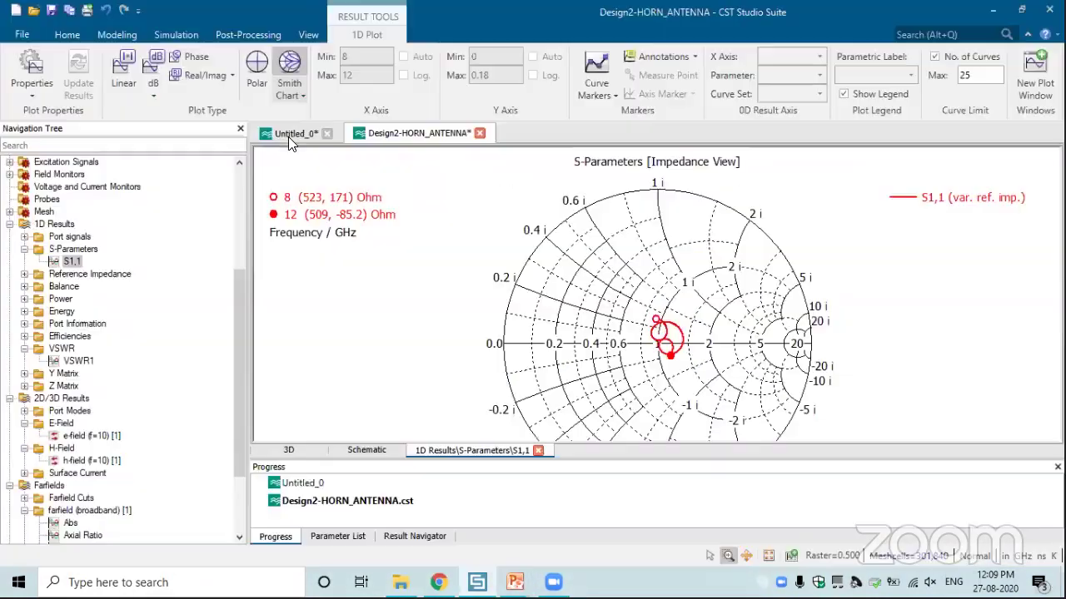
{"action": "left_click", "coordinate": [288, 137]}
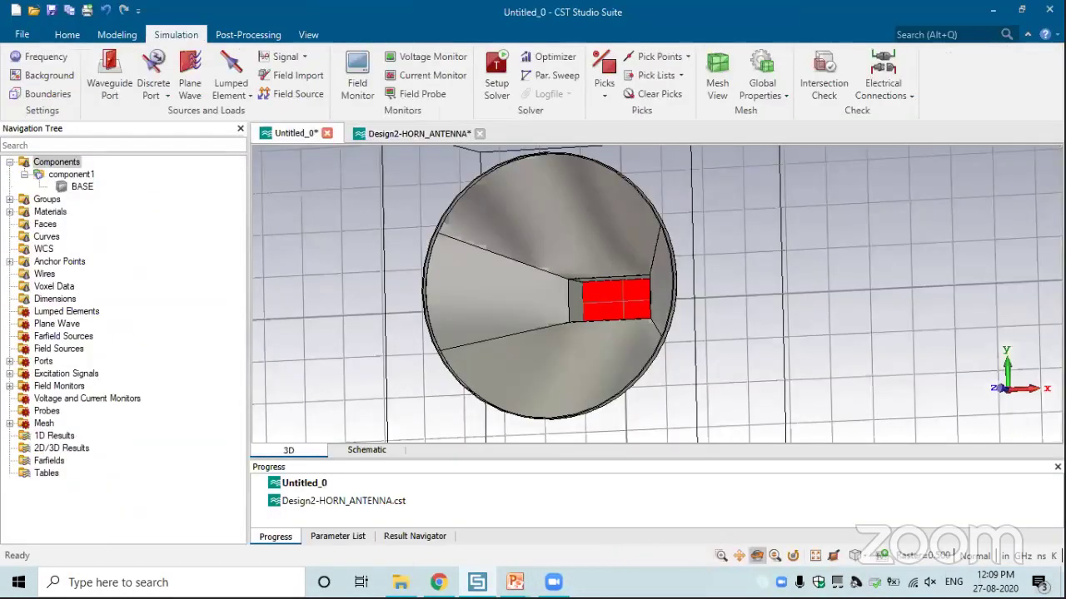
{"action": "key", "text": "alt+Tab"}
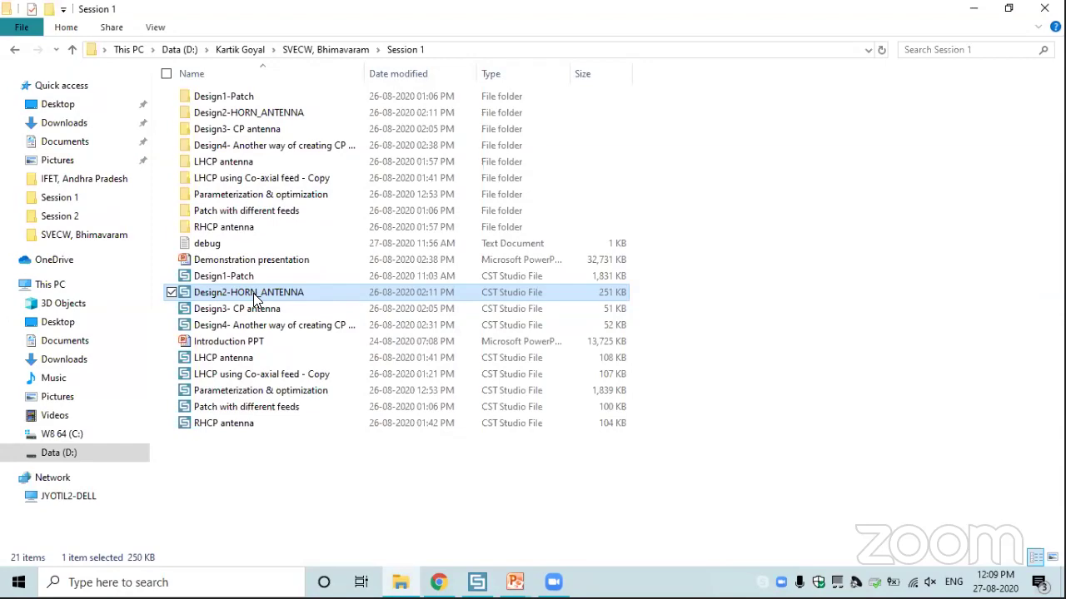
{"action": "left_click", "coordinate": [278, 363]}
{"action": "key", "text": "Return"}
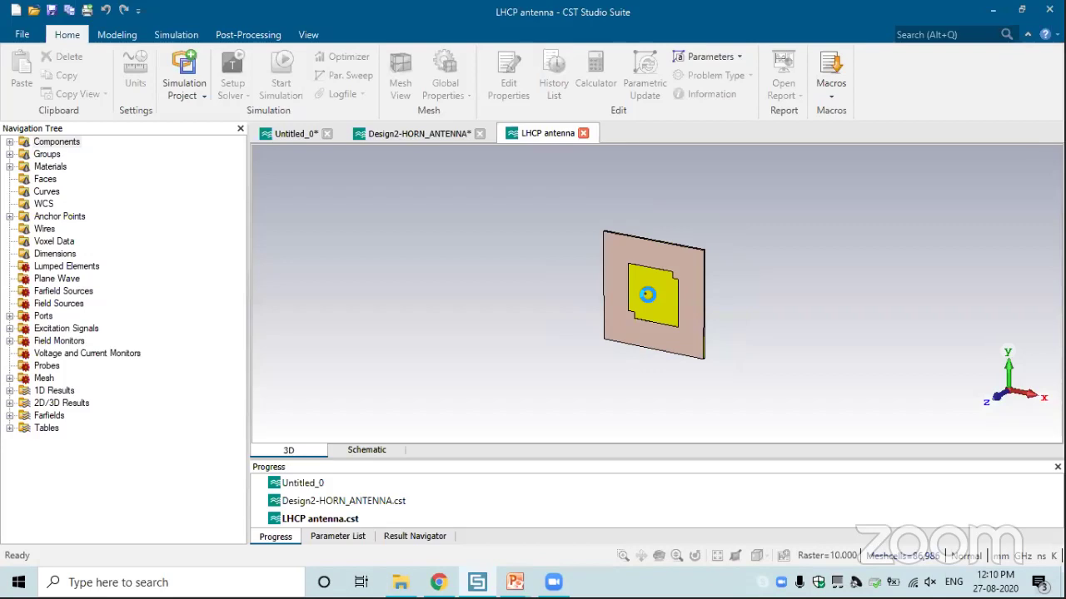
- Pick the uncut lower corner point of the LHCP patch beside the substrate and align the local coordinate system with it
{"action": "scroll", "coordinate": [704, 346], "scroll_direction": "up", "scroll_amount": 3}
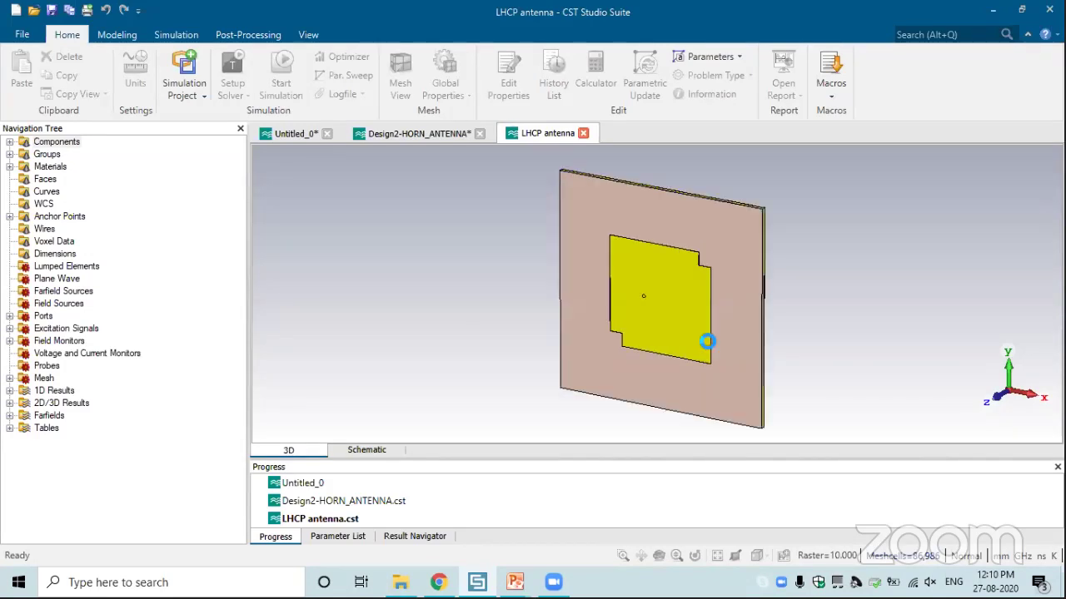
{"action": "left_click_drag", "start_coordinate": [789, 287], "coordinate": [796, 311]}
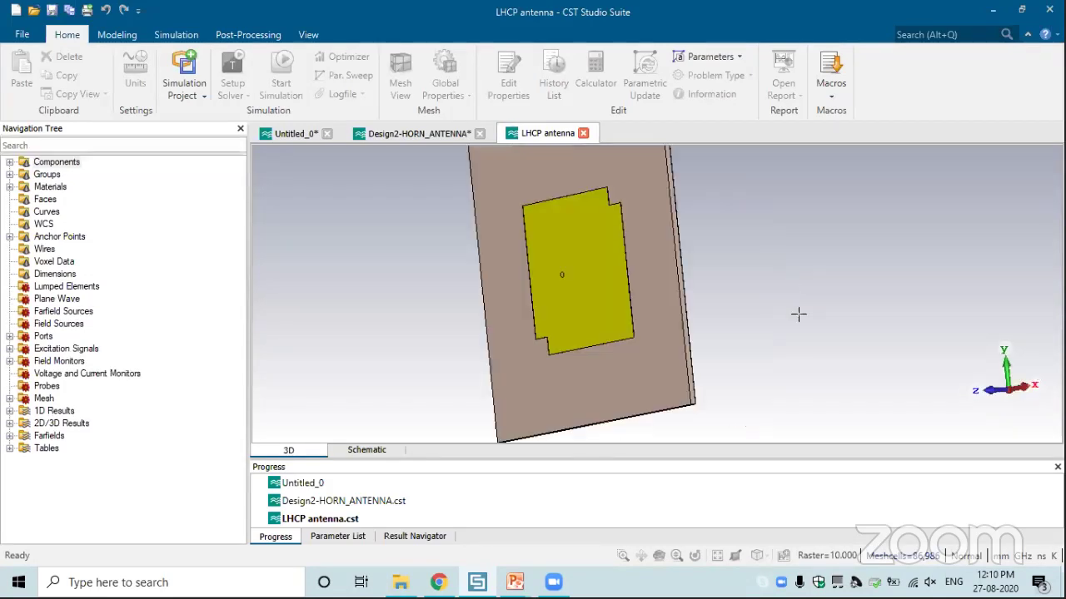
{"action": "left_click_drag", "start_coordinate": [706, 340], "coordinate": [678, 337]}
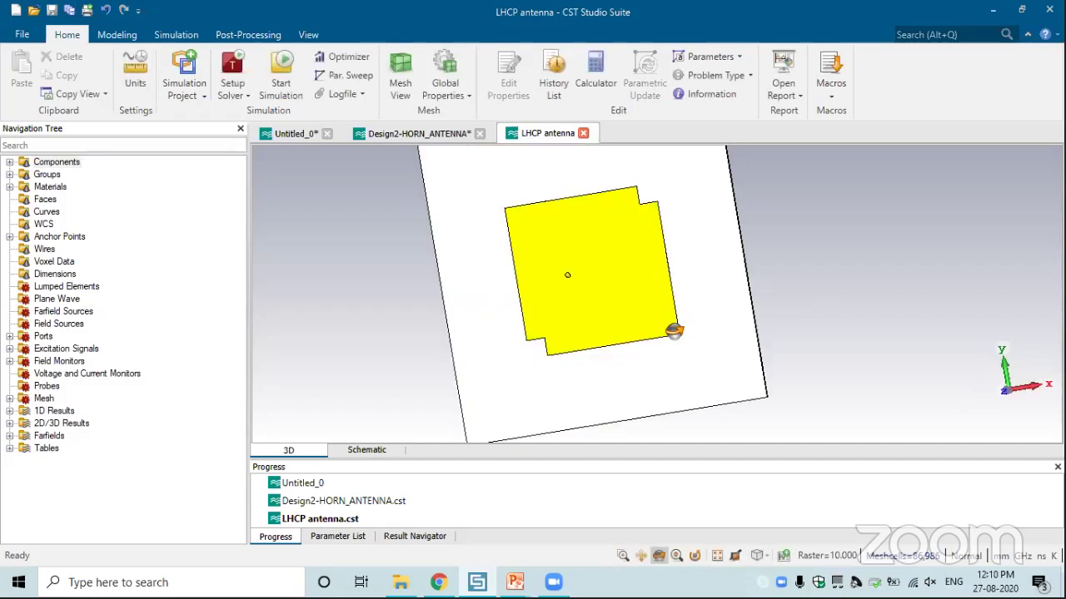
{"action": "scroll", "coordinate": [666, 330], "scroll_direction": "up", "scroll_amount": 4}
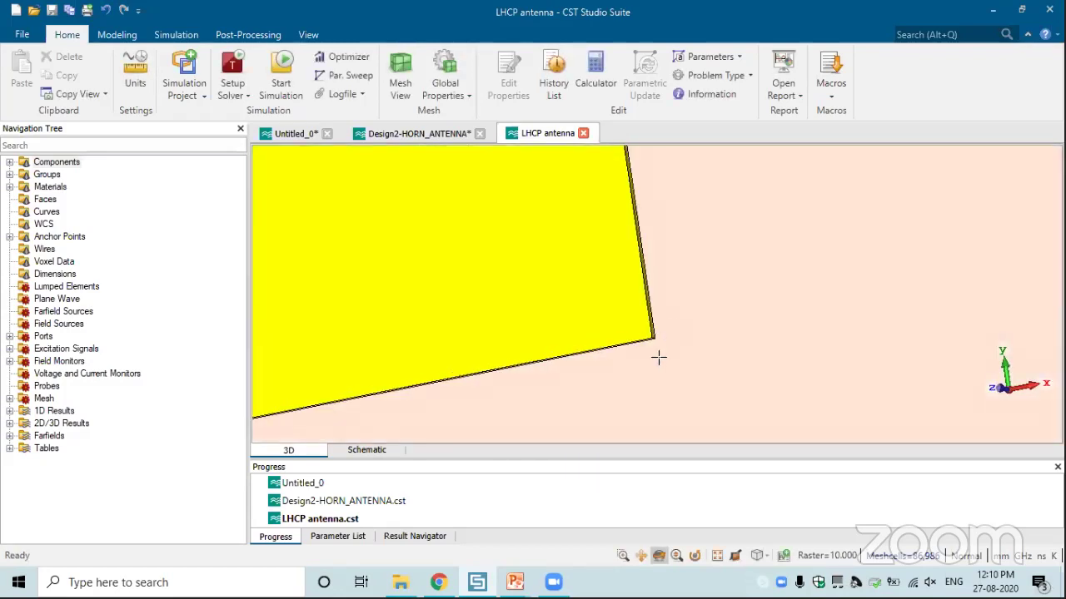
{"action": "middle_click_drag", "start_coordinate": [658, 356], "coordinate": [625, 270]}
{"action": "key", "text": "s"}
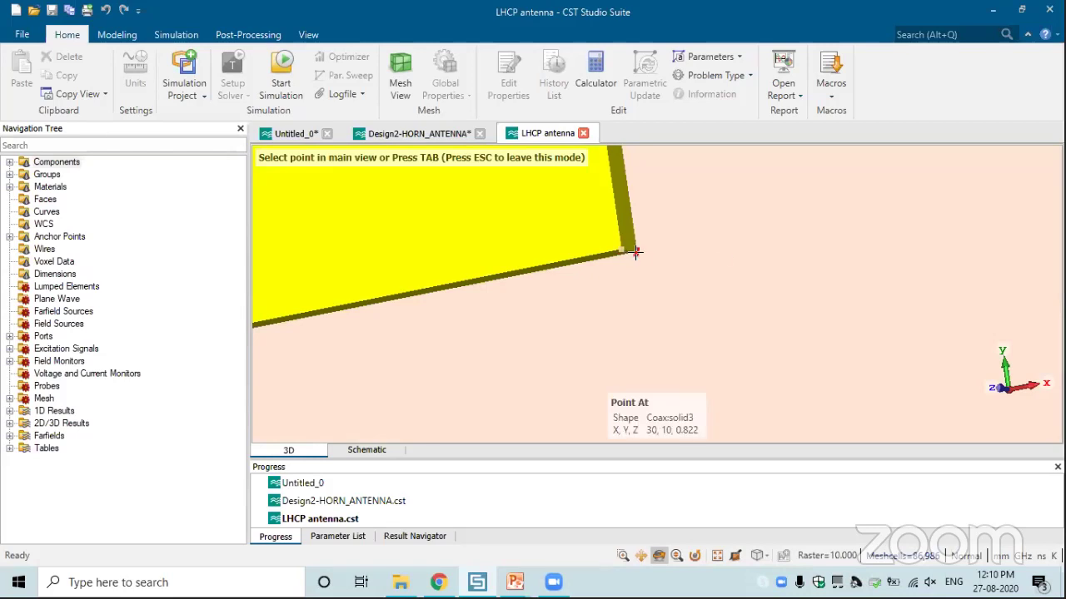
{"action": "left_click", "coordinate": [635, 252]}
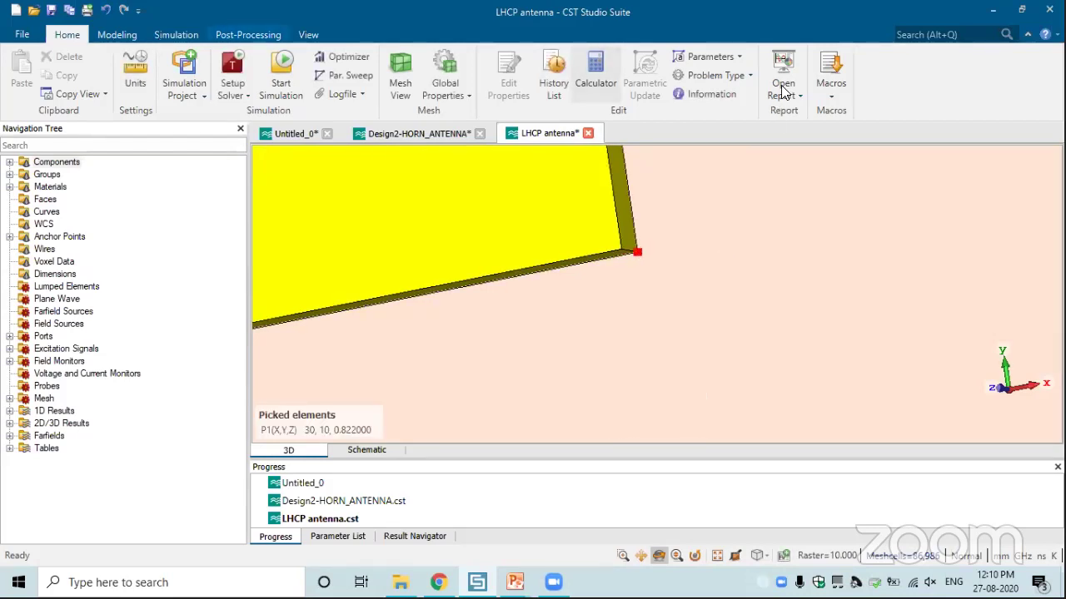
{"action": "key", "text": "w"}
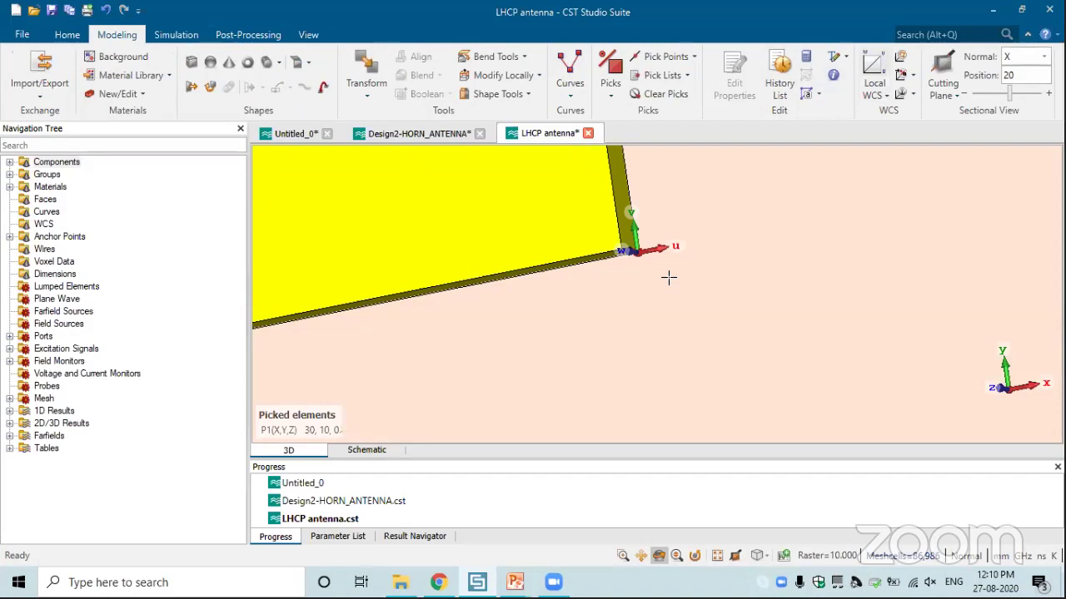
- Move the local coordinate system from the picked patch corner by a DU offset of 1
{"action": "scroll", "coordinate": [672, 274], "scroll_direction": "down", "scroll_amount": 5}
{"action": "scroll", "coordinate": [685, 320], "scroll_direction": "up", "scroll_amount": 3}
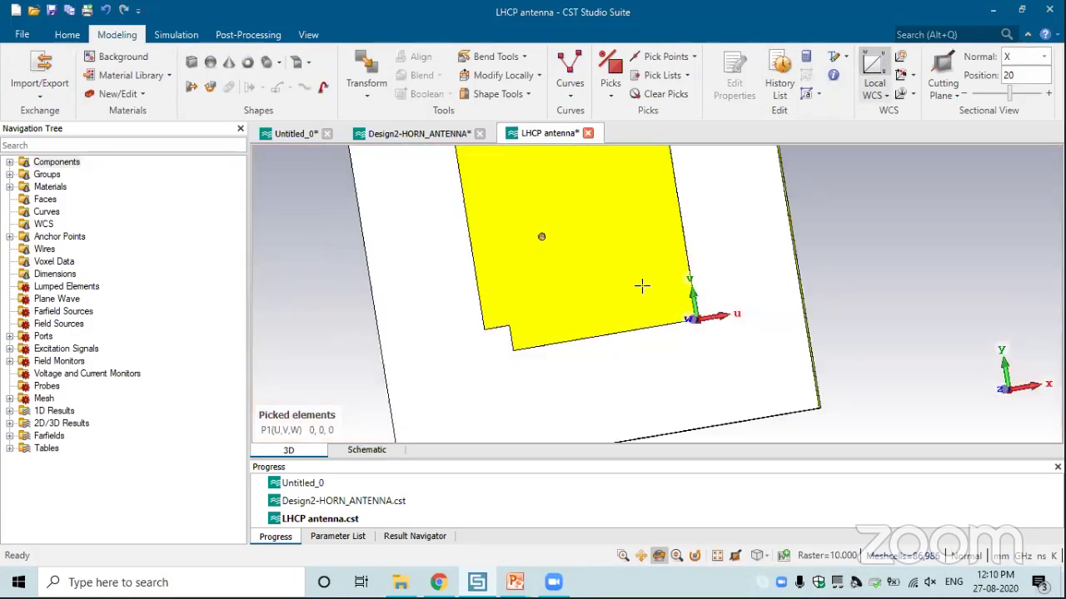
{"action": "left_click", "coordinate": [900, 75]}
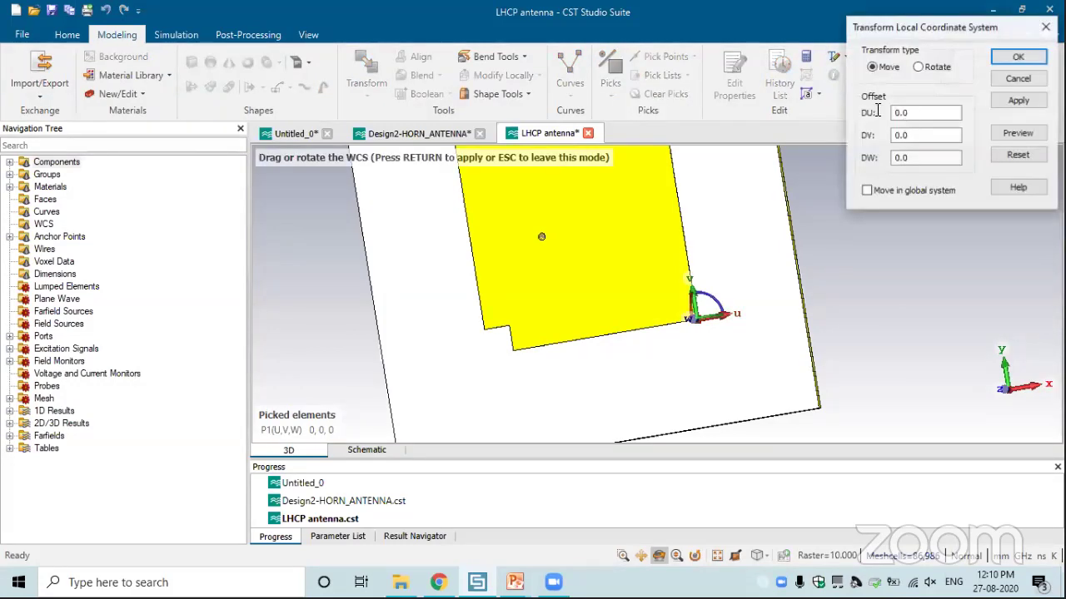
{"action": "type", "text": "1"}
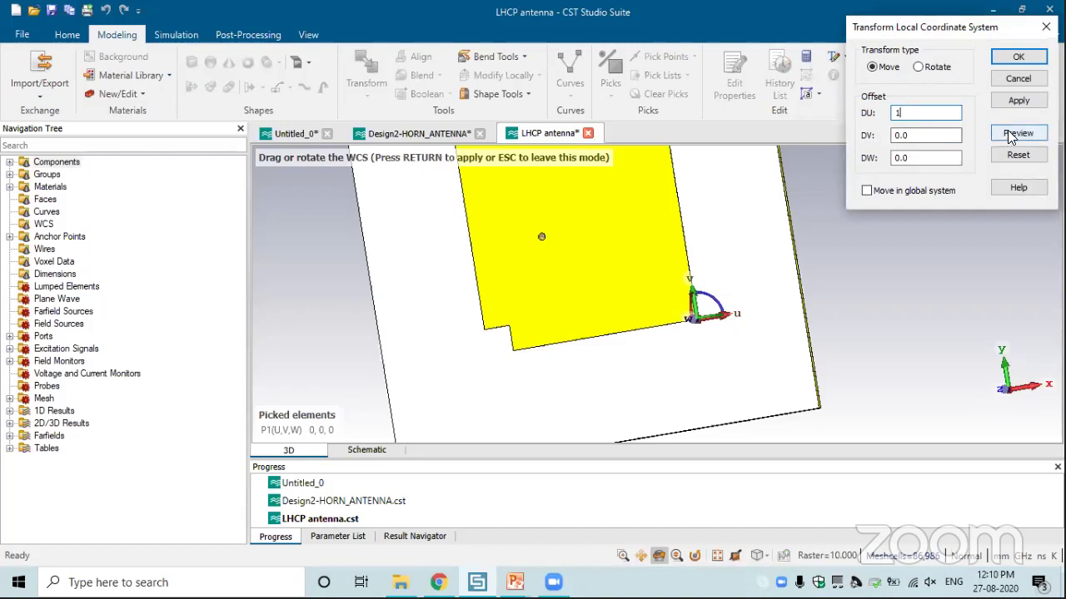
{"action": "left_click", "coordinate": [1017, 101]}
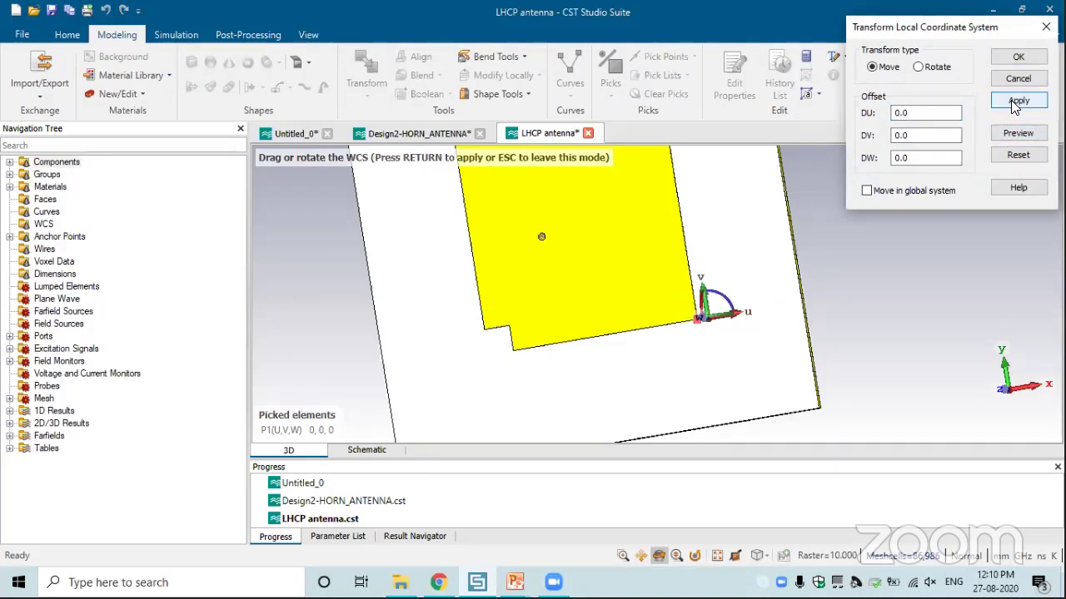
- Move the local coordinate system by a DU offset of -2 and a DV offset of 1, and clear the picked corner point
{"action": "double_click", "coordinate": [924, 112]}
{"action": "type", "text": "-2"}
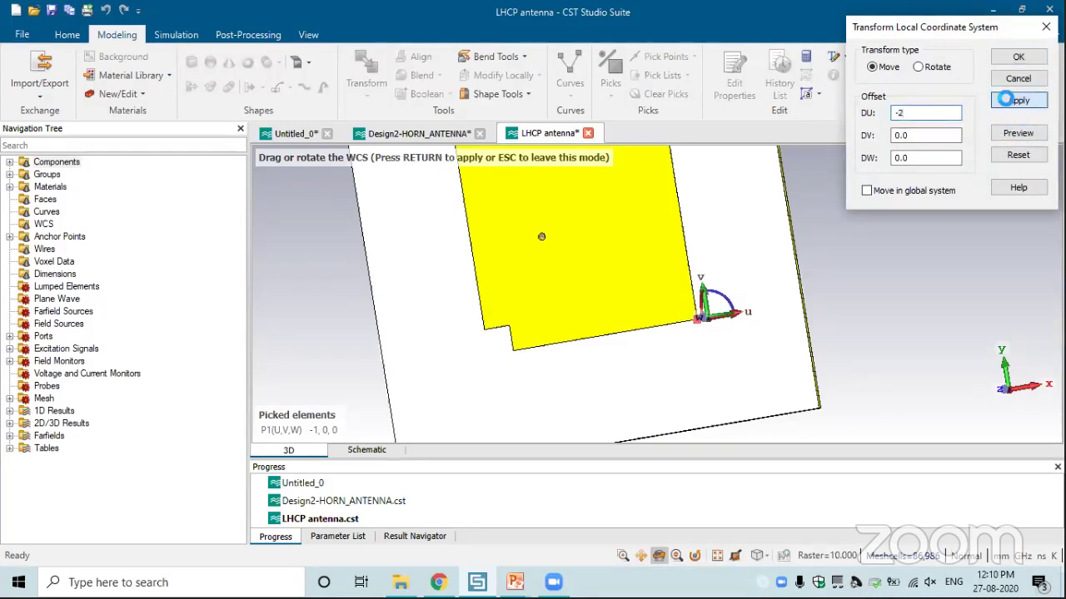
{"action": "left_click", "coordinate": [1018, 100]}
{"action": "double_click", "coordinate": [905, 133]}
{"action": "type", "text": "1"}
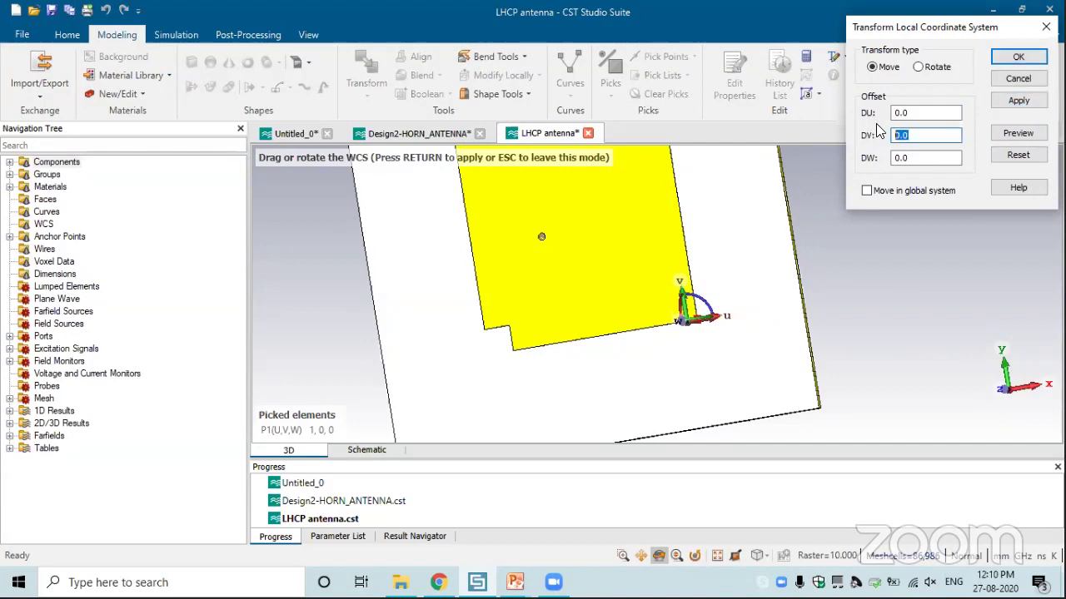
{"action": "left_click", "coordinate": [1012, 102]}
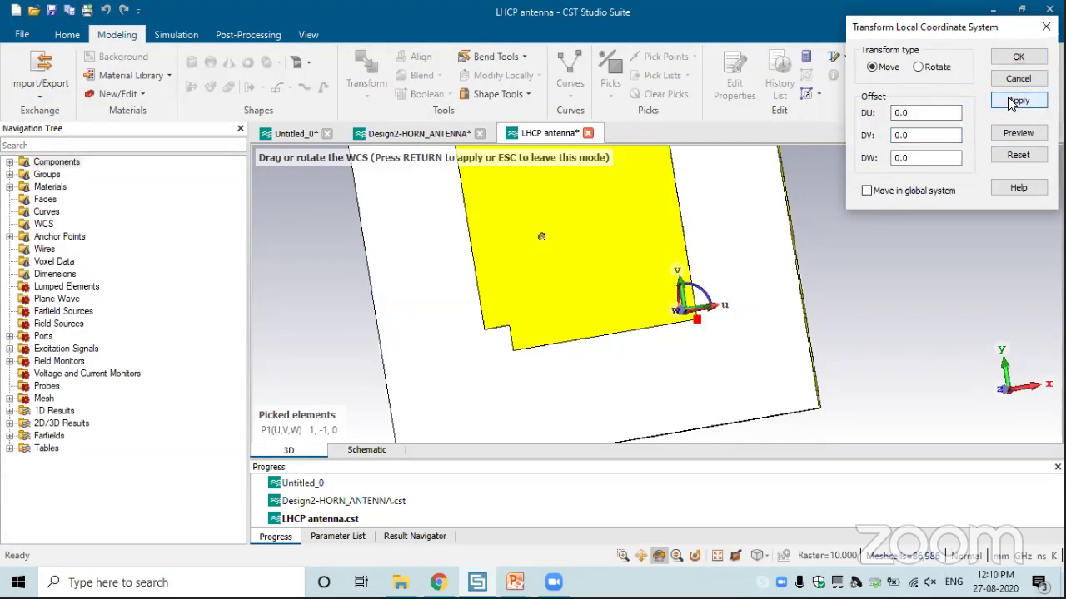
{"action": "left_click", "coordinate": [1024, 57]}
{"action": "left_click", "coordinate": [646, 95]}
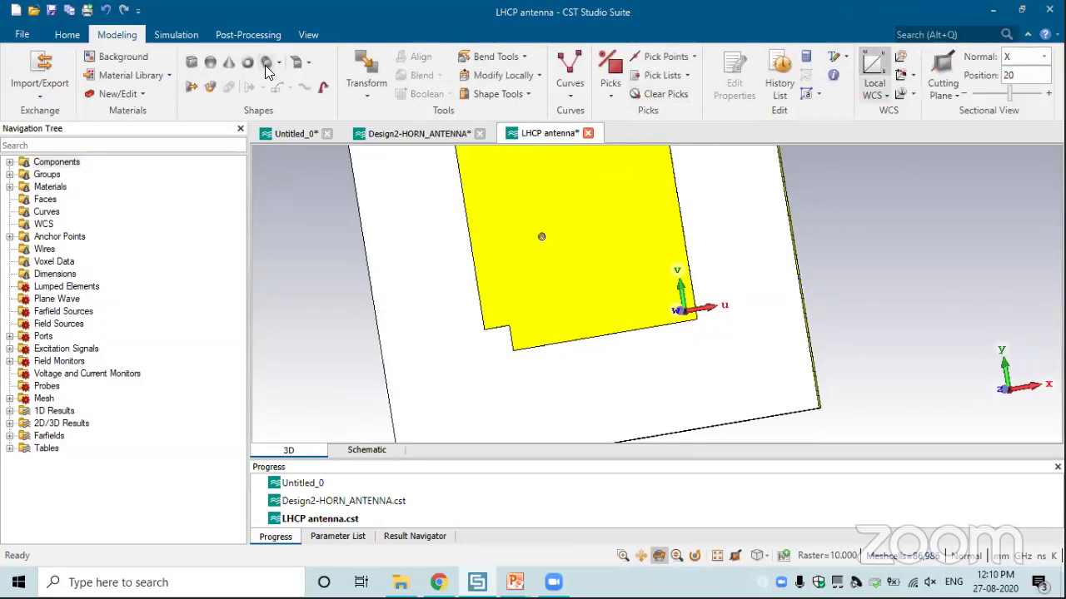
- Start a W-oriented cylinder at the local origin with an outer radius of 1 and examine the layers at the patch corner
{"action": "left_click", "coordinate": [267, 67]}
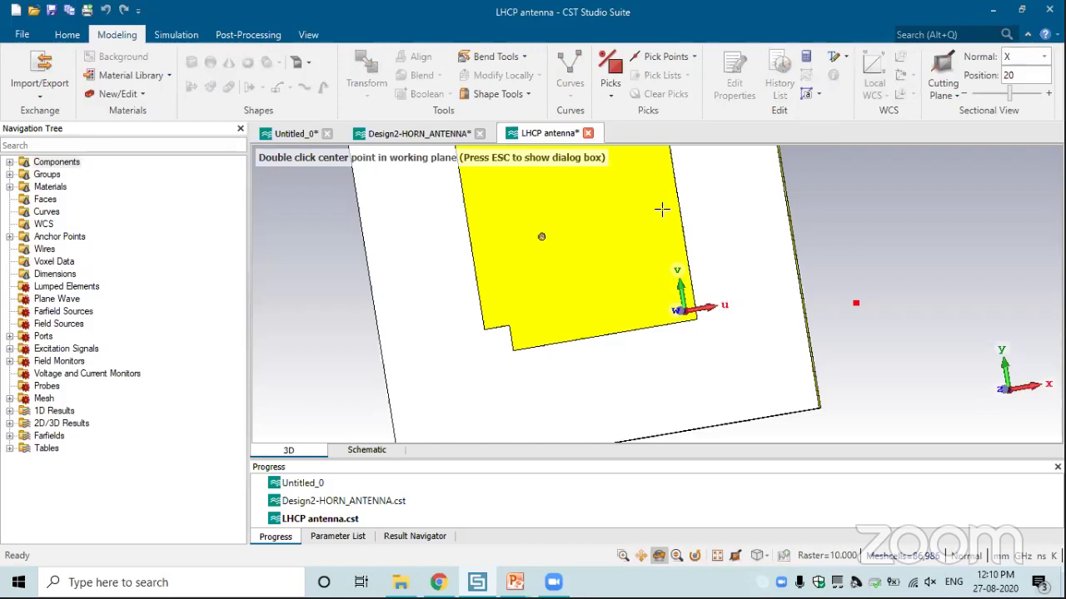
{"action": "key", "text": "Escape"}
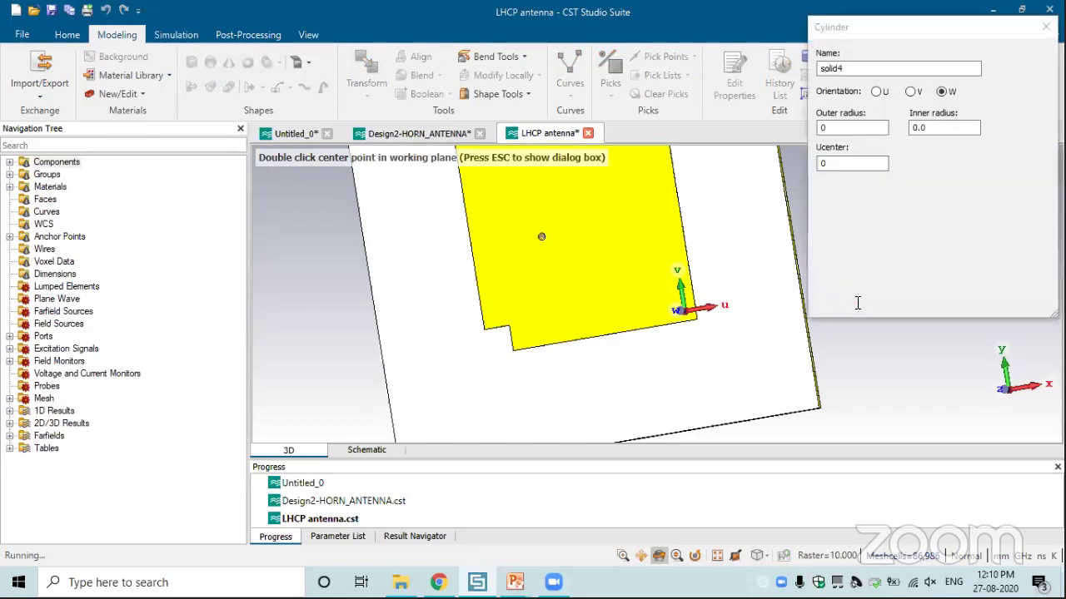
{"action": "double_click", "coordinate": [832, 128]}
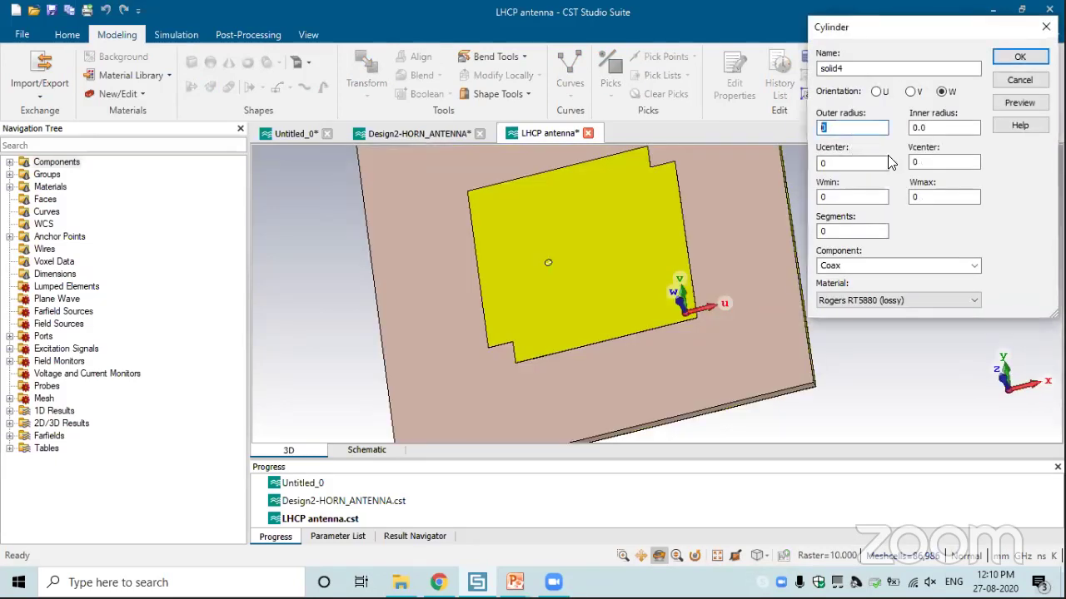
{"action": "left_click", "coordinate": [921, 195]}
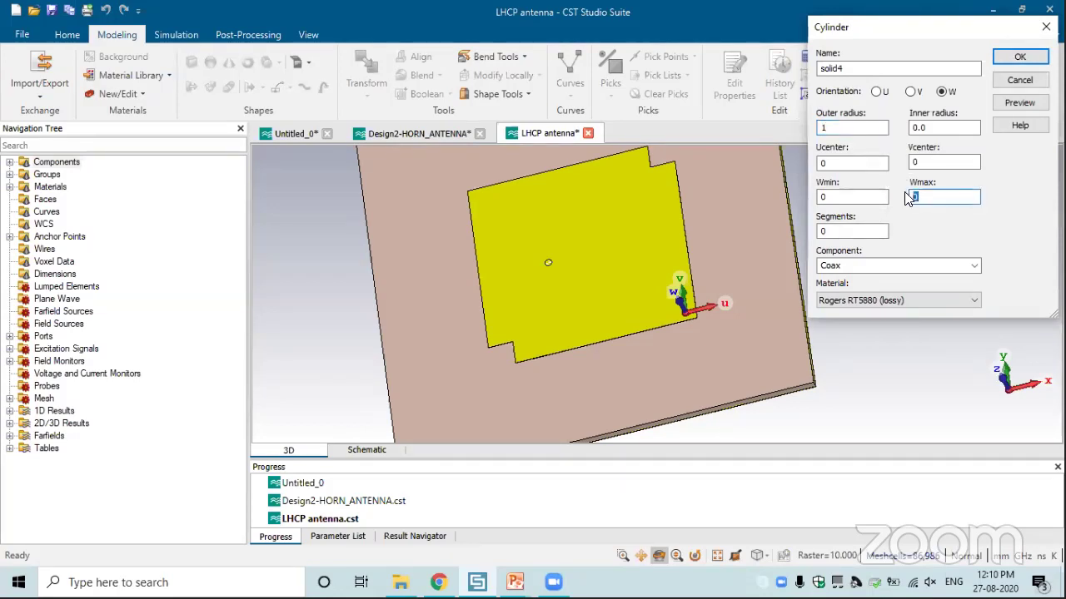
{"action": "left_click_drag", "start_coordinate": [623, 278], "coordinate": [643, 312]}
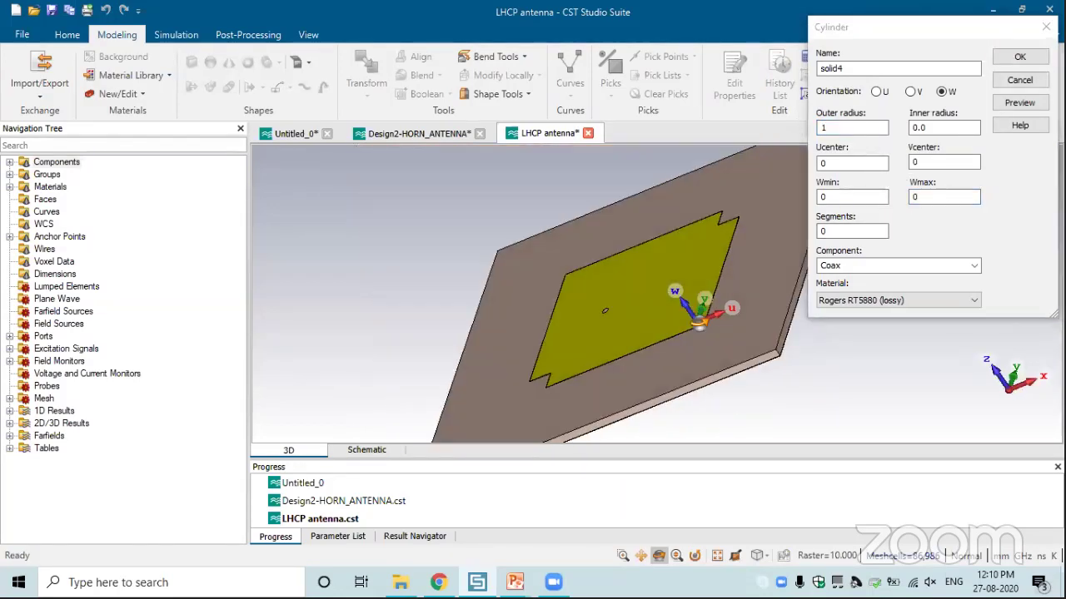
{"action": "scroll", "coordinate": [708, 329], "scroll_direction": "up", "scroll_amount": 5}
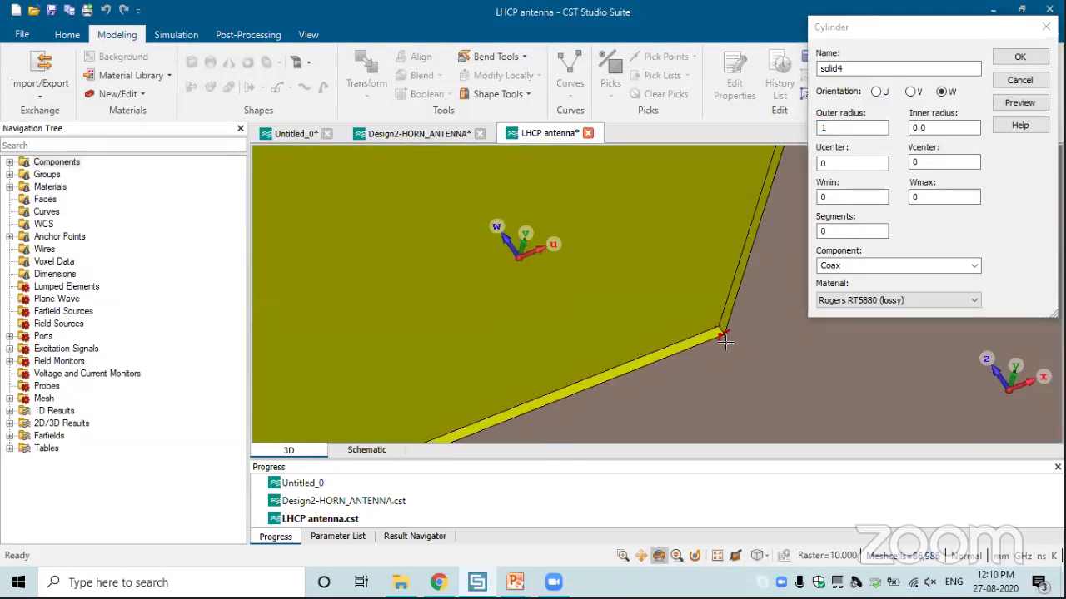
{"action": "scroll", "coordinate": [726, 340], "scroll_direction": "up", "scroll_amount": 2}
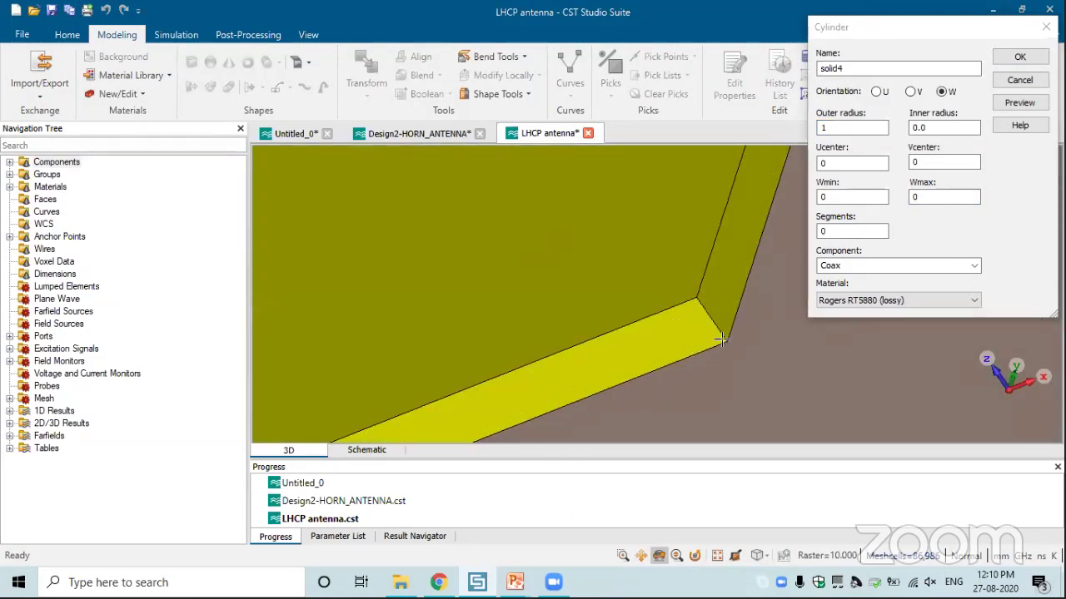
{"action": "scroll", "coordinate": [723, 340], "scroll_direction": "down", "scroll_amount": 3}
{"action": "scroll", "coordinate": [589, 305], "scroll_direction": "up", "scroll_amount": 3}
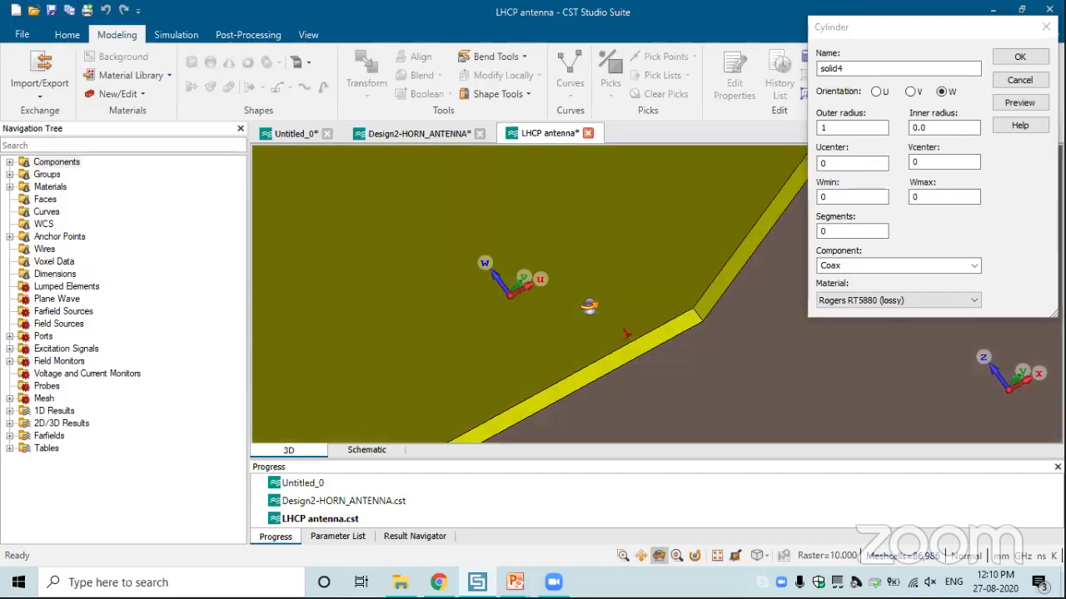
{"action": "left_click_drag", "start_coordinate": [576, 293], "coordinate": [563, 280]}
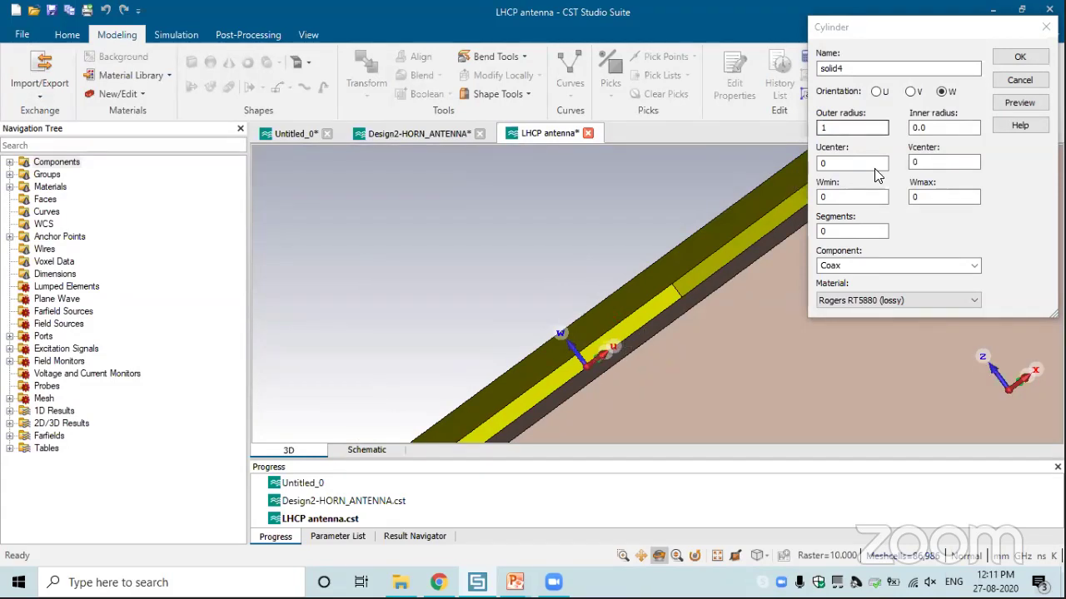
- Set the cylinder's Wmax to -0.787 and its material to Copper (annealed), and create it in the Coax component
{"action": "left_click", "coordinate": [914, 195]}
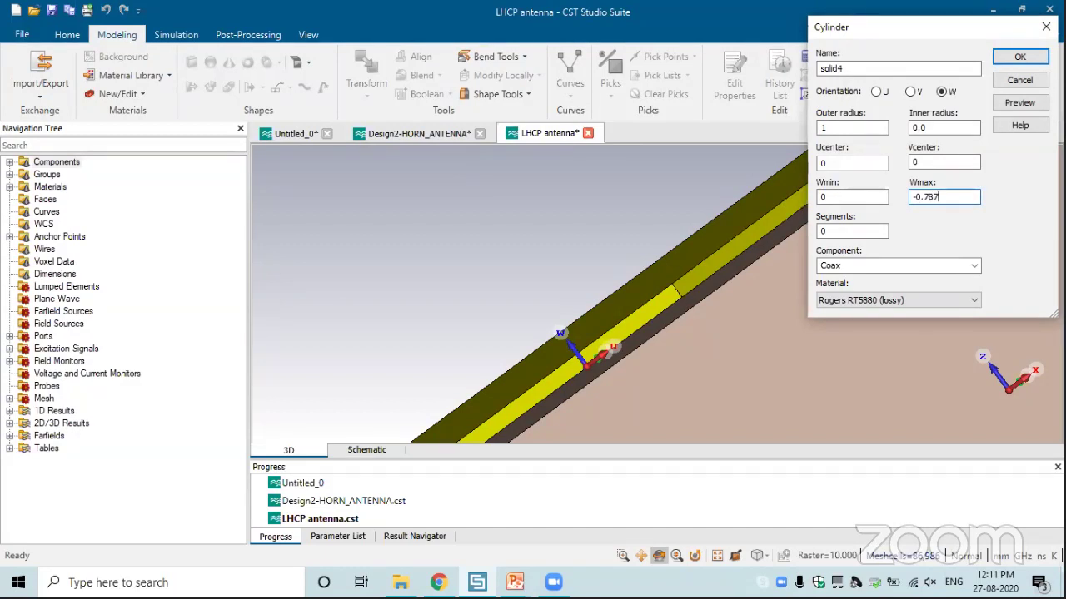
{"action": "left_click", "coordinate": [899, 302]}
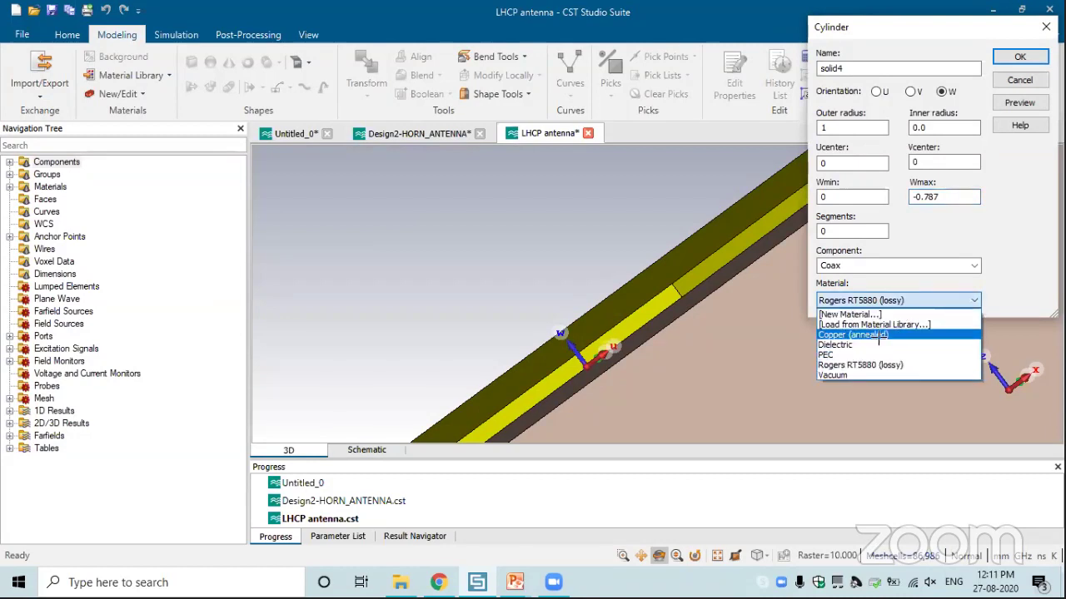
{"action": "left_click", "coordinate": [878, 335]}
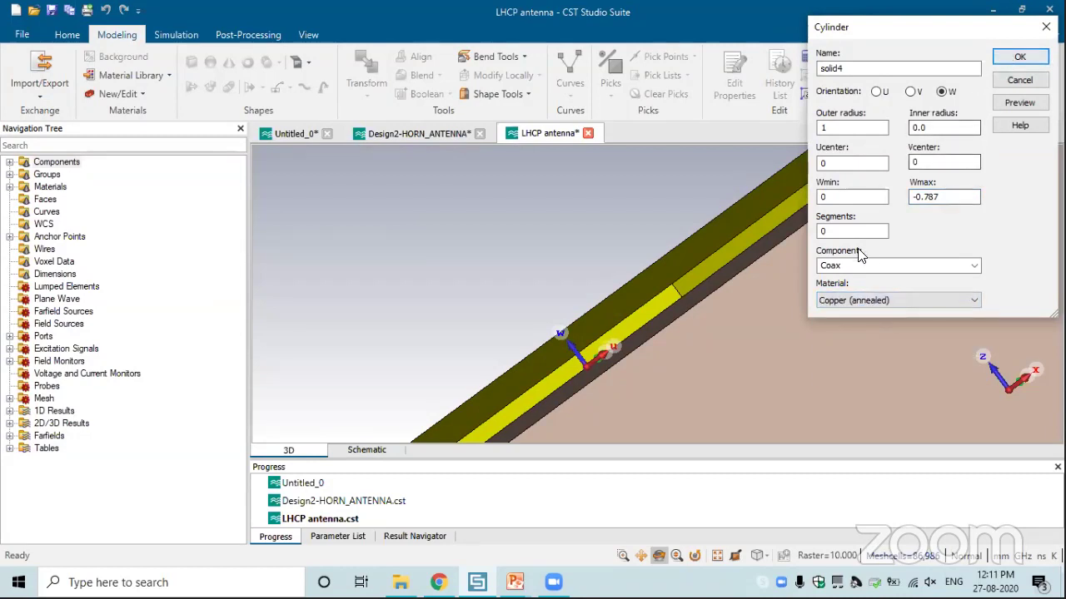
{"action": "key", "text": "Return"}
{"action": "key", "text": "Return"}
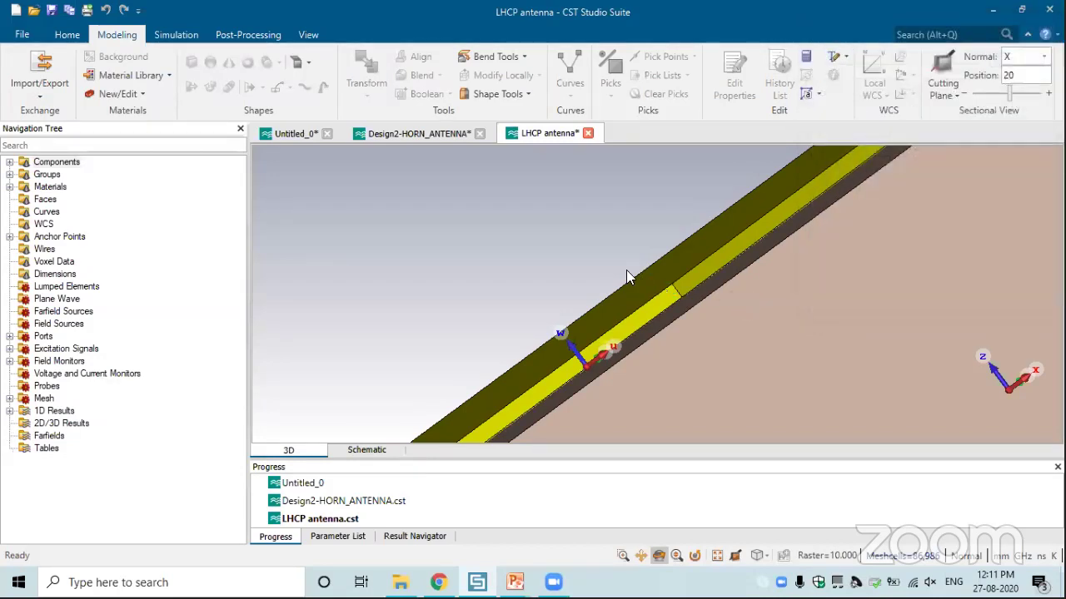
- Select solid4 in the Coax component and examine the copper cylinder's position at the patch corner from several angles
{"action": "scroll", "coordinate": [635, 283], "scroll_direction": "up", "scroll_amount": 6}
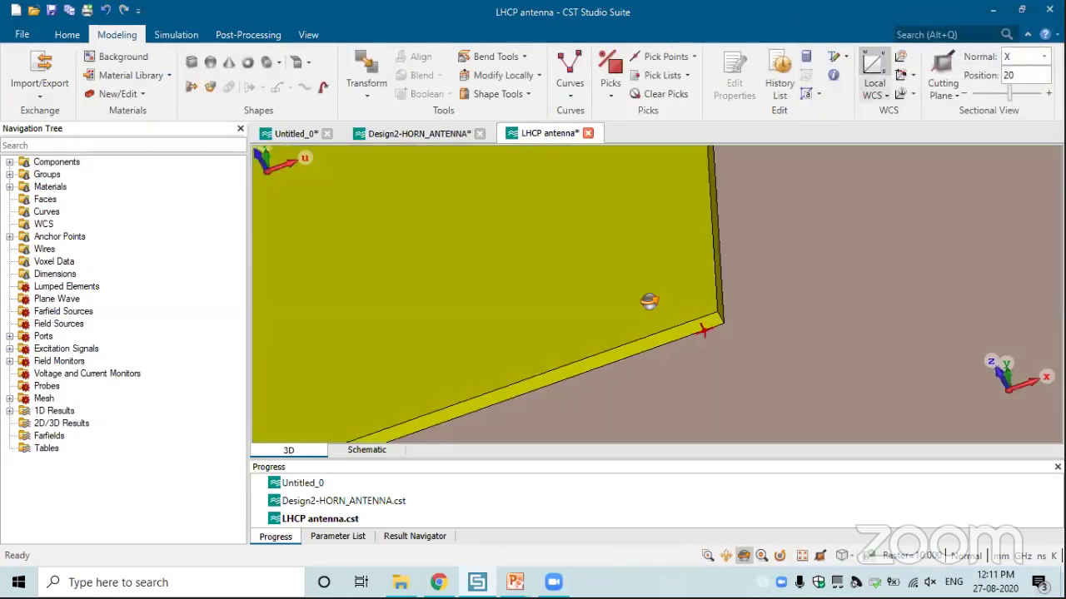
{"action": "scroll", "coordinate": [649, 302], "scroll_direction": "down", "scroll_amount": 10}
{"action": "left_click_drag", "start_coordinate": [641, 307], "coordinate": [678, 307]}
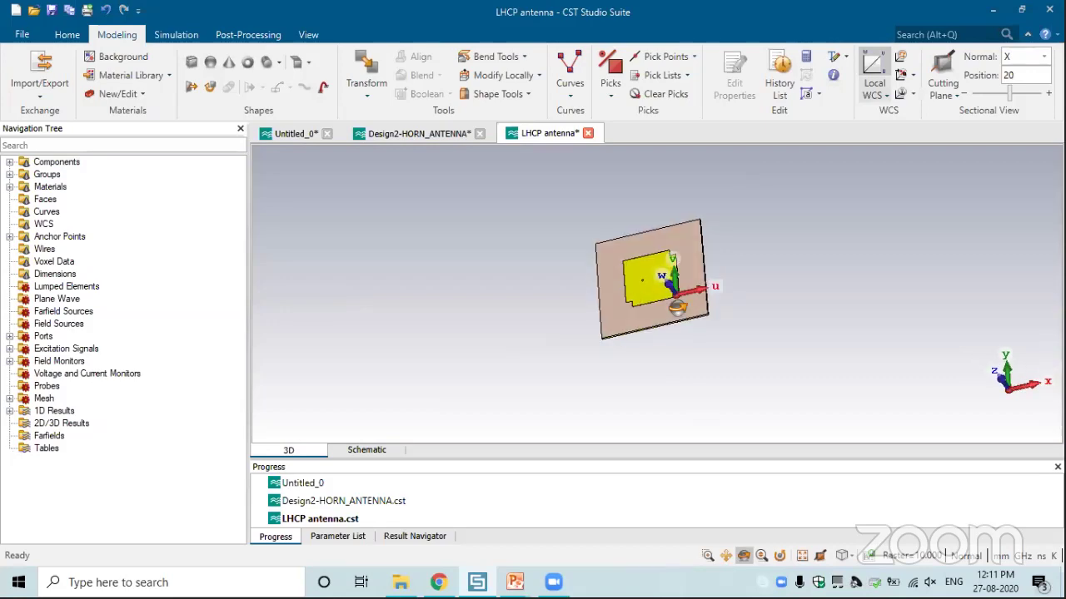
{"action": "scroll", "coordinate": [679, 307], "scroll_direction": "up", "scroll_amount": 5}
{"action": "mouse_move", "coordinate": [653, 243]}
{"action": "left_mouse_down"}
{"action": "mouse_move", "coordinate": [601, 228]}
{"action": "mouse_move", "coordinate": [658, 248]}
{"action": "mouse_move", "coordinate": [646, 232]}
{"action": "left_mouse_up"}
{"action": "scroll", "coordinate": [646, 228], "scroll_direction": "up", "scroll_amount": 4}
{"action": "scroll", "coordinate": [646, 229], "scroll_direction": "down", "scroll_amount": 4}
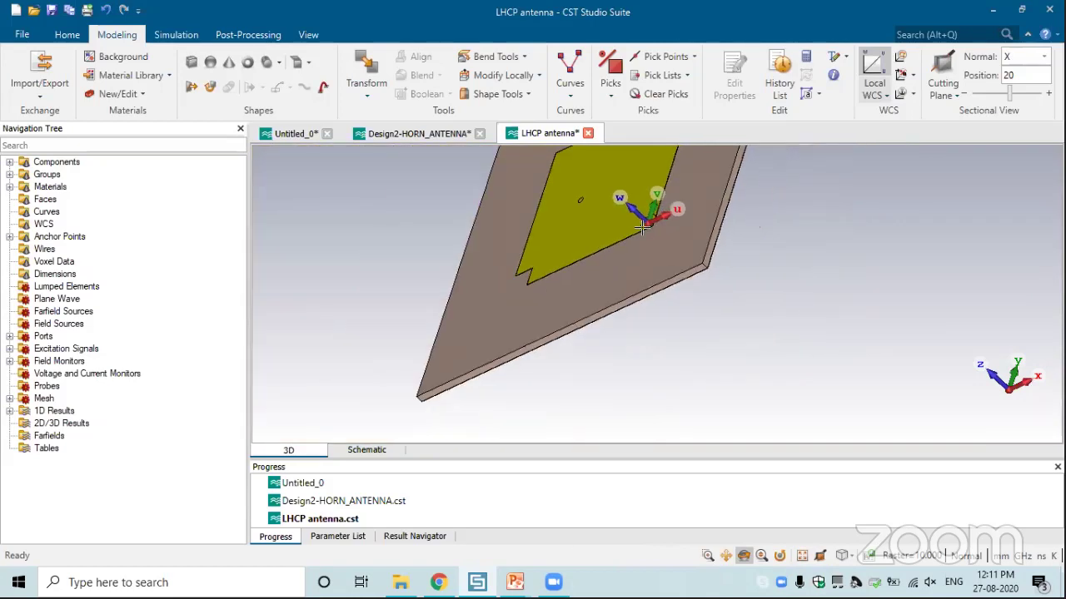
{"action": "double_click", "coordinate": [17, 163]}
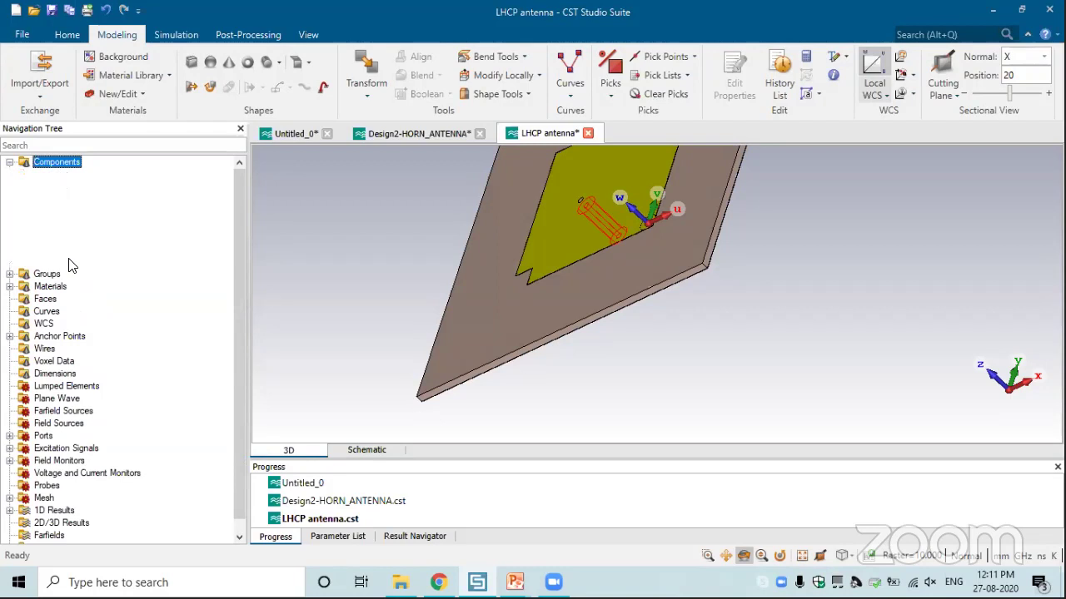
{"action": "left_click", "coordinate": [82, 261]}
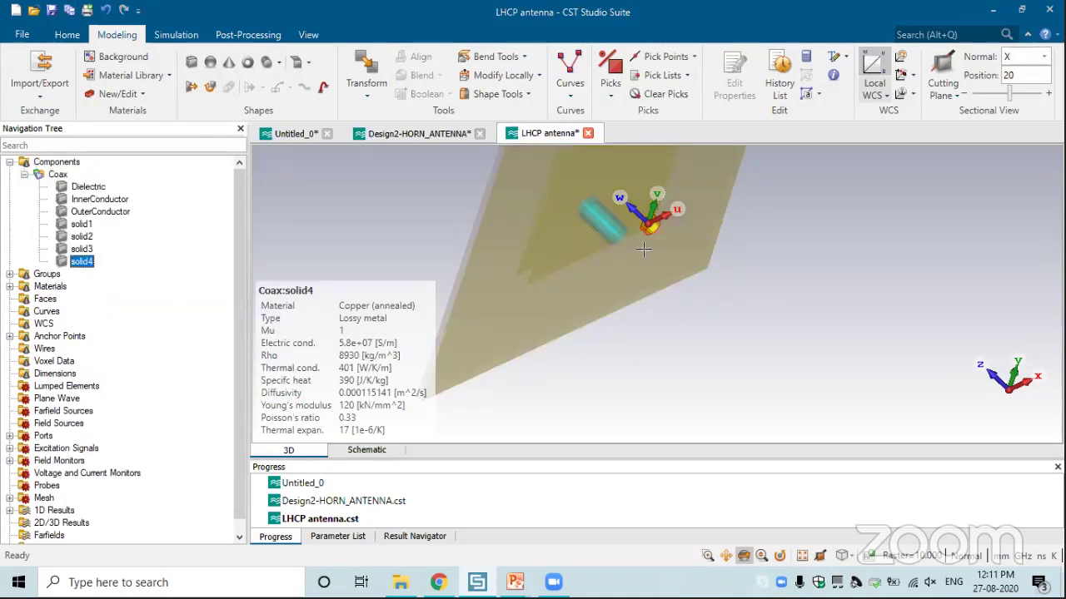
{"action": "scroll", "coordinate": [648, 231], "scroll_direction": "up", "scroll_amount": 2}
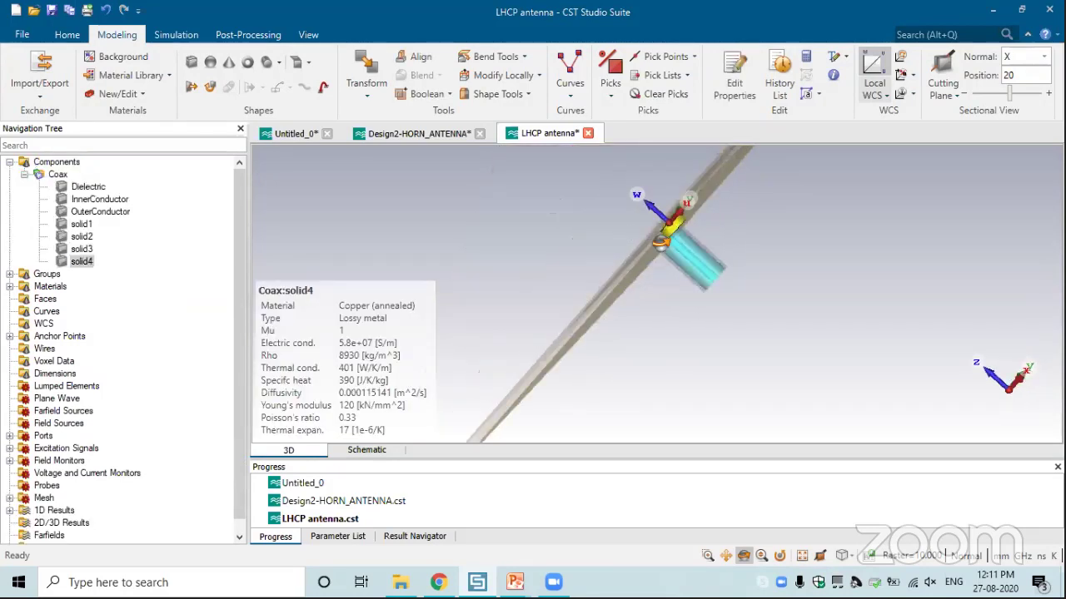
{"action": "key", "text": "f"}
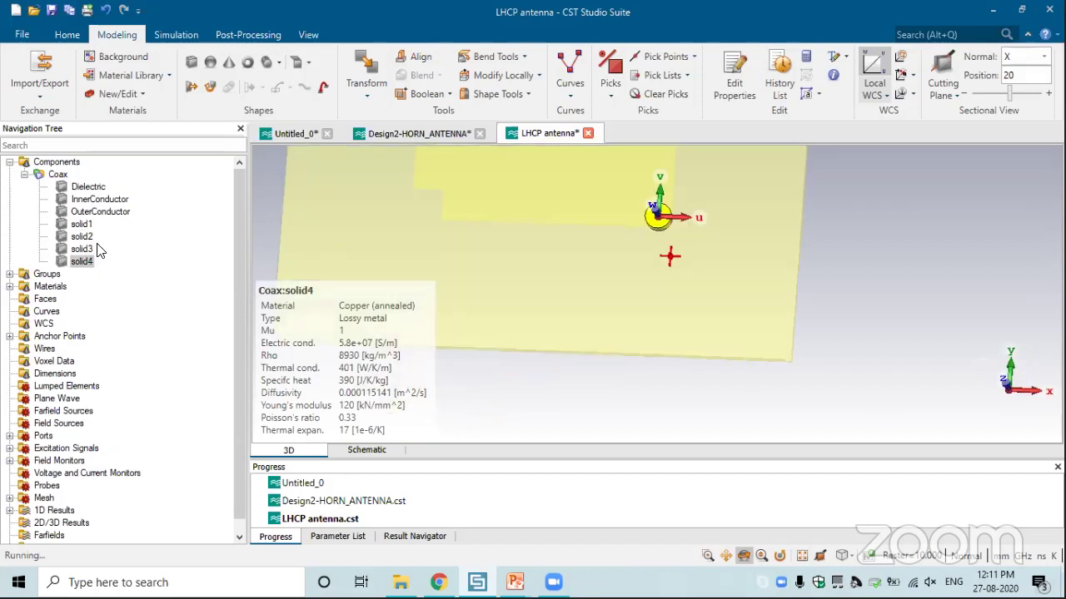
- Set up a copying translation of solid4 with a repetition factor of 5 and a V offset of 1.5
{"action": "right_click", "coordinate": [80, 262]}
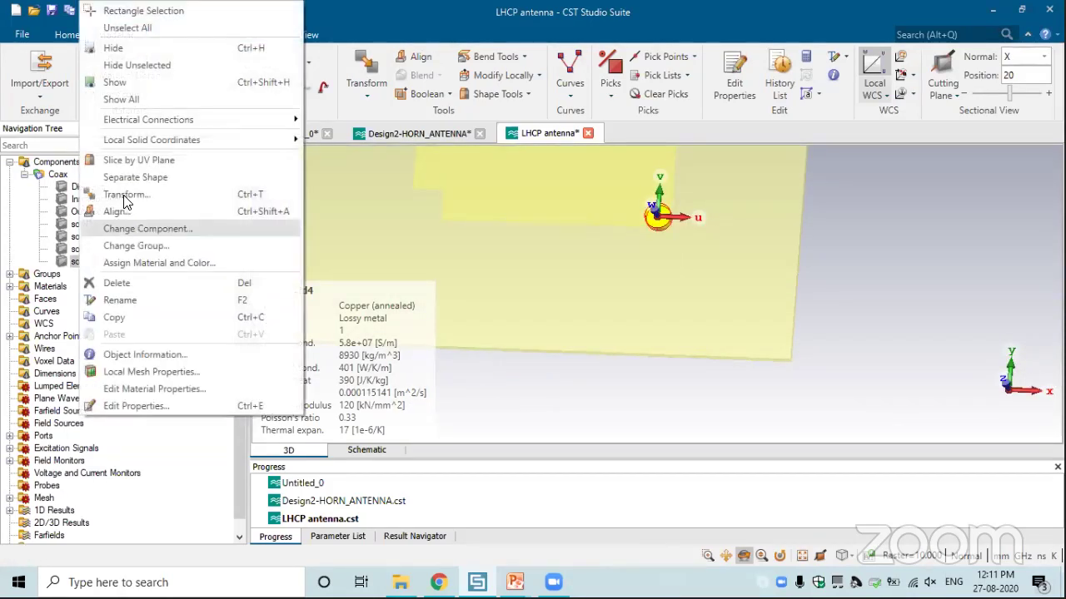
{"action": "left_click", "coordinate": [230, 319]}
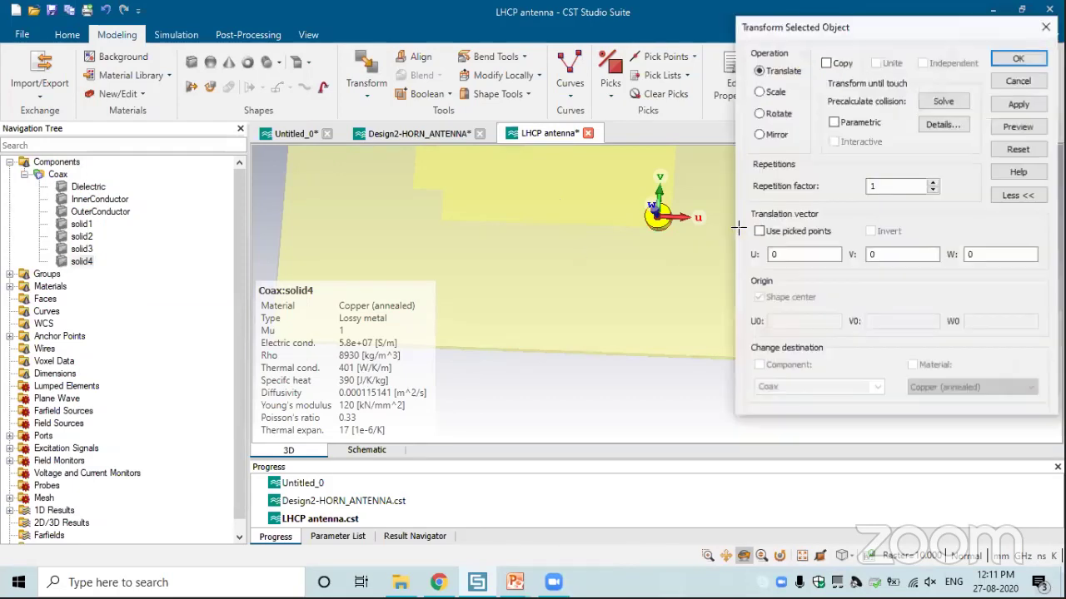
{"action": "left_click_drag", "start_coordinate": [875, 185], "coordinate": [868, 185]}
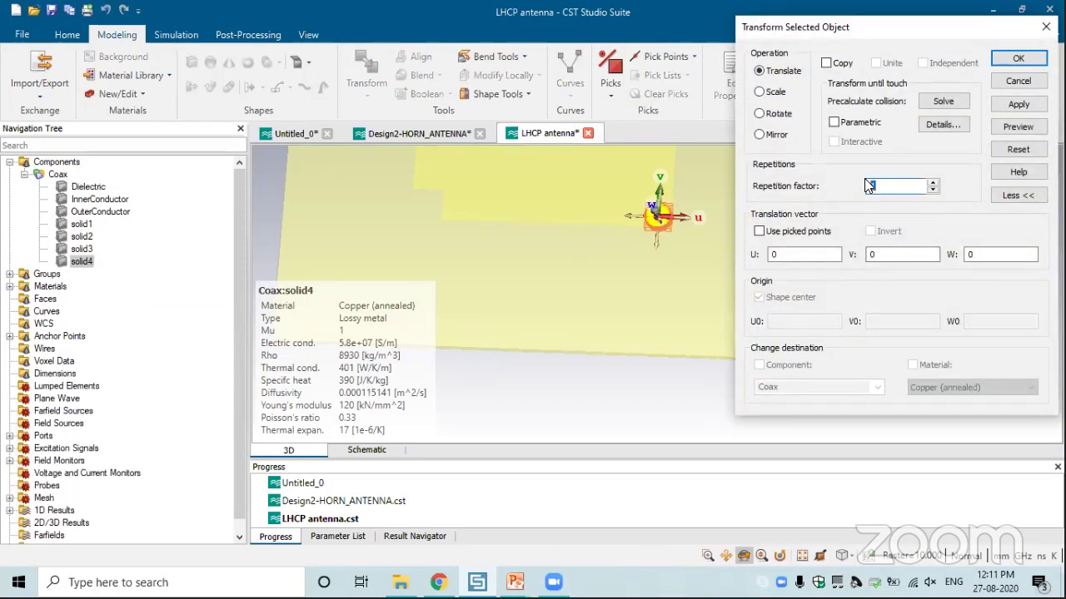
{"action": "type", "text": "5"}
{"action": "left_click_drag", "start_coordinate": [872, 255], "coordinate": [860, 256]}
{"action": "type", "text": "1.5"}
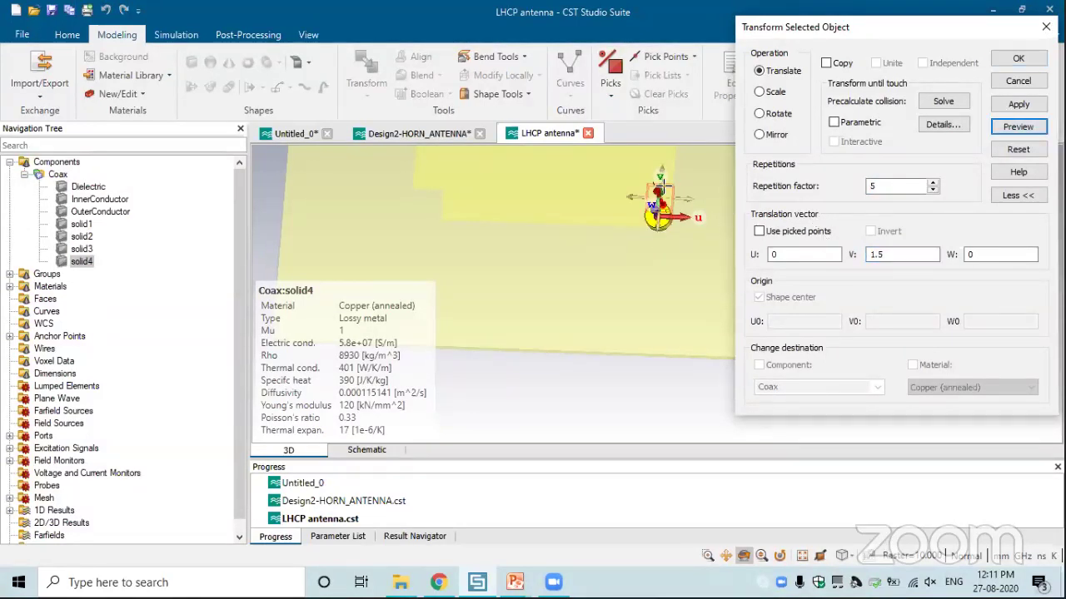
{"action": "left_click", "coordinate": [826, 64]}
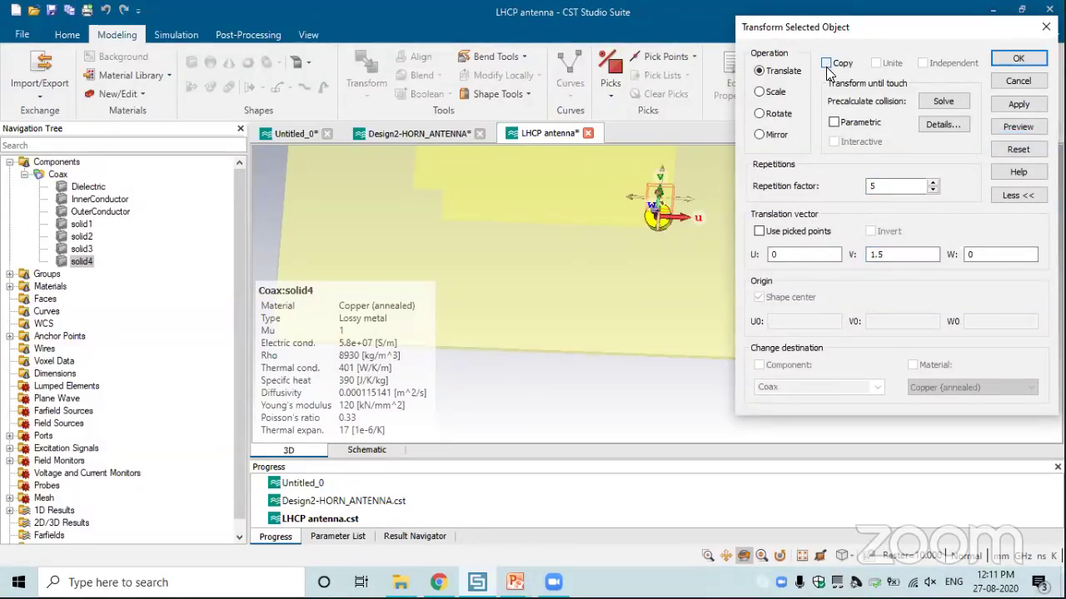
- Set the V offset to 2.5, preview the row of cylinders along the patch edge, and create the five copies
{"action": "double_click", "coordinate": [867, 259]}
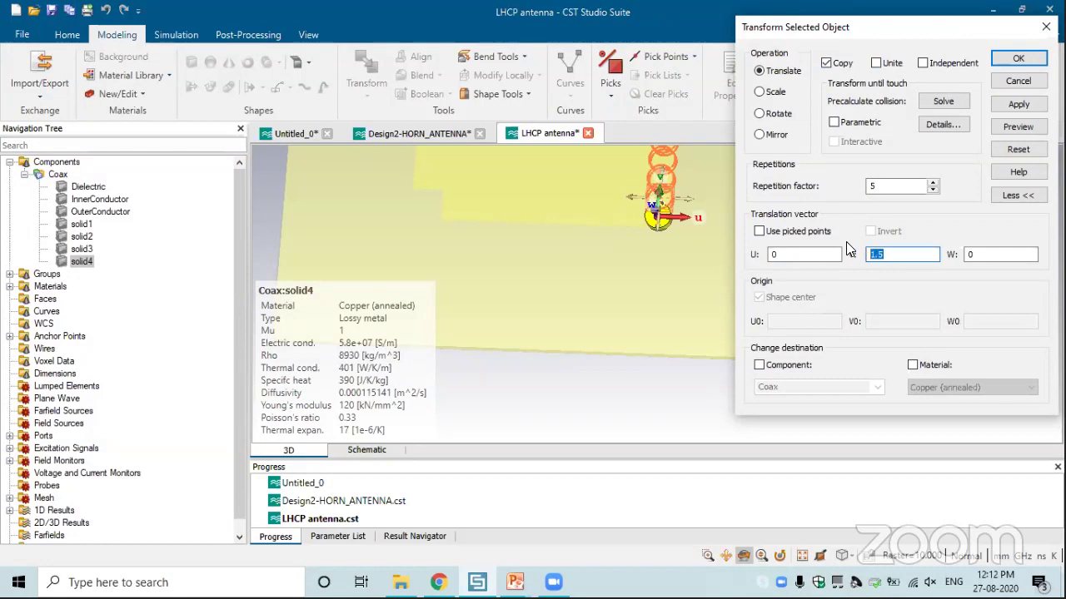
{"action": "type", "text": "2.5"}
{"action": "left_click", "coordinate": [1010, 125]}
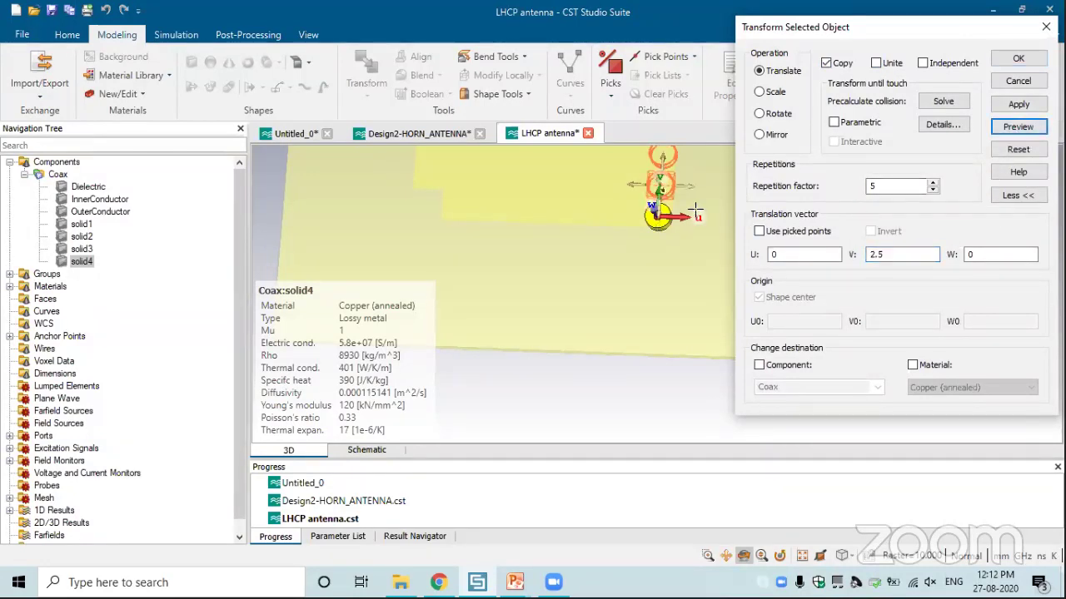
{"action": "left_click", "coordinate": [690, 214]}
{"action": "scroll", "coordinate": [673, 233], "scroll_direction": "down", "scroll_amount": 3}
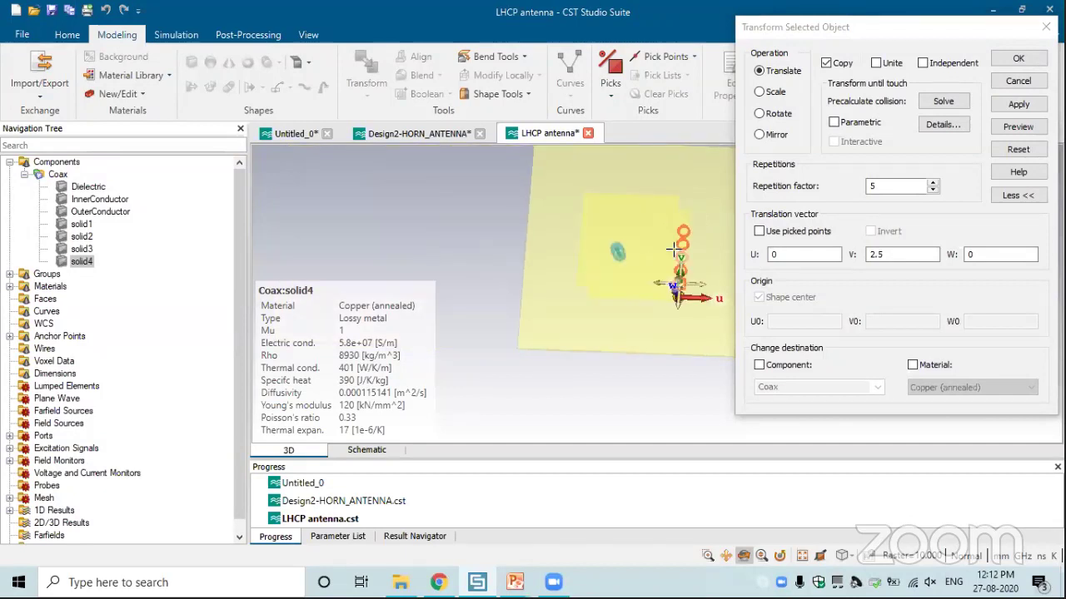
{"action": "scroll", "coordinate": [676, 267], "scroll_direction": "down", "scroll_amount": 2}
{"action": "scroll", "coordinate": [685, 288], "scroll_direction": "down", "scroll_amount": 2}
{"action": "scroll", "coordinate": [685, 287], "scroll_direction": "up", "scroll_amount": 4}
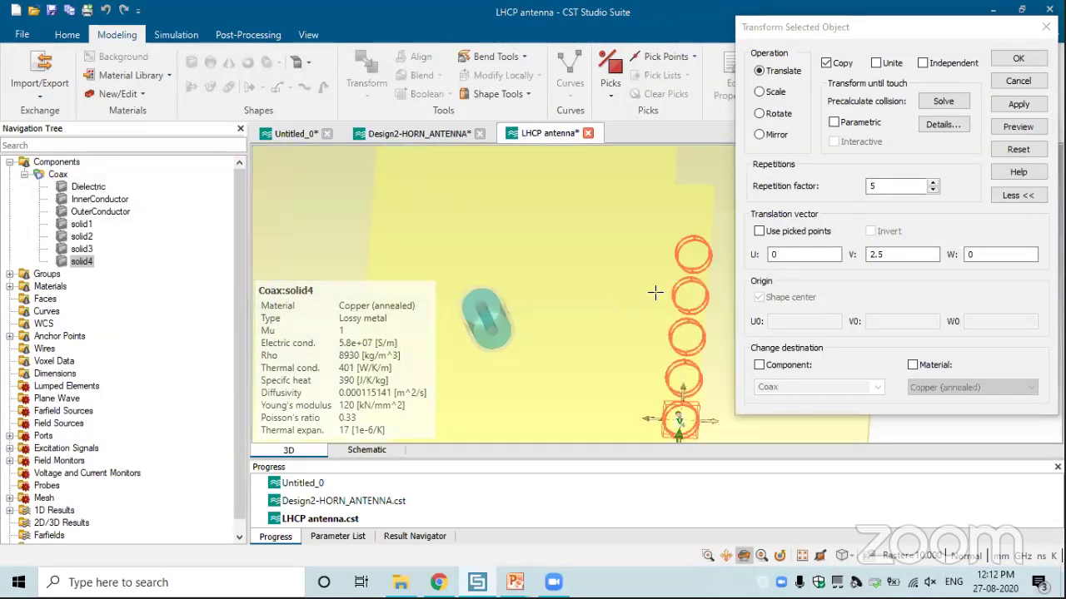
{"action": "scroll", "coordinate": [681, 350], "scroll_direction": "down", "scroll_amount": 2}
{"action": "left_click", "coordinate": [1016, 104]}
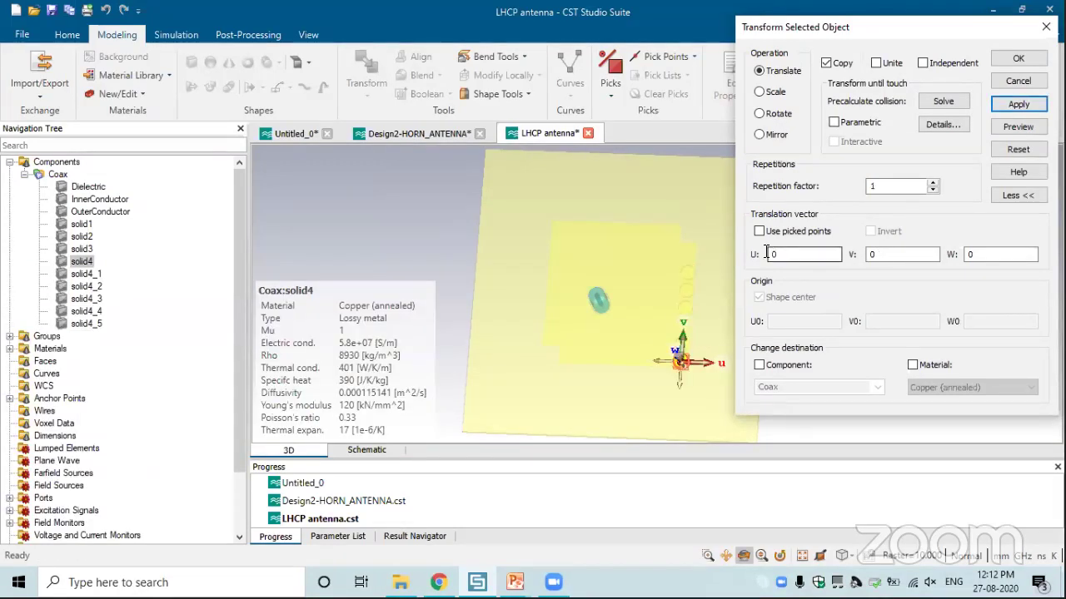
- Set up a copying translation of solid4 with a U offset of 2.5 and a repetition factor of 5, and preview it
{"action": "double_click", "coordinate": [782, 254]}
{"action": "type", "text": "2.5"}
{"action": "double_click", "coordinate": [862, 186]}
{"action": "type", "text": "5"}
{"action": "left_click", "coordinate": [1007, 135]}
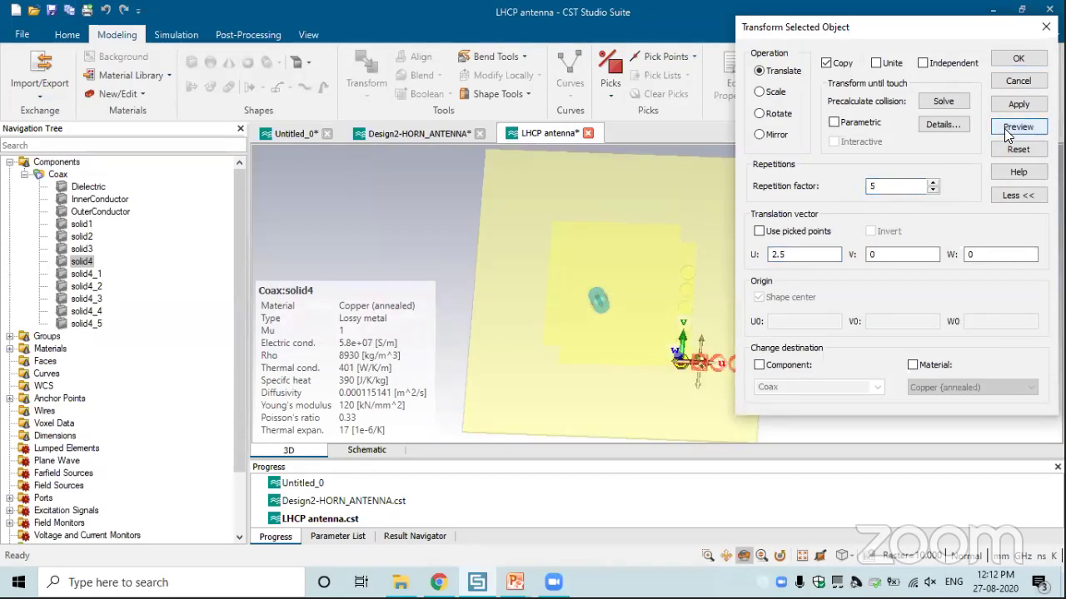
- Set the U offset to -2.5, preview the row of cylinders along the patch's lower edge, and create the five copies
{"action": "left_click", "coordinate": [772, 255]}
{"action": "type", "text": "-"}
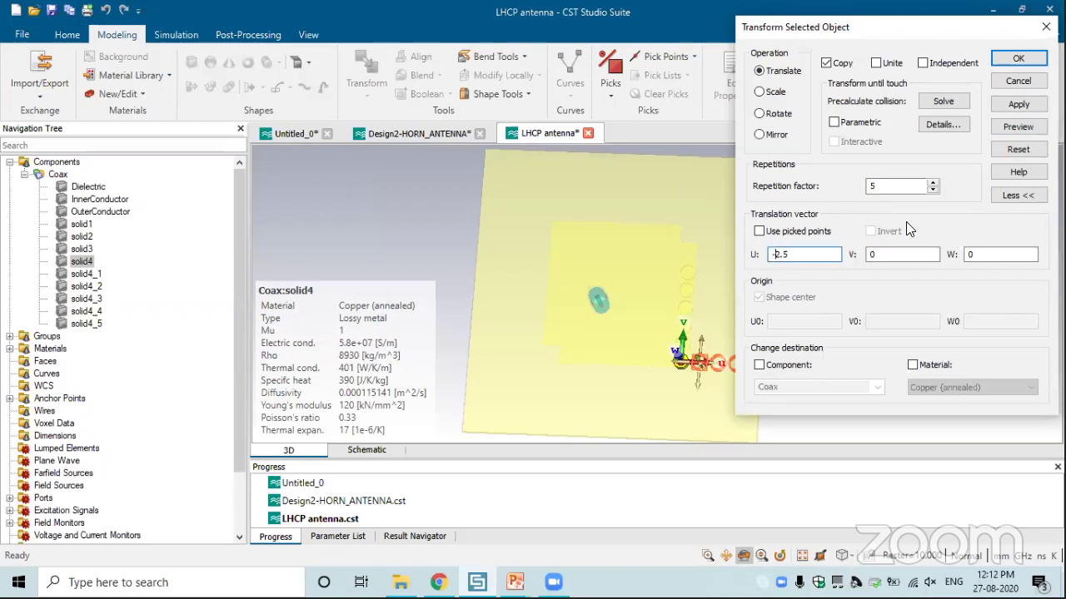
{"action": "left_click", "coordinate": [1000, 126]}
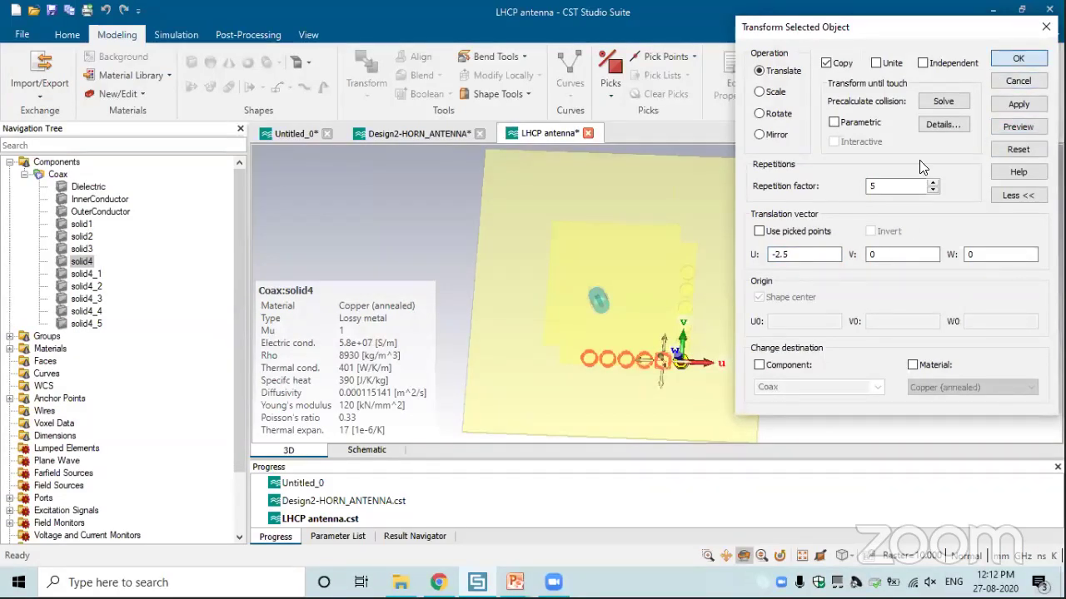
{"action": "key", "text": "Return"}
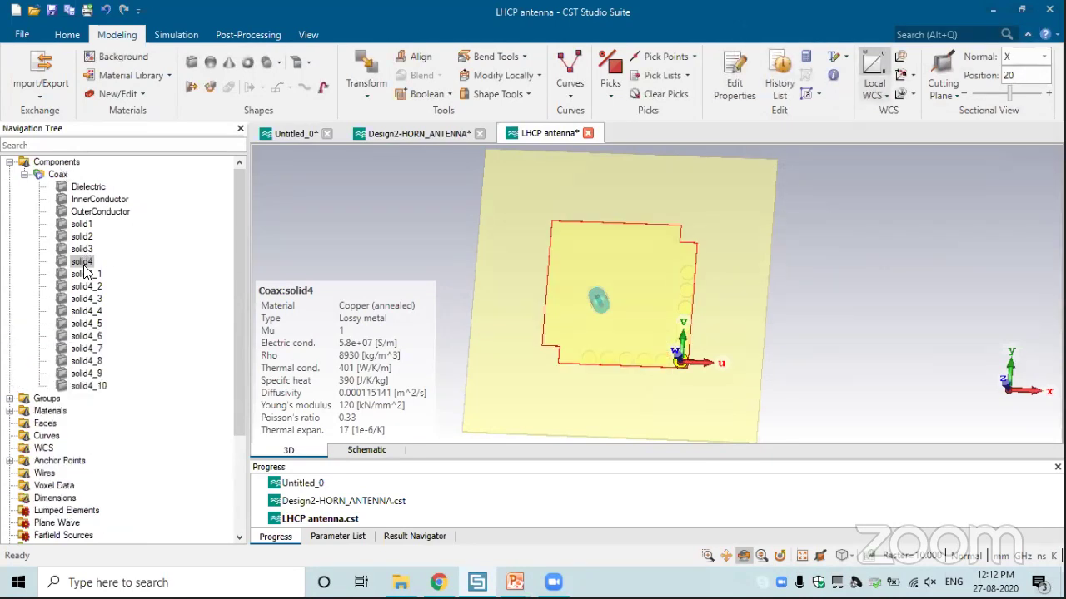
- Select solid4 through solid4_10 in the Coax component and examine both rows of copper cylinders from an oblique angle
{"action": "left_click", "coordinate": [83, 261]}
{"action": "key", "text": "shift+Down"}
{"action": "key", "text": "shift+Down"}
{"action": "key", "text": "shift+Down"}
{"action": "key", "text": "shift+Down"}
{"action": "key", "text": "shift+Down"}
{"action": "key", "text": "shift+Down"}
{"action": "key", "text": "shift+Down"}
{"action": "key", "text": "shift+Down"}
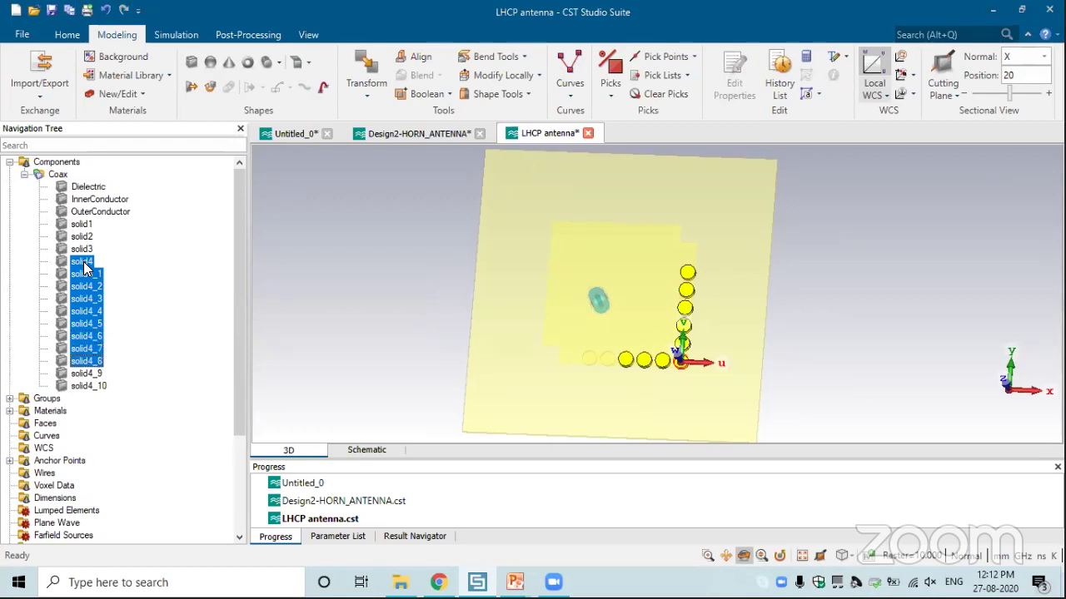
{"action": "key", "text": "shift+Down"}
{"action": "key", "text": "shift+Down"}
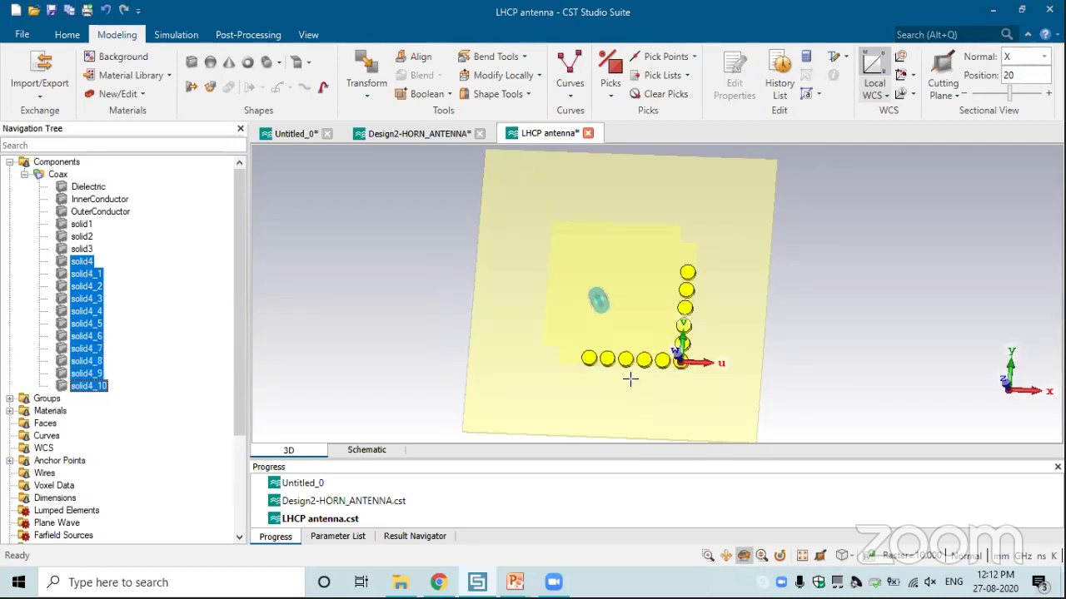
{"action": "left_click_drag", "start_coordinate": [641, 330], "coordinate": [519, 307]}
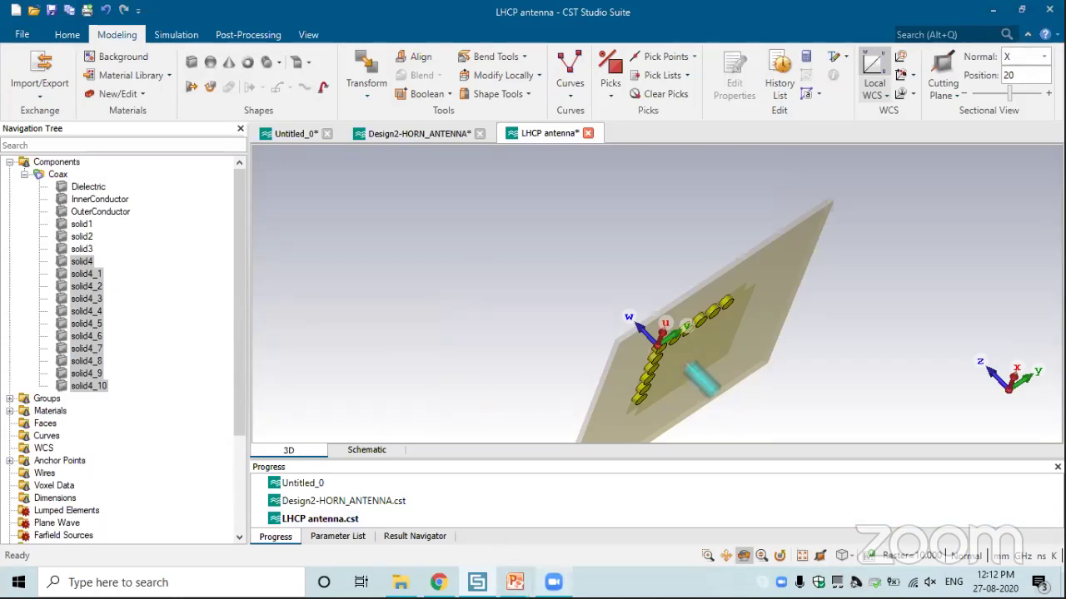
- Switch to the Demonstration presentation in PowerPoint and view the "Results for CP Antenna" slide full screen
{"action": "mouse_move", "coordinate": [554, 582]}
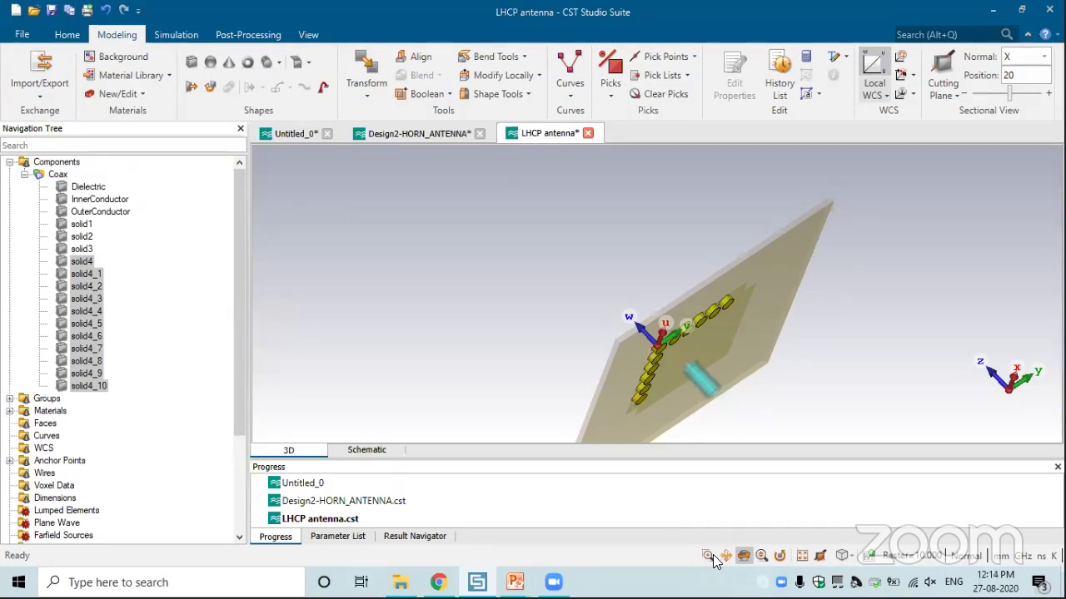
{"action": "mouse_move", "coordinate": [514, 582]}
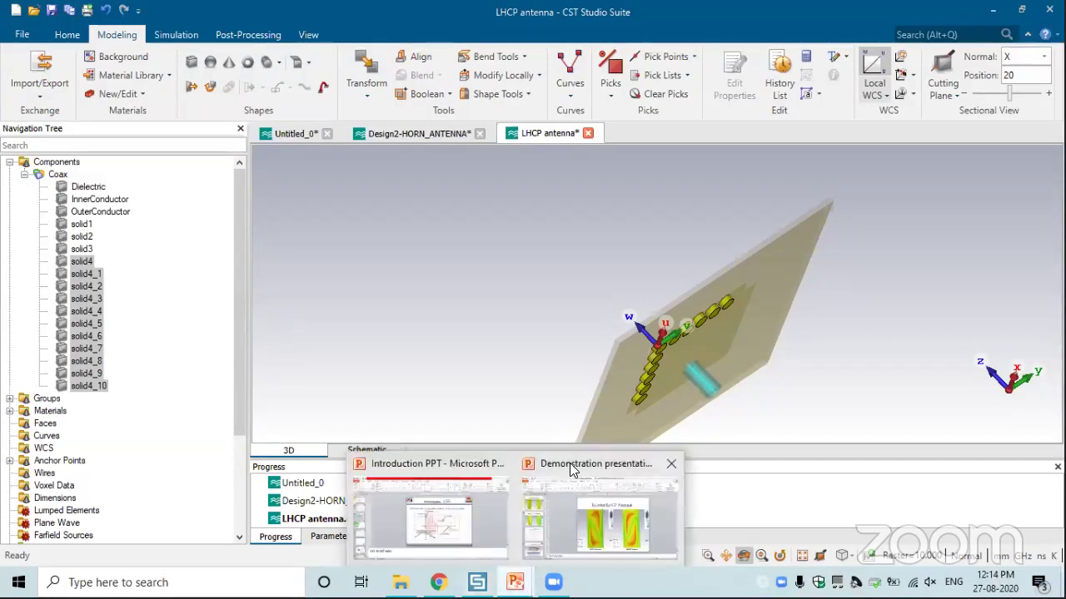
{"action": "left_click", "coordinate": [570, 463]}
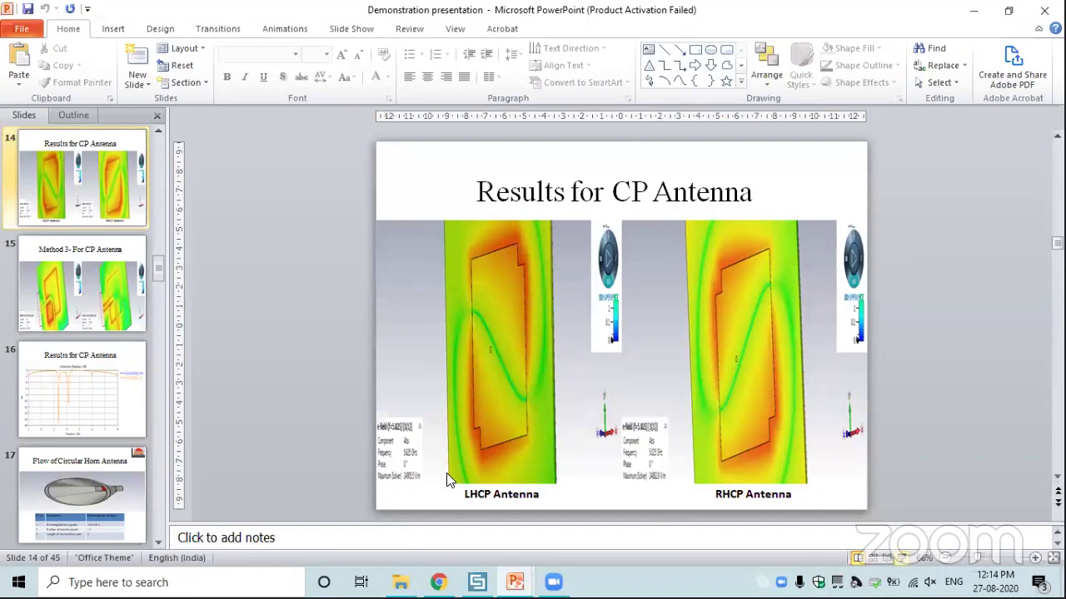
{"action": "key", "text": "shift+F5"}
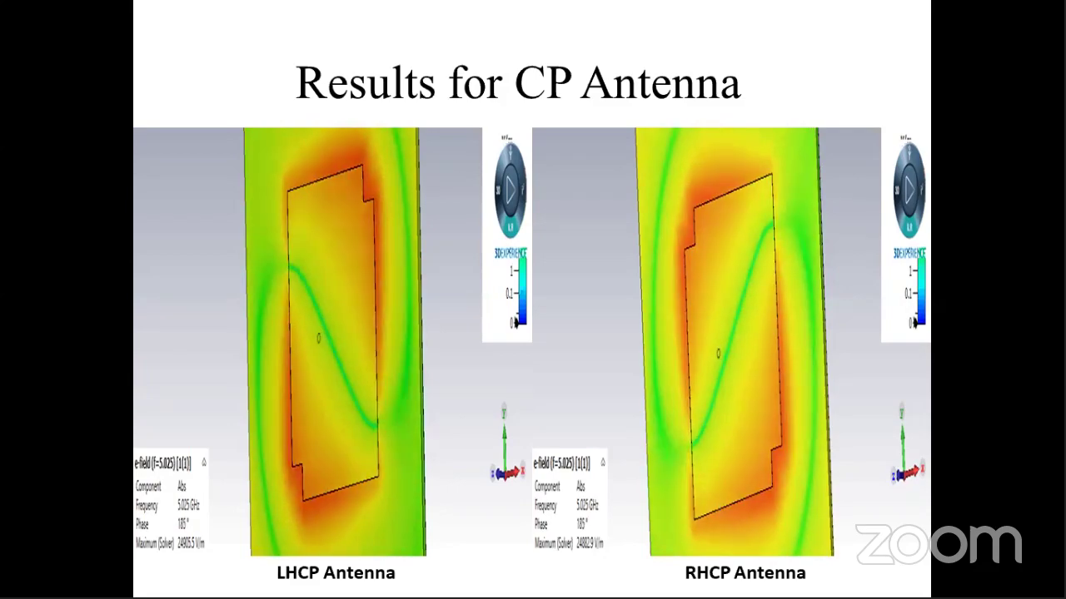
{"action": "key", "text": "Escape"}
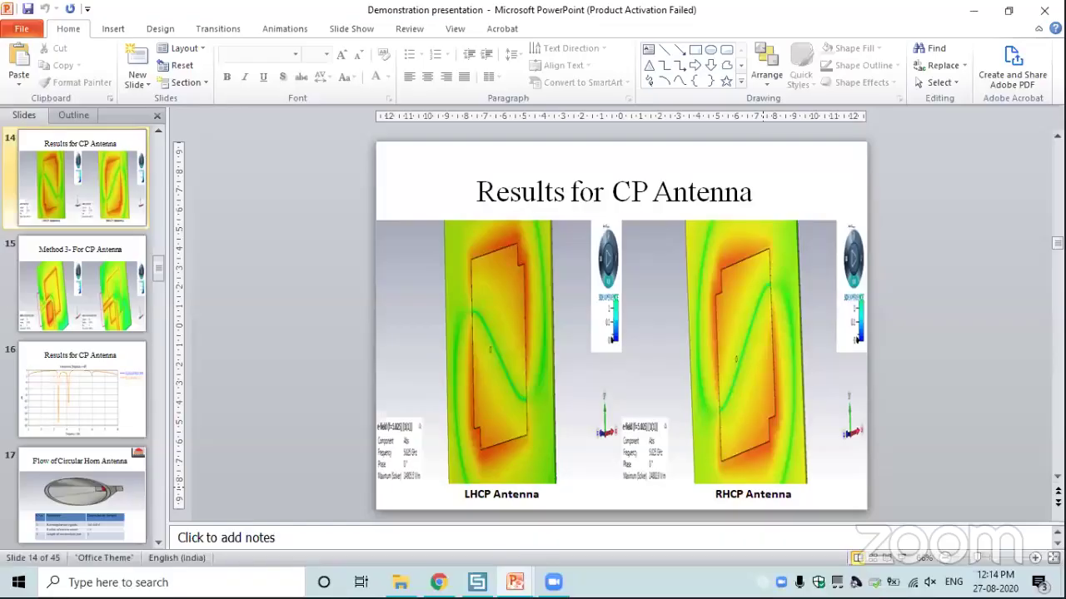
- Switch back to CST Studio Suite and review the accuracy options in the Time Domain Solver parameters without changing them
{"action": "key", "text": "alt+Tab"}
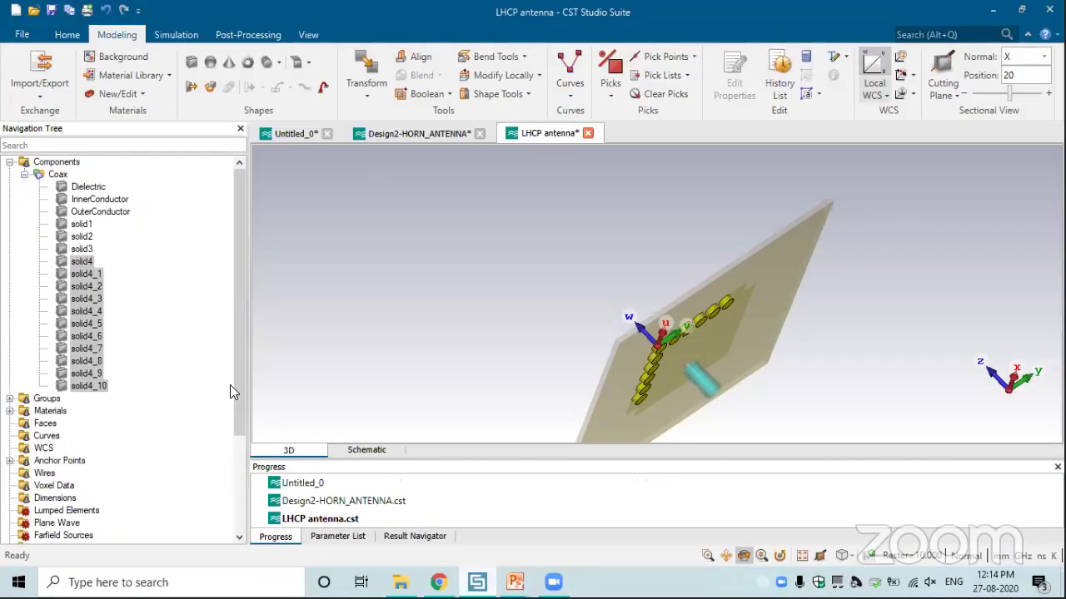
{"action": "left_click_drag", "start_coordinate": [241, 411], "coordinate": [243, 508]}
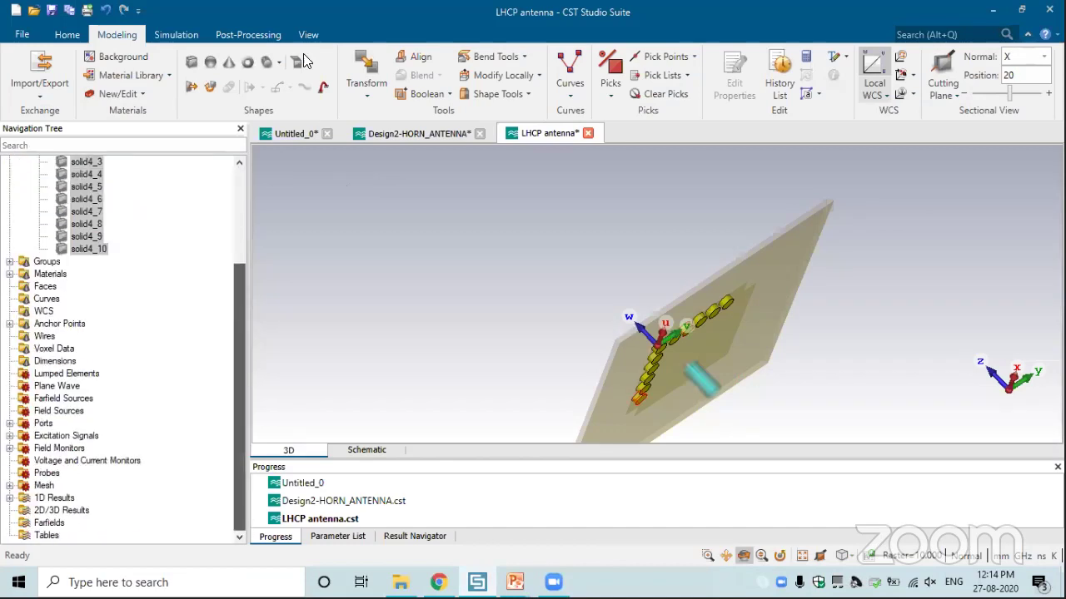
{"action": "left_click", "coordinate": [62, 36]}
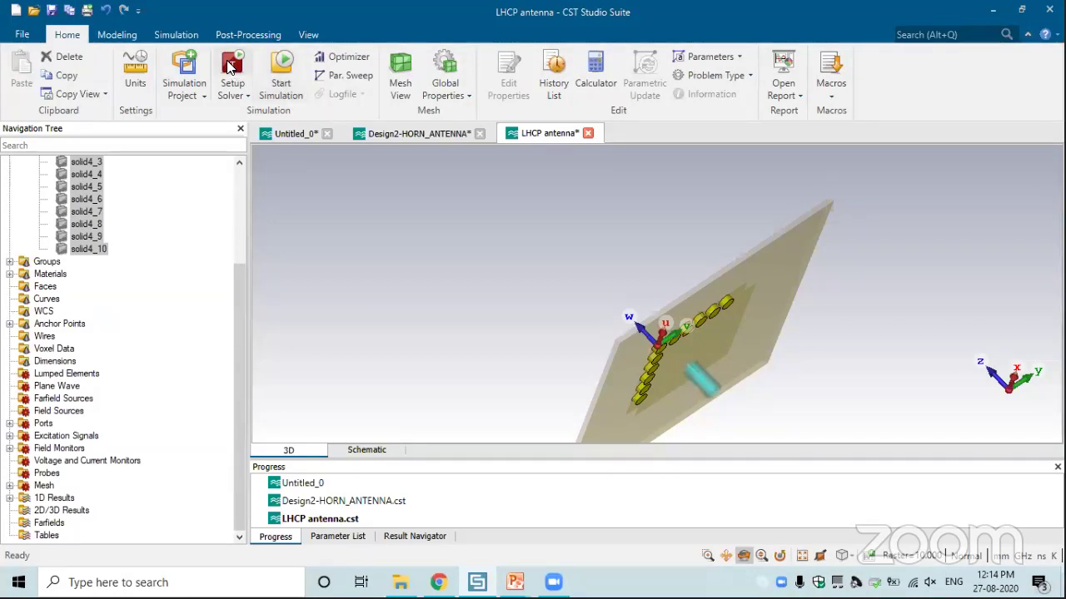
{"action": "left_click", "coordinate": [230, 67]}
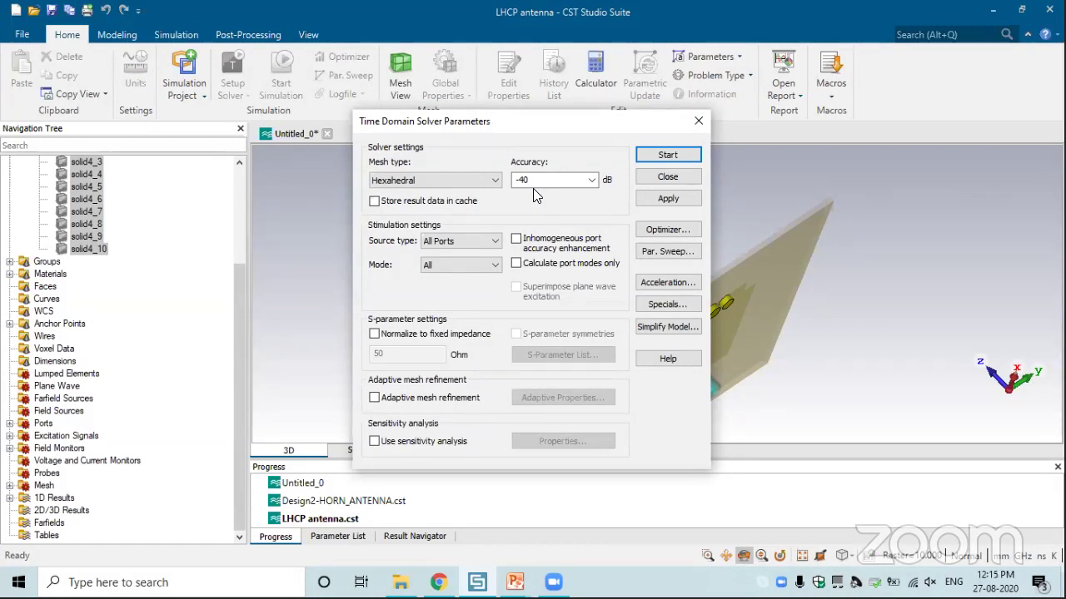
{"action": "left_click", "coordinate": [591, 180]}
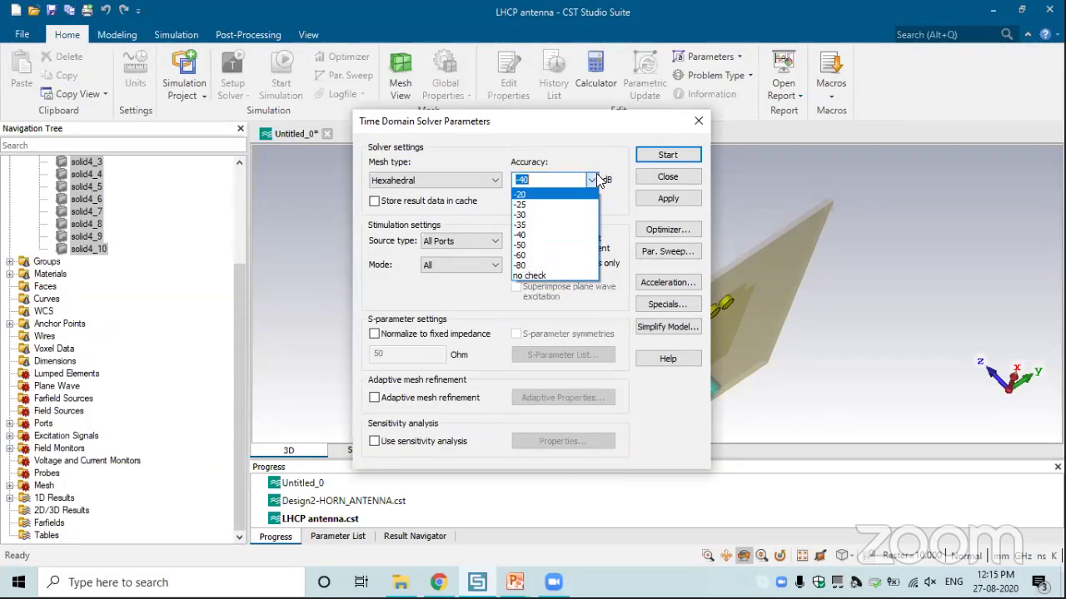
{"action": "left_click", "coordinate": [568, 153]}
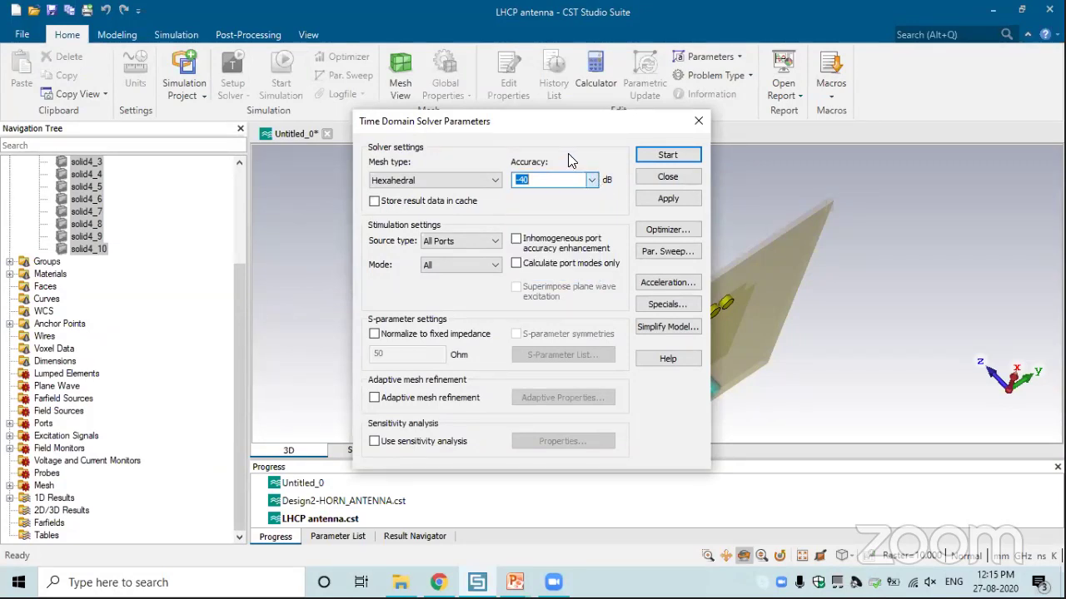
{"action": "left_click", "coordinate": [701, 119]}
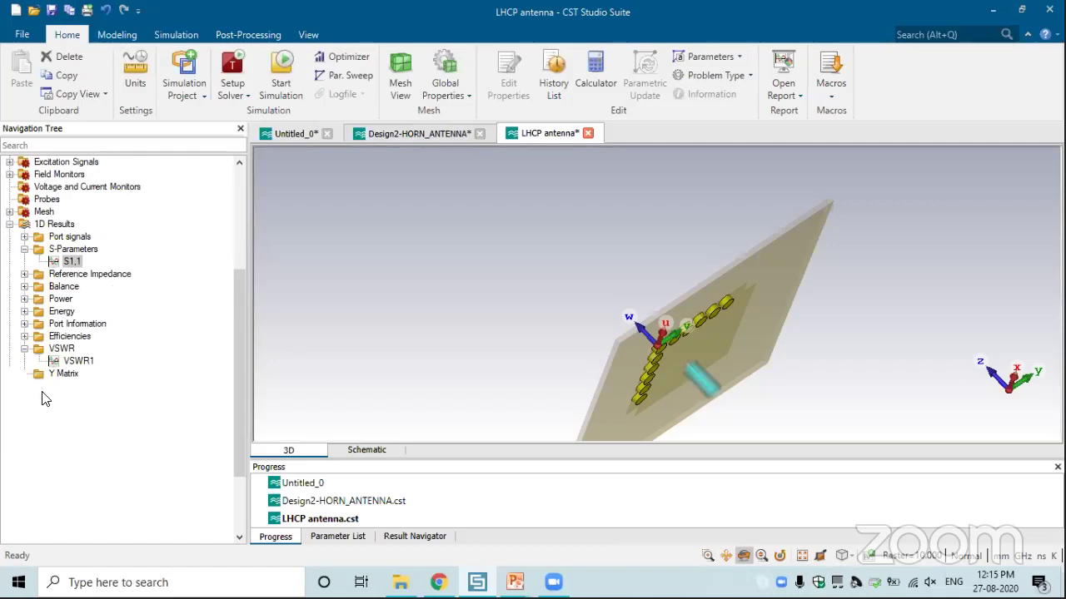
- Display the Energy [1] curve from the 1D results of the Design2-HORN_ANTENNA project
{"action": "left_click", "coordinate": [25, 311]}
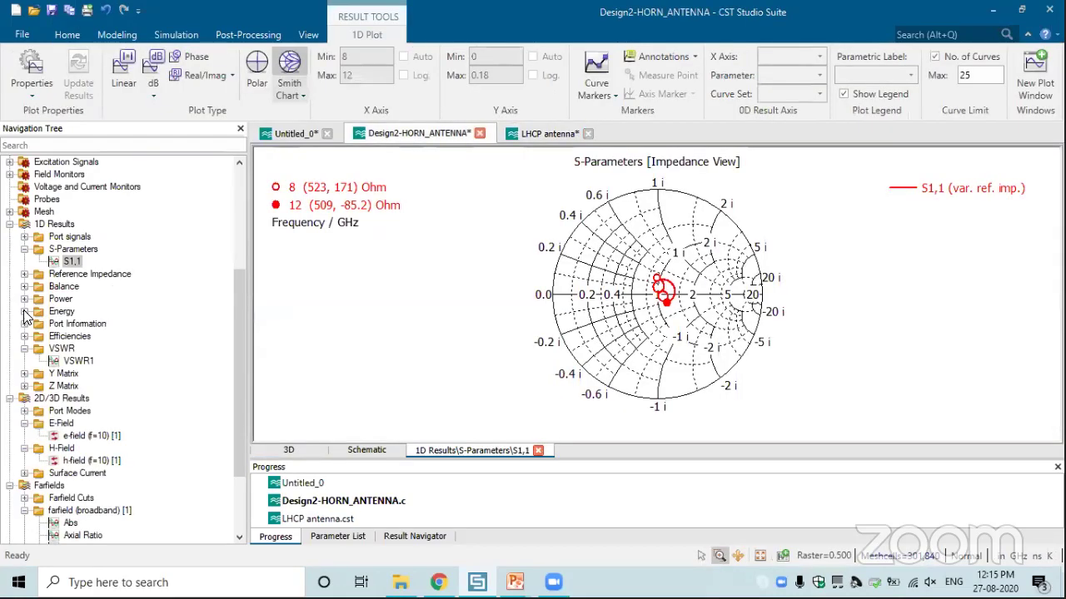
{"action": "left_click", "coordinate": [66, 325]}
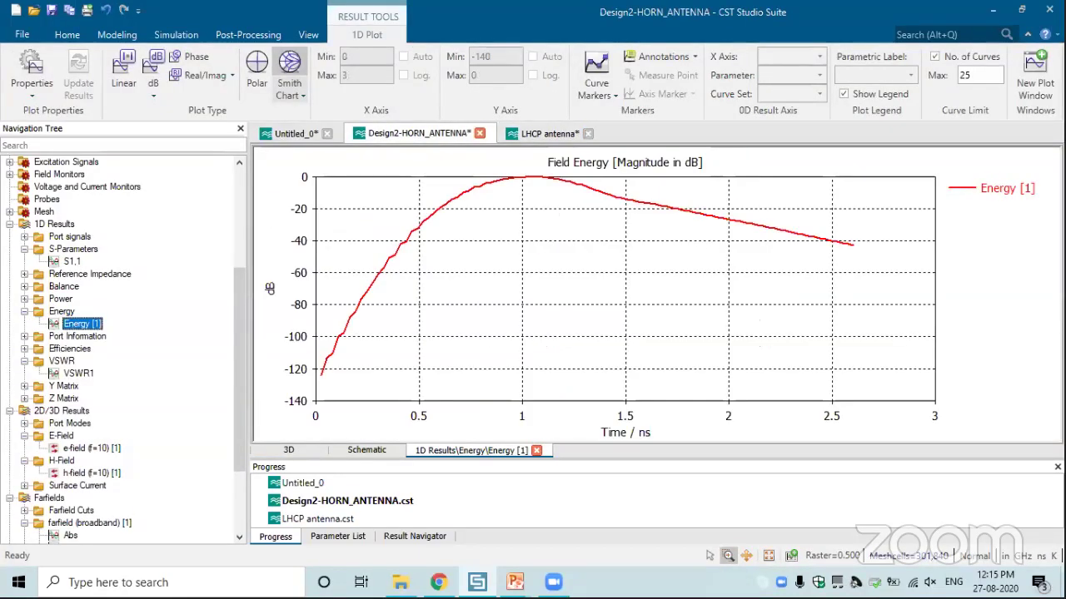